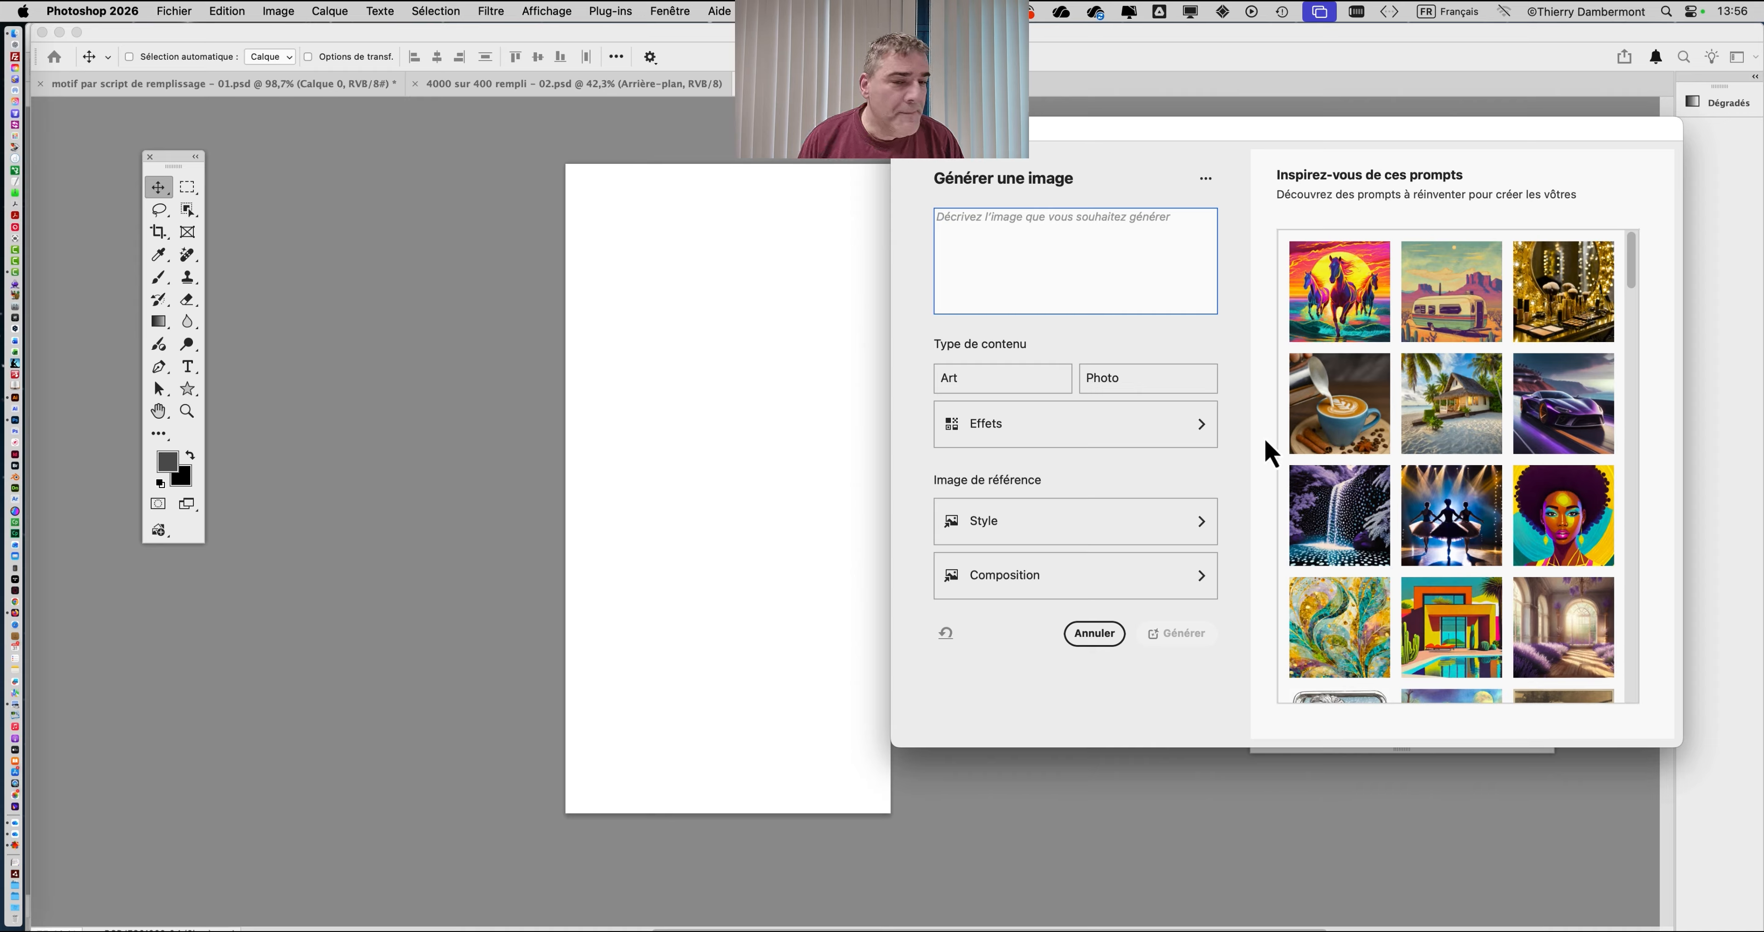
Cancel the Générer une image dialog and move the contextual task bar below the canvas.
left_click(1206, 179)
left_click(1177, 182)
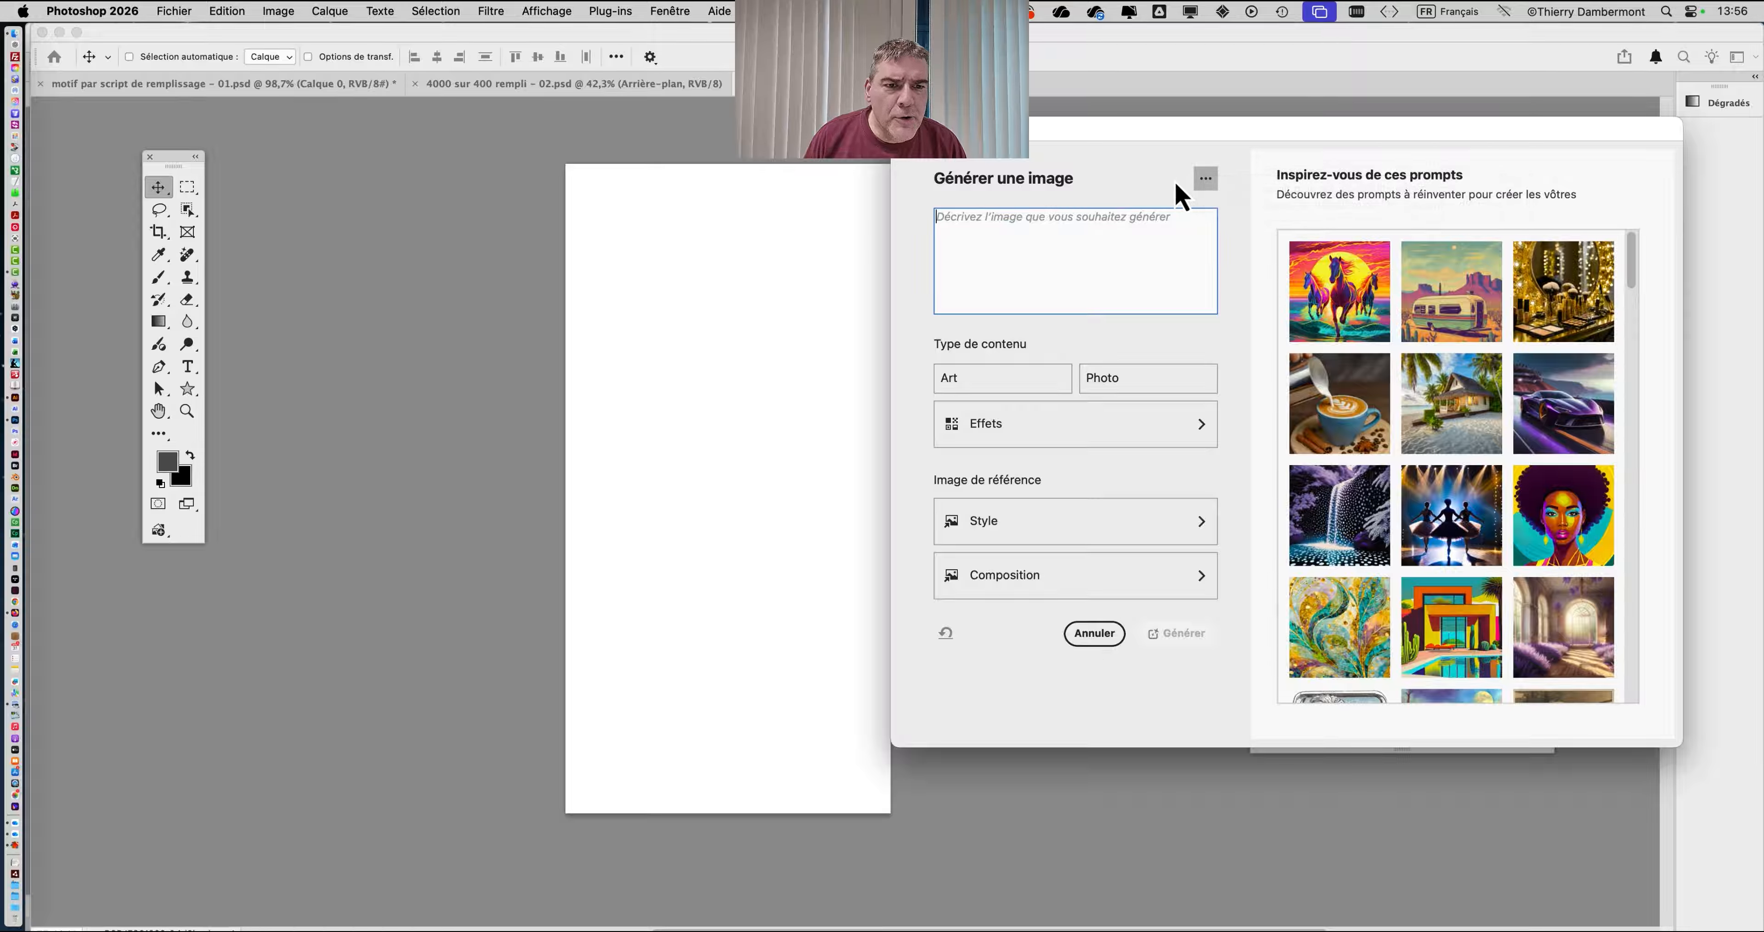
left_click(1202, 180)
left_click(1160, 194)
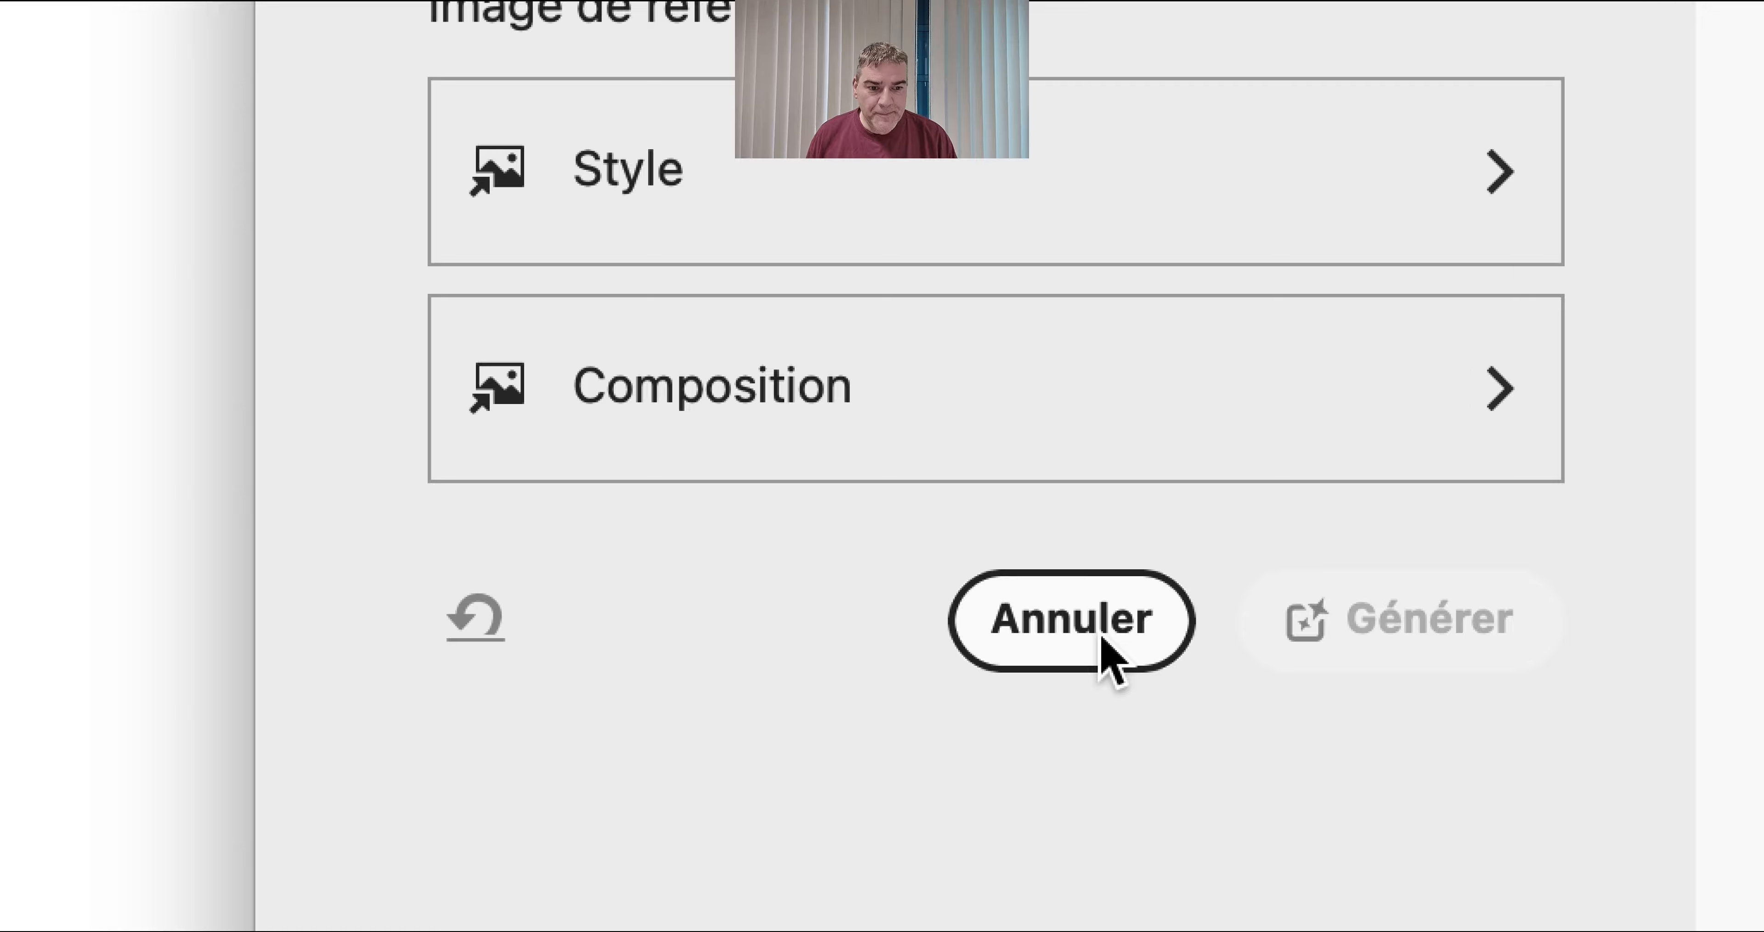
left_click(1103, 644)
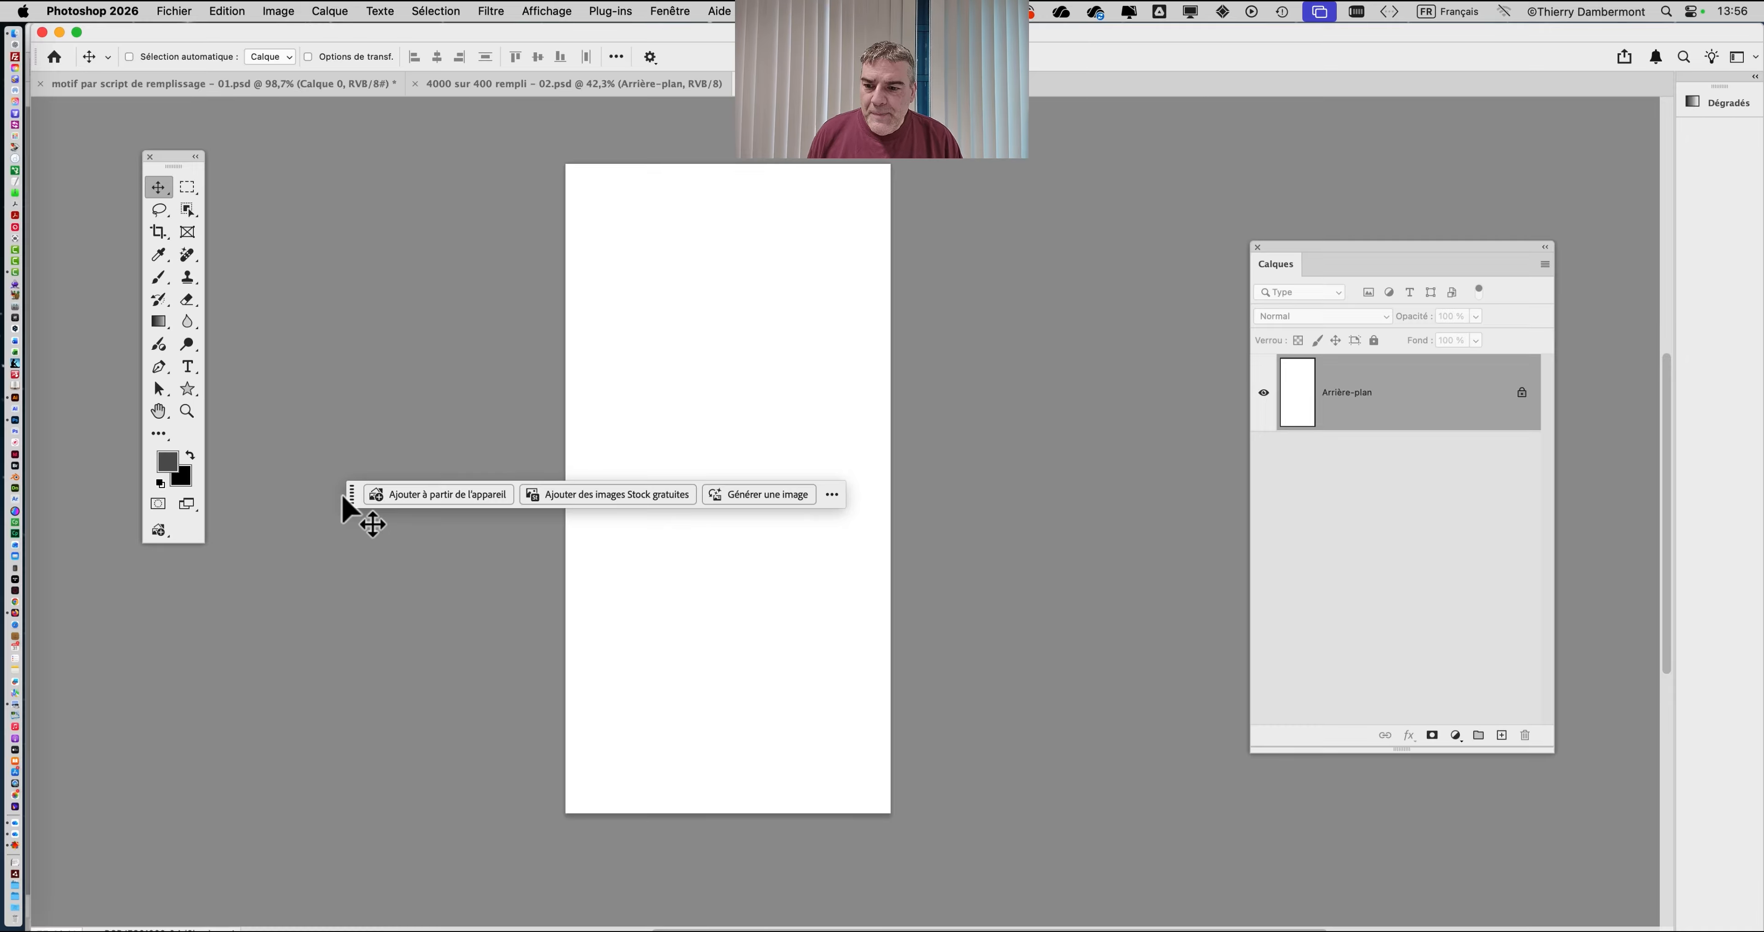
left_click_drag(350, 506, 302, 861)
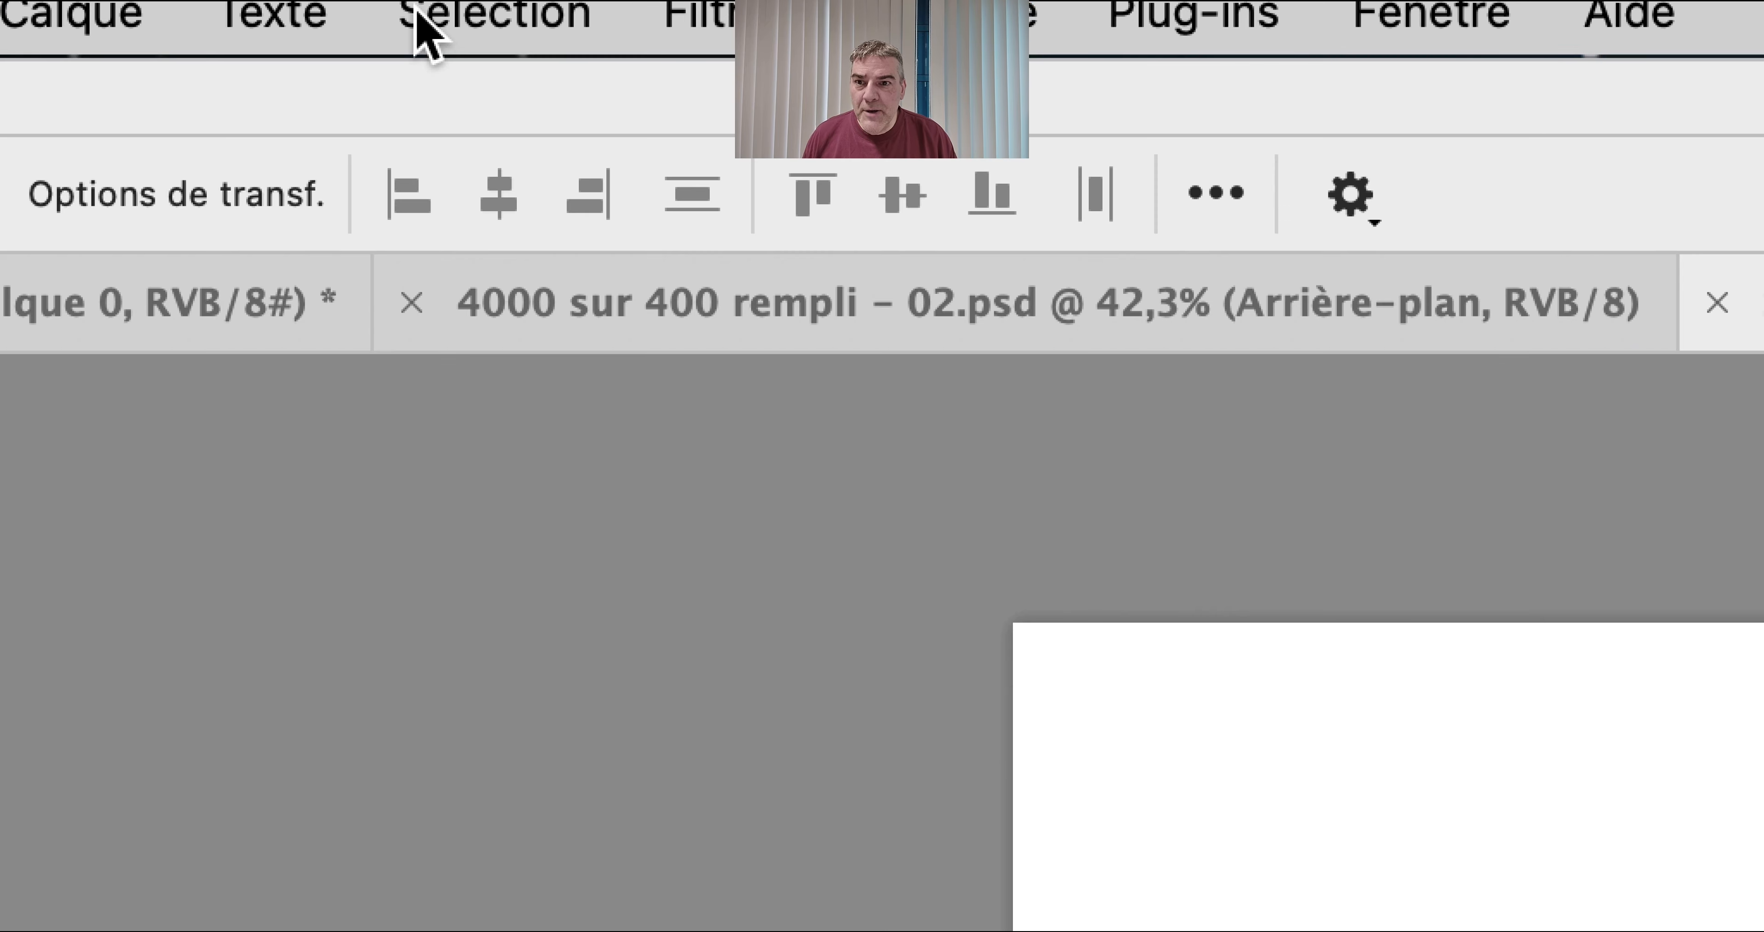
Select the entire white canvas and open the Generative Fill (Remplissage génératif) dialog for it.
left_click(419, 20)
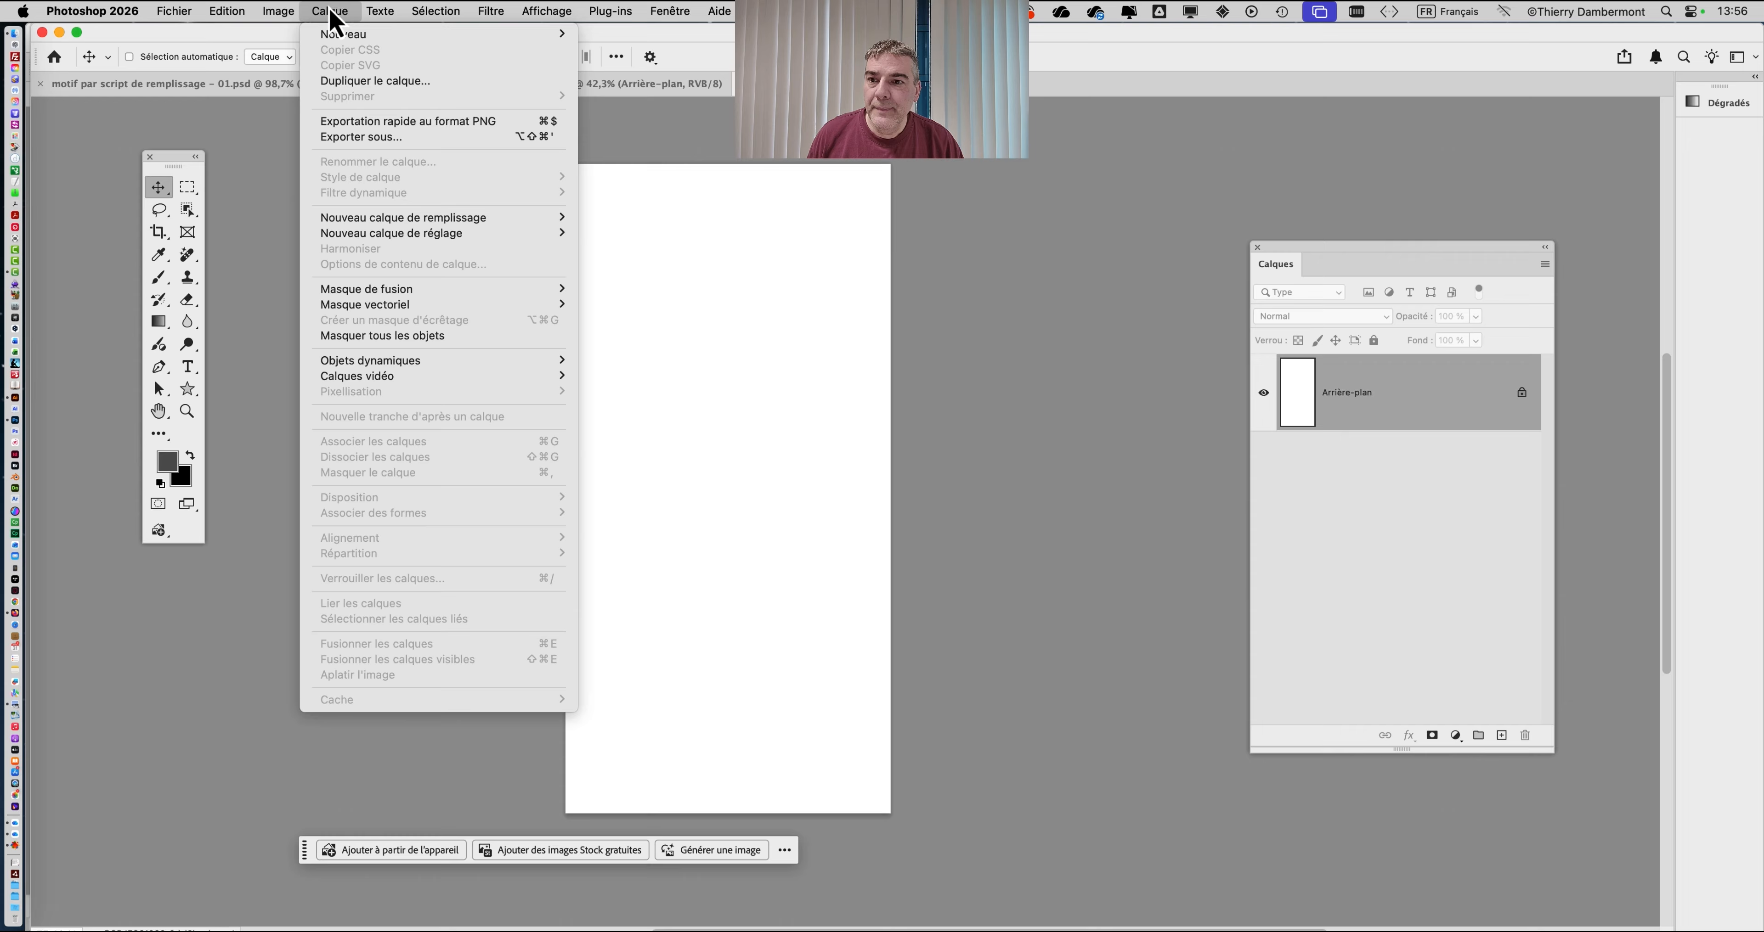
left_click(445, 44)
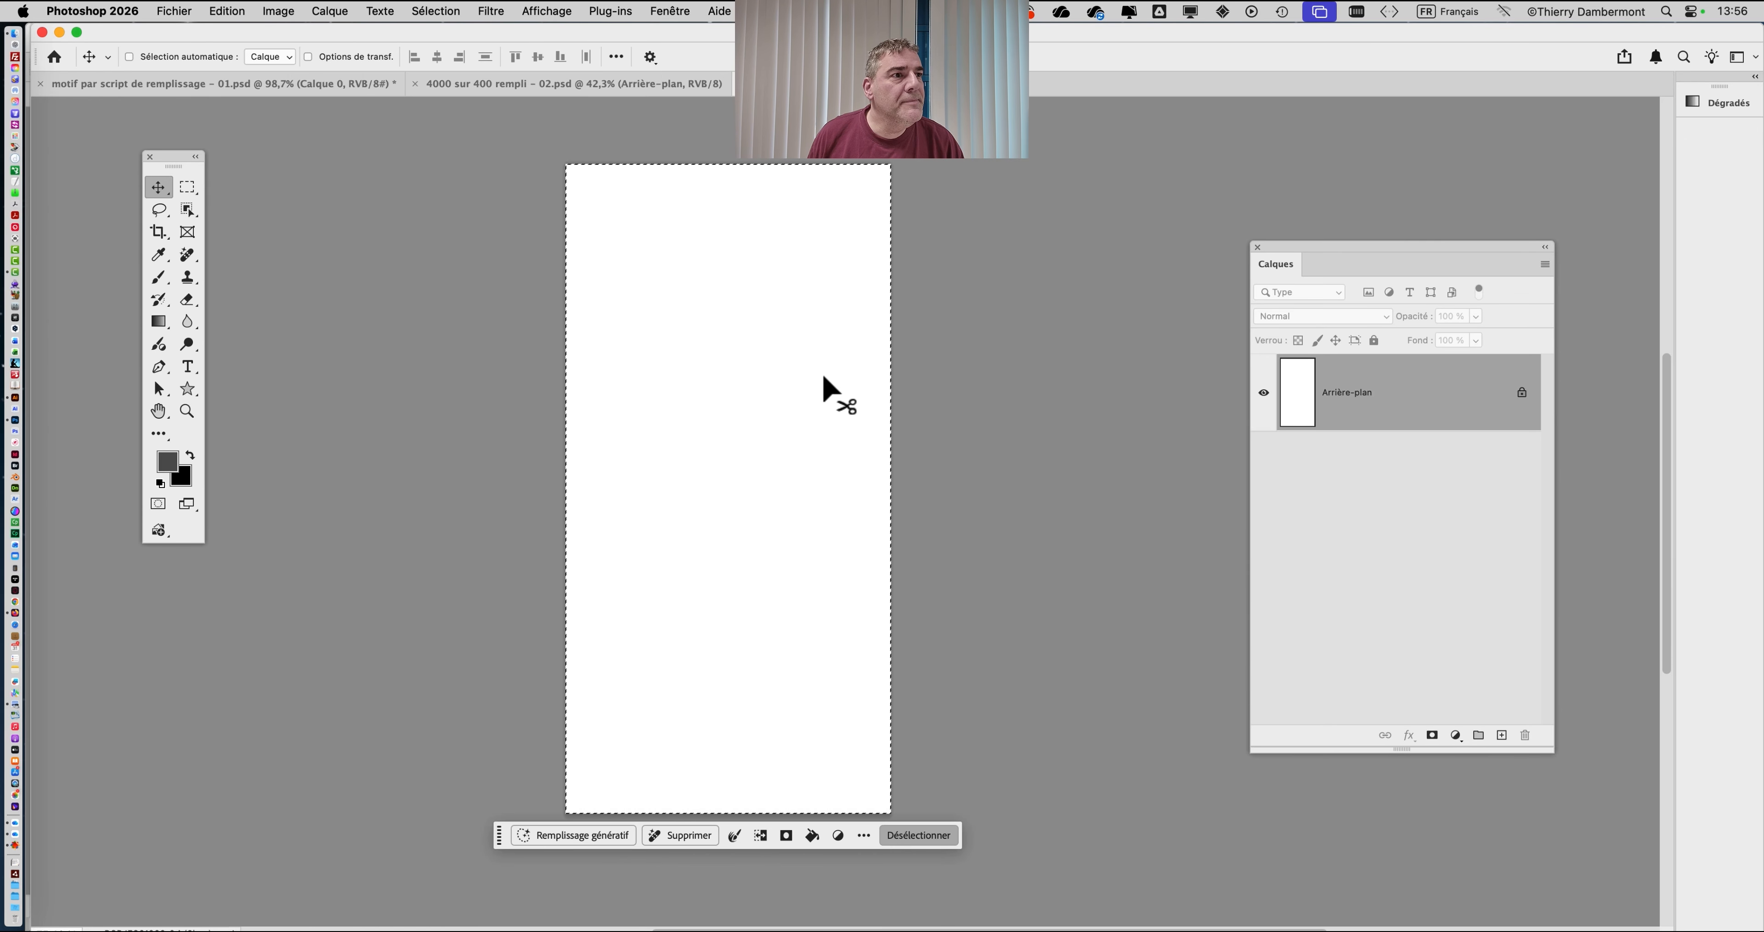
left_click(234, 10)
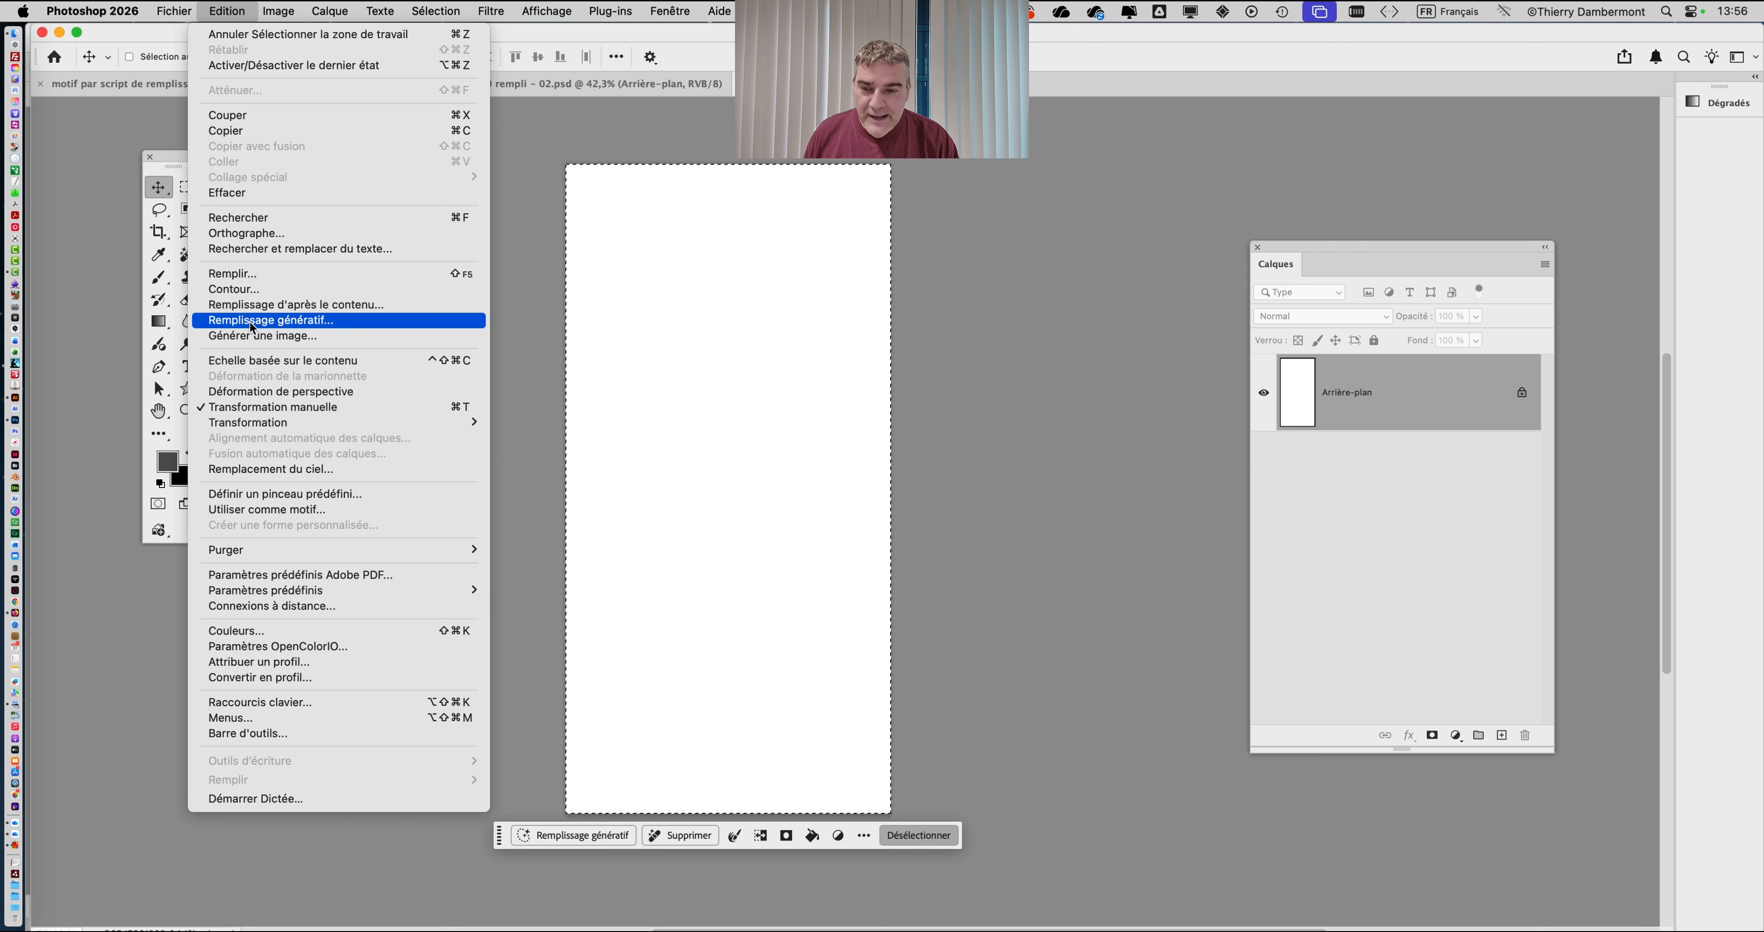
left_click(251, 323)
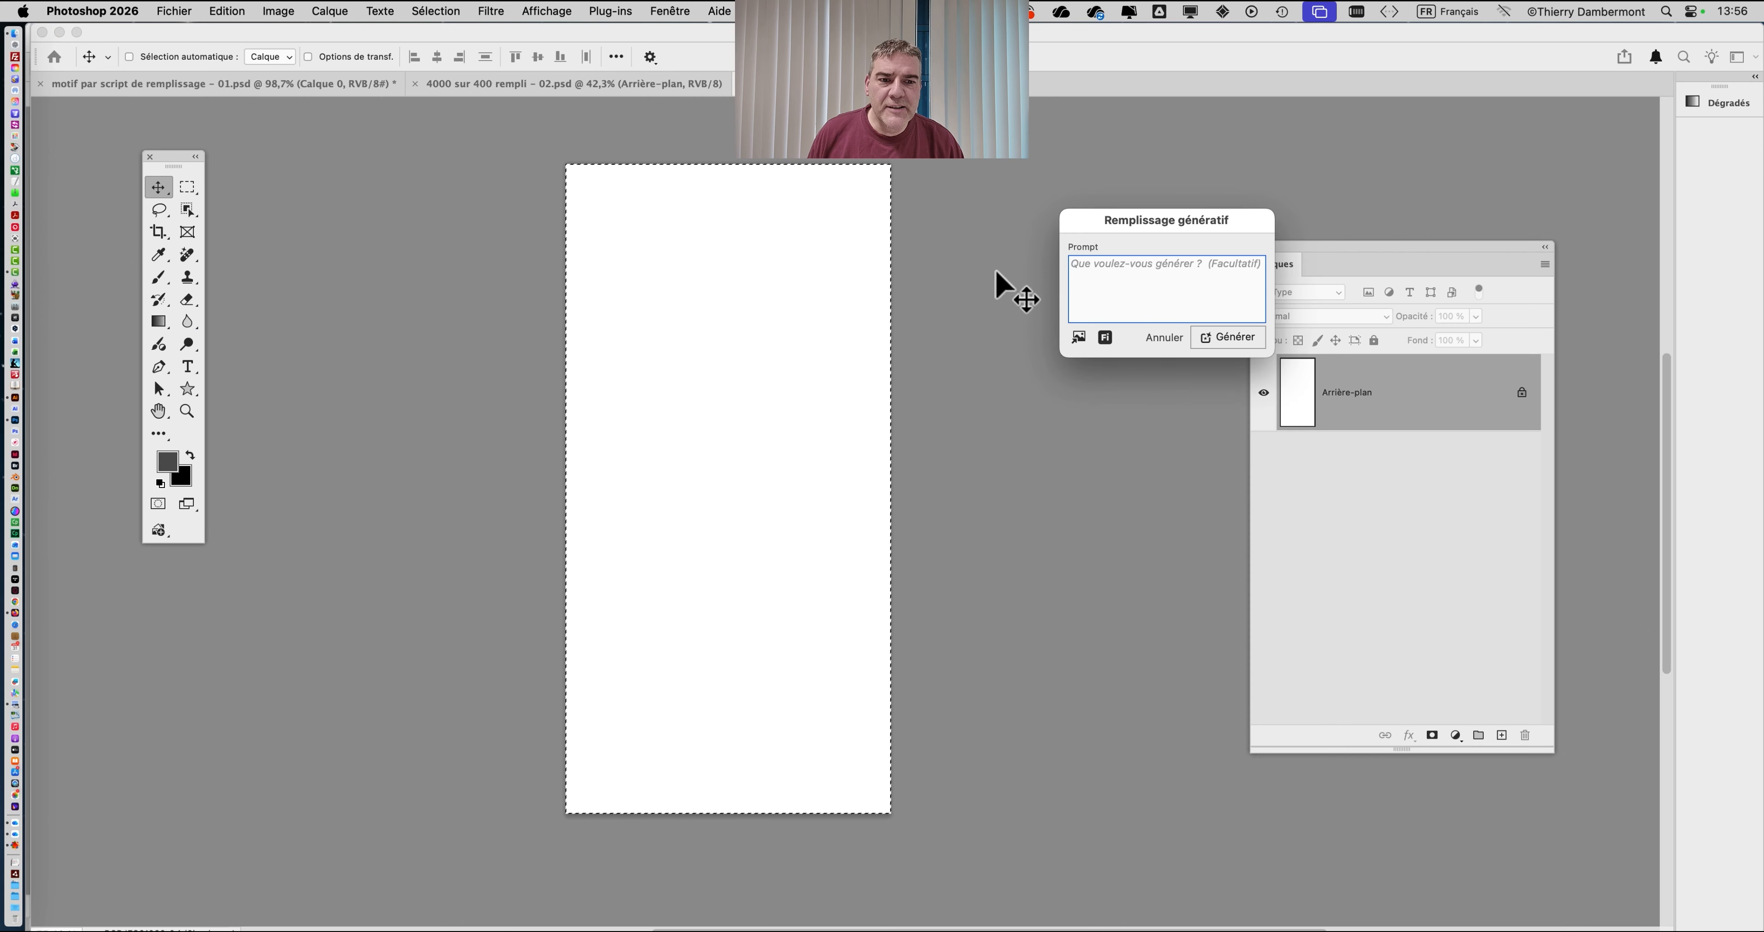
Move the Generative Fill dialog closer to the canvas and view its available Adobe generation models.
left_click_drag(1139, 218, 1025, 211)
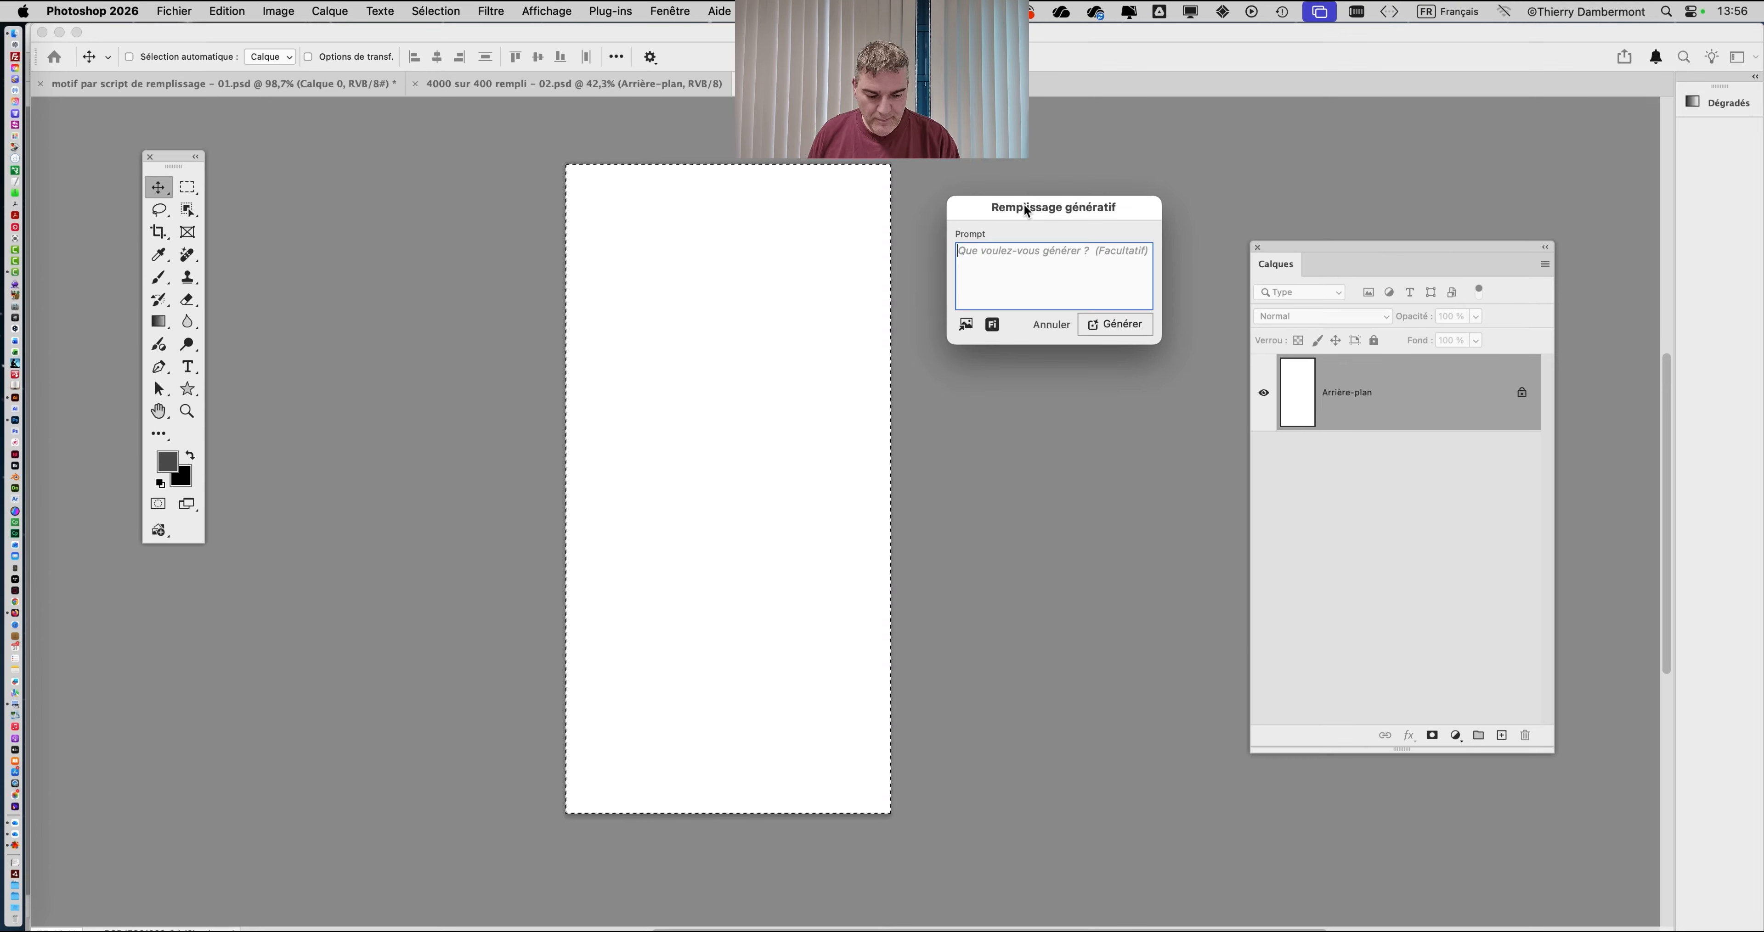
left_click(1027, 209)
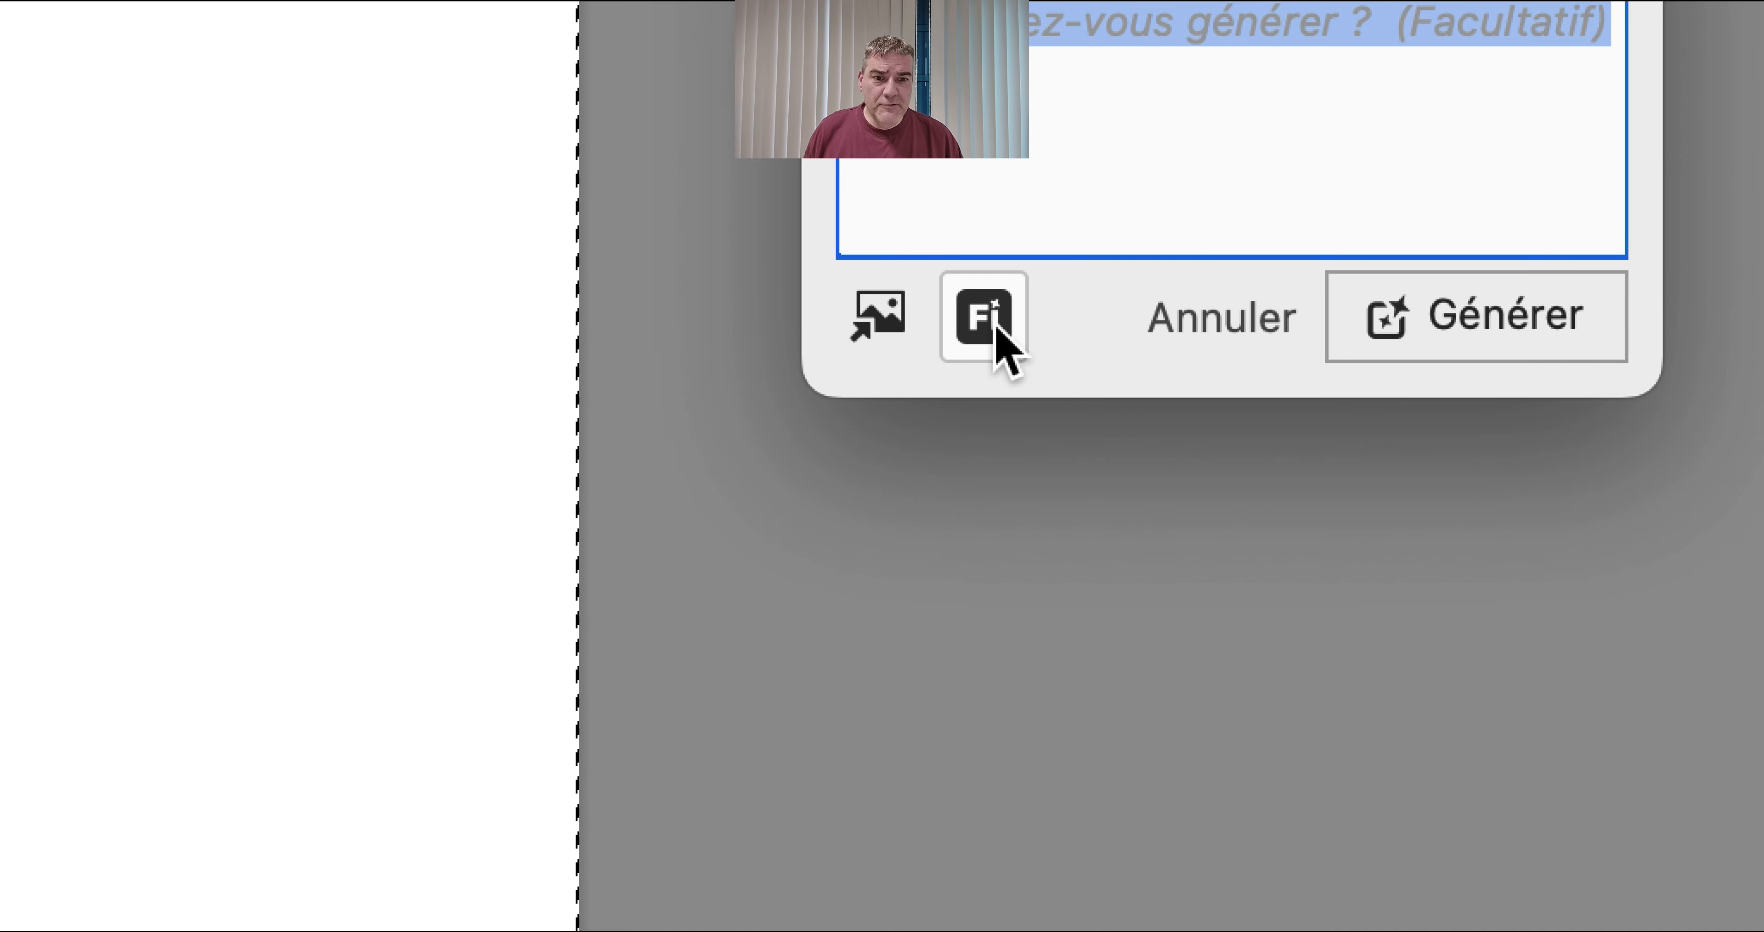
left_click(993, 326)
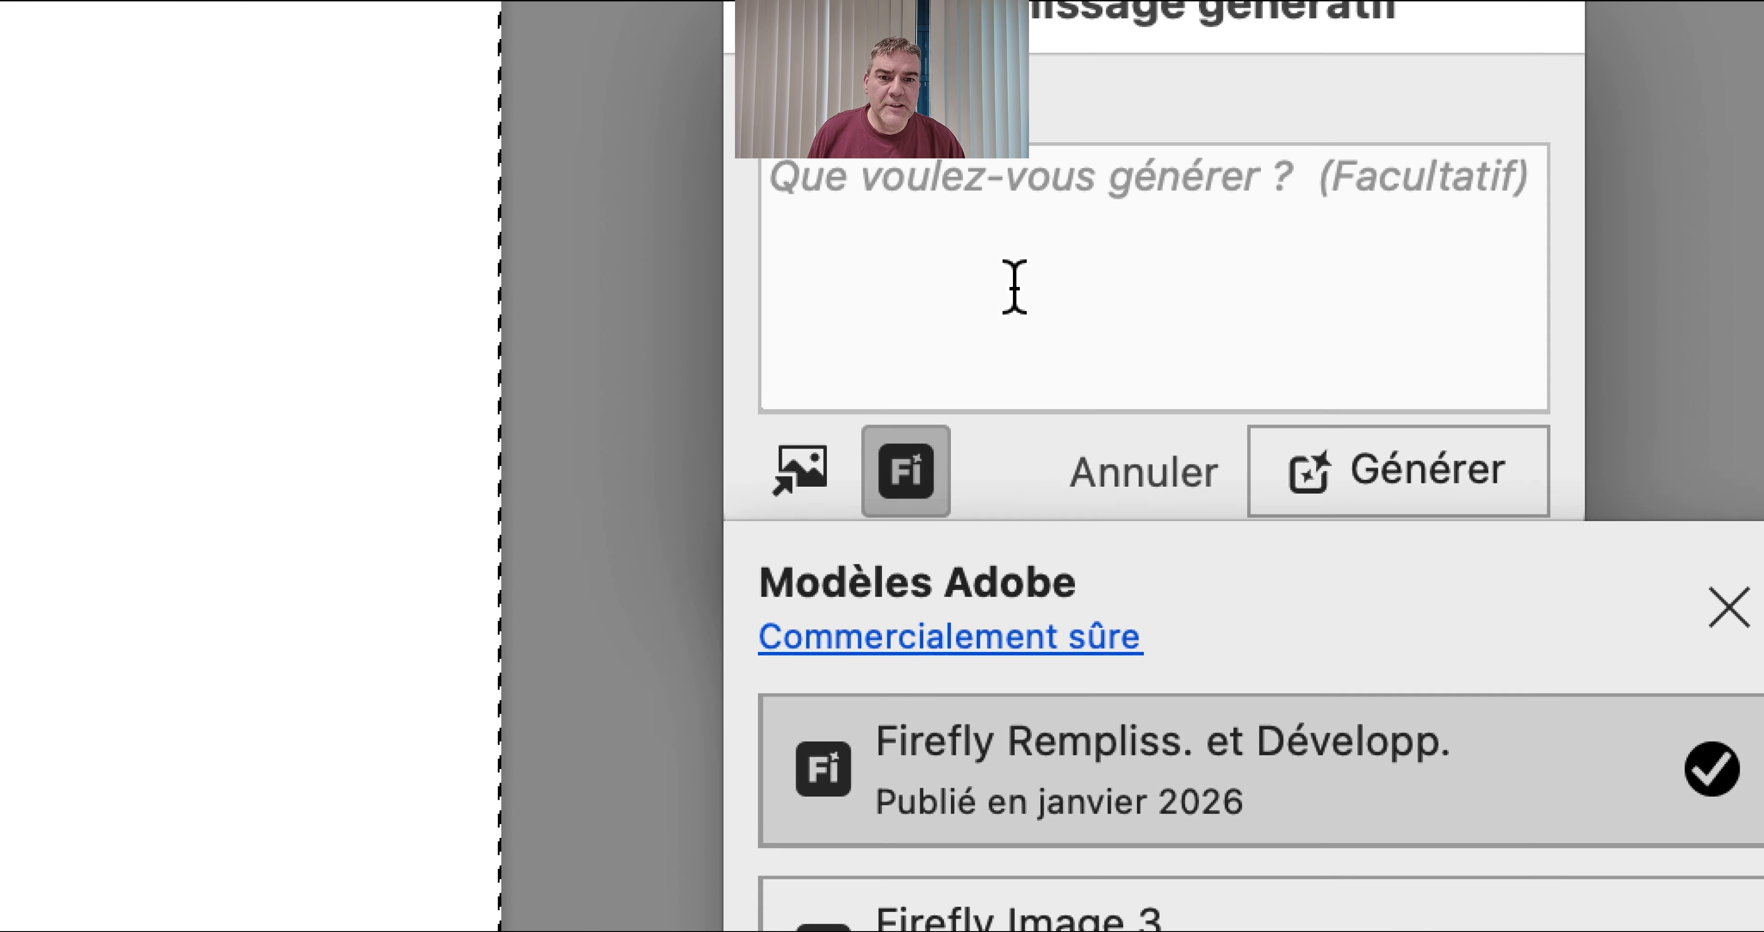
left_click(1014, 286)
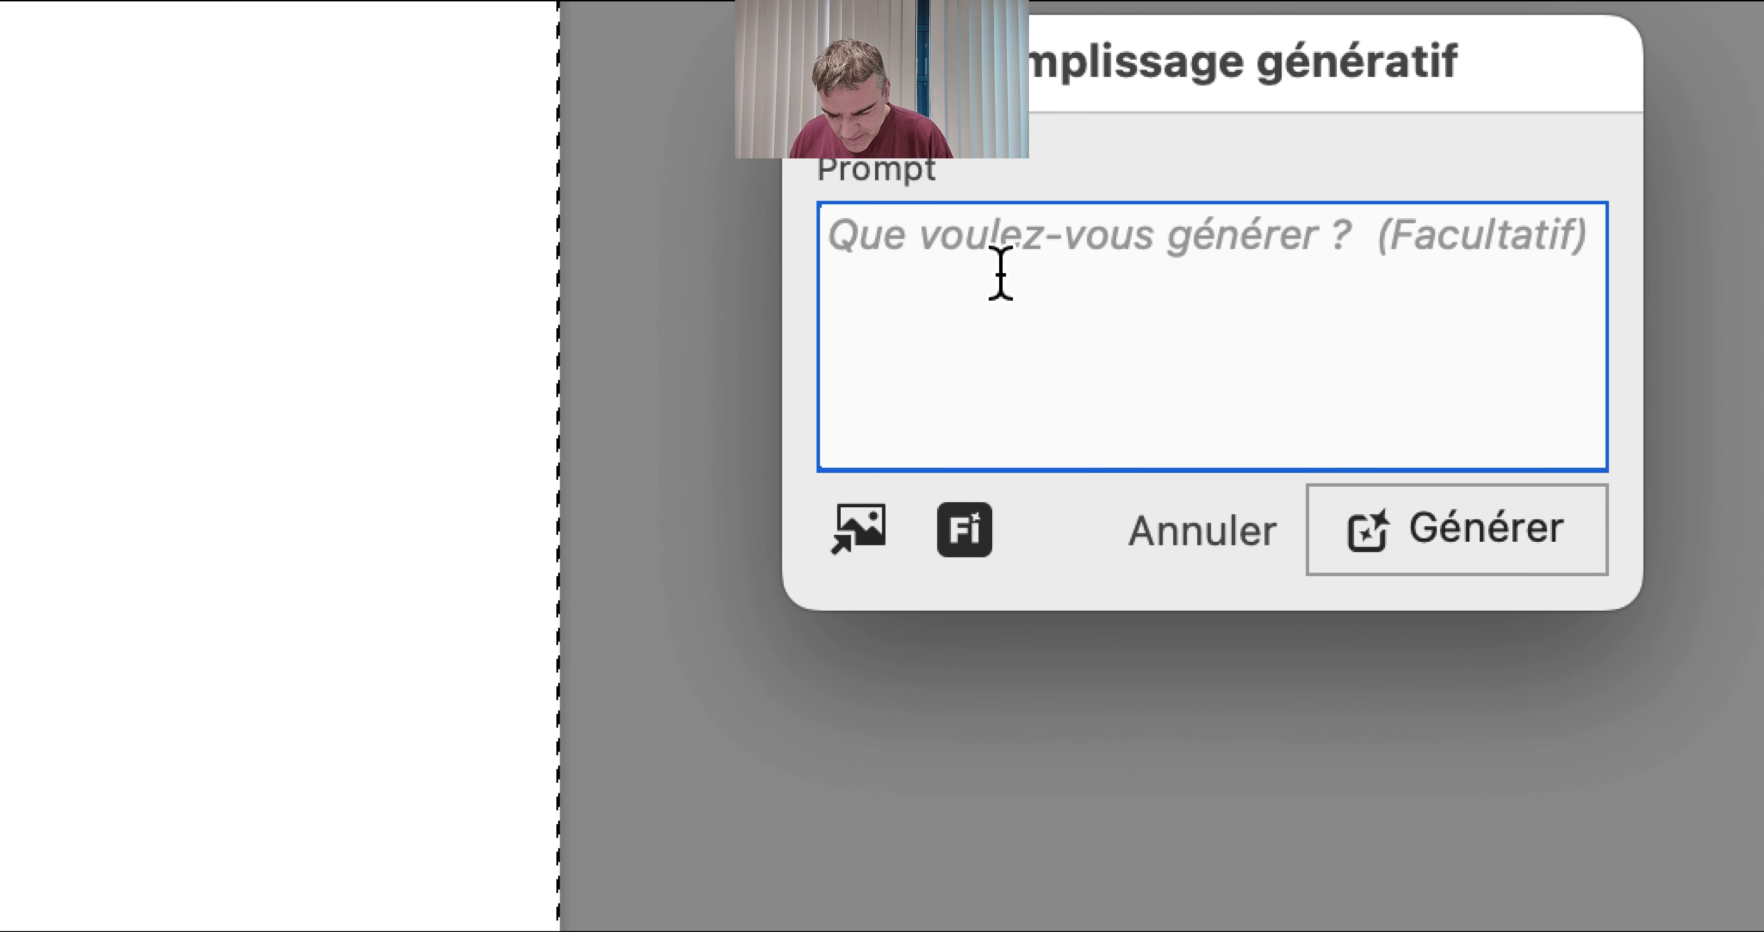
type("une")
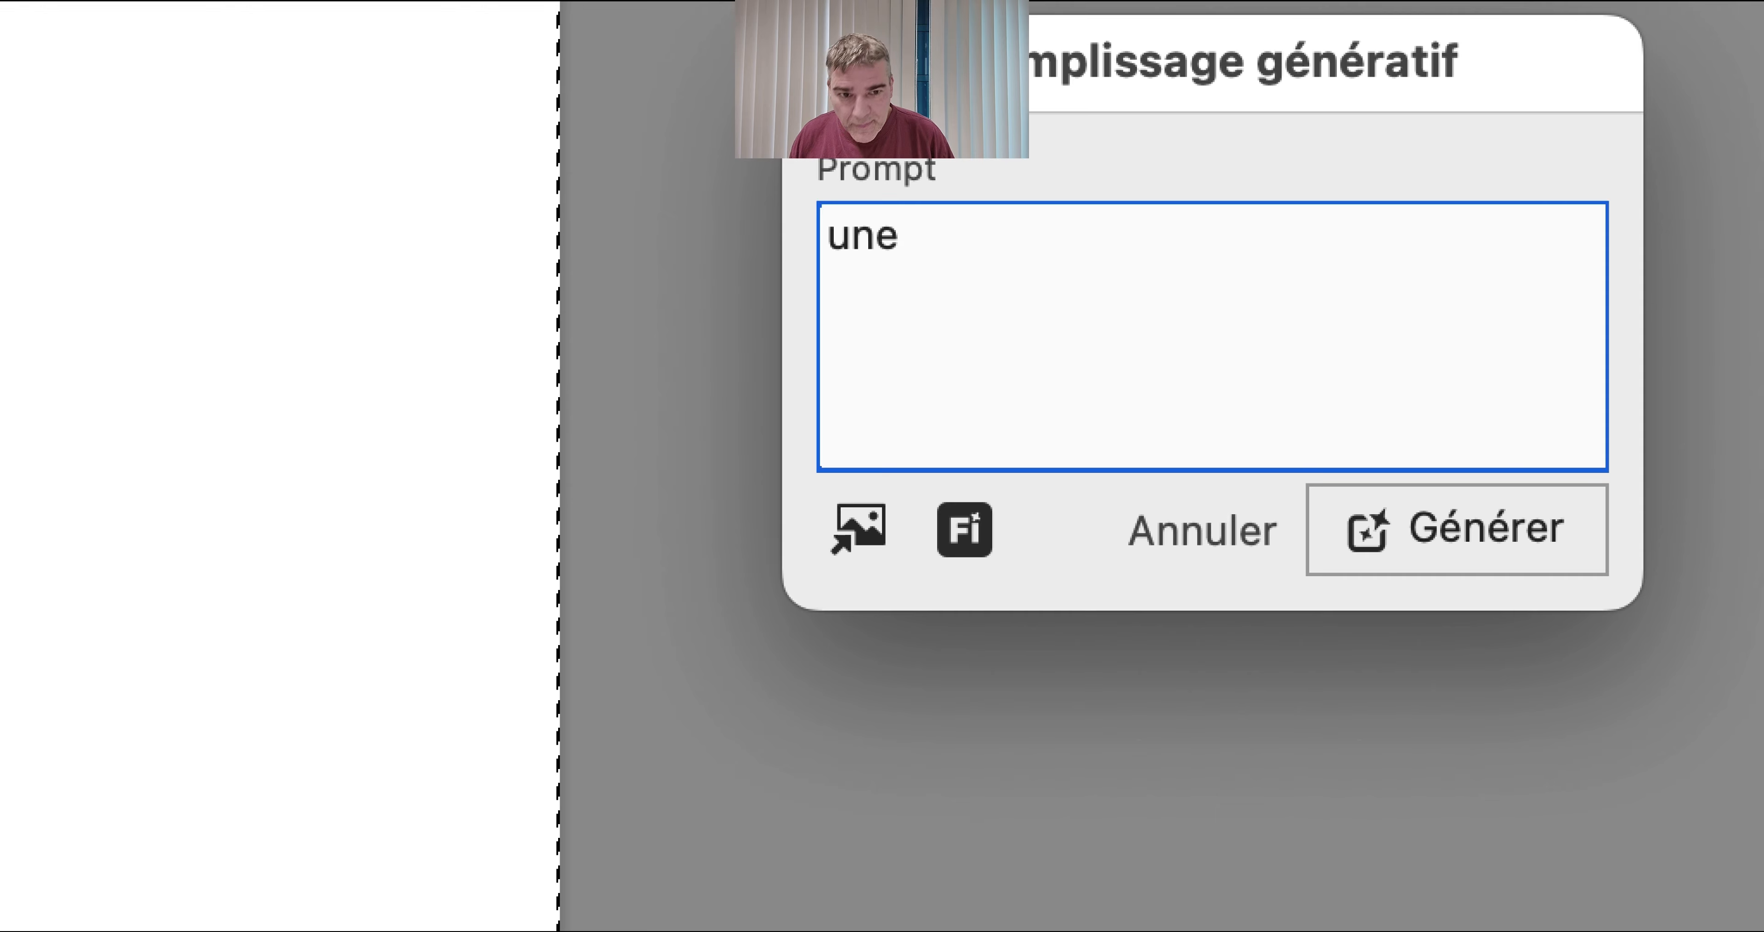
type(" personne ")
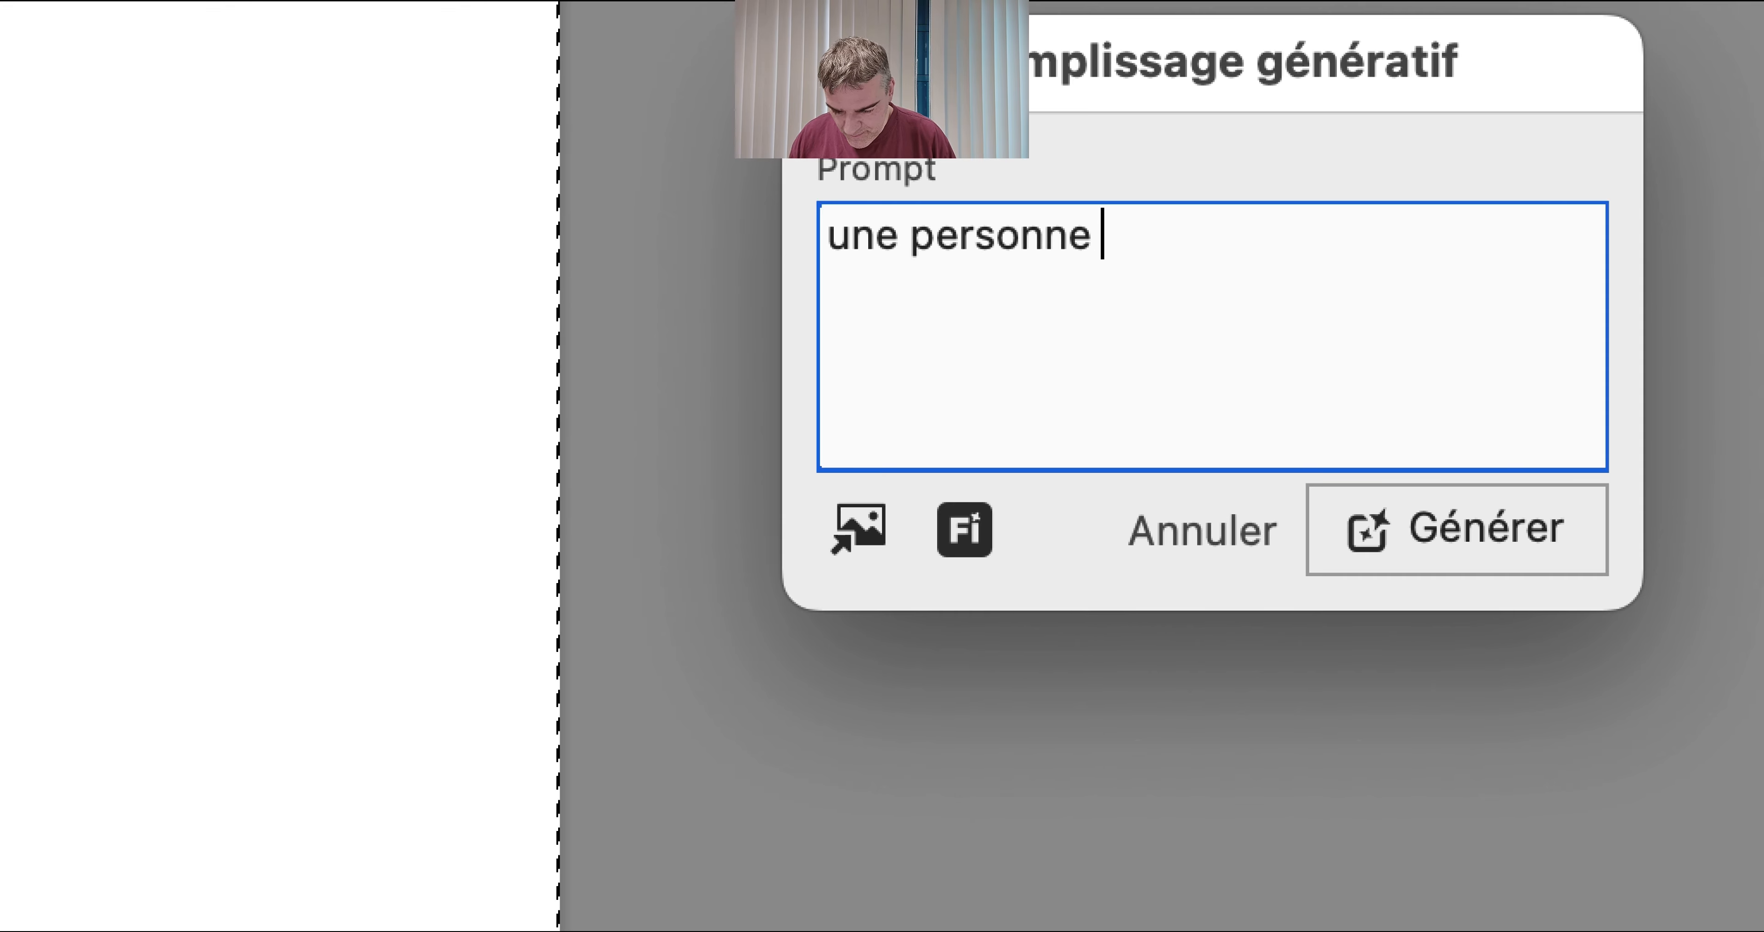
type("agée")
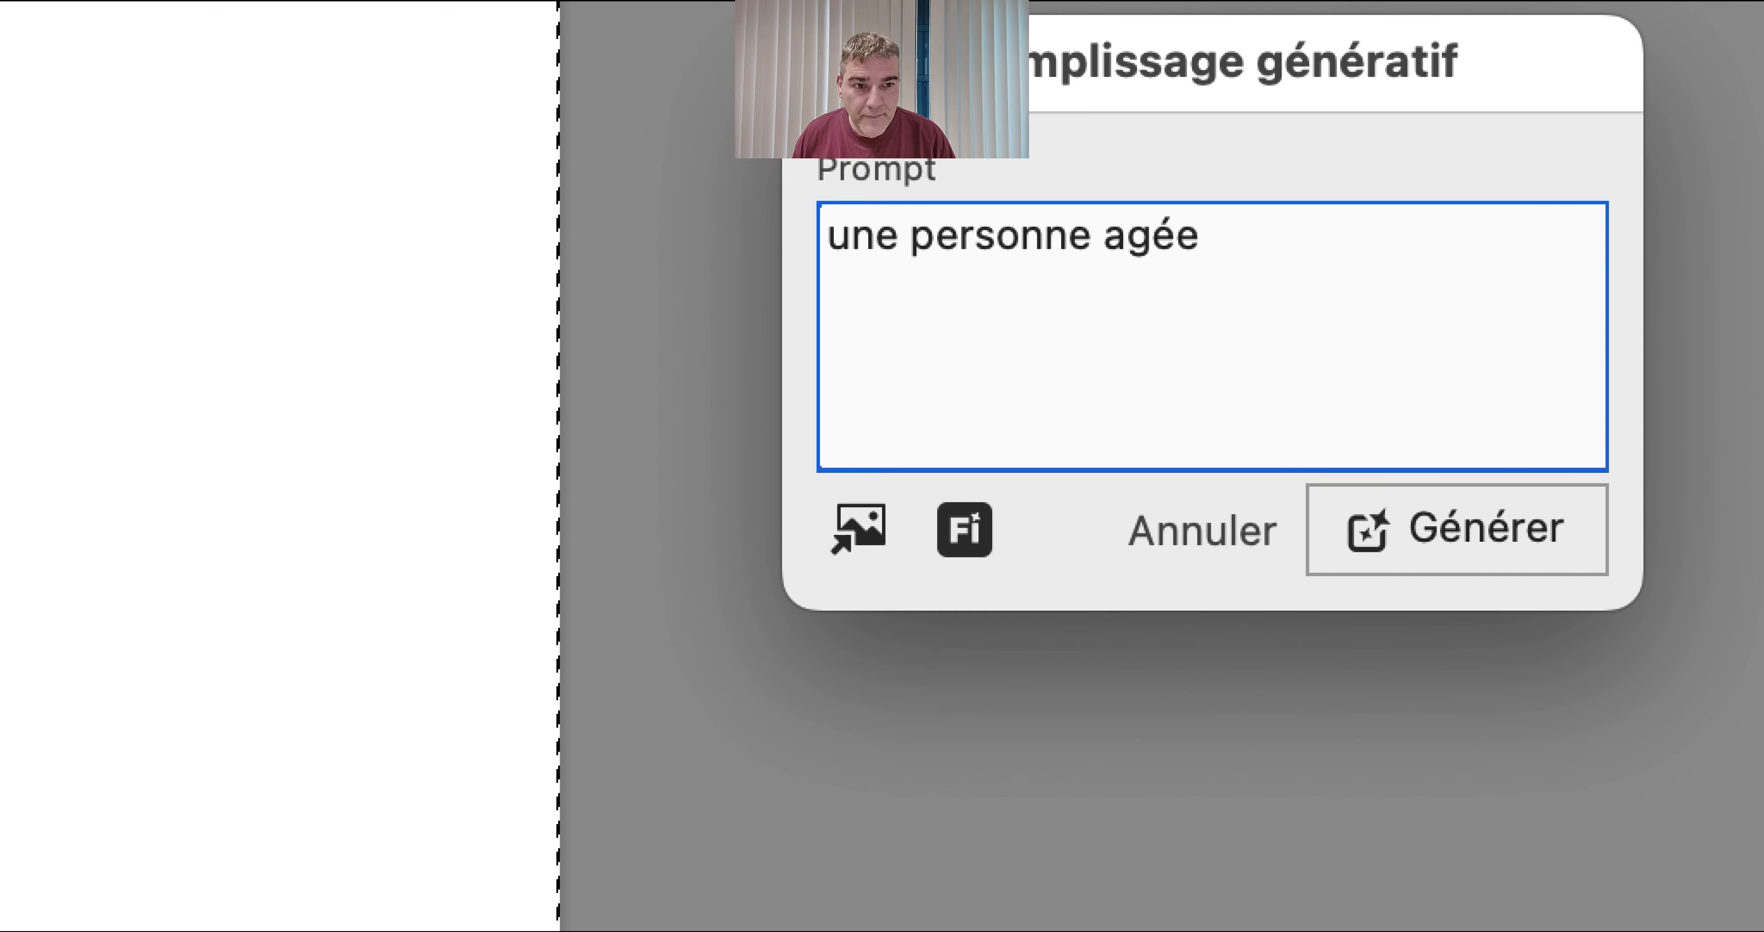
type(", un efemme")
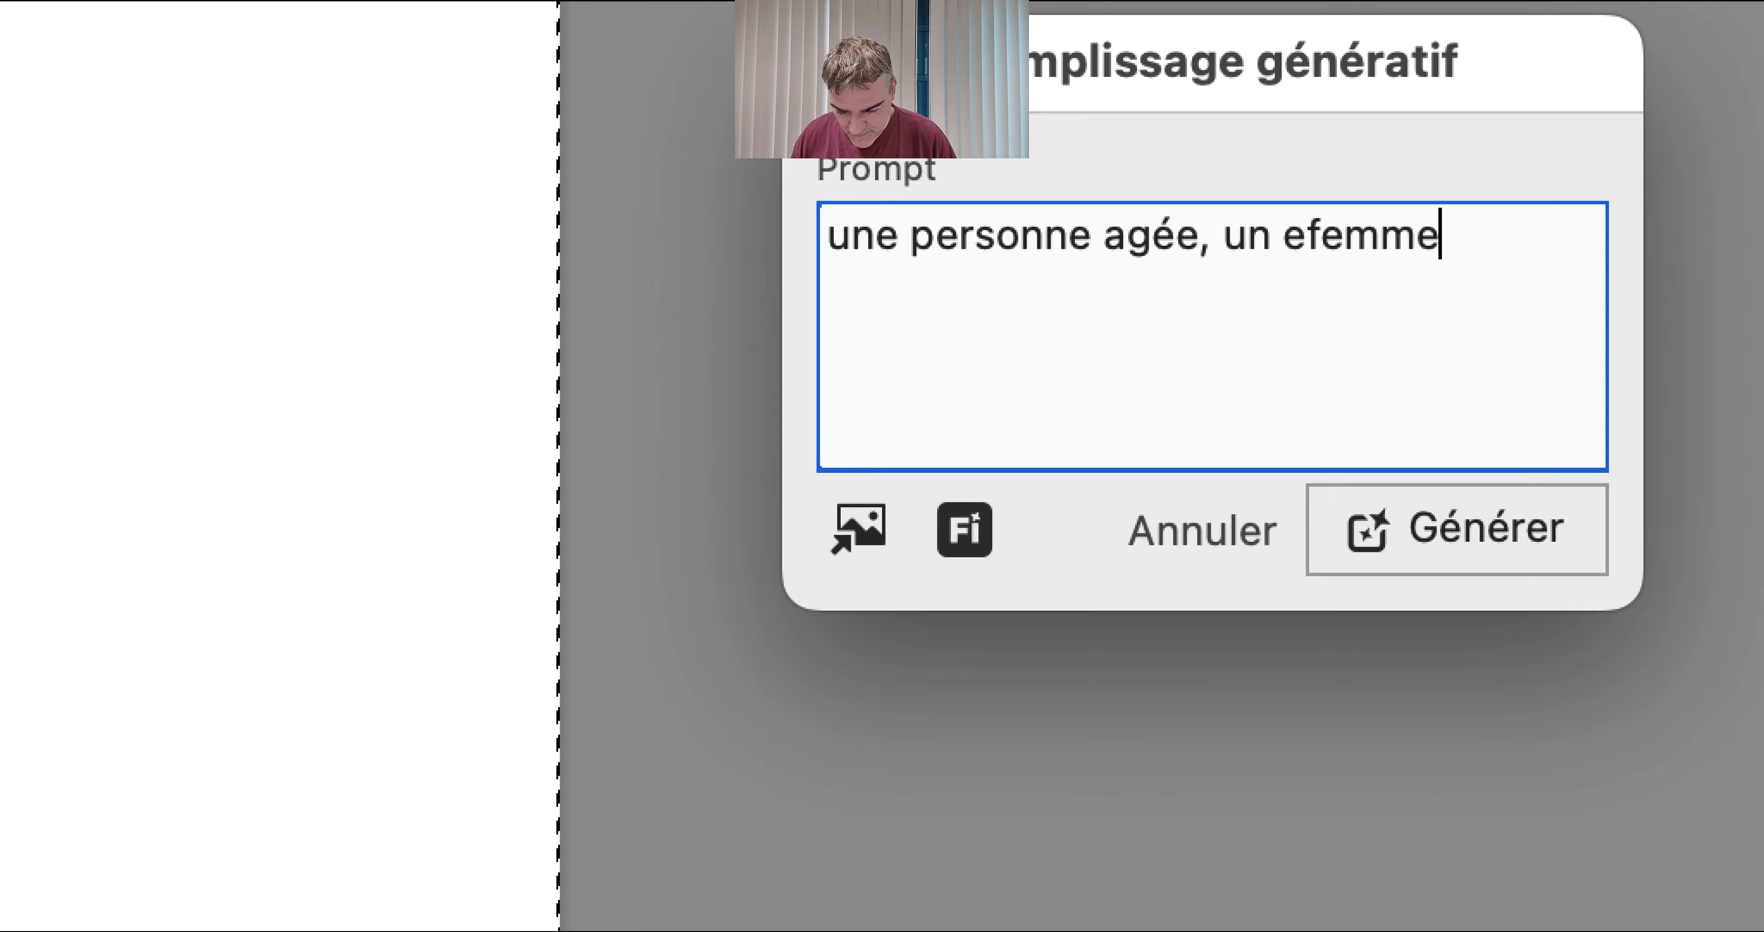
type(", qui fait")
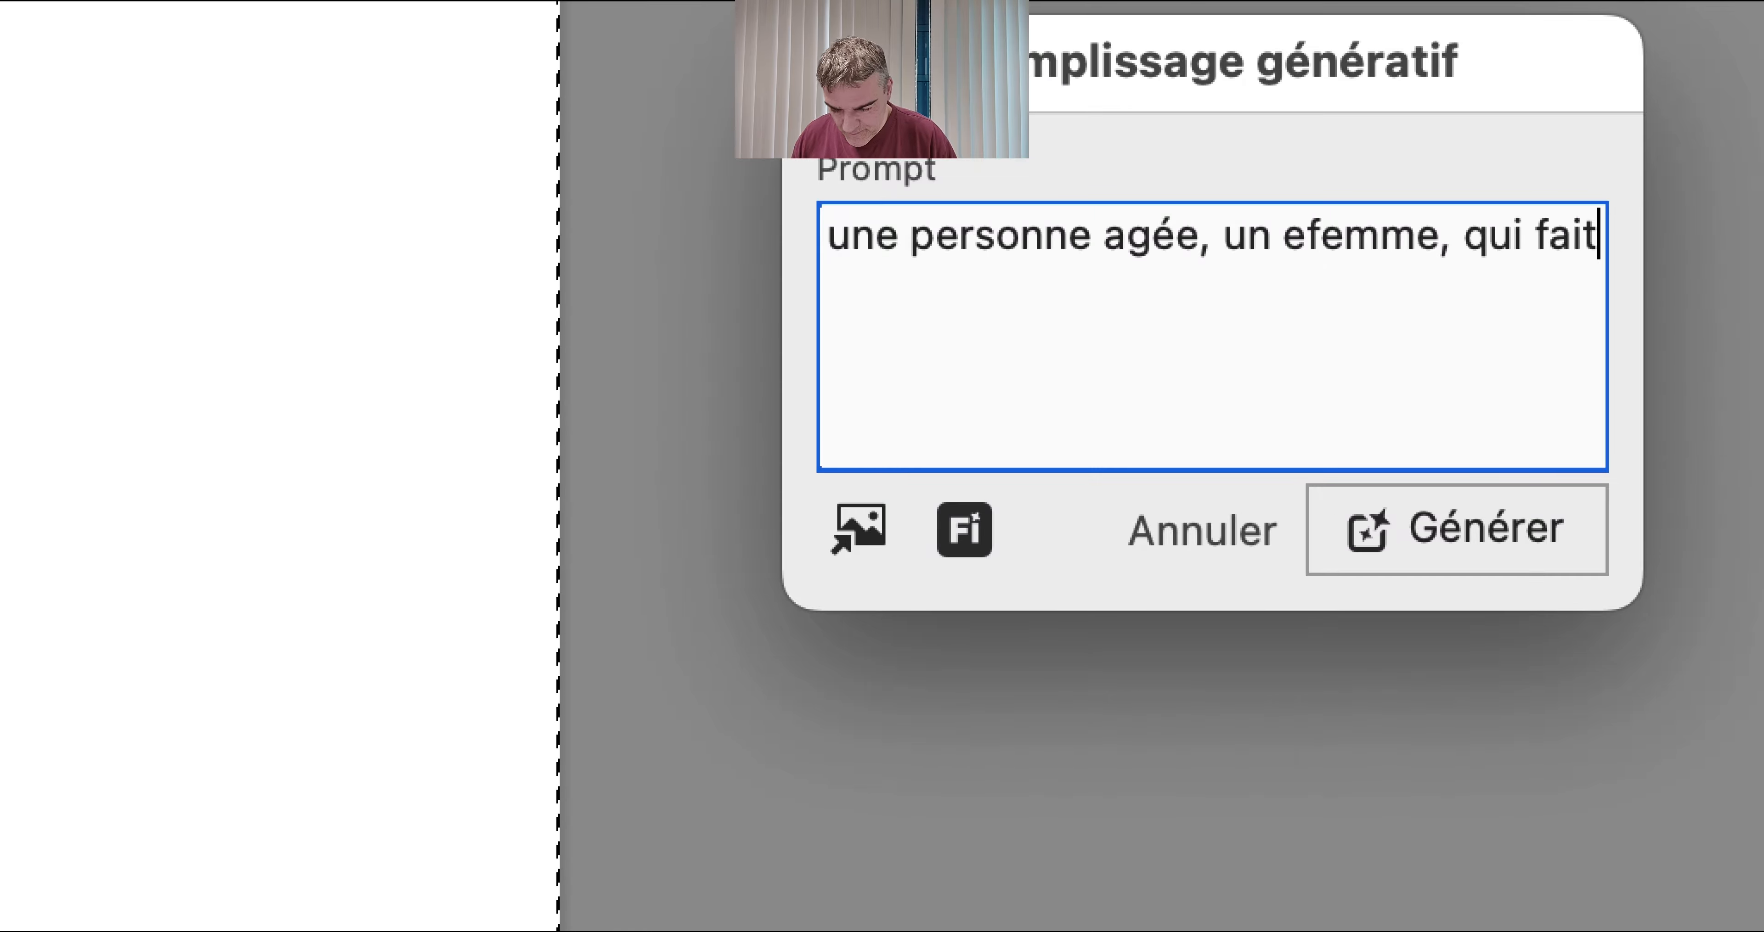
type(" du pa")
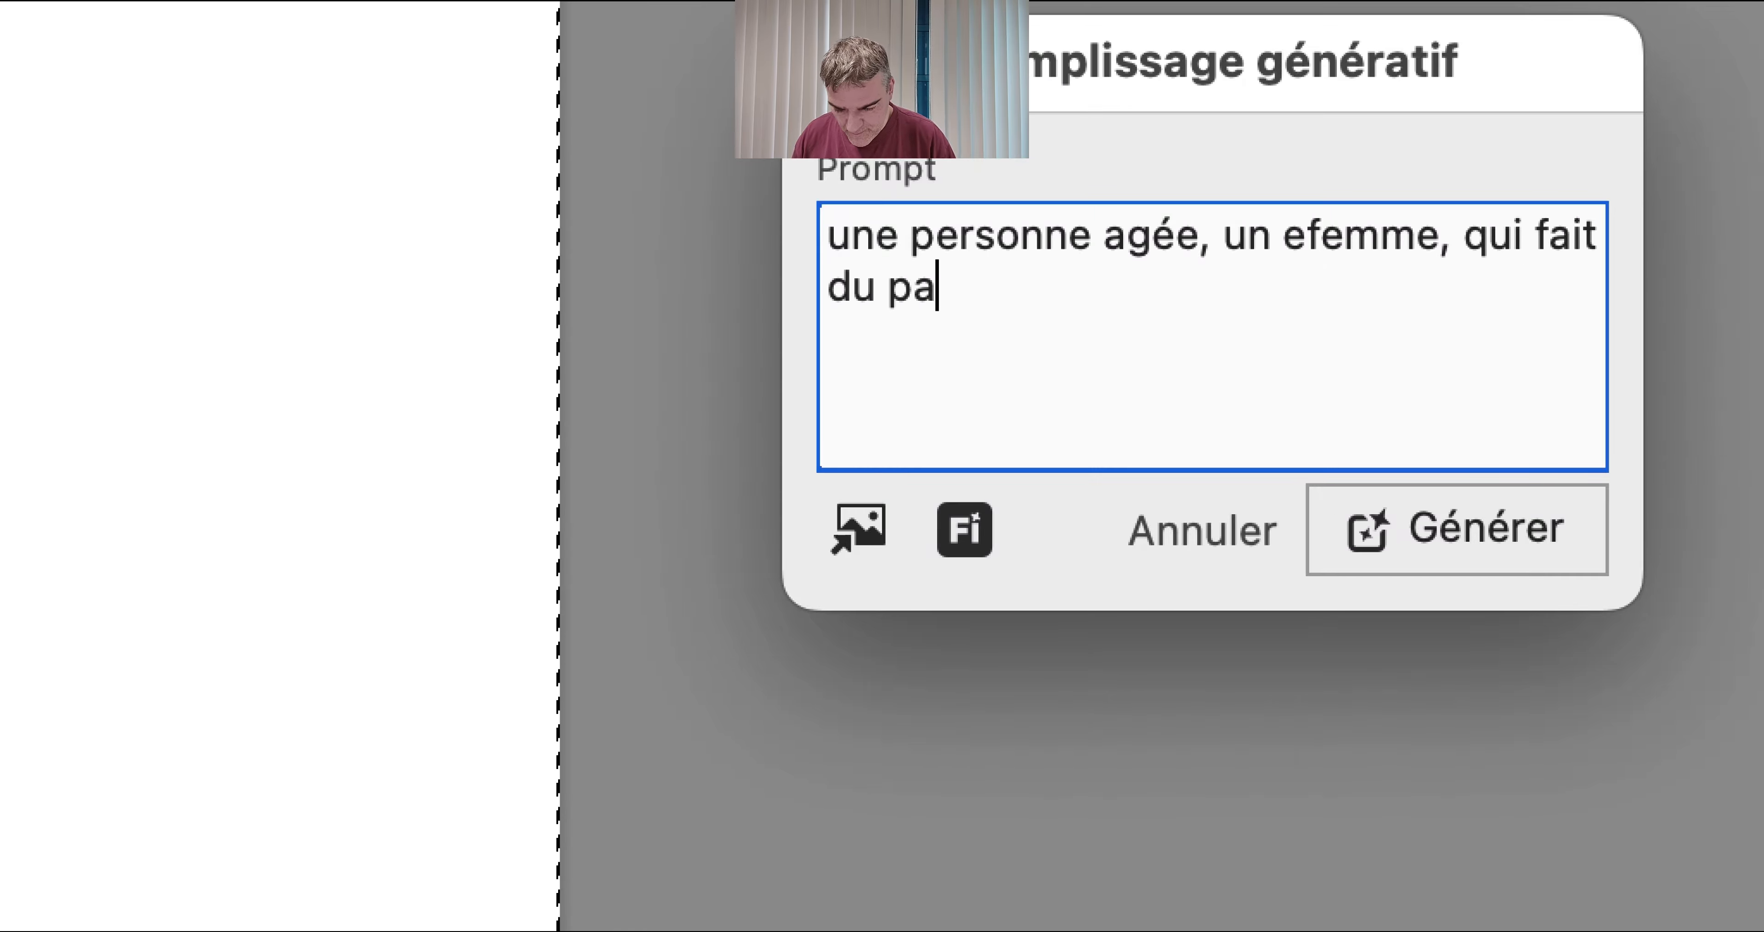
type("tin à roulette ")
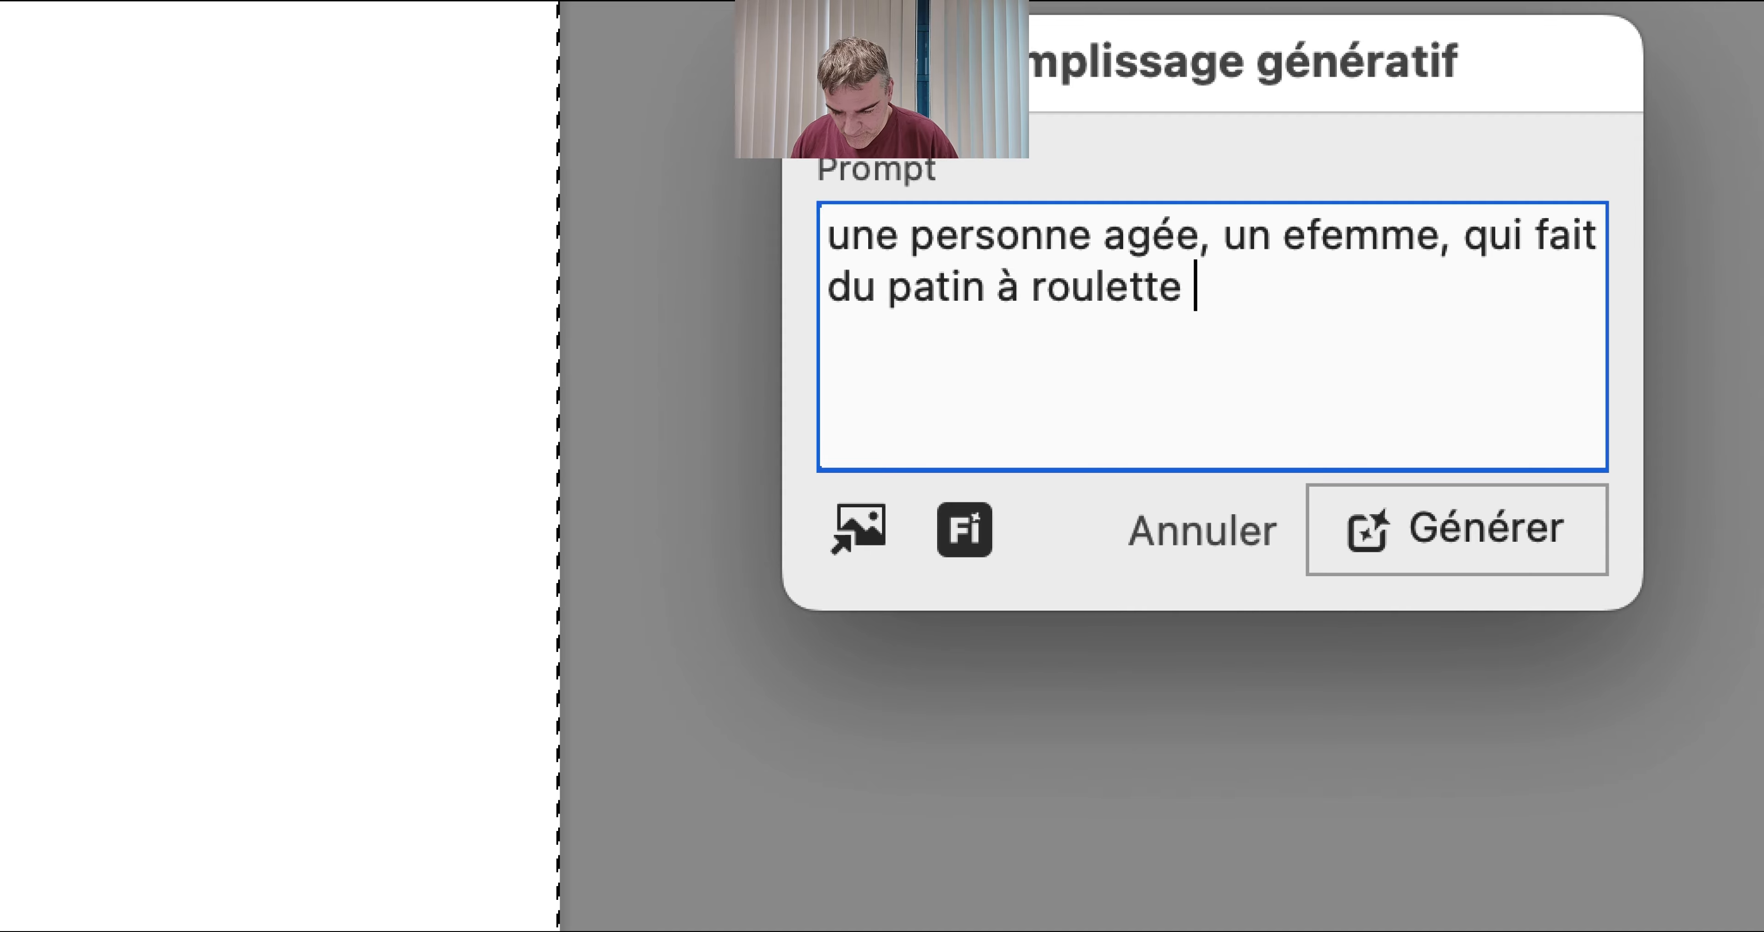
type("sur la plage de ")
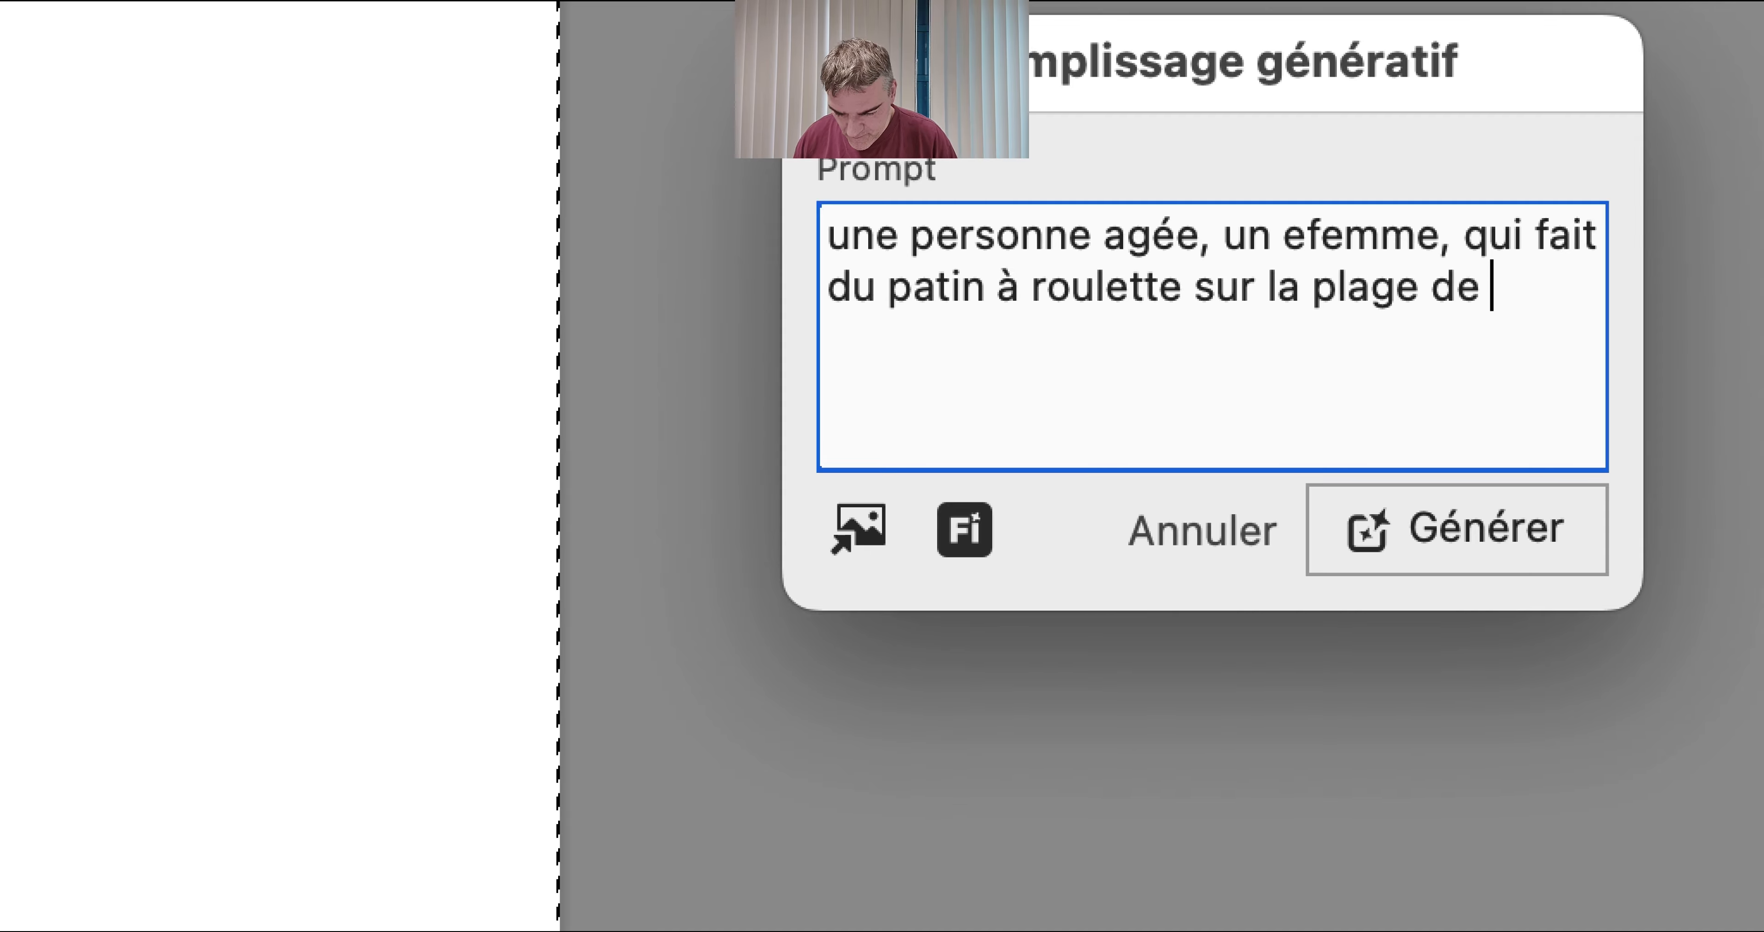
type("Venice")
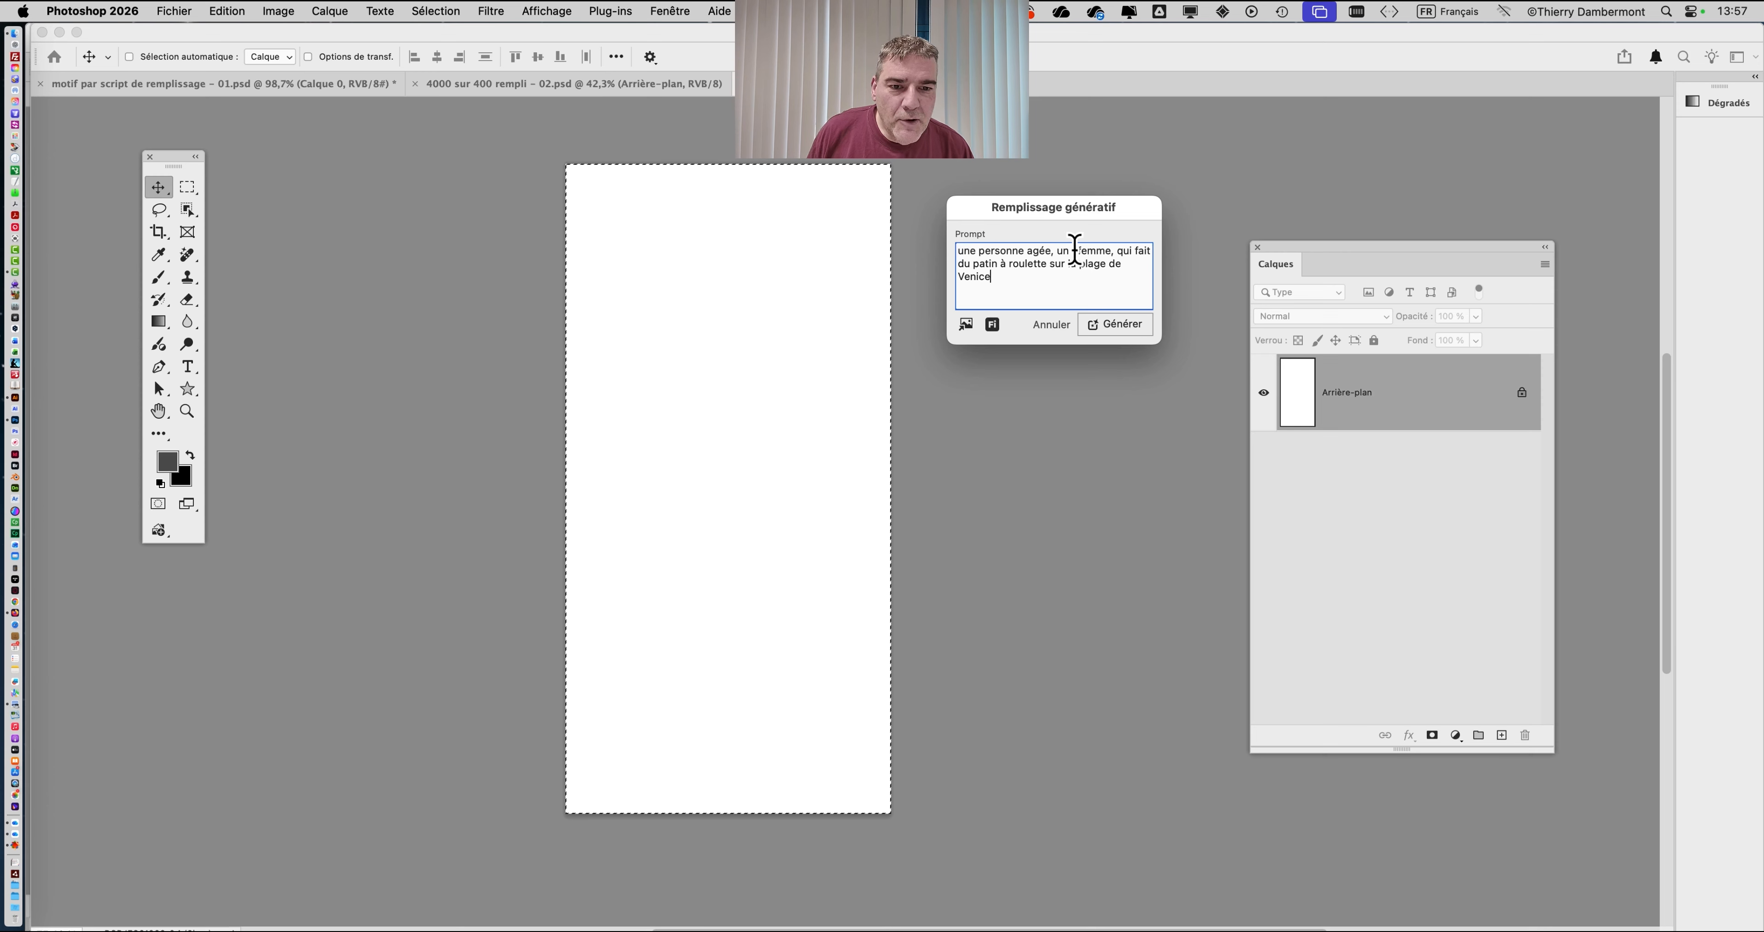
triple_click(1318, 233)
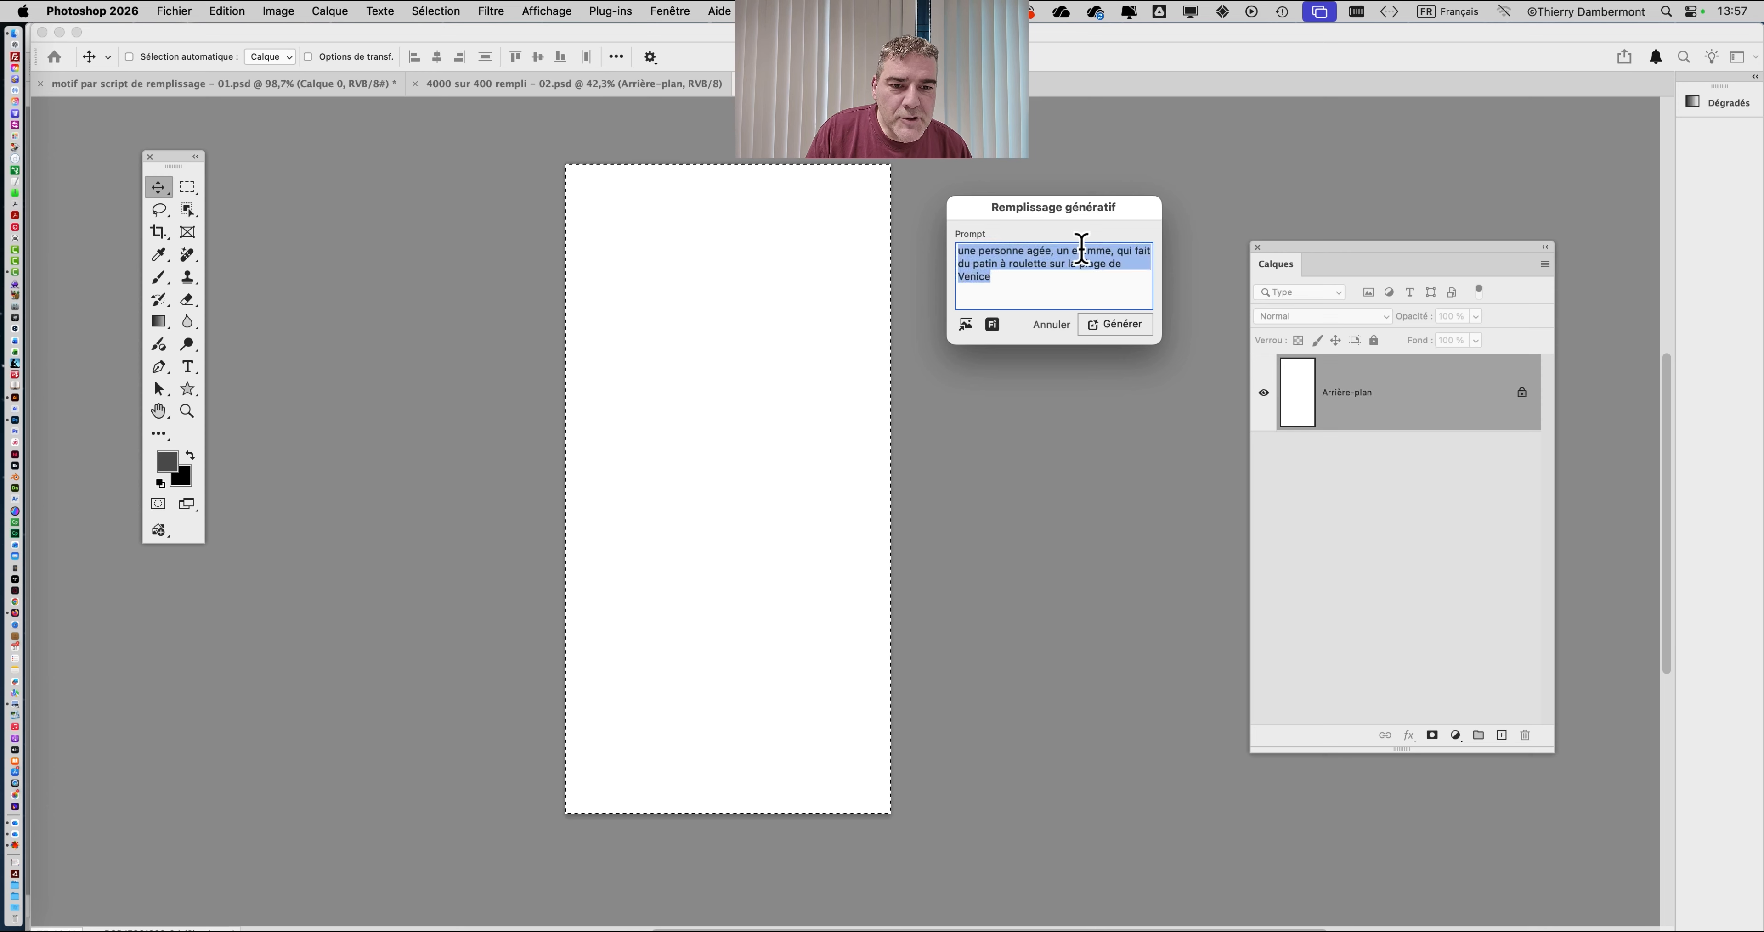
key("BackSpace")
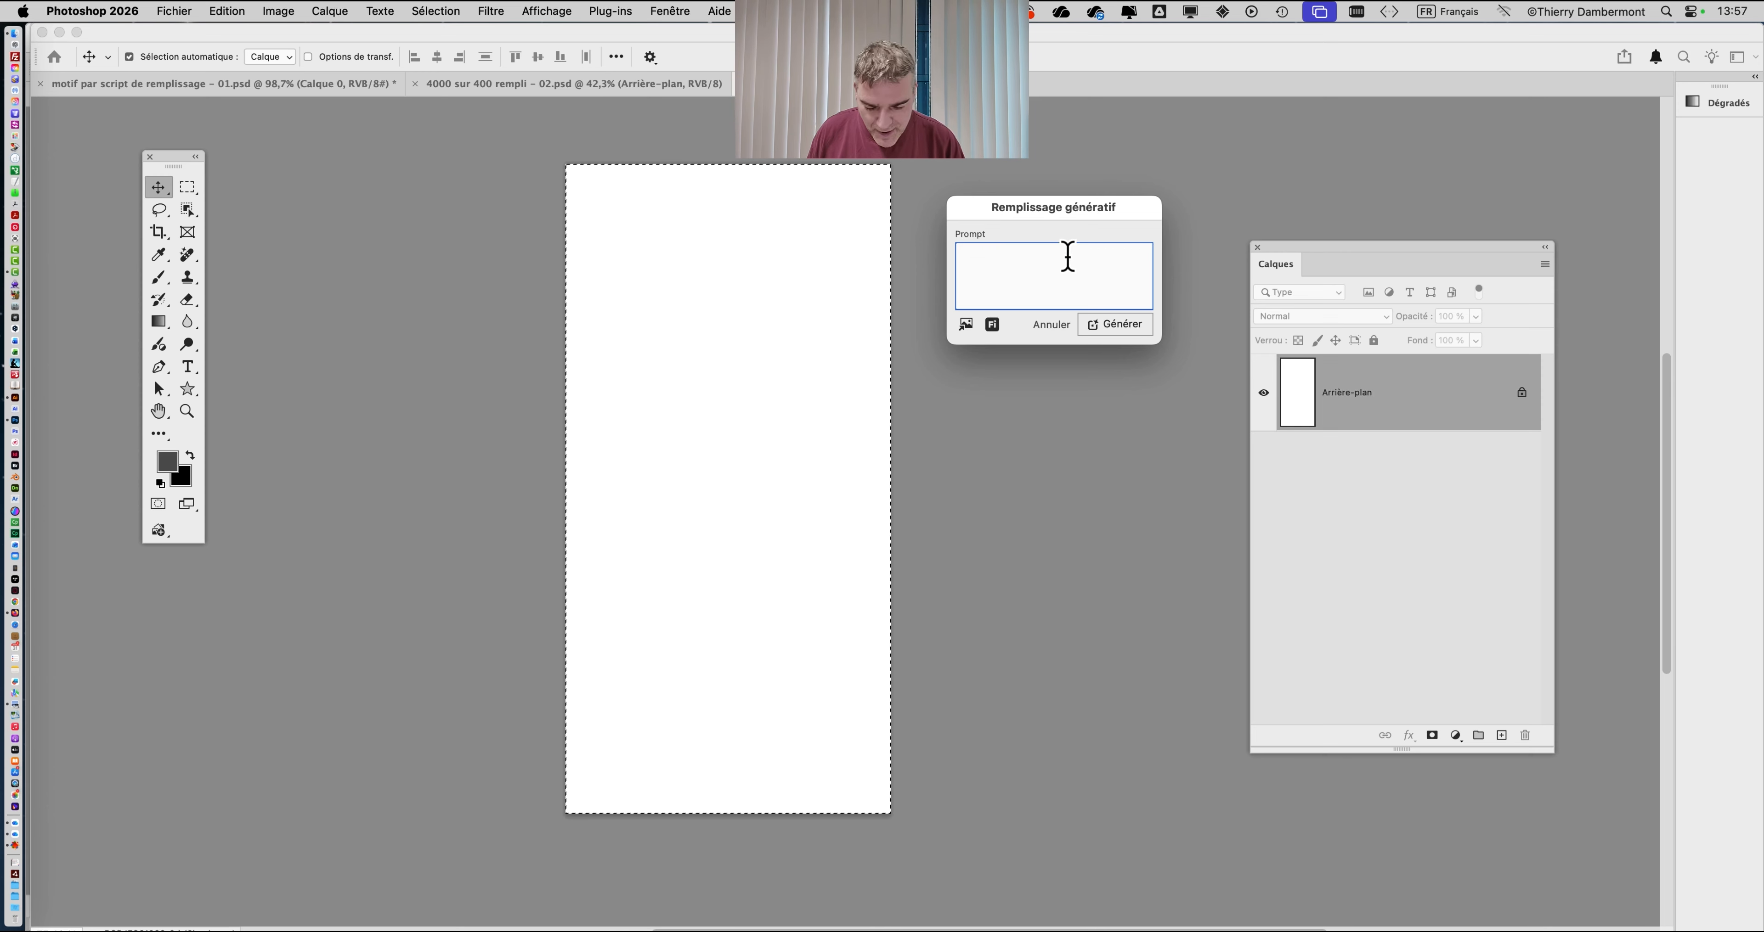
Enter the Generative Fill prompt "une femme agée qui fait du patin à orulettes sur une plagfe à Venice".
type("u")
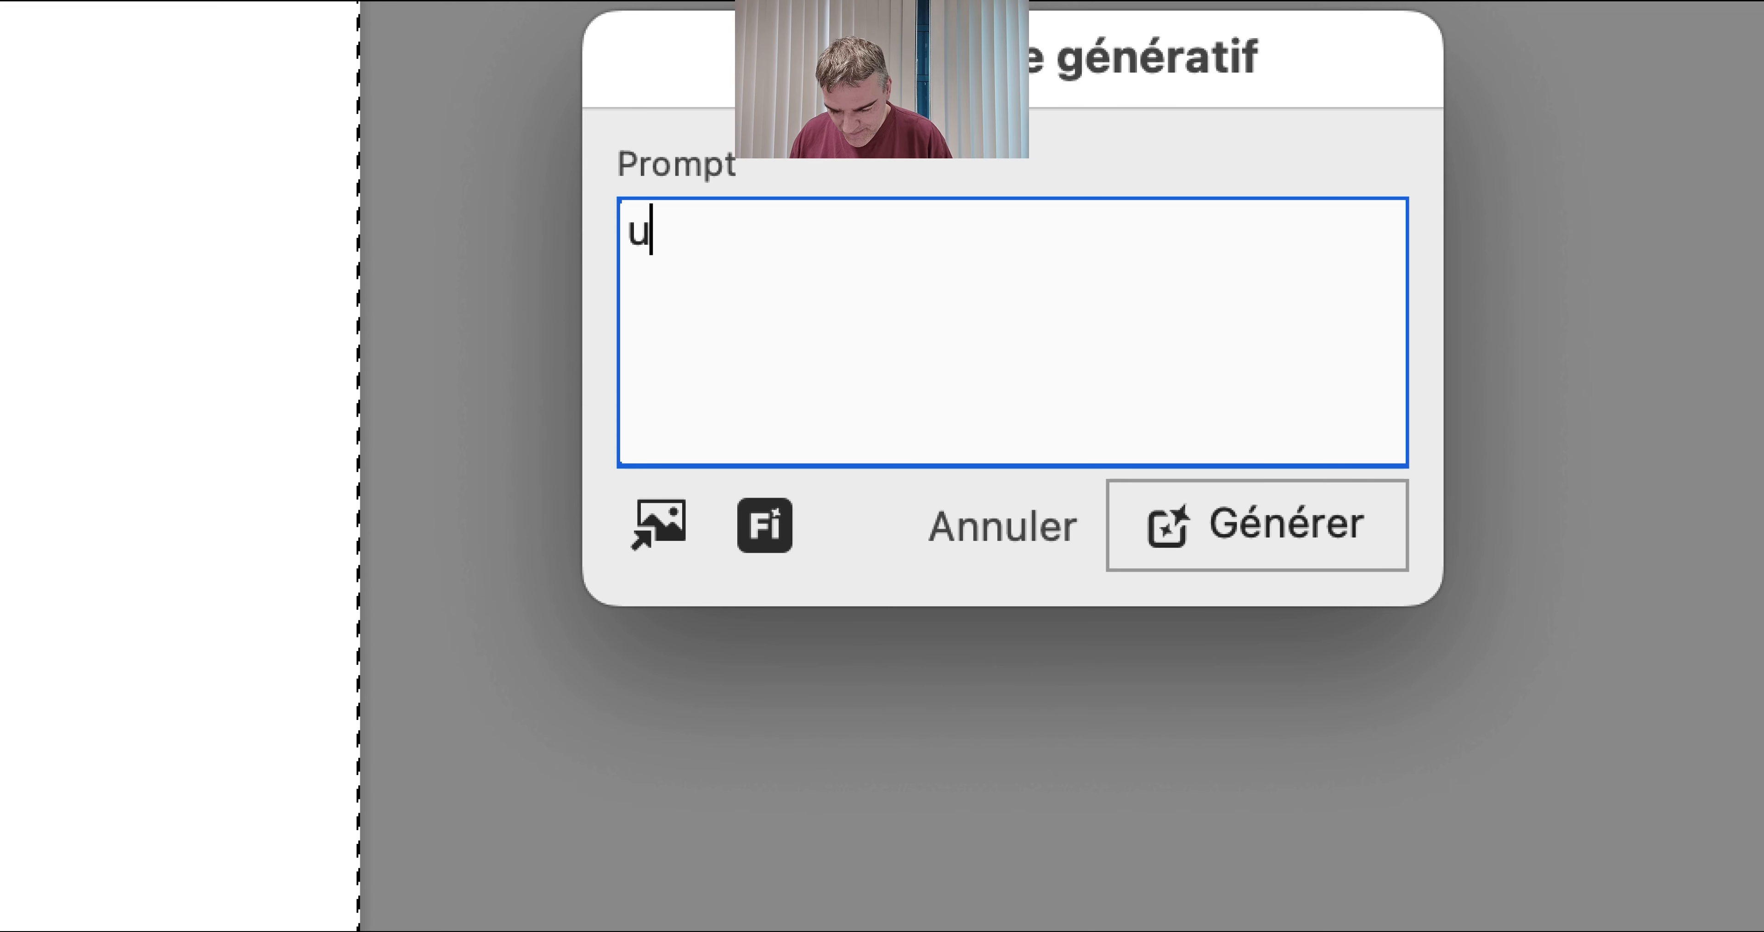
type("ne femme agée q")
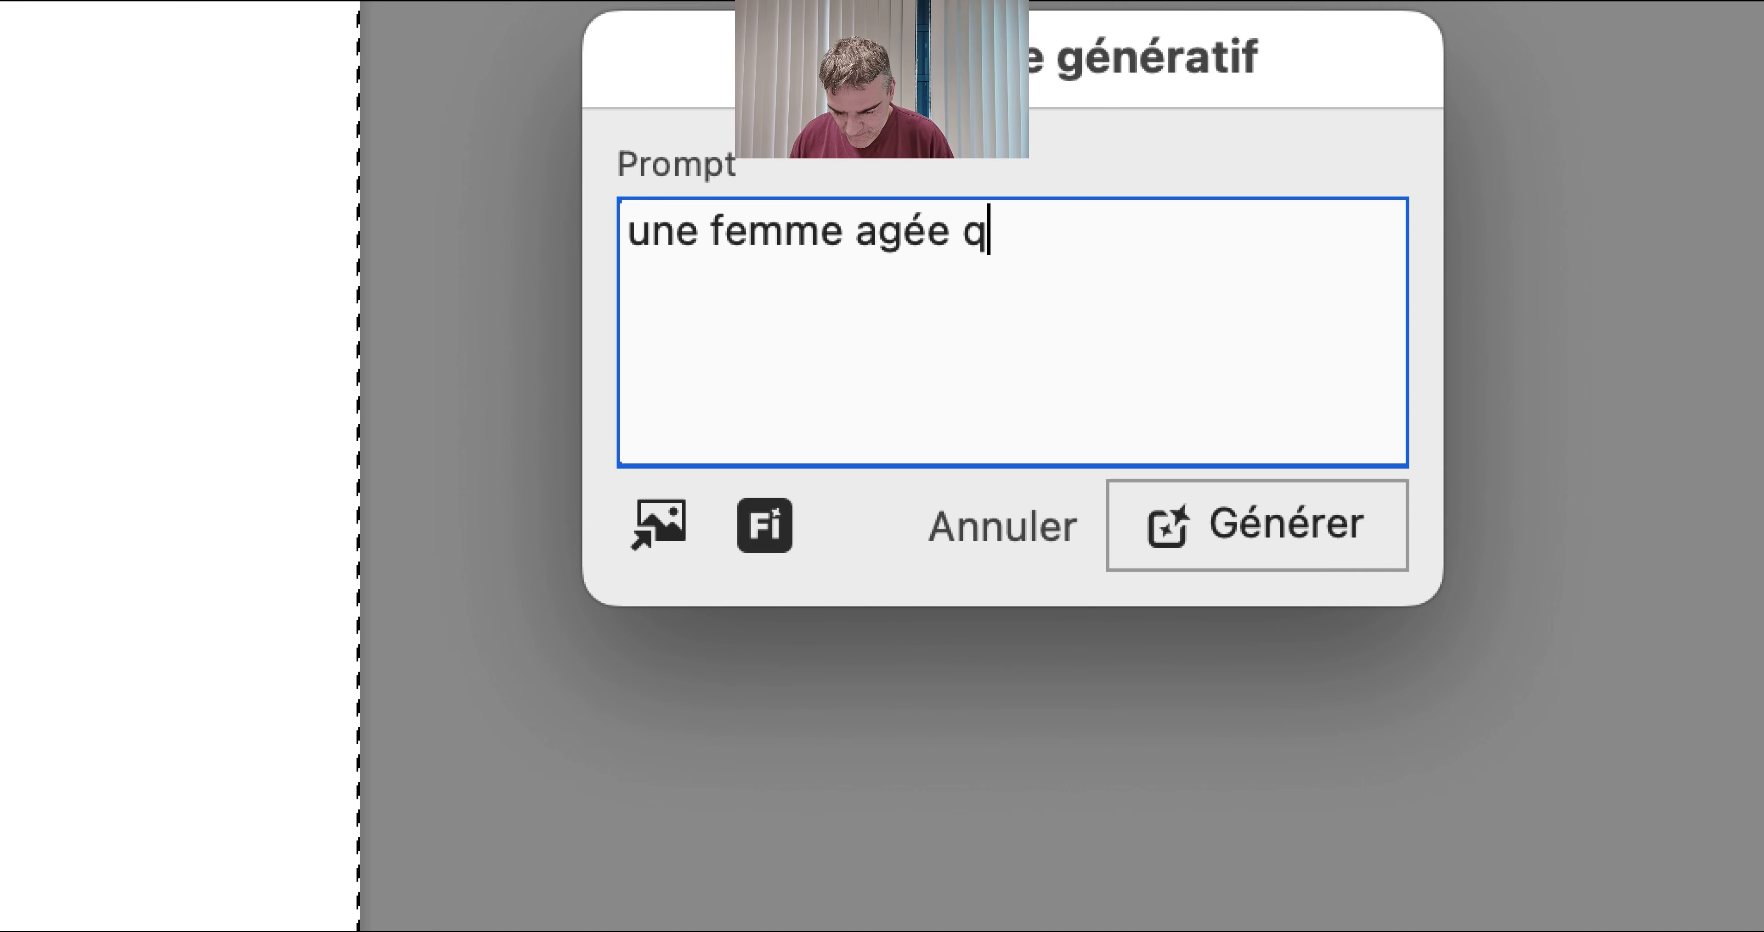
type("ui fait du pa")
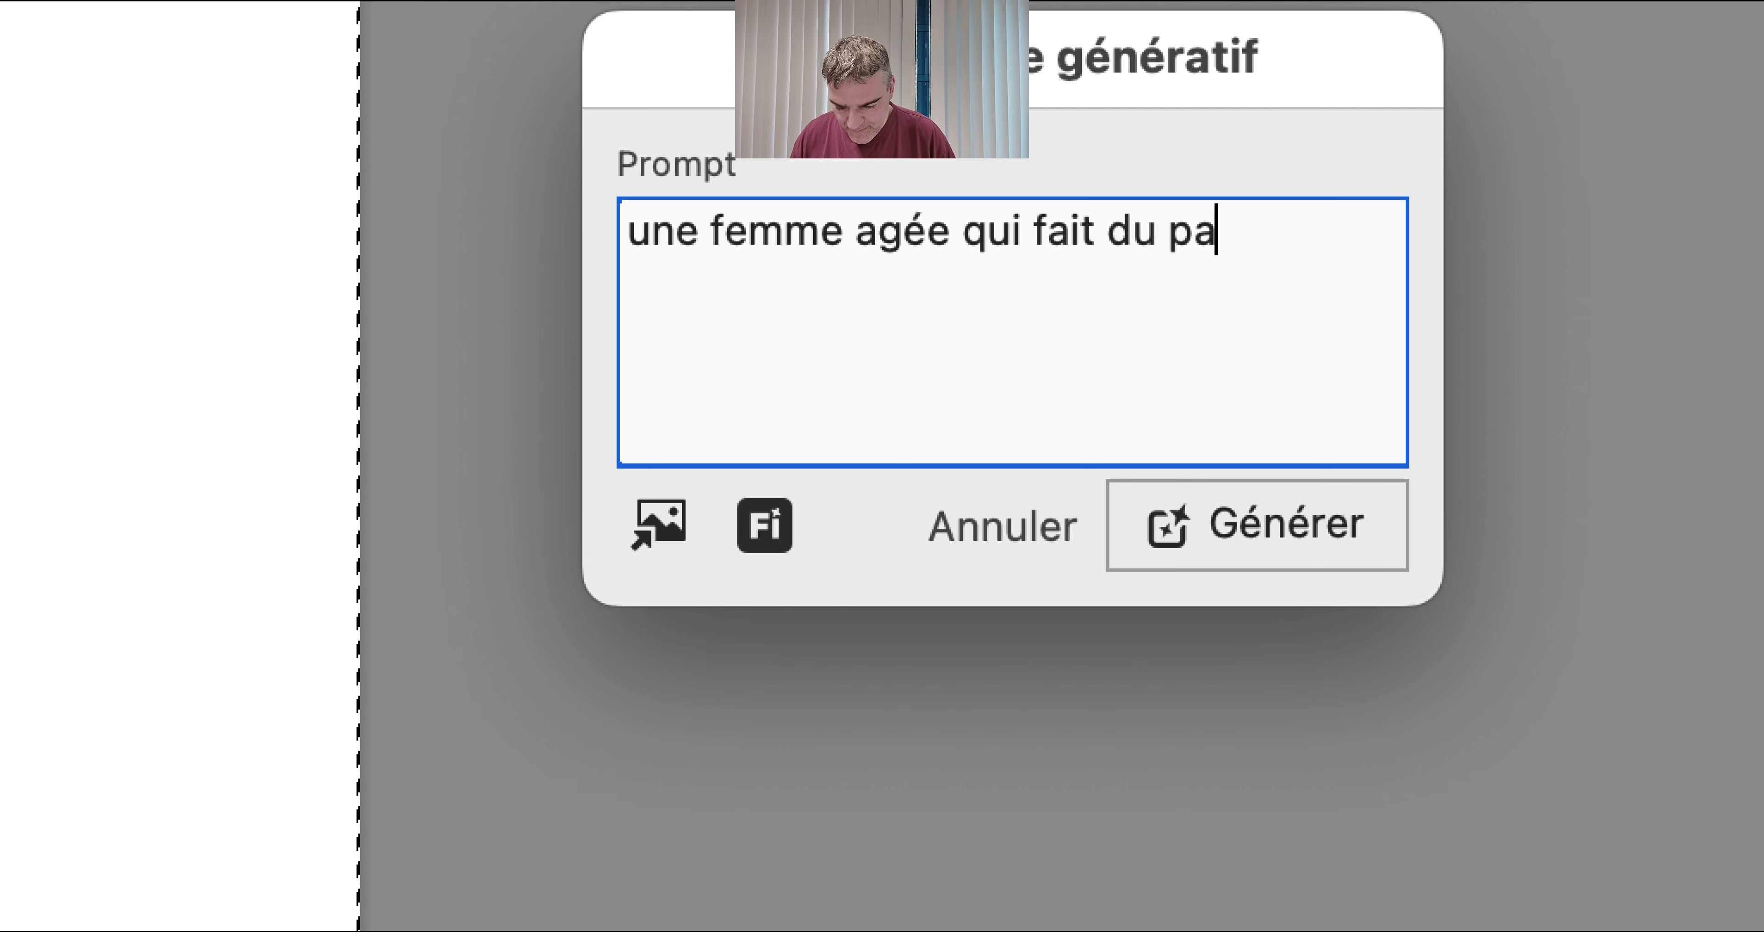
type("tin à")
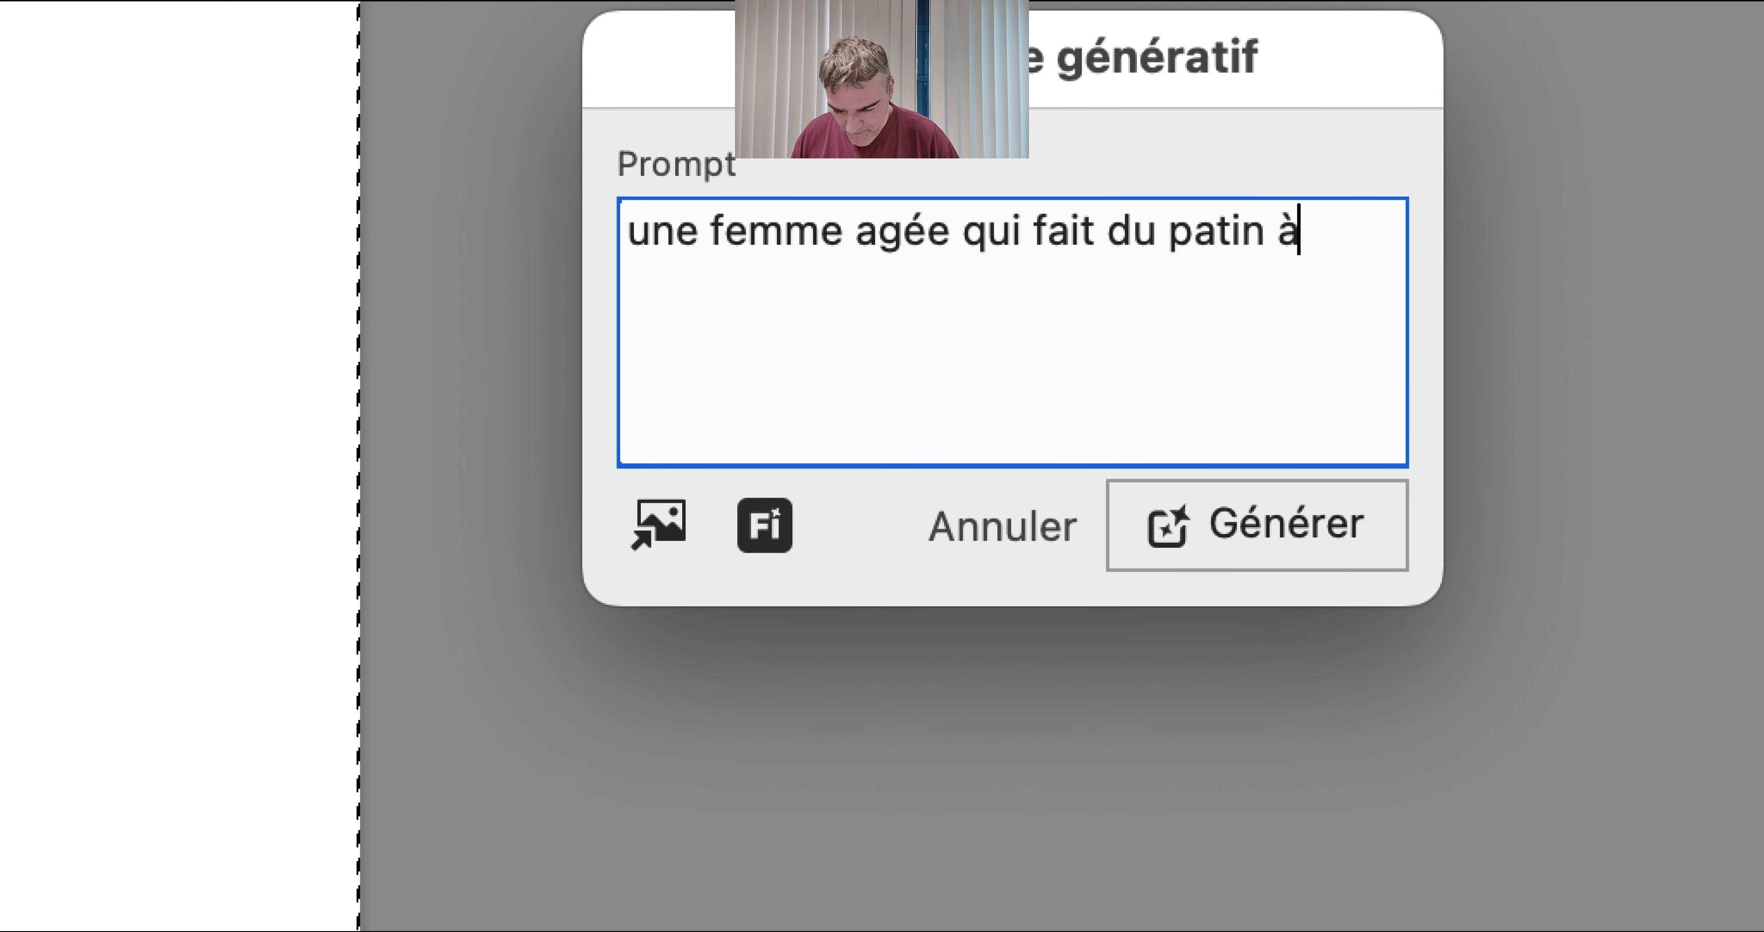
type(" orulettes sur ")
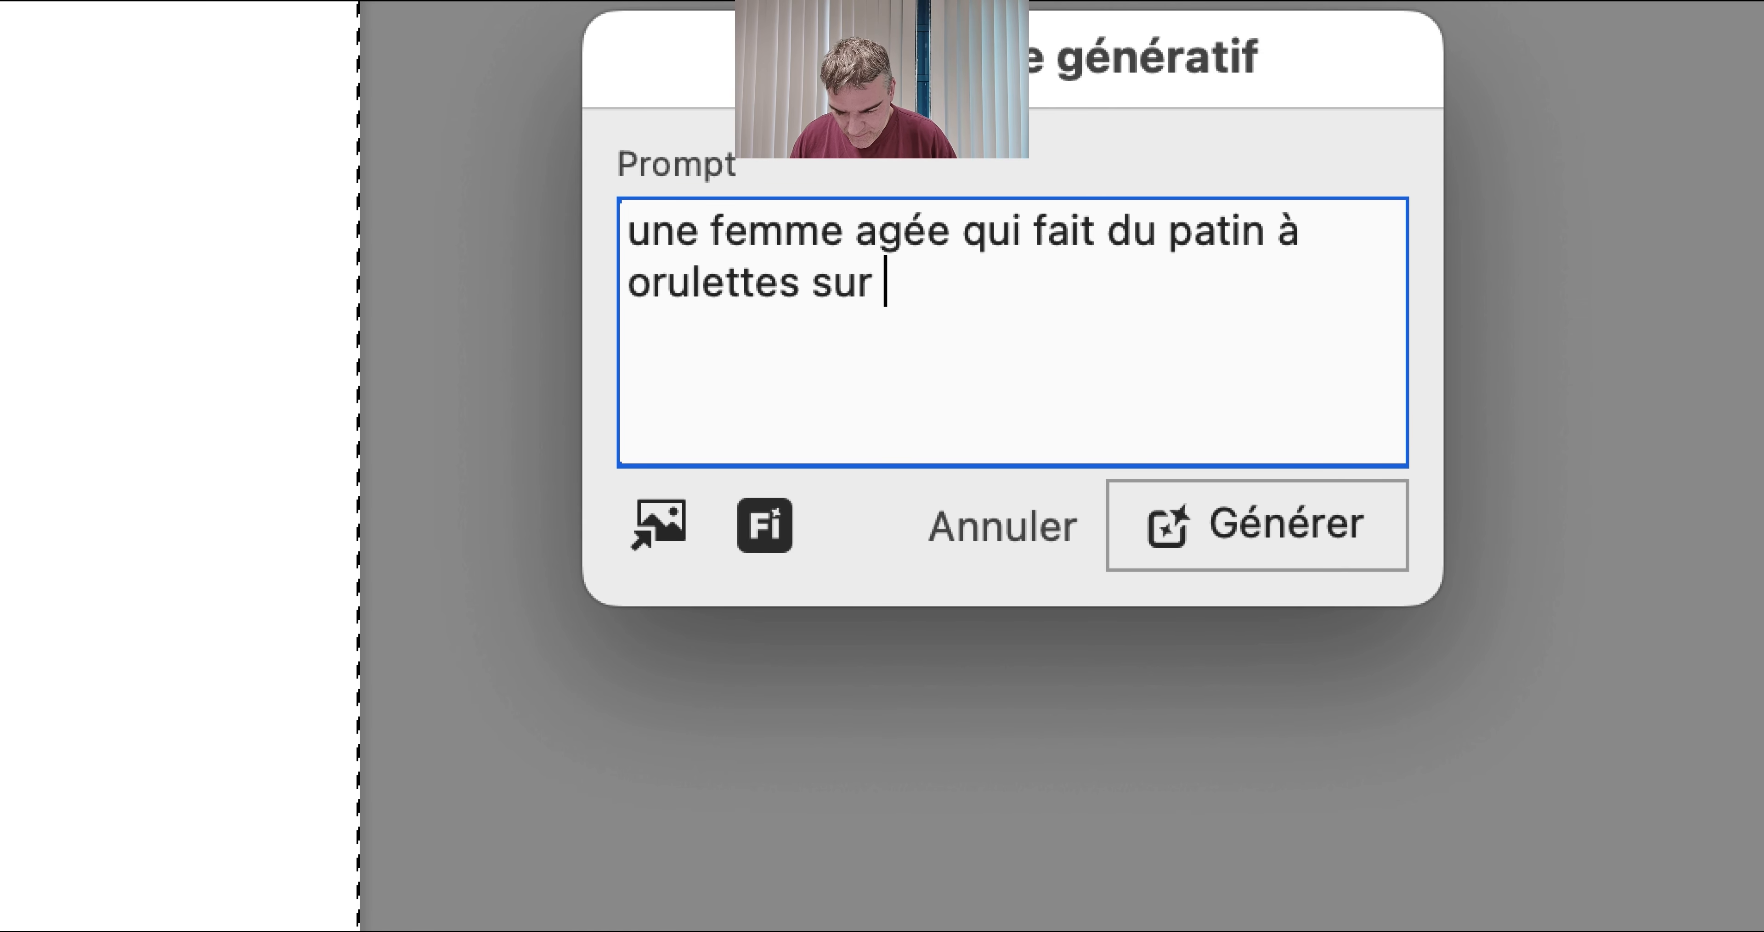
type("une plagfe à ")
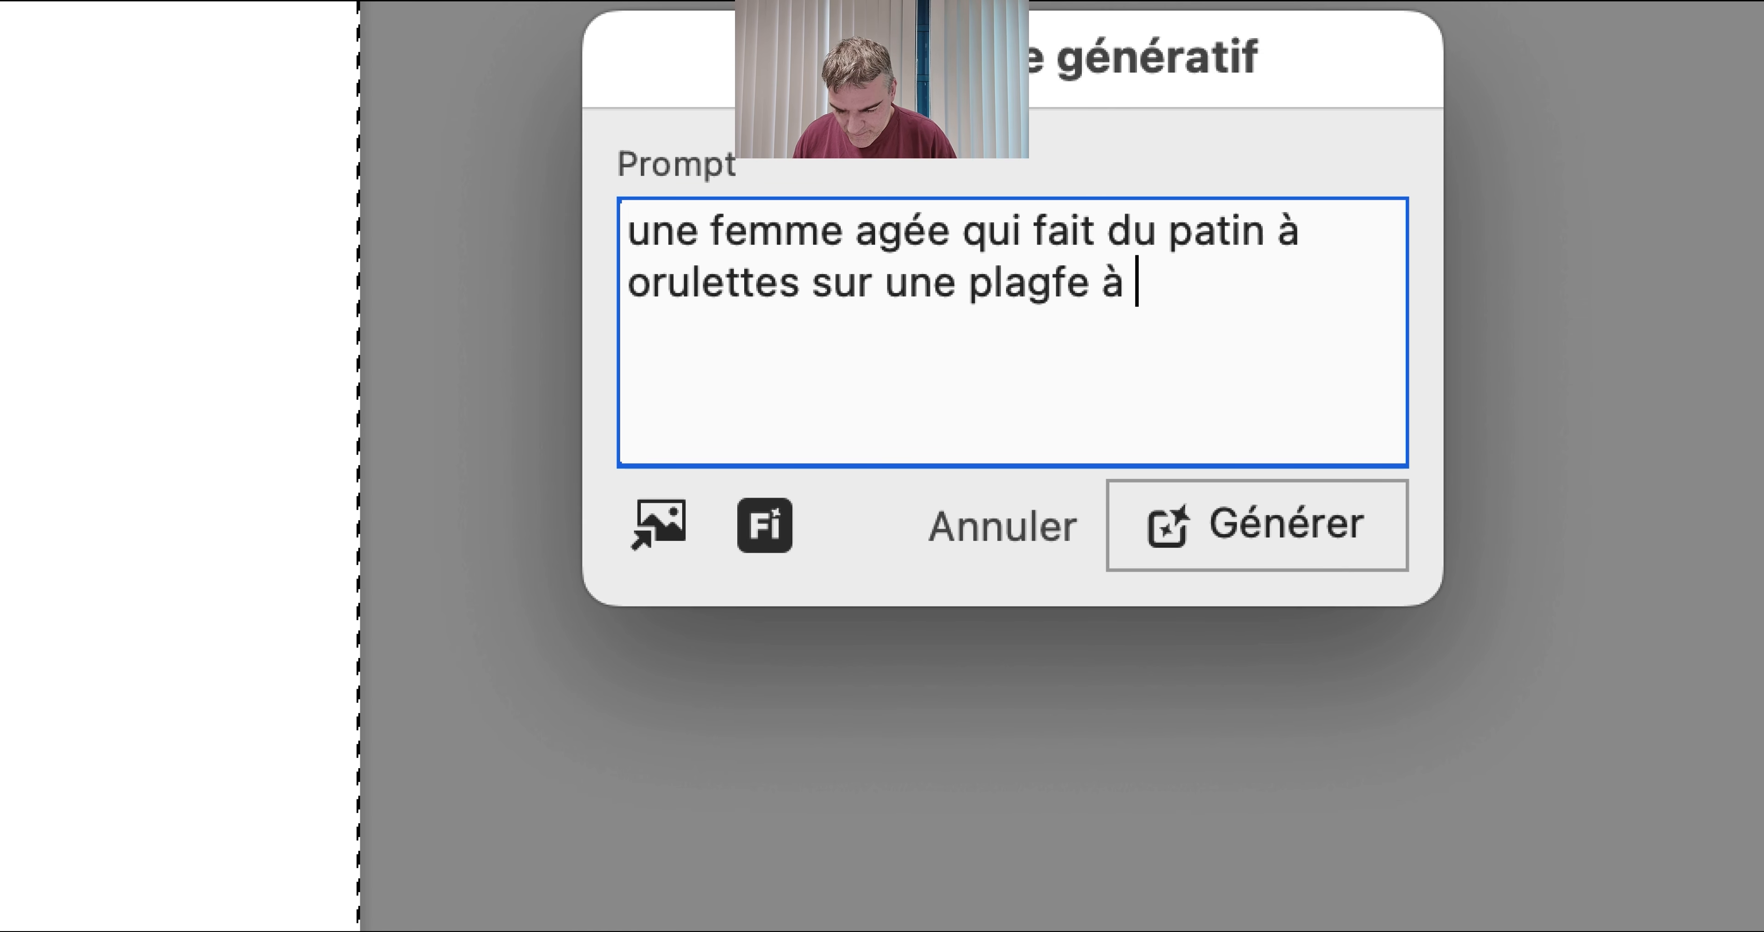
type("Venic")
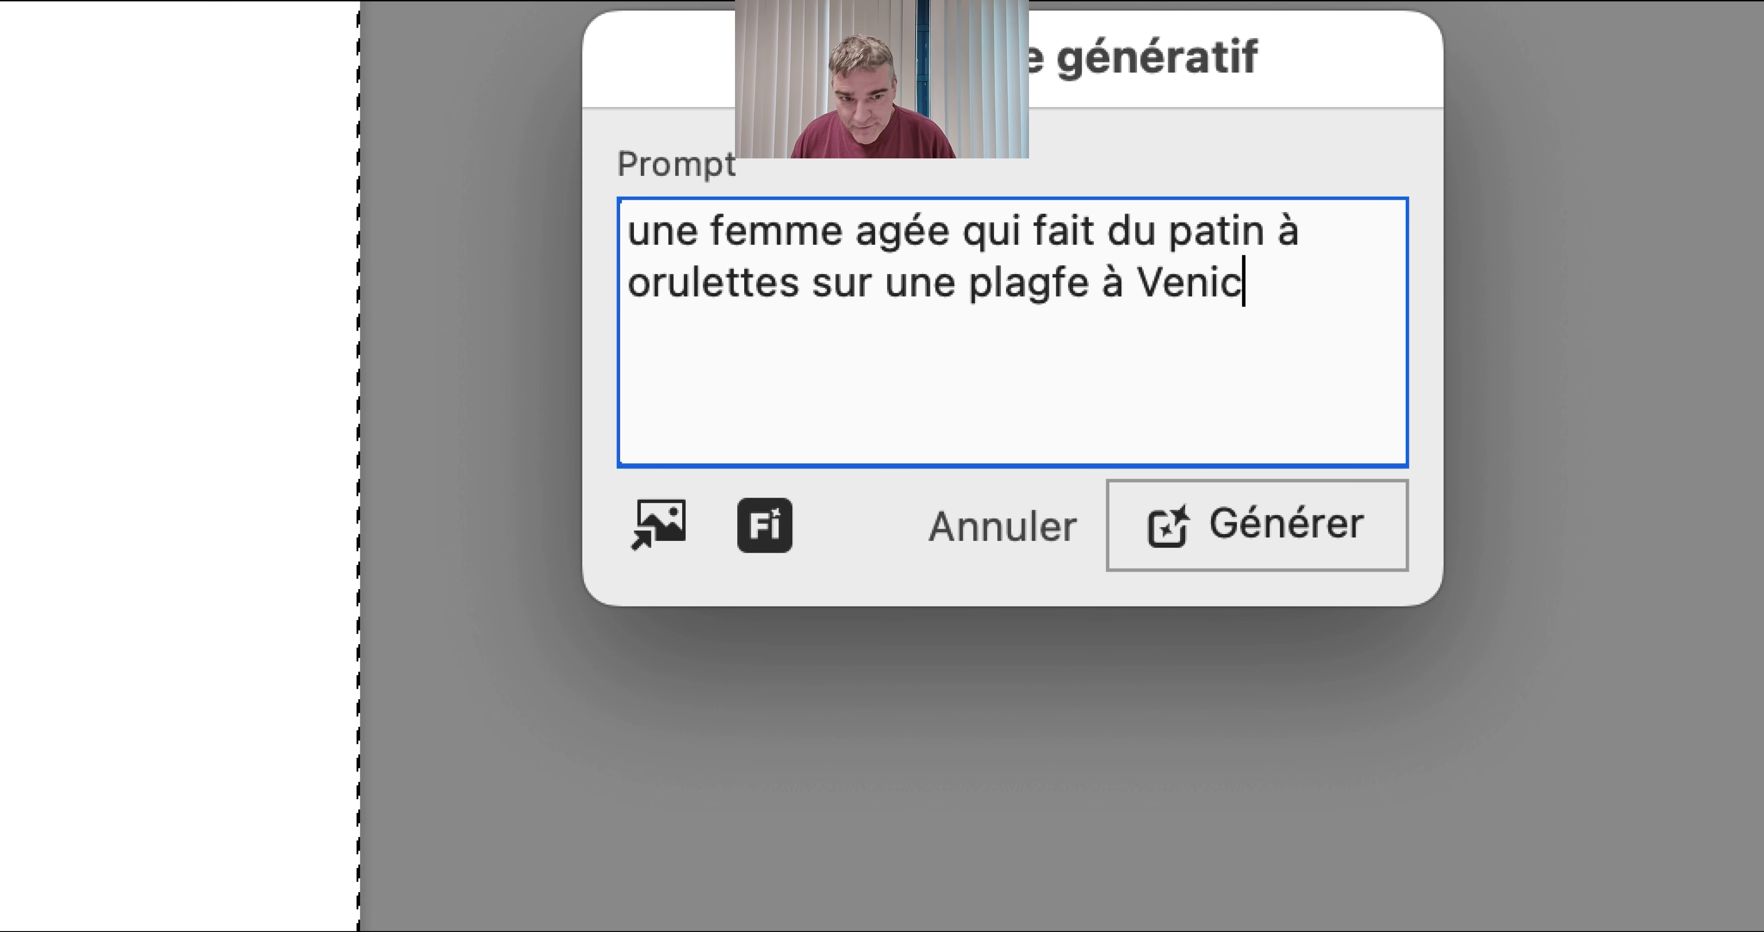
type("e")
Correct the prompt's misspelled words to "plage" and "roulettes".
triple_click(1066, 257)
left_click(1064, 260)
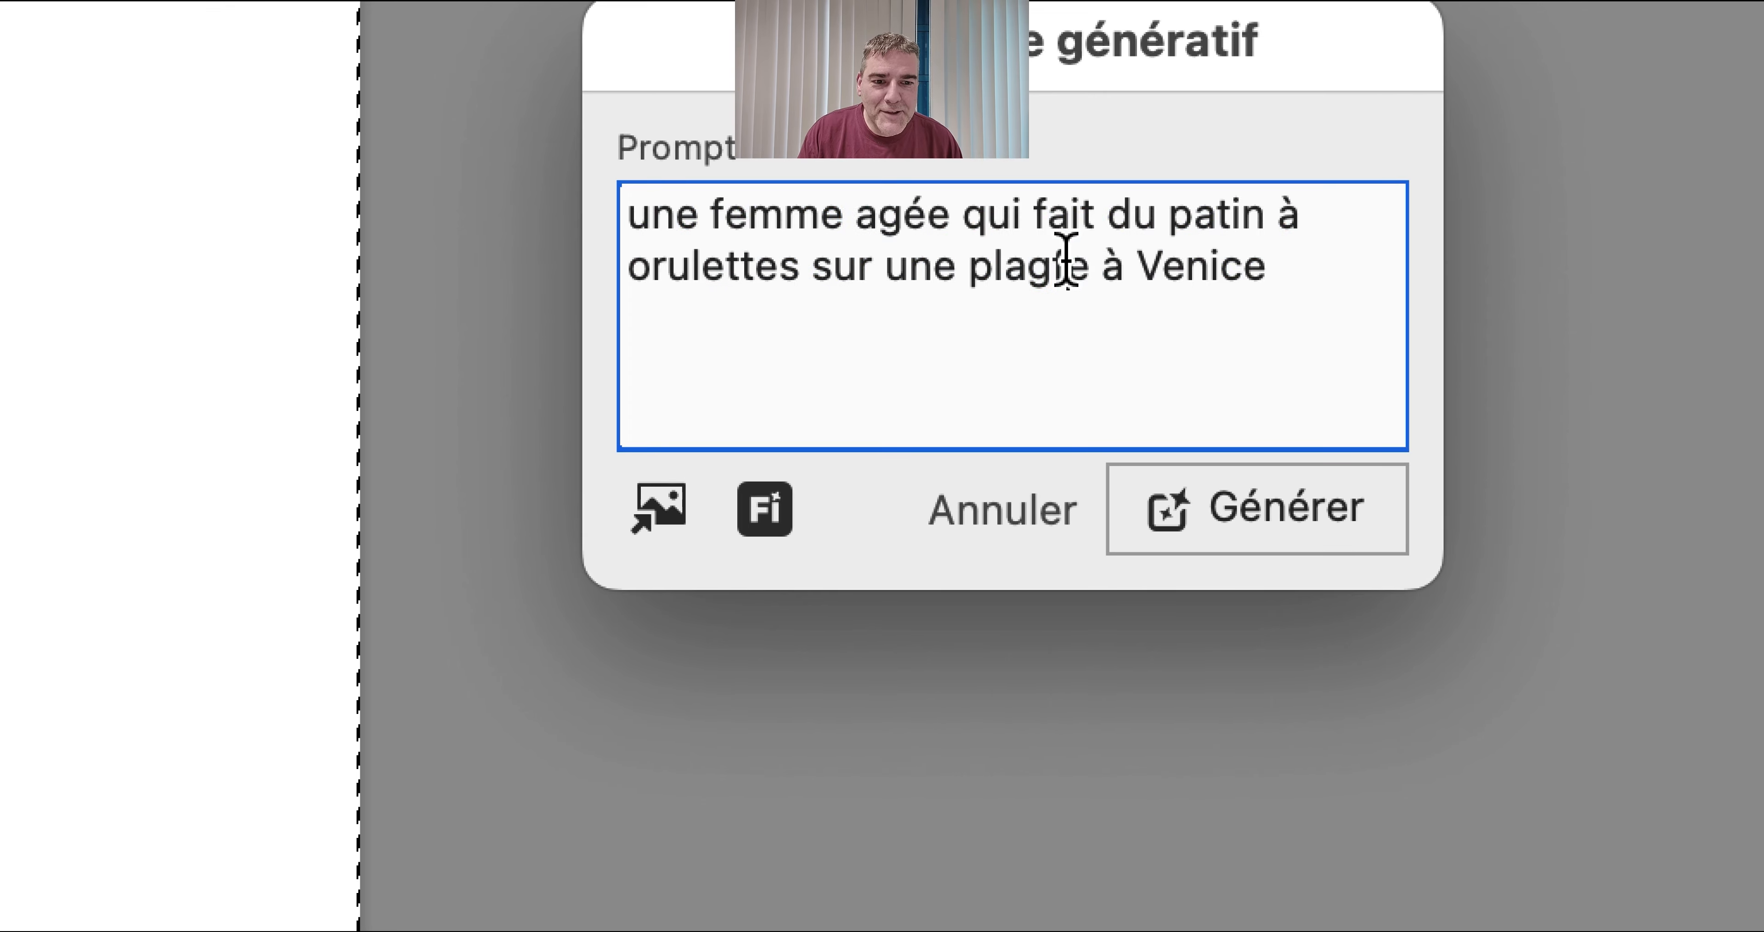
key("BackSpace")
triple_click(1063, 261)
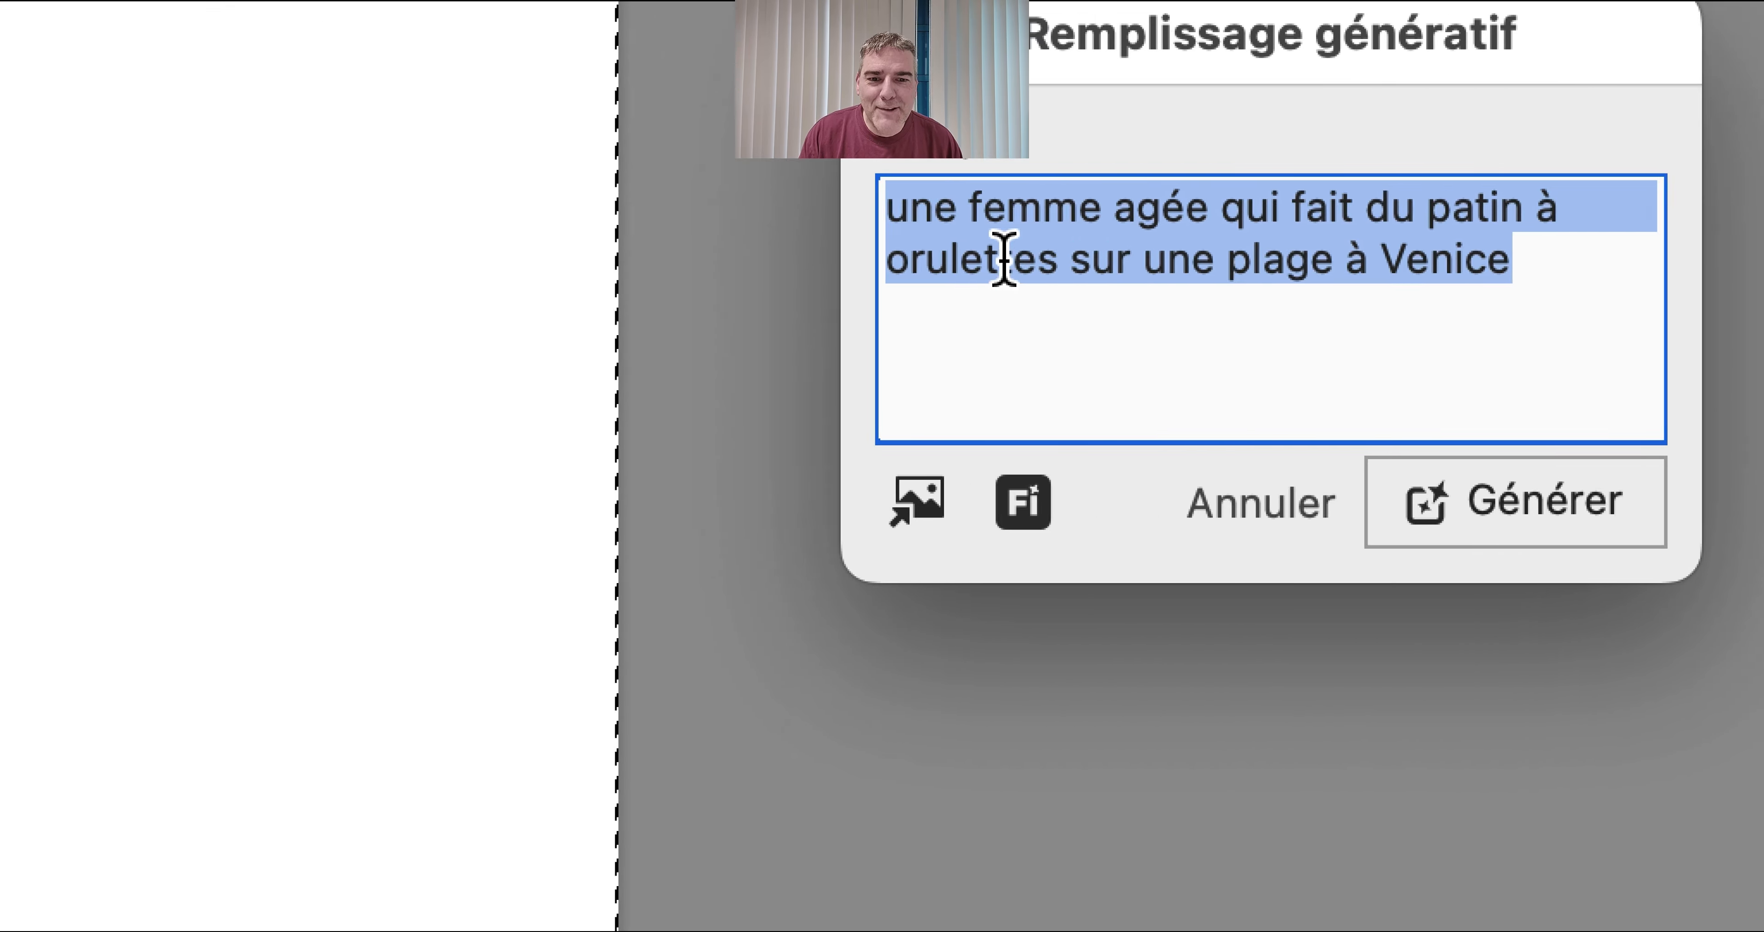
left_click(1003, 259)
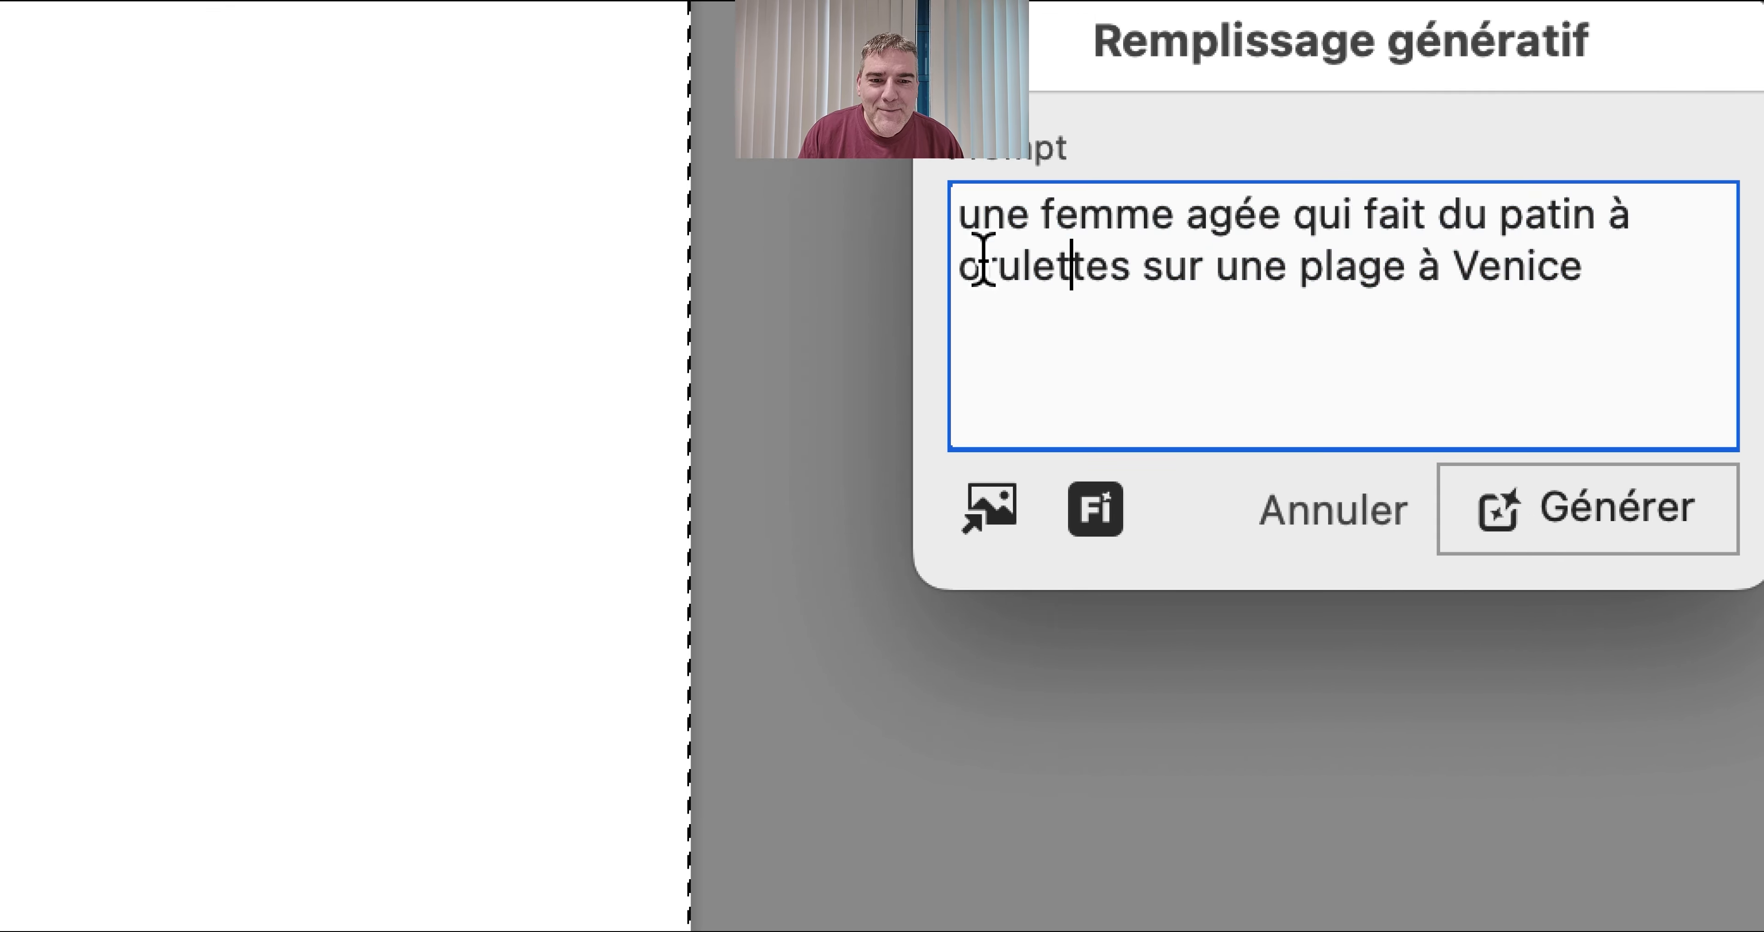
triple_click(925, 264)
left_click(925, 264)
key("BackSpace")
key("BackSpace")
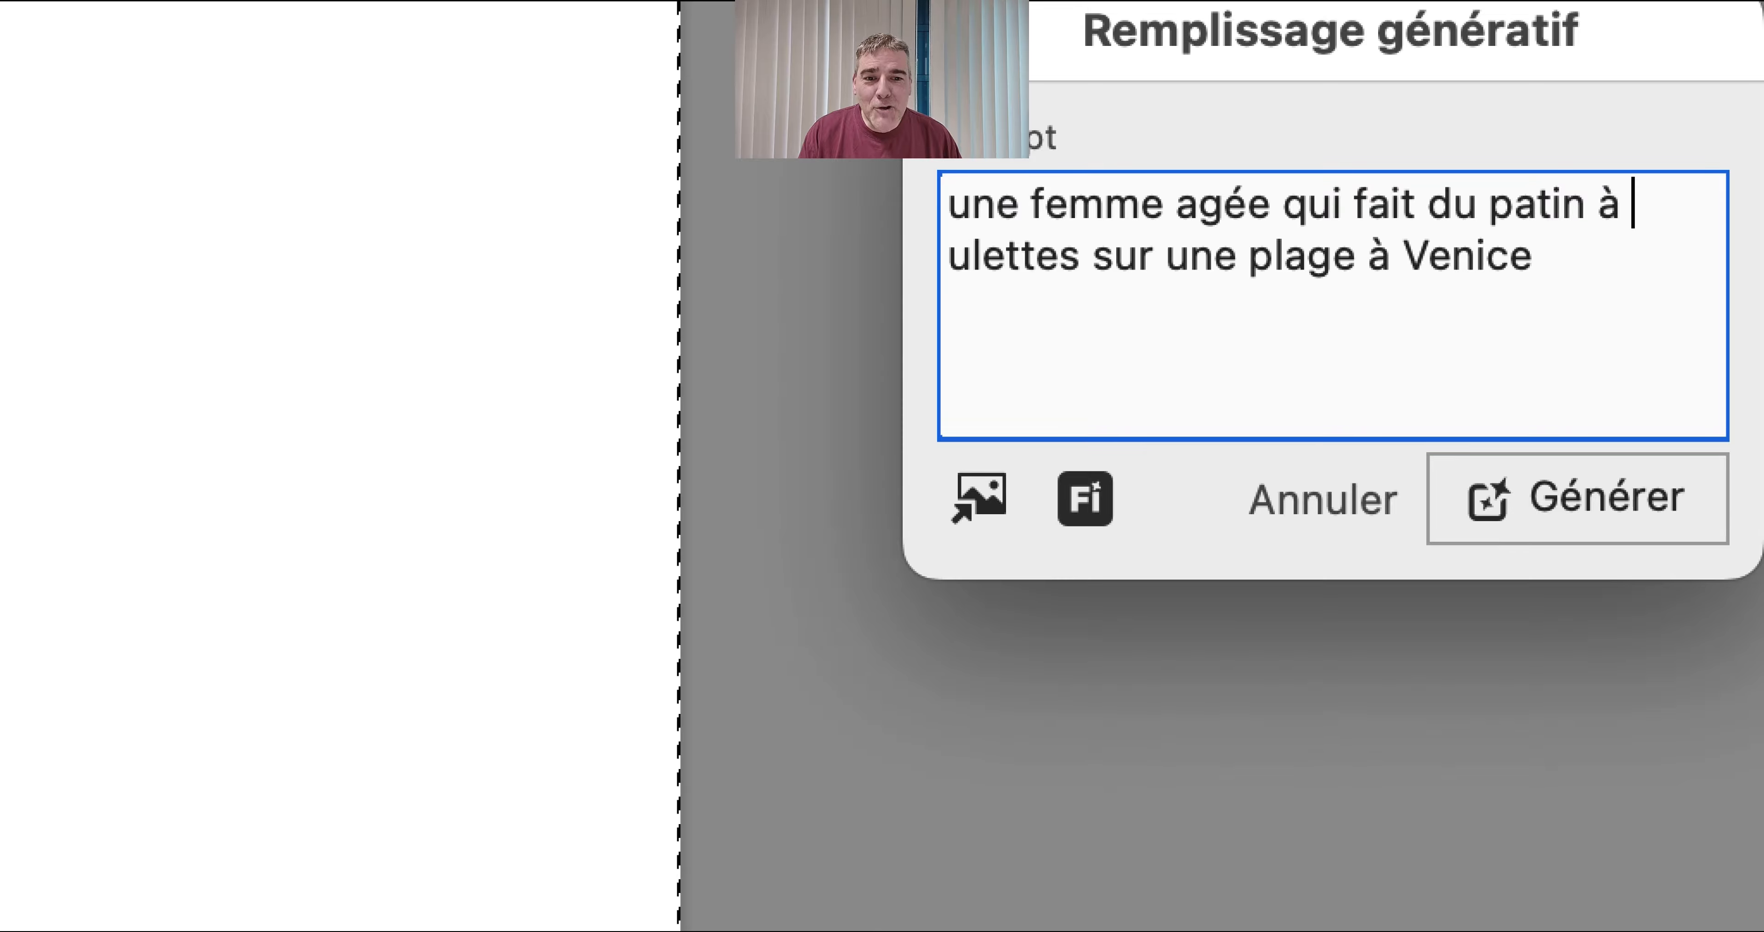
type("ro")
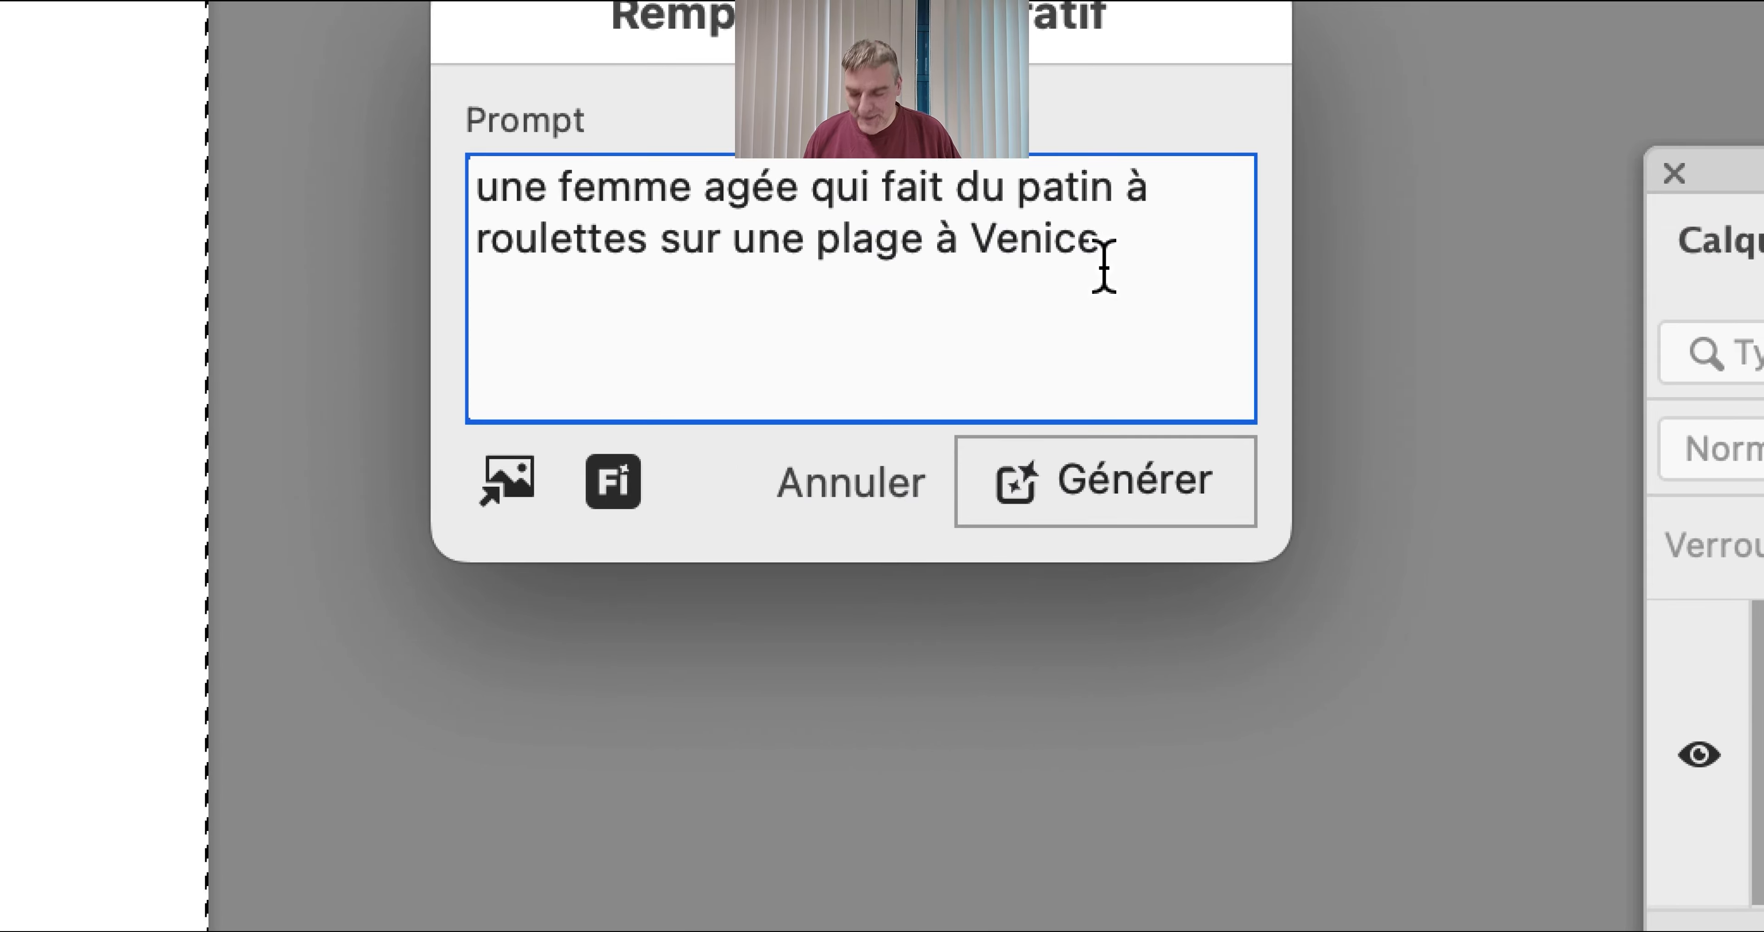
Select the whole corrected prompt text and generate the fill from it.
triple_click(1104, 266)
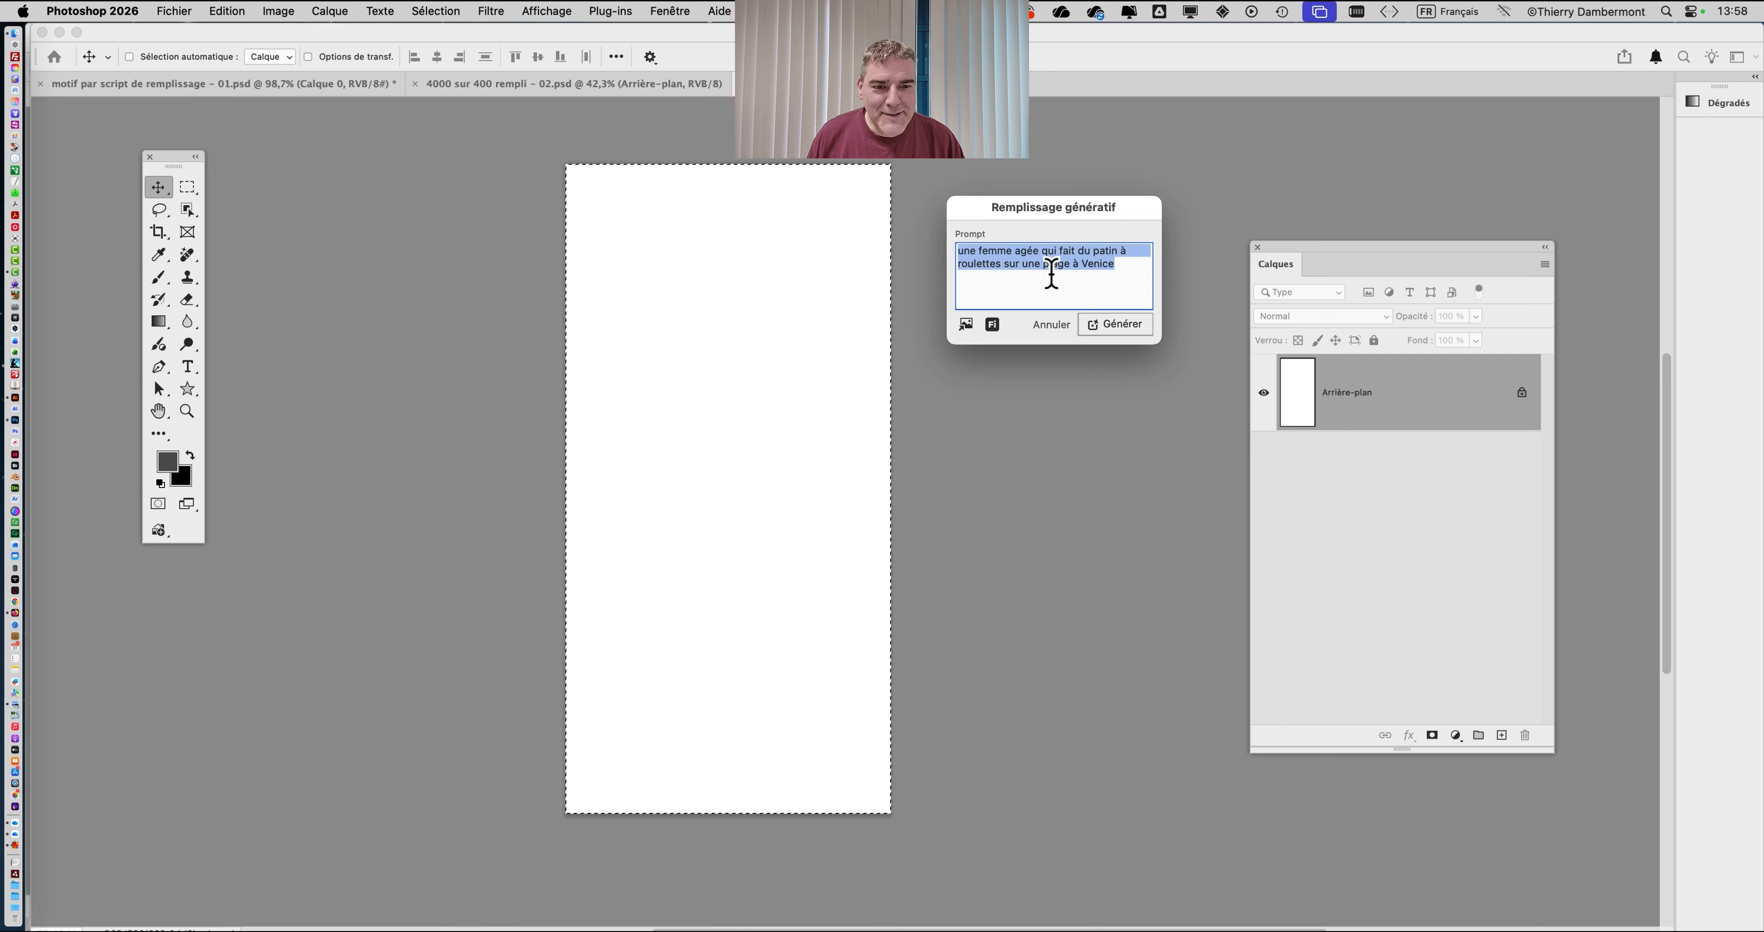
left_click(1123, 327)
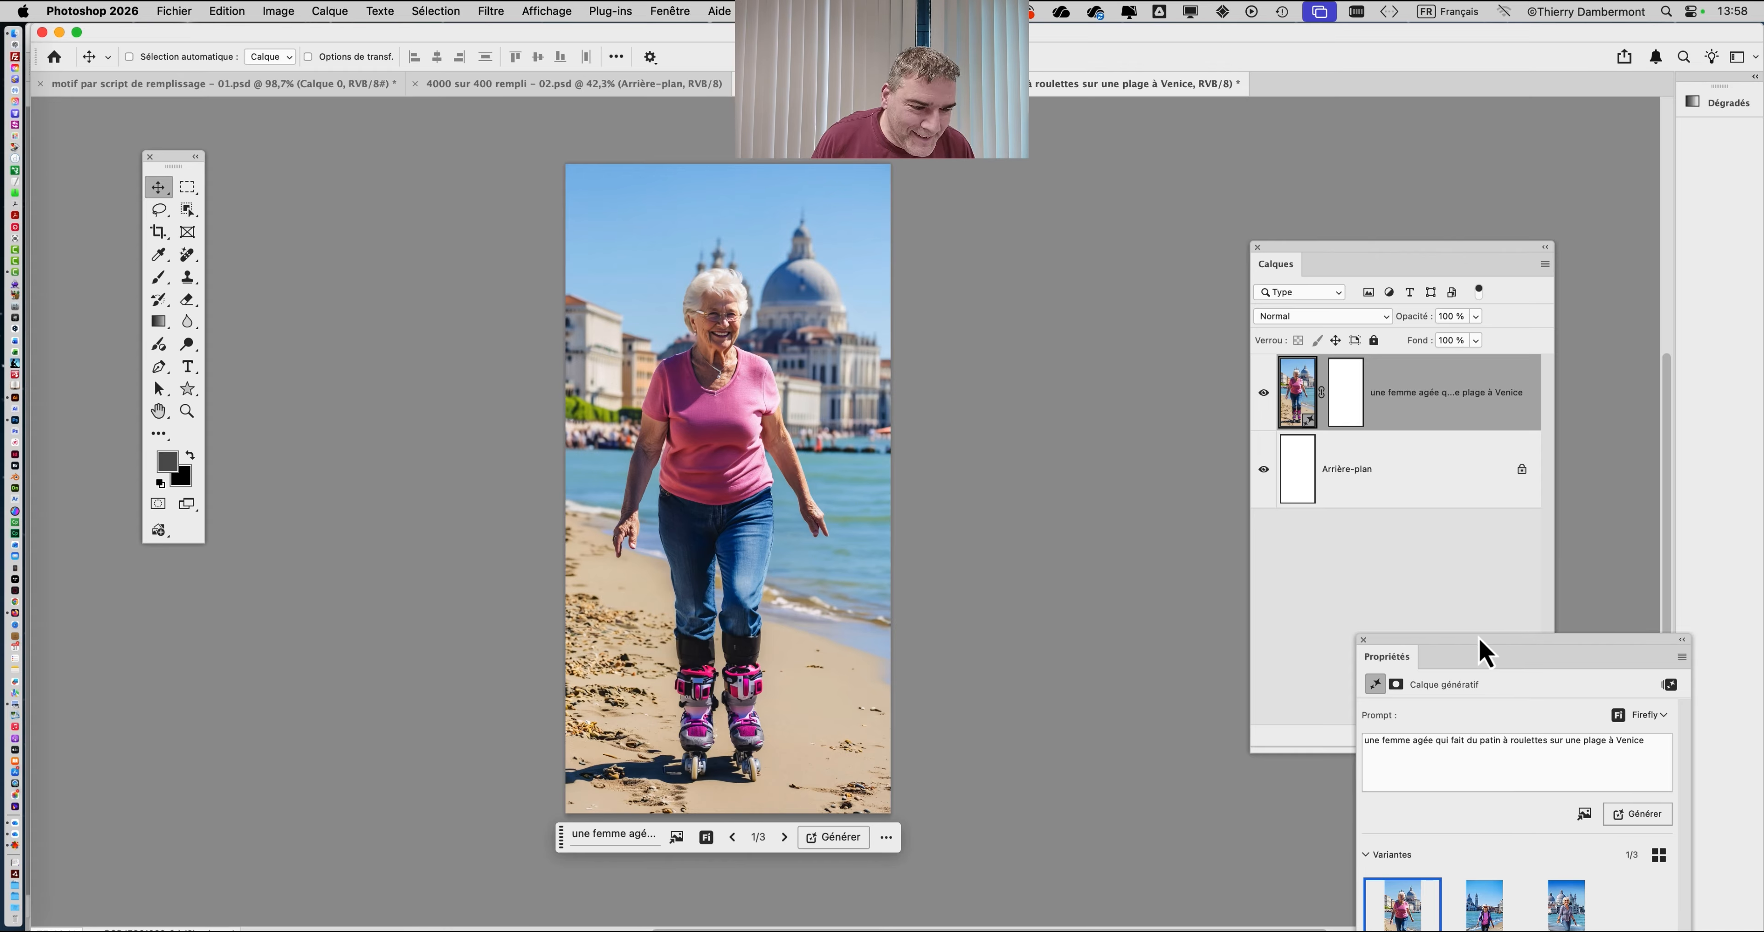
Place the Properties panel beside the image and move the Layers panel away so the generated variations are unobstructed.
left_click_drag(1480, 640, 1104, 161)
left_click(1368, 252)
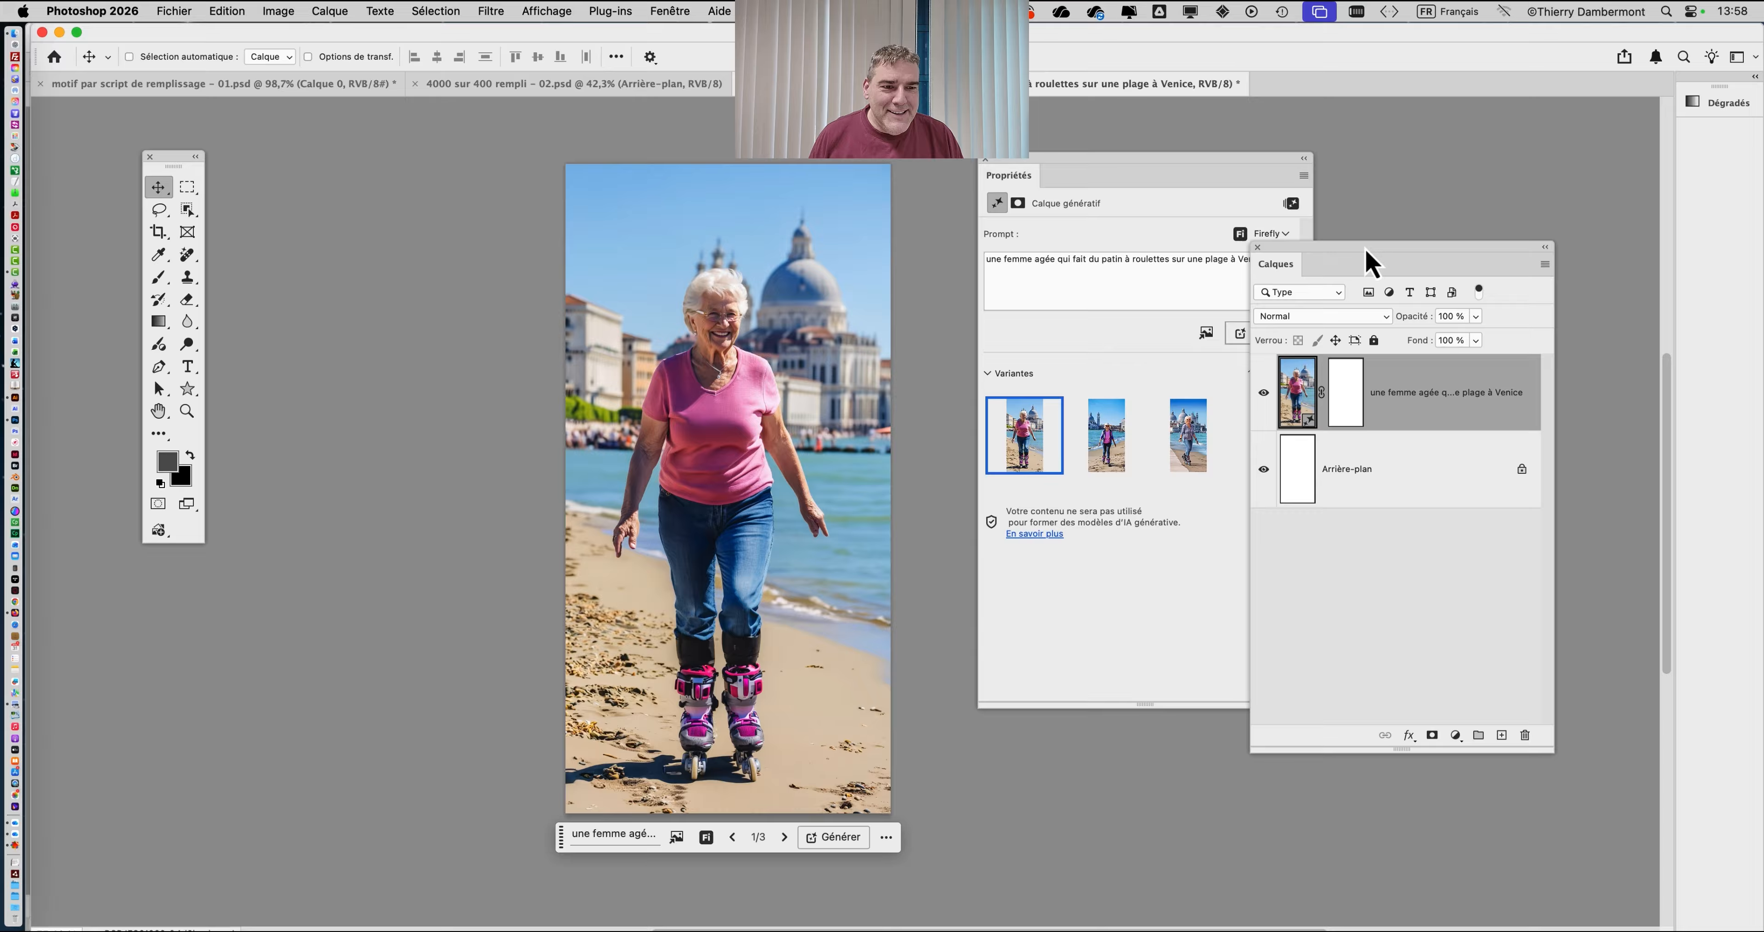
left_click_drag(1368, 260, 1578, 400)
left_click_drag(1067, 166, 1027, 168)
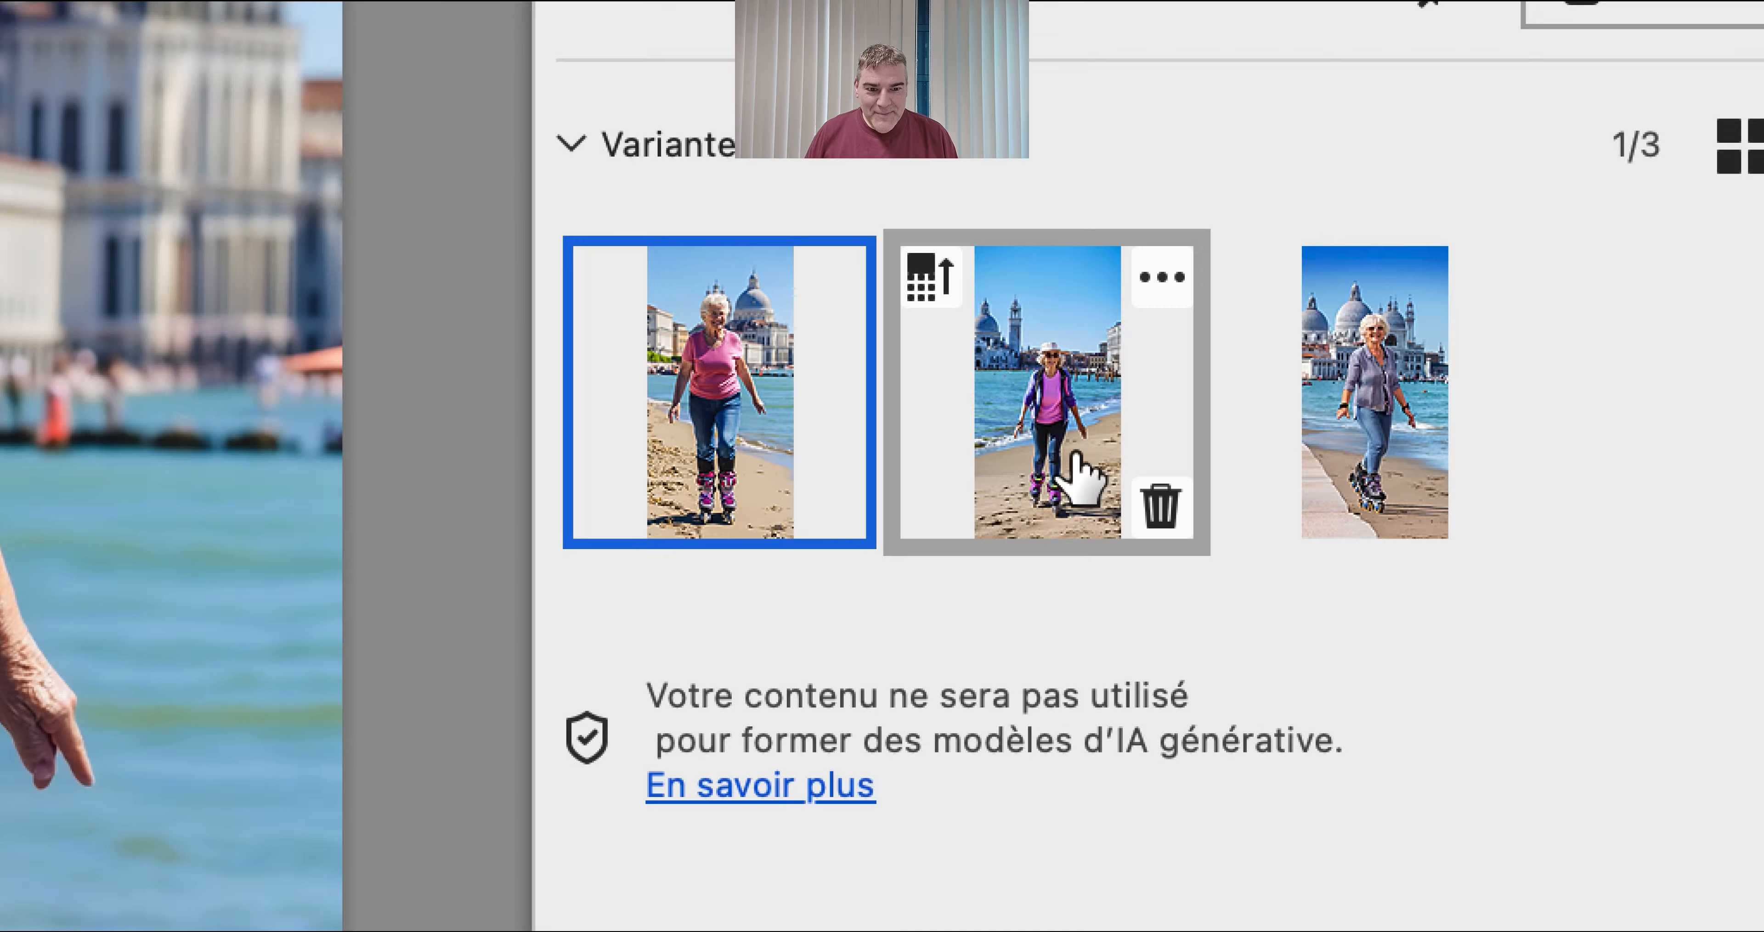
Preview the second and third generated variations on the canvas and examine the third one closer up.
mouse_move(1074, 455)
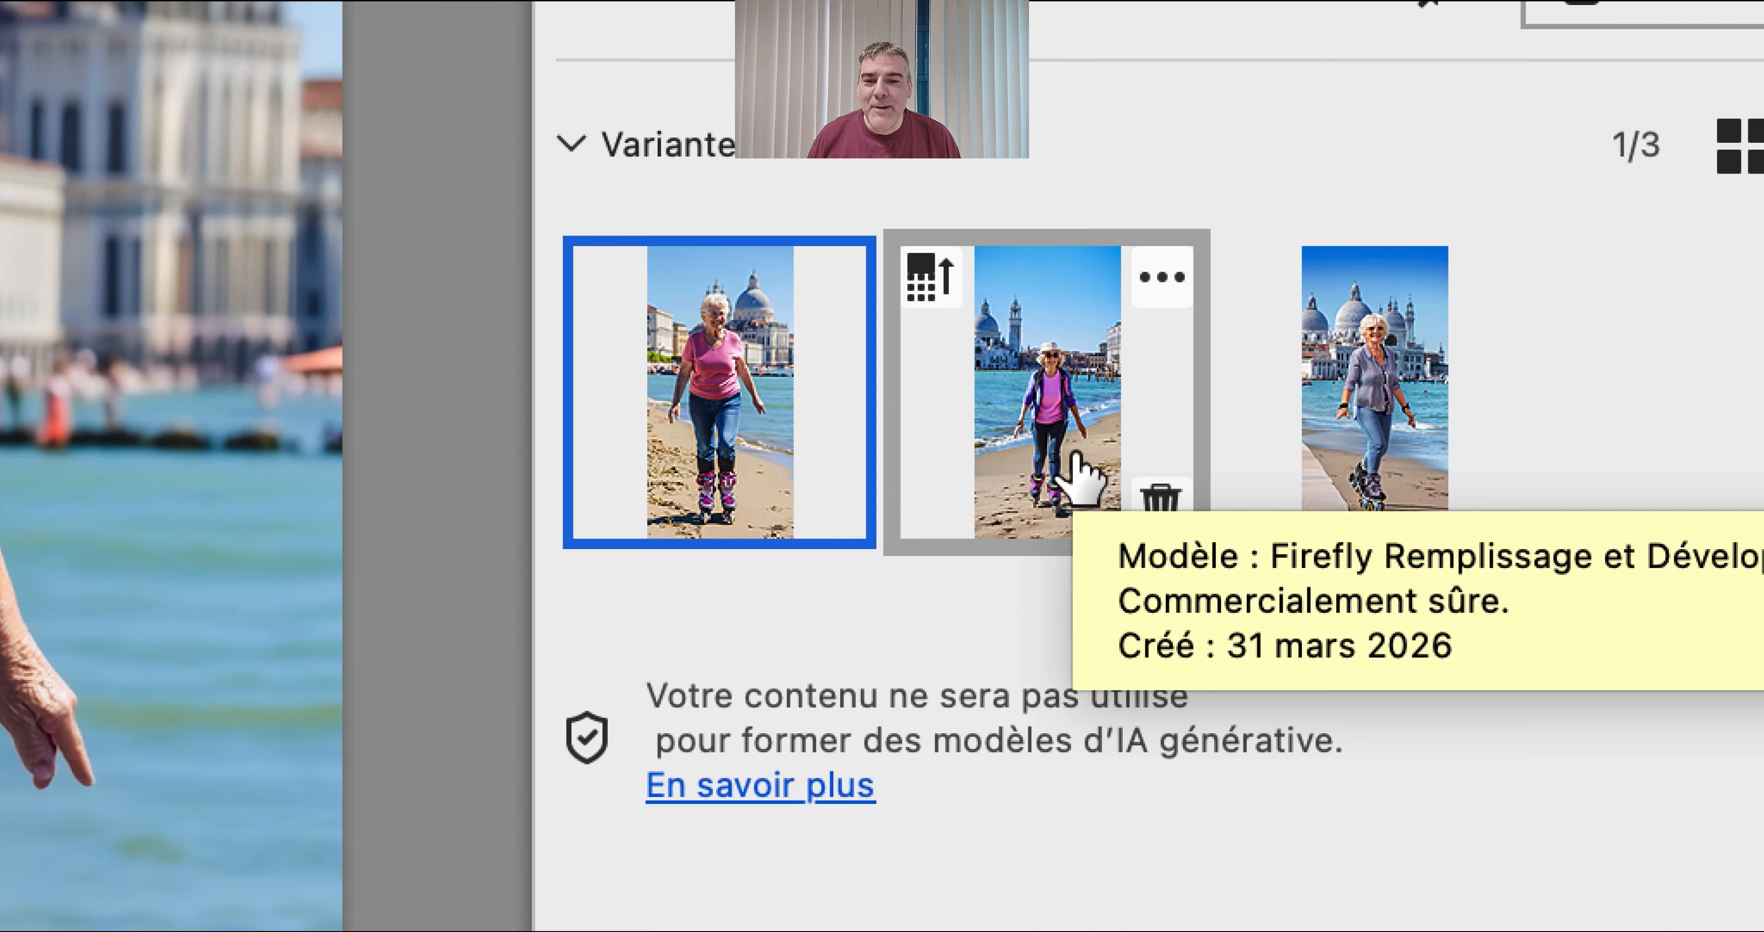
left_click(1078, 471)
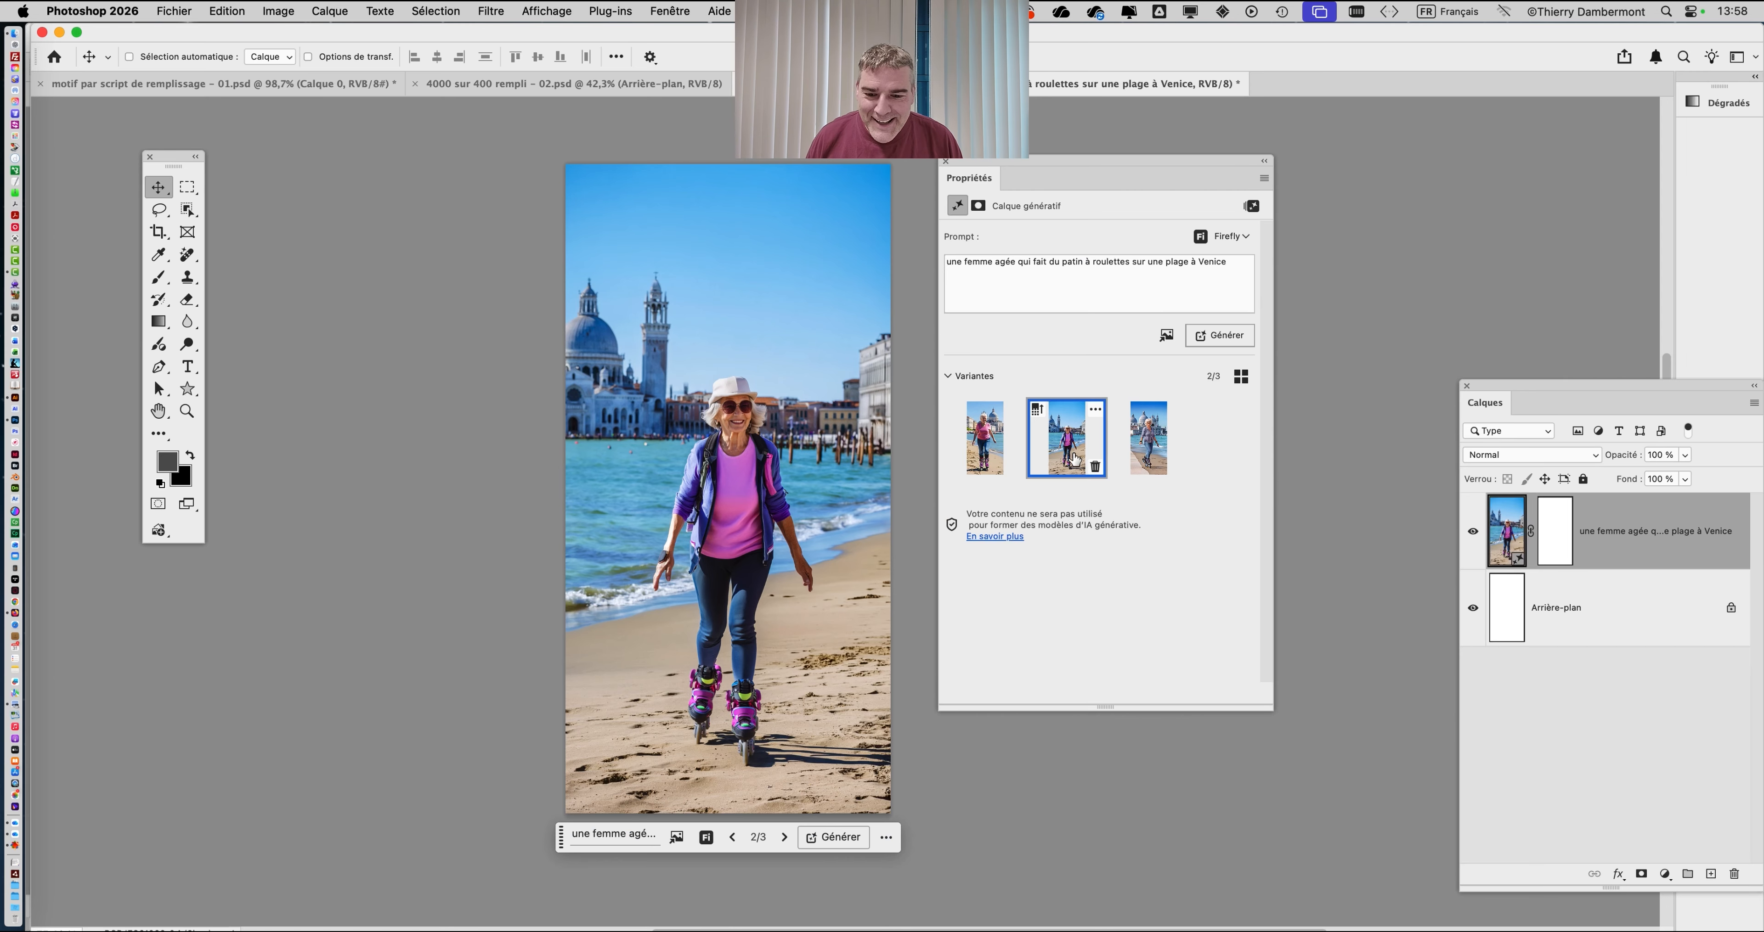
left_click(1163, 452)
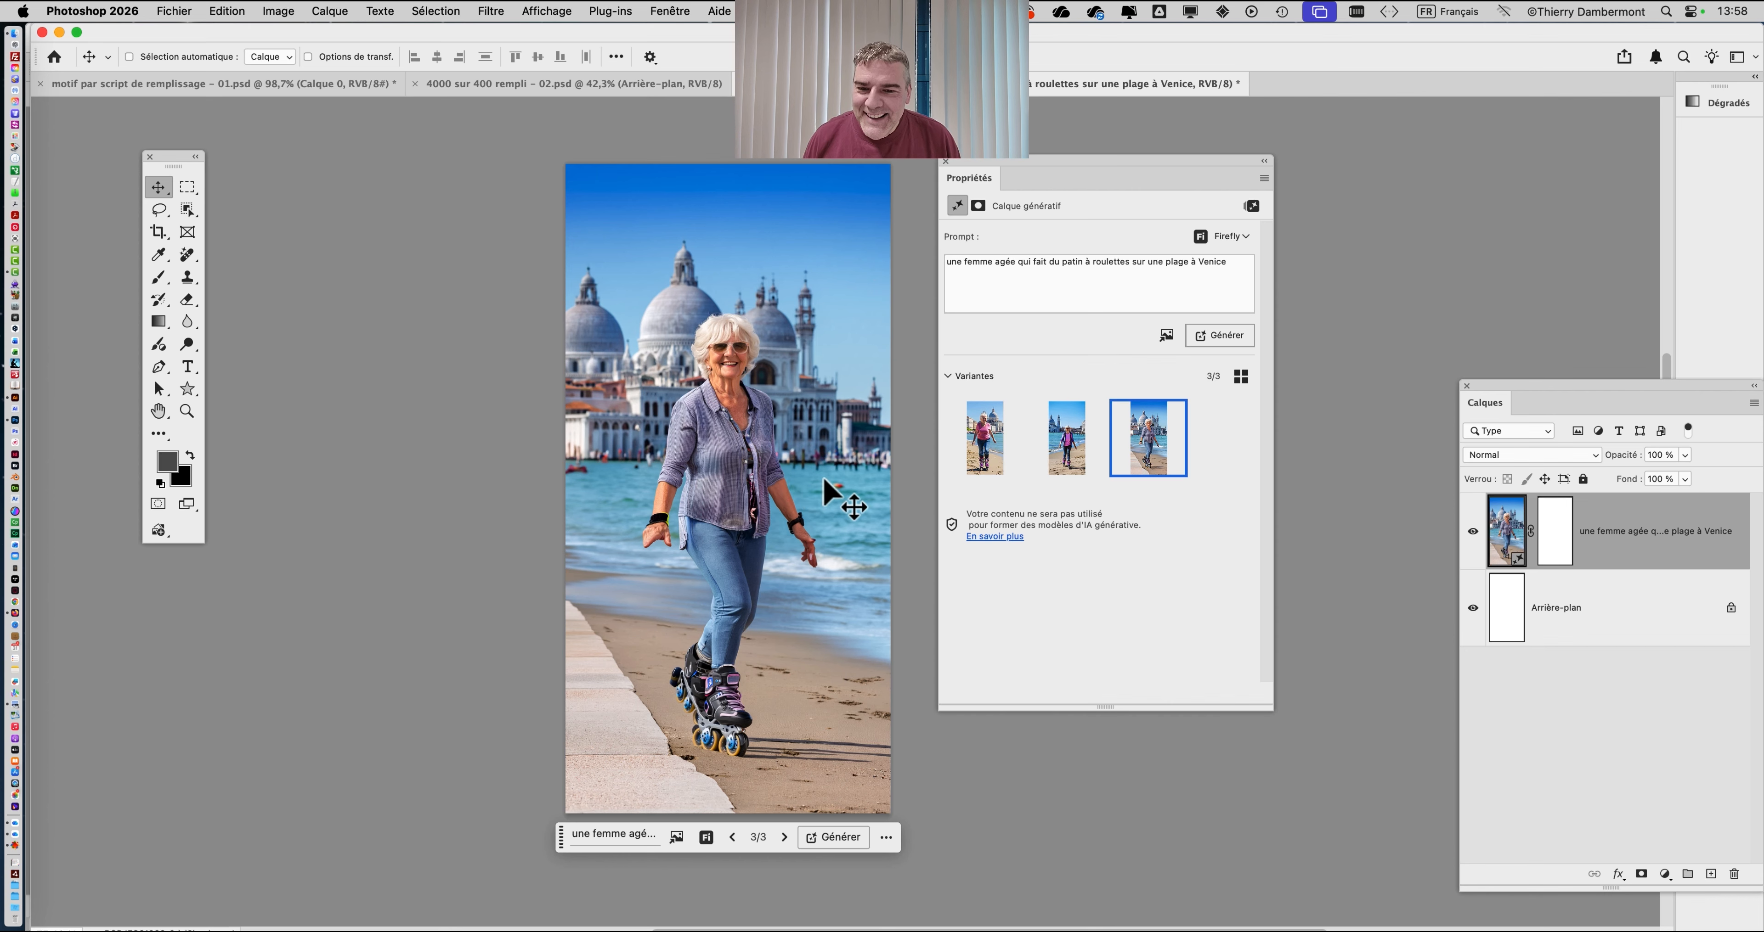
scroll(780, 516, "up", 3)
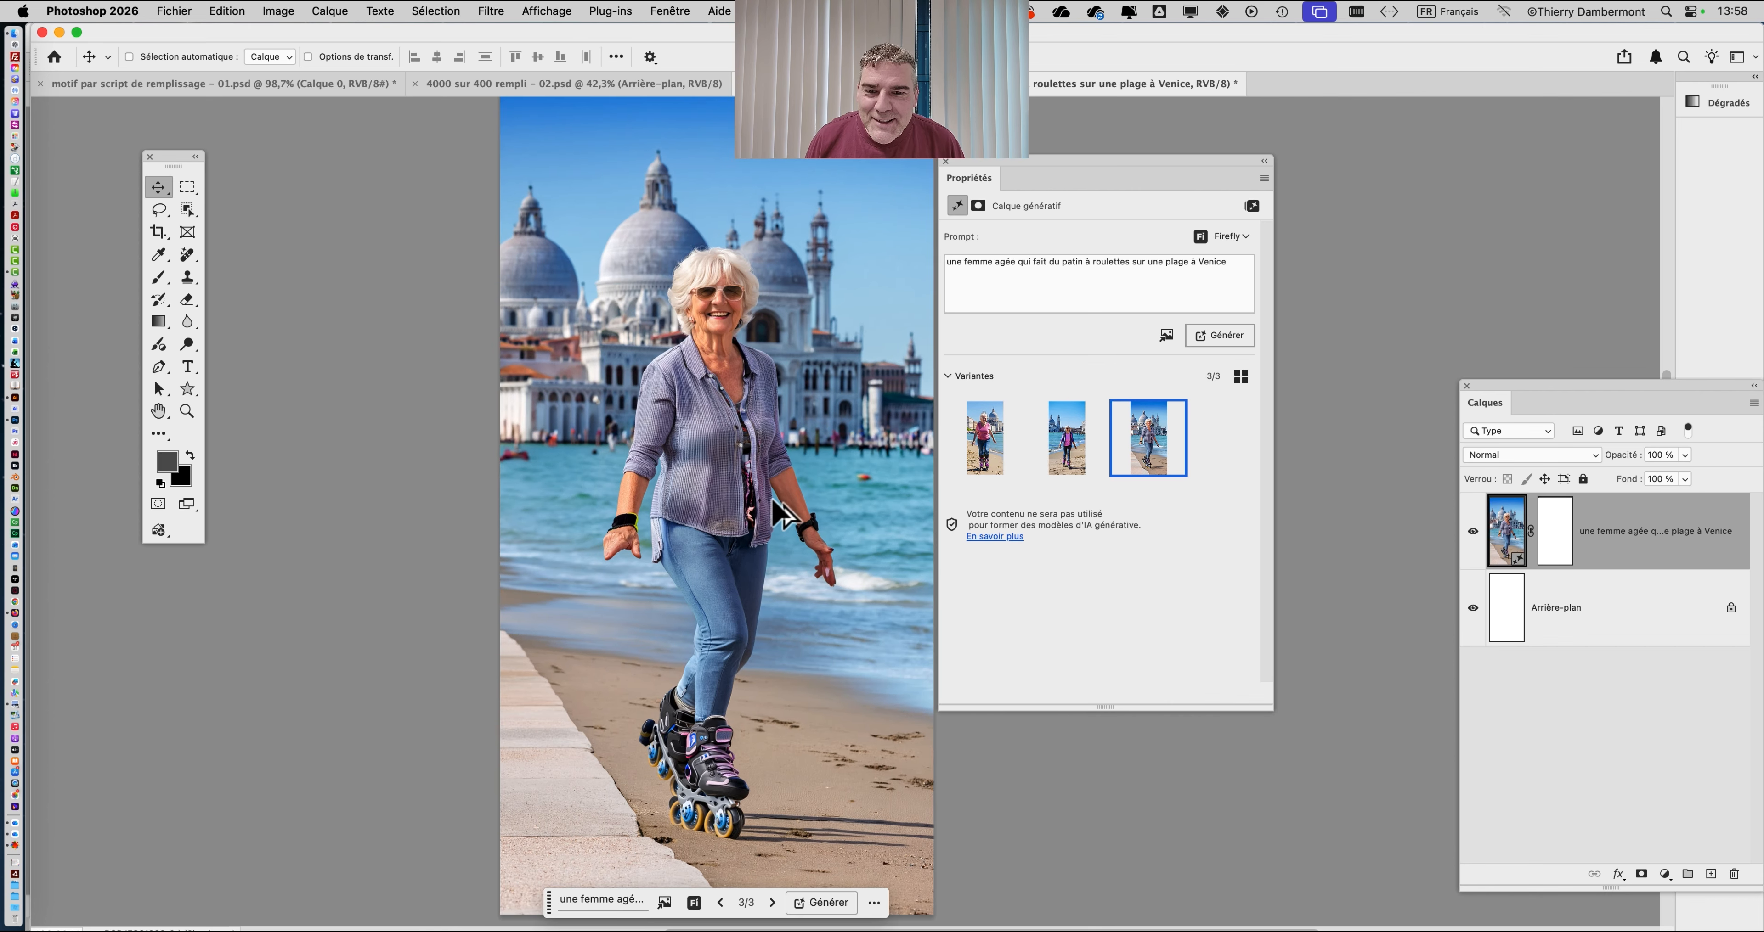
scroll(772, 499, "up", 2)
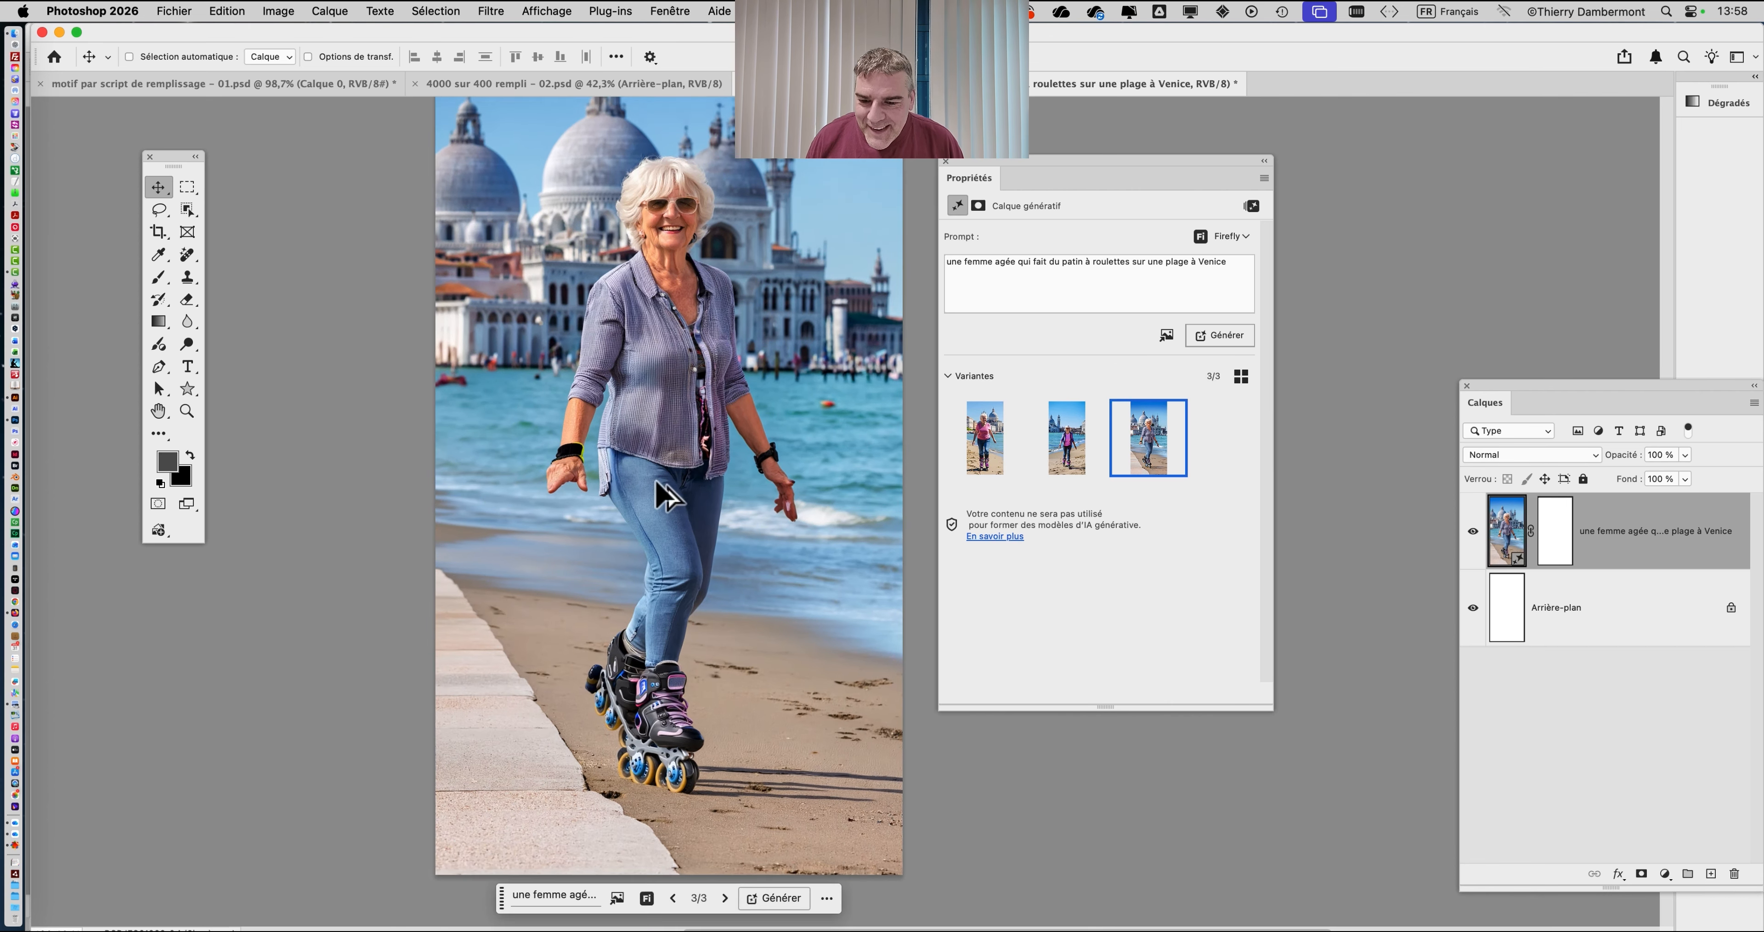
scroll(667, 489, "up", 2)
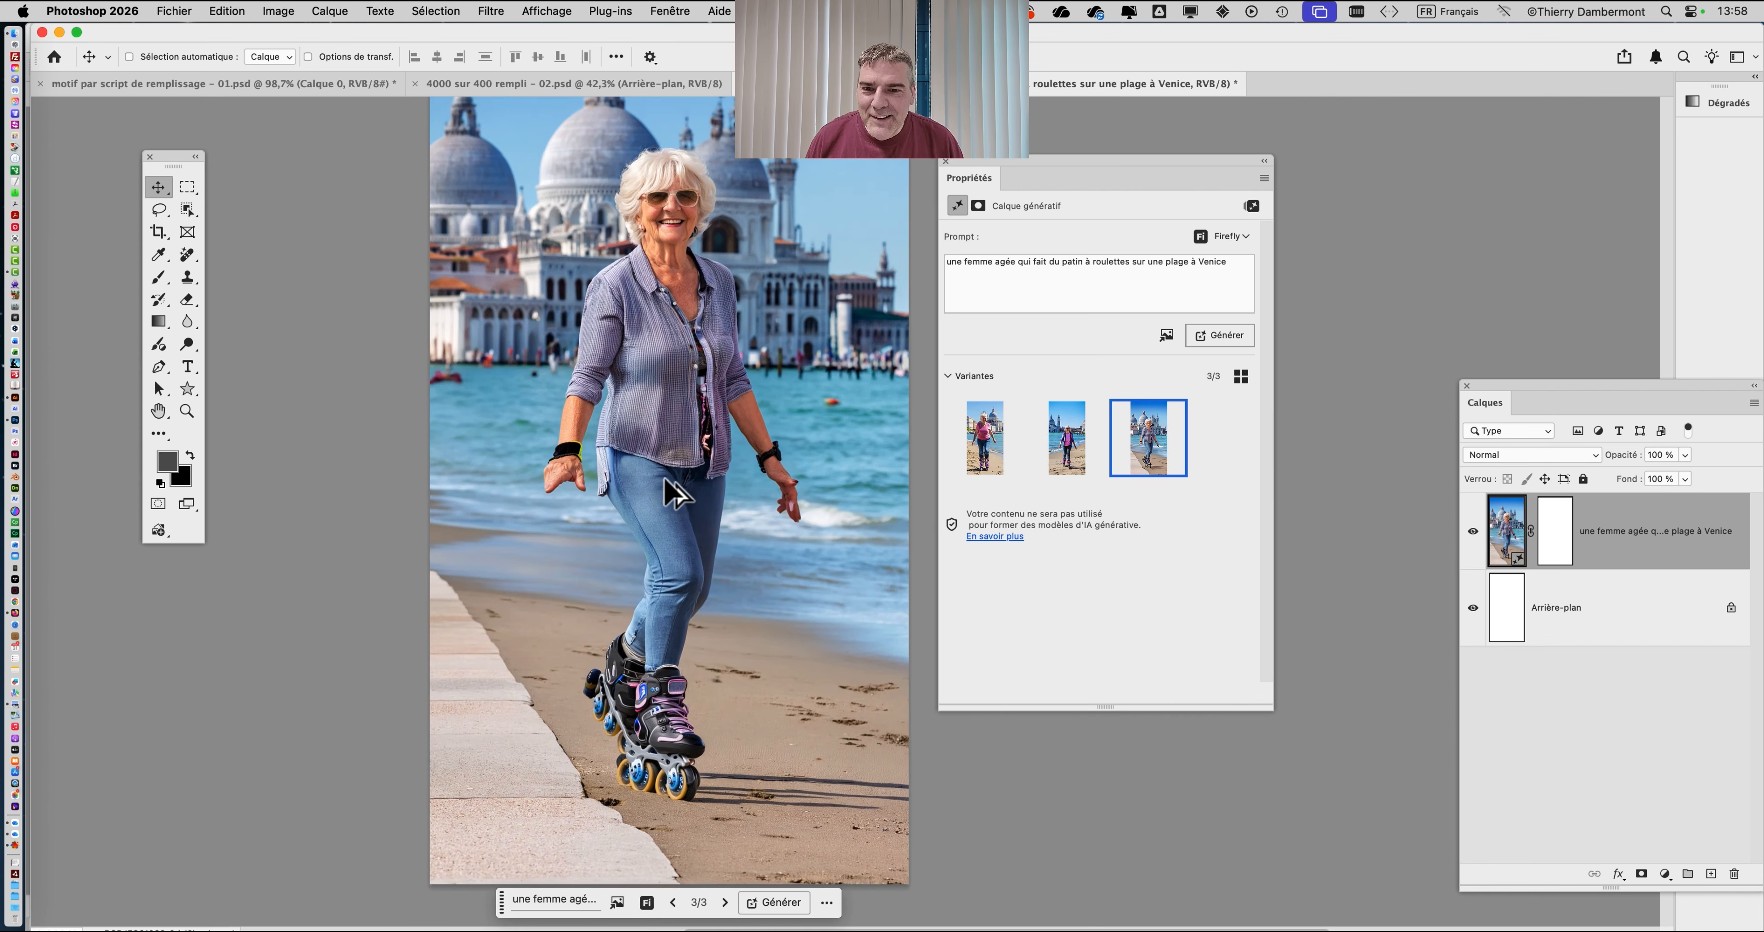
Preview the second variation again, and set the first variation as the active one.
left_click(1075, 446)
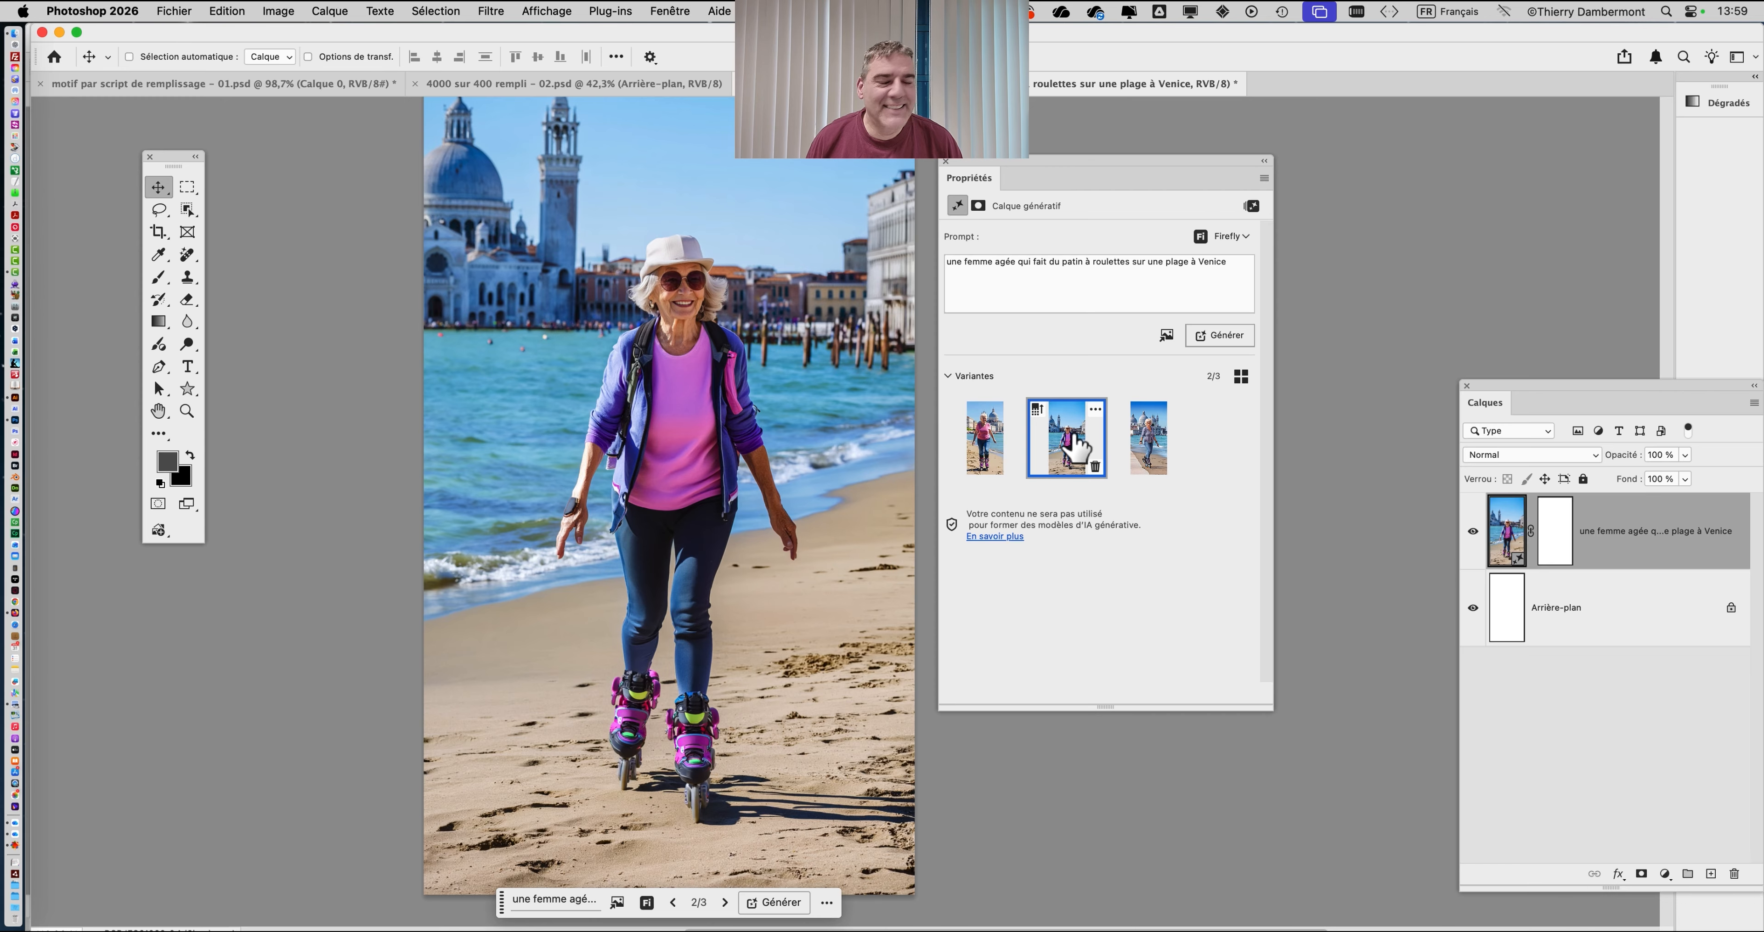
left_click(996, 455)
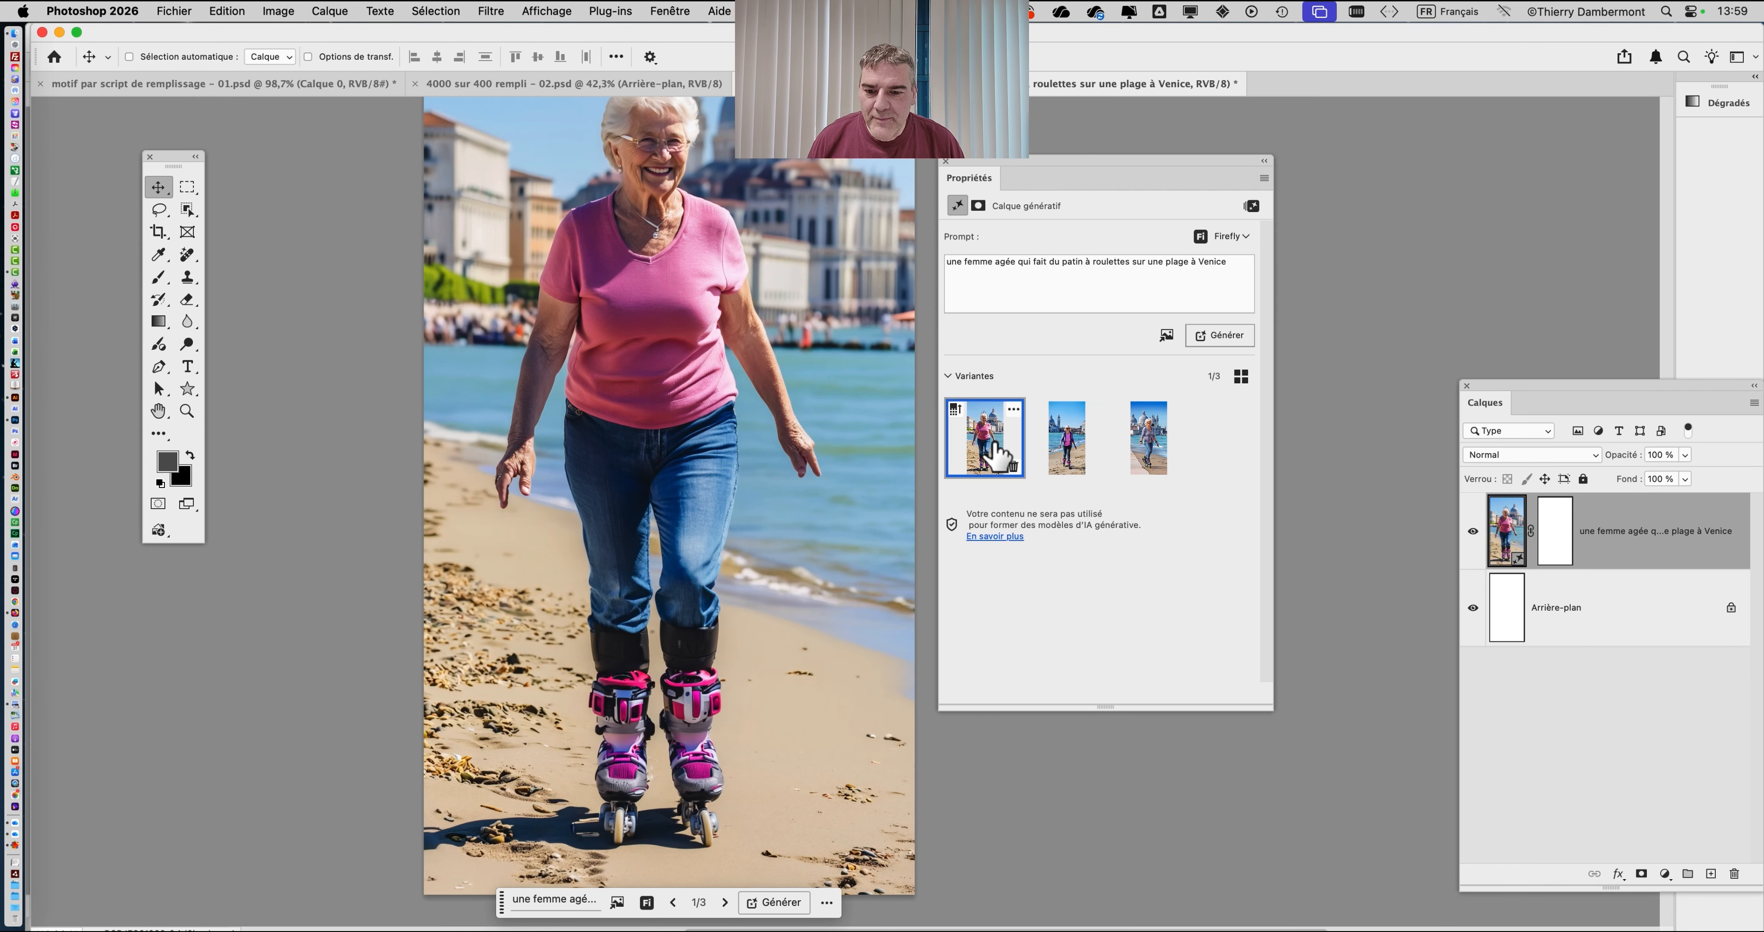
scroll(858, 441, "down", 3)
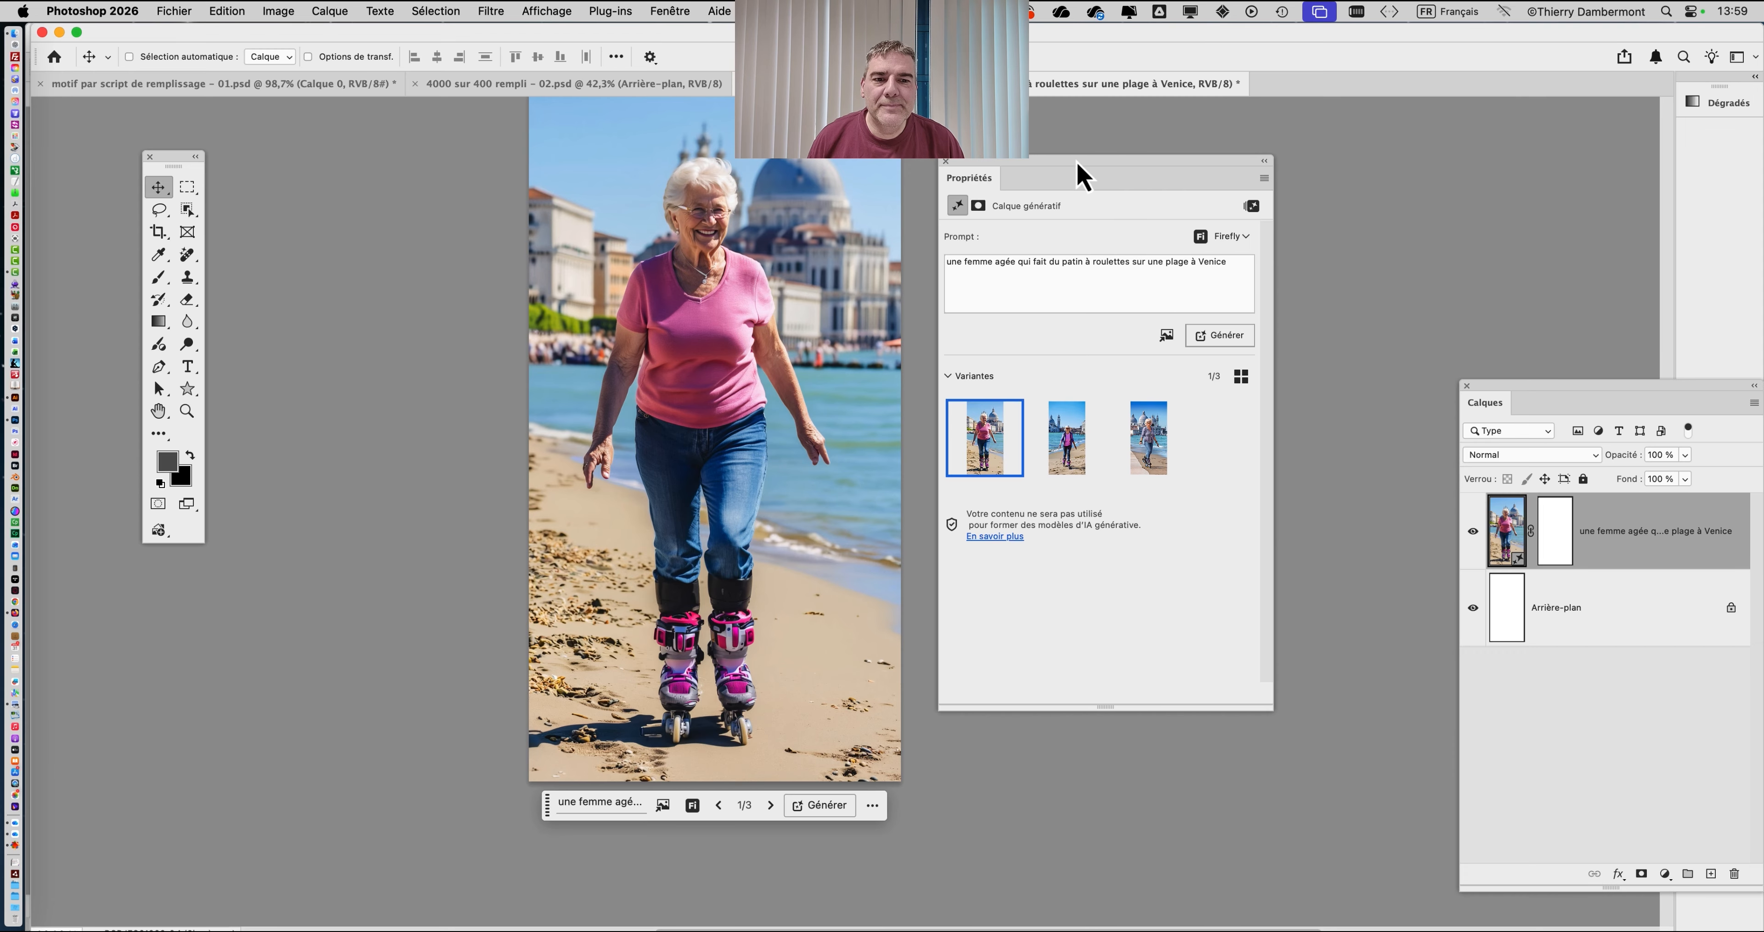
Move the Properties panel farther from the image and view the Adobe and partner generation models offered for the layer.
left_click_drag(1082, 177, 1157, 163)
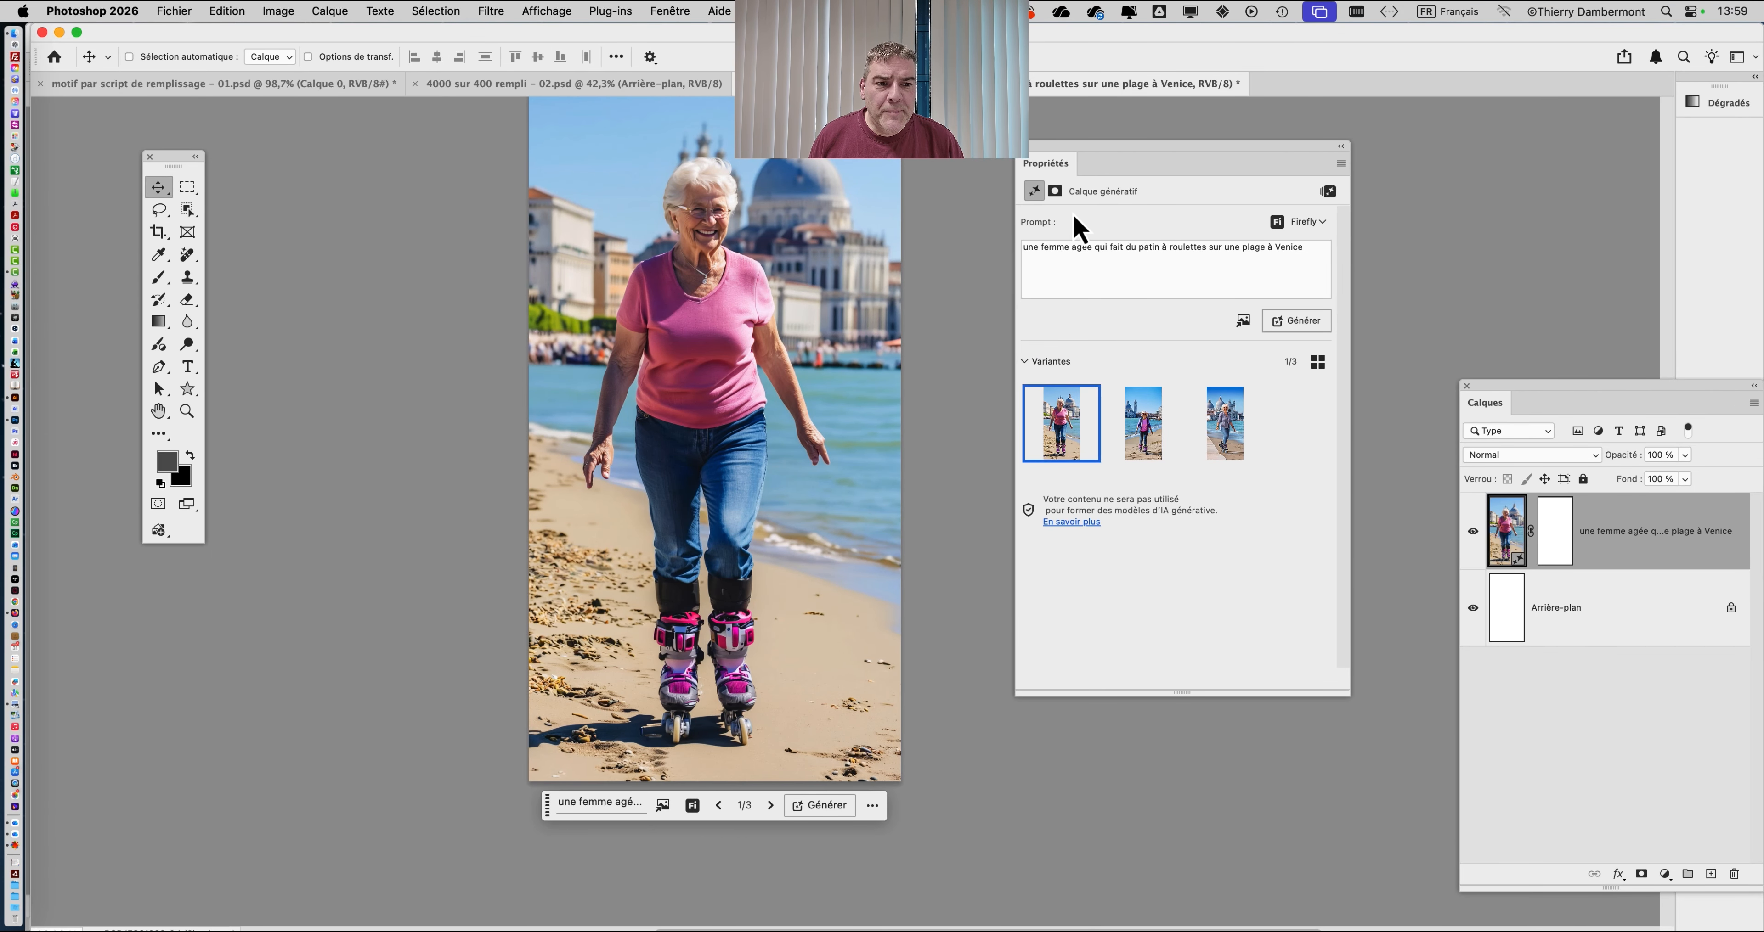
left_click(1321, 224)
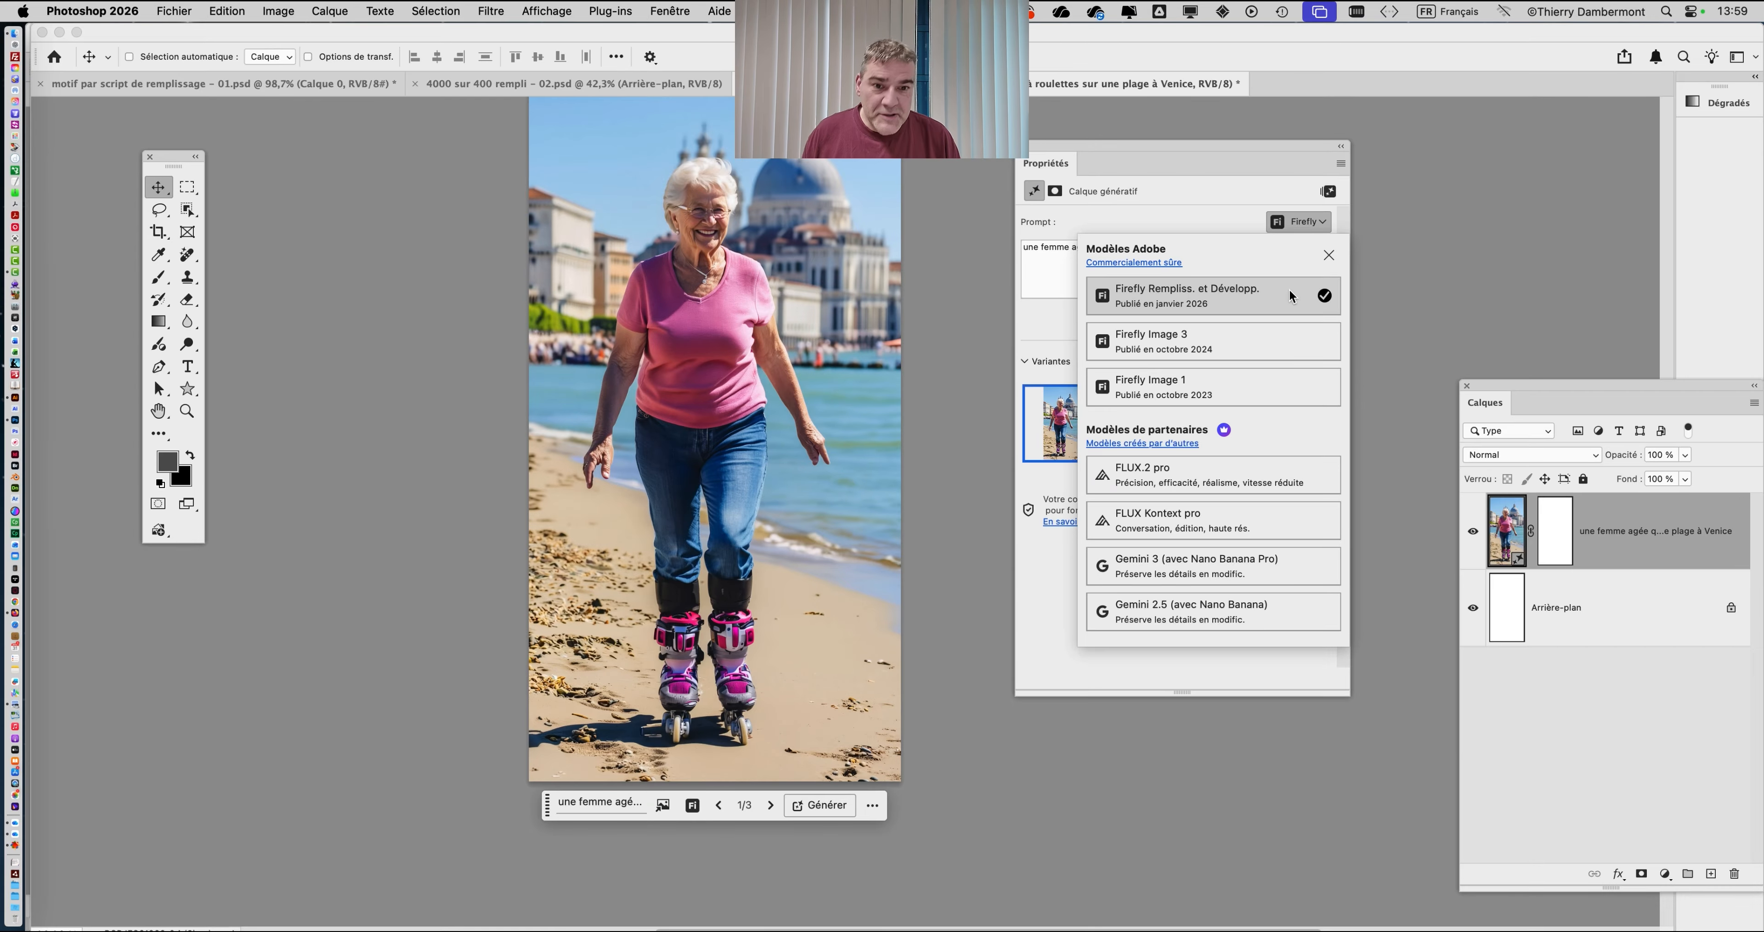
left_click(1126, 162)
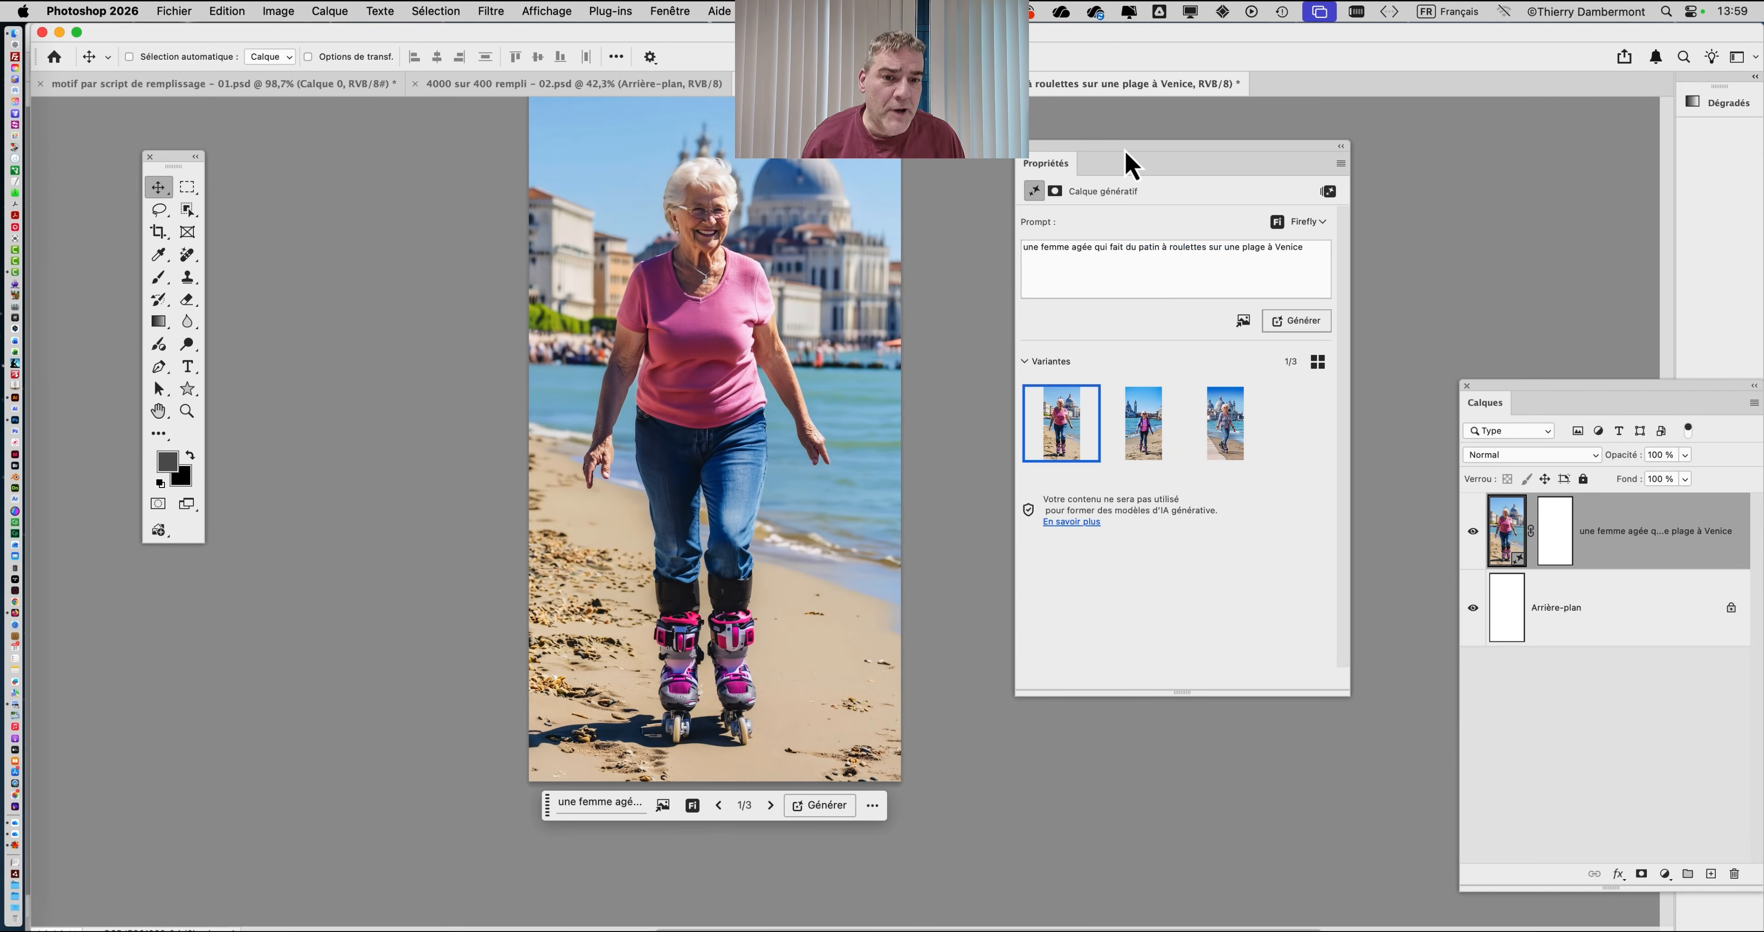
Examine the first variation's rendering quality up close, covering the woman's shirt, necklace, face and glasses.
scroll(753, 246, "up", 3)
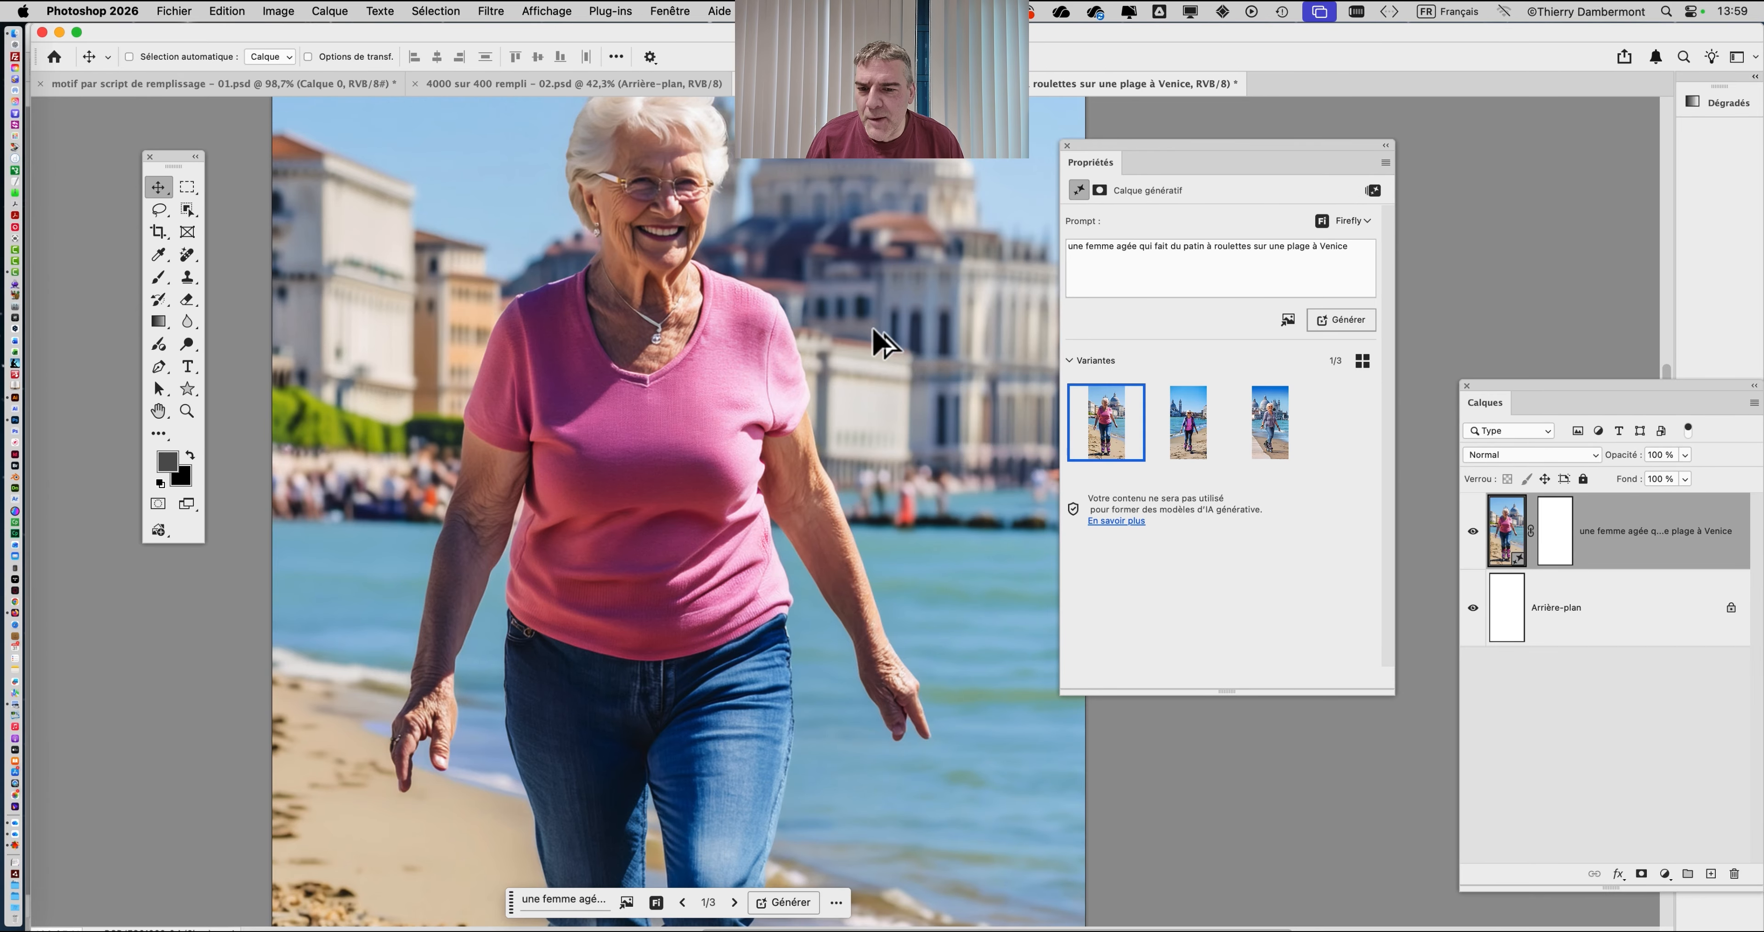
scroll(767, 421, "up", 4)
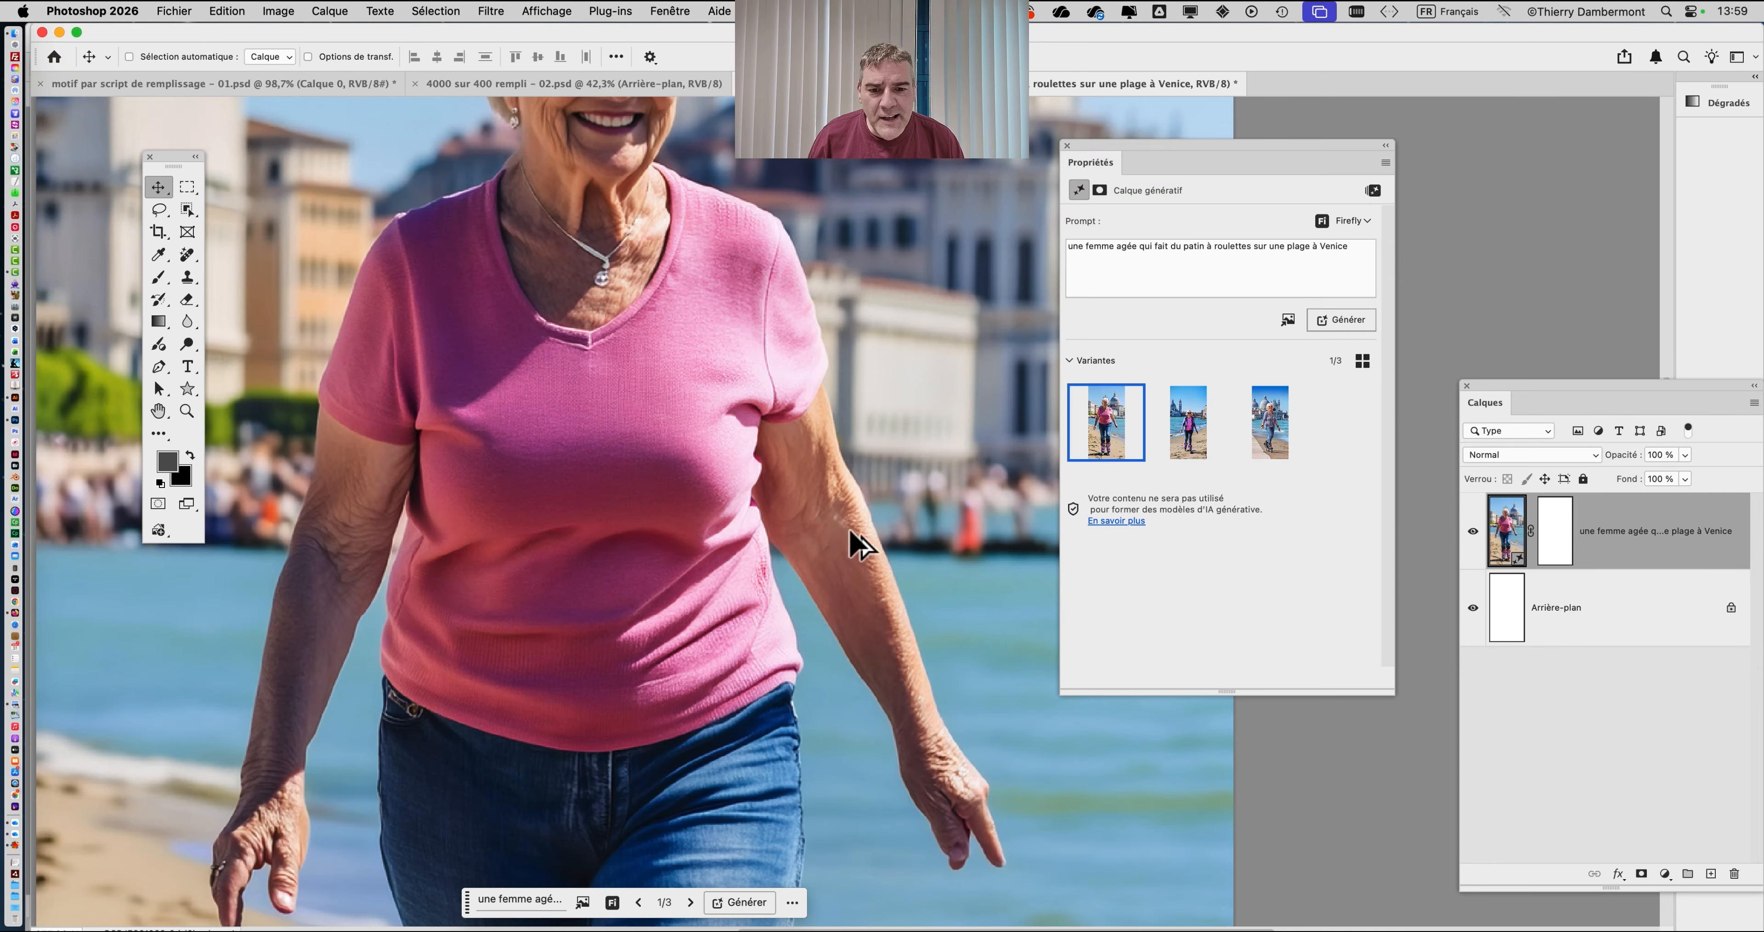
scroll(966, 616, "up", 4)
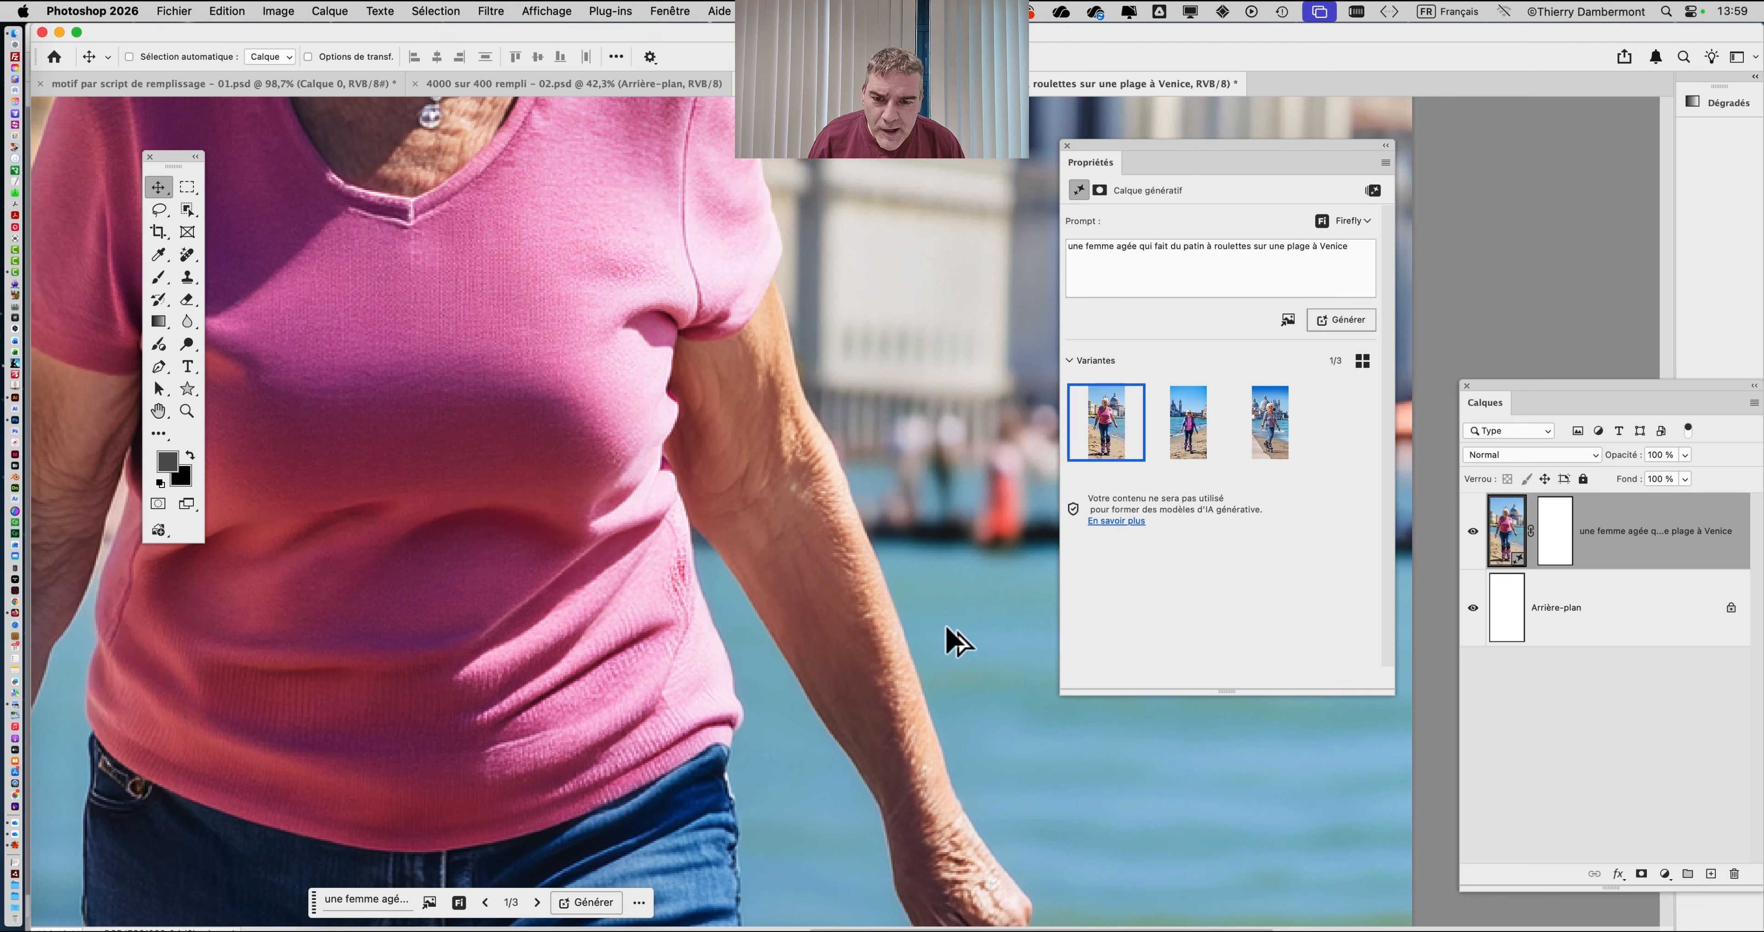
scroll(827, 595, "up", 3)
left_click_drag(830, 590, 931, 828)
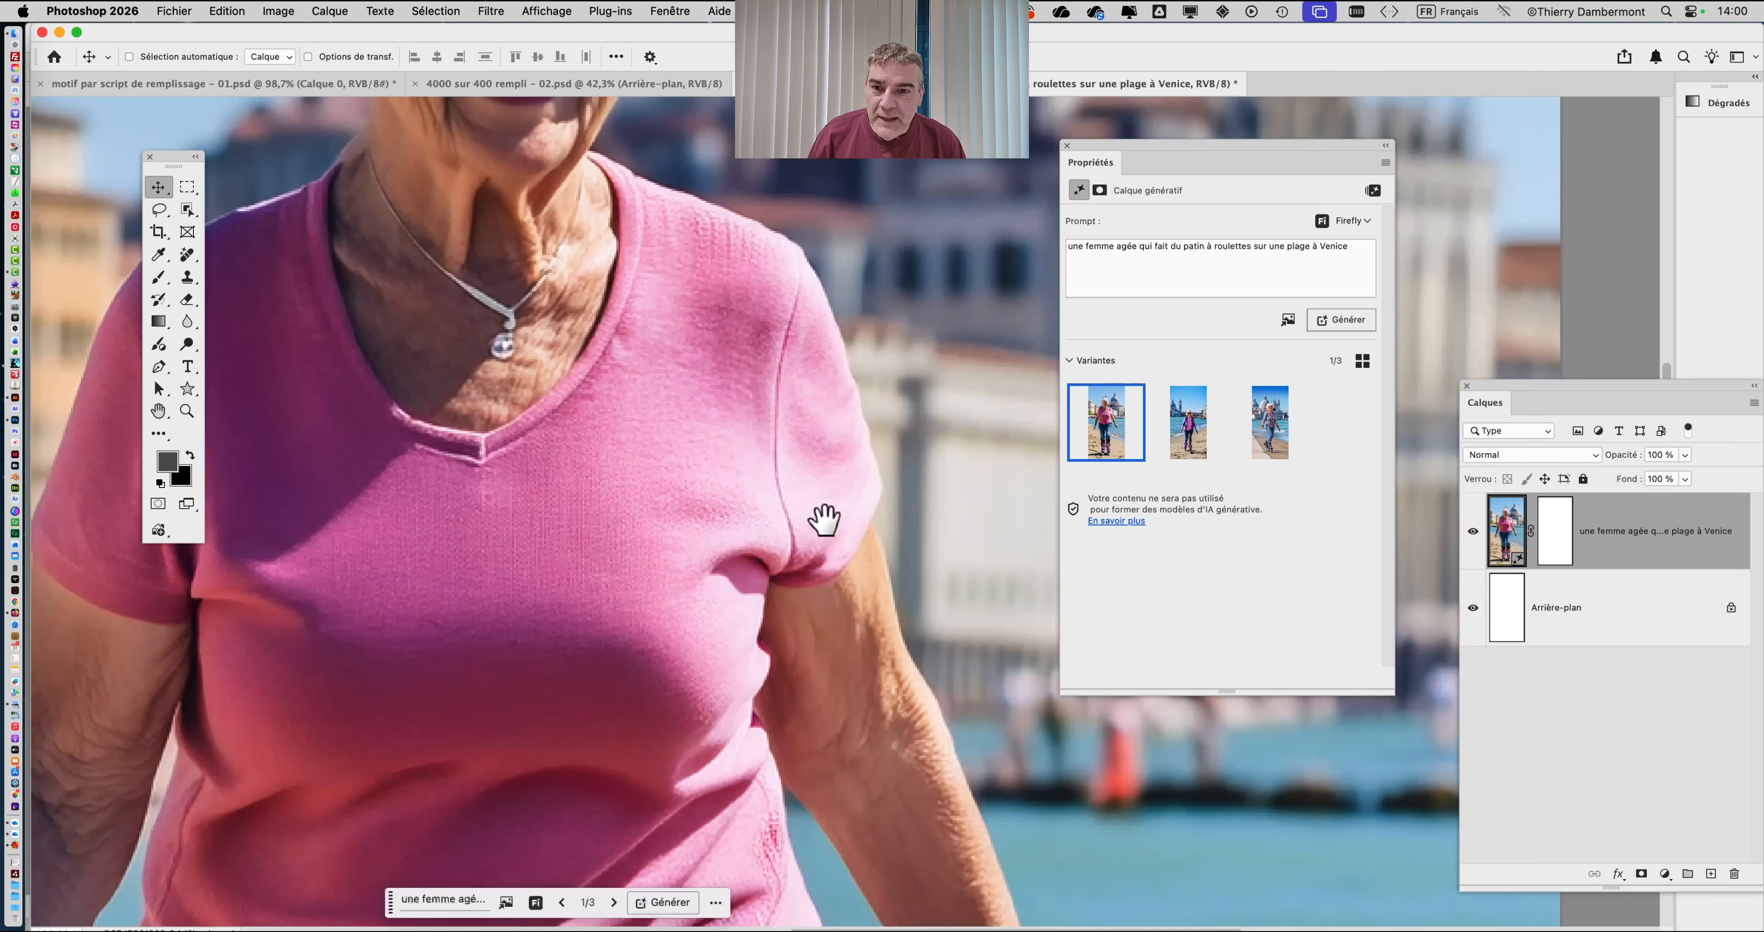
scroll(825, 521, "up", 5)
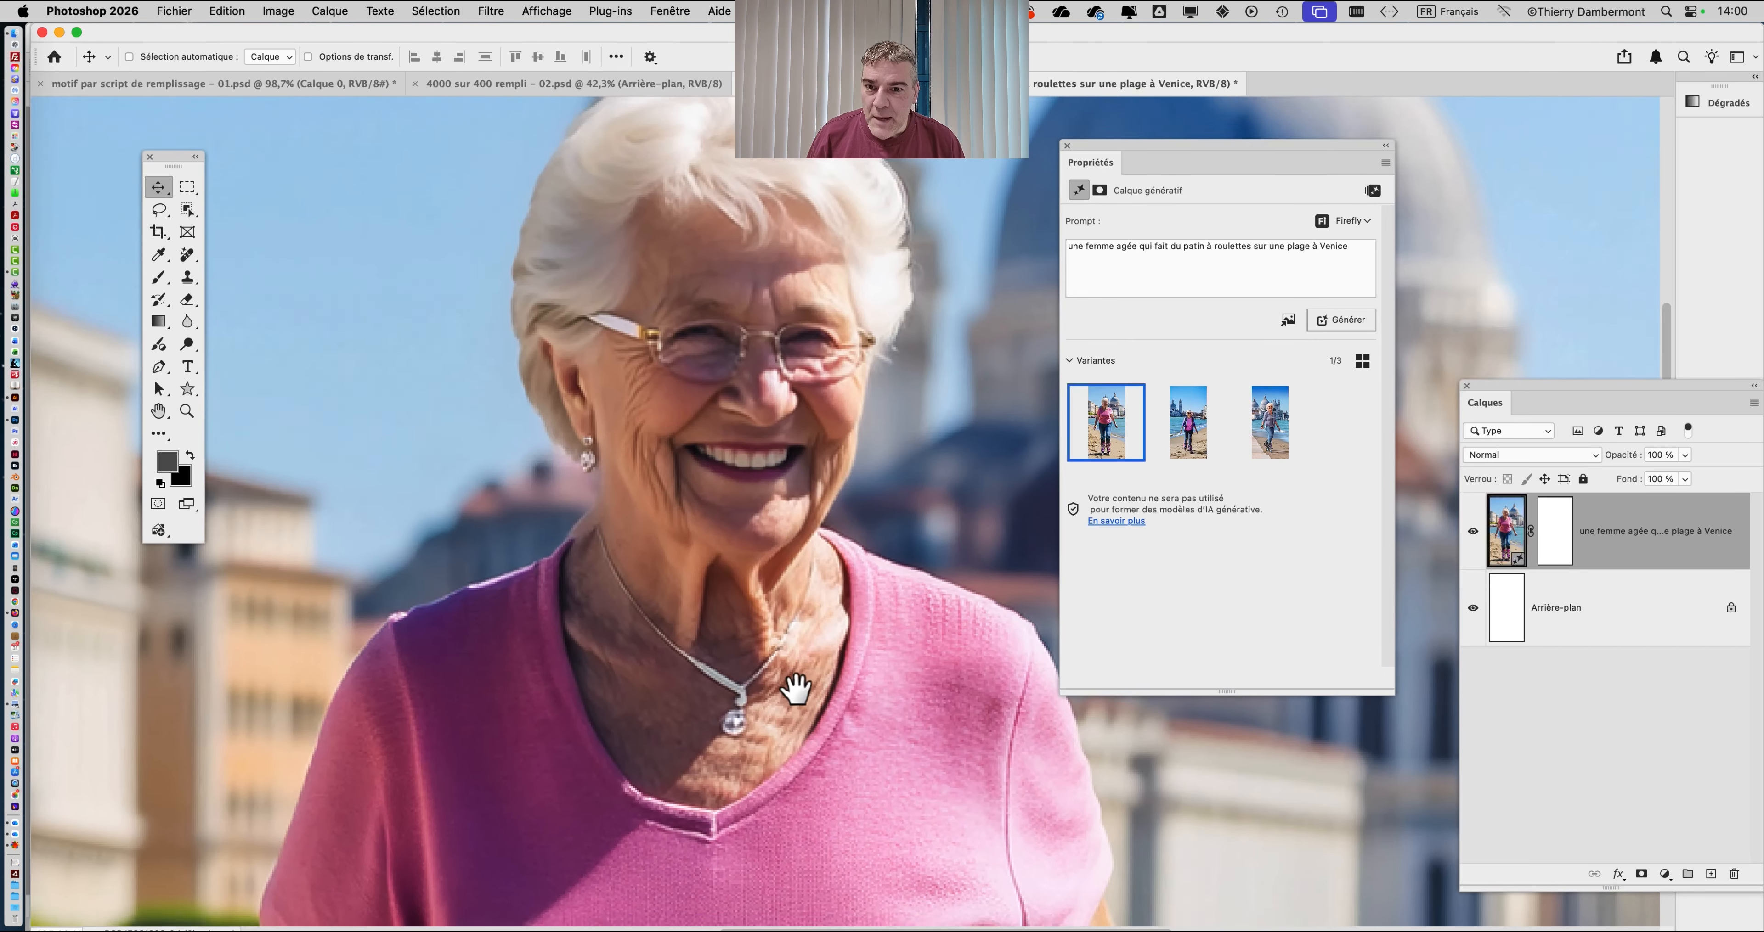
scroll(512, 532, "down", 4)
scroll(531, 413, "up", 5)
scroll(531, 425, "down", 2)
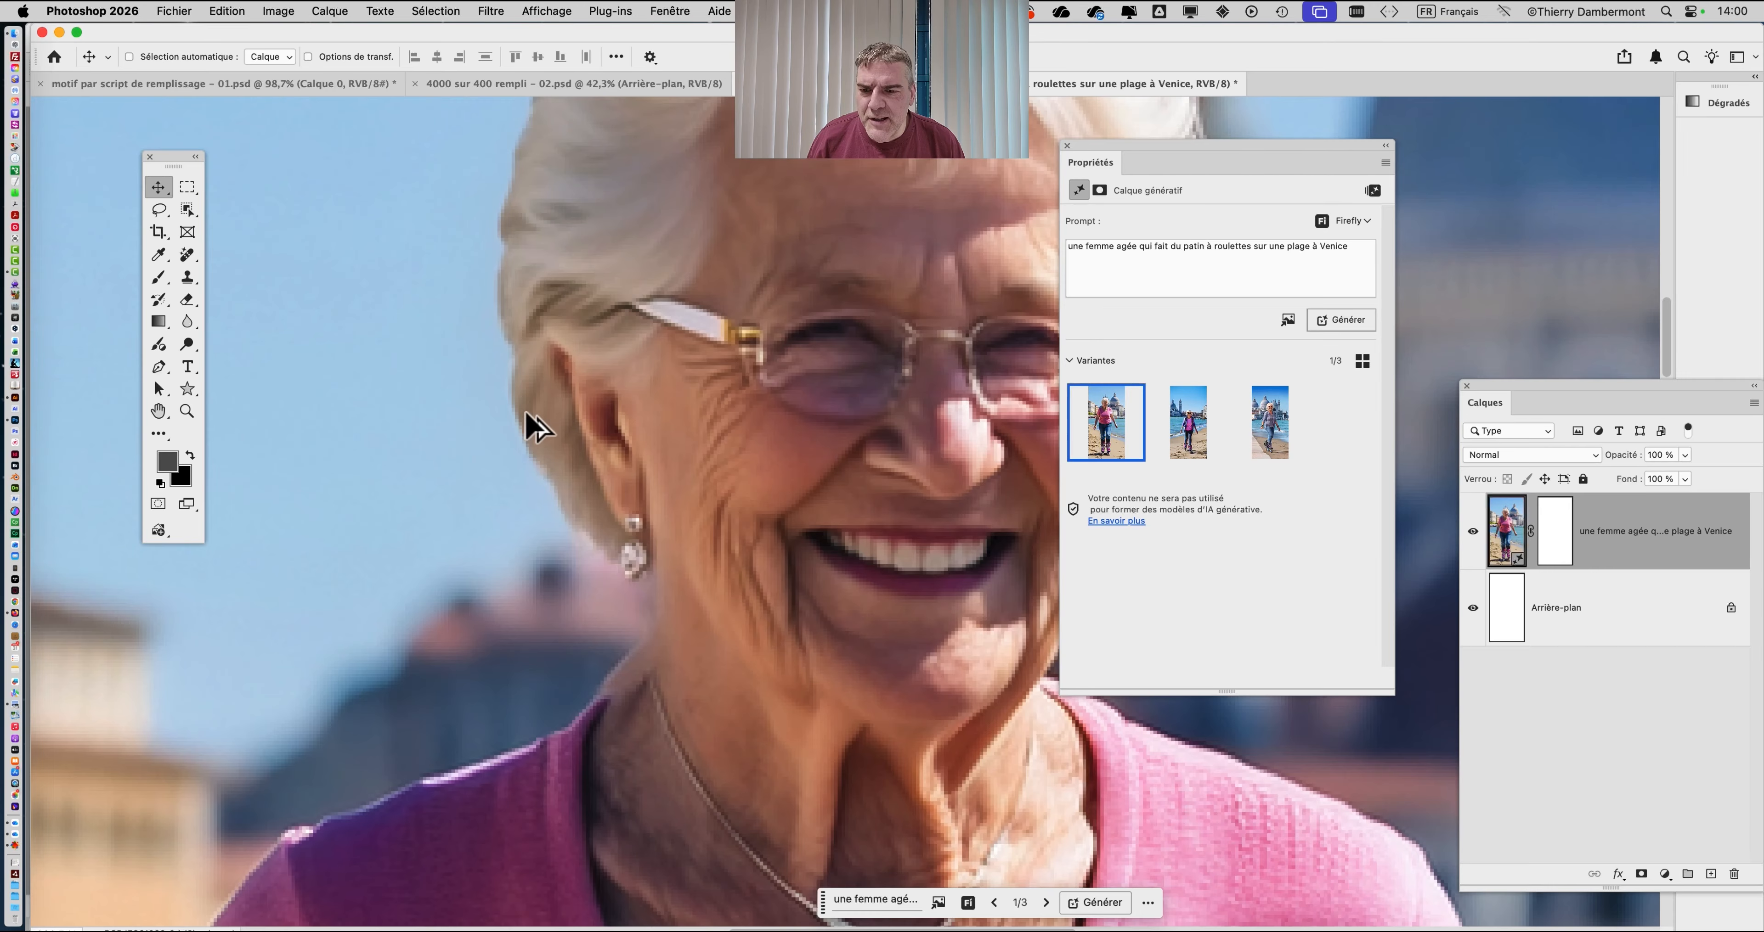
scroll(529, 410, "down", 3)
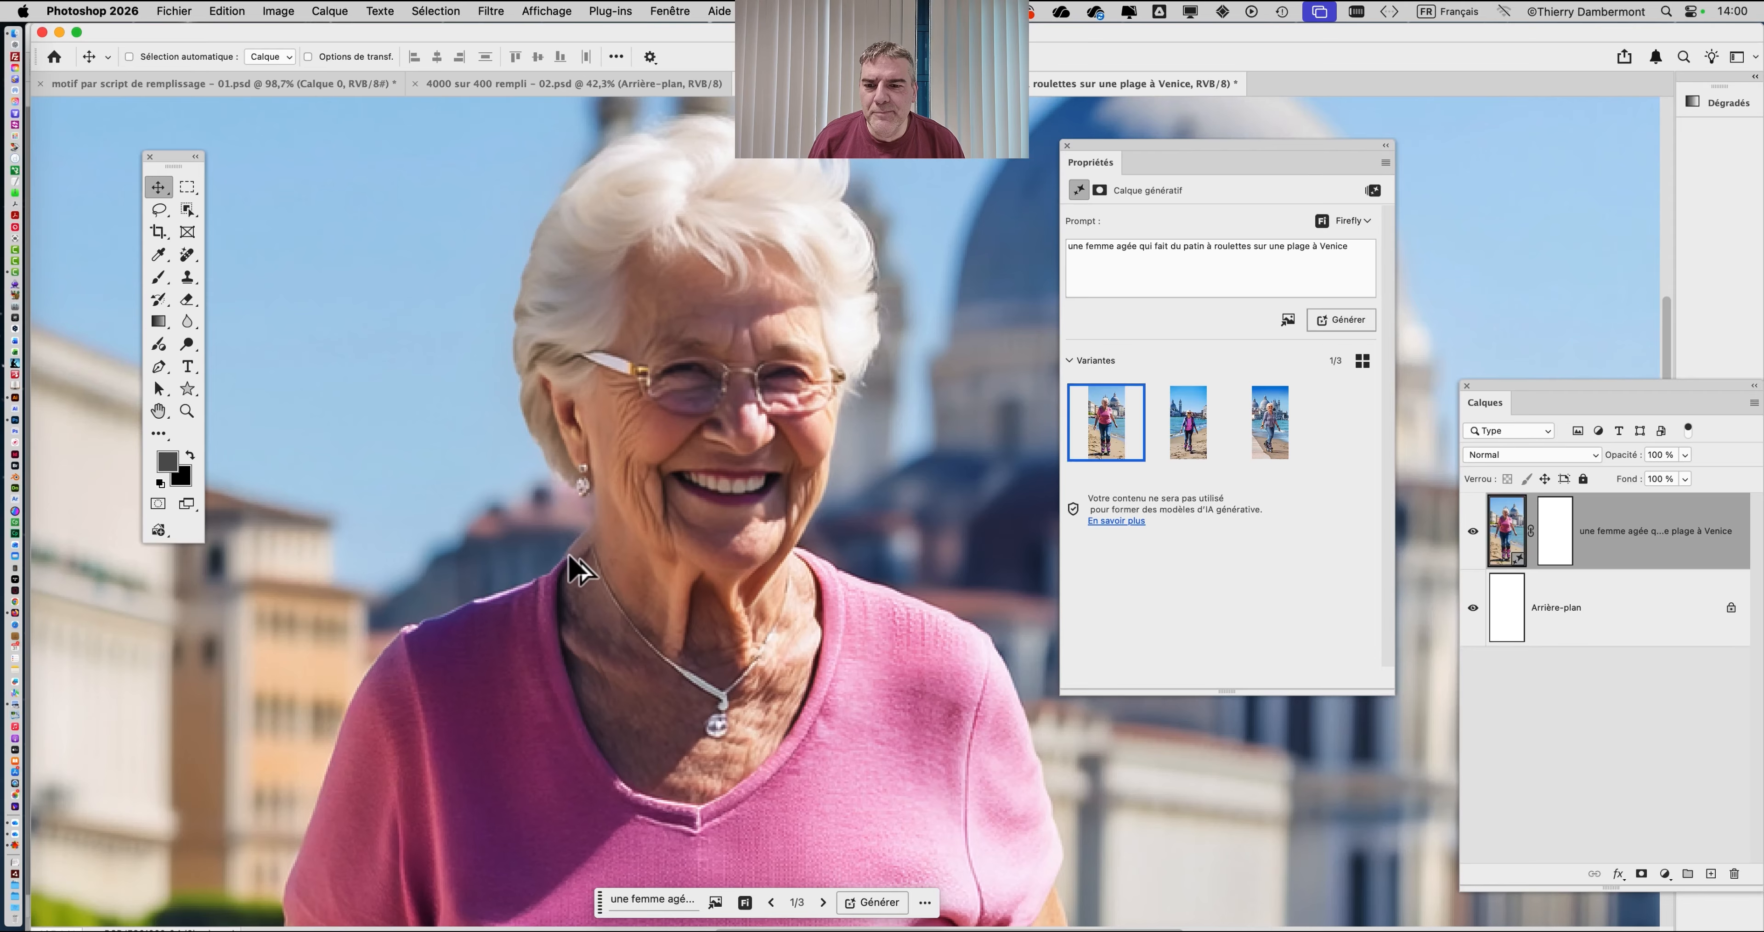
scroll(579, 571, "down", 5)
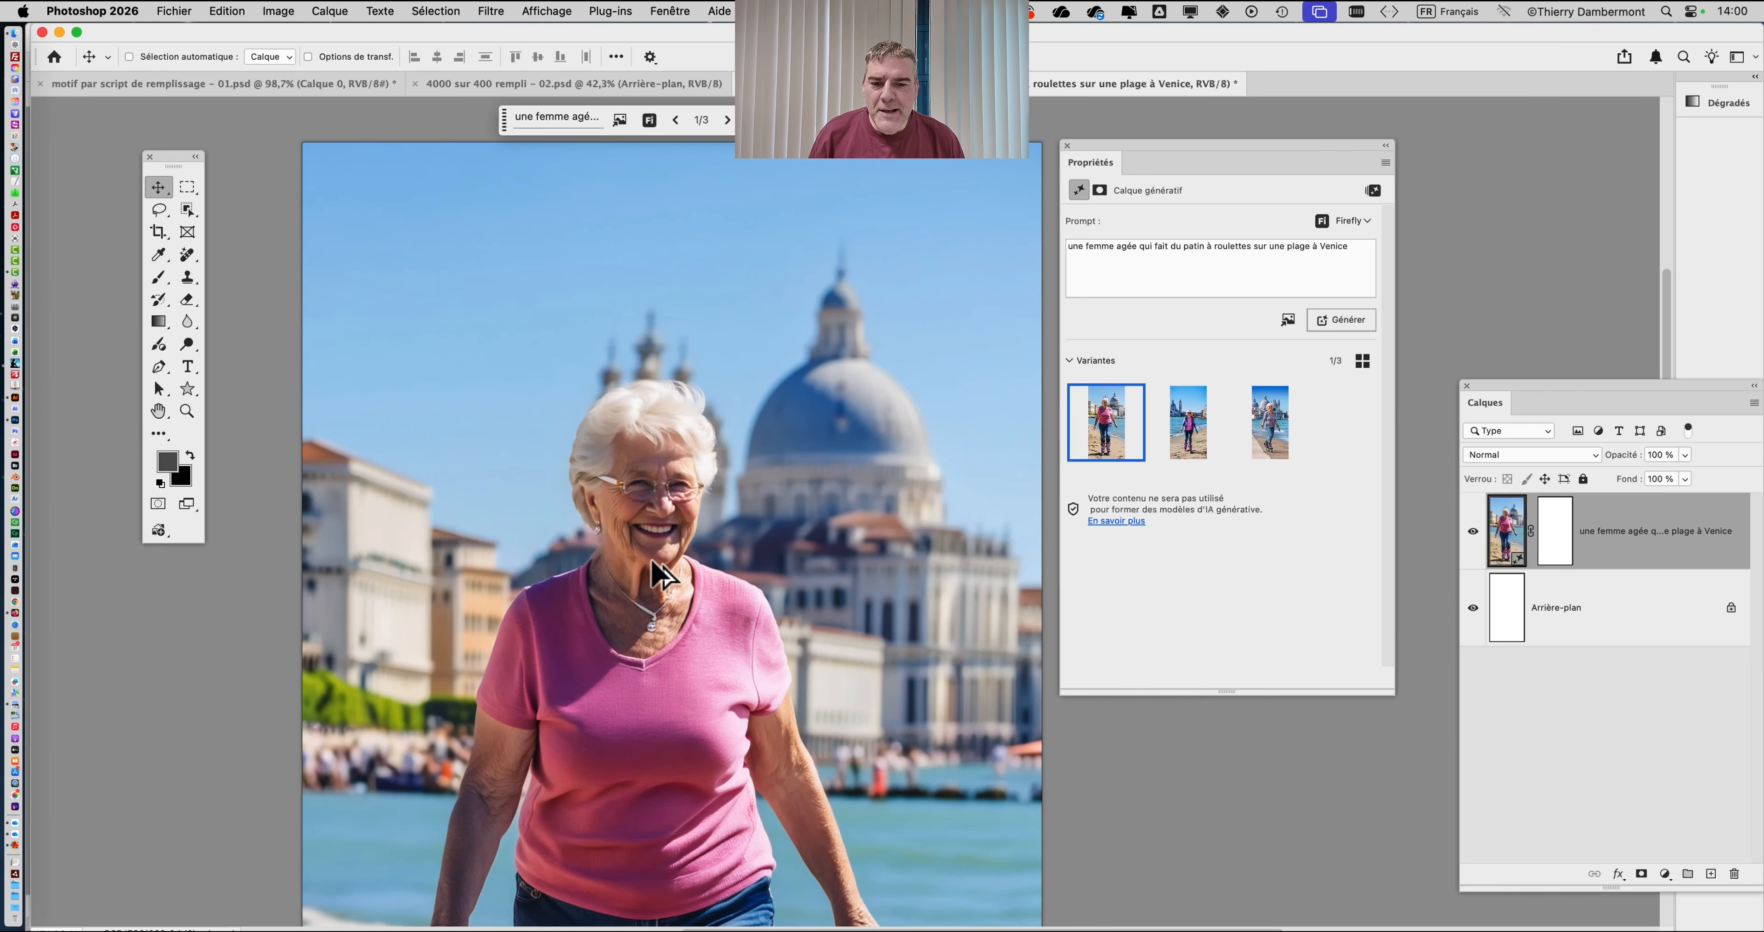
scroll(651, 561, "down", 2)
scroll(867, 572, "down", 5)
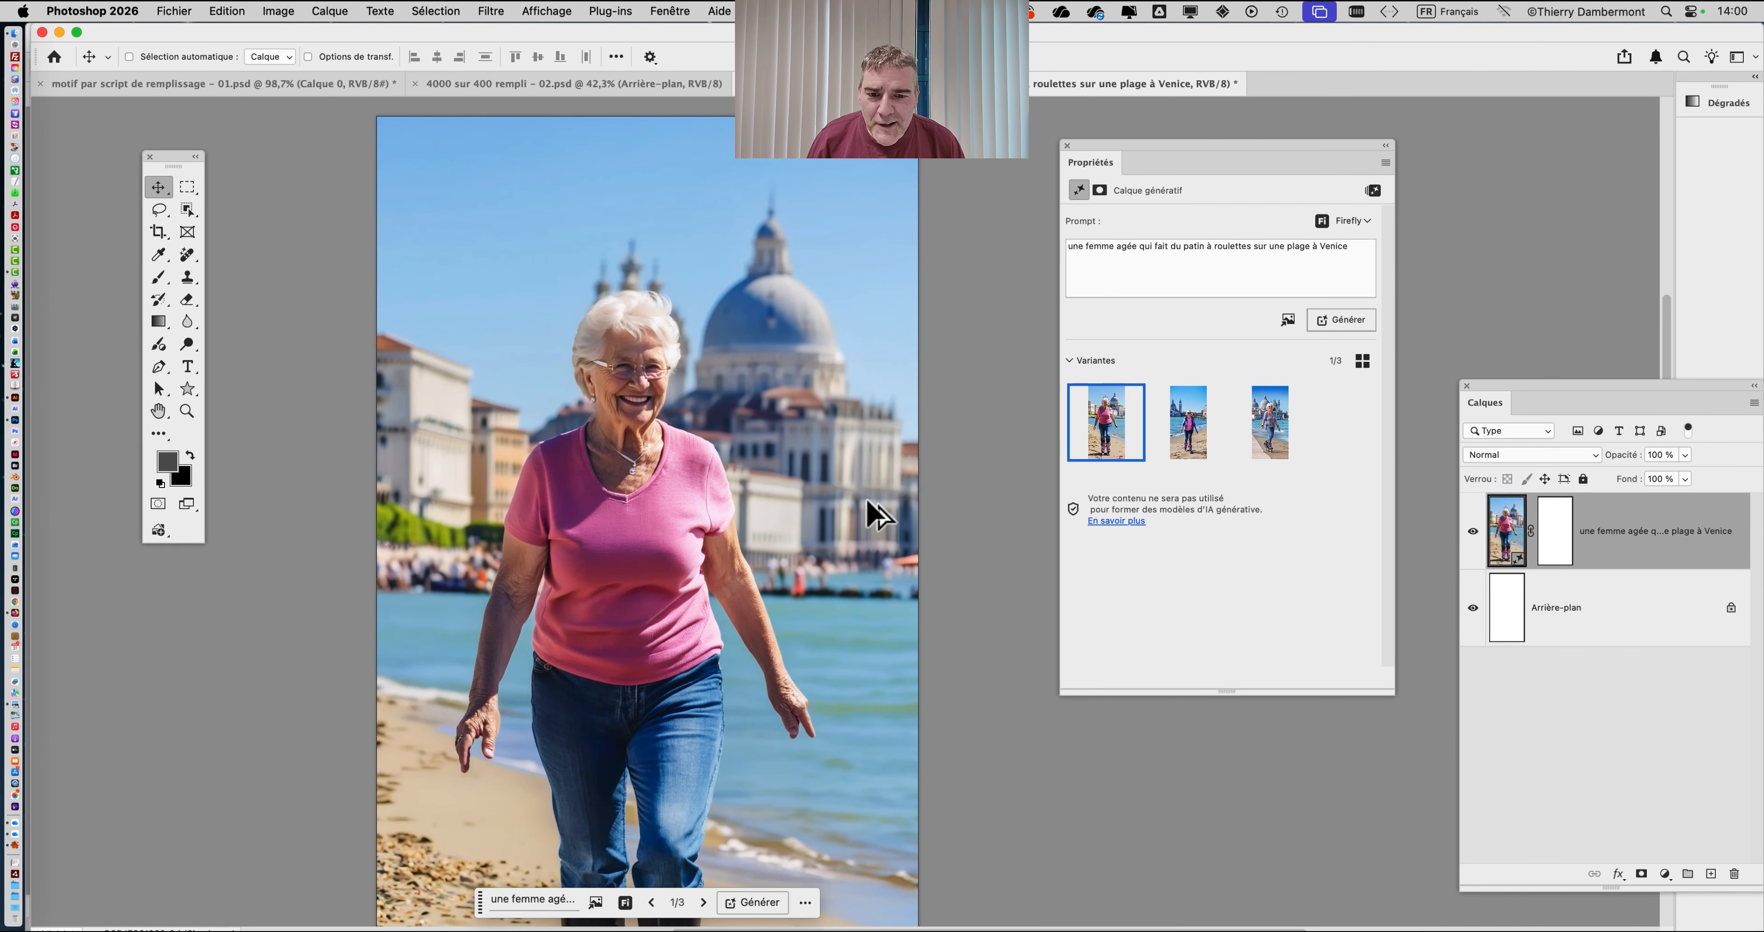
Examine both of the woman's hands and fingers up close in the first variation, and return to the full image.
scroll(876, 510, "up", 1)
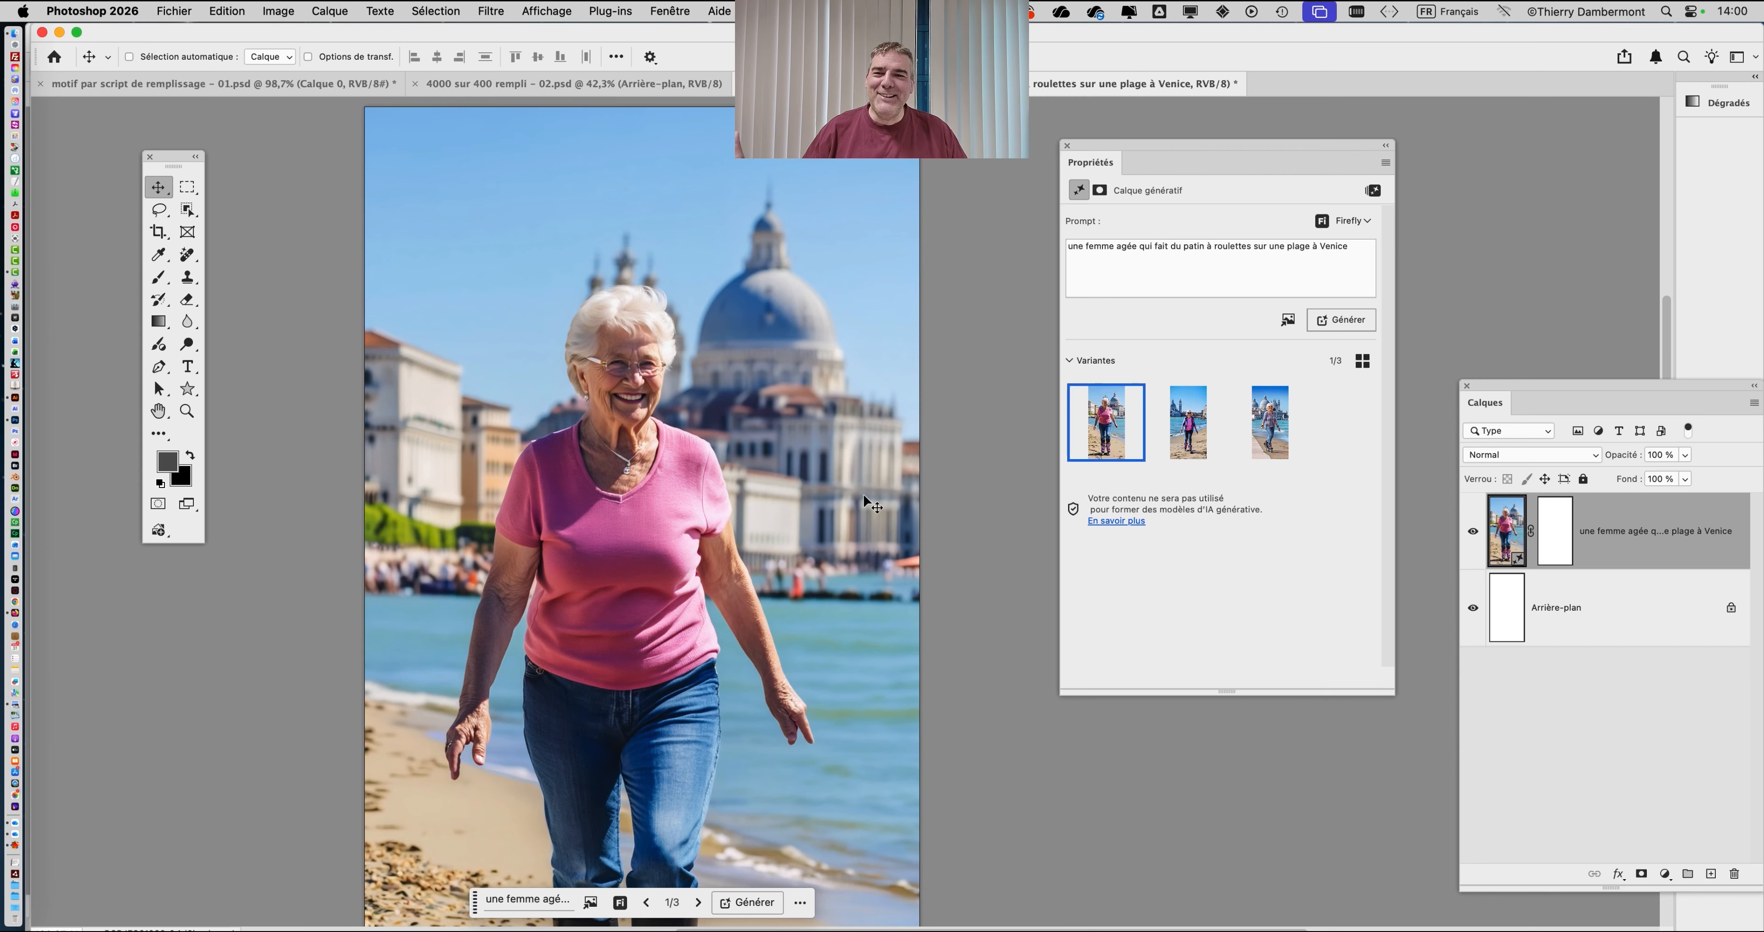
scroll(807, 718, "up", 3)
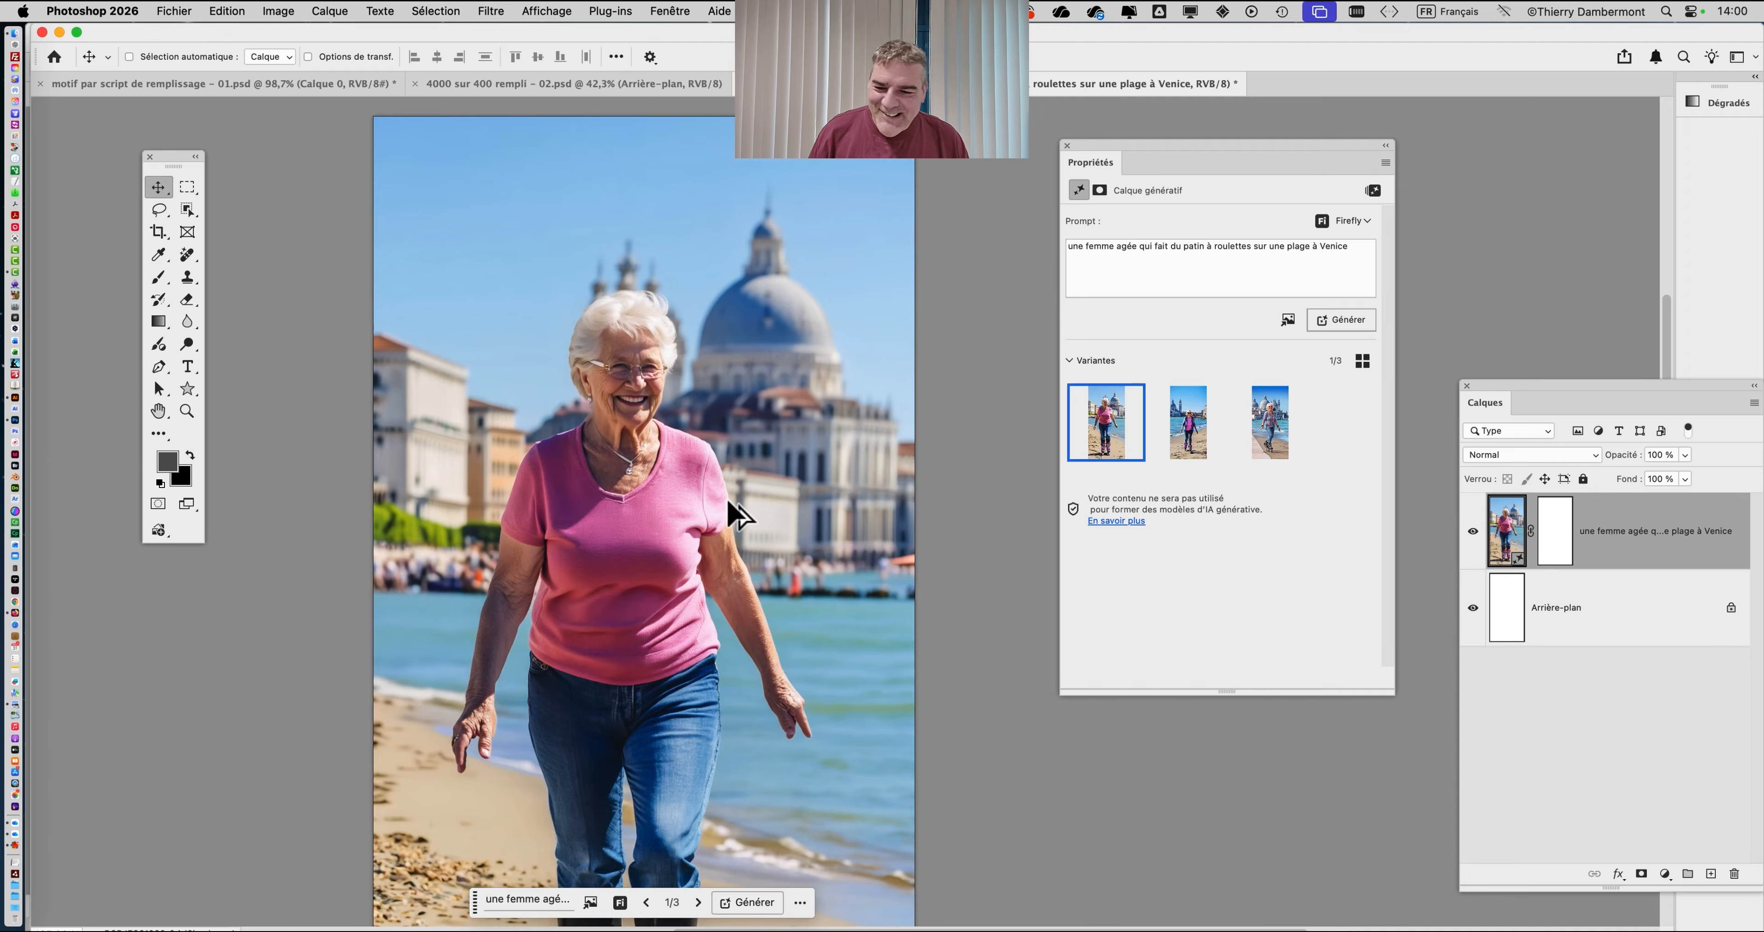
scroll(800, 745, "up", 2)
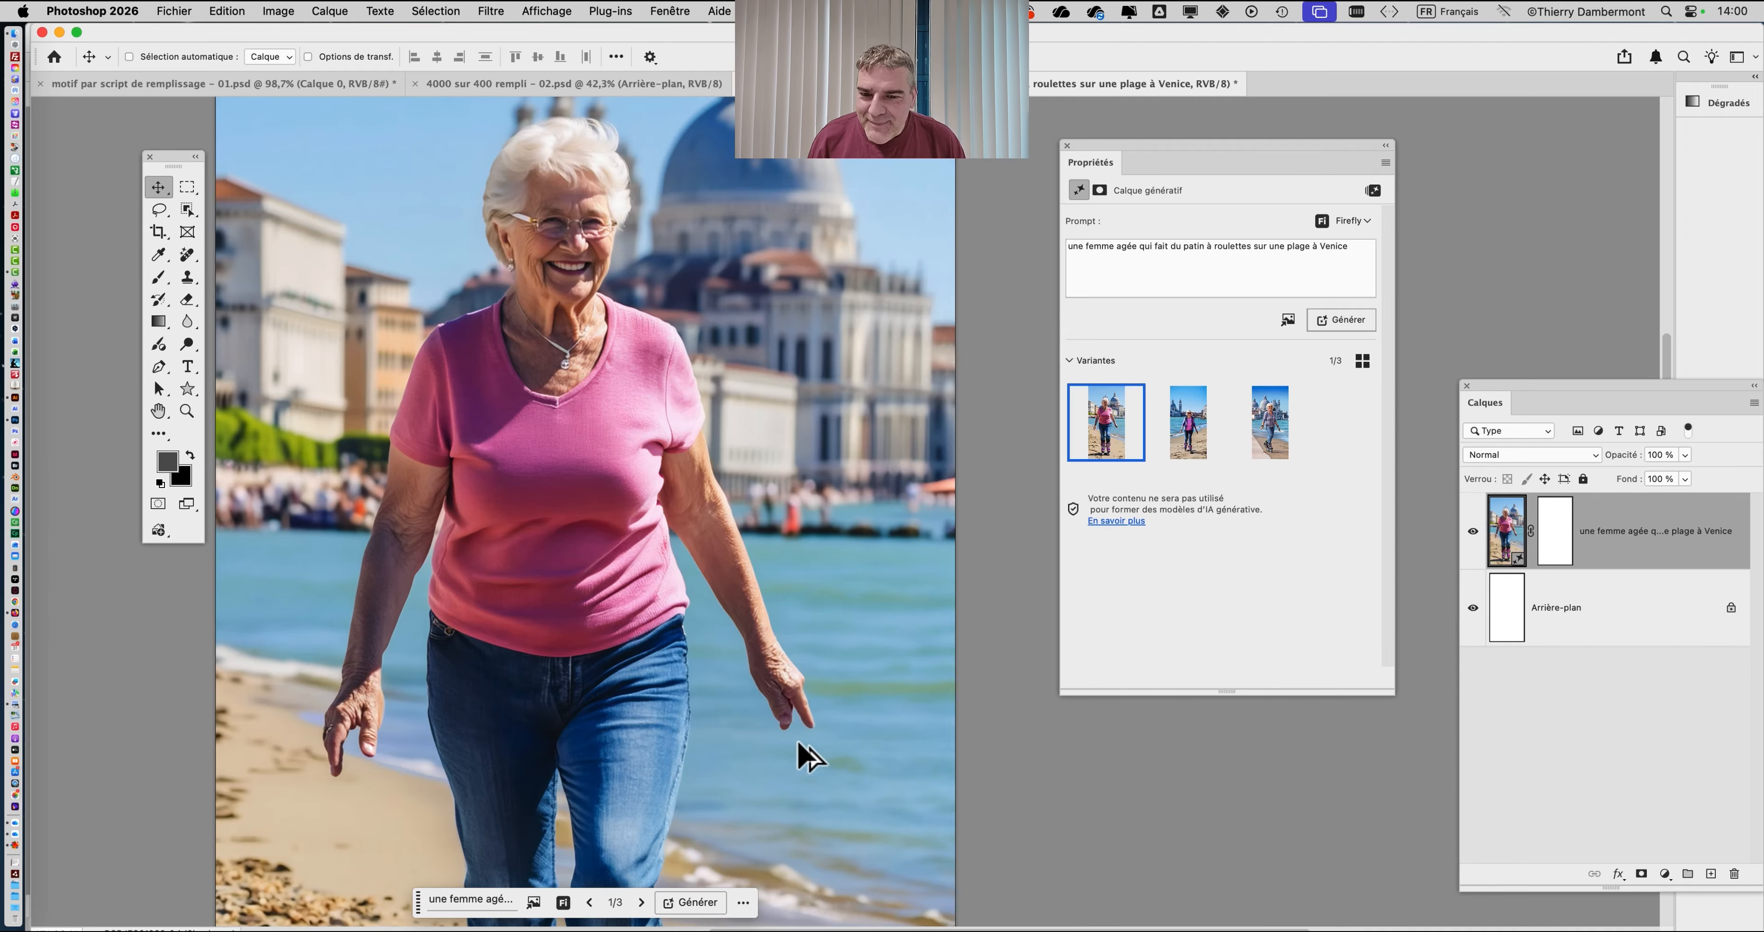
scroll(808, 755, "up", 1)
scroll(807, 754, "up", 4)
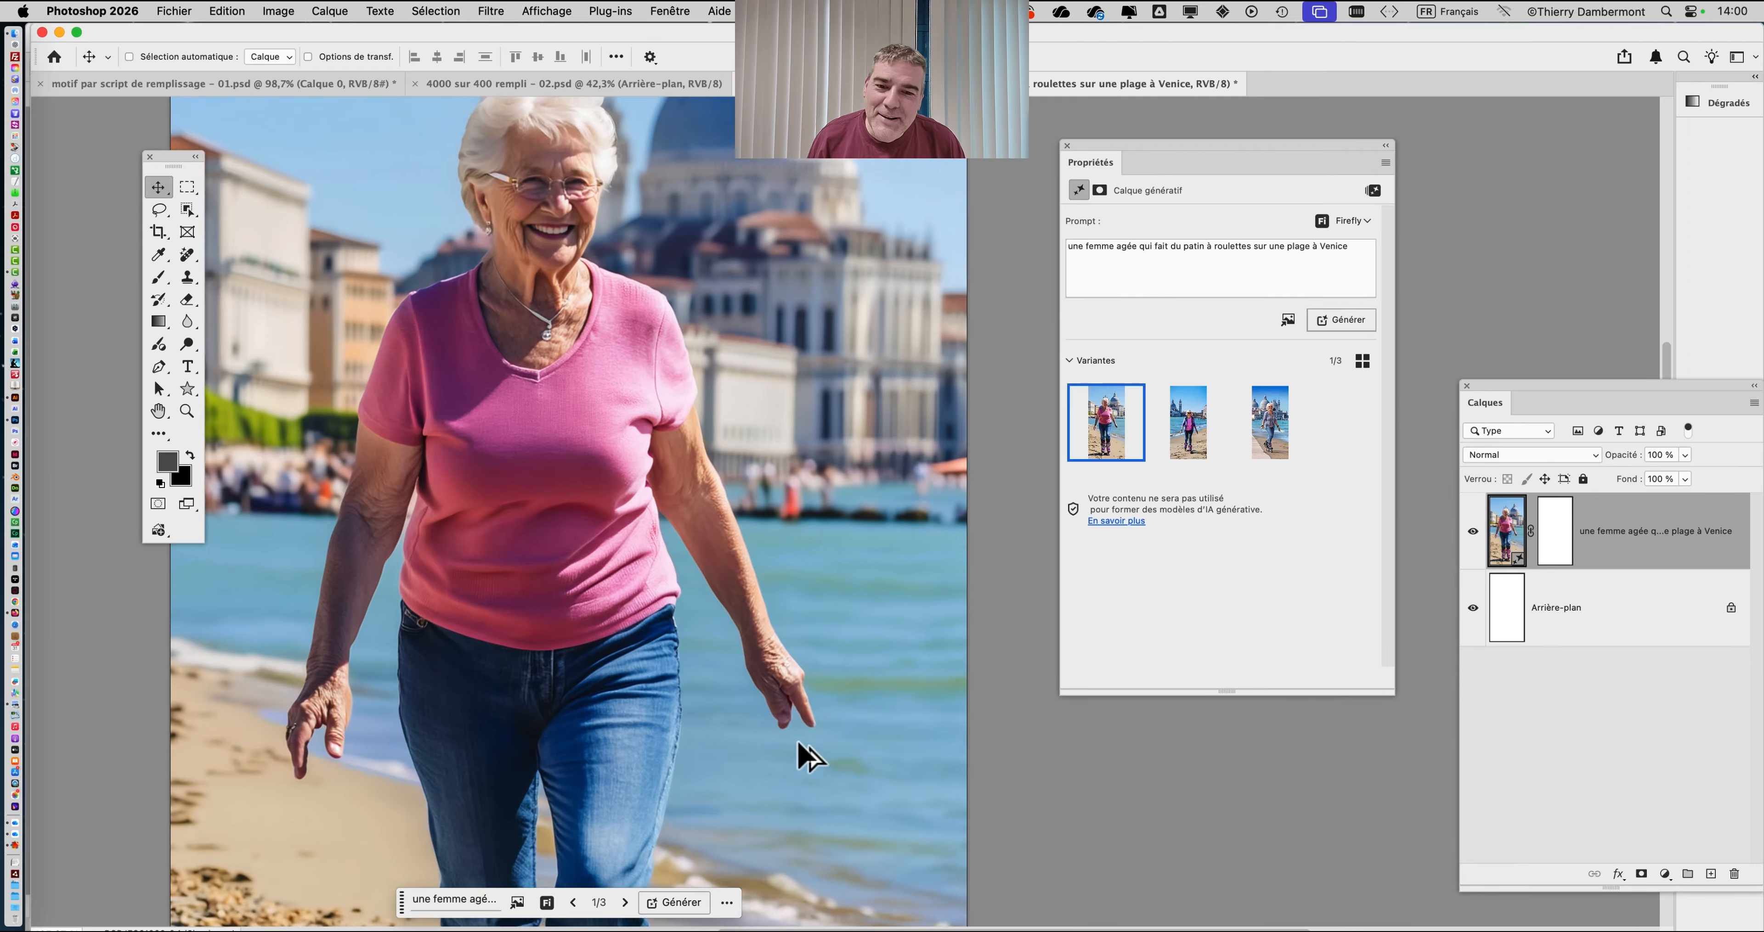
scroll(808, 755, "up", 1)
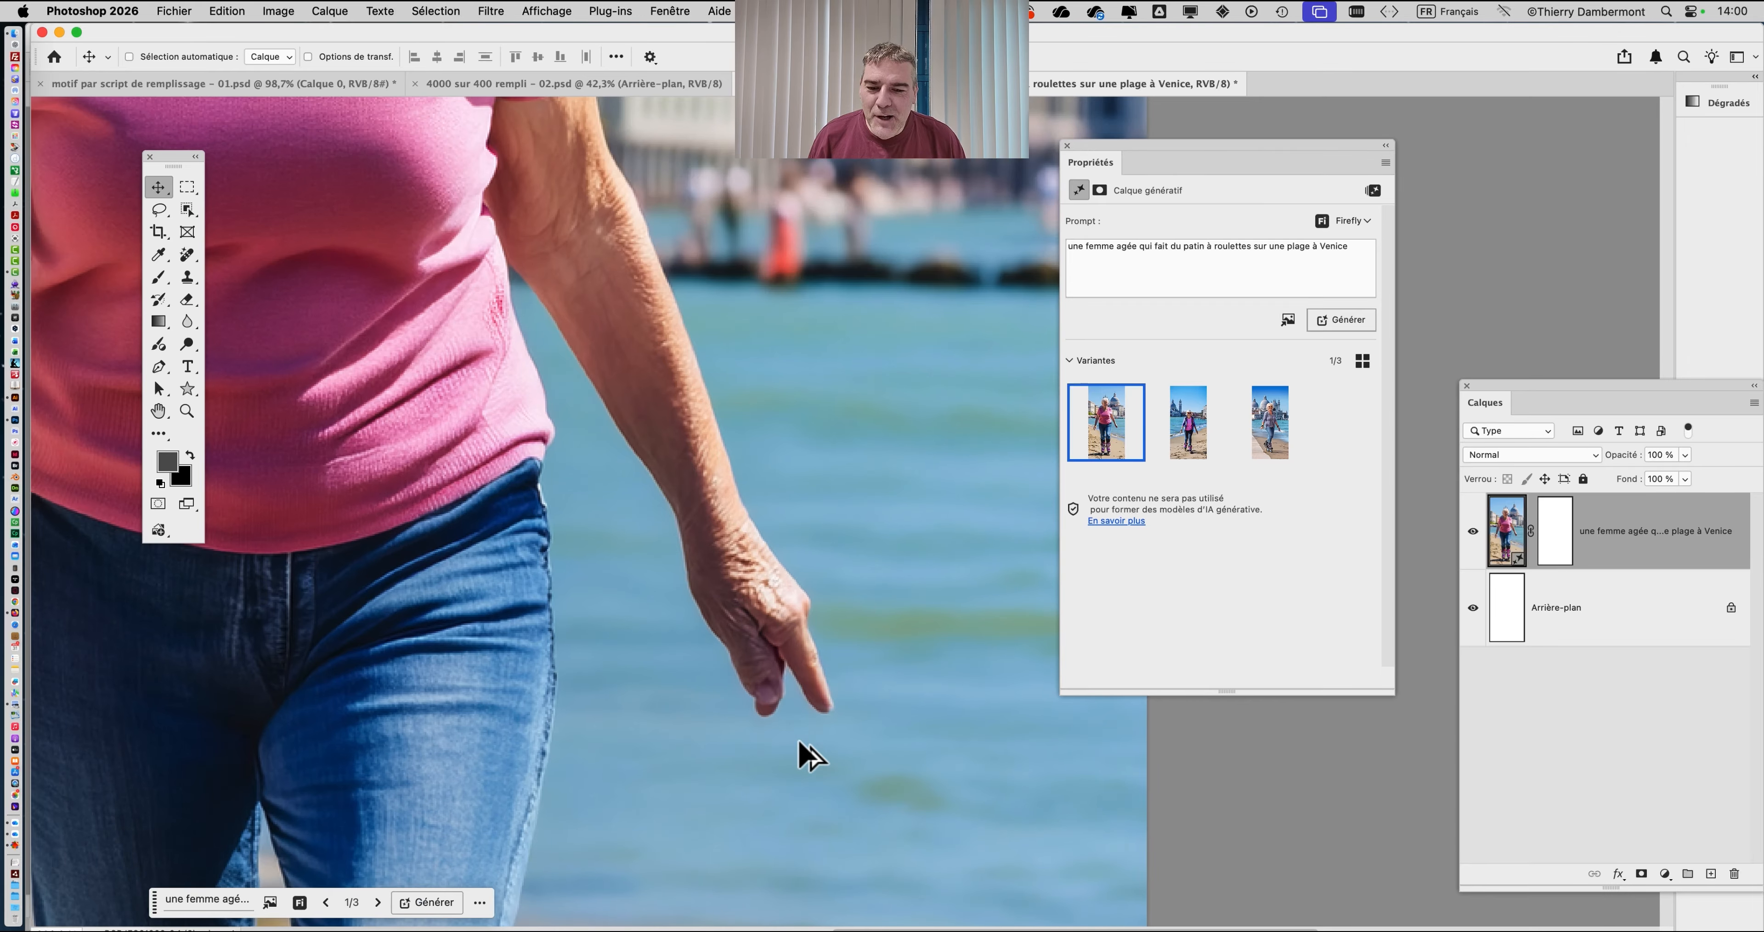
scroll(798, 718, "up", 1)
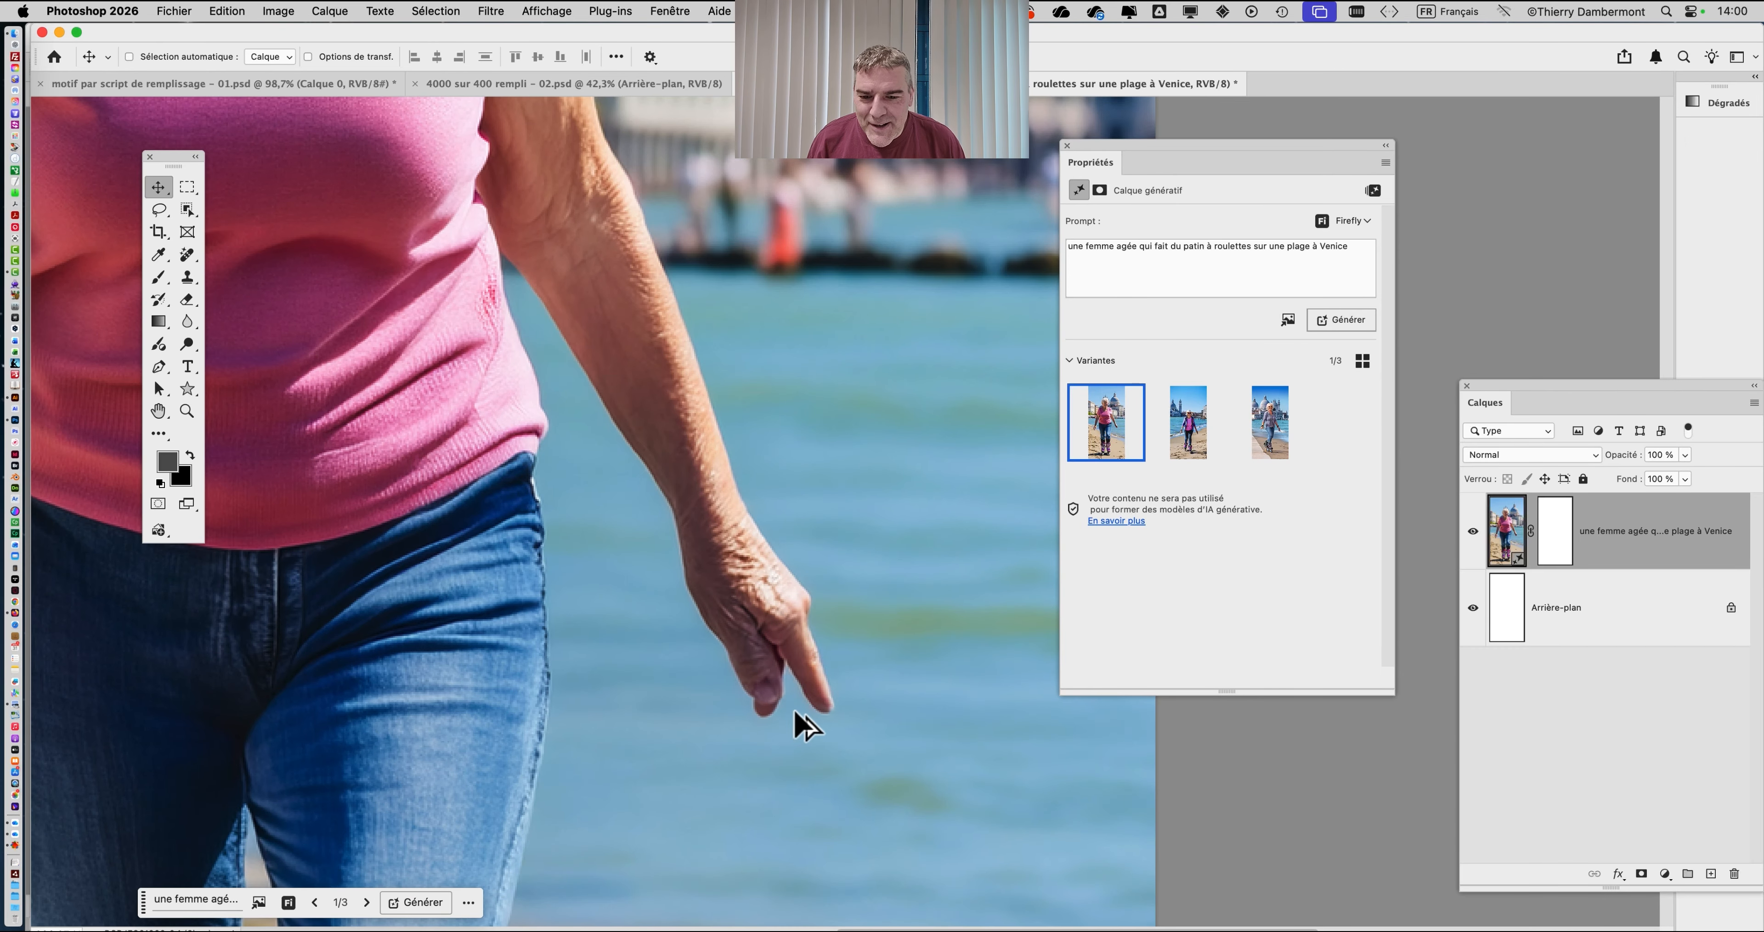
scroll(800, 709, "up", 2)
scroll(805, 712, "up", 1)
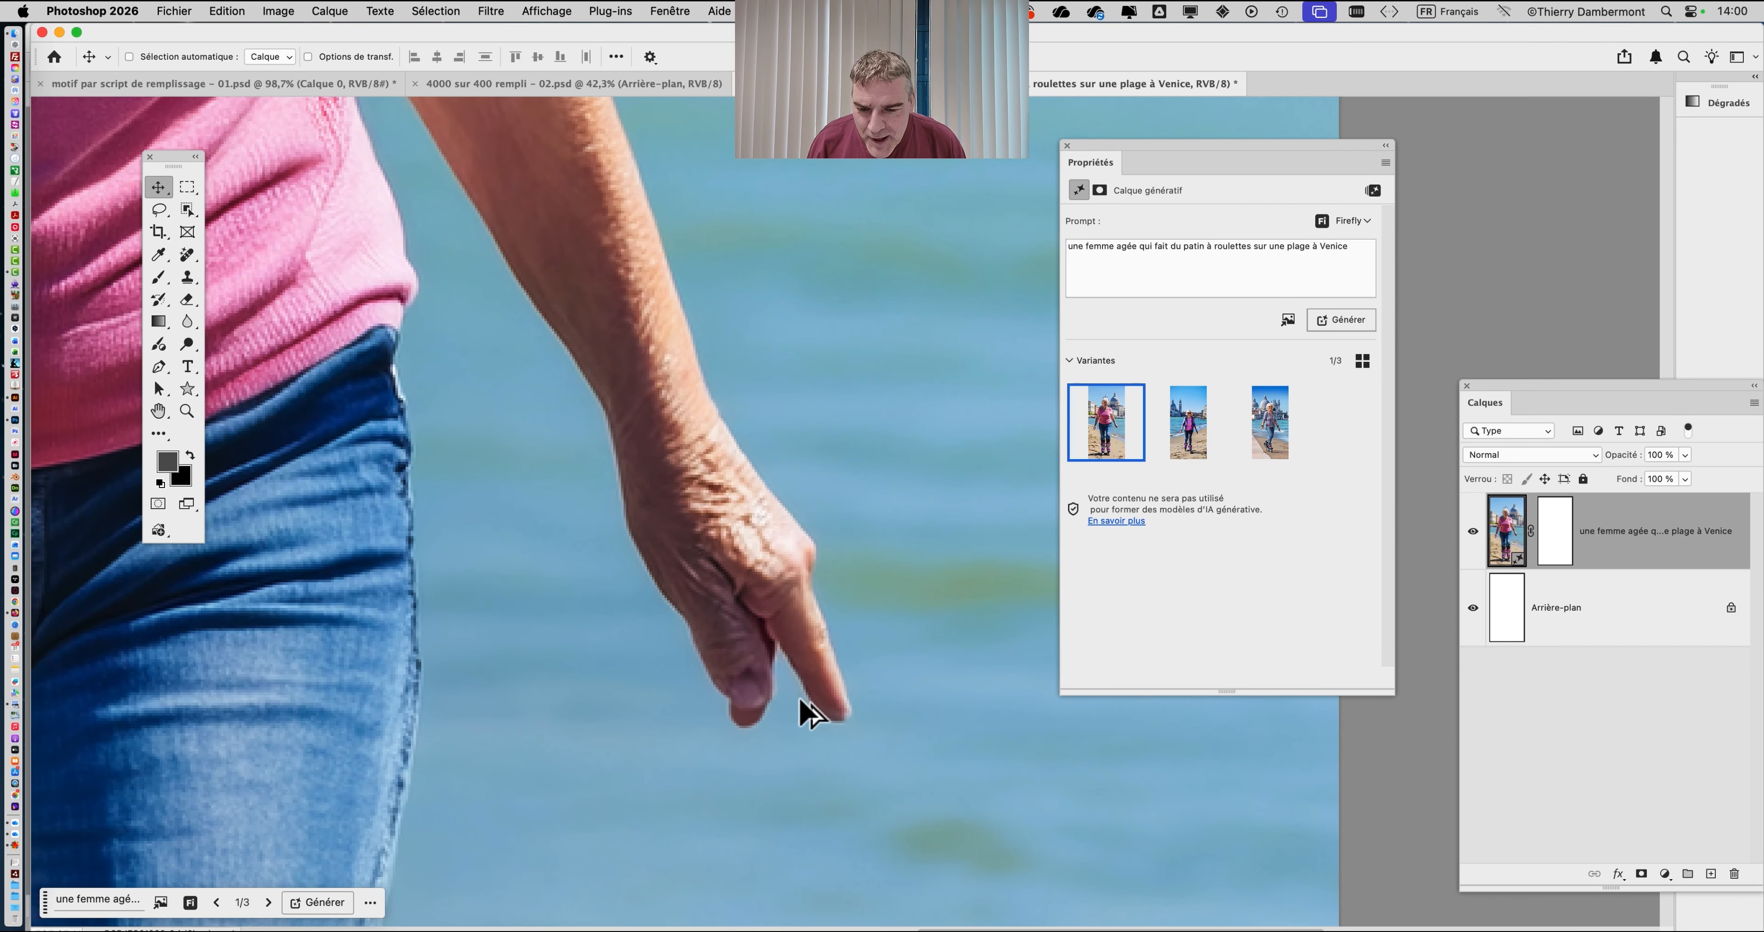
scroll(790, 688, "up", 1)
scroll(798, 650, "up", 1)
scroll(795, 626, "down", 4)
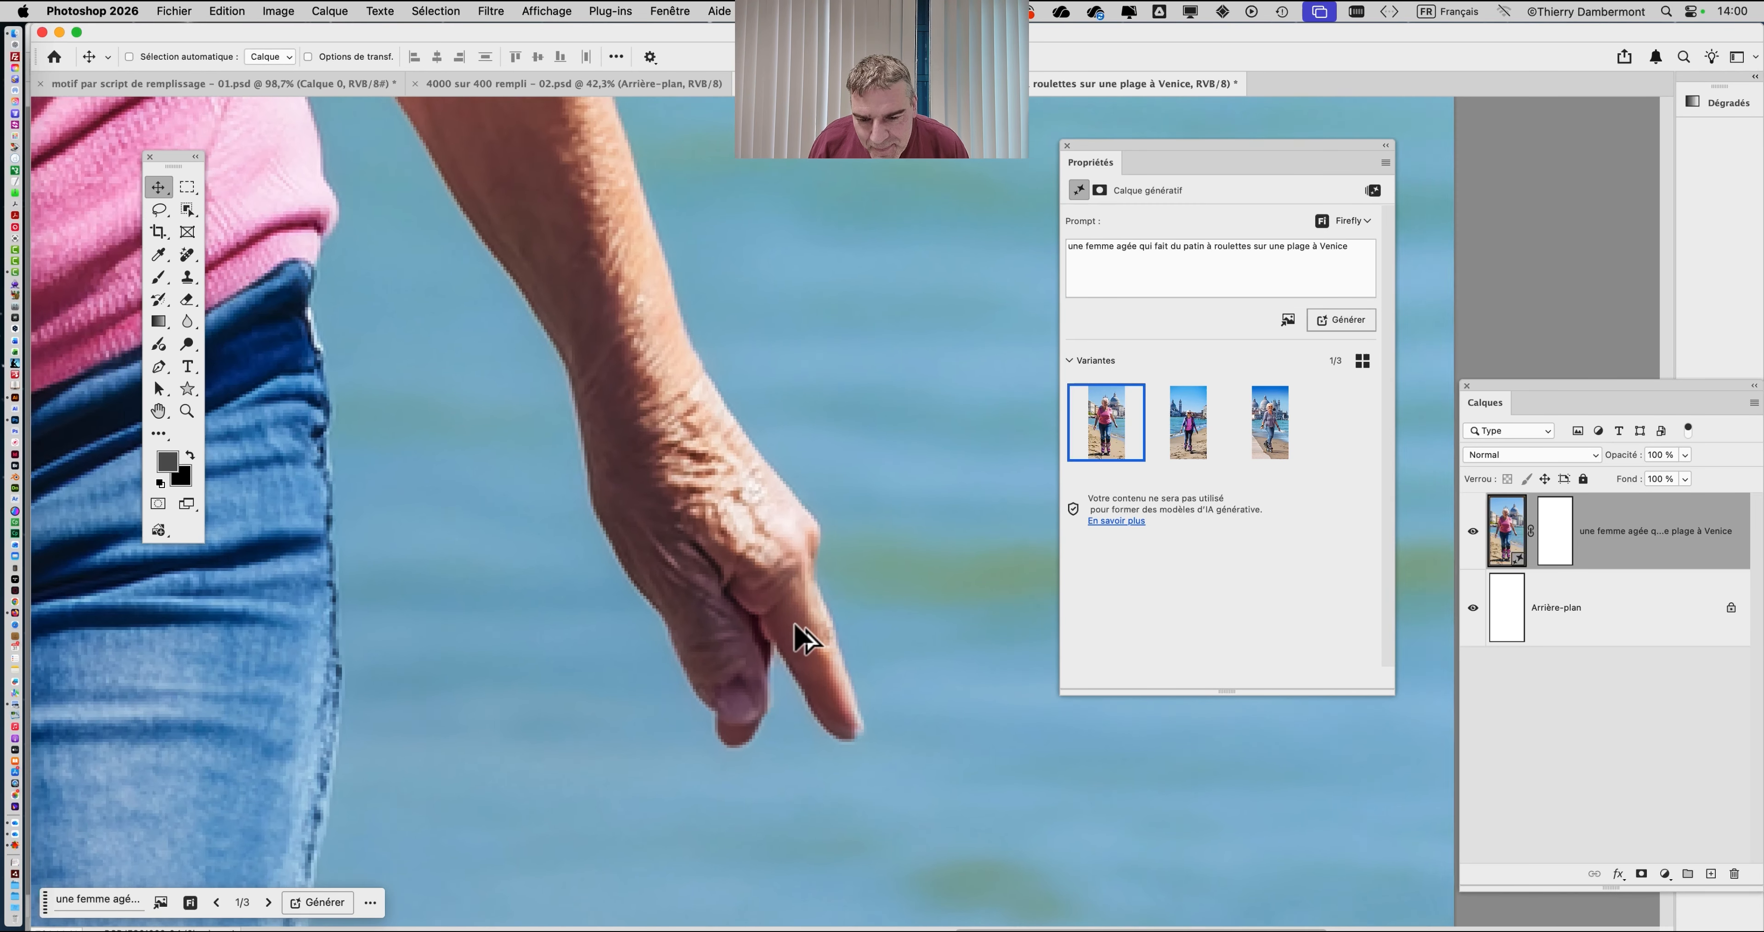
scroll(538, 652, "up", 3)
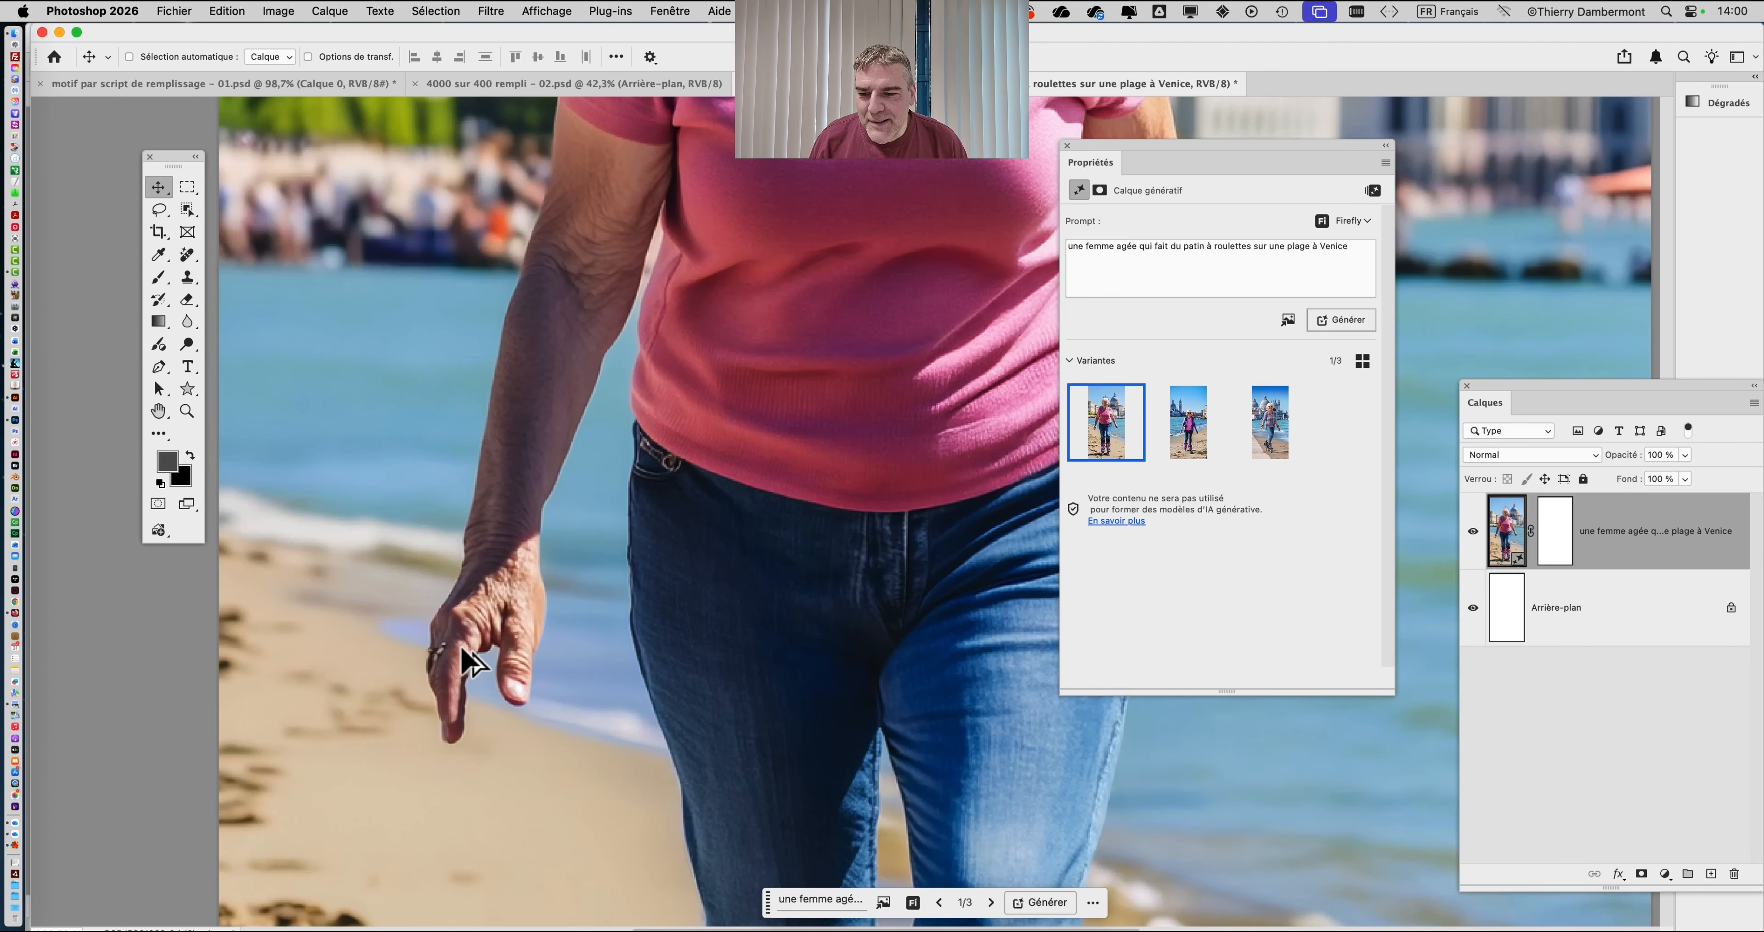
scroll(603, 657, "down", 2)
scroll(654, 664, "down", 3)
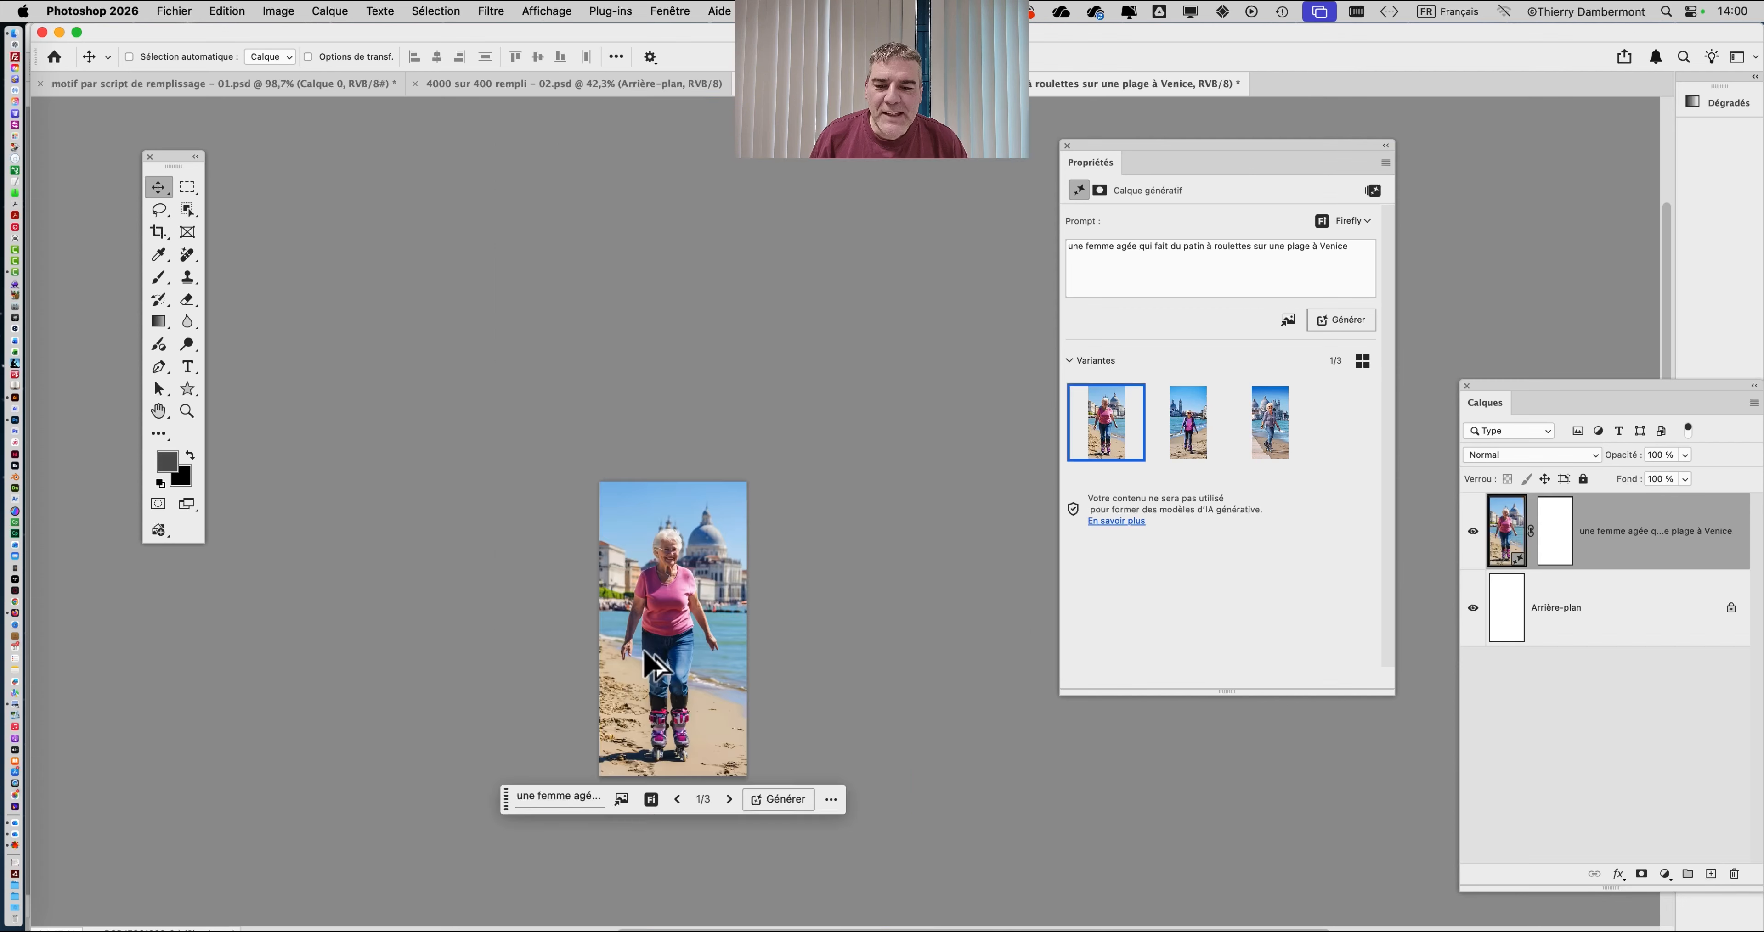
Enlarge the view of the roller-skating woman and shift the Properties panel farther away from the image.
scroll(644, 650, "up", 4)
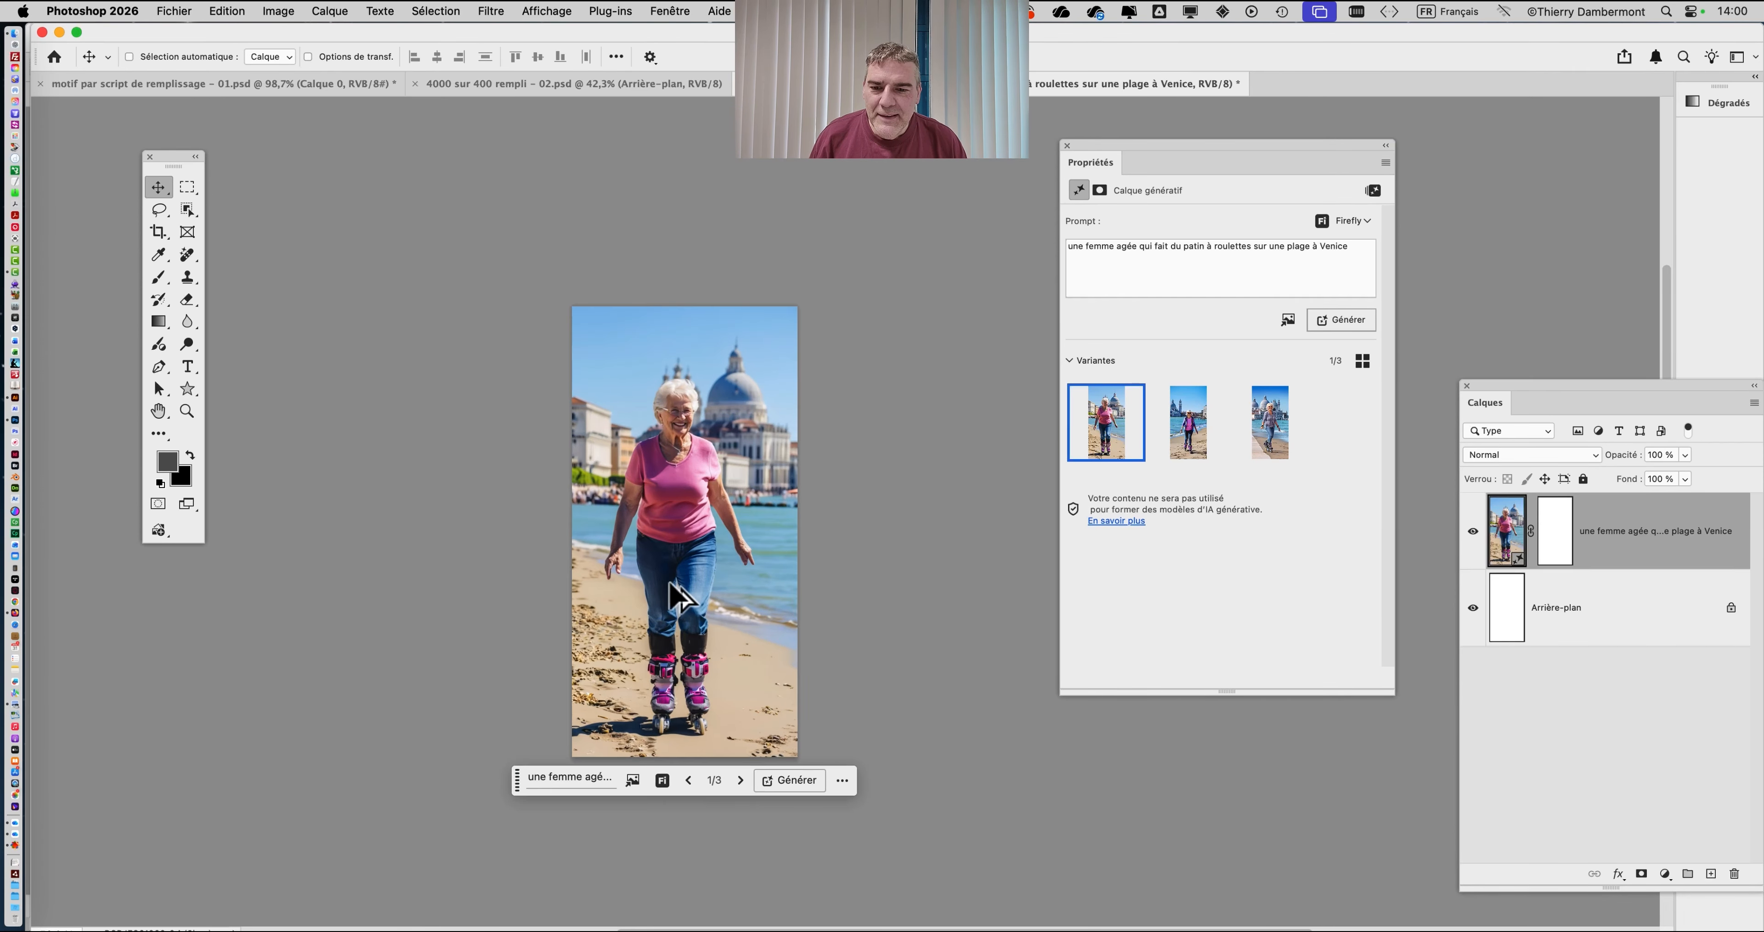
scroll(670, 582, "up", 3)
scroll(685, 579, "down", 2)
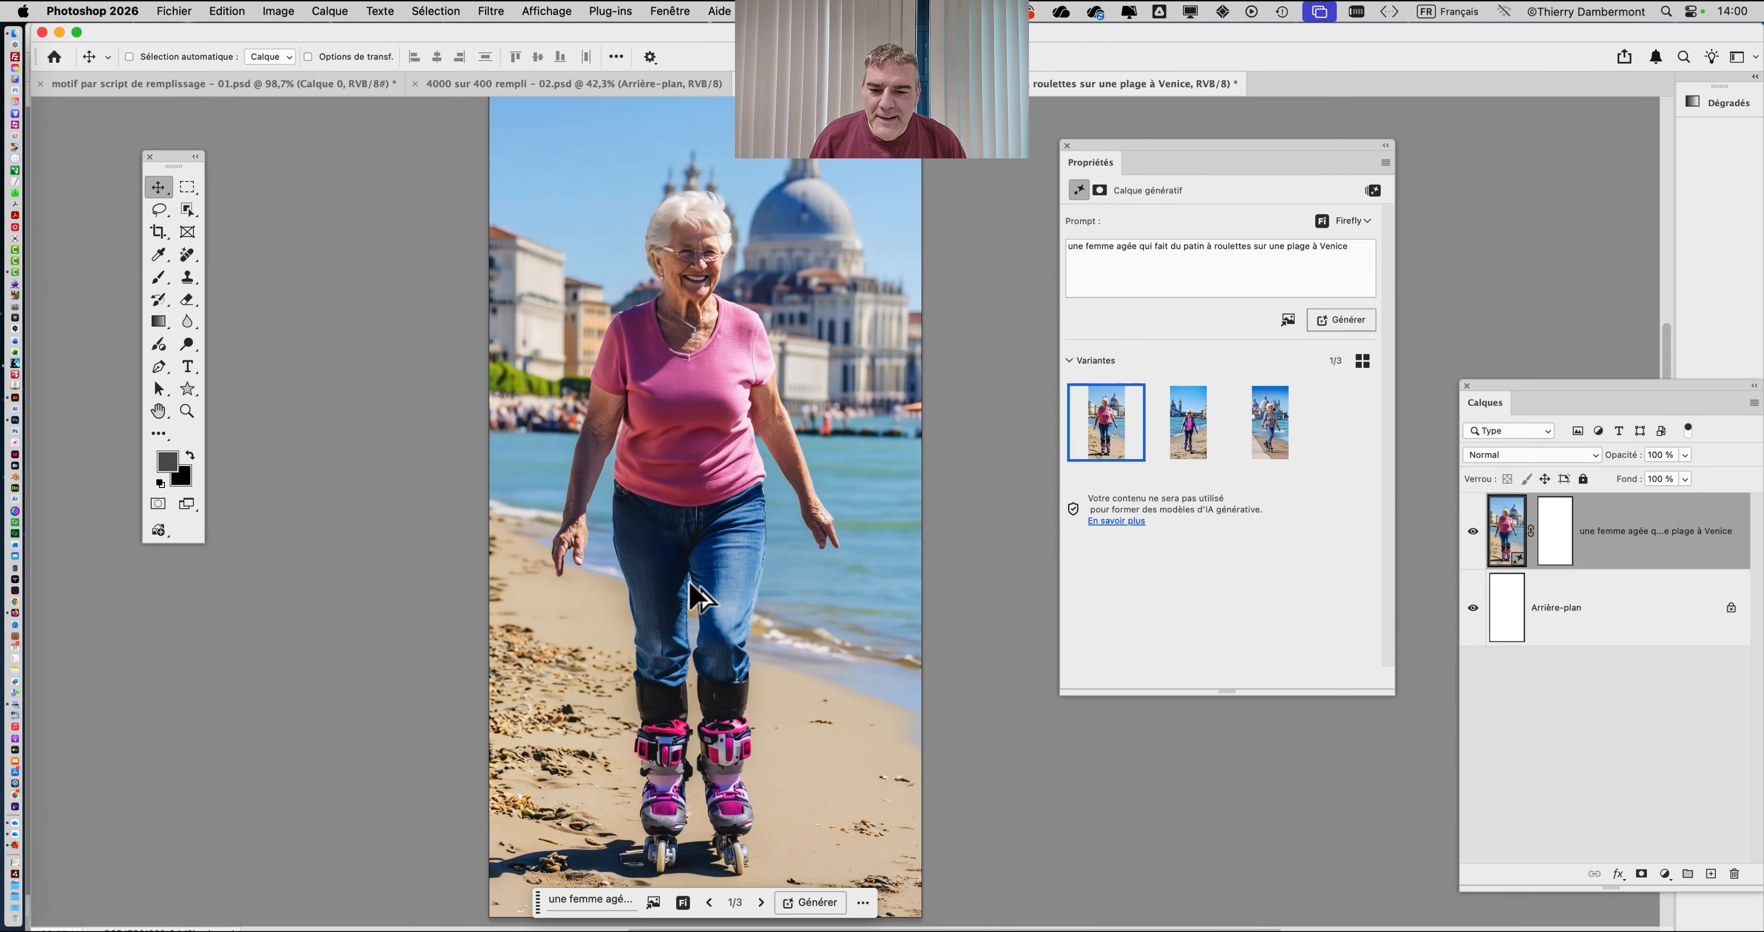
left_click_drag(712, 565, 681, 524)
left_click_drag(1143, 159, 1176, 151)
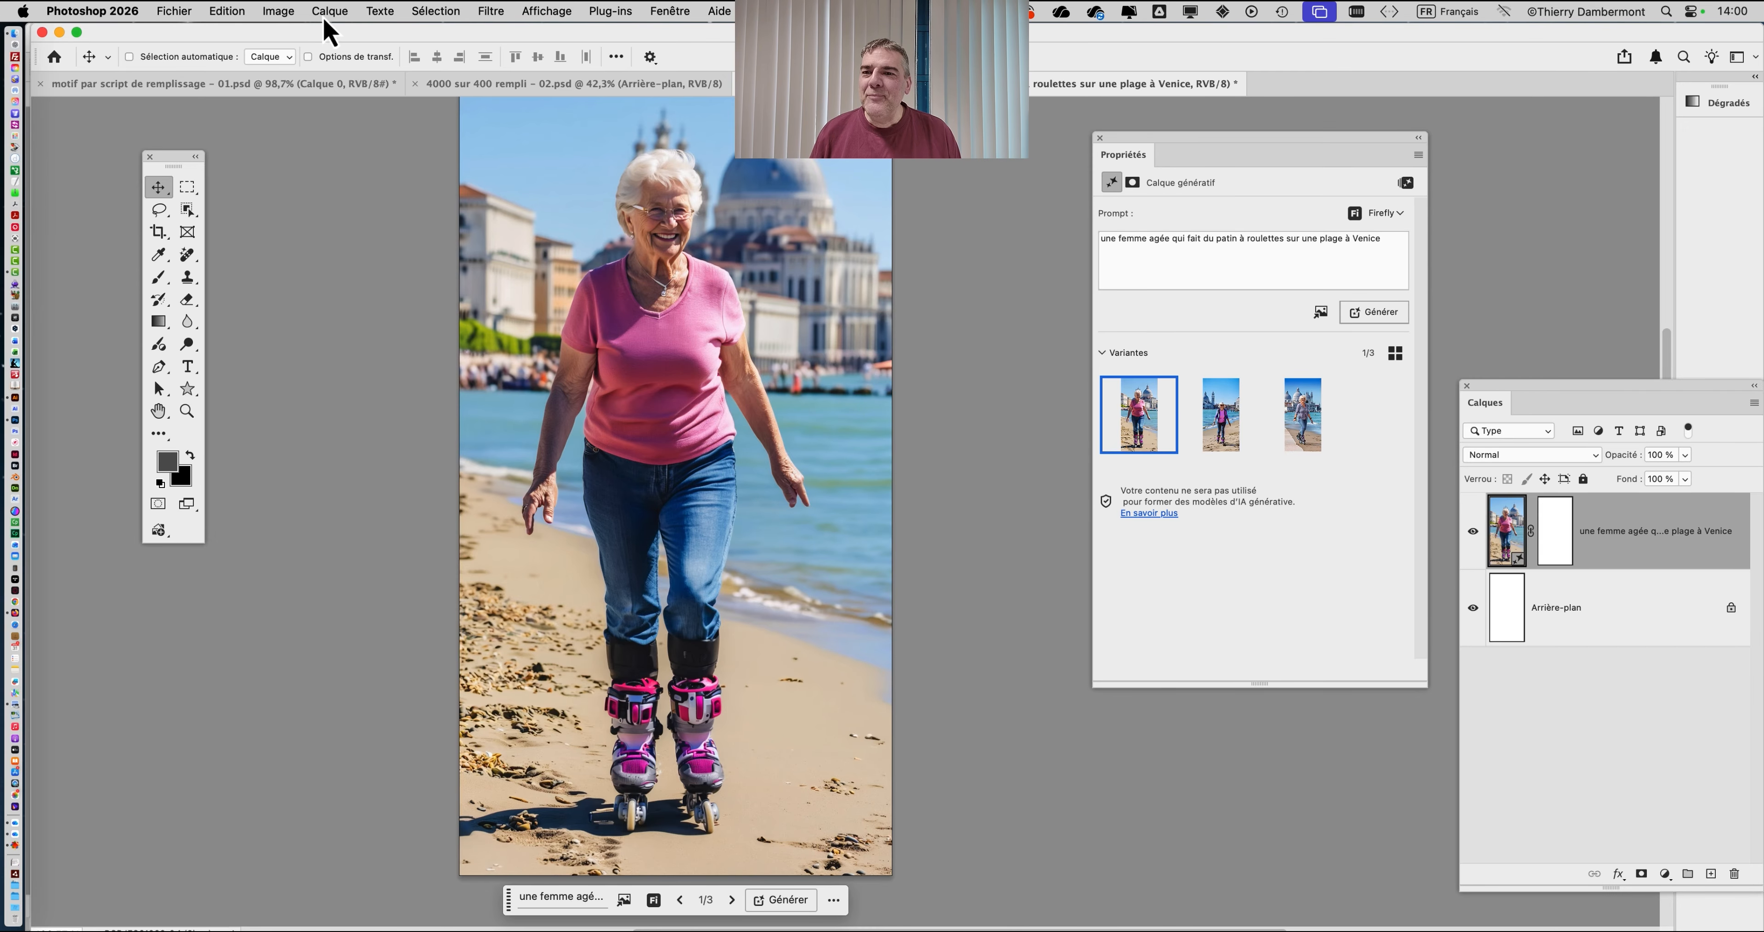
Save the document in Photoshop format as "patineuse - 01.psd" in the pattern creation folder.
left_click(174, 19)
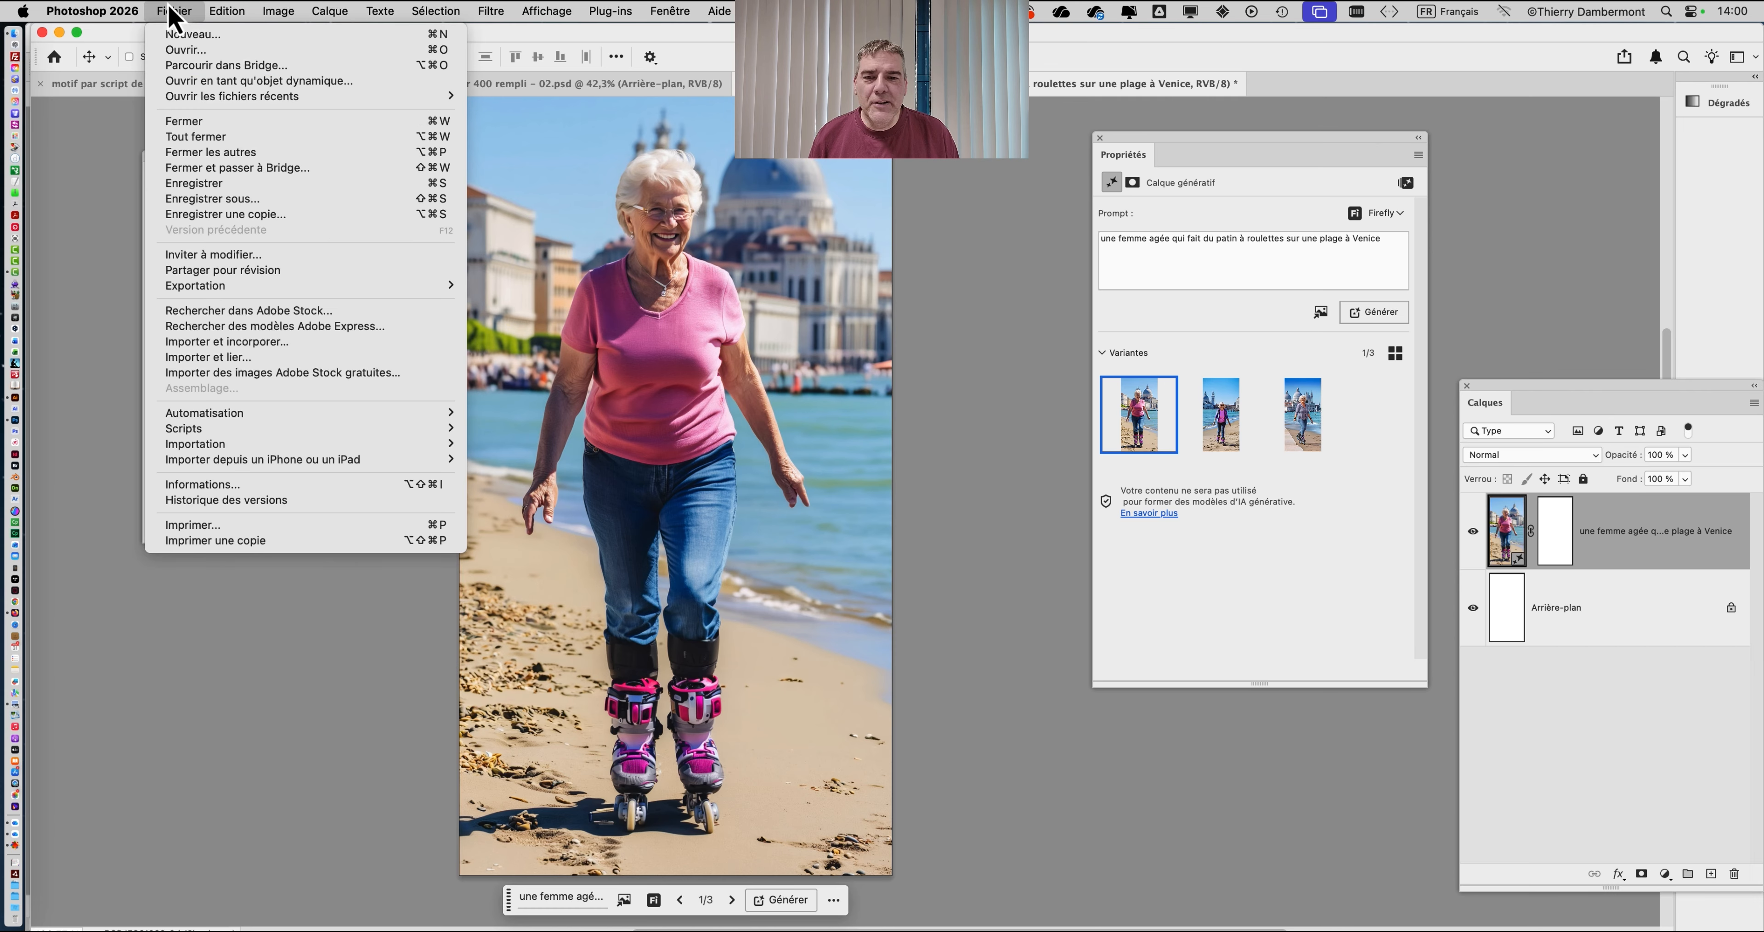
left_click(1446, 432)
key("super+shift+s")
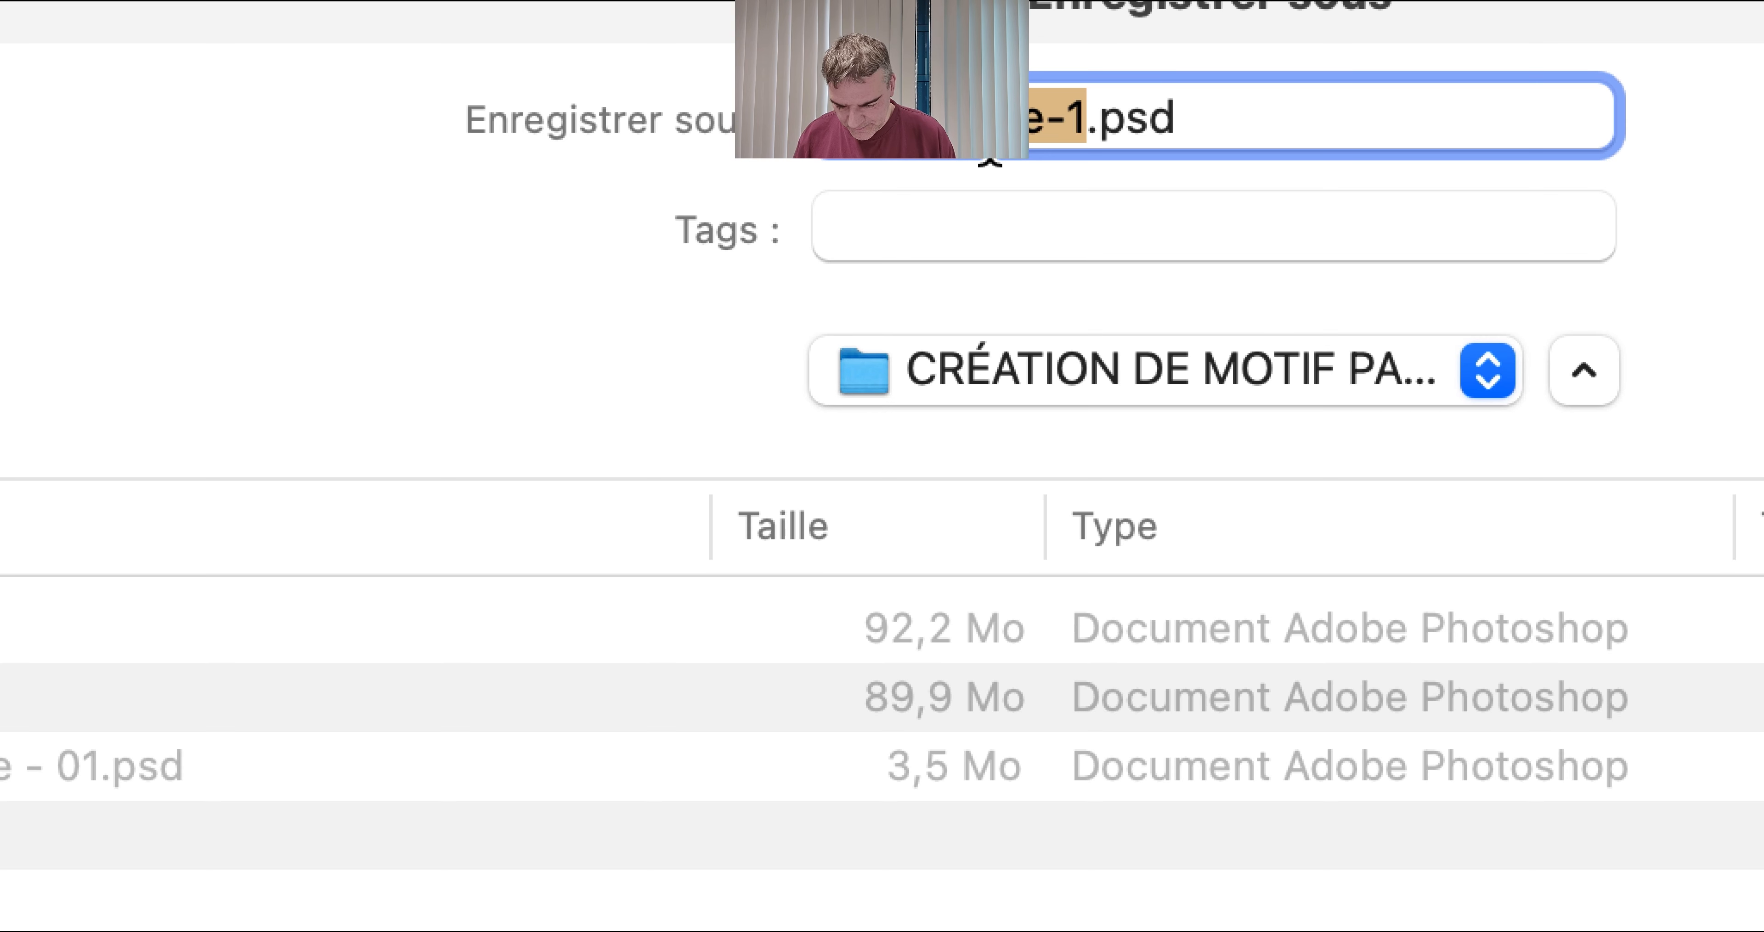
key("super+a")
key("BackSpace")
type("ile")
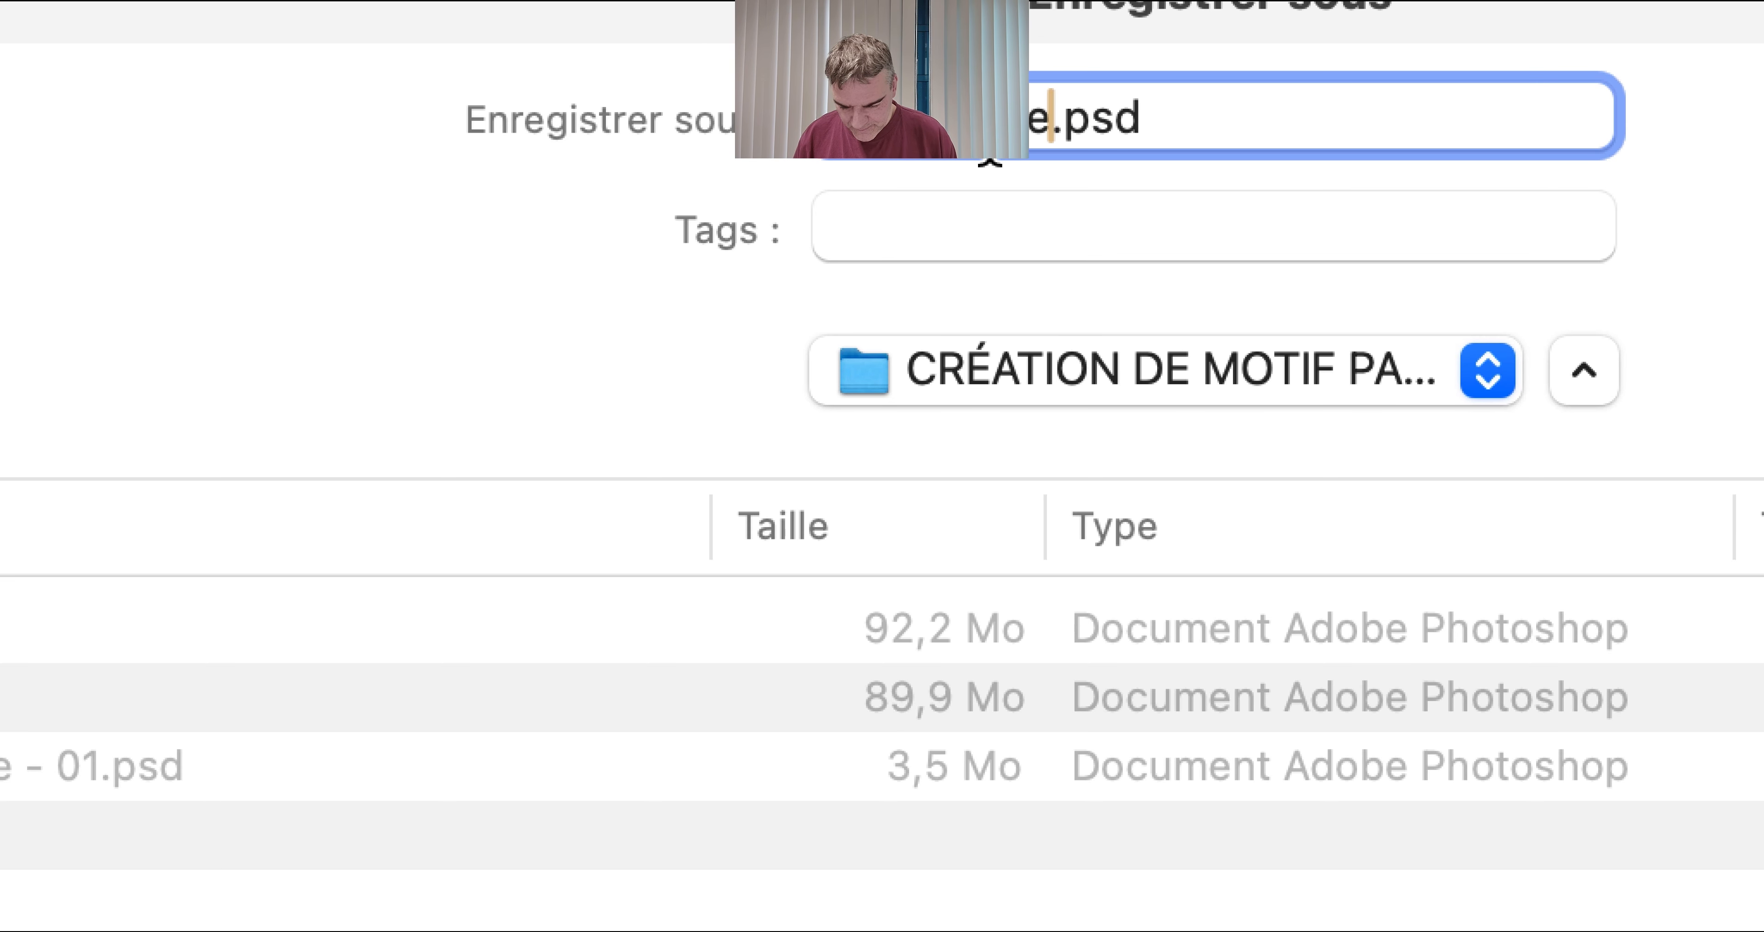
type(" - 01")
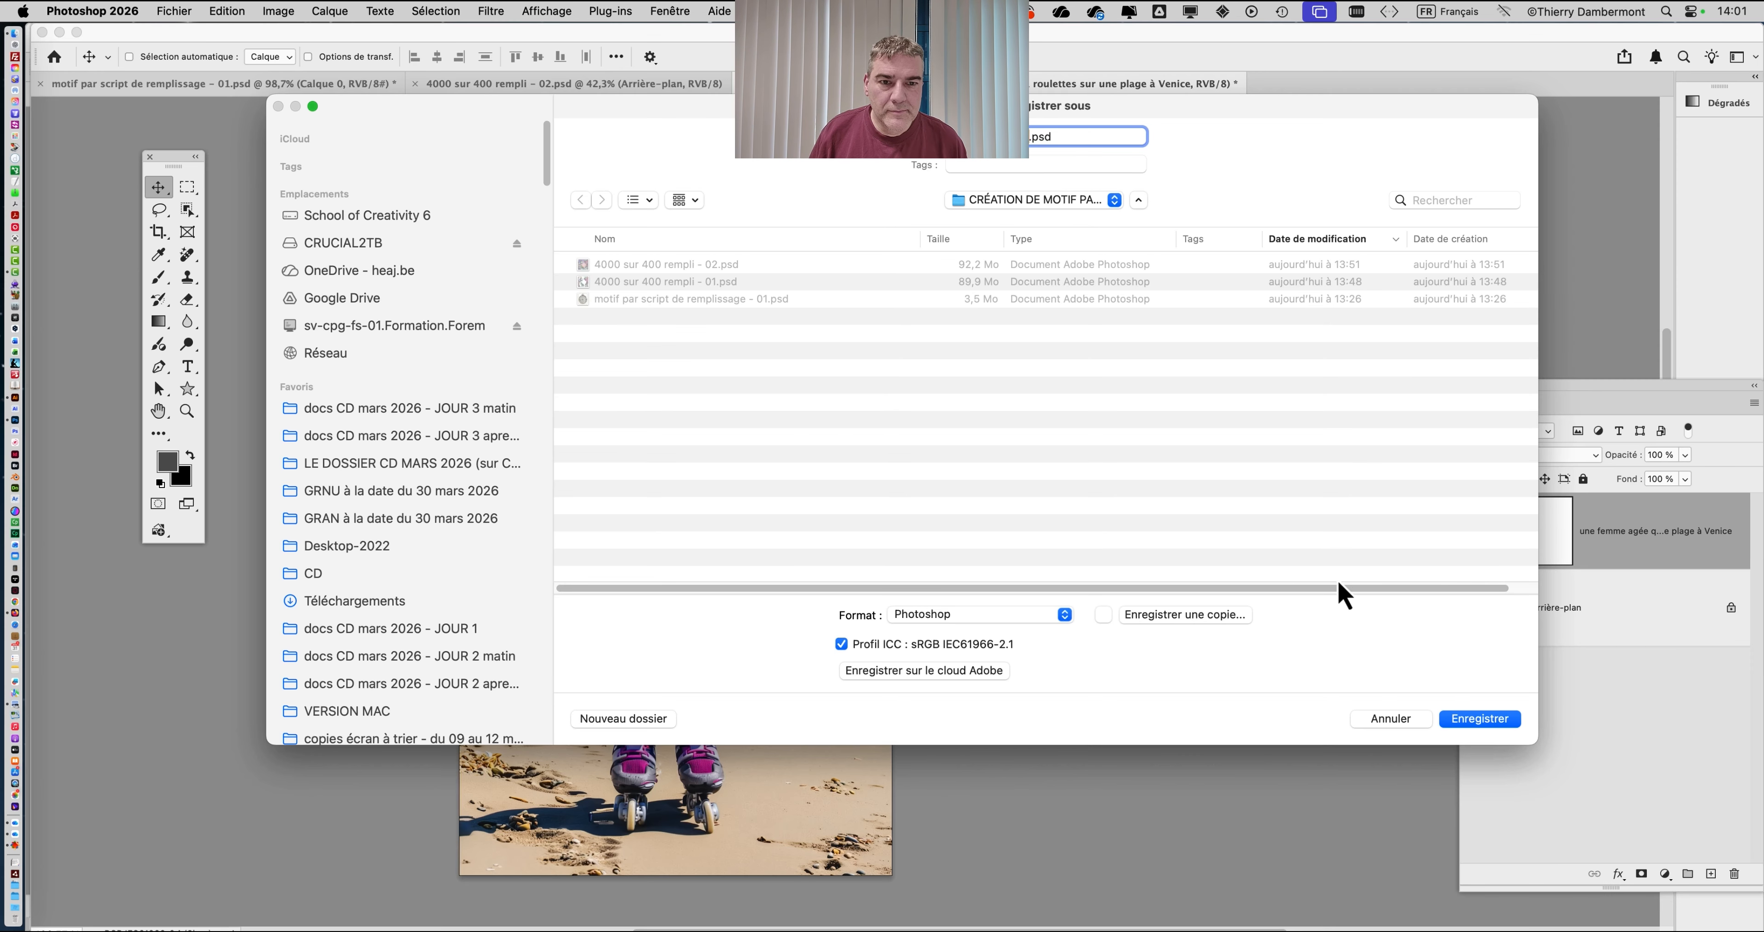
left_click(1480, 717)
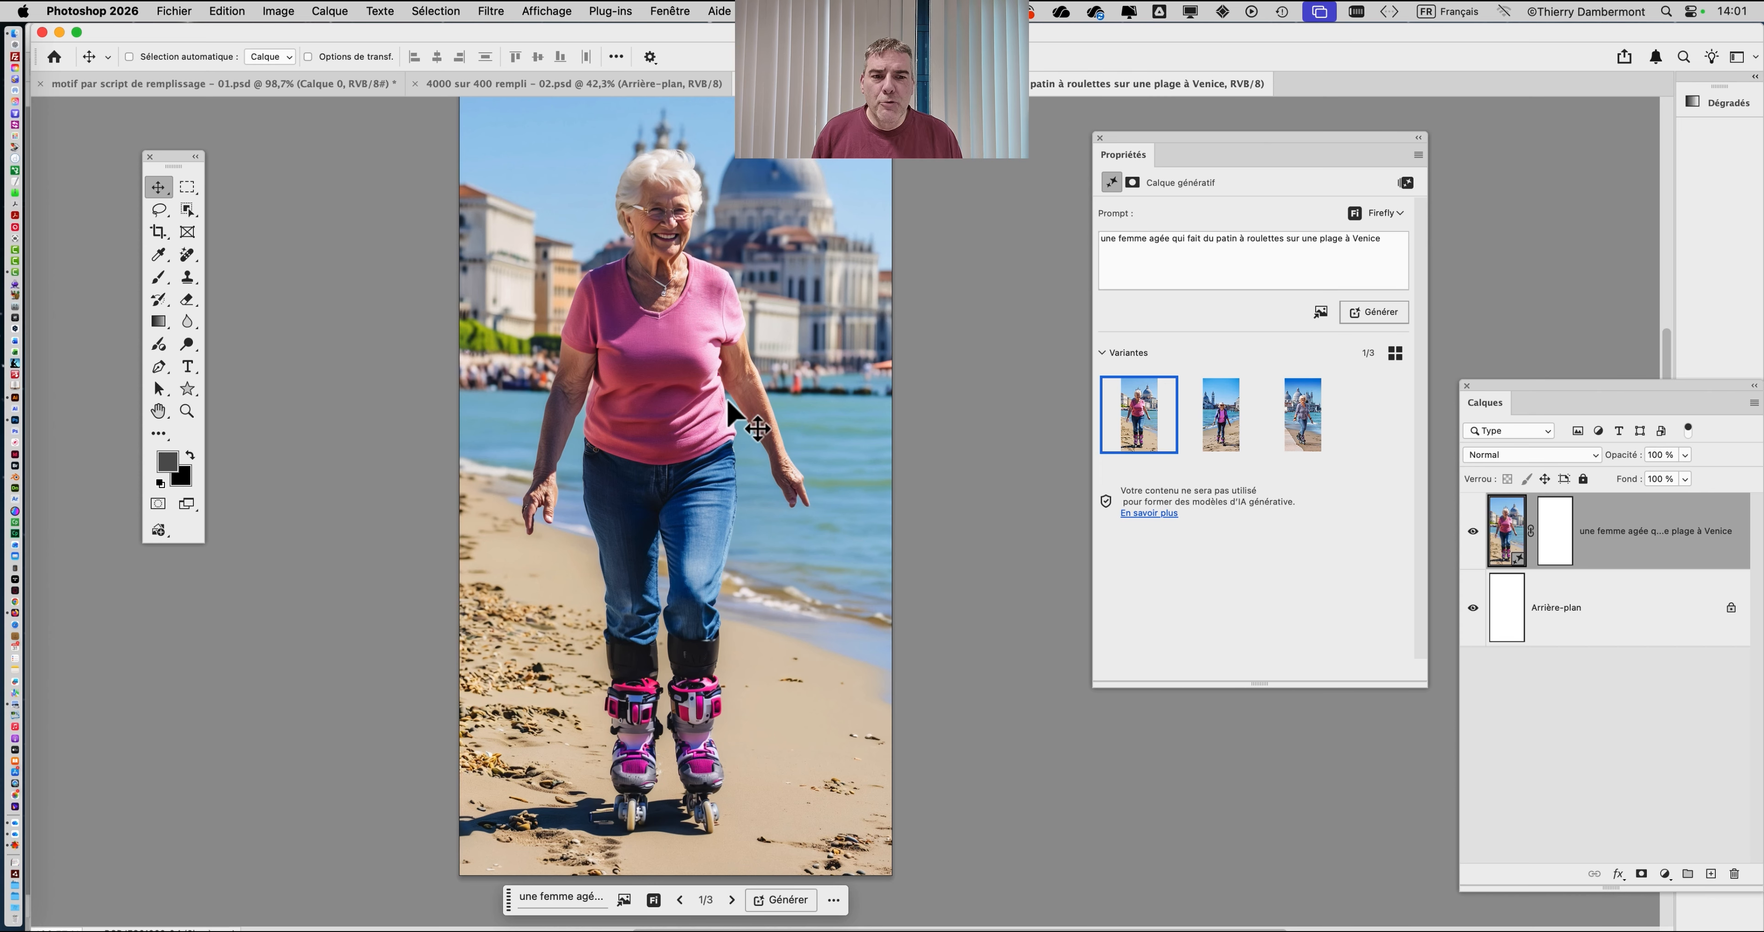
View the rasterization options available for the generative layer, then dismiss them without applying any.
mouse_move(1232, 422)
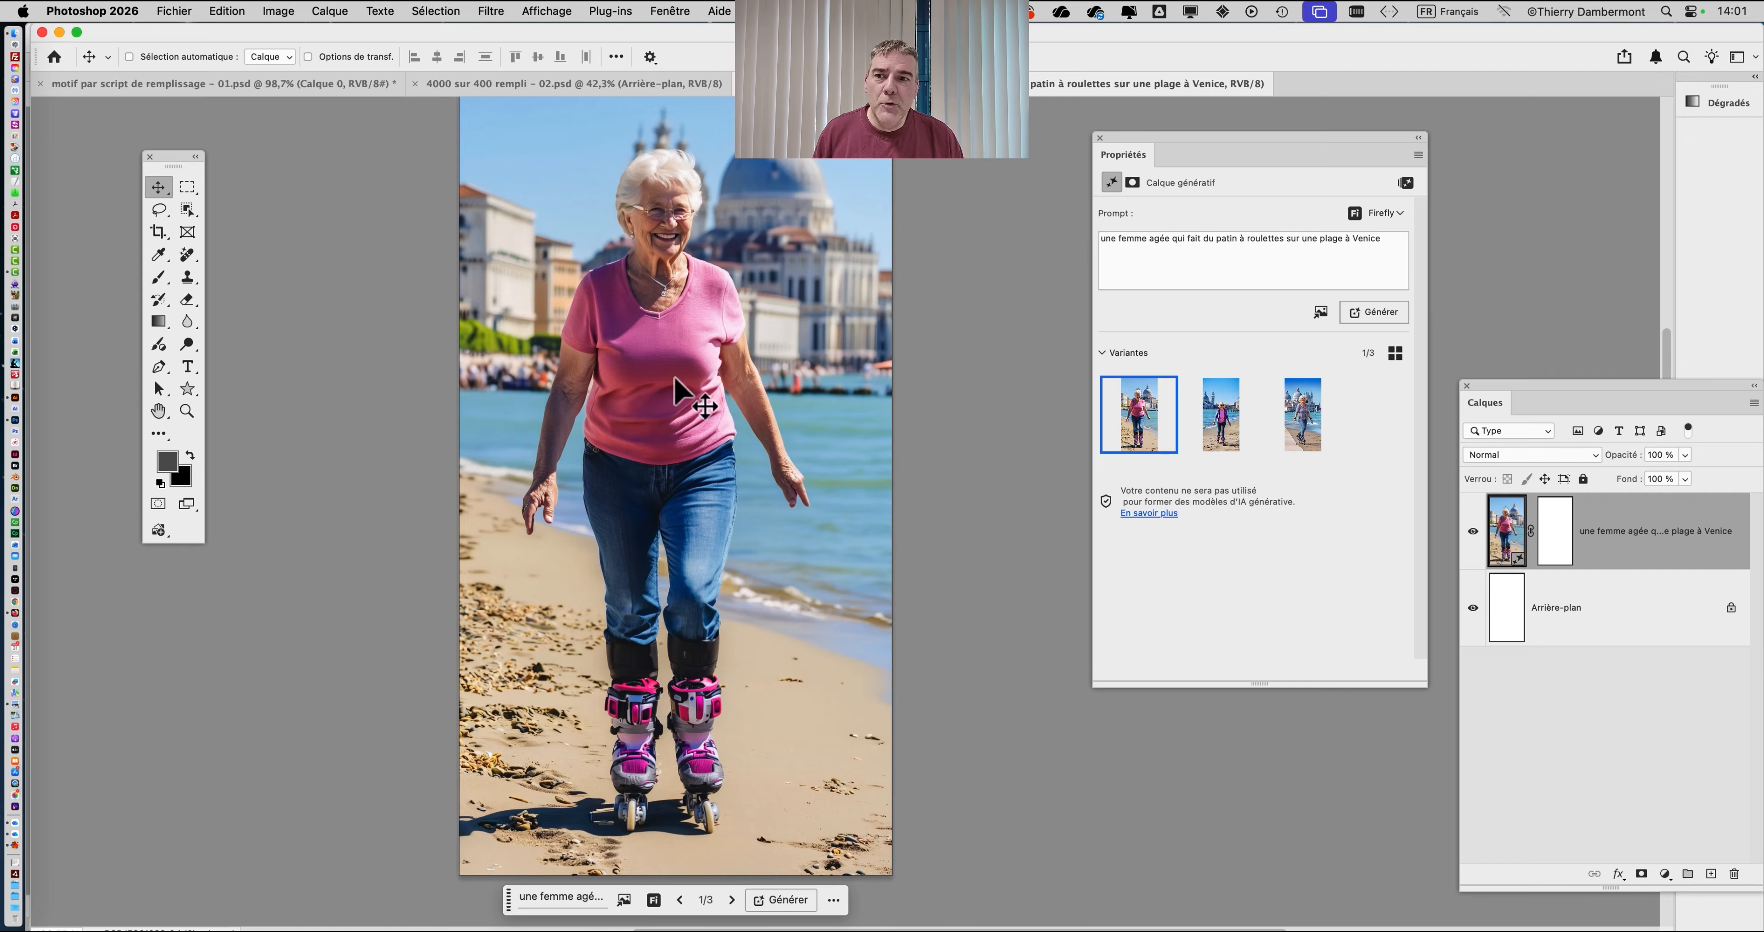
left_click(330, 11)
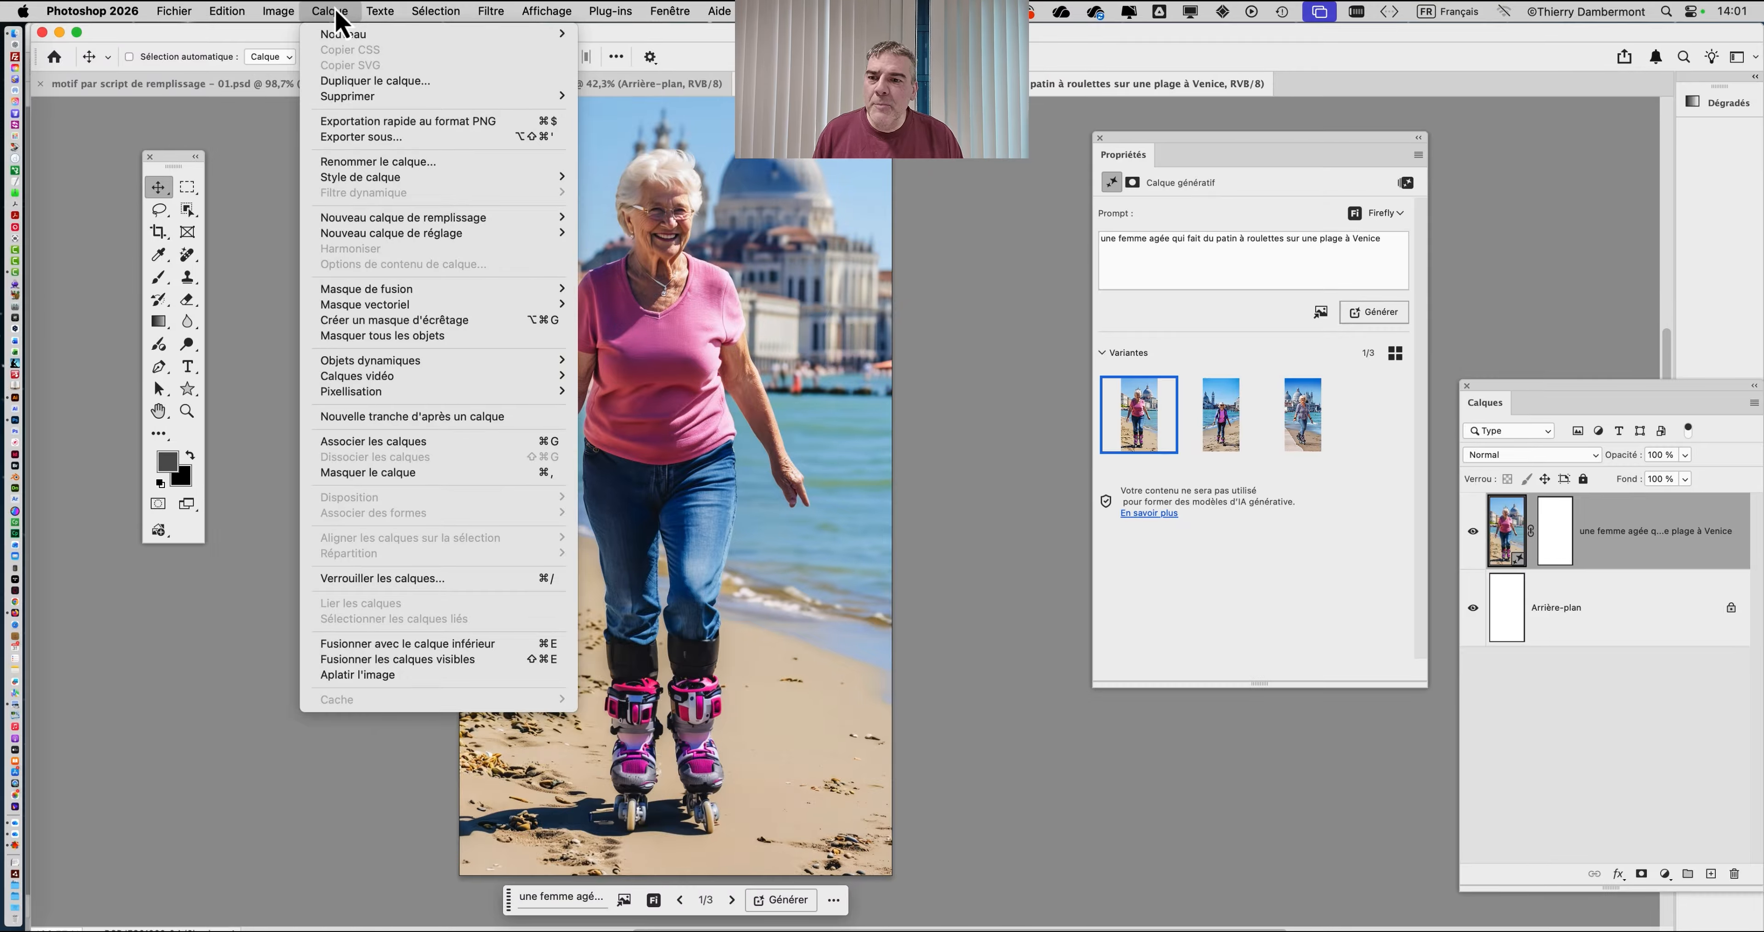
mouse_move(361, 403)
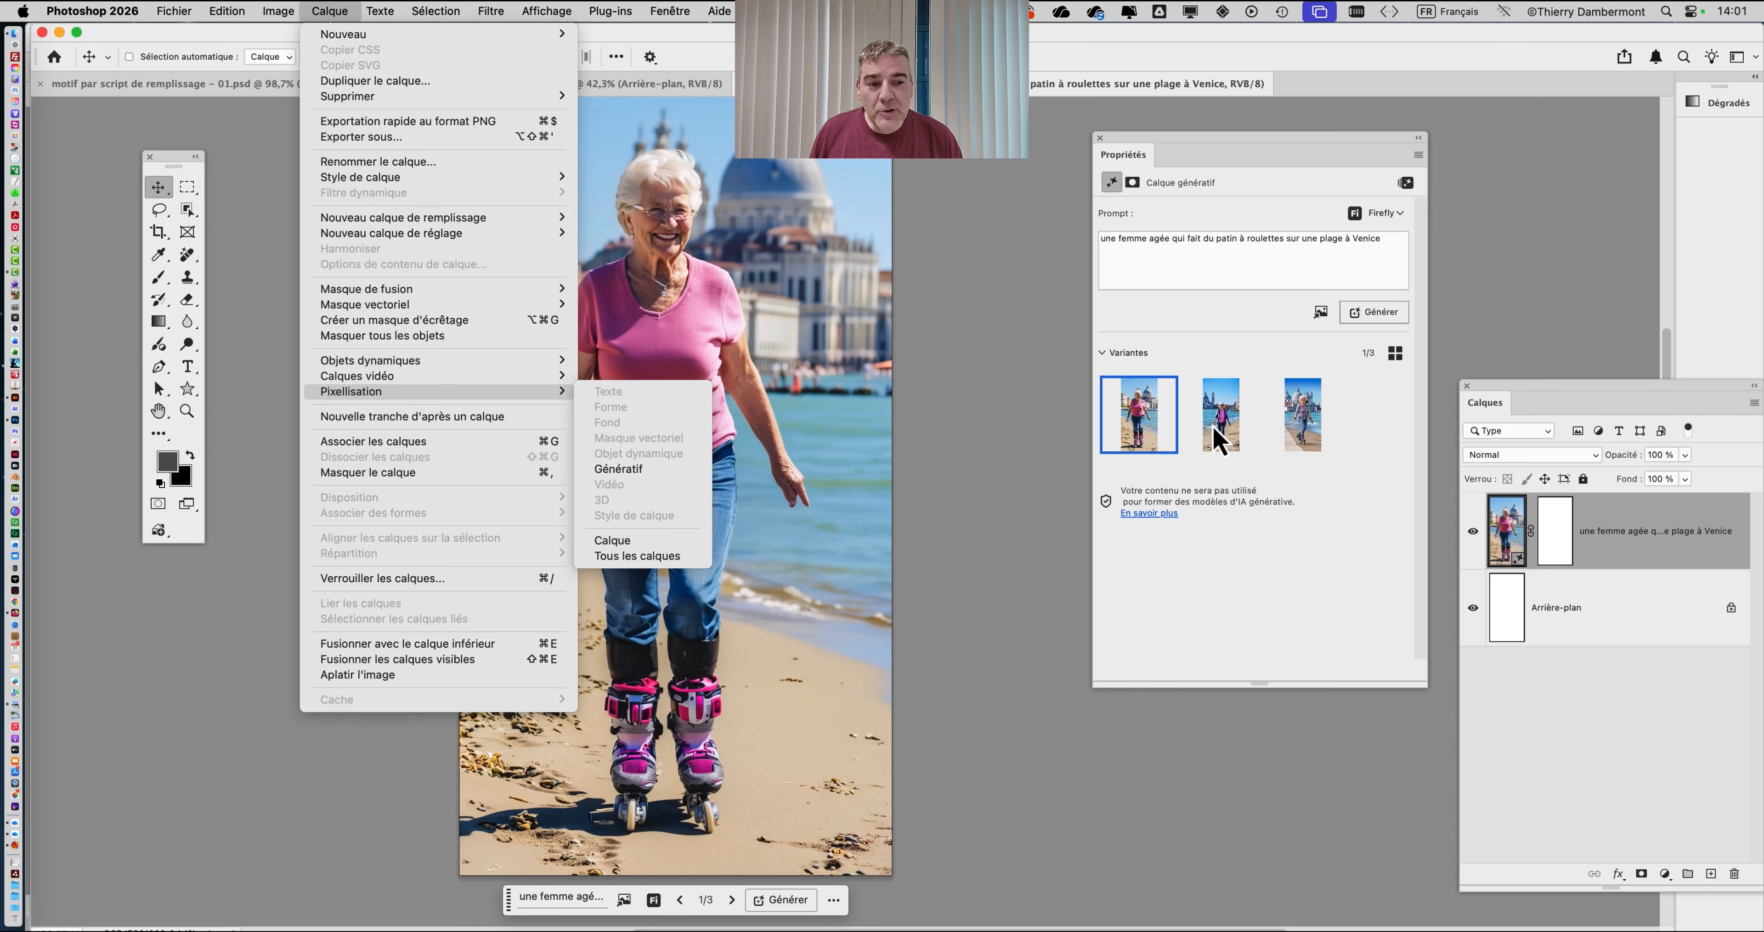
left_click(1291, 602)
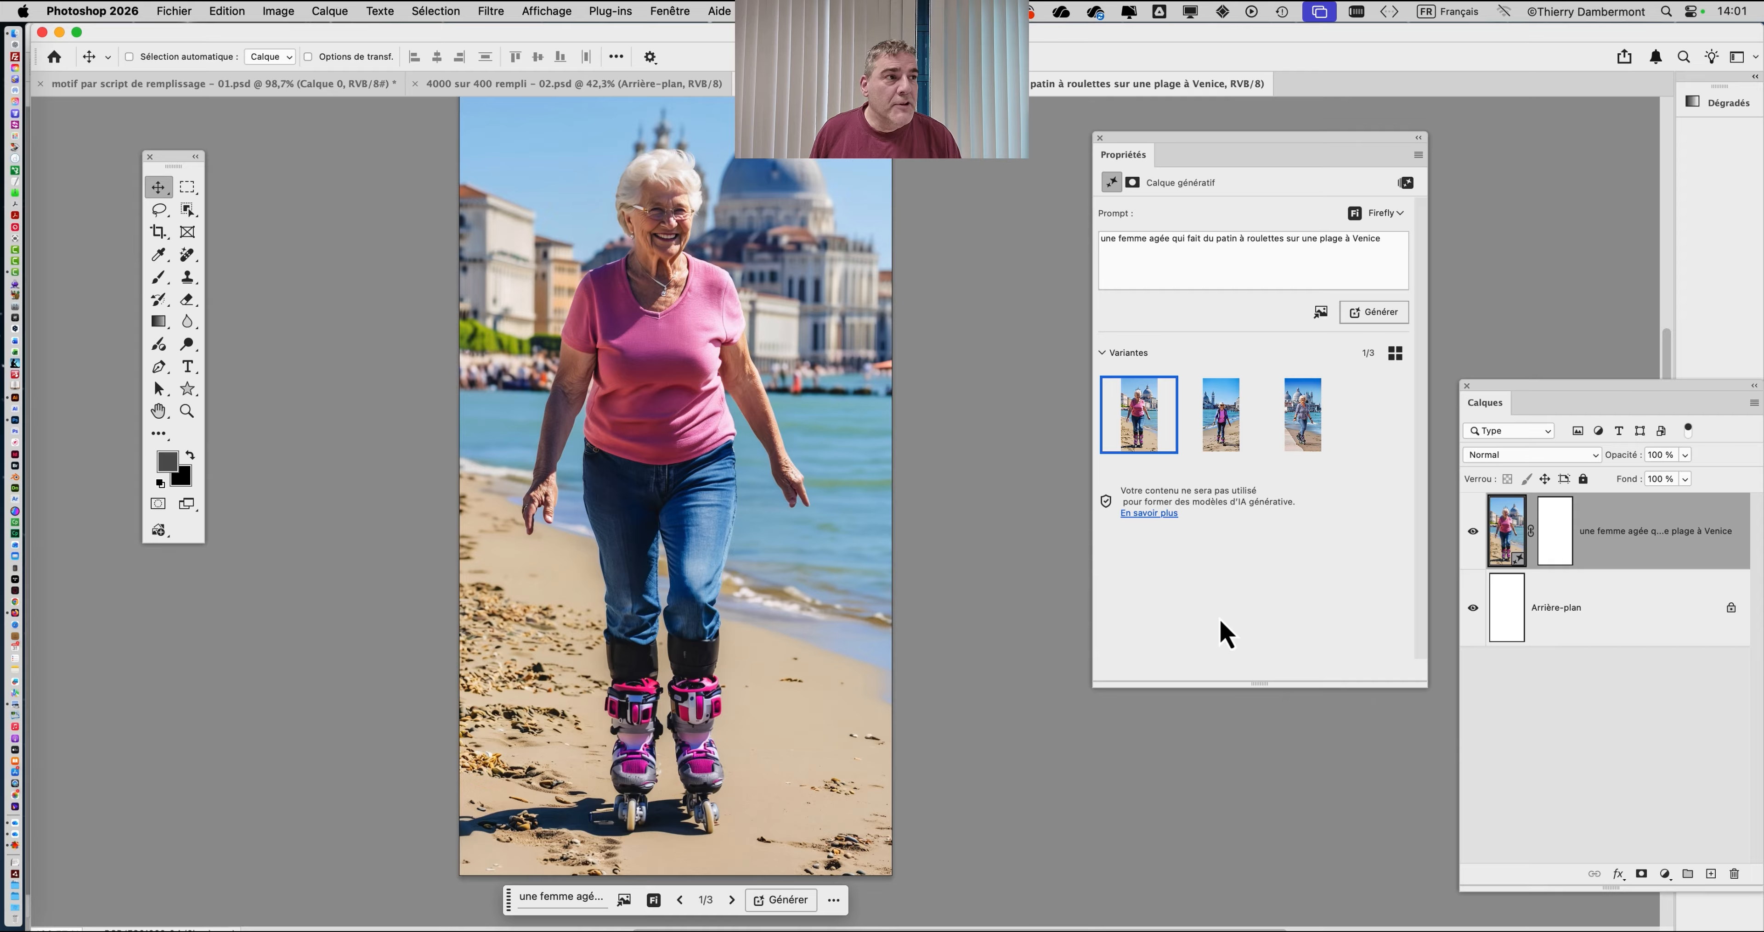
Select the woman automatically as the subject, and place the Layers and Properties panels side by side beside the image.
left_click(433, 24)
left_click(446, 209)
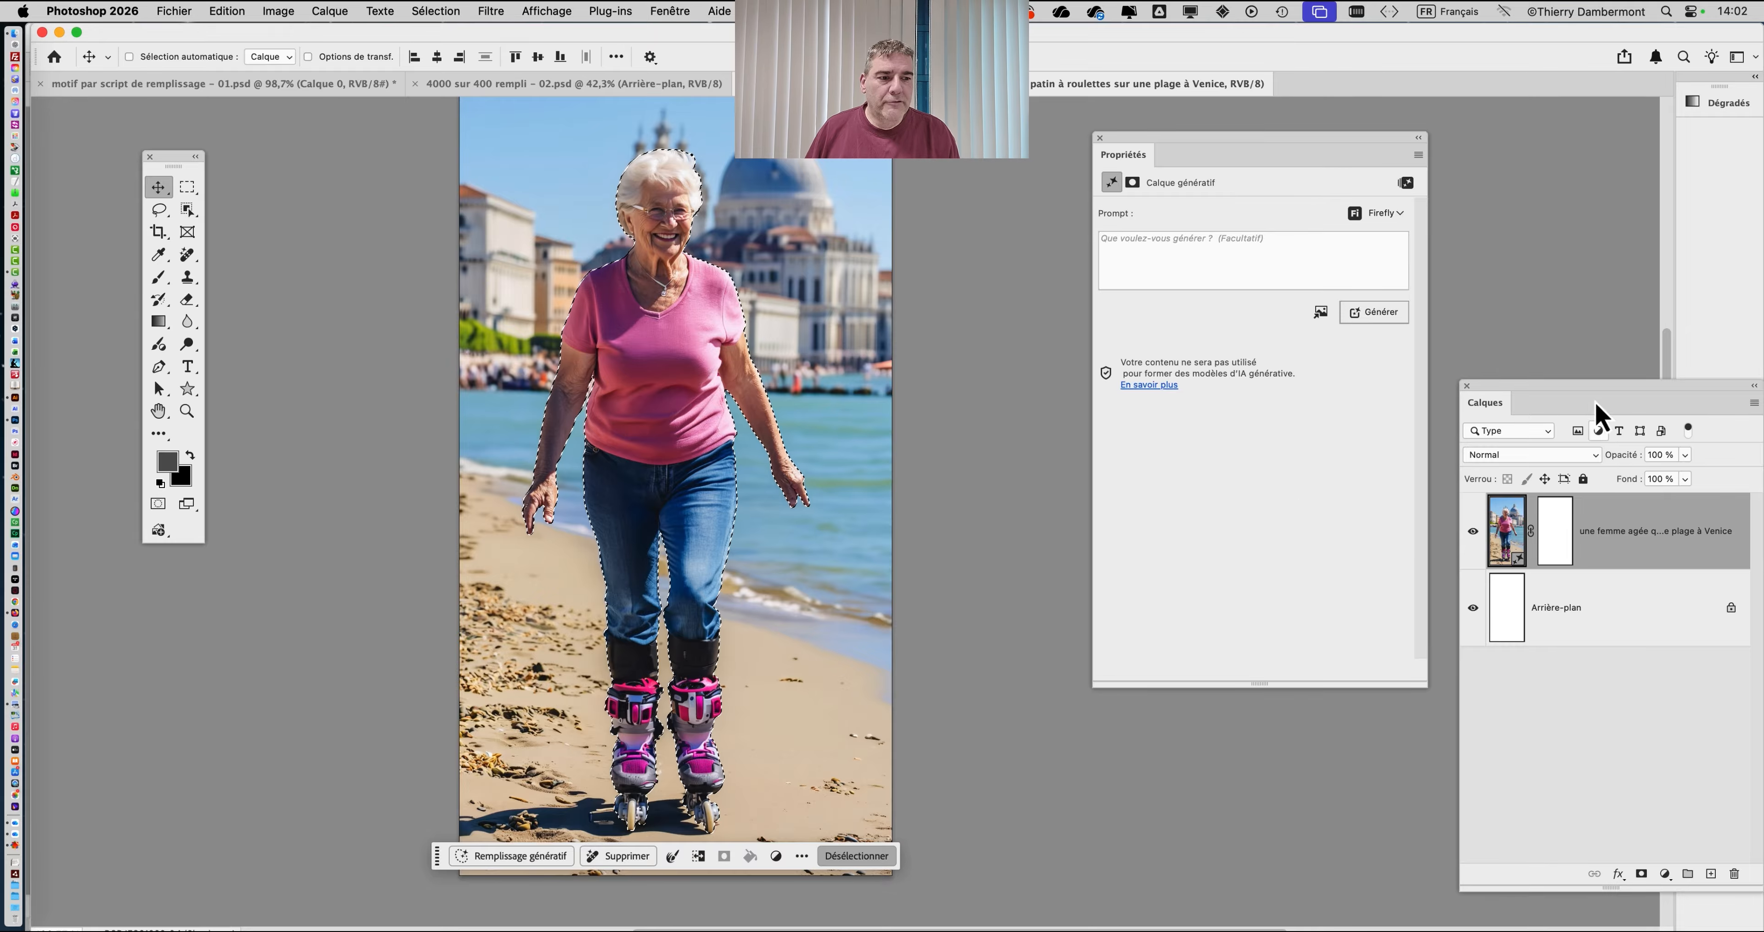
left_click_drag(1521, 398, 886, 296)
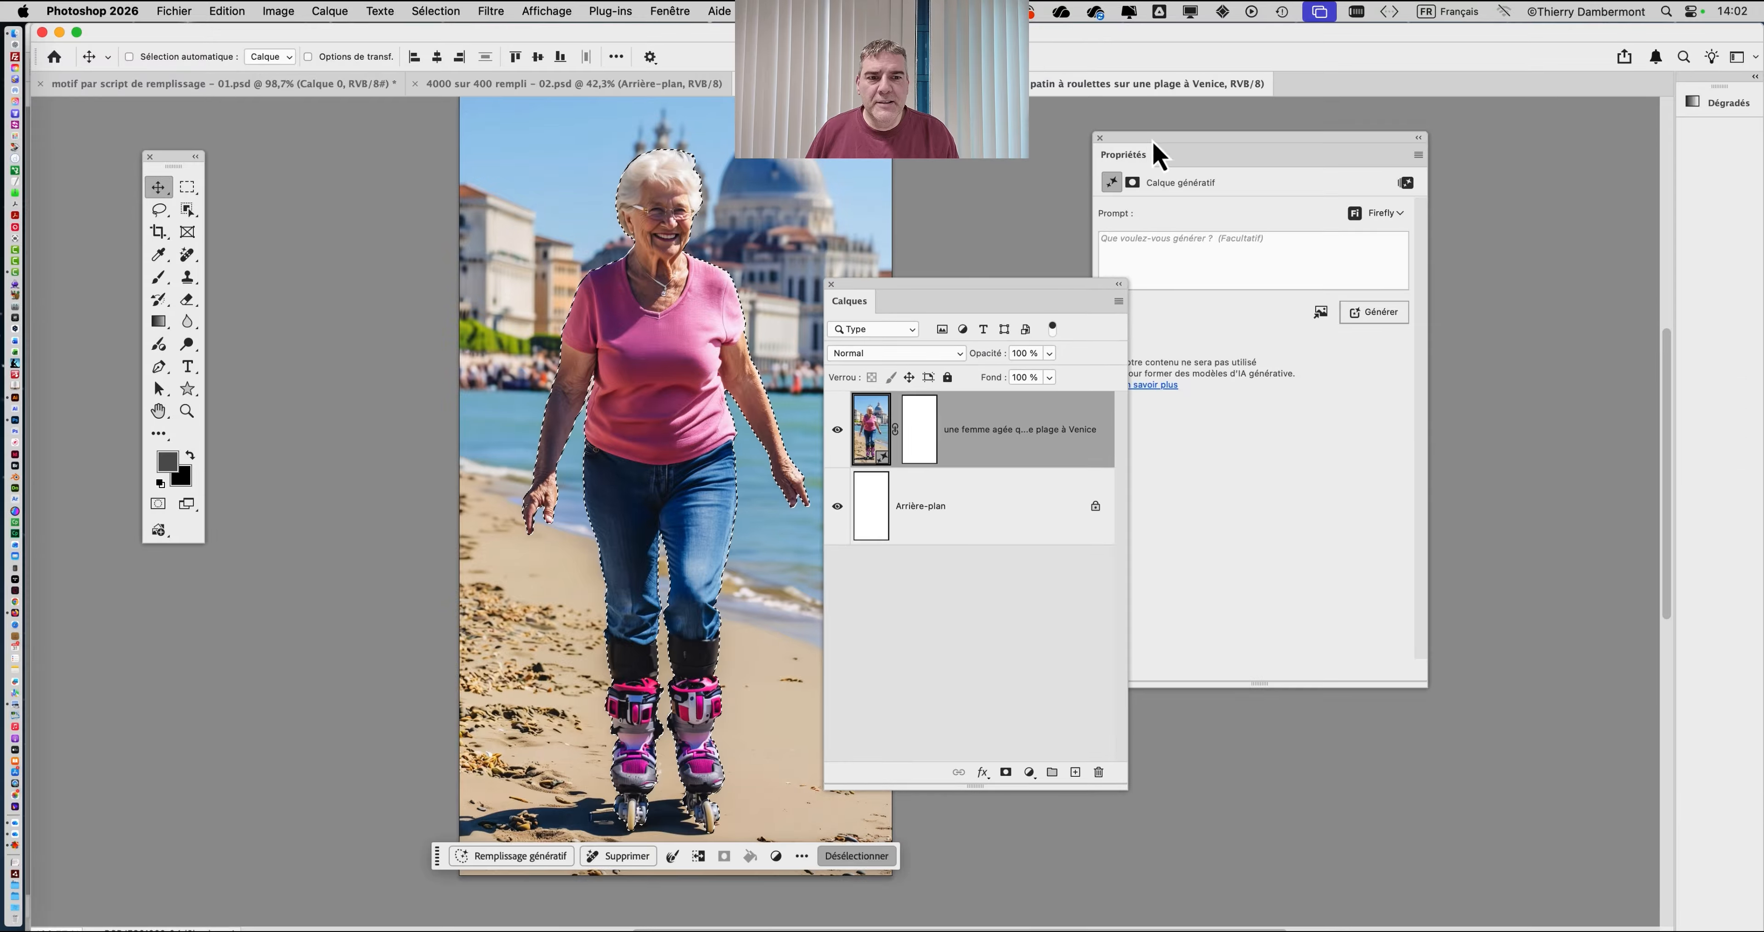
left_click_drag(1137, 157, 1400, 153)
left_click_drag(969, 295, 1129, 178)
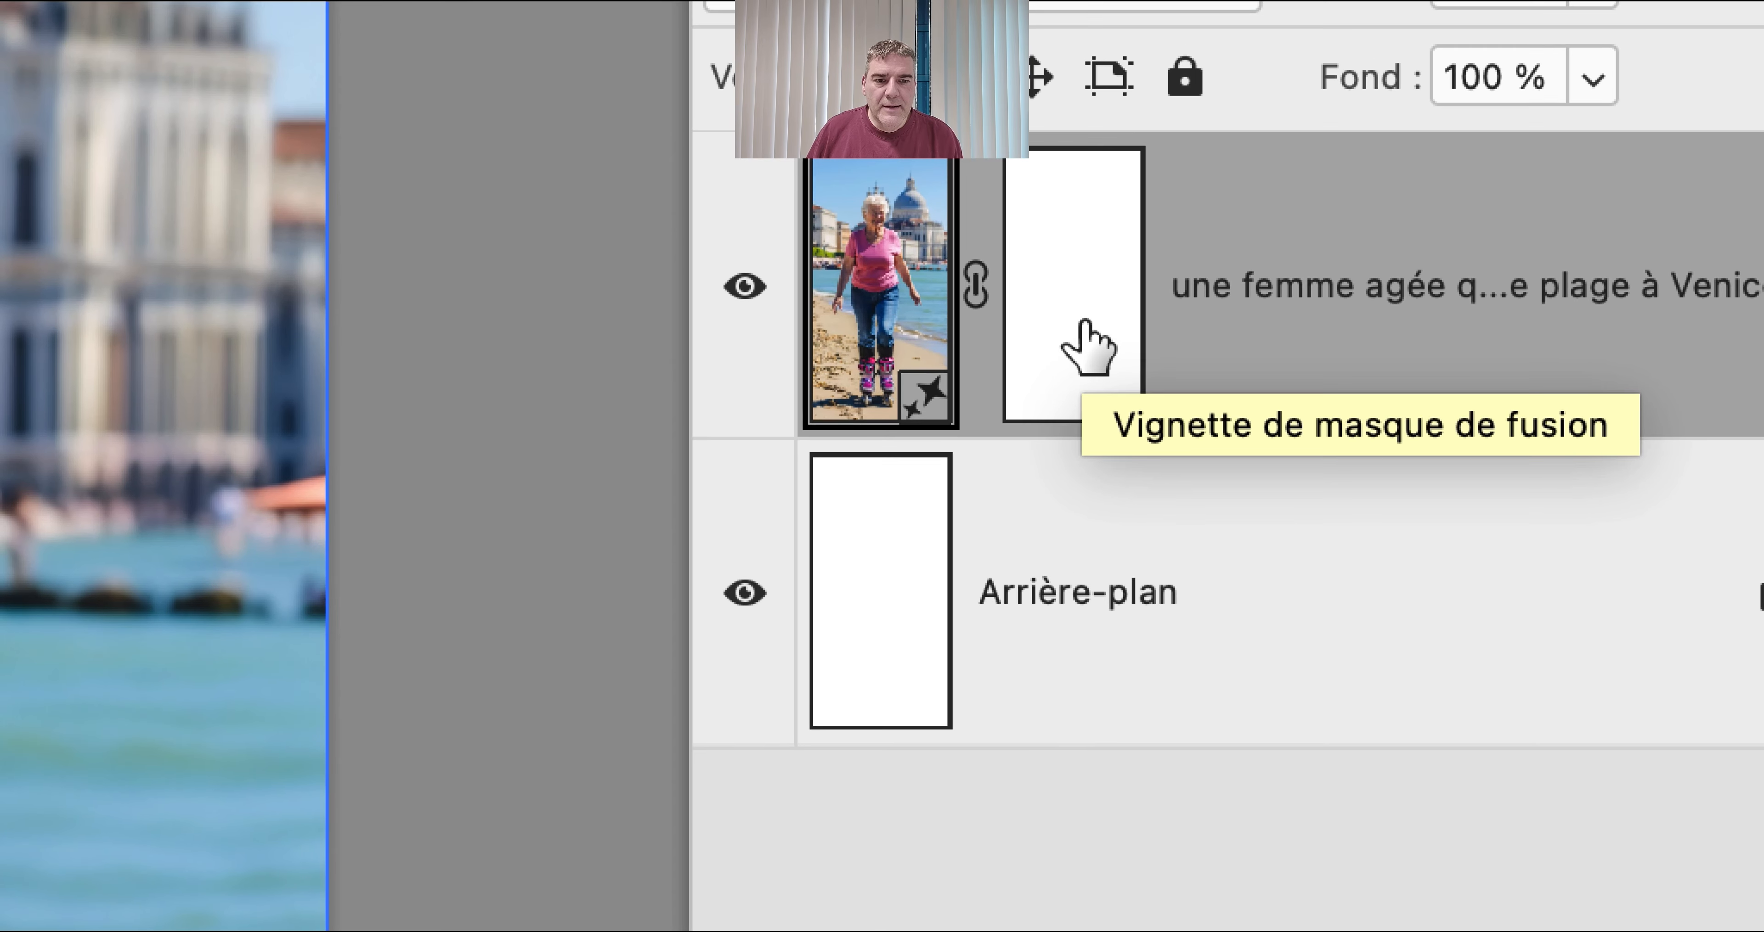
Delete the blank white layer mask from the generative layer and shrink the Layers panel.
left_click(1085, 335)
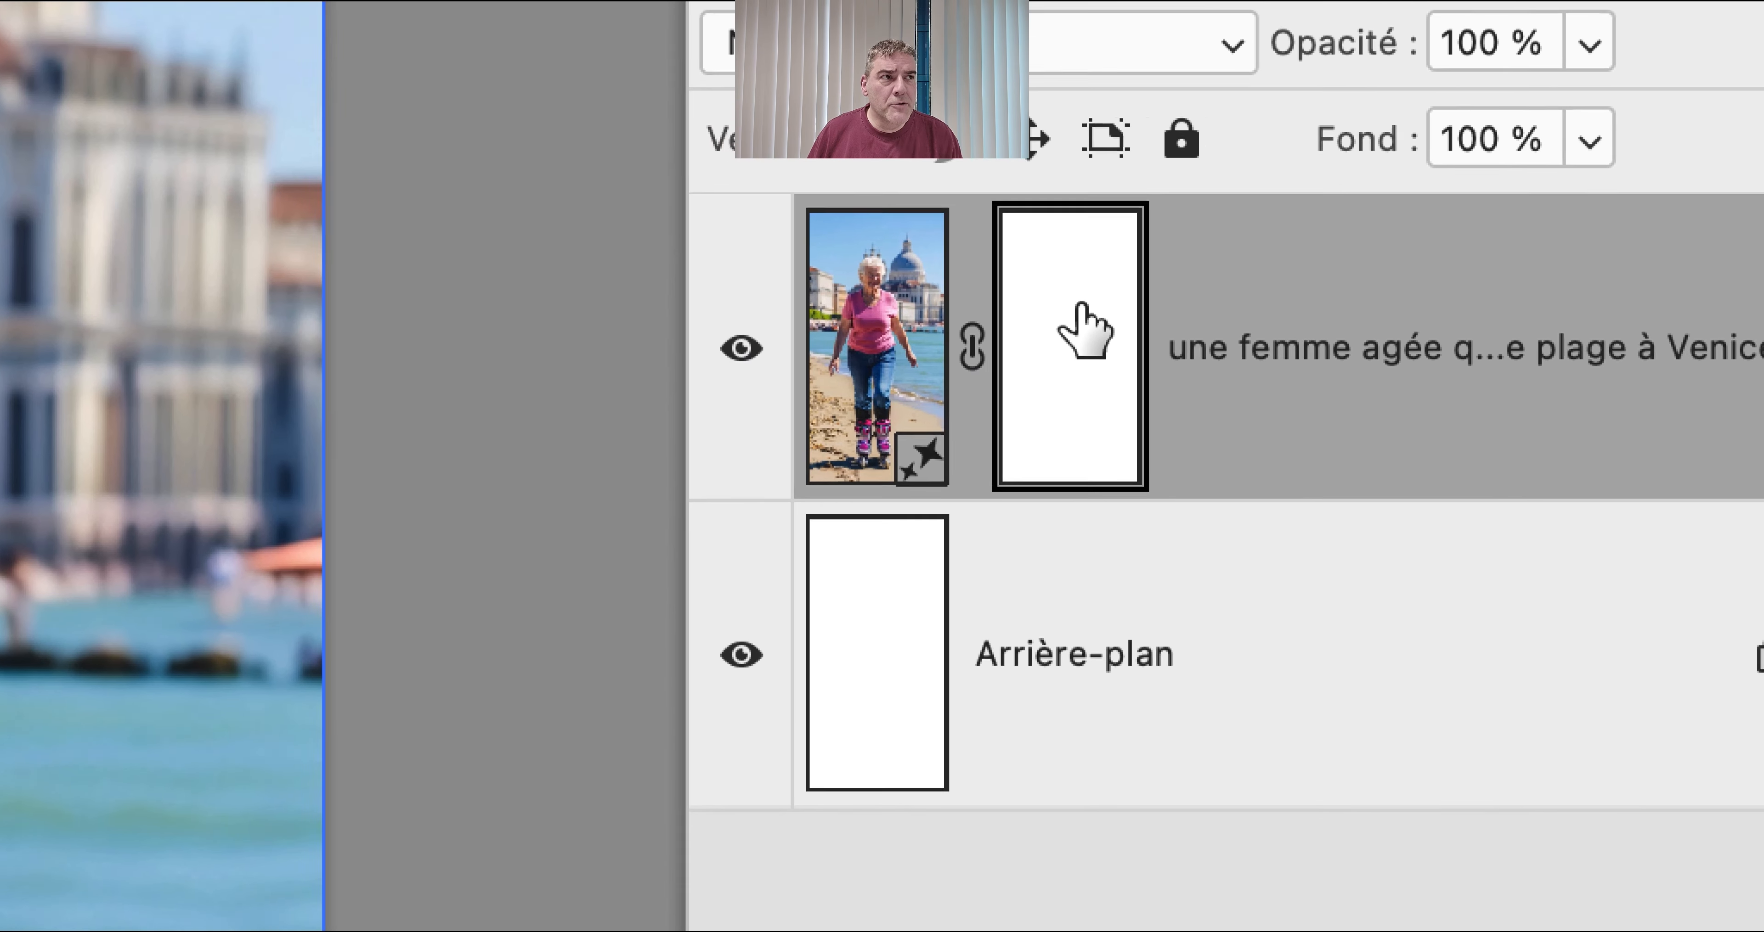
left_click_drag(784, 357, 1037, 604)
left_click_drag(1135, 378, 1220, 593)
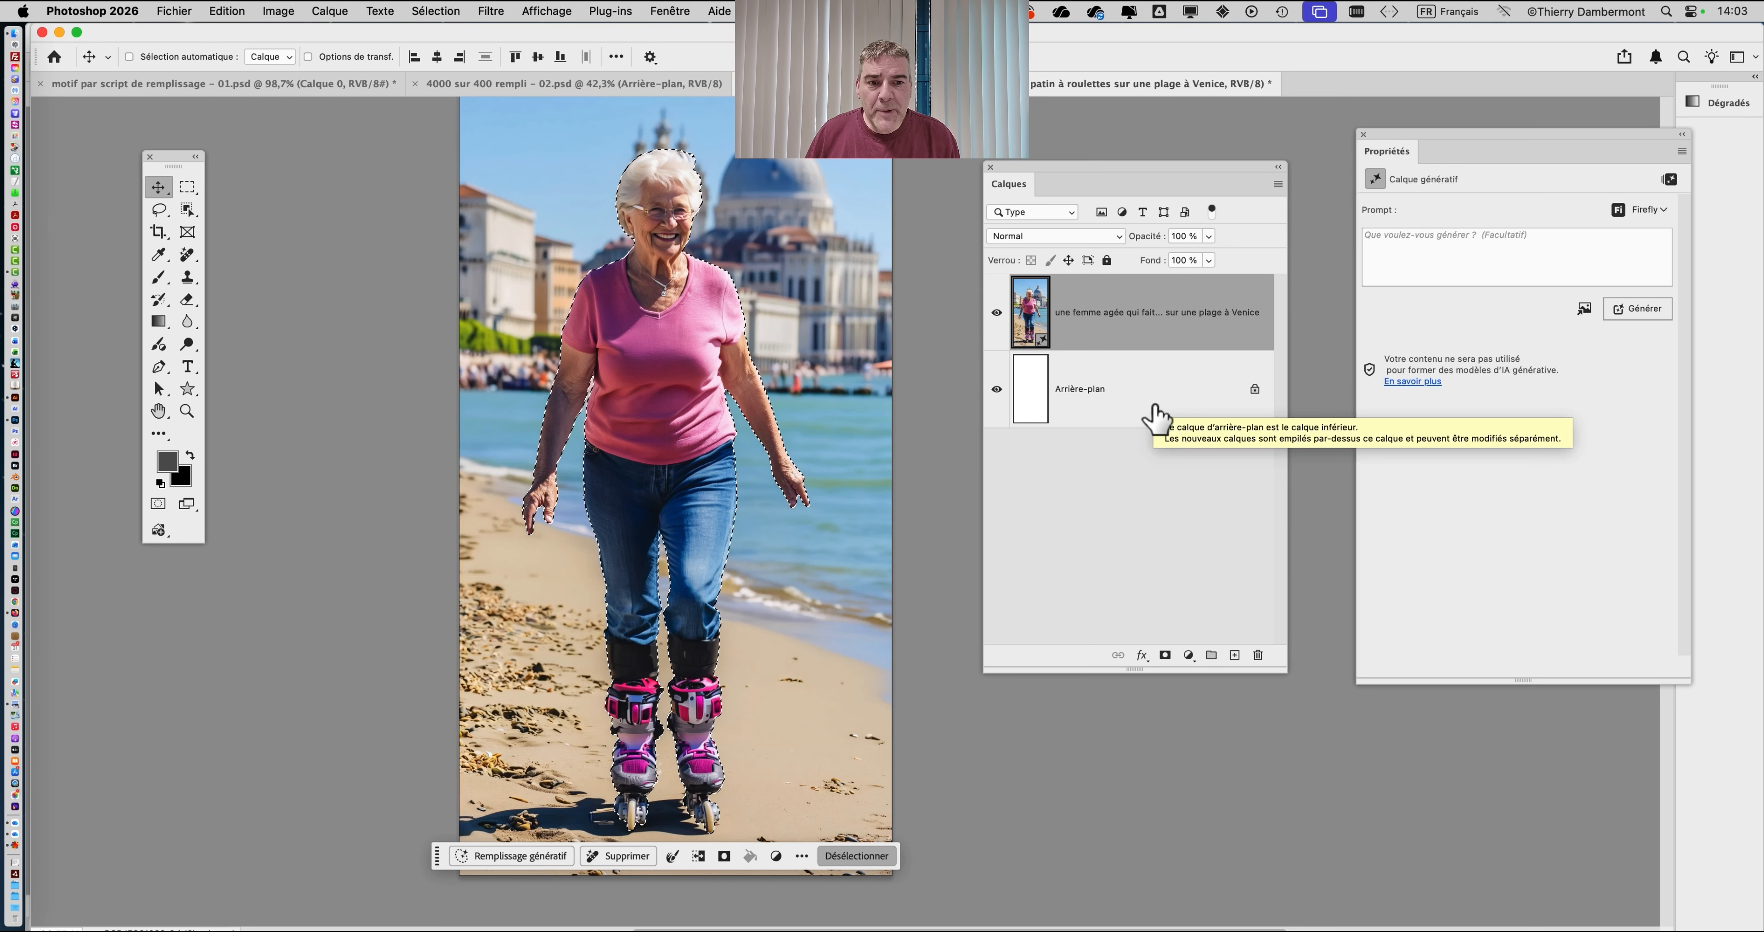
left_click_drag(1273, 663, 1234, 527)
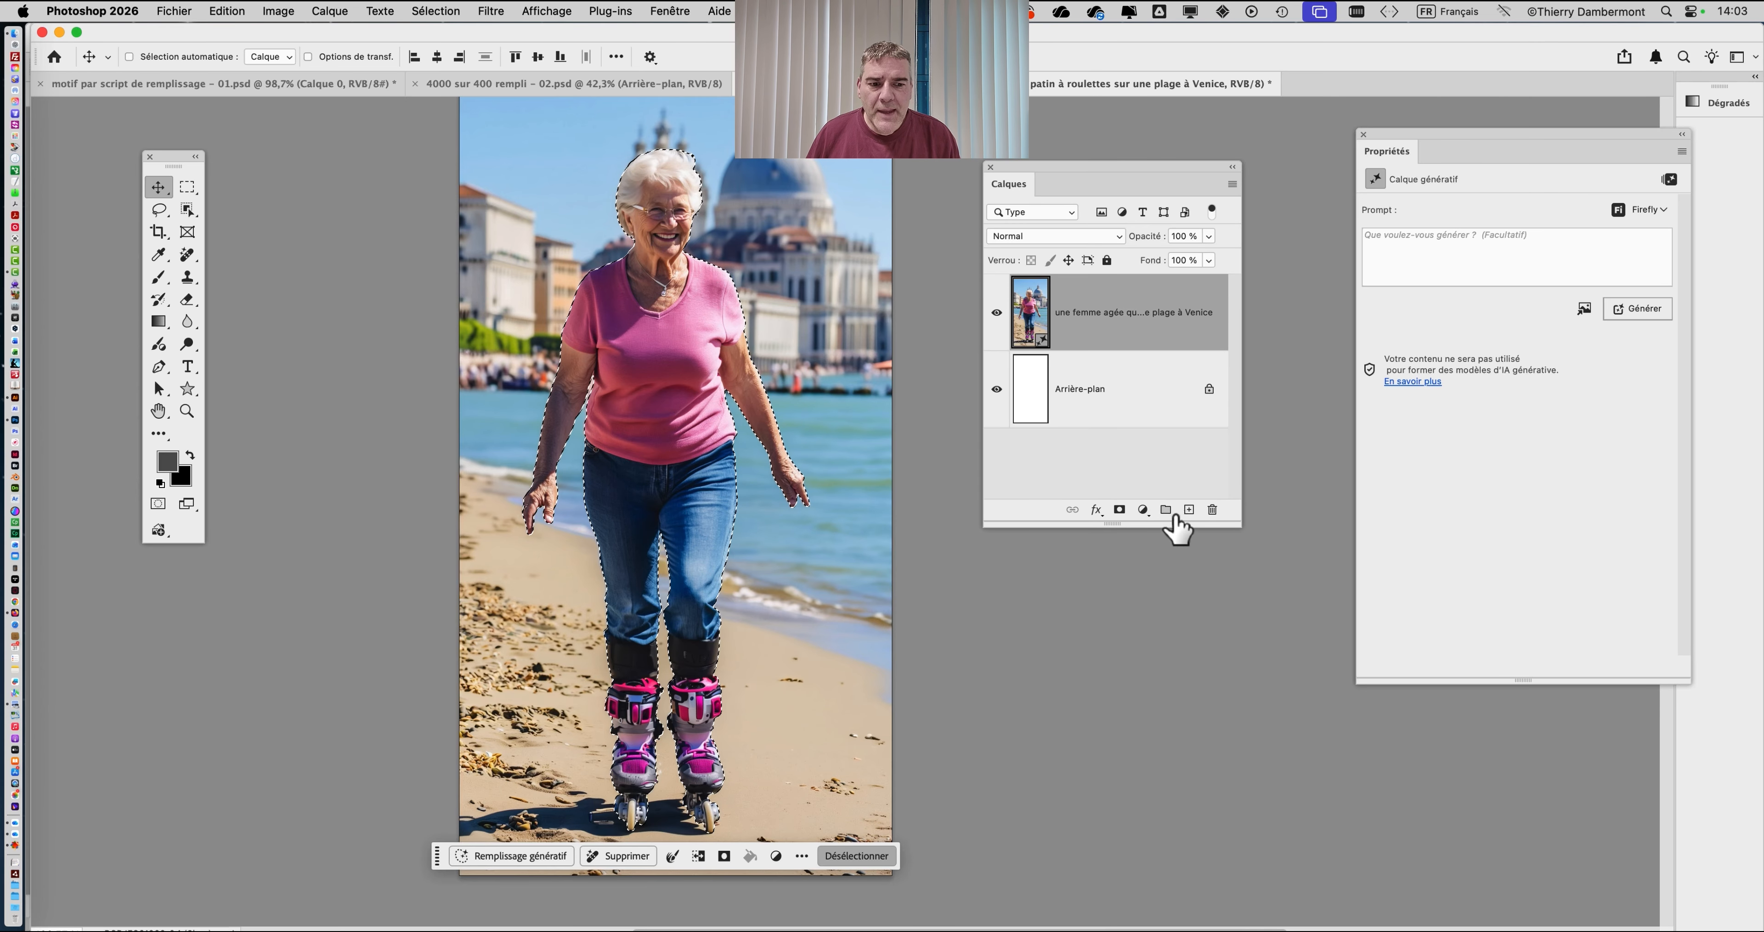
Add a layer mask from the selection to isolate the woman, and hide the Arrière-plan layer.
key("super")
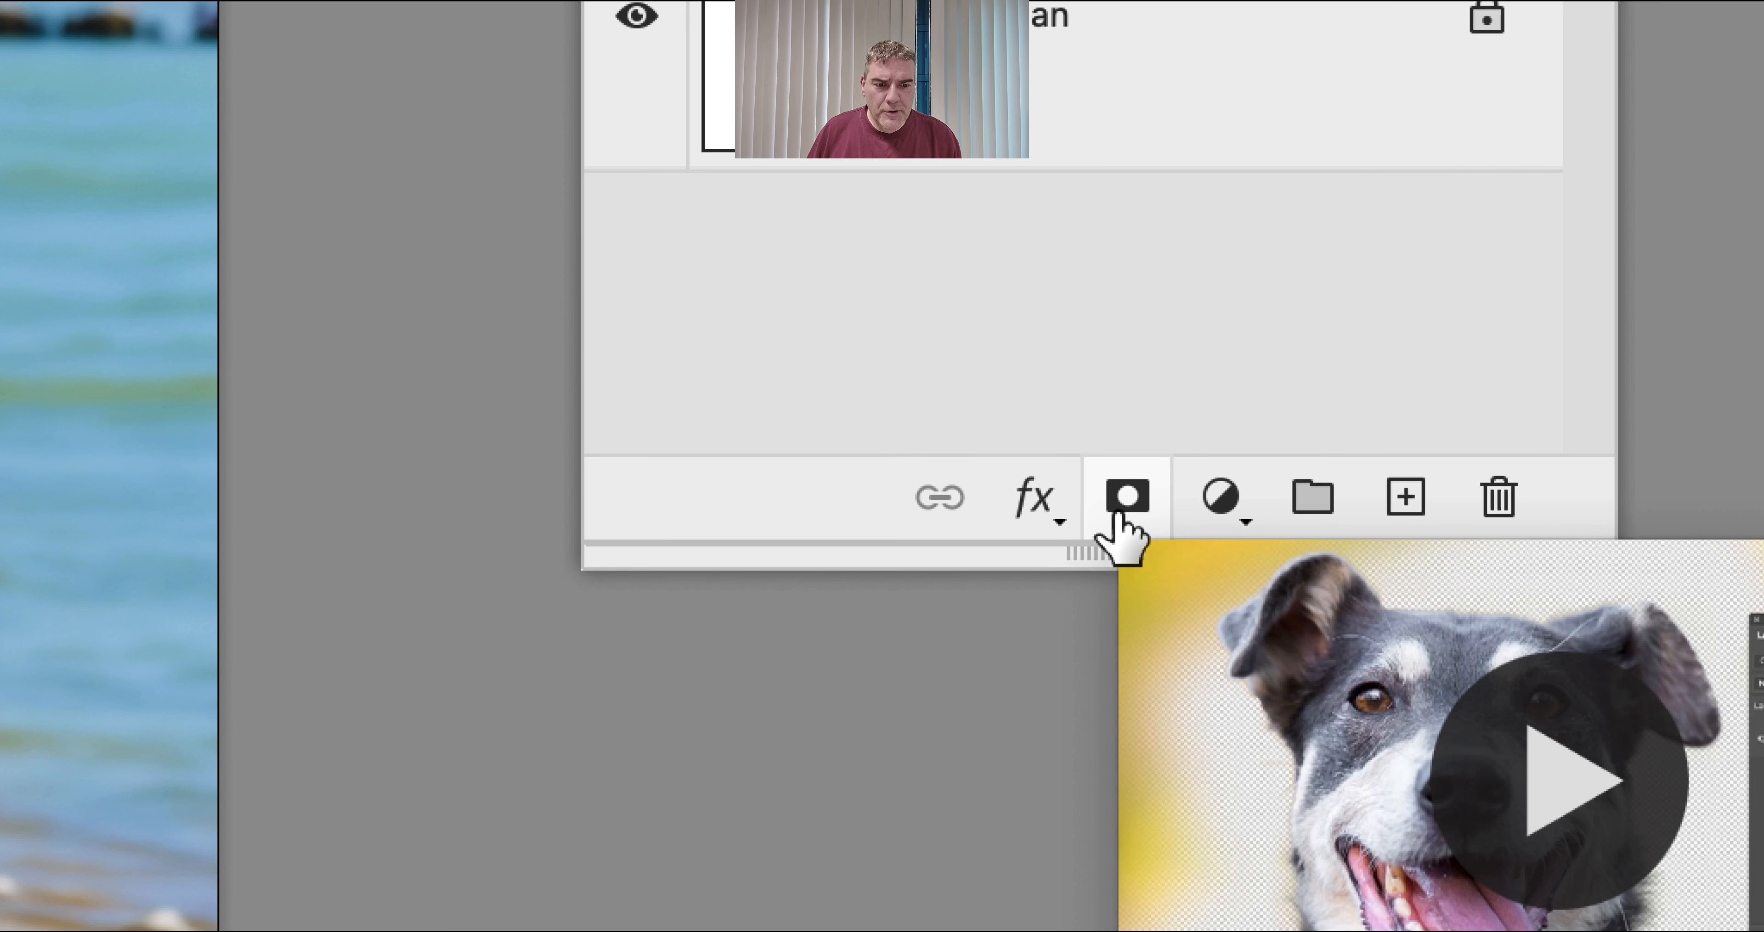
left_click(1116, 517)
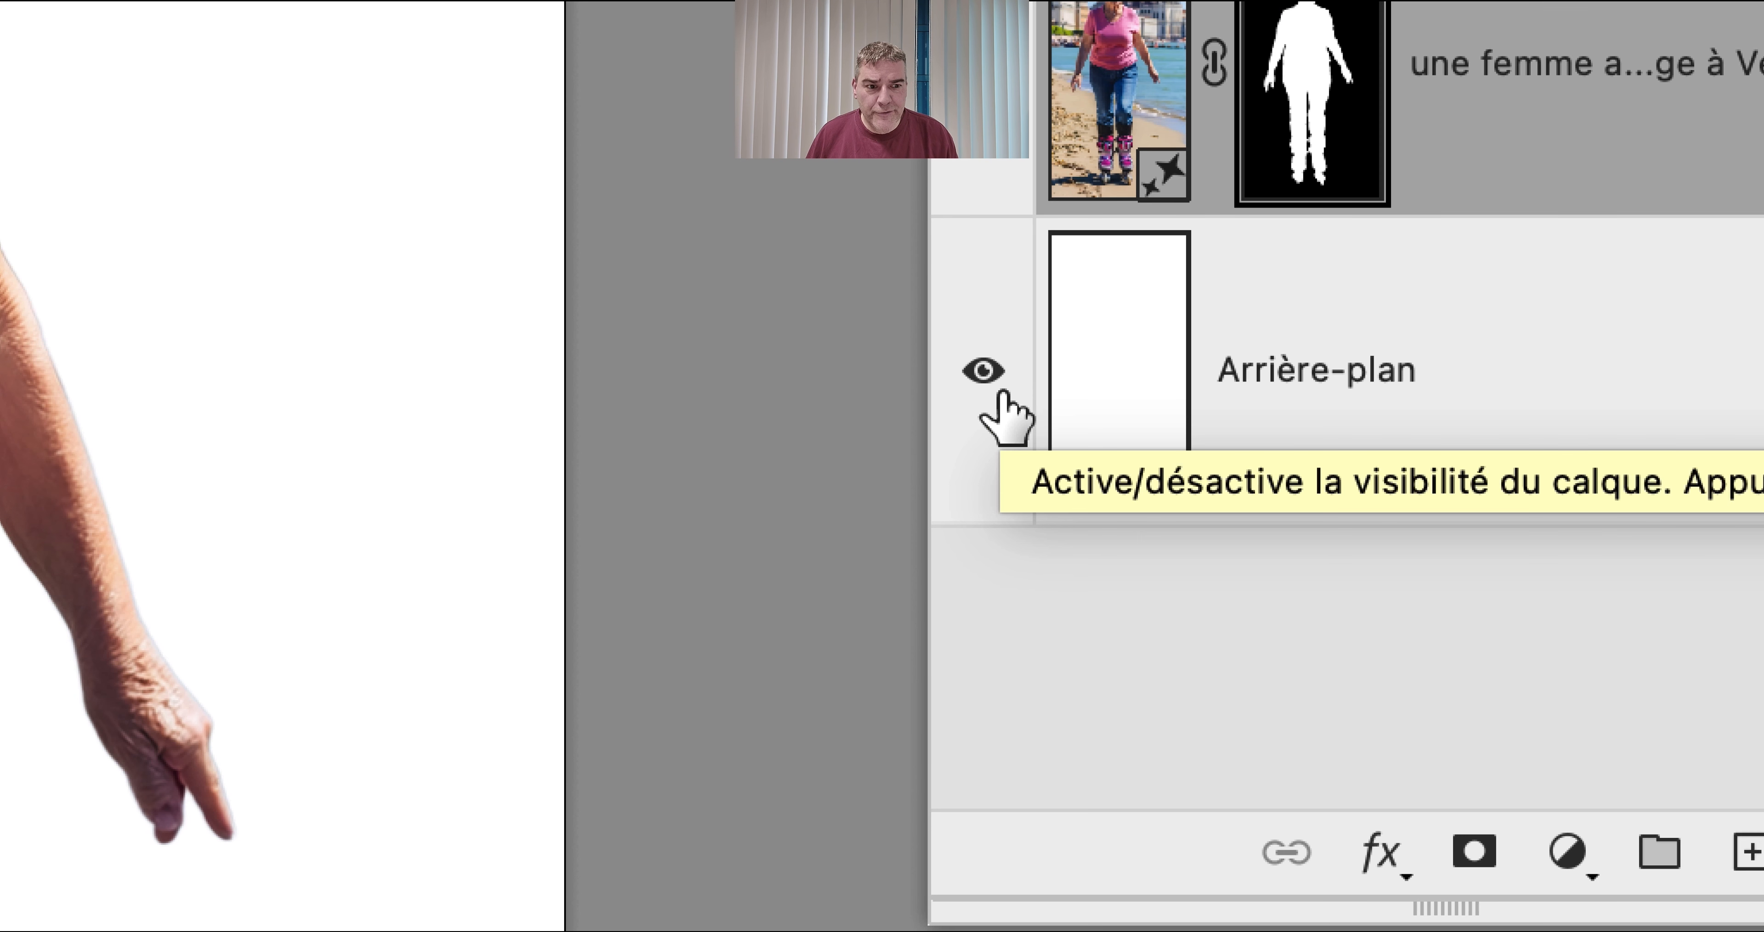
left_click(1000, 395)
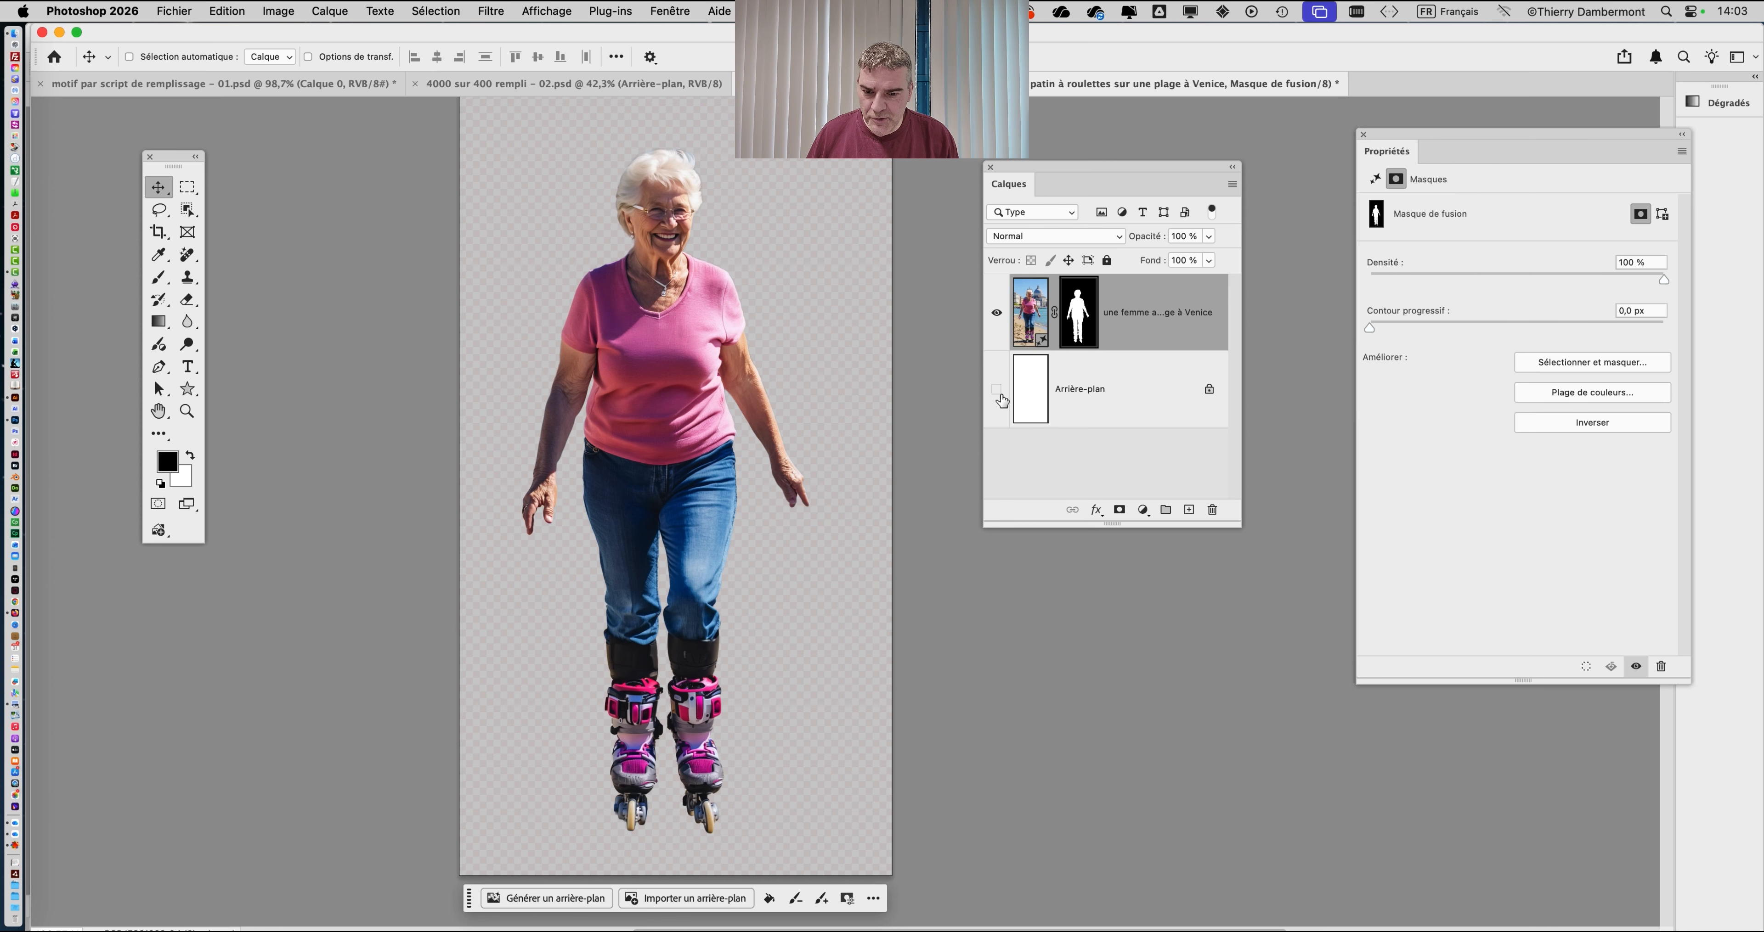
Save the masked cutout as a separate Photoshop file in the same folder.
left_click(170, 11)
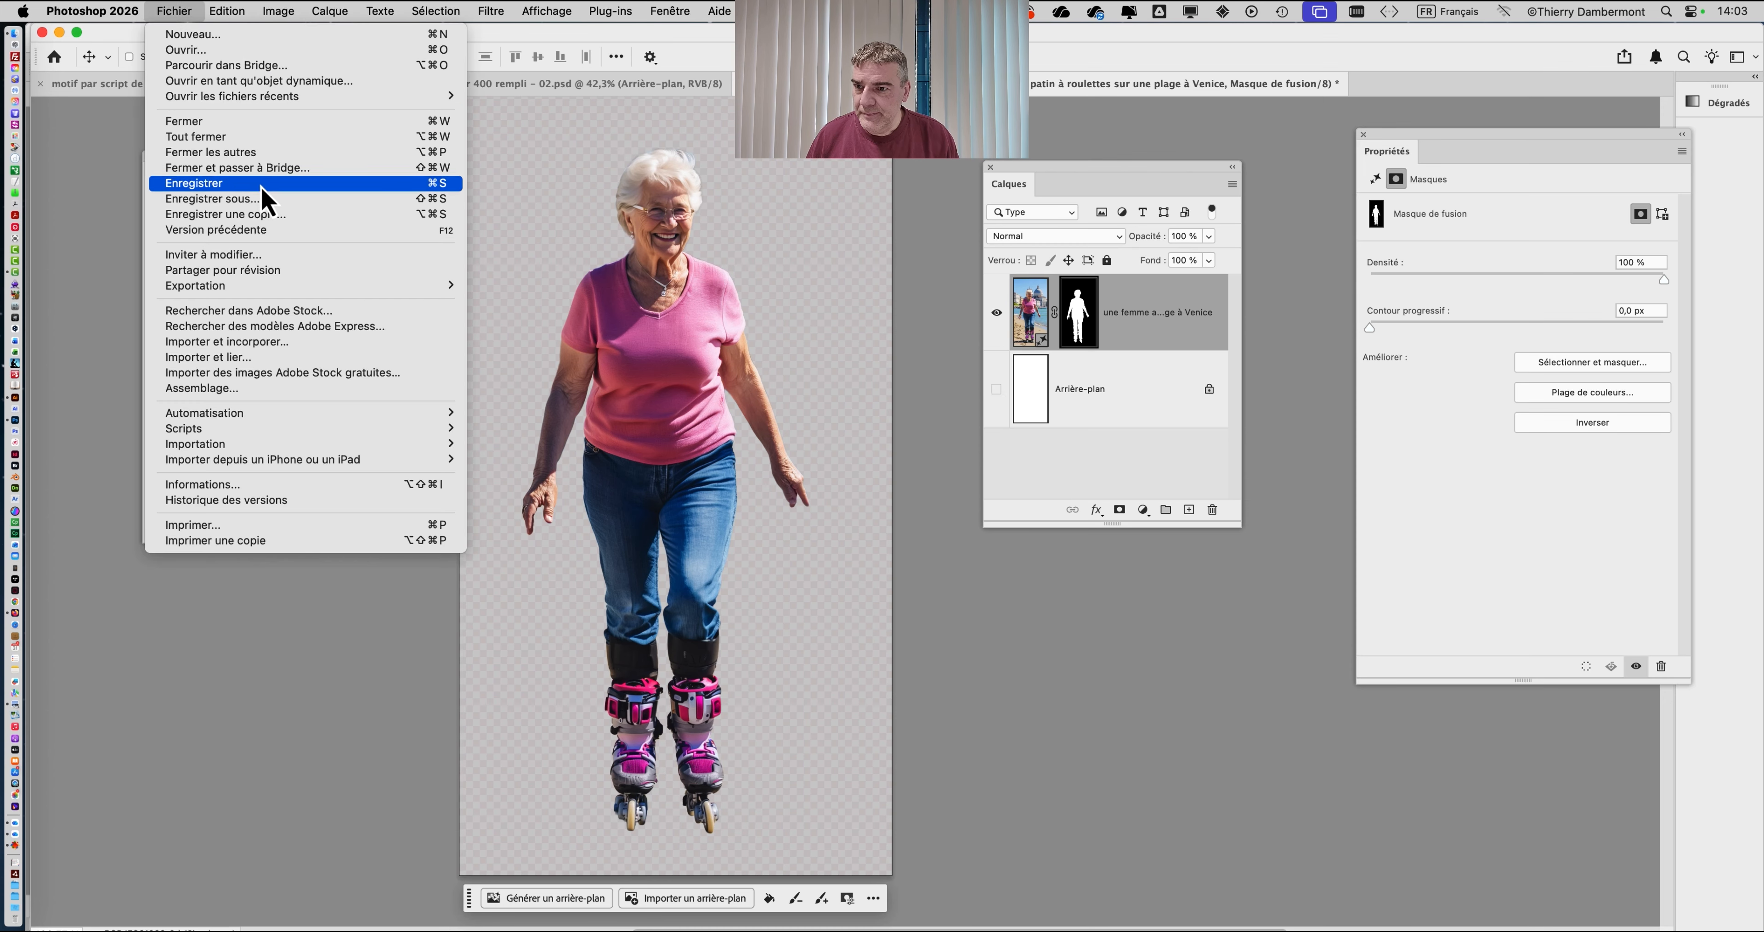
left_click(267, 201)
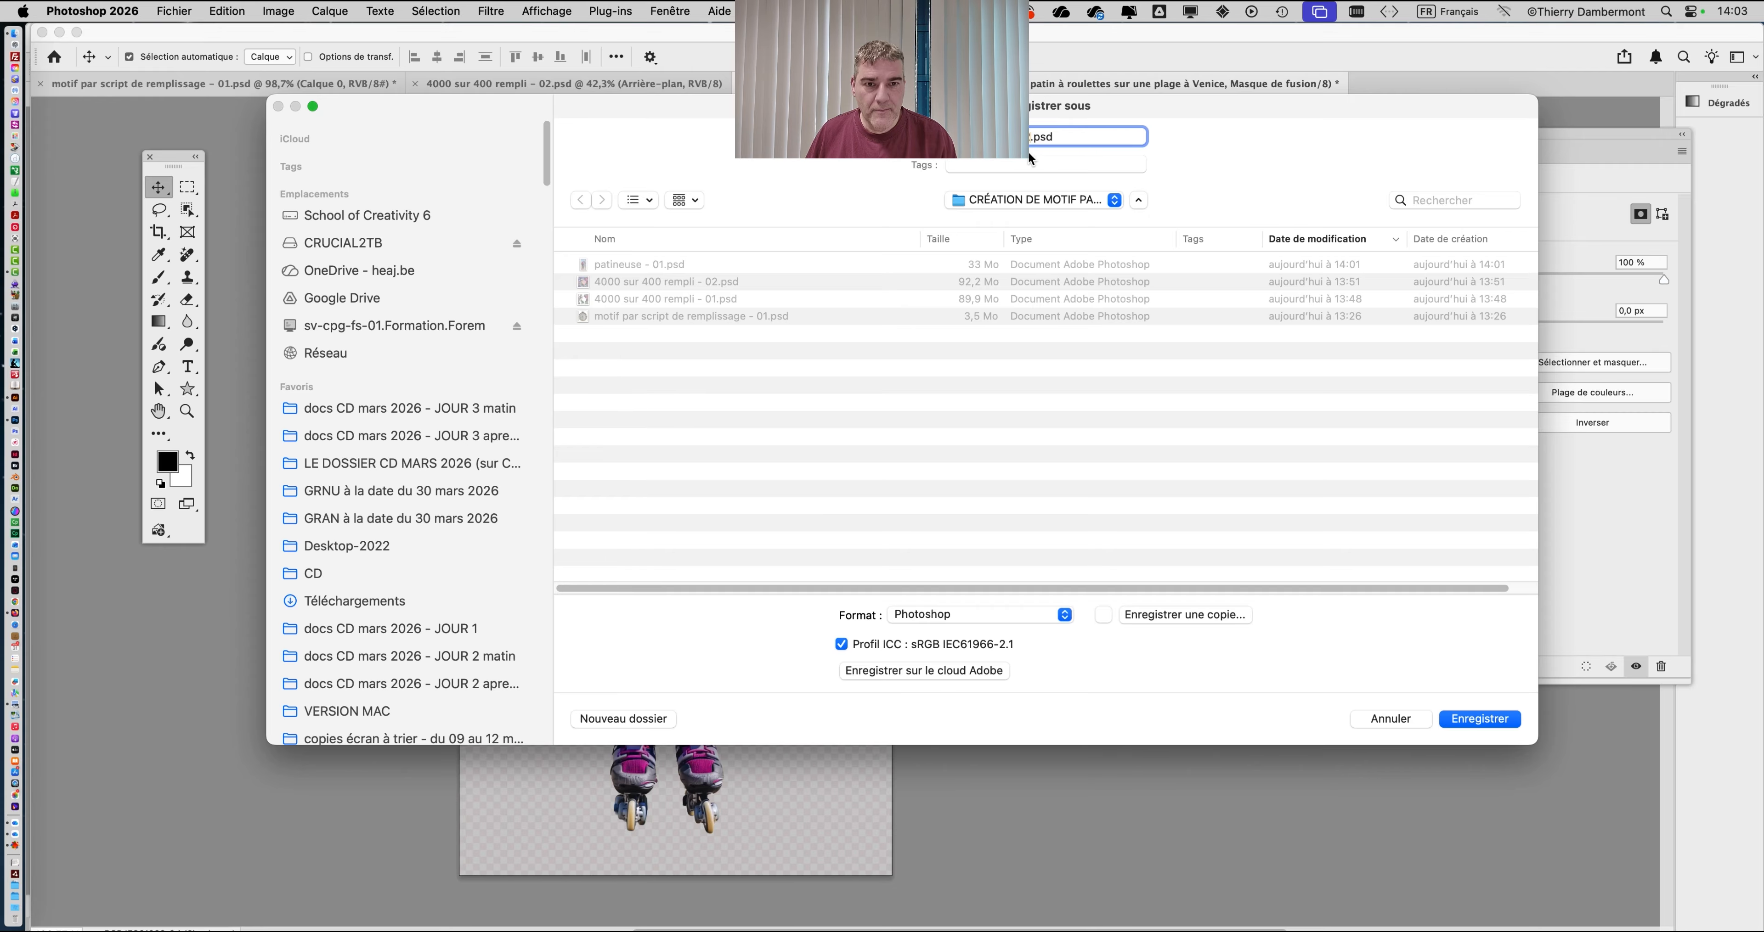
left_click(1479, 719)
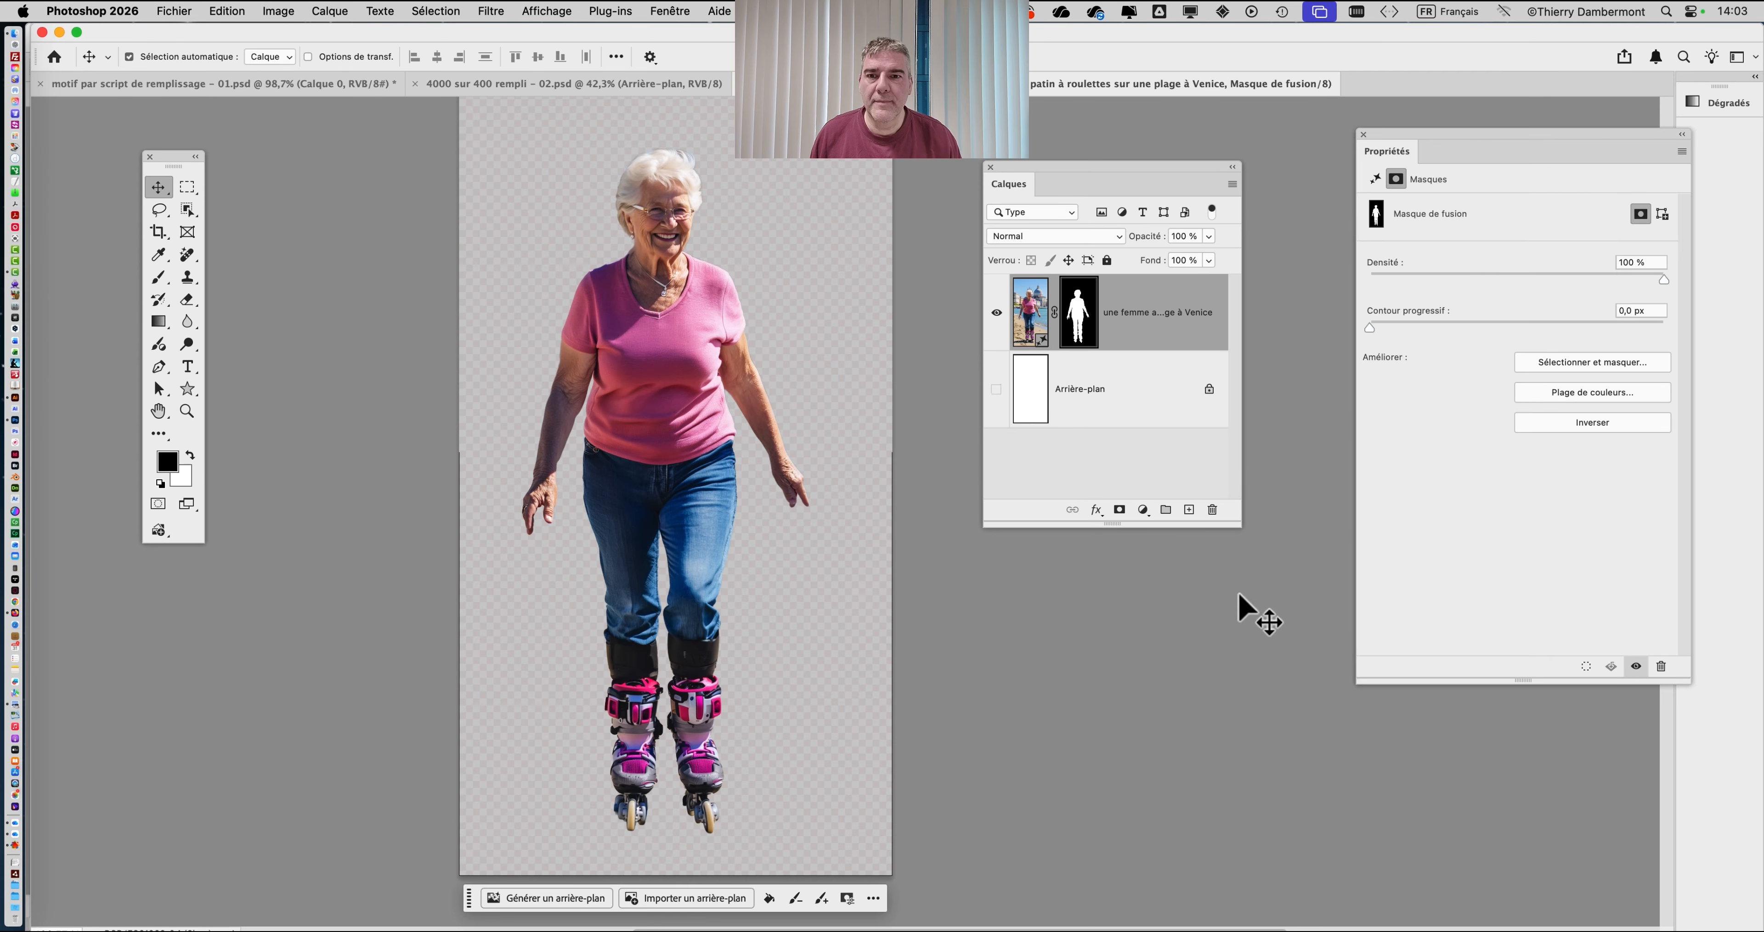
Quit Photoshop 2026, saving the changes to "motif par script de remplissage - 01.psd".
left_click(120, 20)
left_click(378, 145)
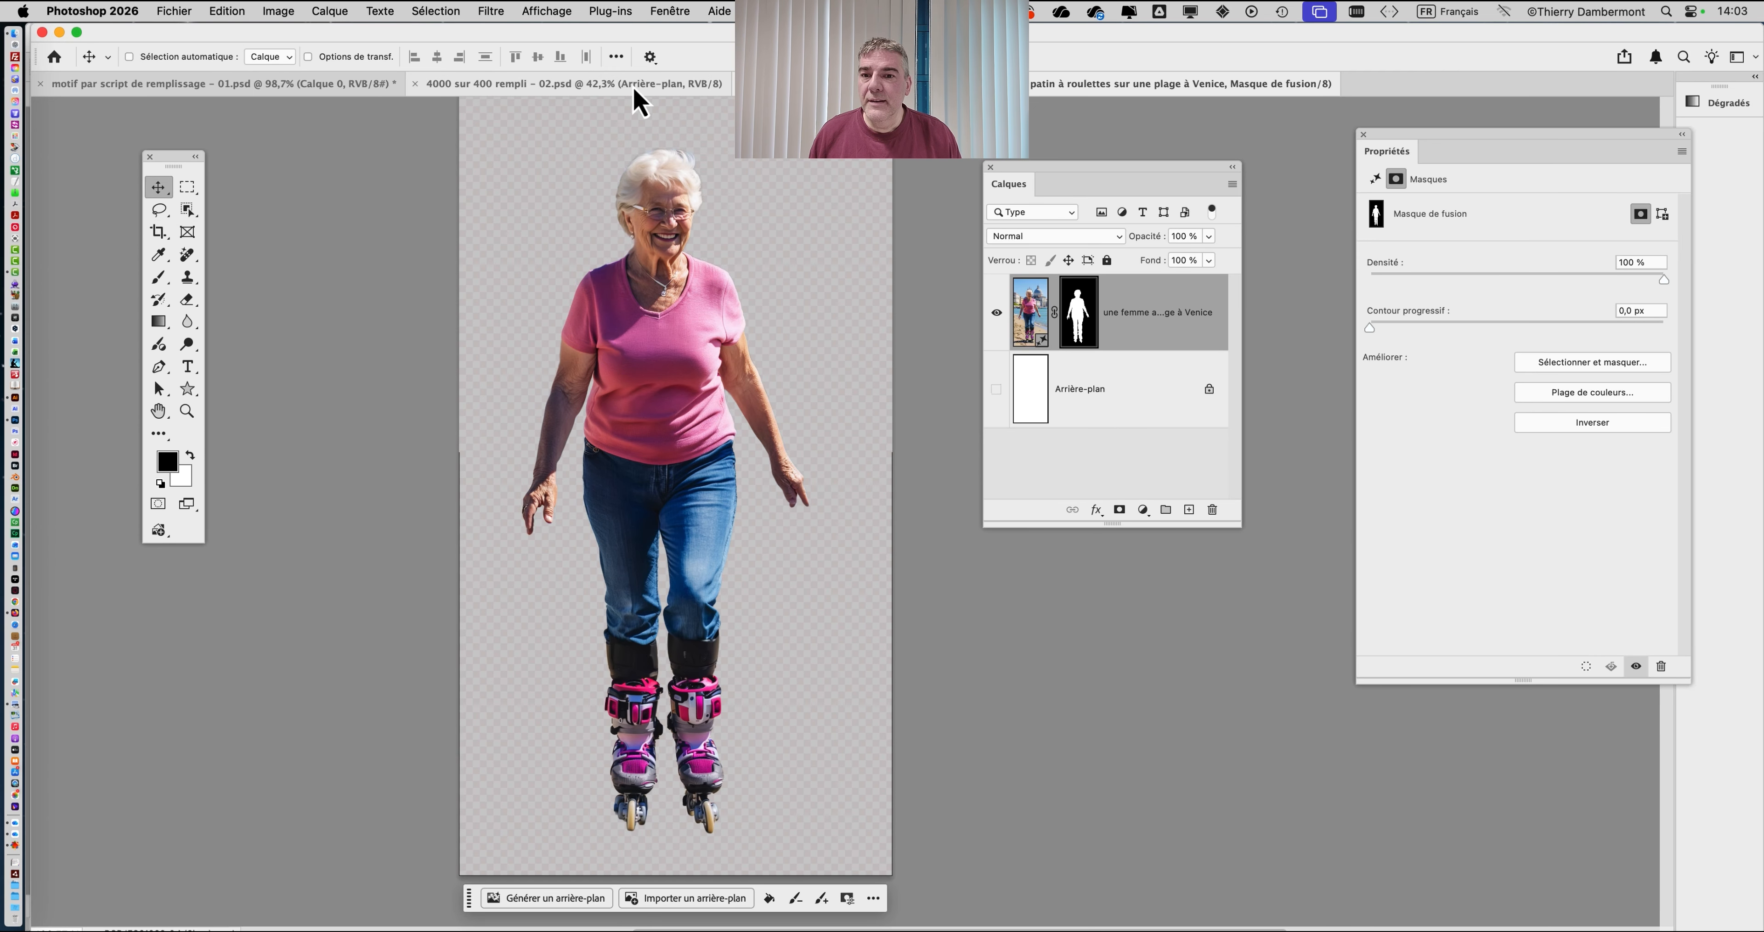
left_click(634, 90)
left_click(306, 84)
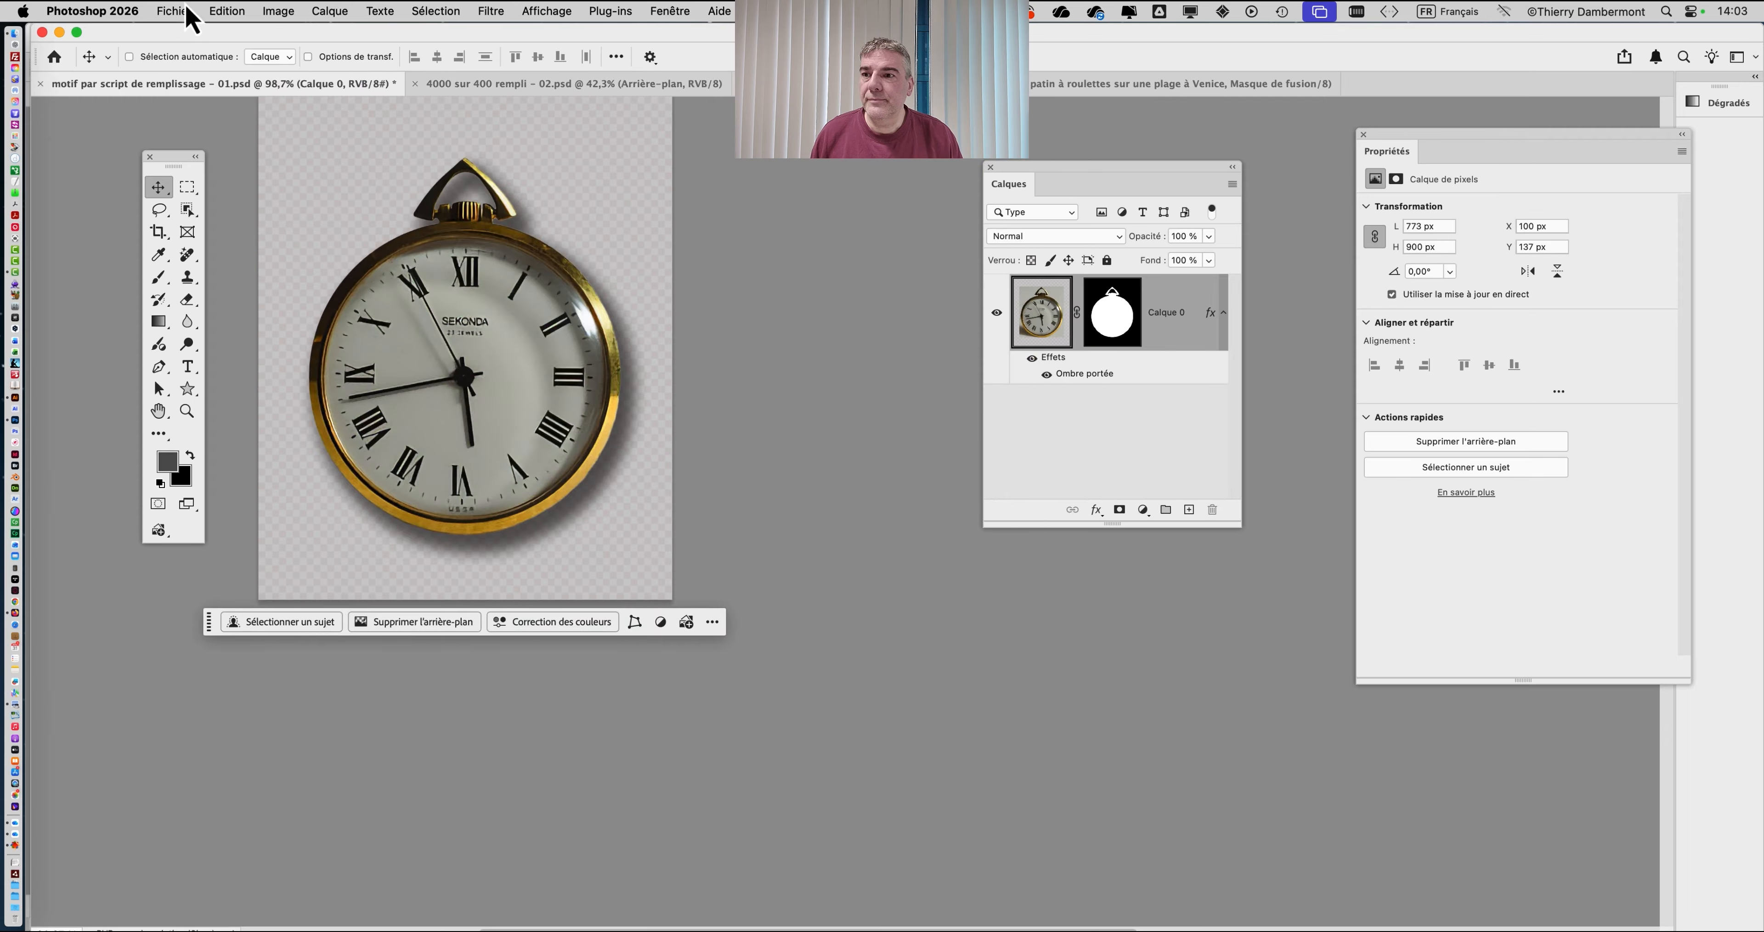
left_click(93, 11)
left_click(157, 184)
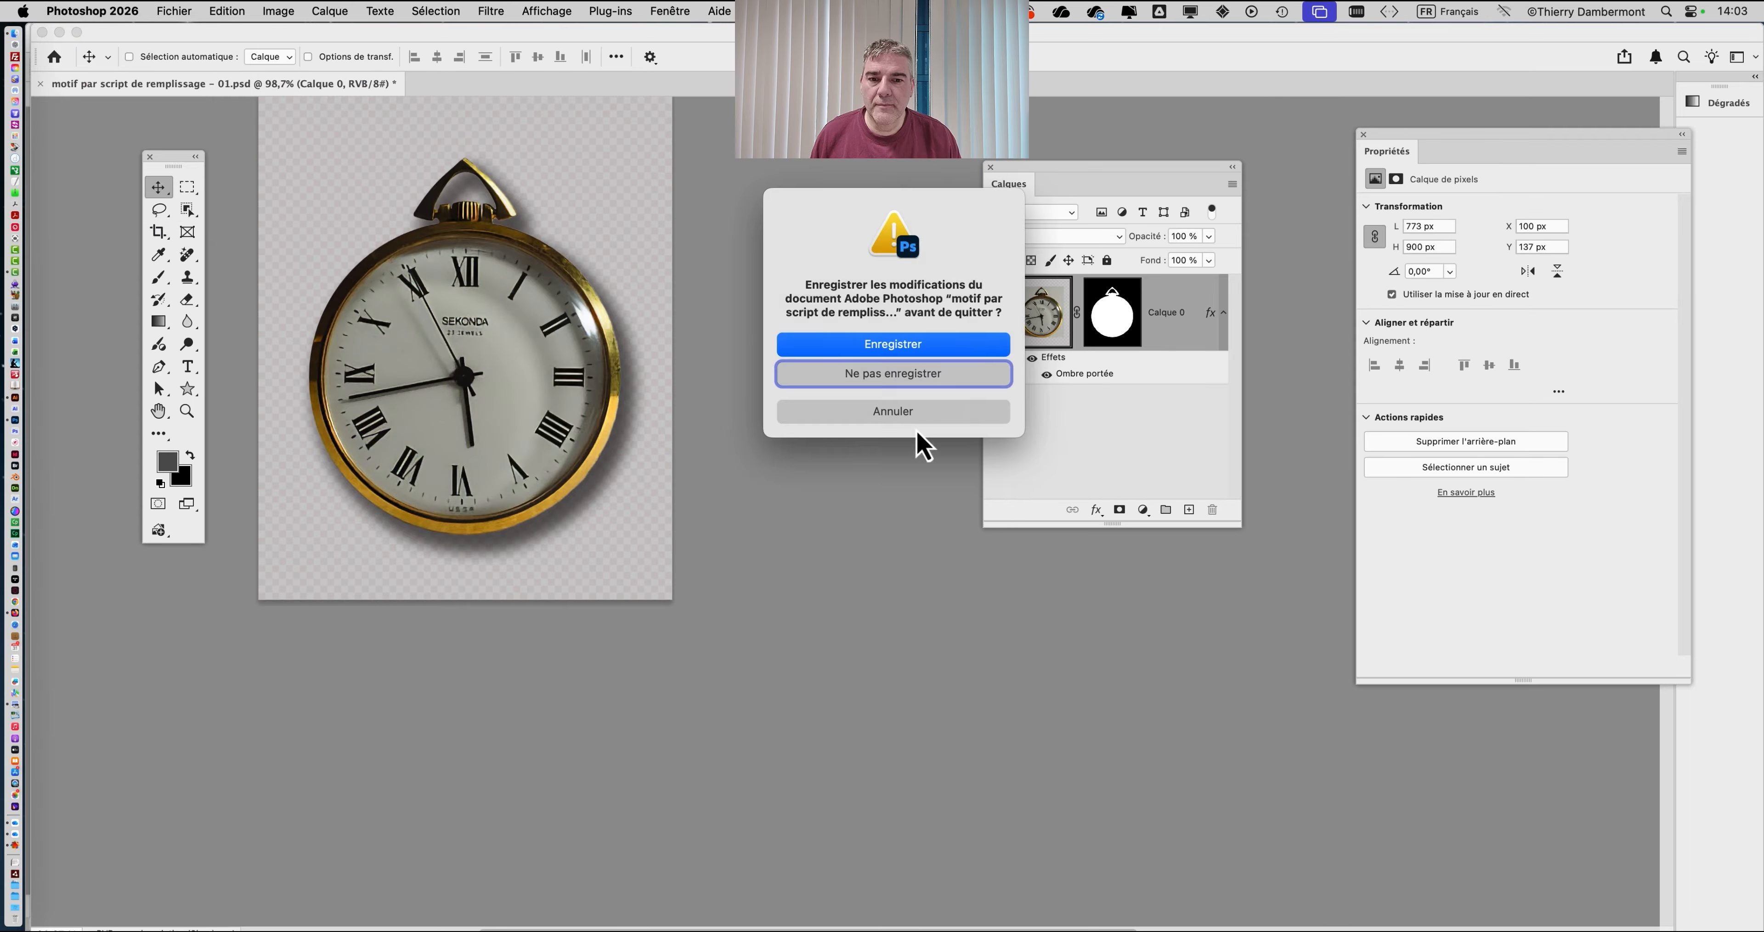
left_click(954, 349)
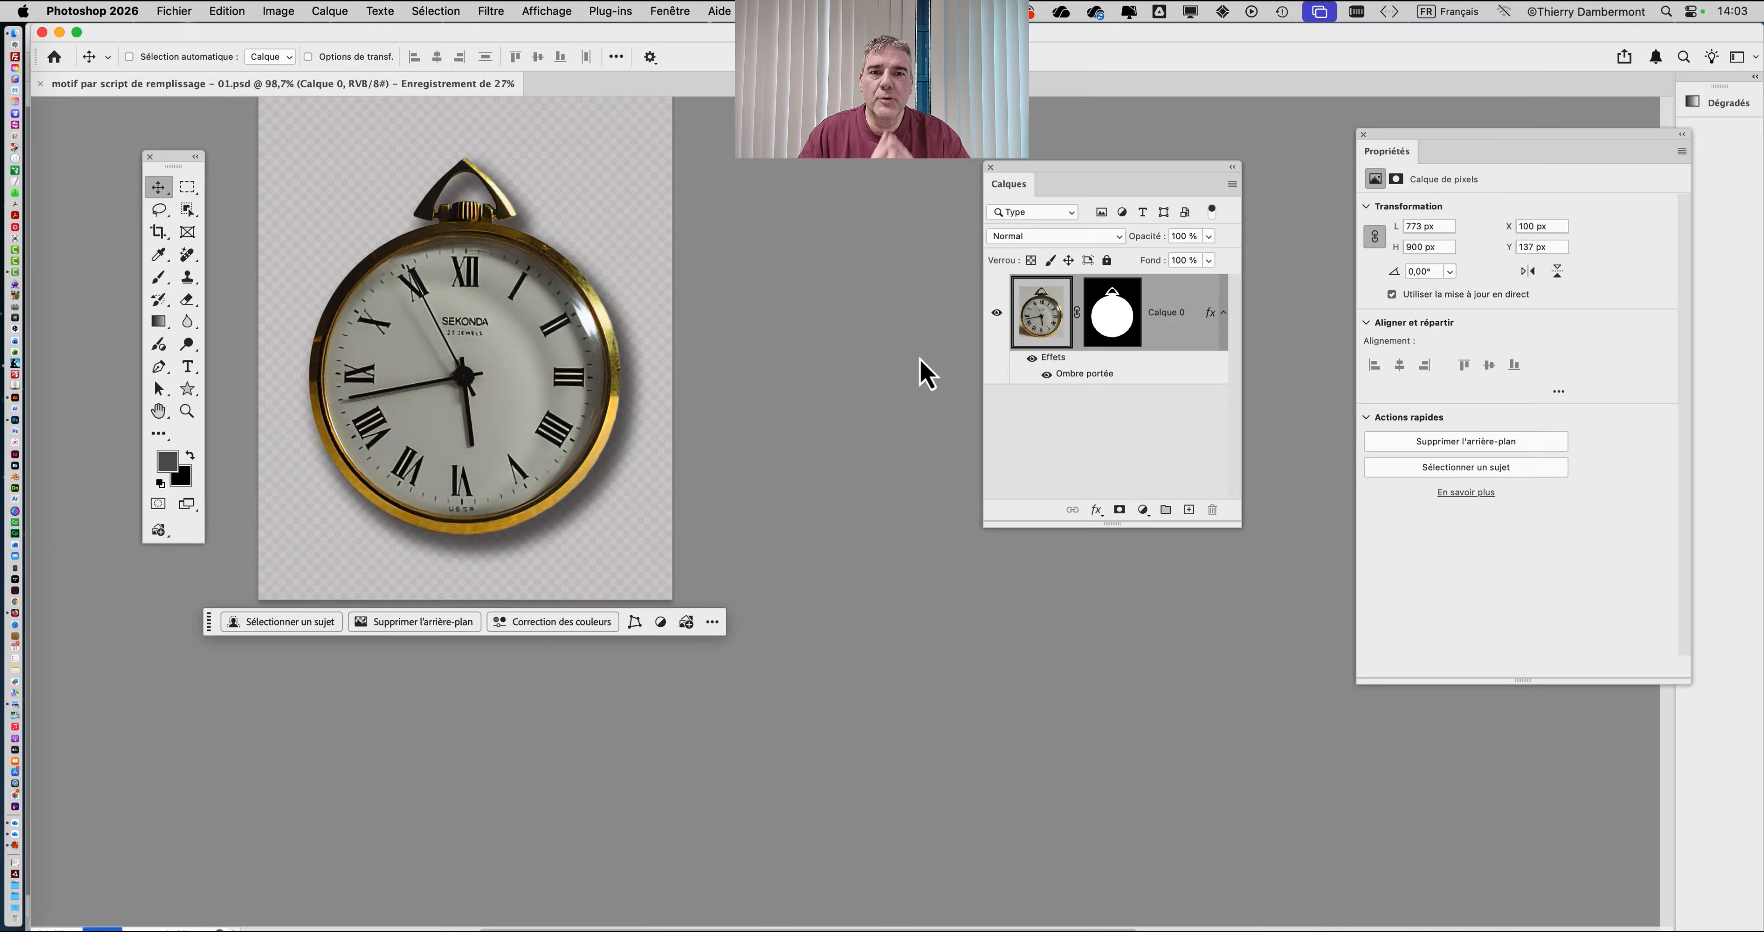
Clear the desktop by hiding the other applications and minimizing the Finder window.
key("super+h")
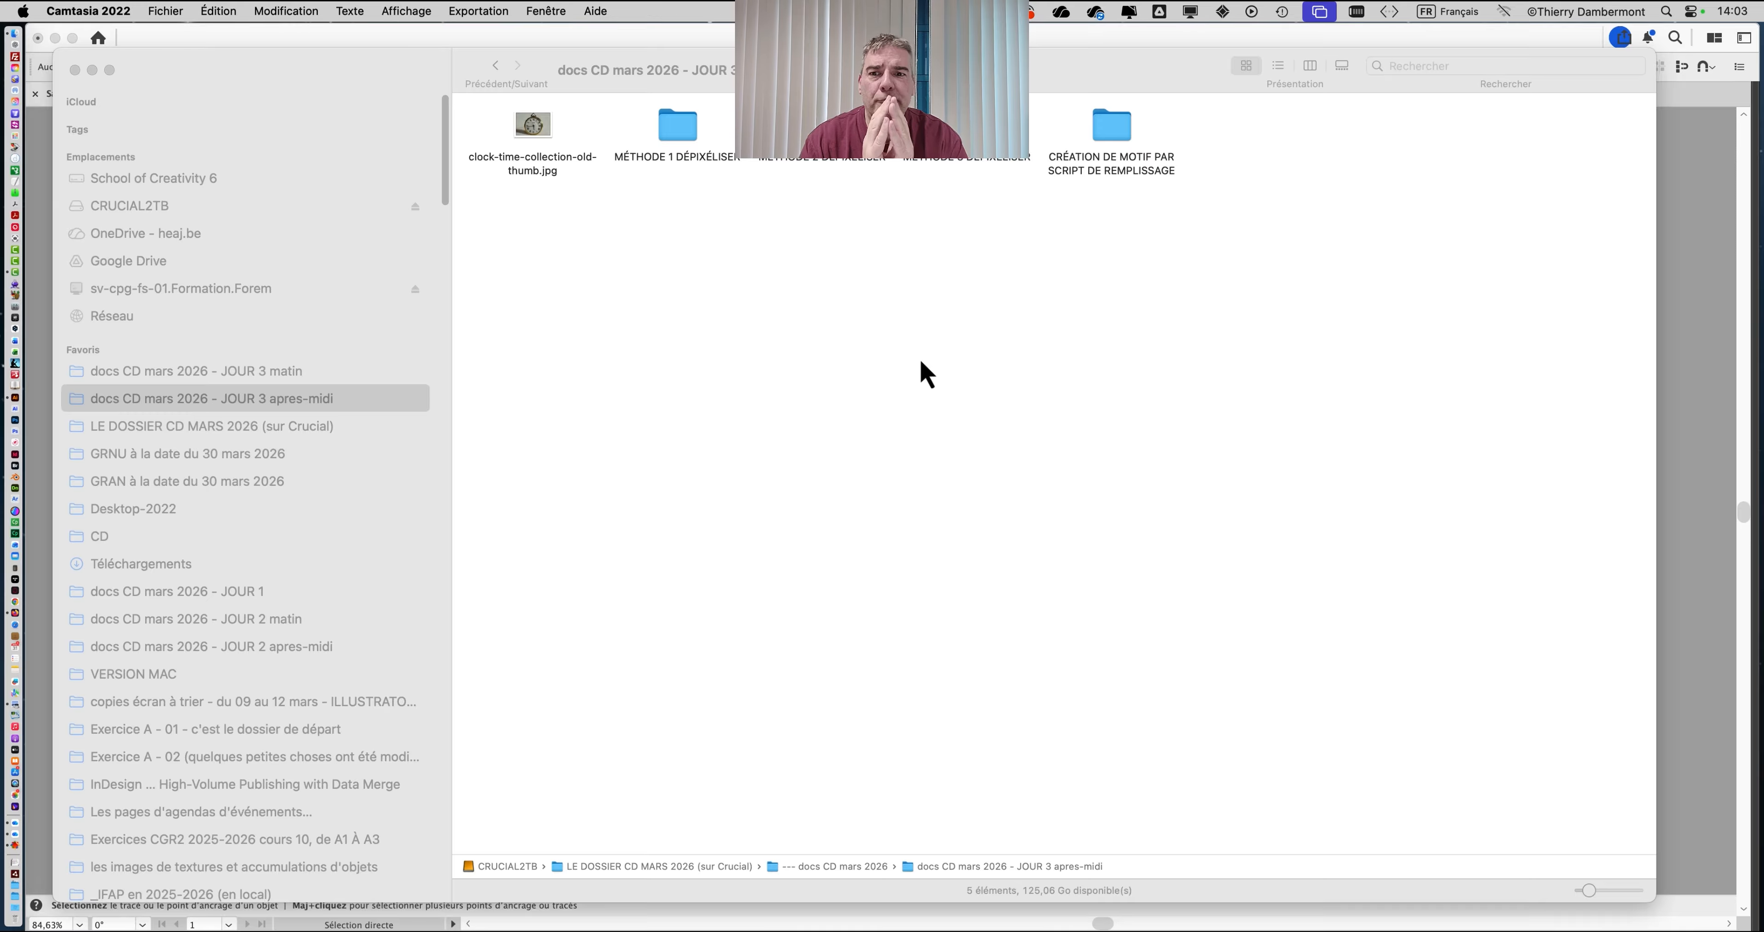
left_click(970, 388)
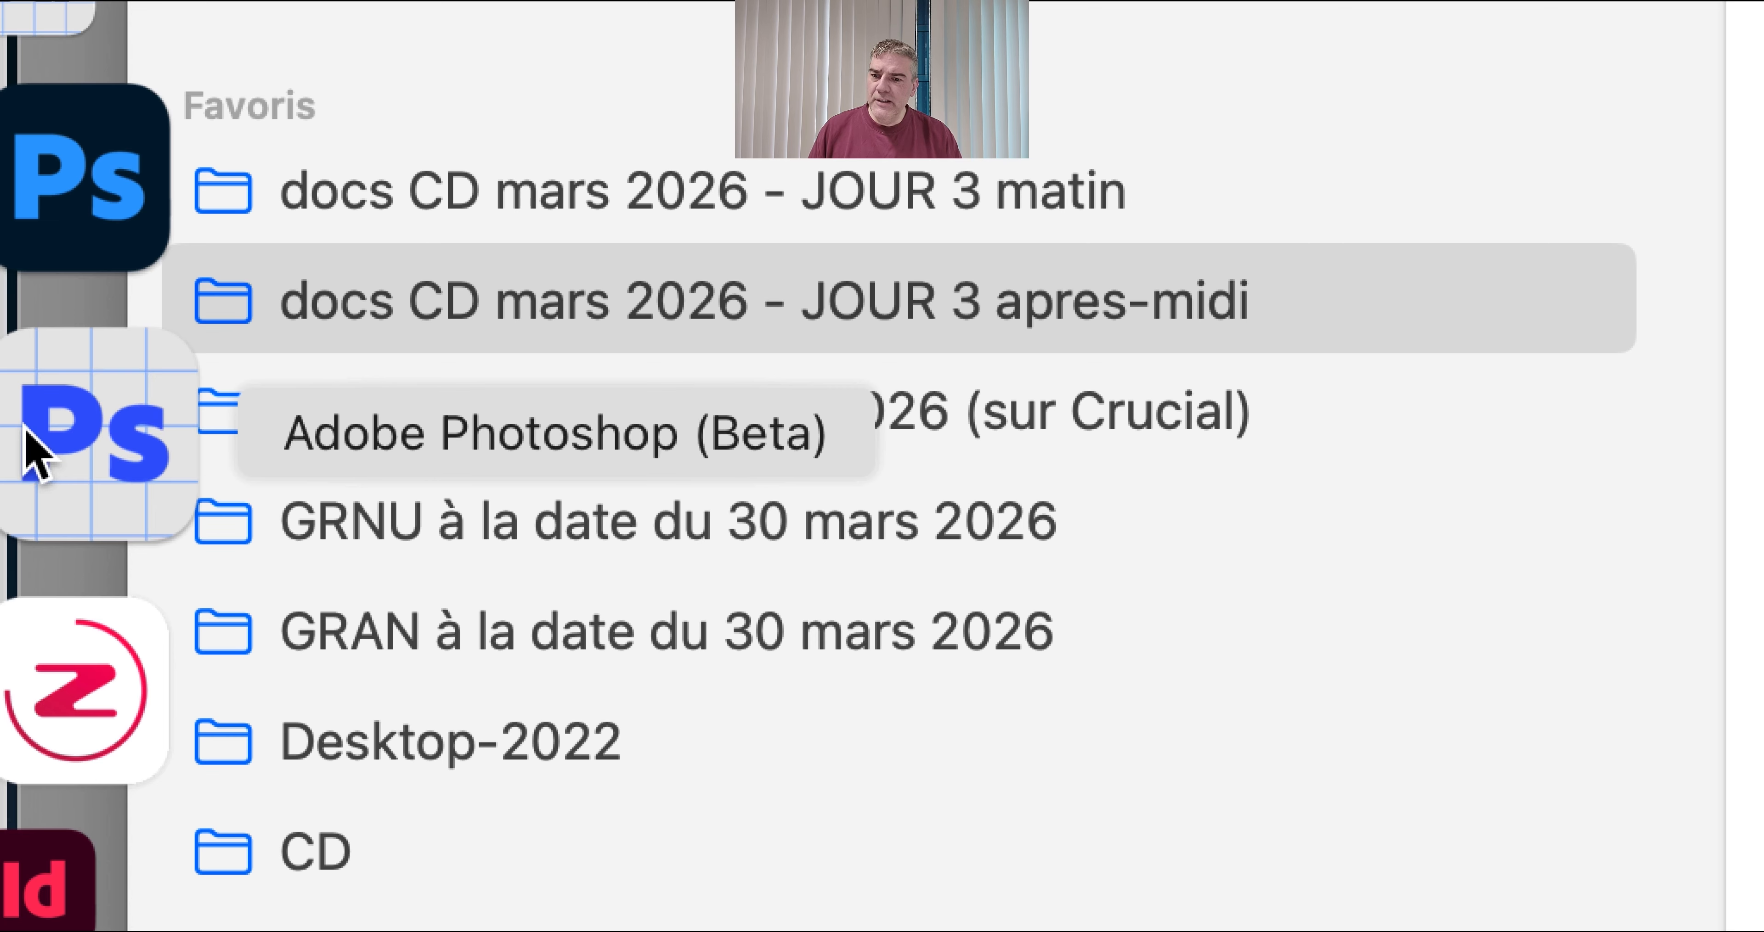
key("super+alt+h")
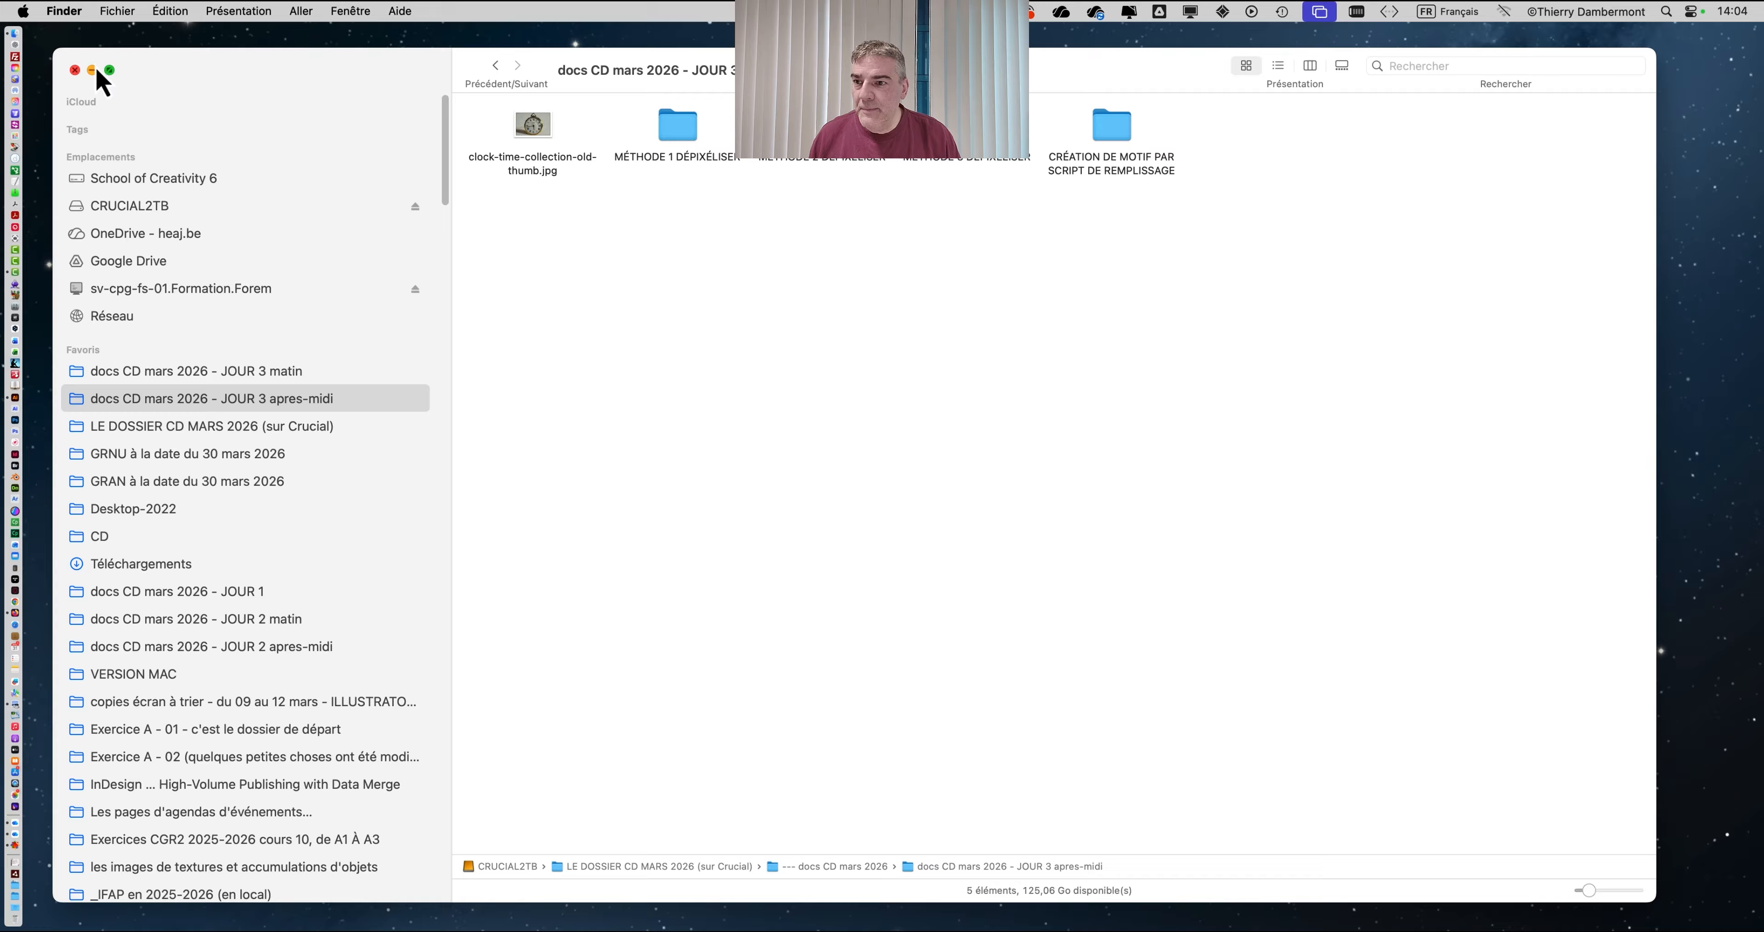
left_click(95, 70)
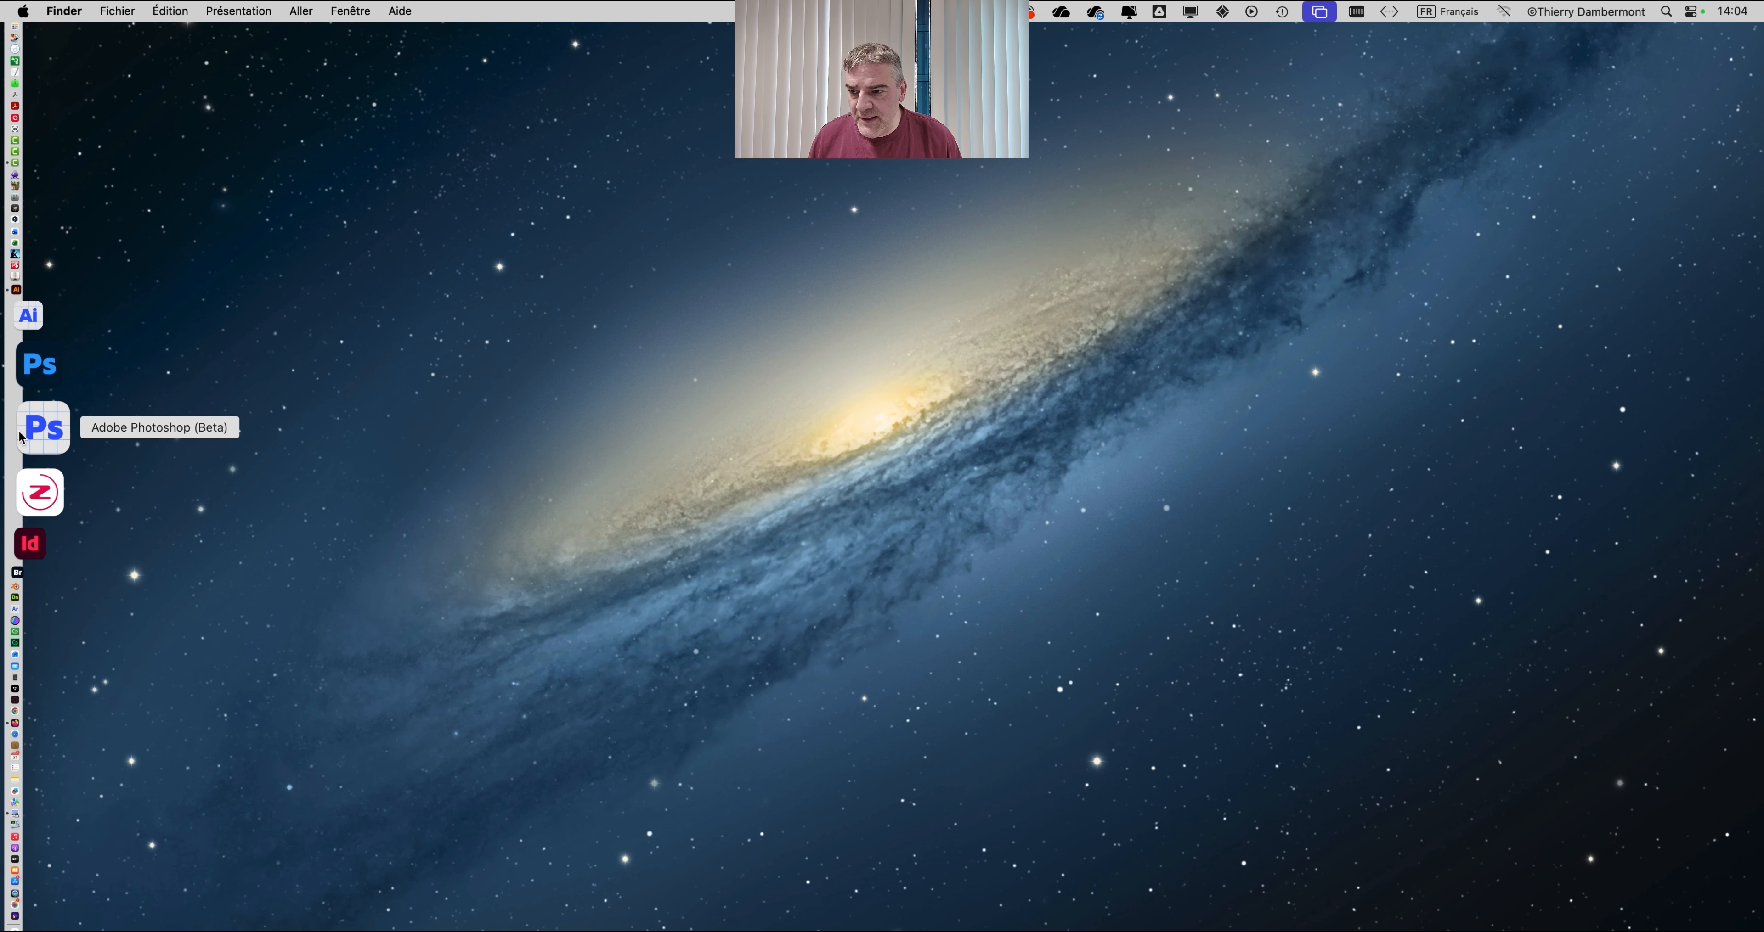
Launch Photoshop (Beta) and browse to the "docs CD mars 2026 - JOUR 3 apre…" folder for a file to open, reversing the modification-date sort.
left_click(20, 435)
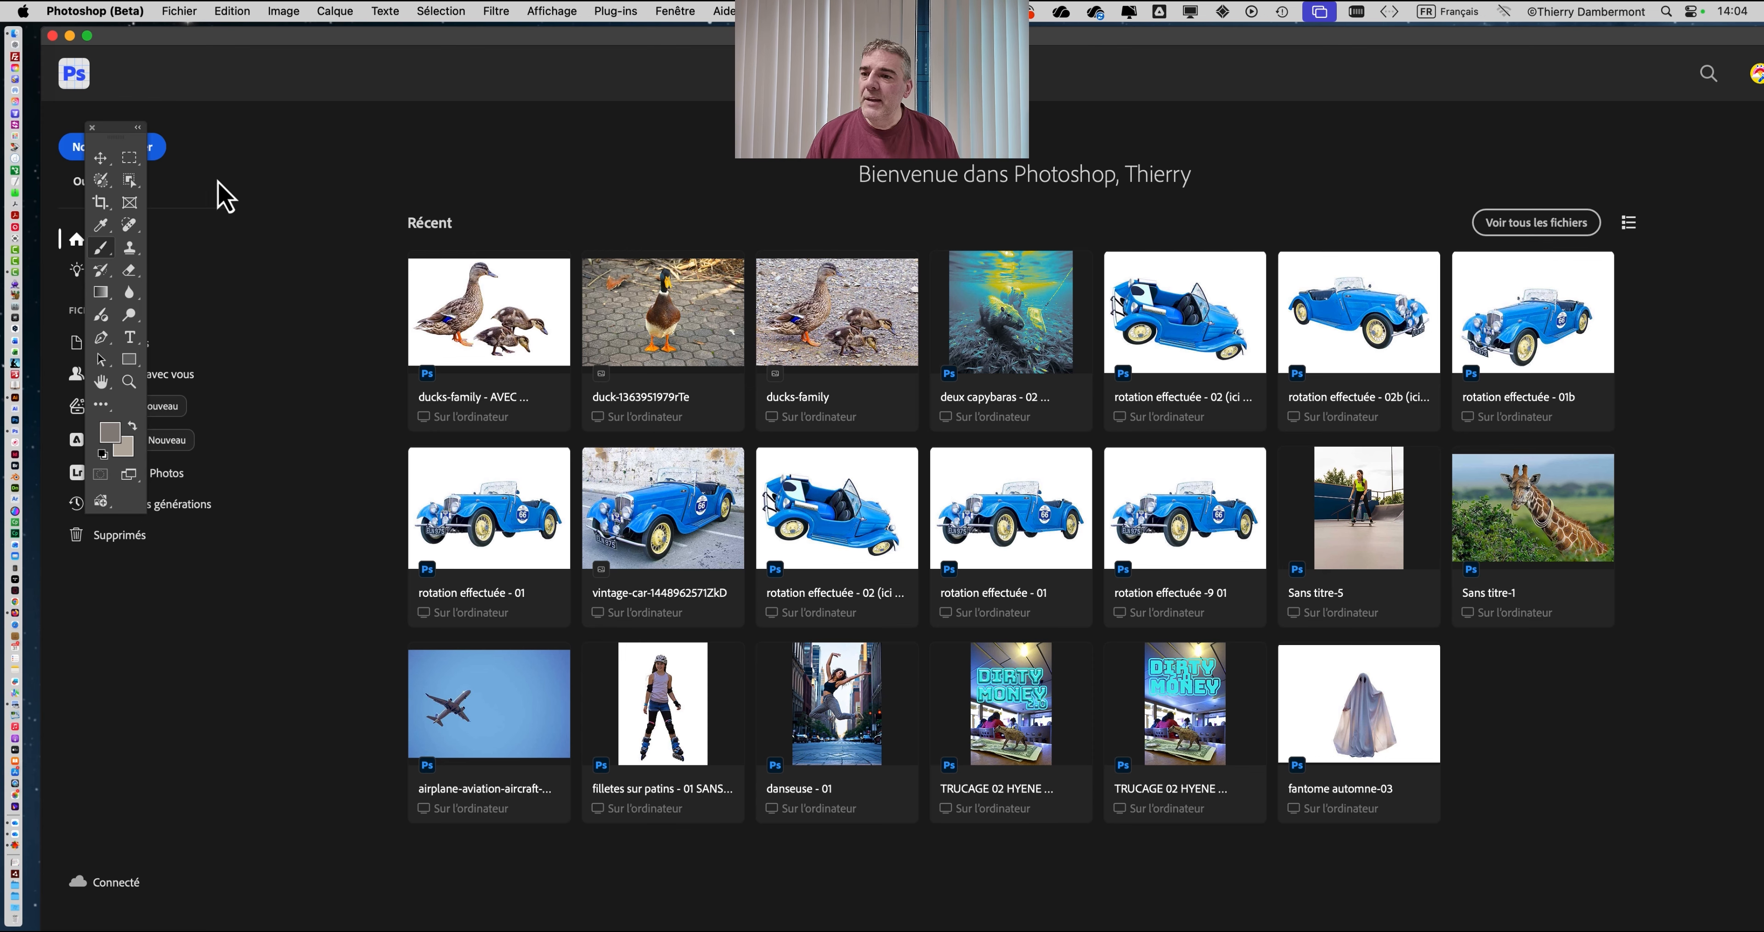
left_click(172, 11)
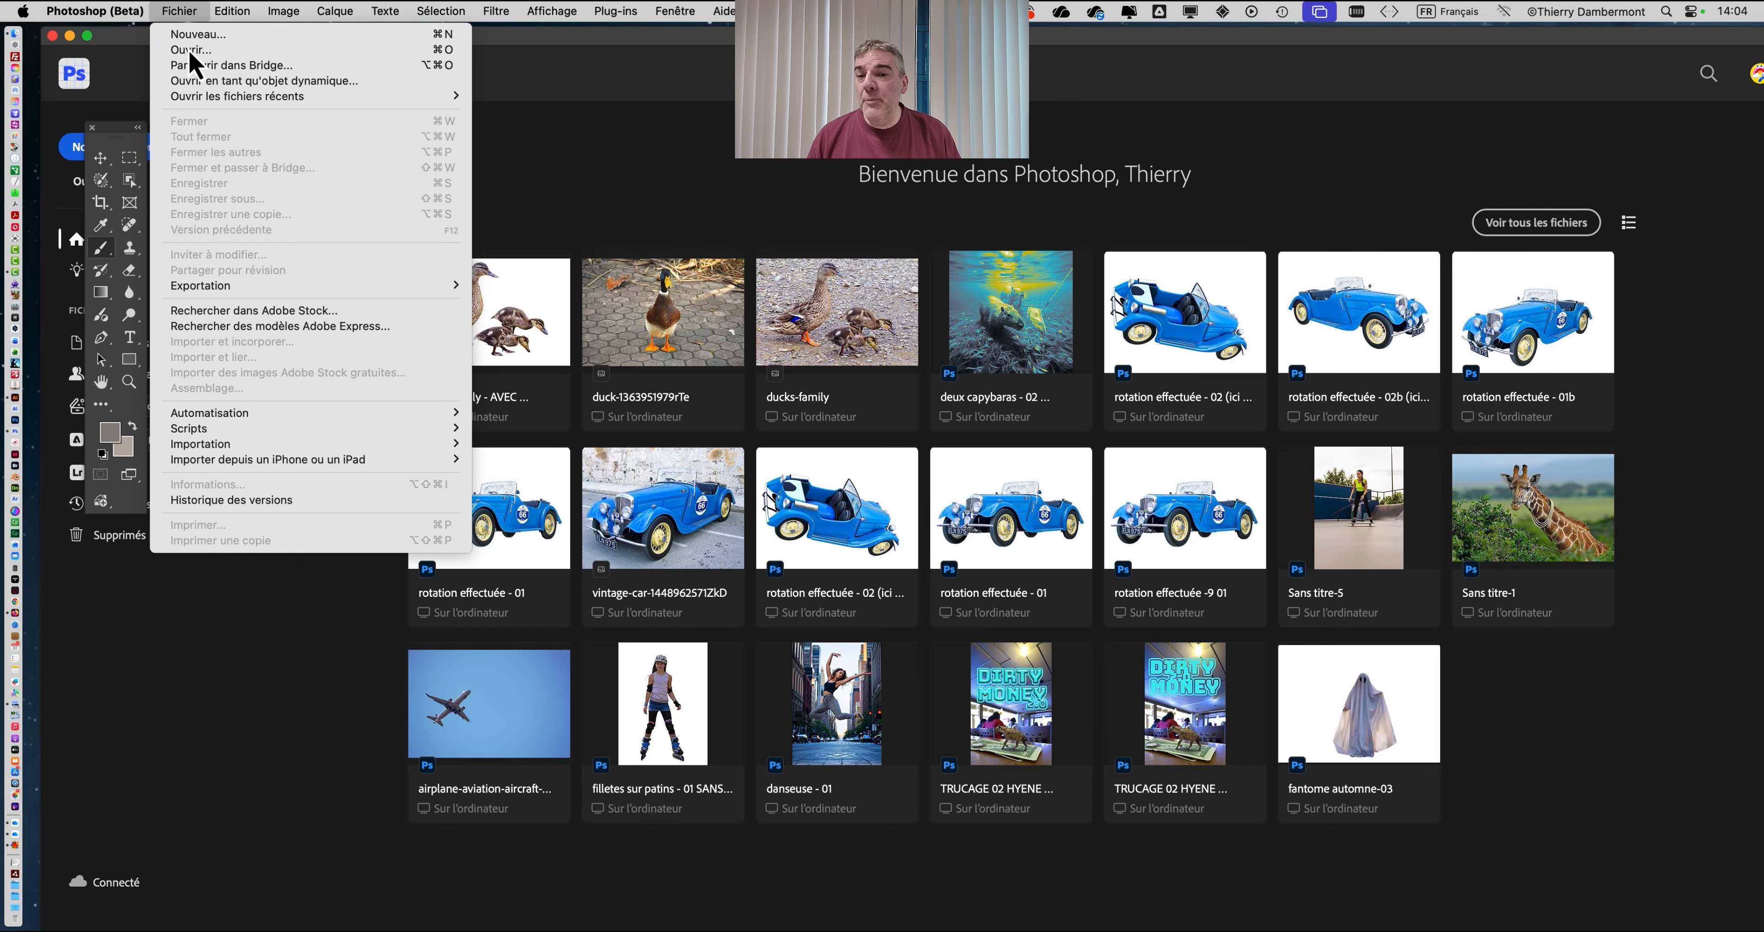
left_click(190, 50)
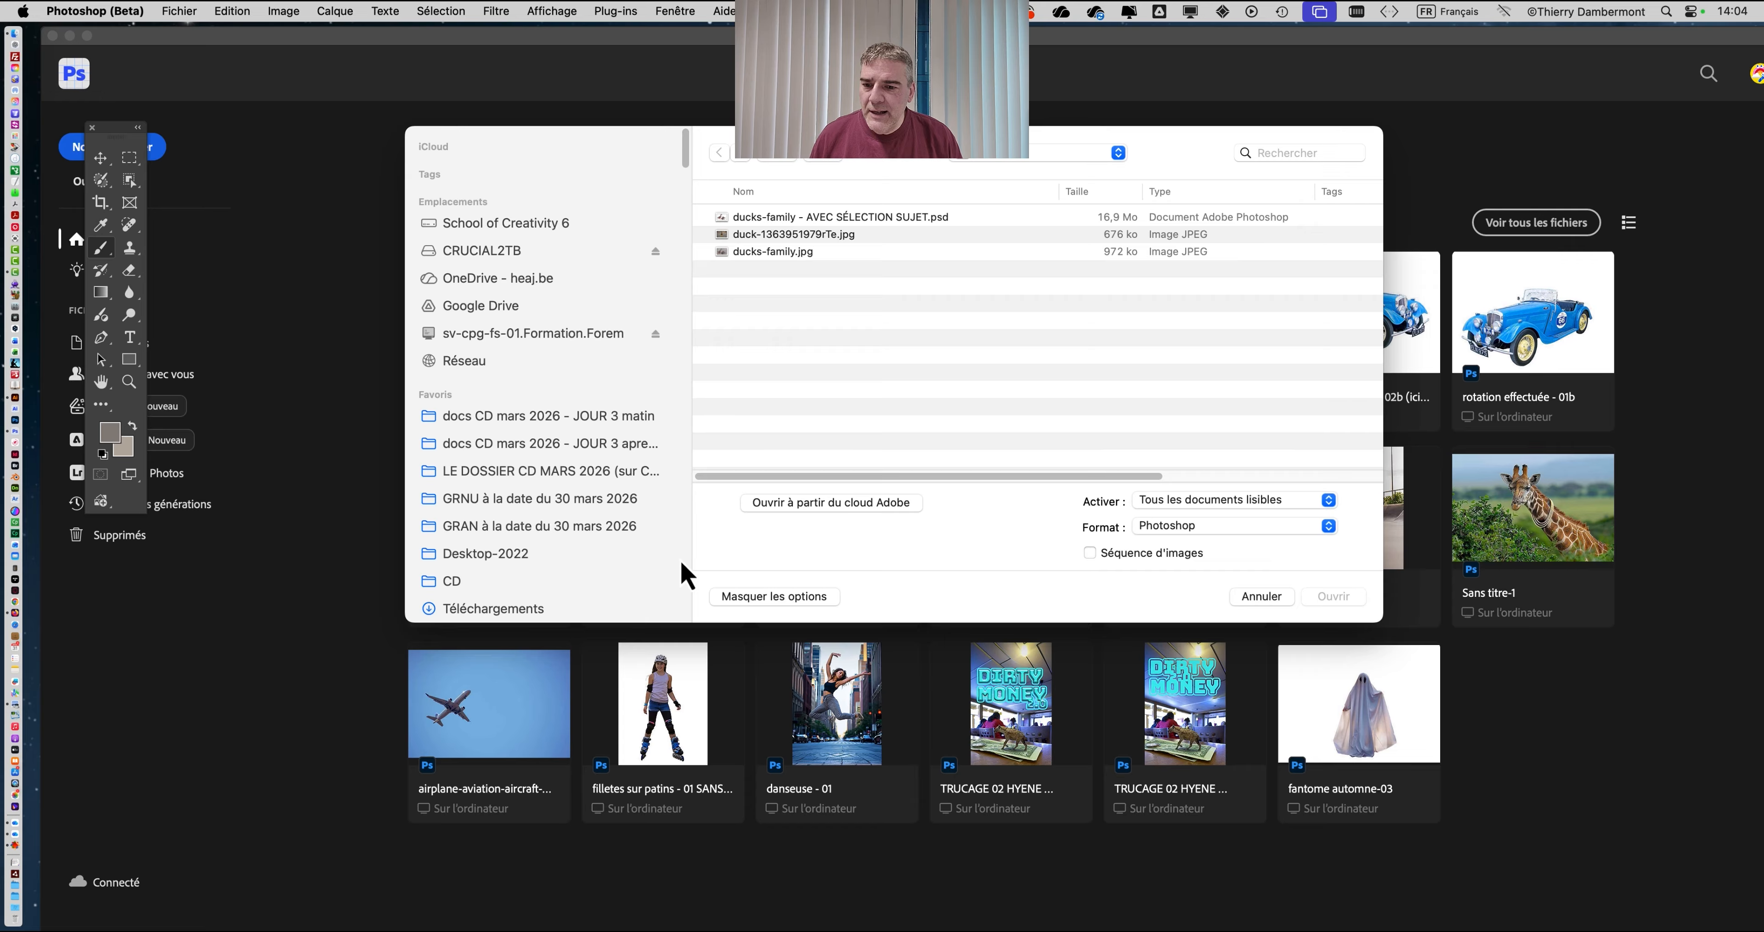
left_click_drag(1378, 620, 1533, 784)
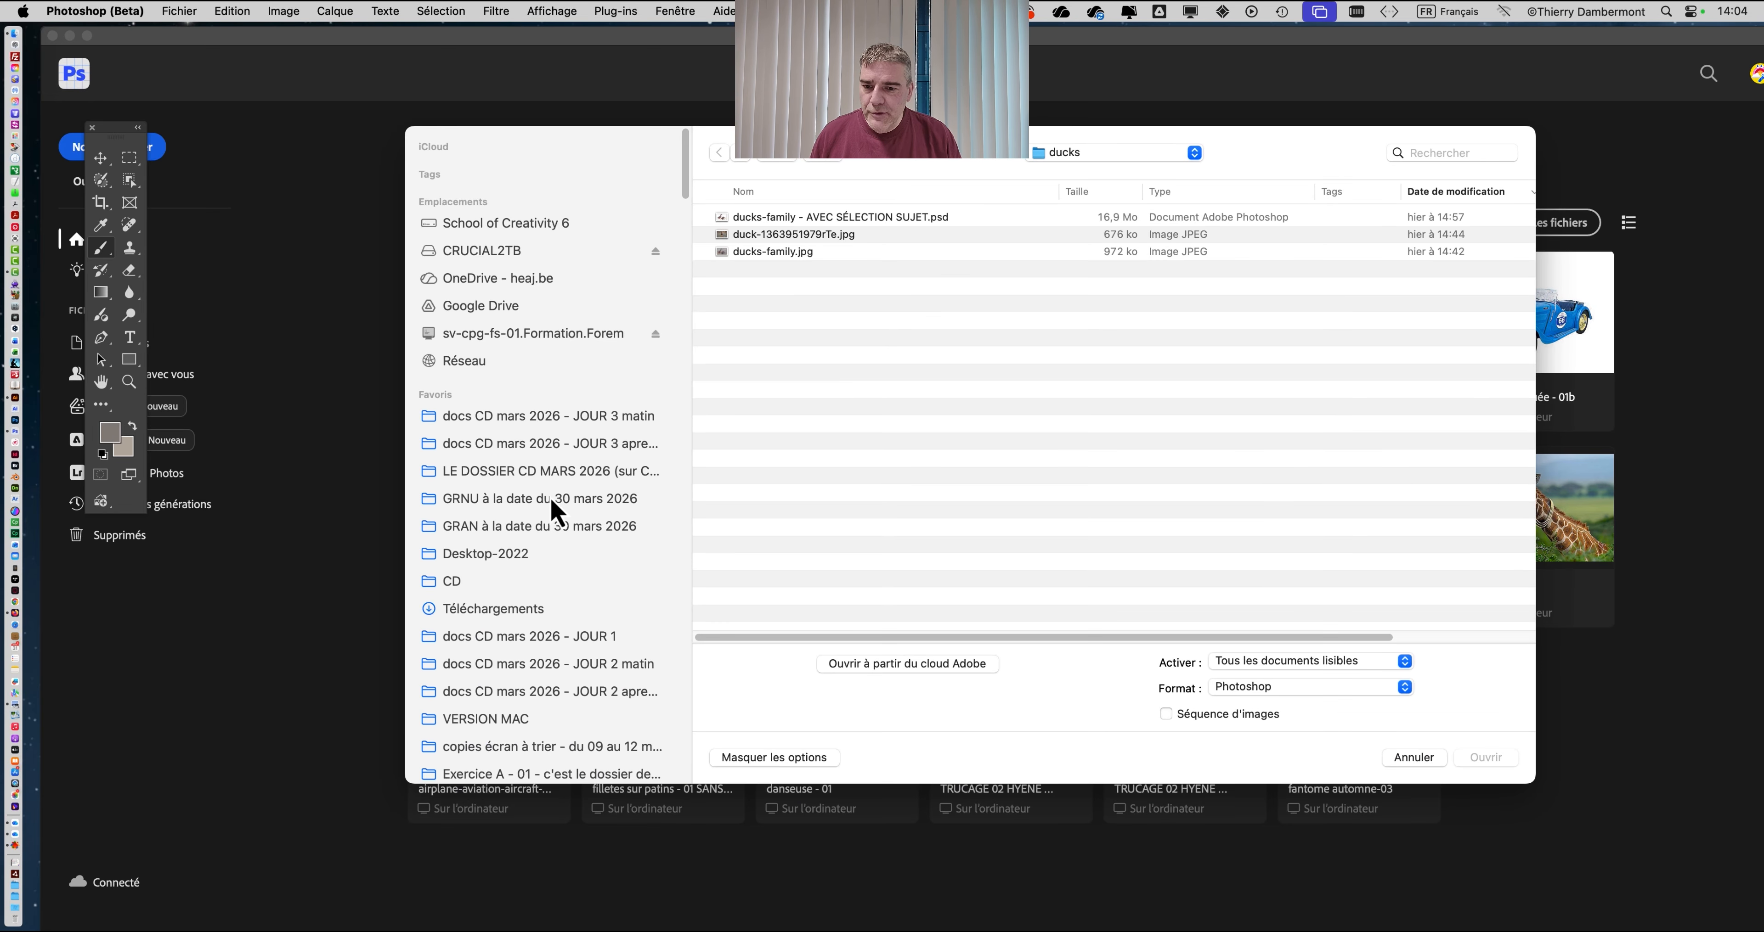
left_click(541, 443)
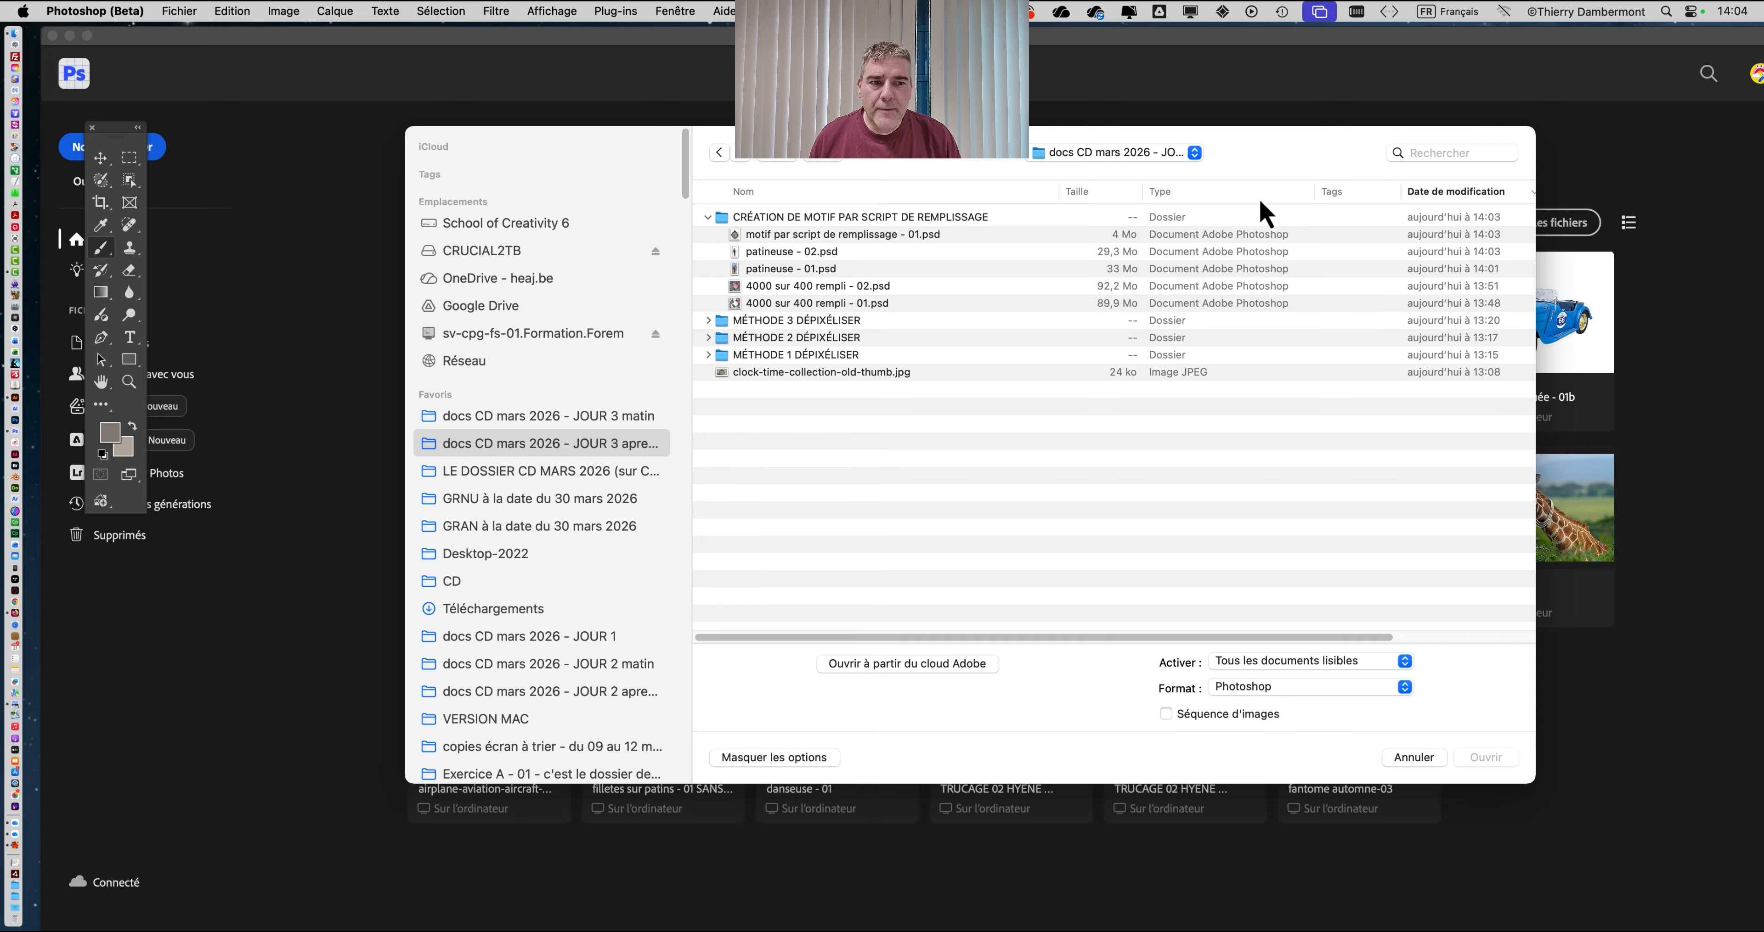
left_click(1429, 197)
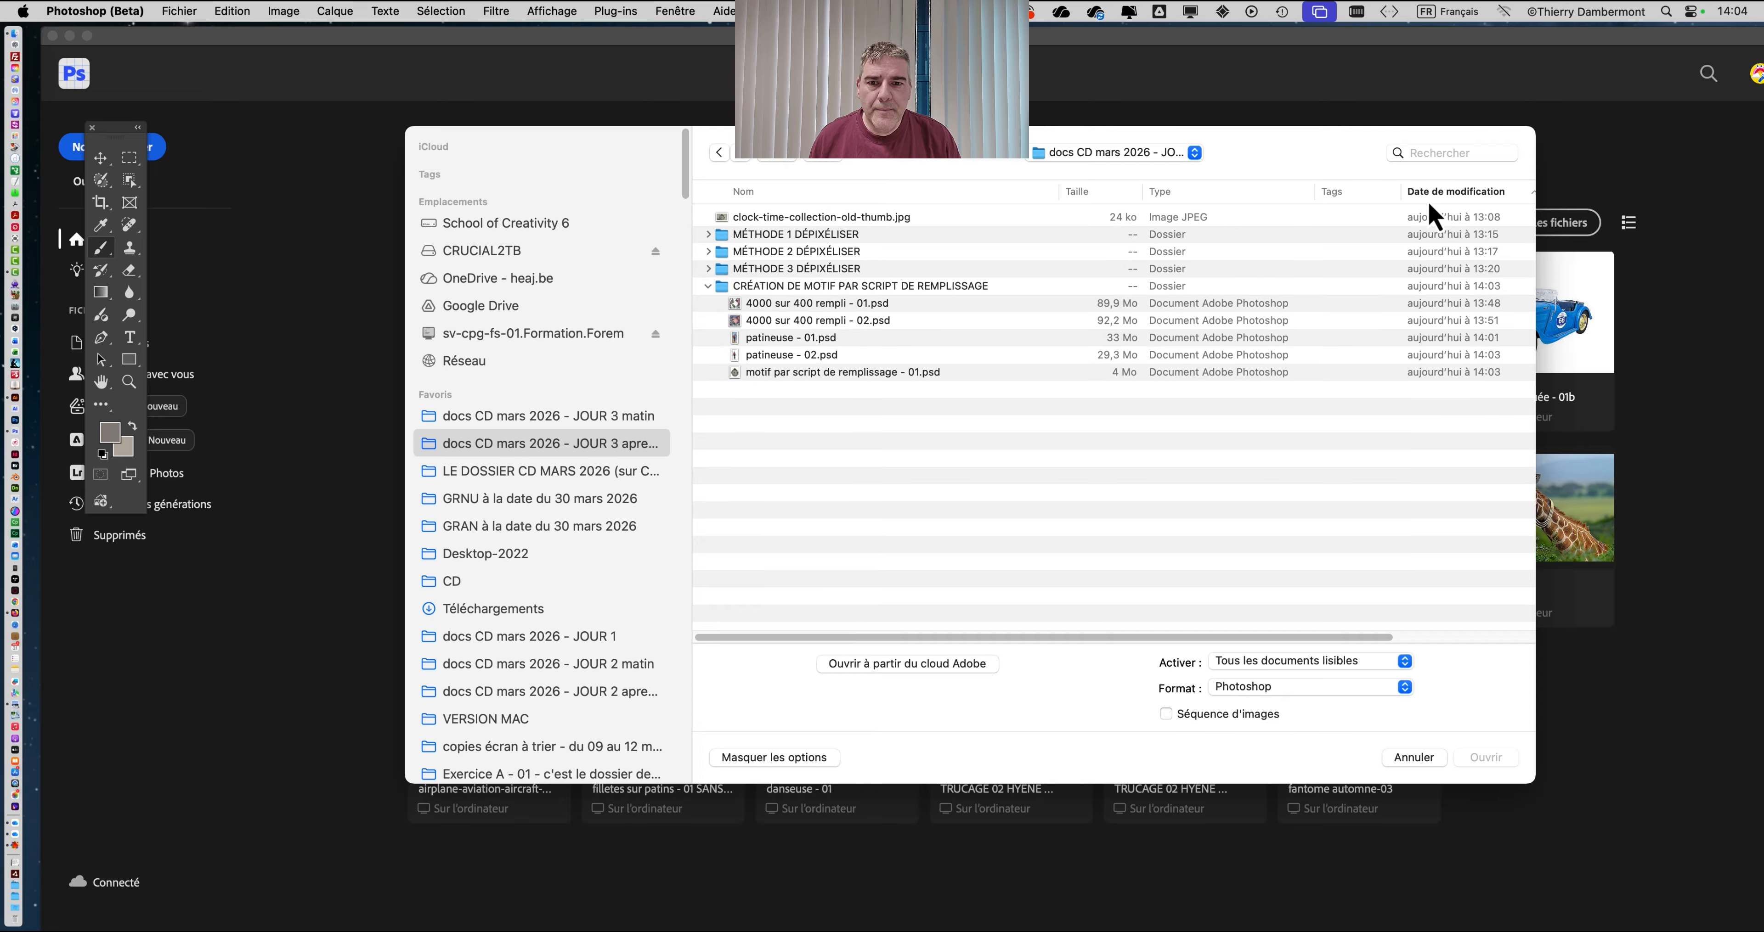
Preview "patineuse - 02.psd" from the CRÉATION DE MOTIF PAR SCRIPT DE REMPLISSAGE folder and open it.
left_click(810, 304)
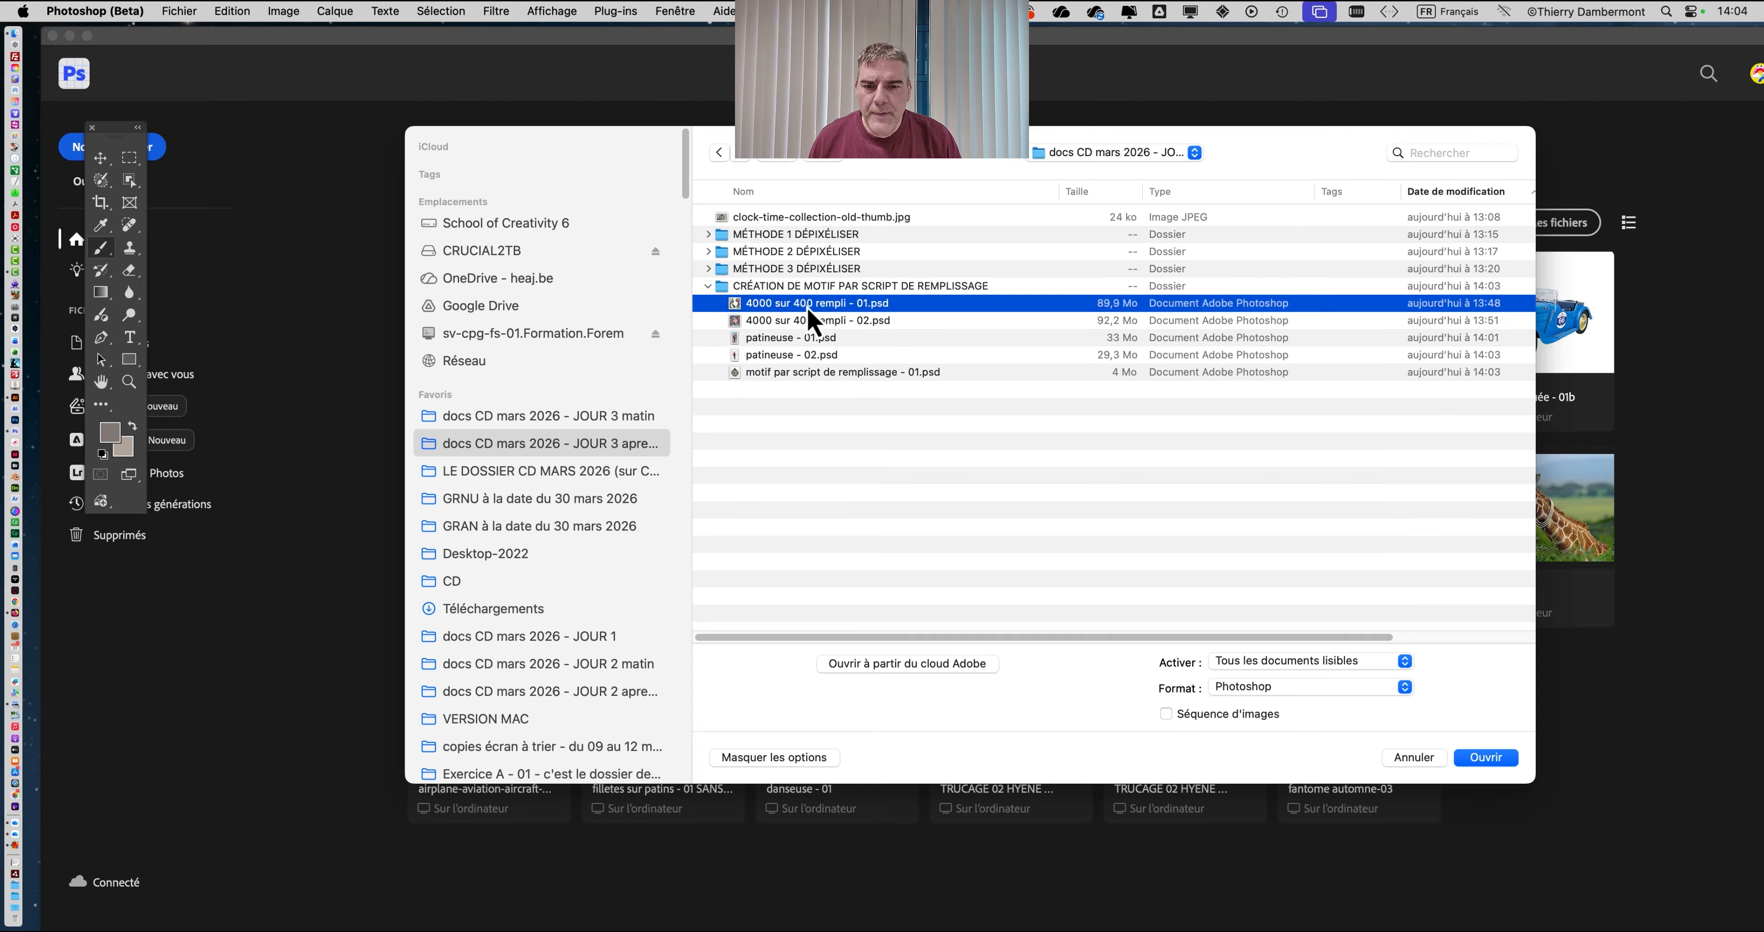
left_click(797, 359)
key("space")
key("space")
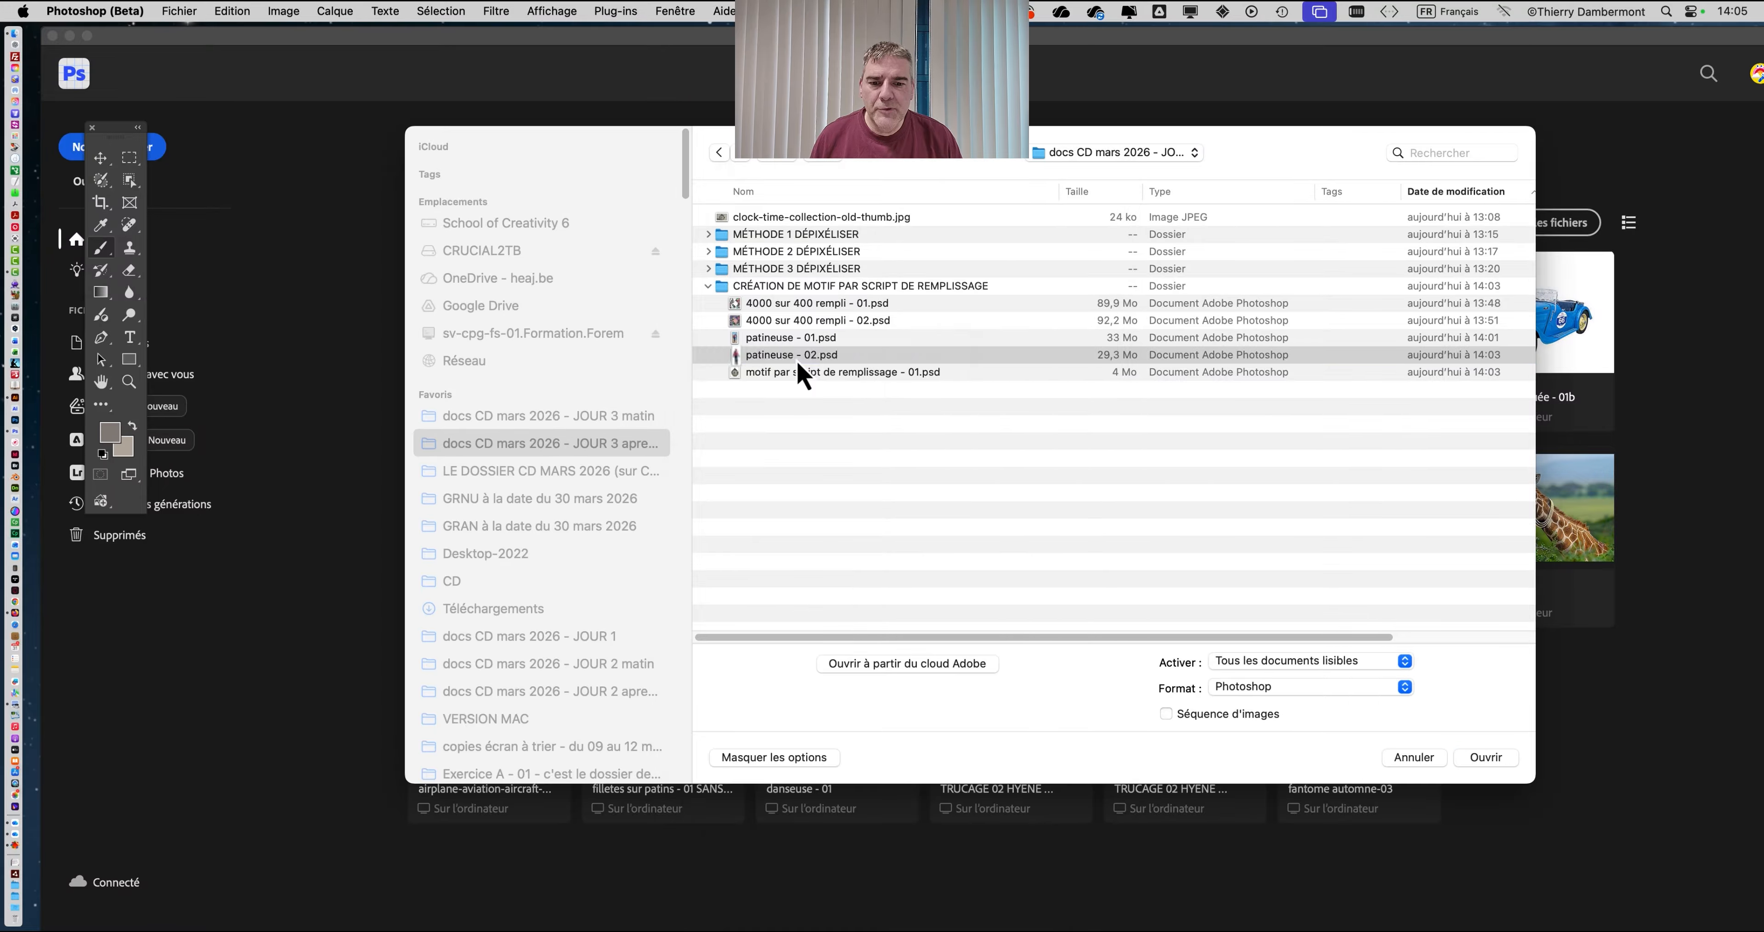
key("space")
key("space")
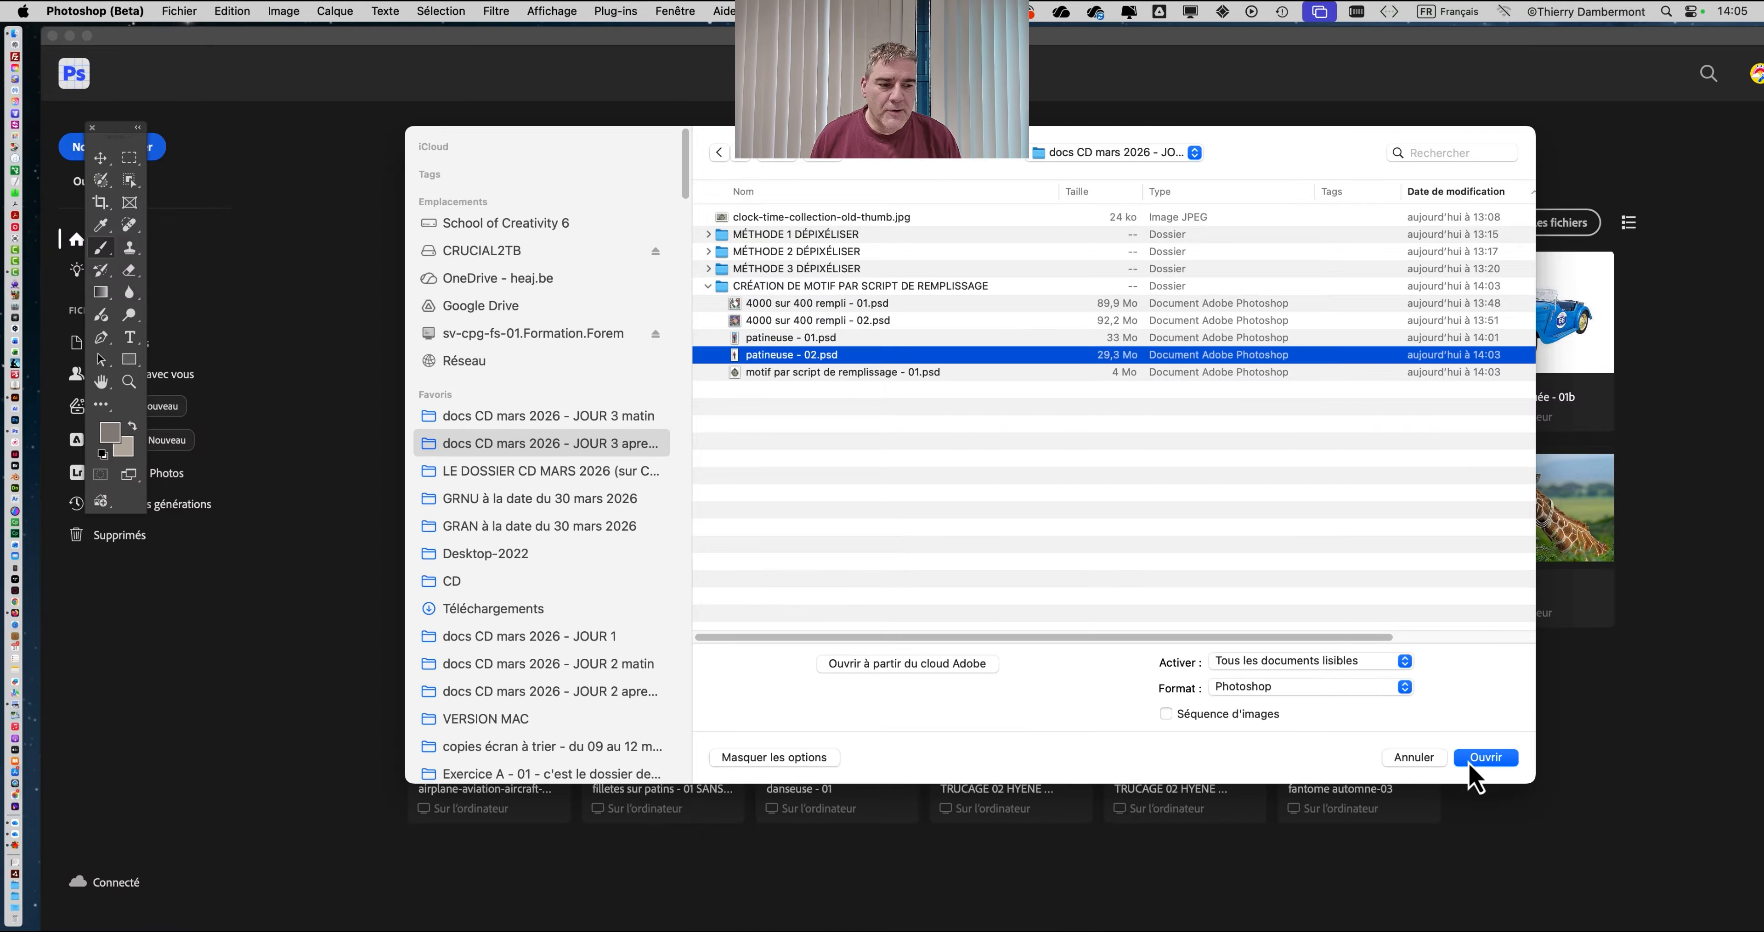
left_click(1469, 763)
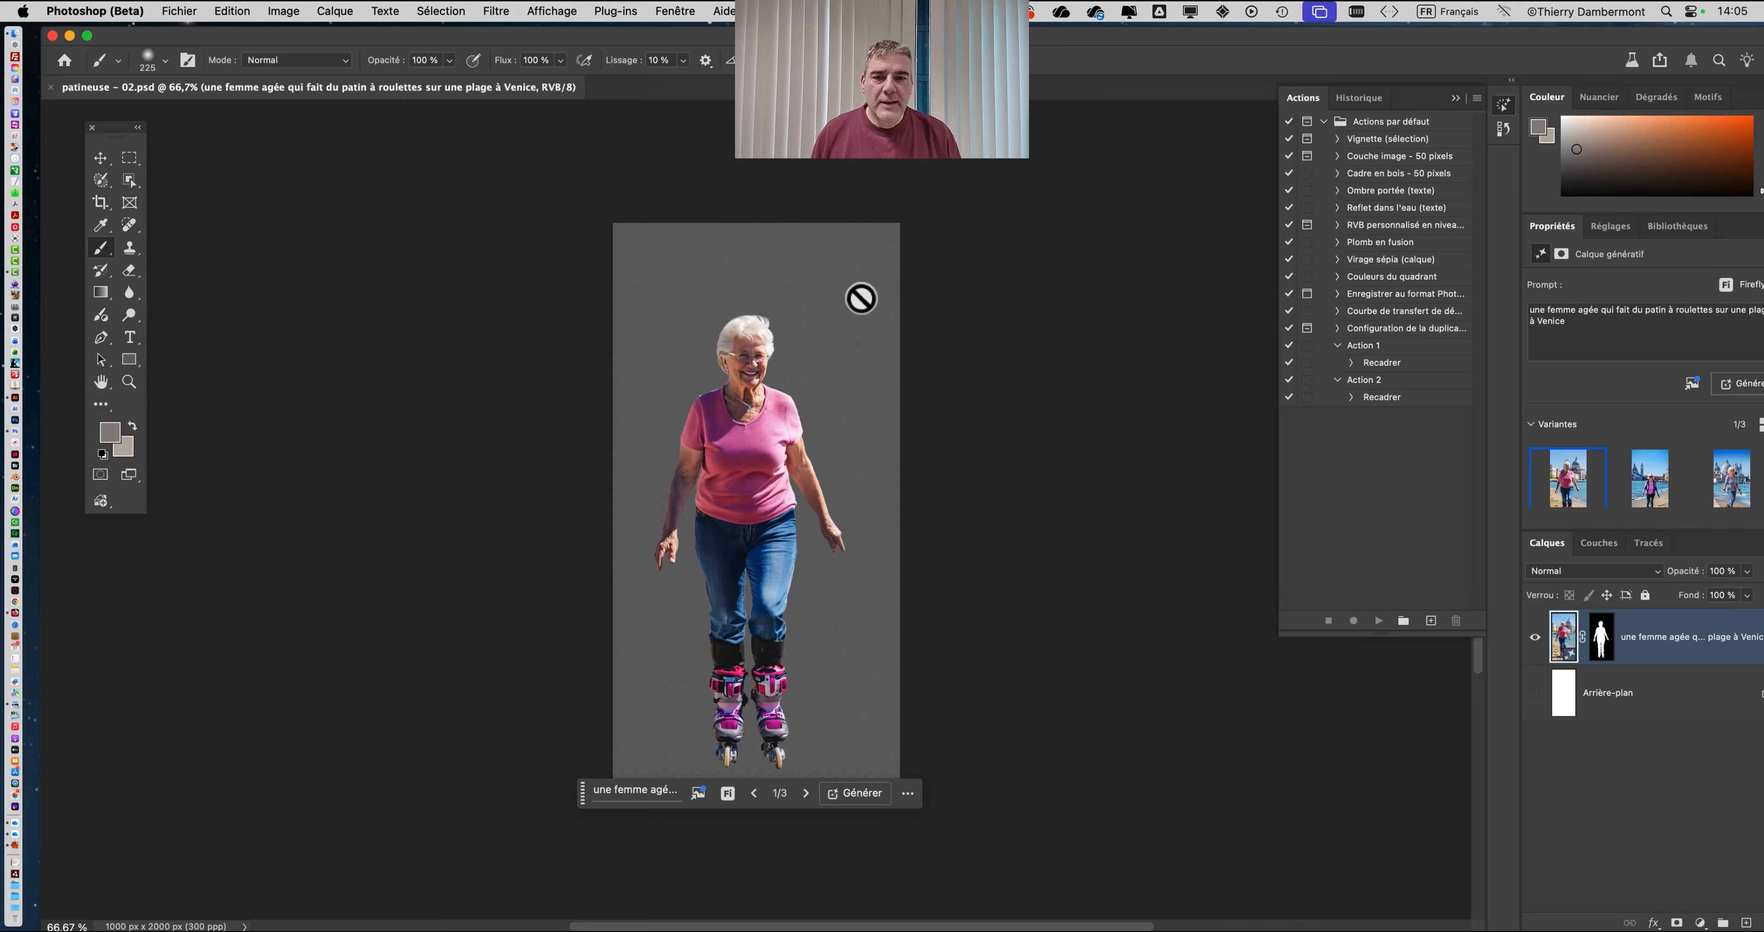
Detach the Calques panel, place it beside the woman's image and enlarge it.
scroll(794, 417, "up", 5)
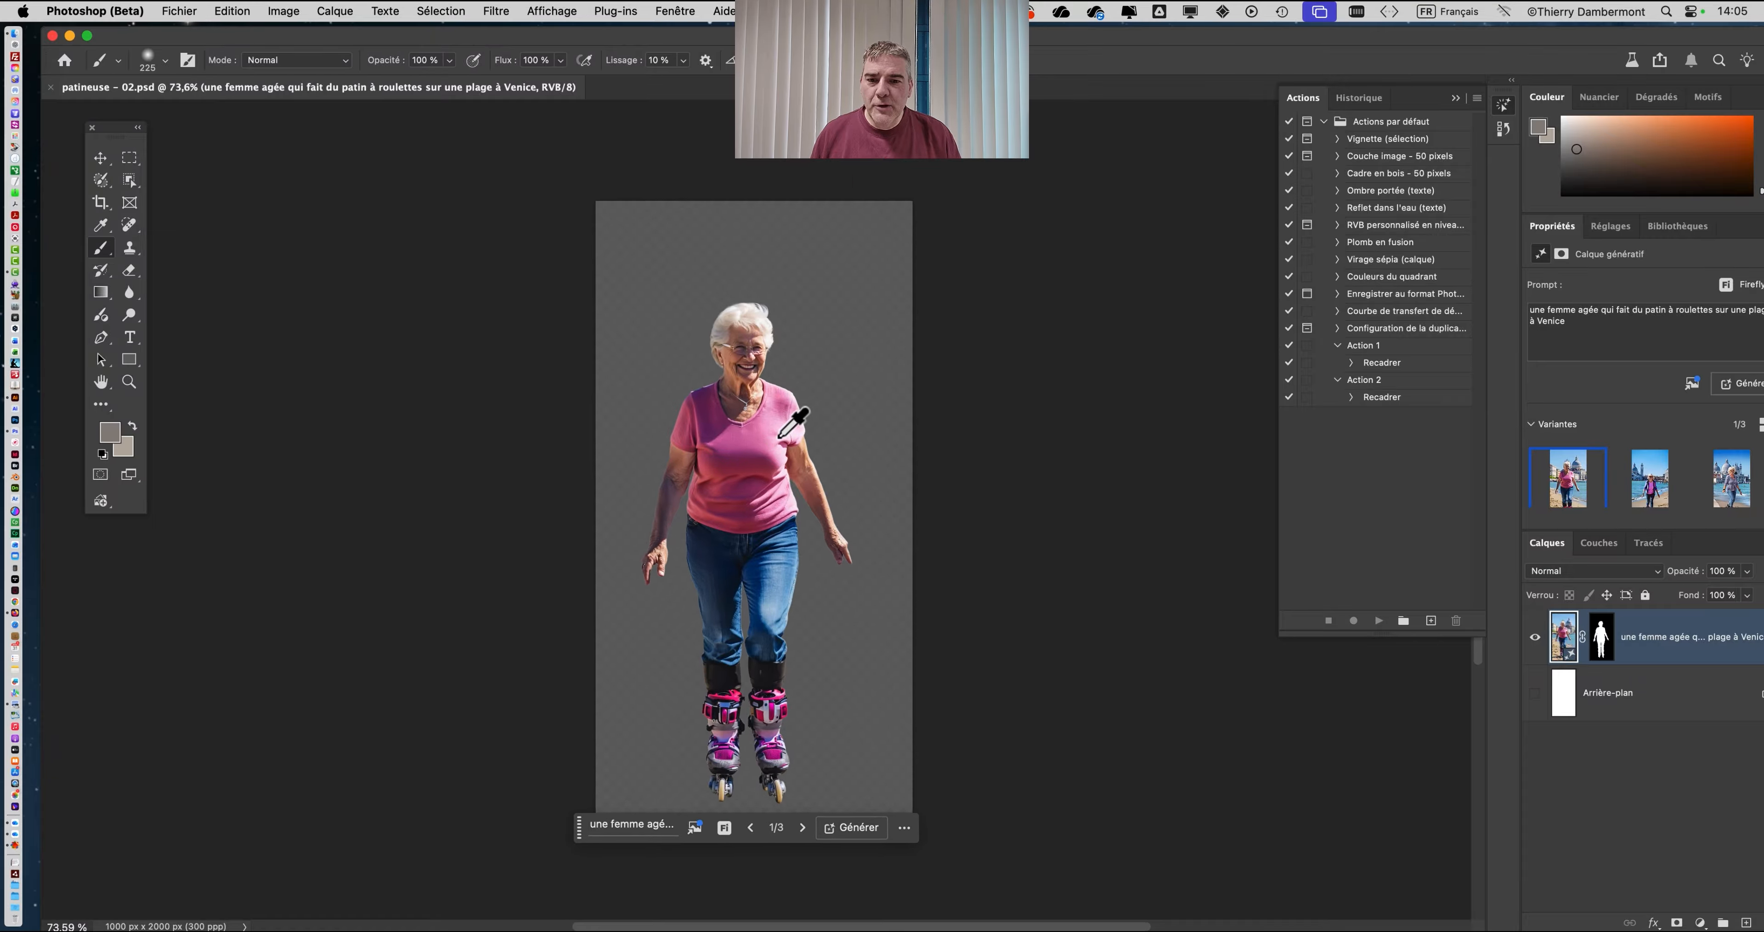
scroll(795, 425, "up", 3)
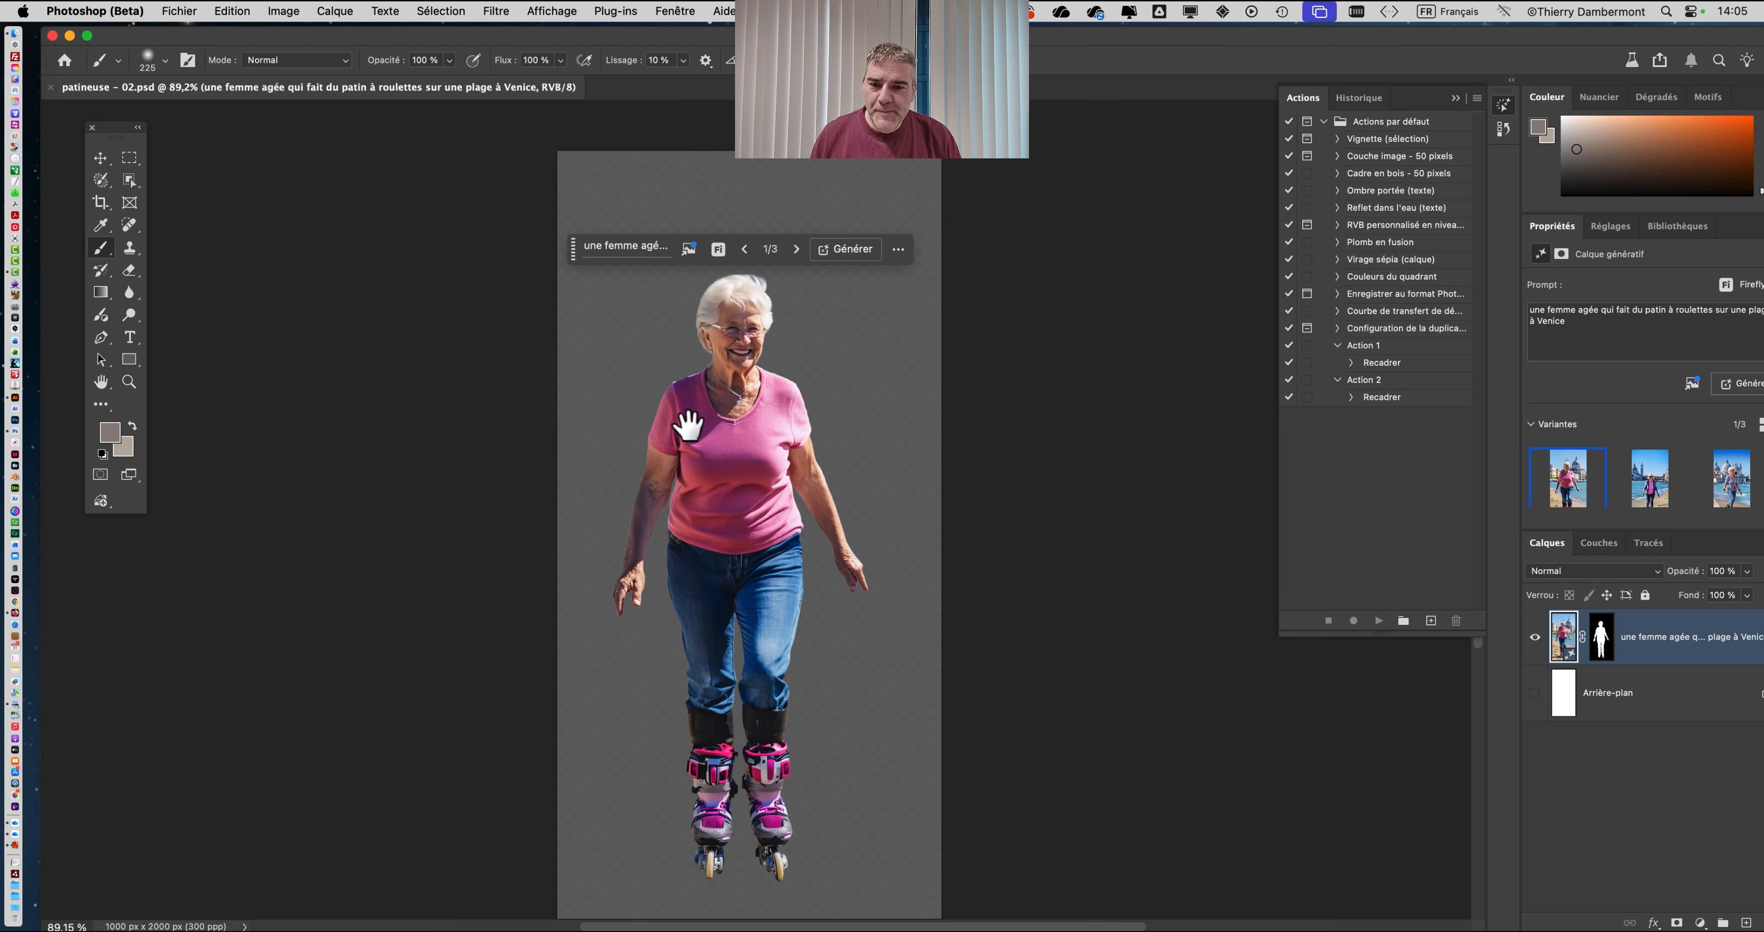
left_click_drag(689, 421, 394, 287)
scroll(387, 306, "up", 5)
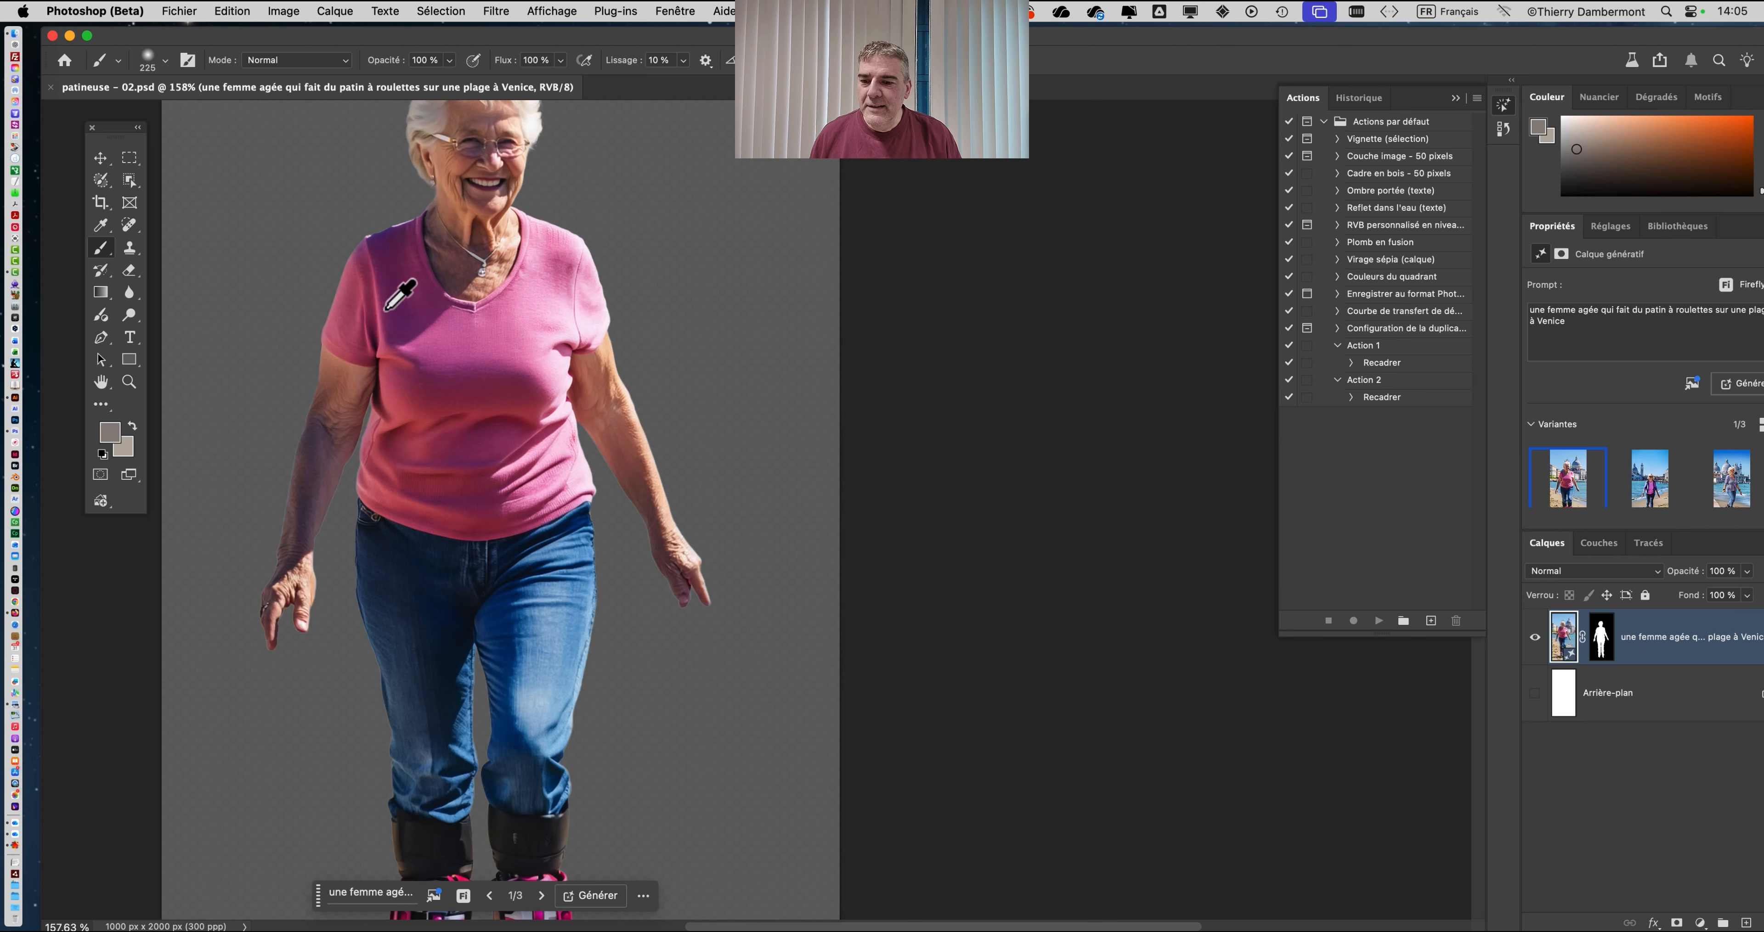
scroll(387, 306, "down", 3)
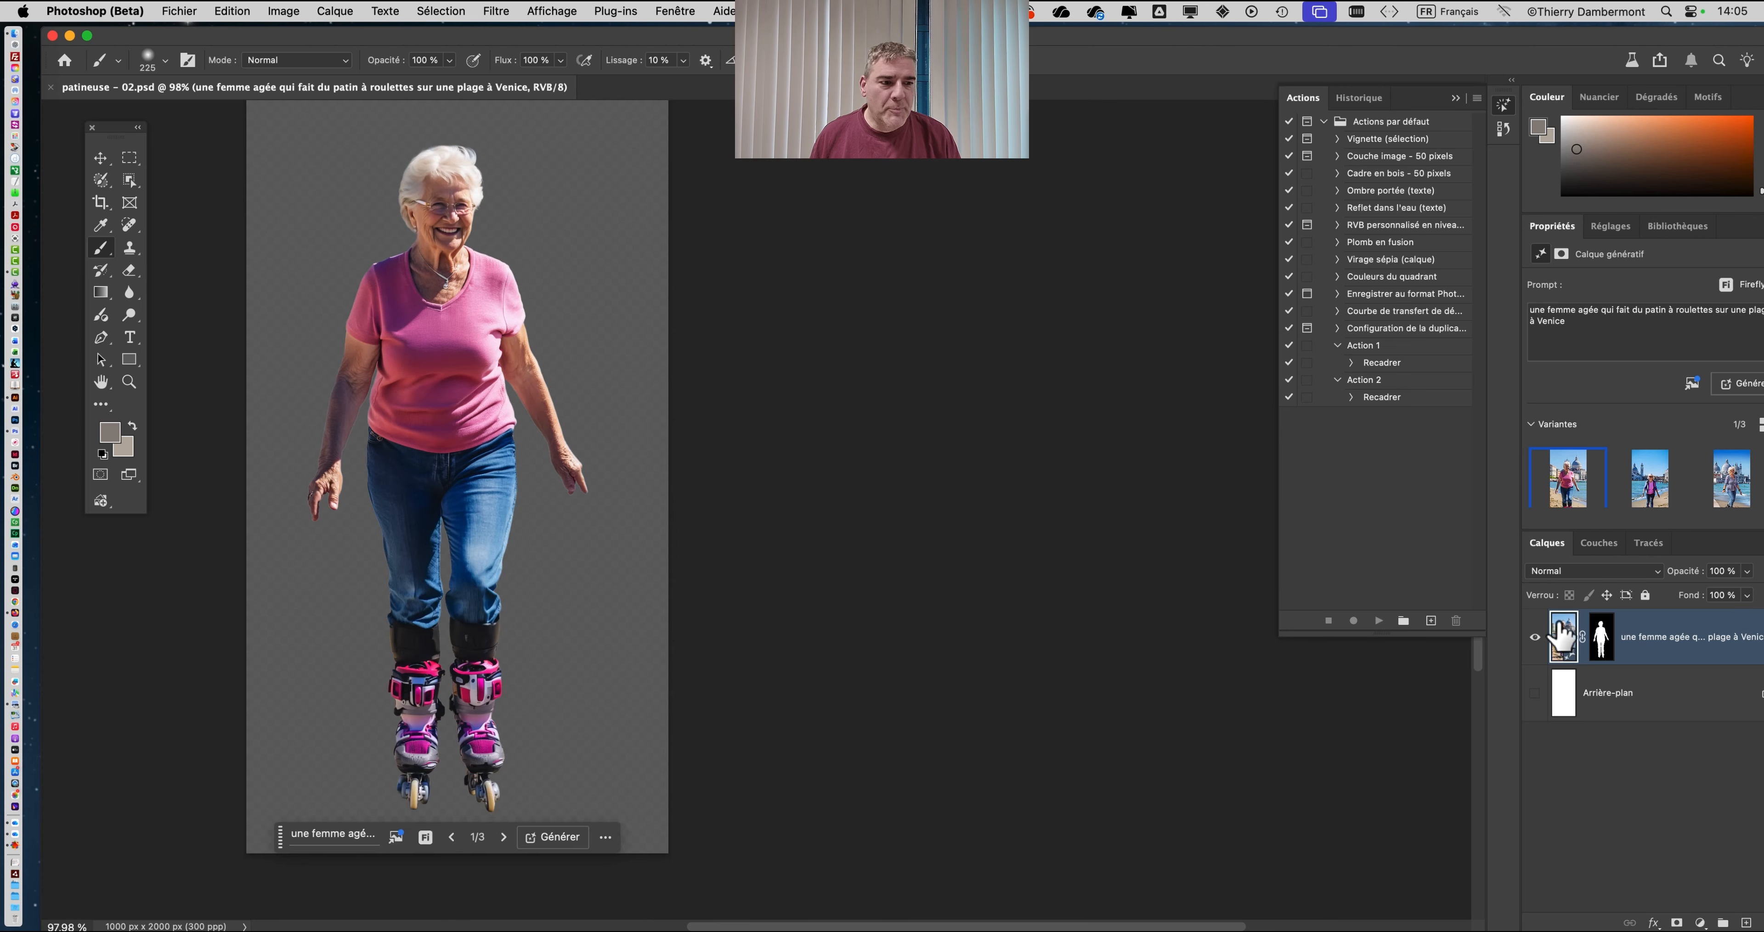
left_click_drag(1549, 544, 798, 295)
left_click_drag(994, 467, 1129, 635)
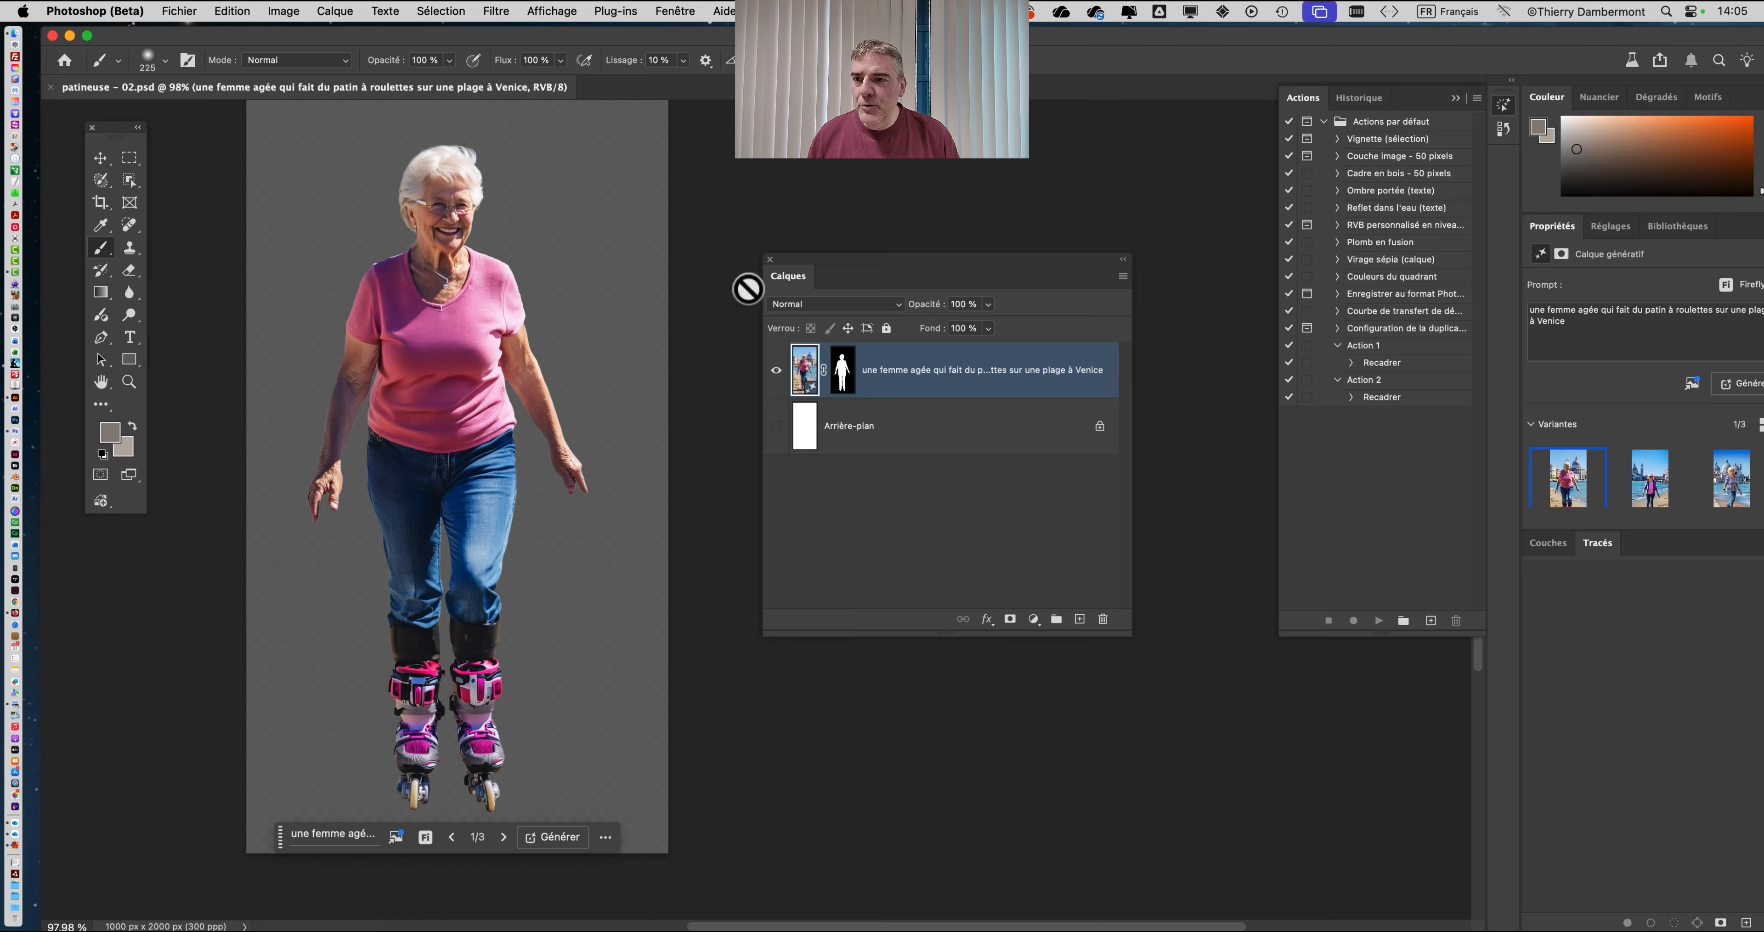
Start Rotation de l'objet on the woman's layer and turn her horizontally to about -52.8°.
left_click(243, 12)
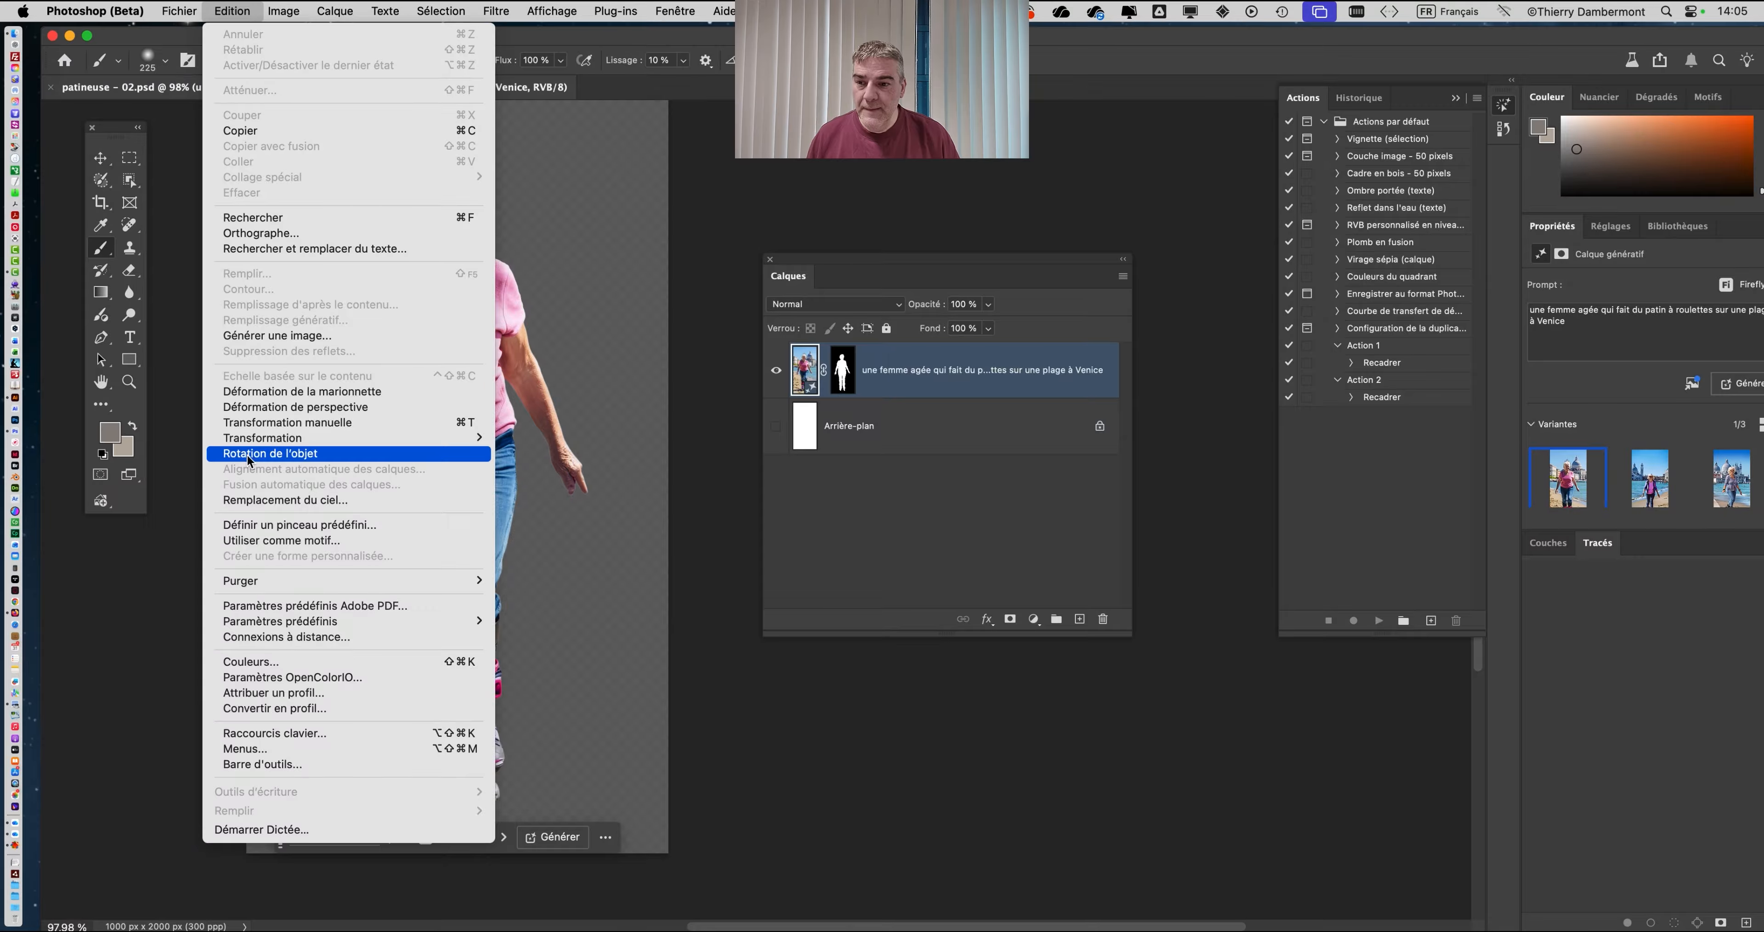
left_click(248, 456)
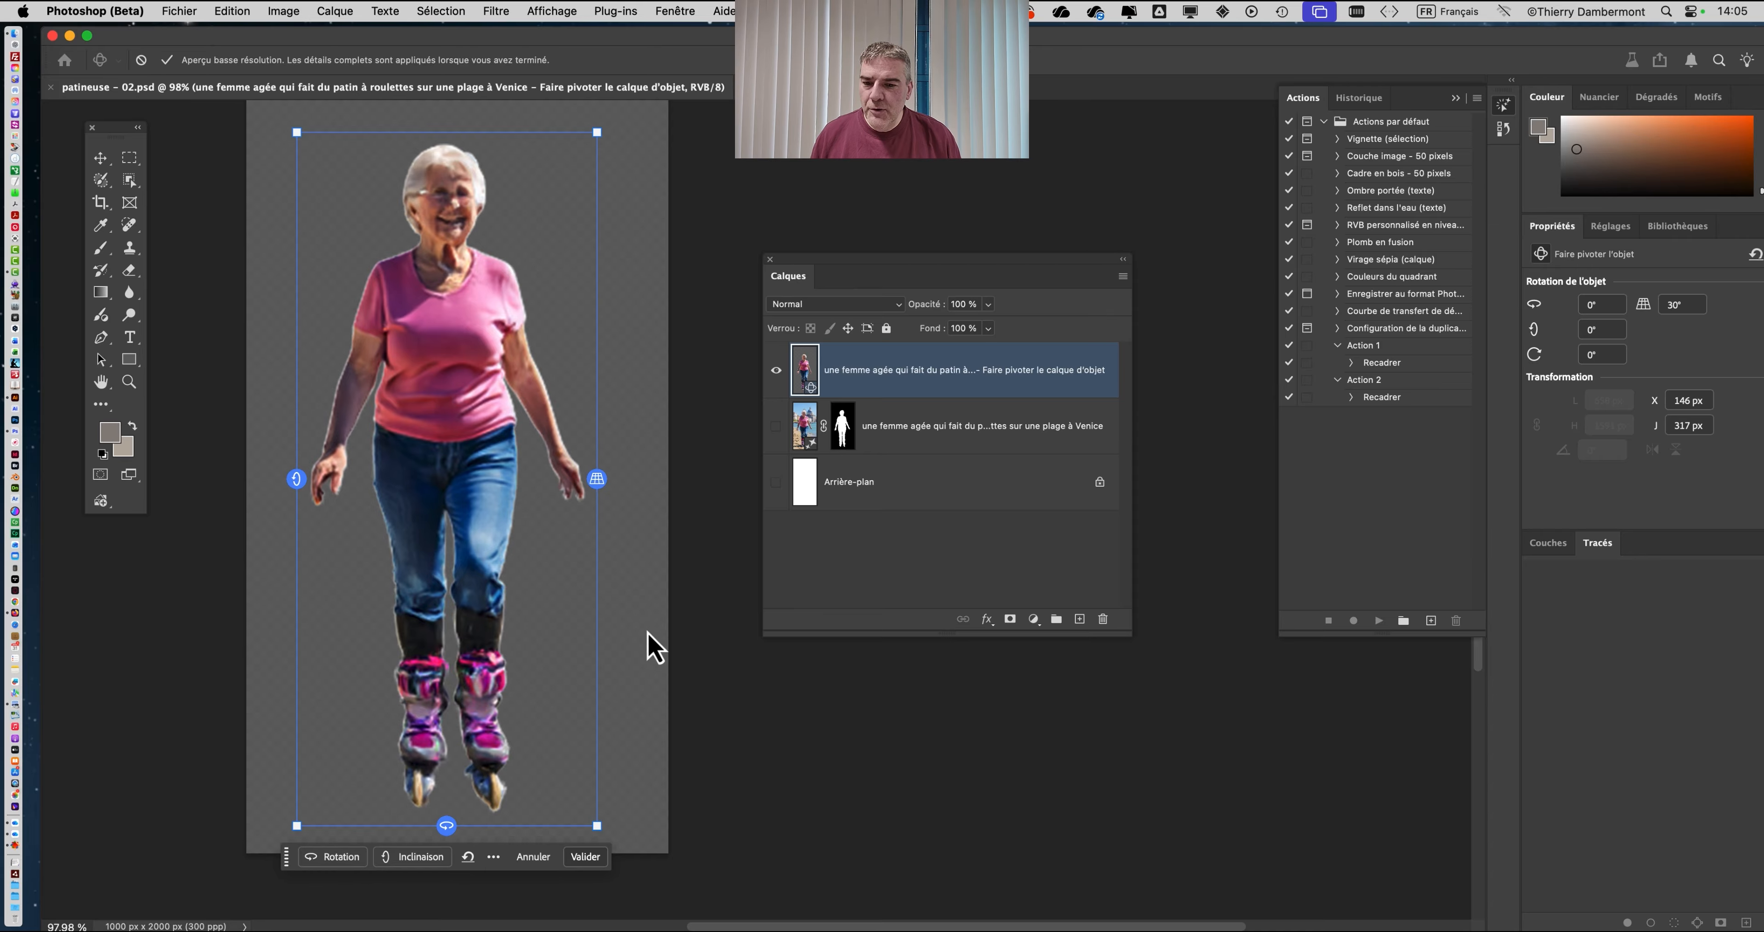
left_click_drag(450, 833, 1154, 819)
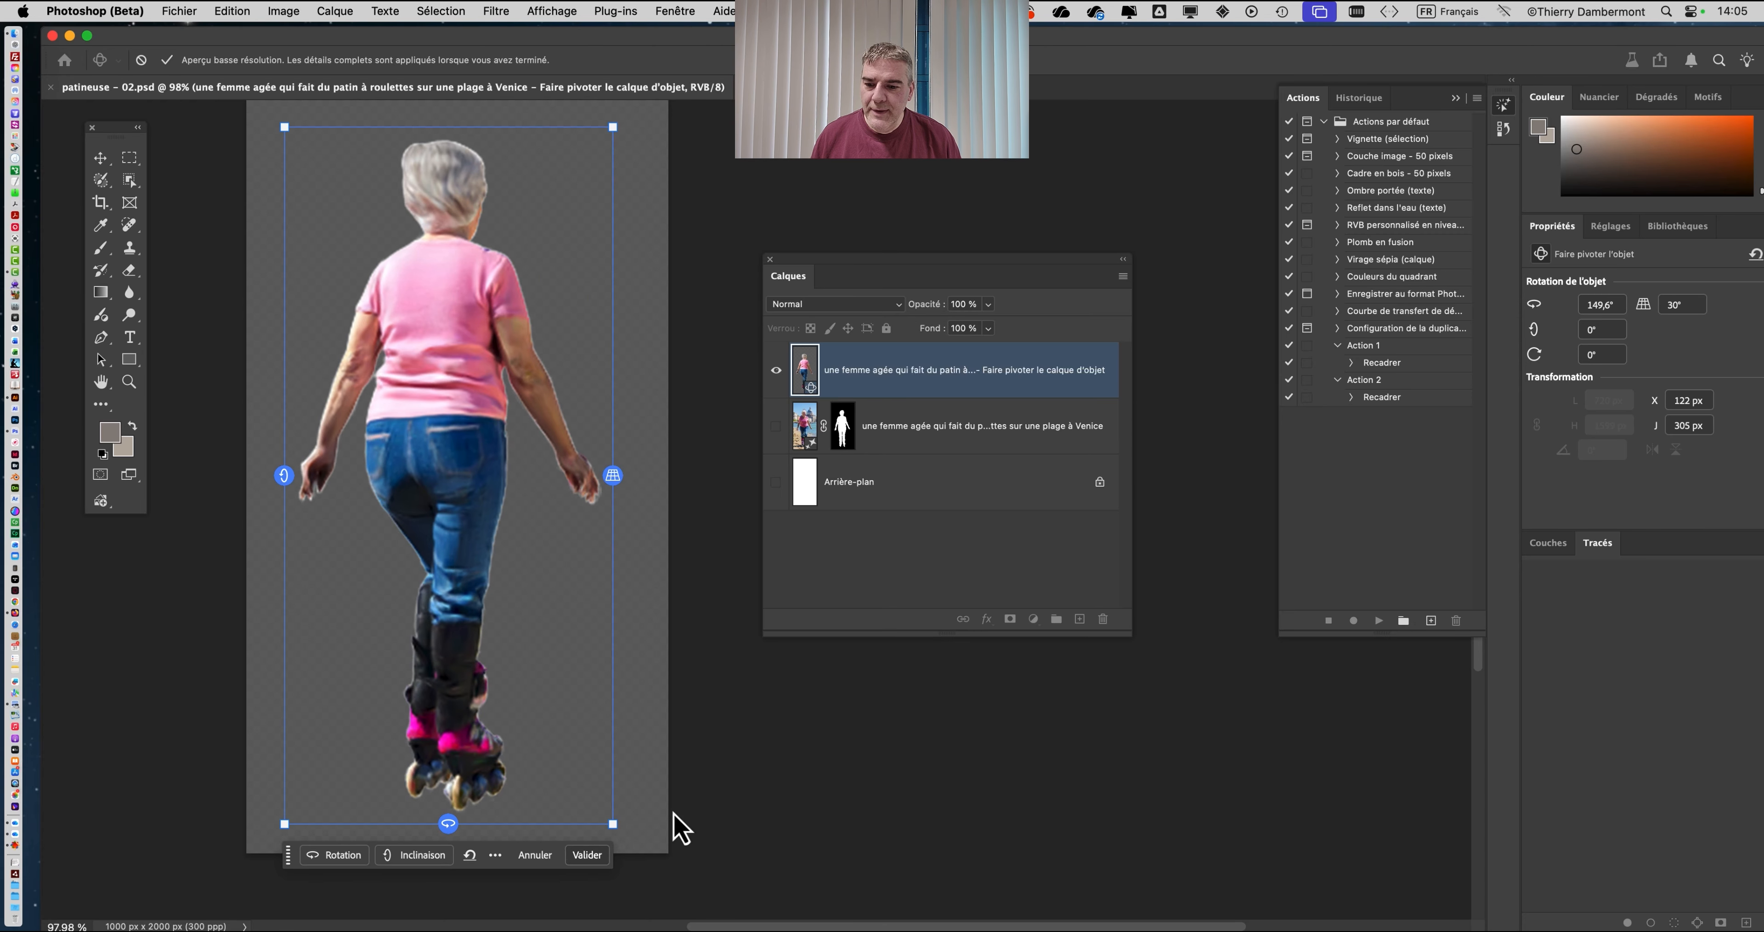
left_click_drag(445, 823, 1055, 814)
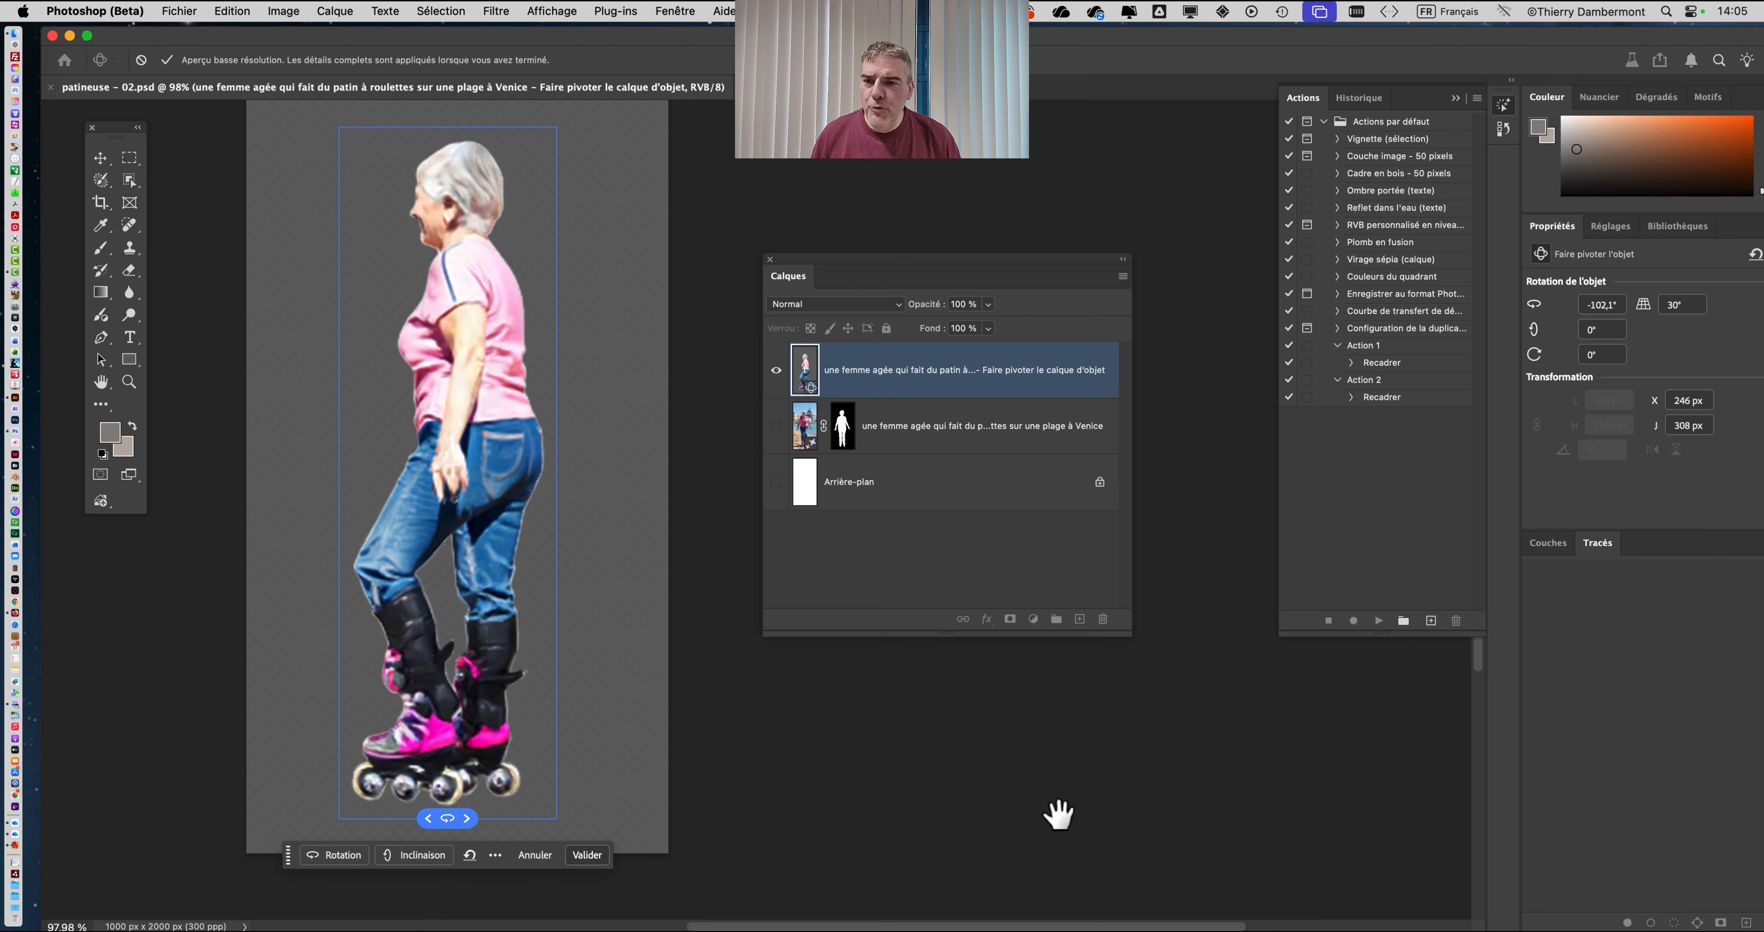
left_click_drag(445, 825, 568, 722)
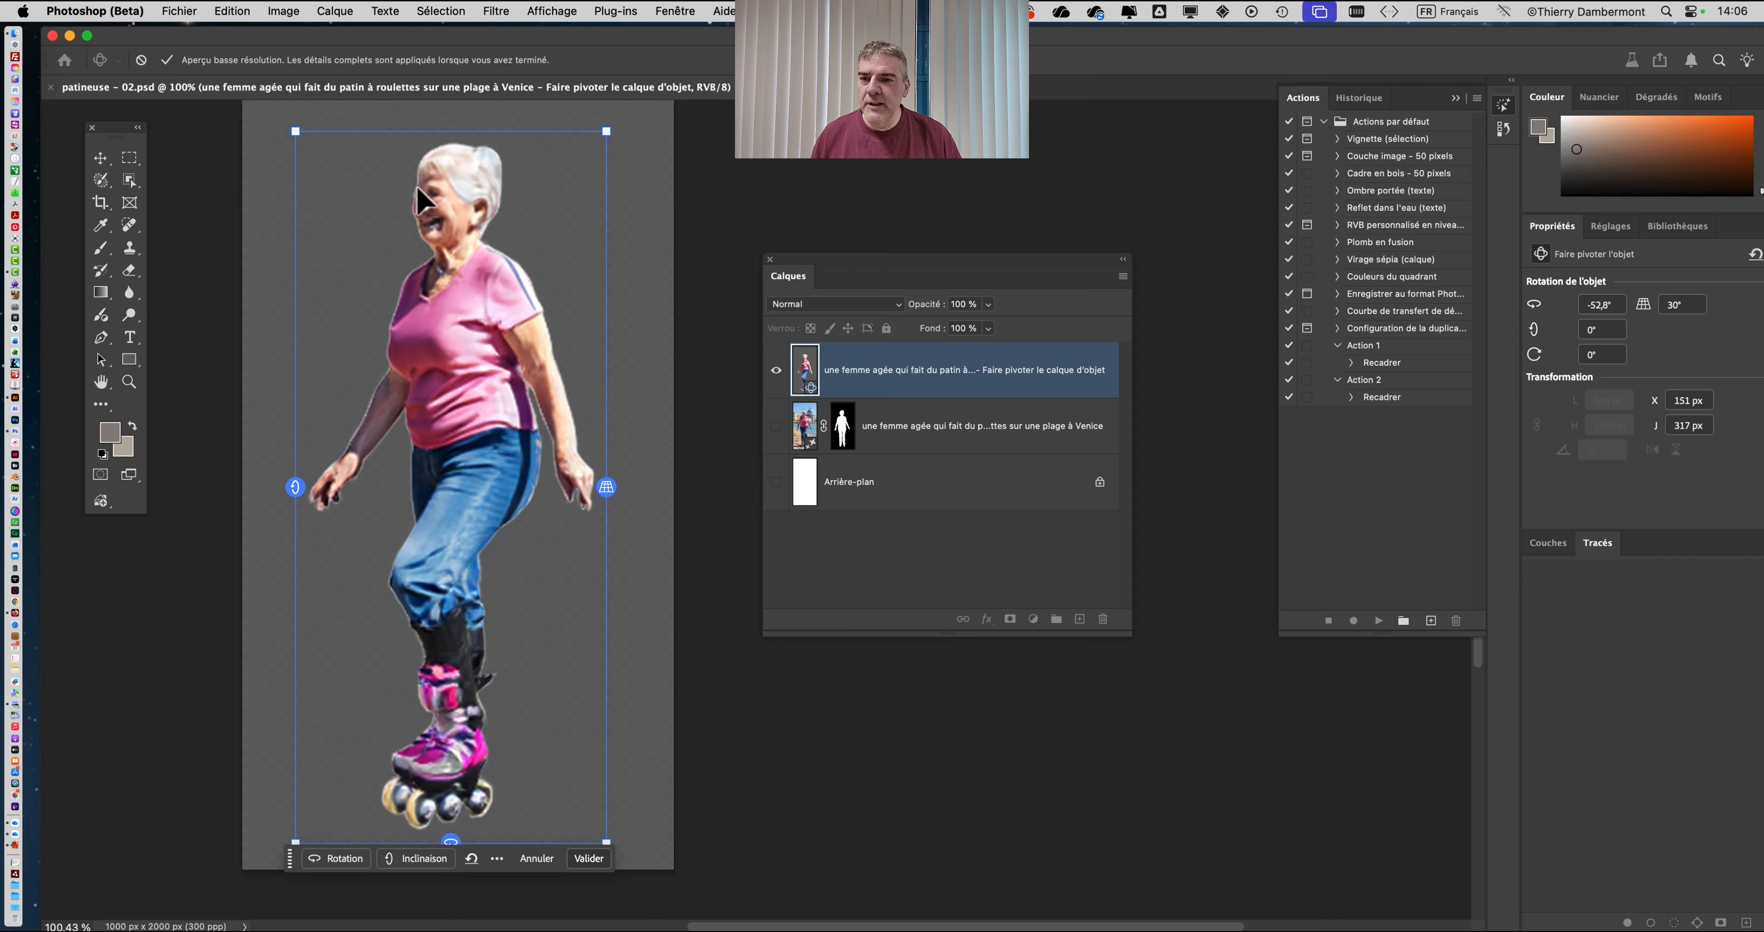
Tilt the woman to about 30.7° so that she is seen from above.
scroll(422, 206, "up", 5)
scroll(426, 240, "down", 1)
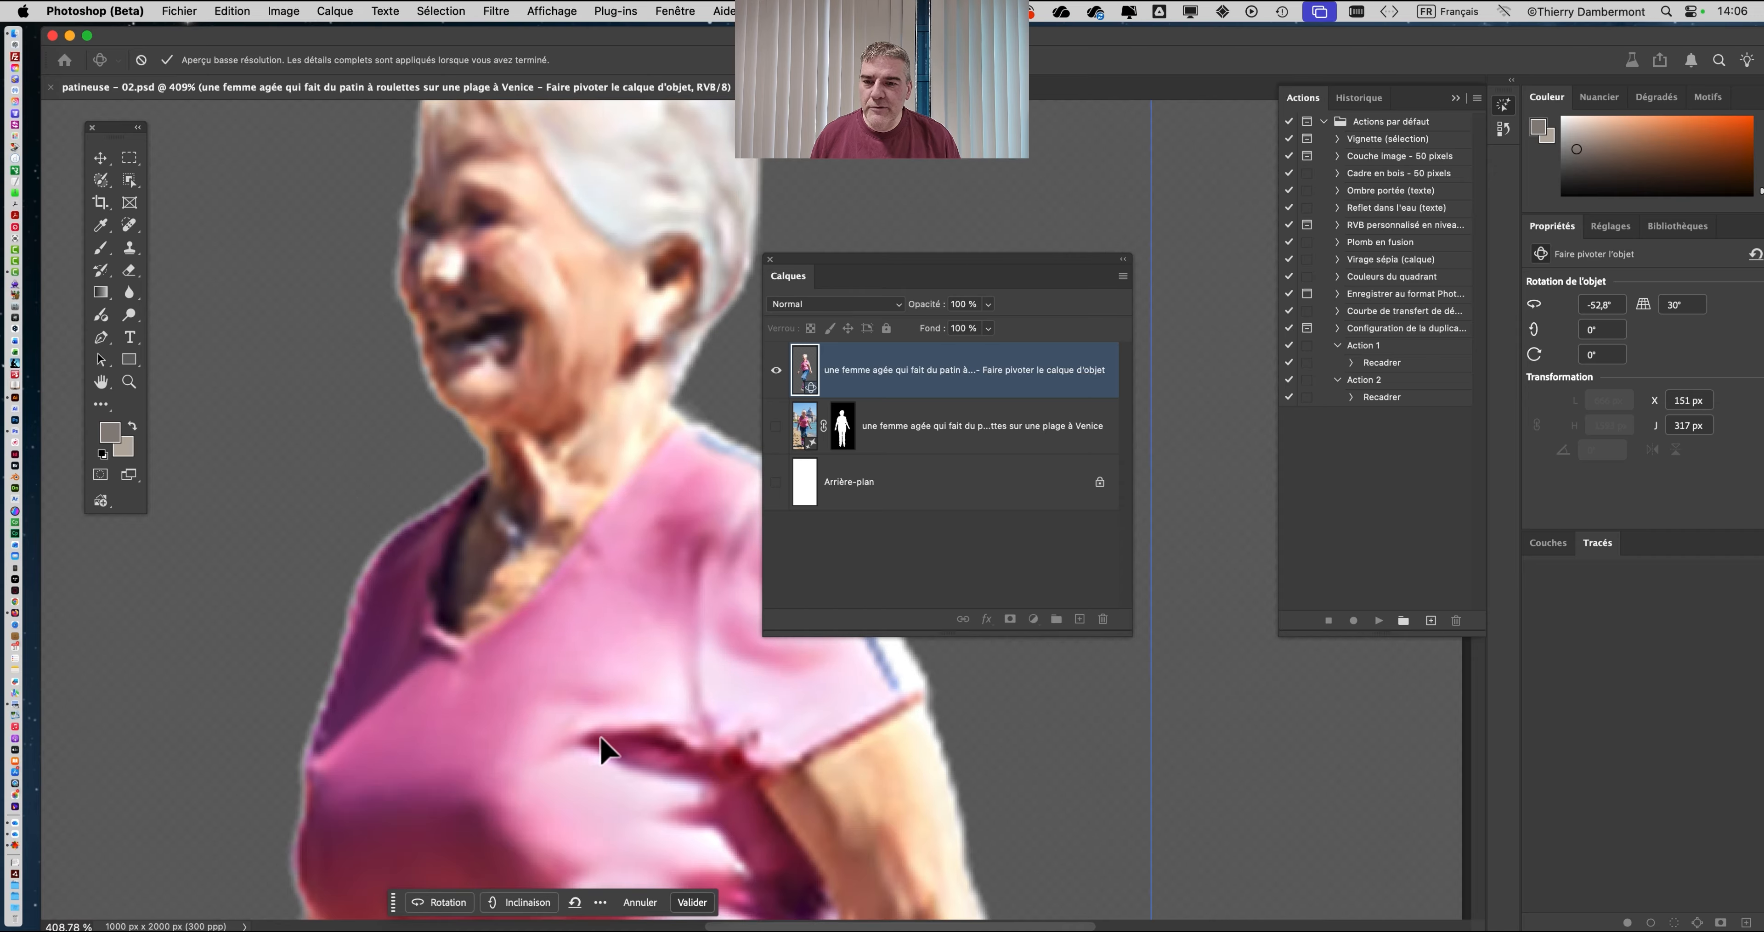
scroll(602, 750, "down", 5)
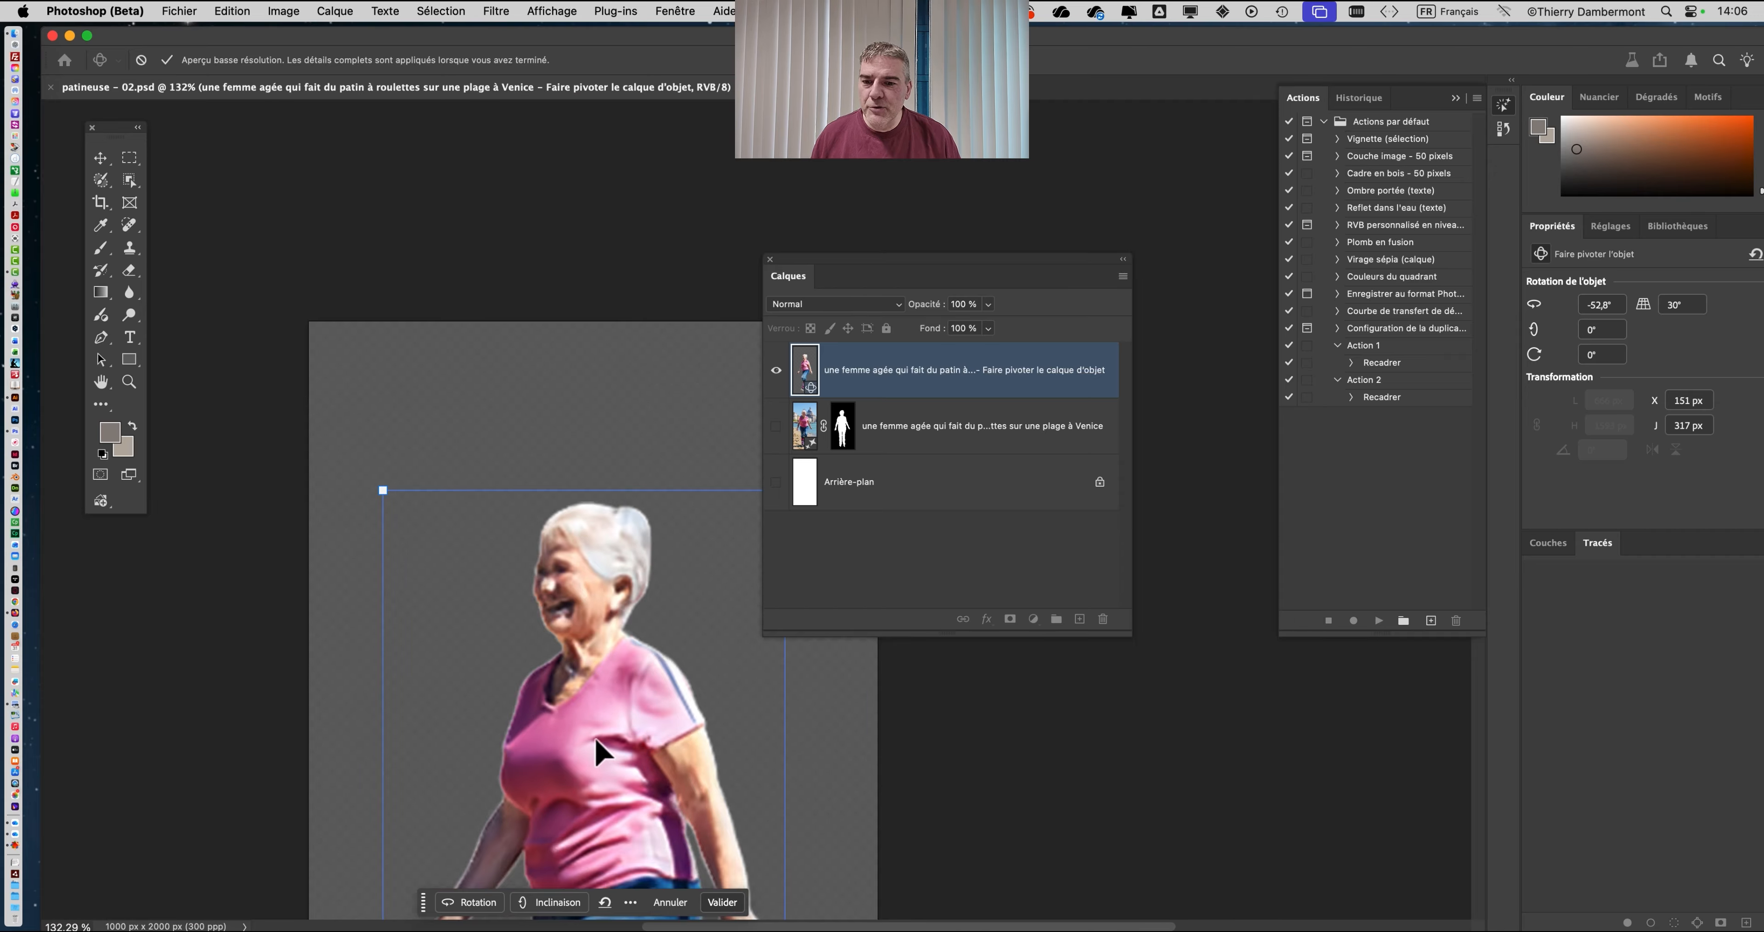
left_click_drag(590, 733, 514, 430)
scroll(513, 430, "down", 1)
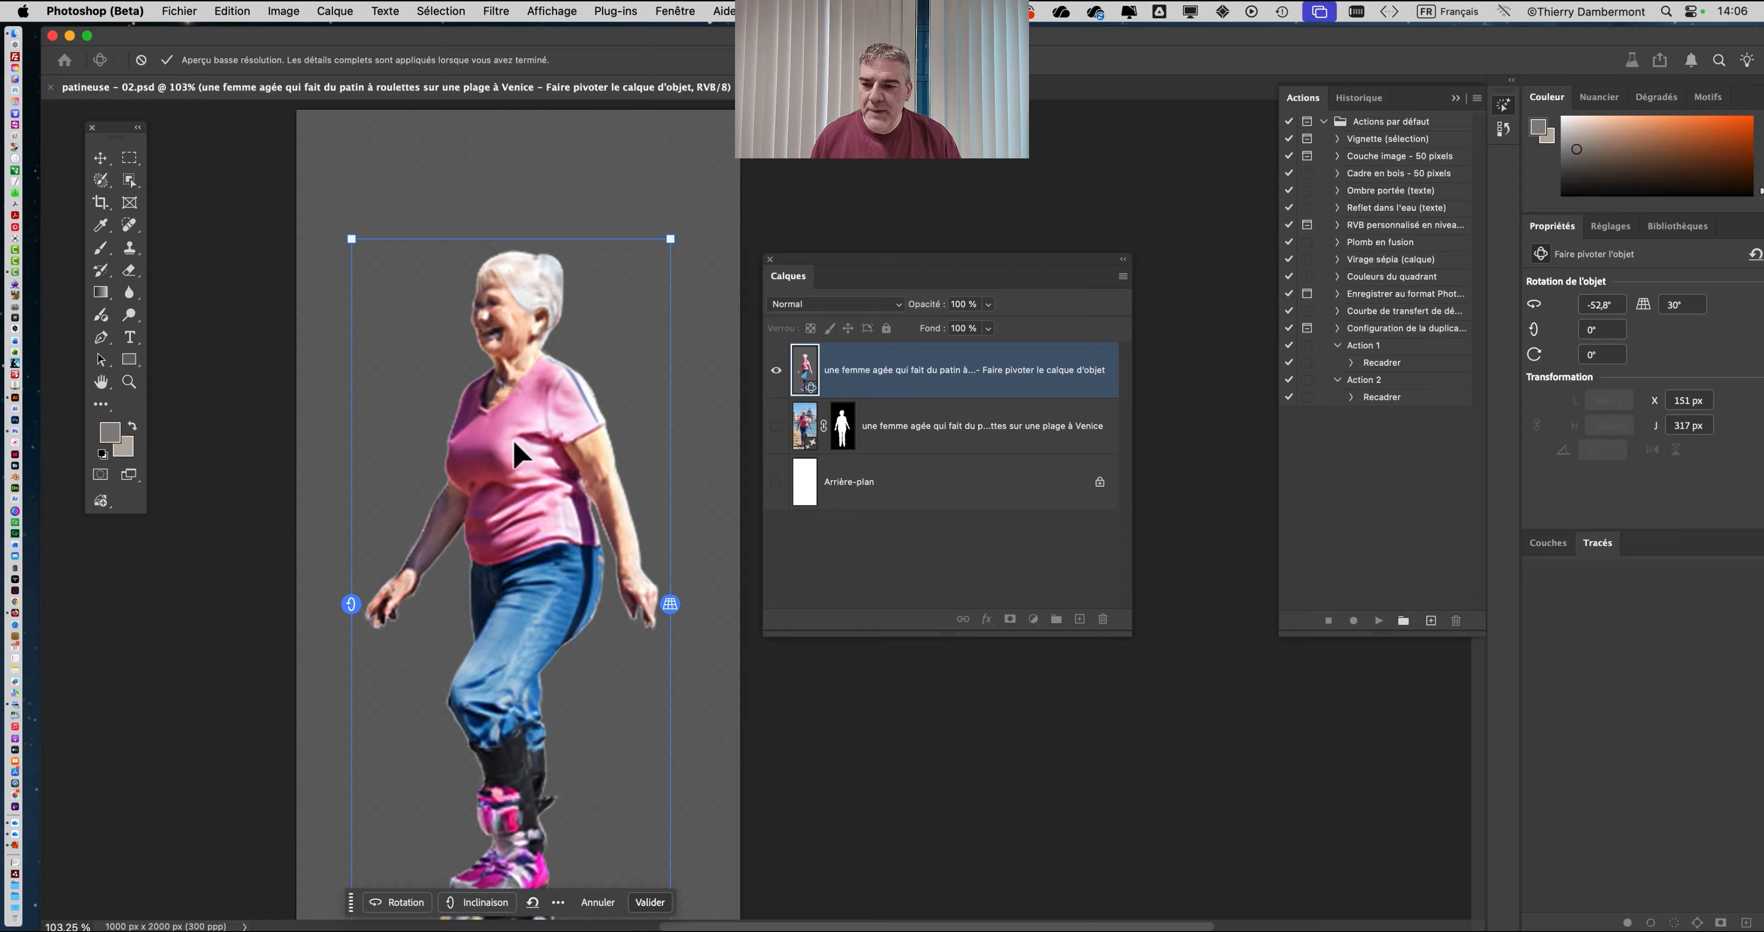
scroll(518, 453, "down", 1)
scroll(438, 612, "down", 1)
left_click_drag(431, 596, 367, 520)
left_click_drag(358, 433, 355, 444)
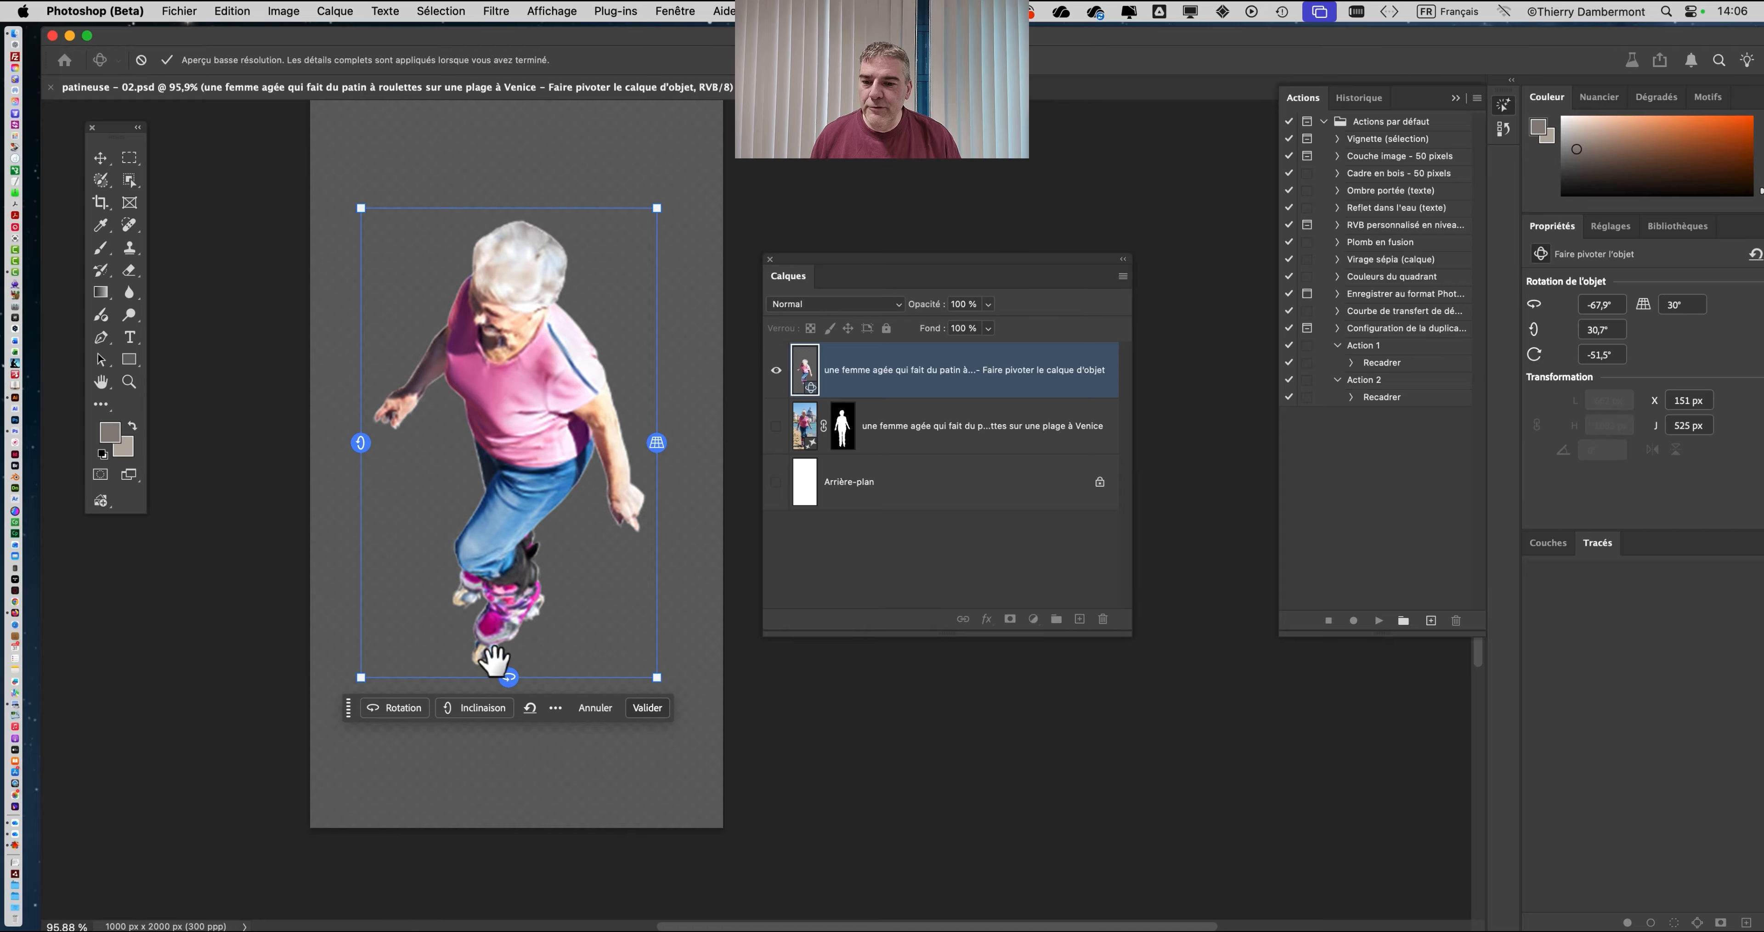
Reduce the woman's tilt to about 21° and raise the perspective angle to about 65.8°.
mouse_move(506, 677)
left_mouse_down()
mouse_move(642, 677)
mouse_move(511, 672)
left_mouse_up()
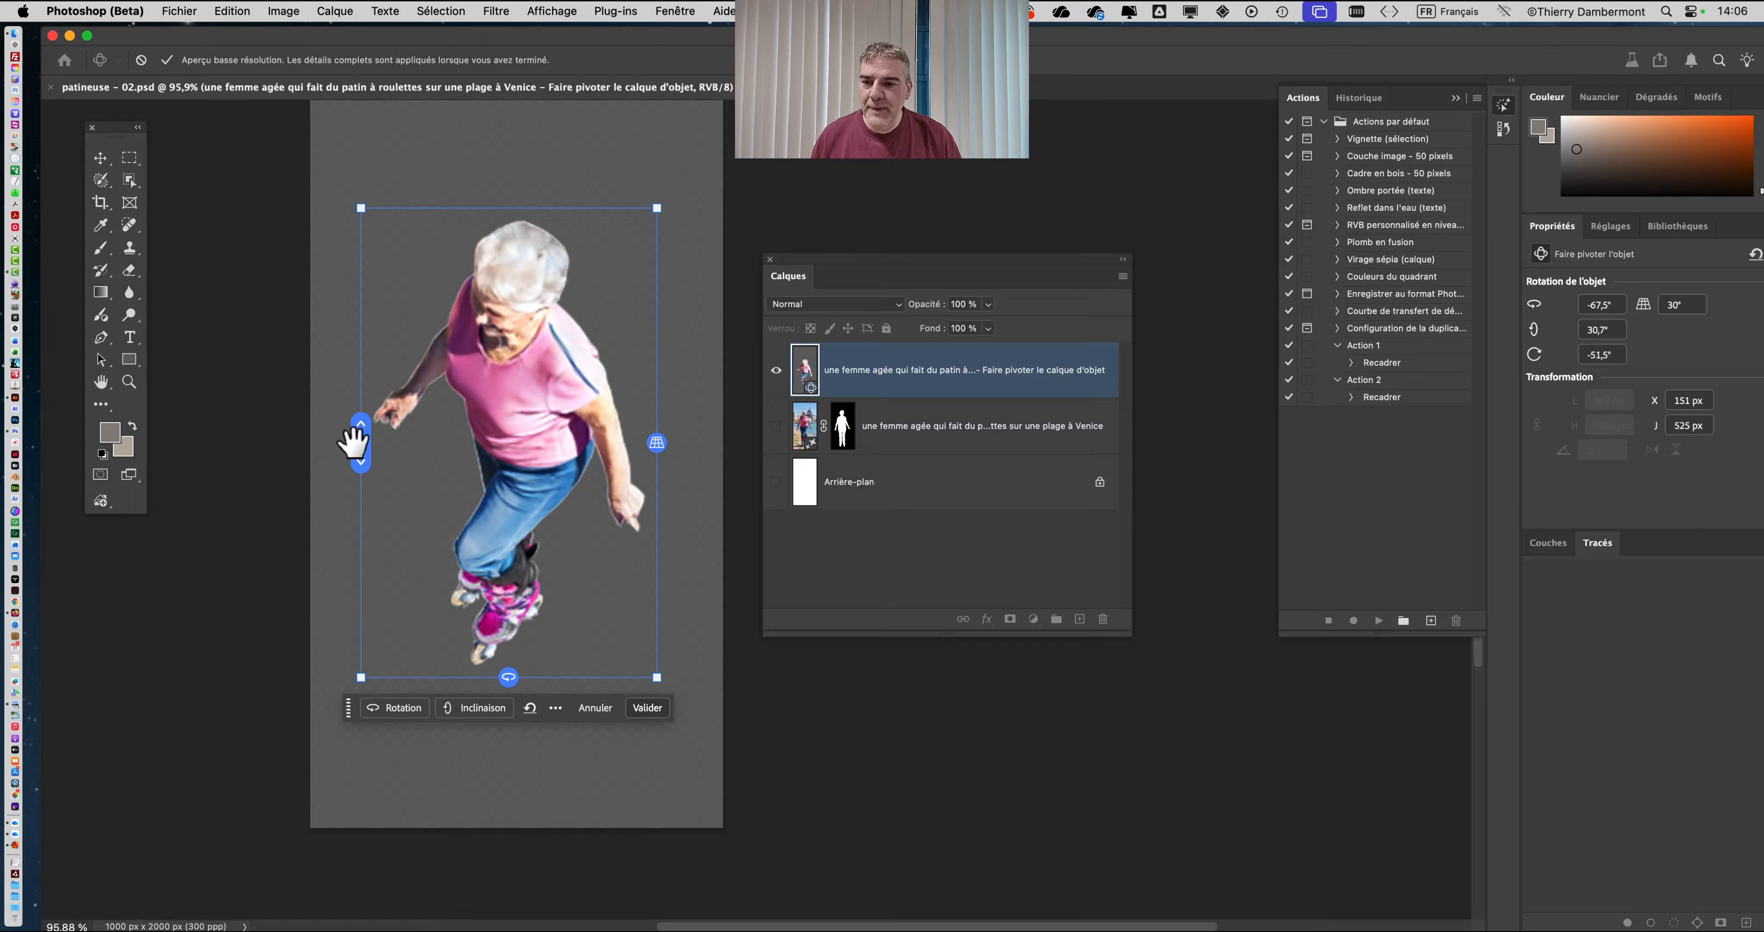
left_click_drag(360, 442, 348, 344)
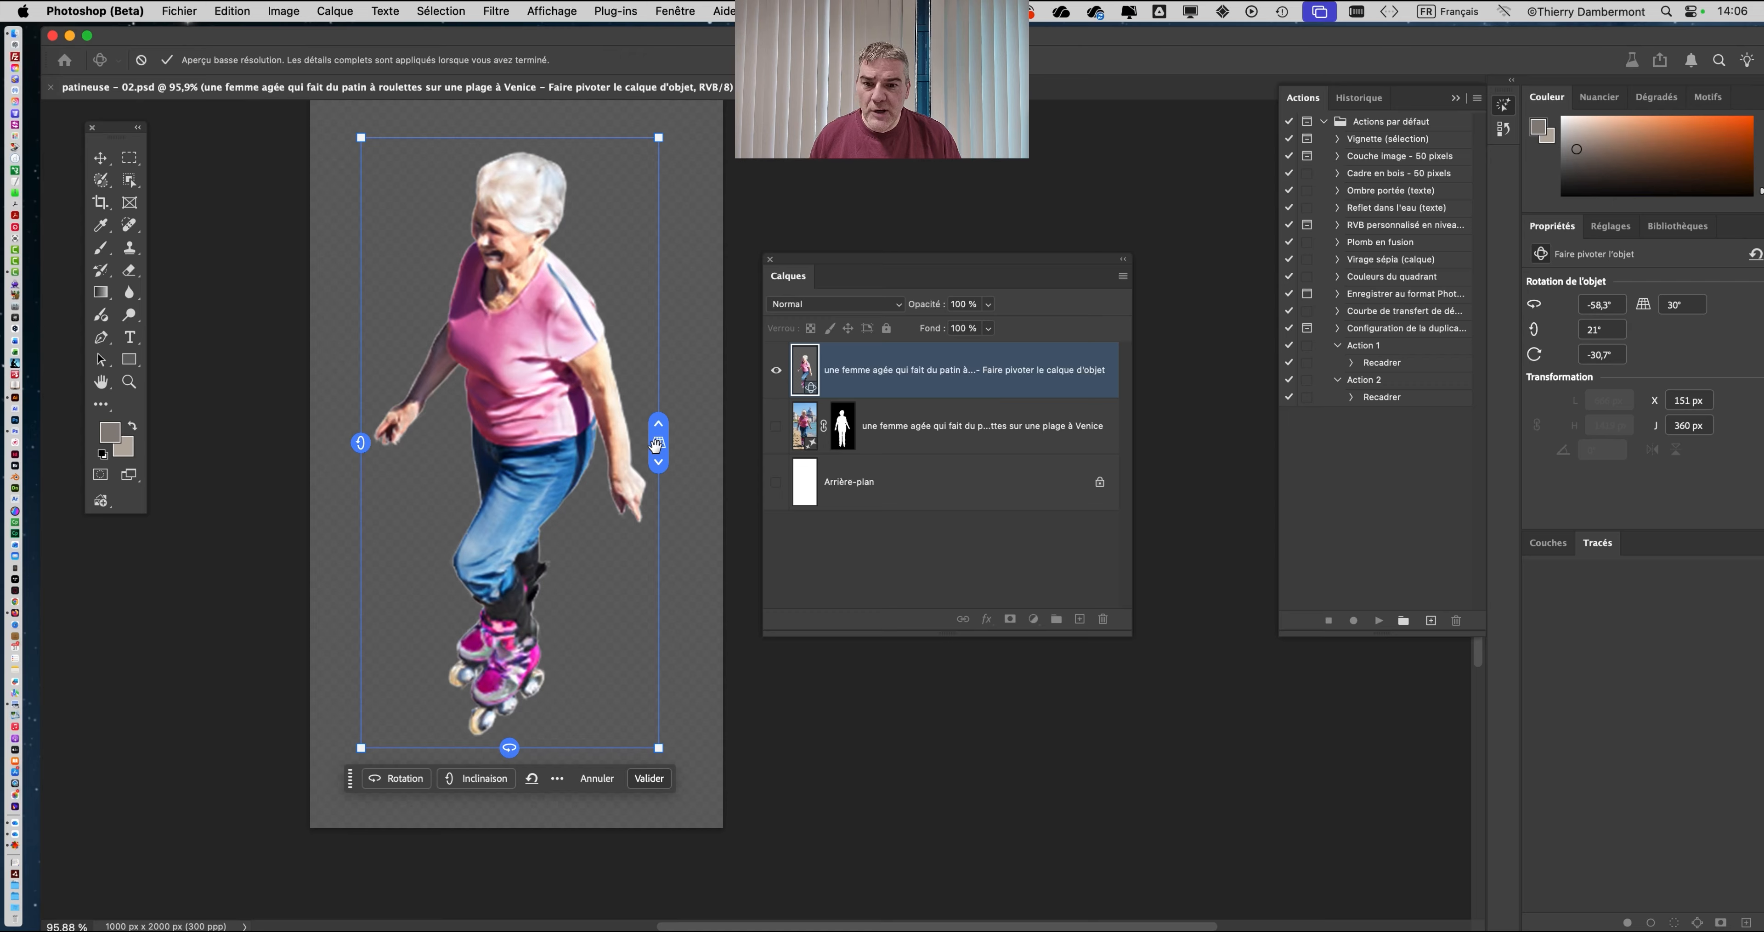
left_click_drag(655, 445, 674, 515)
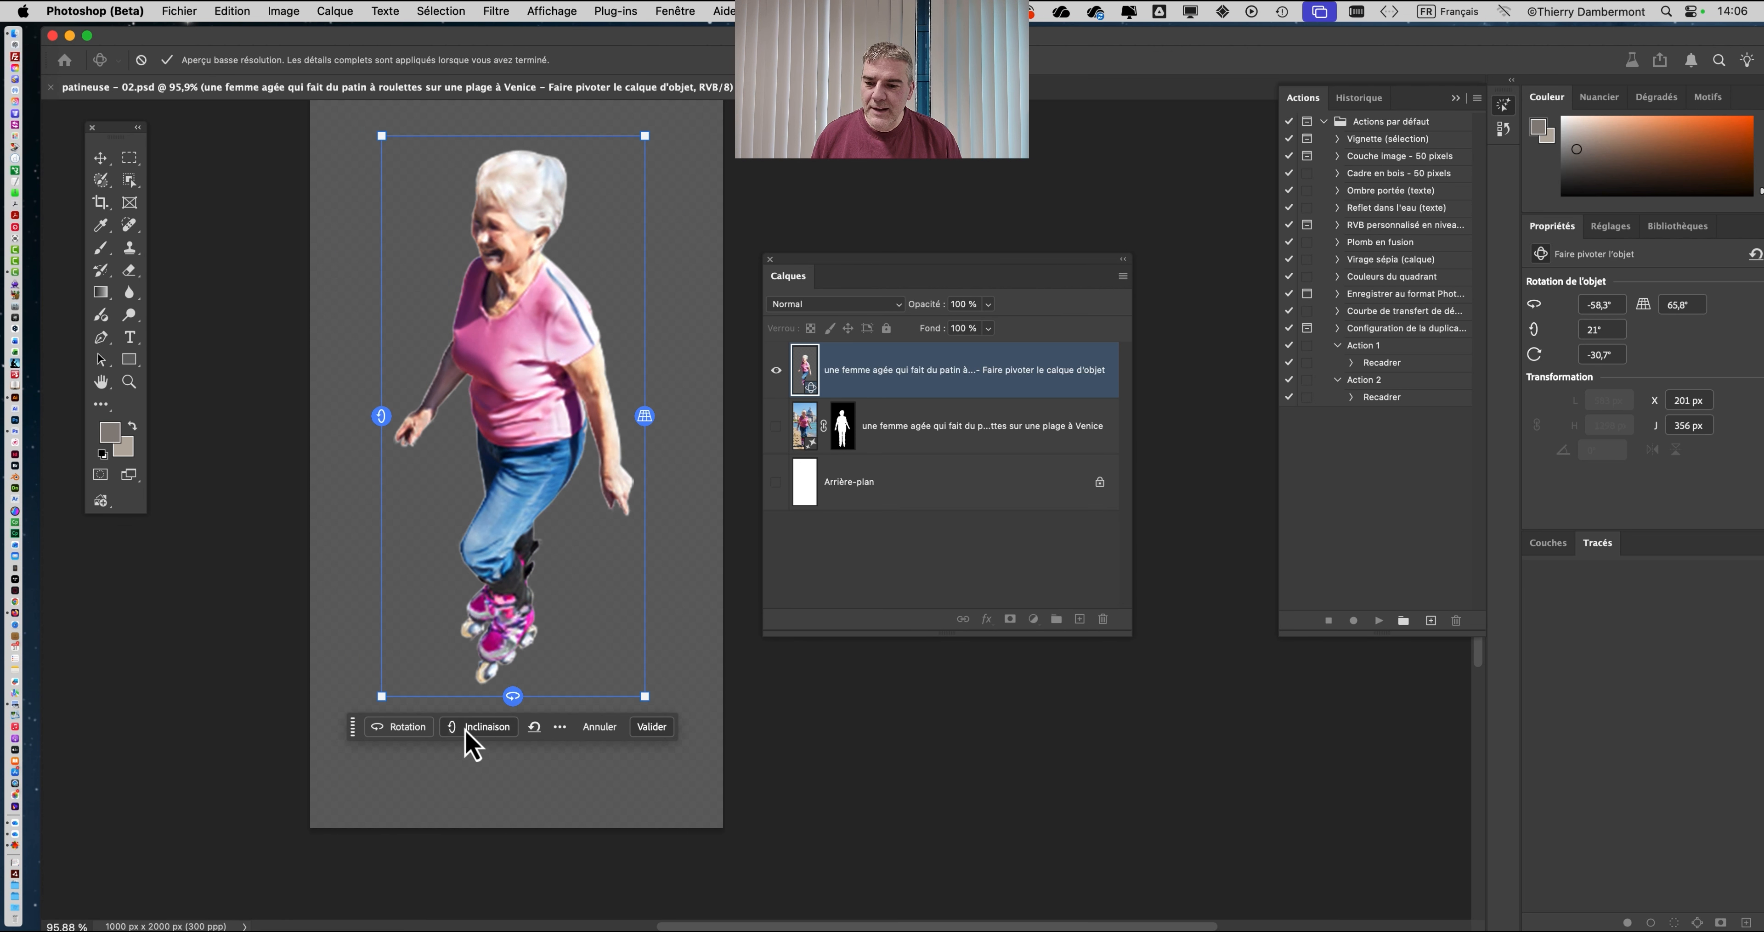
Fine-tune the woman's pose to a horizontal rotation of about -50.7° and a tilt of about 10.7°.
left_click(411, 736)
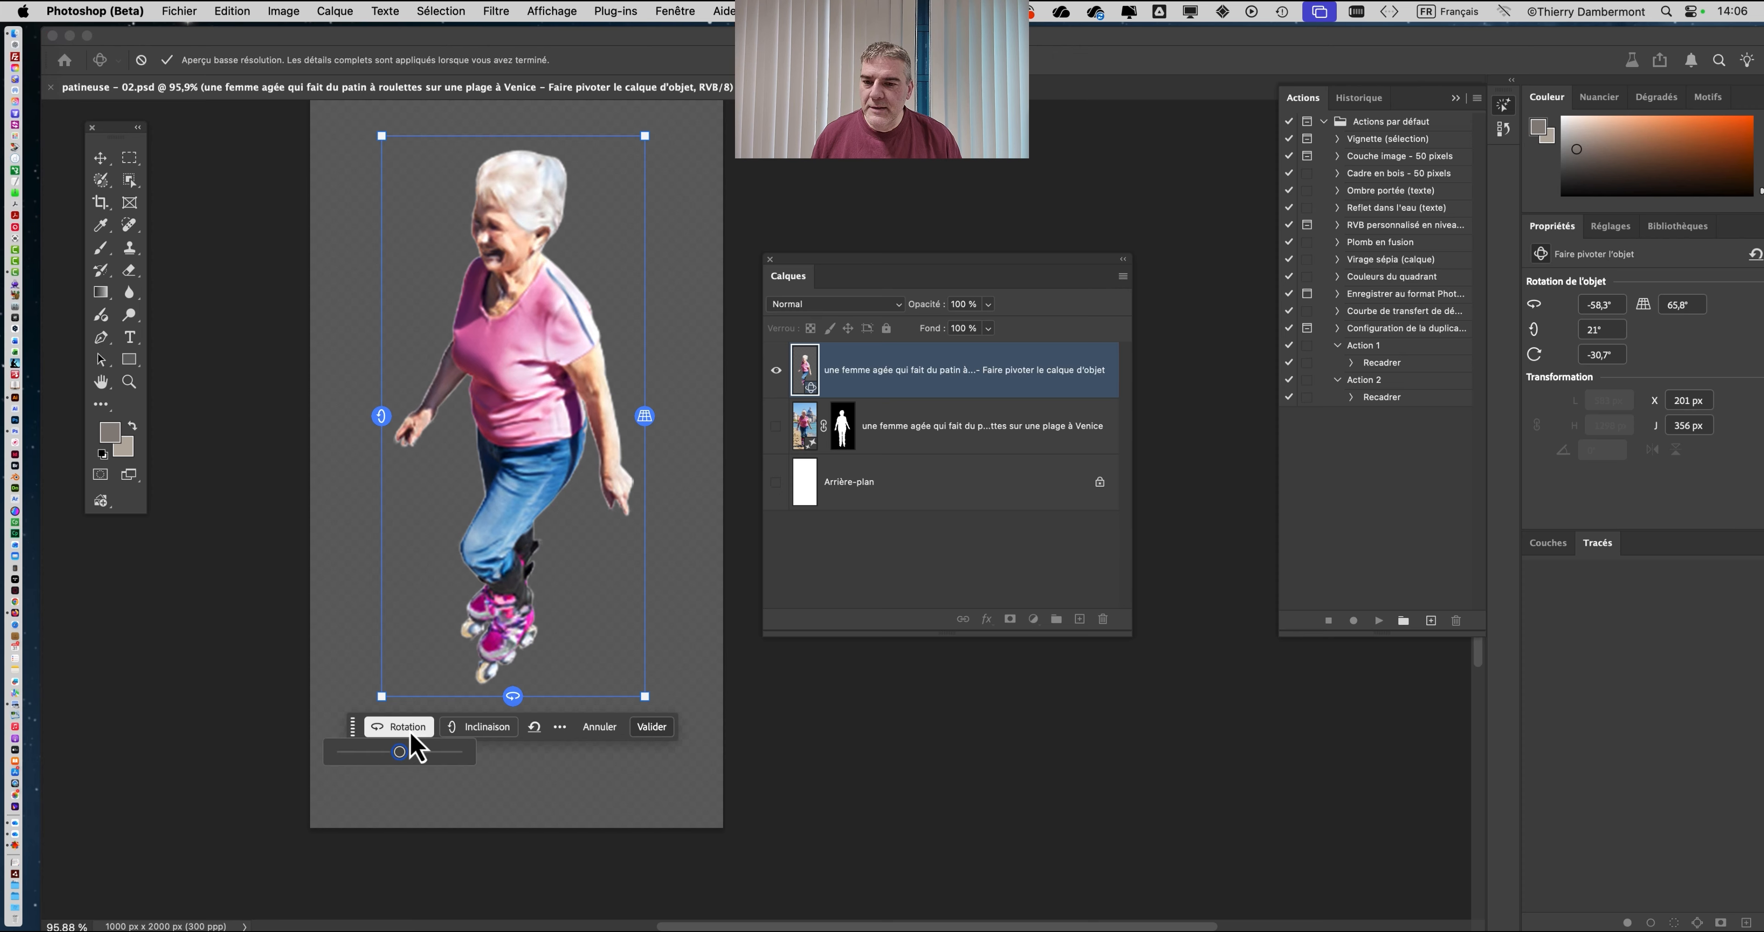
mouse_move(398, 752)
left_mouse_down()
mouse_move(431, 753)
mouse_move(386, 758)
left_mouse_up()
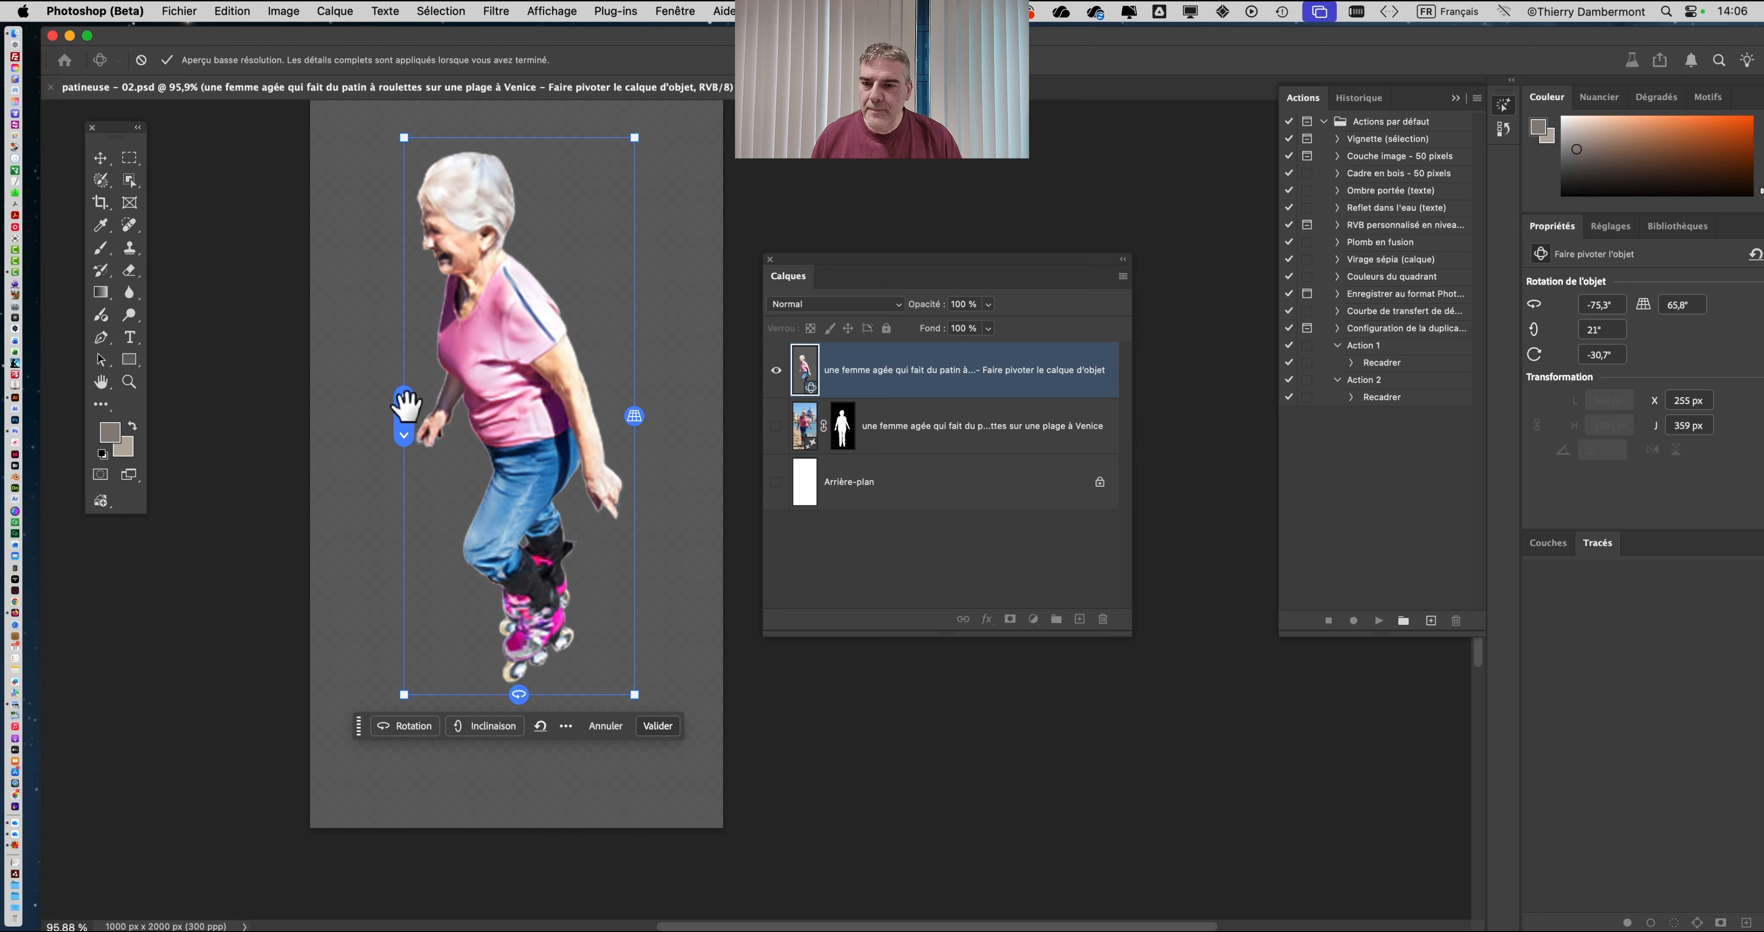
left_click_drag(405, 405, 421, 350)
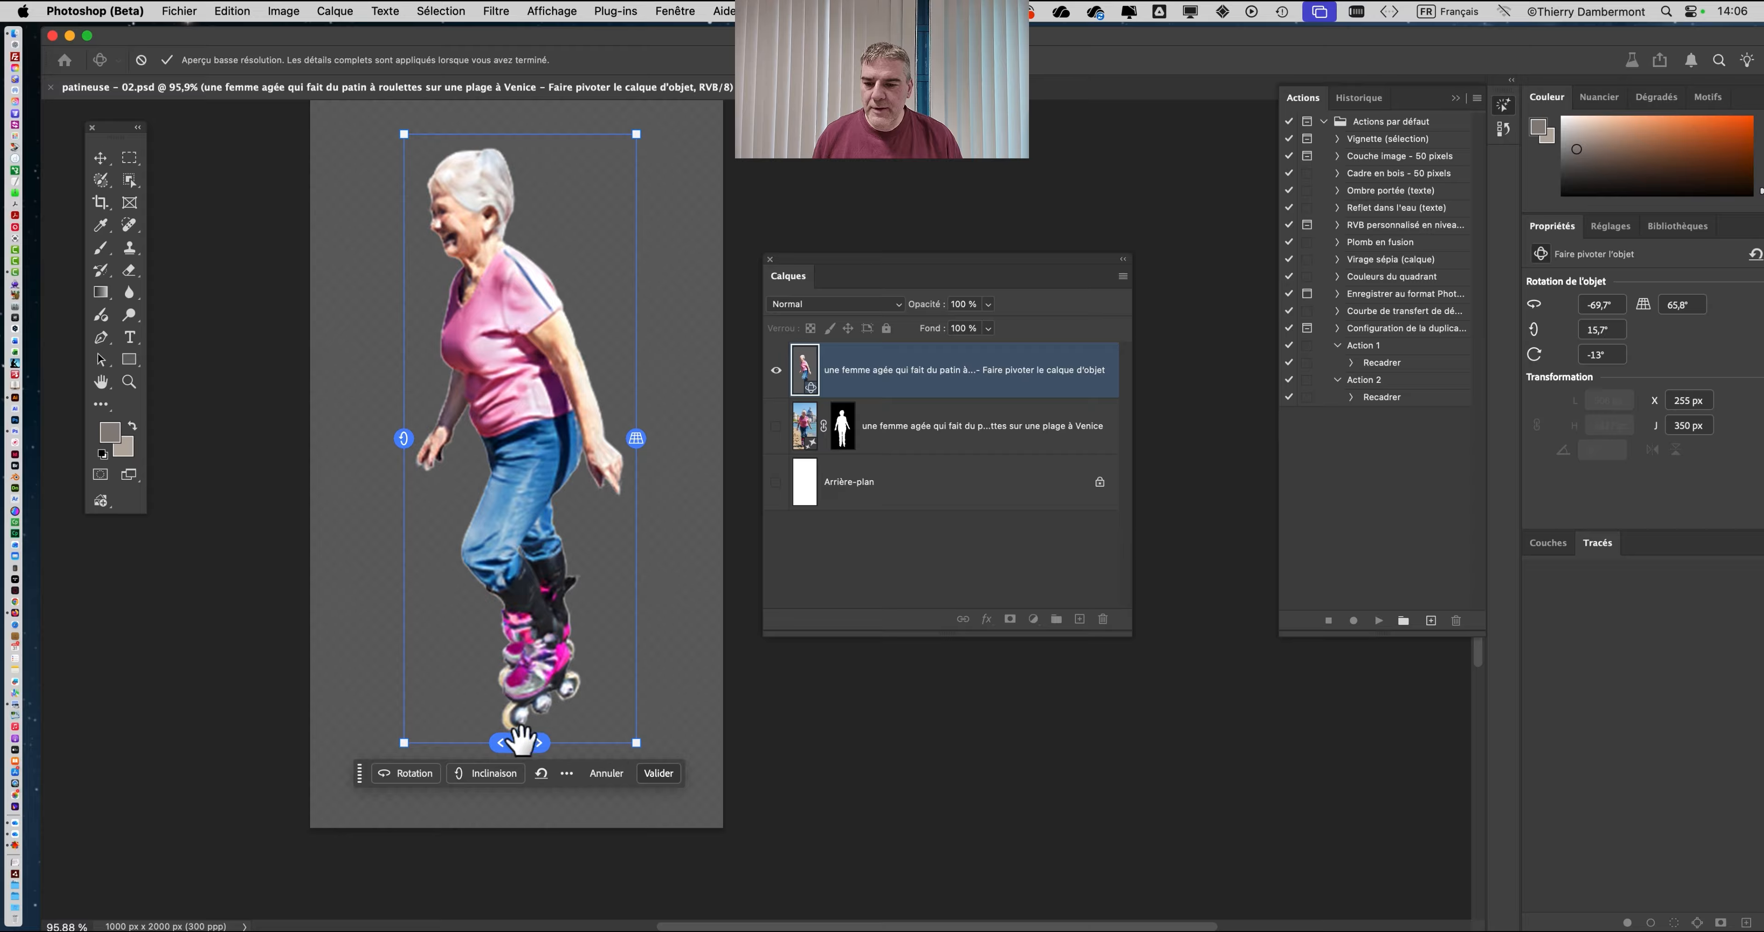
left_click_drag(518, 743, 596, 719)
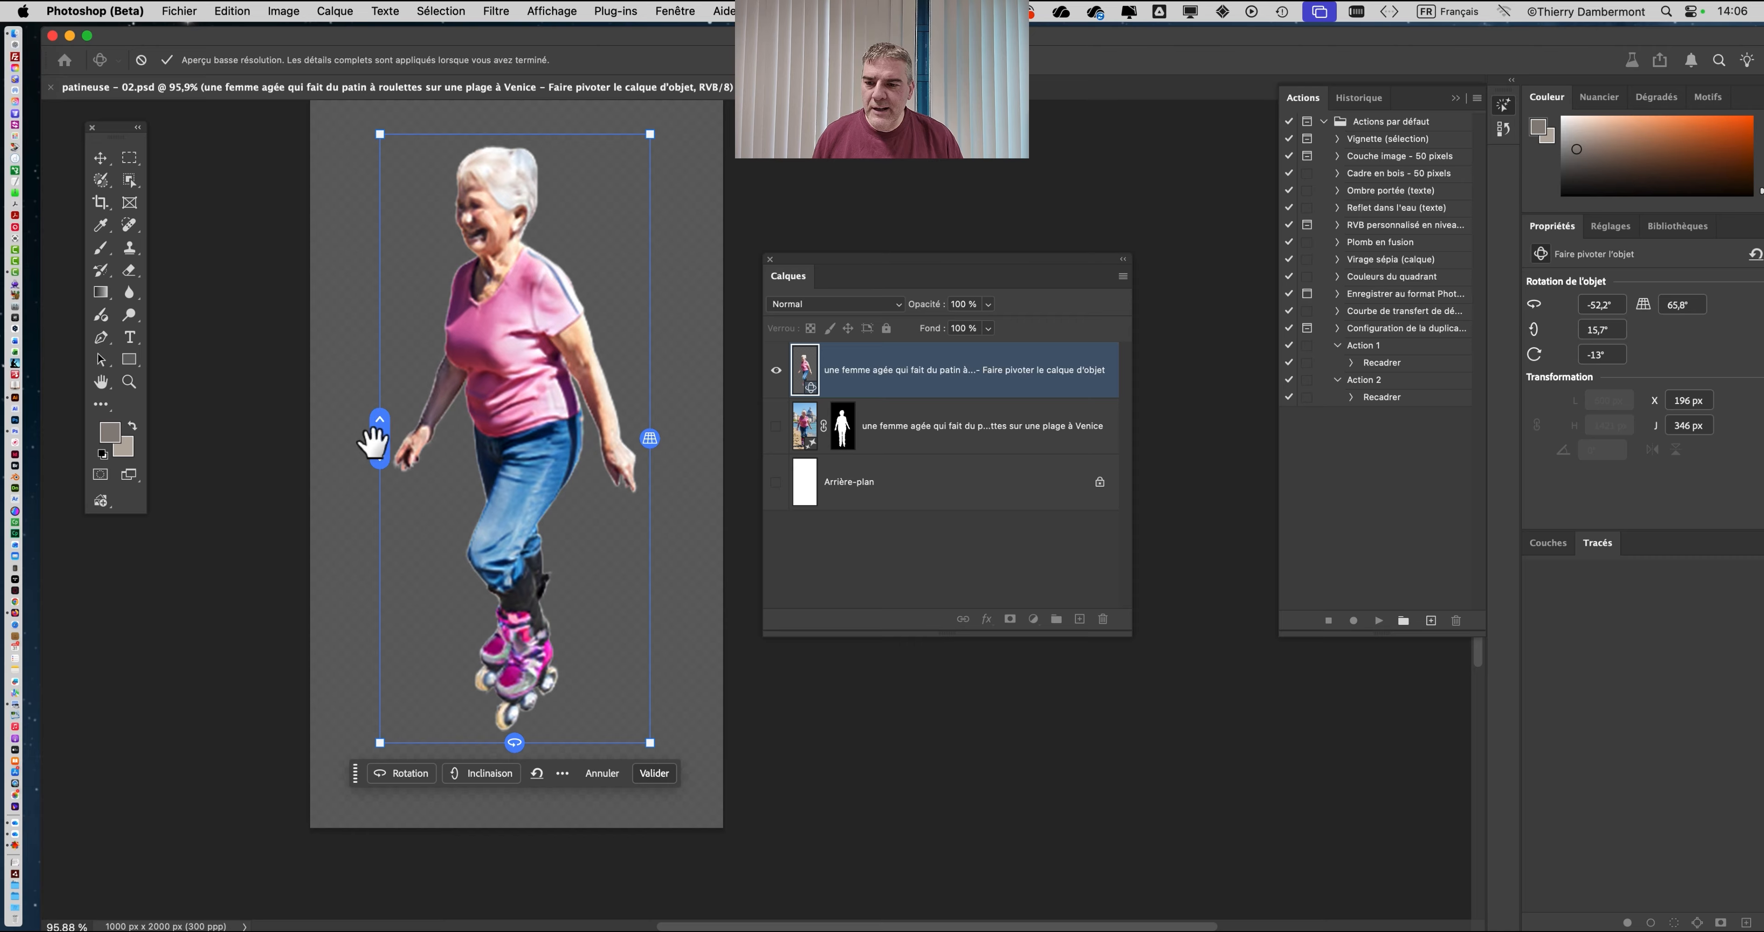
left_click_drag(377, 438, 377, 408)
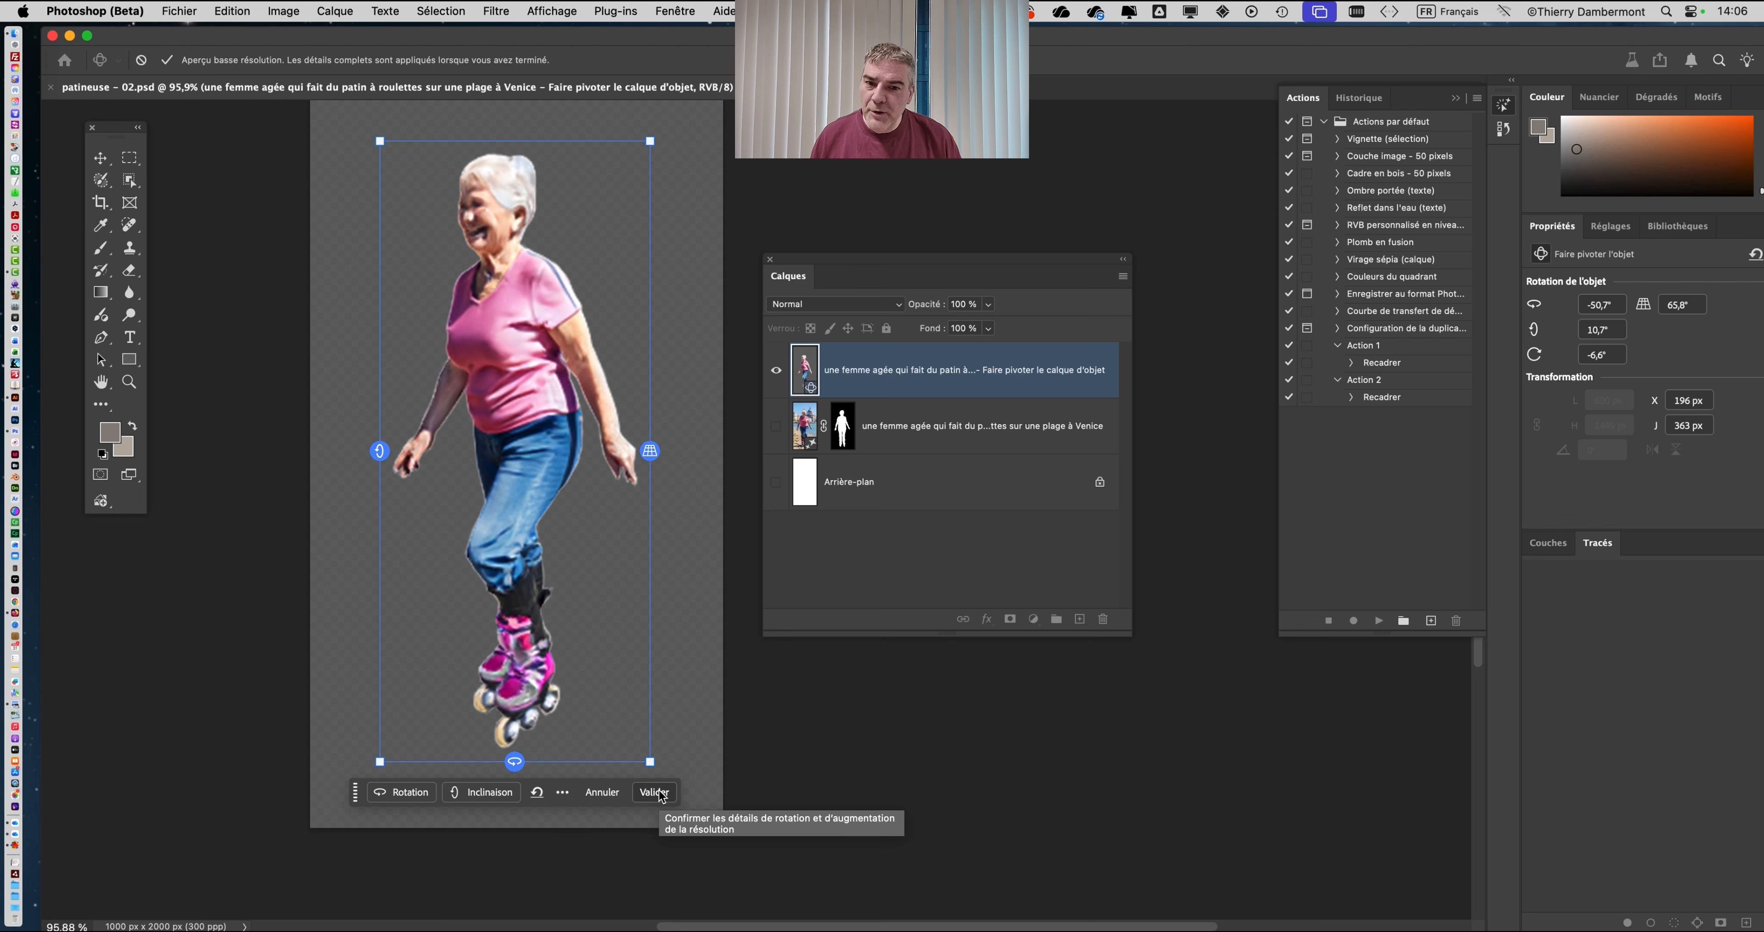
Apply the object rotation at full resolution and examine the roller skates up close.
left_click(654, 793)
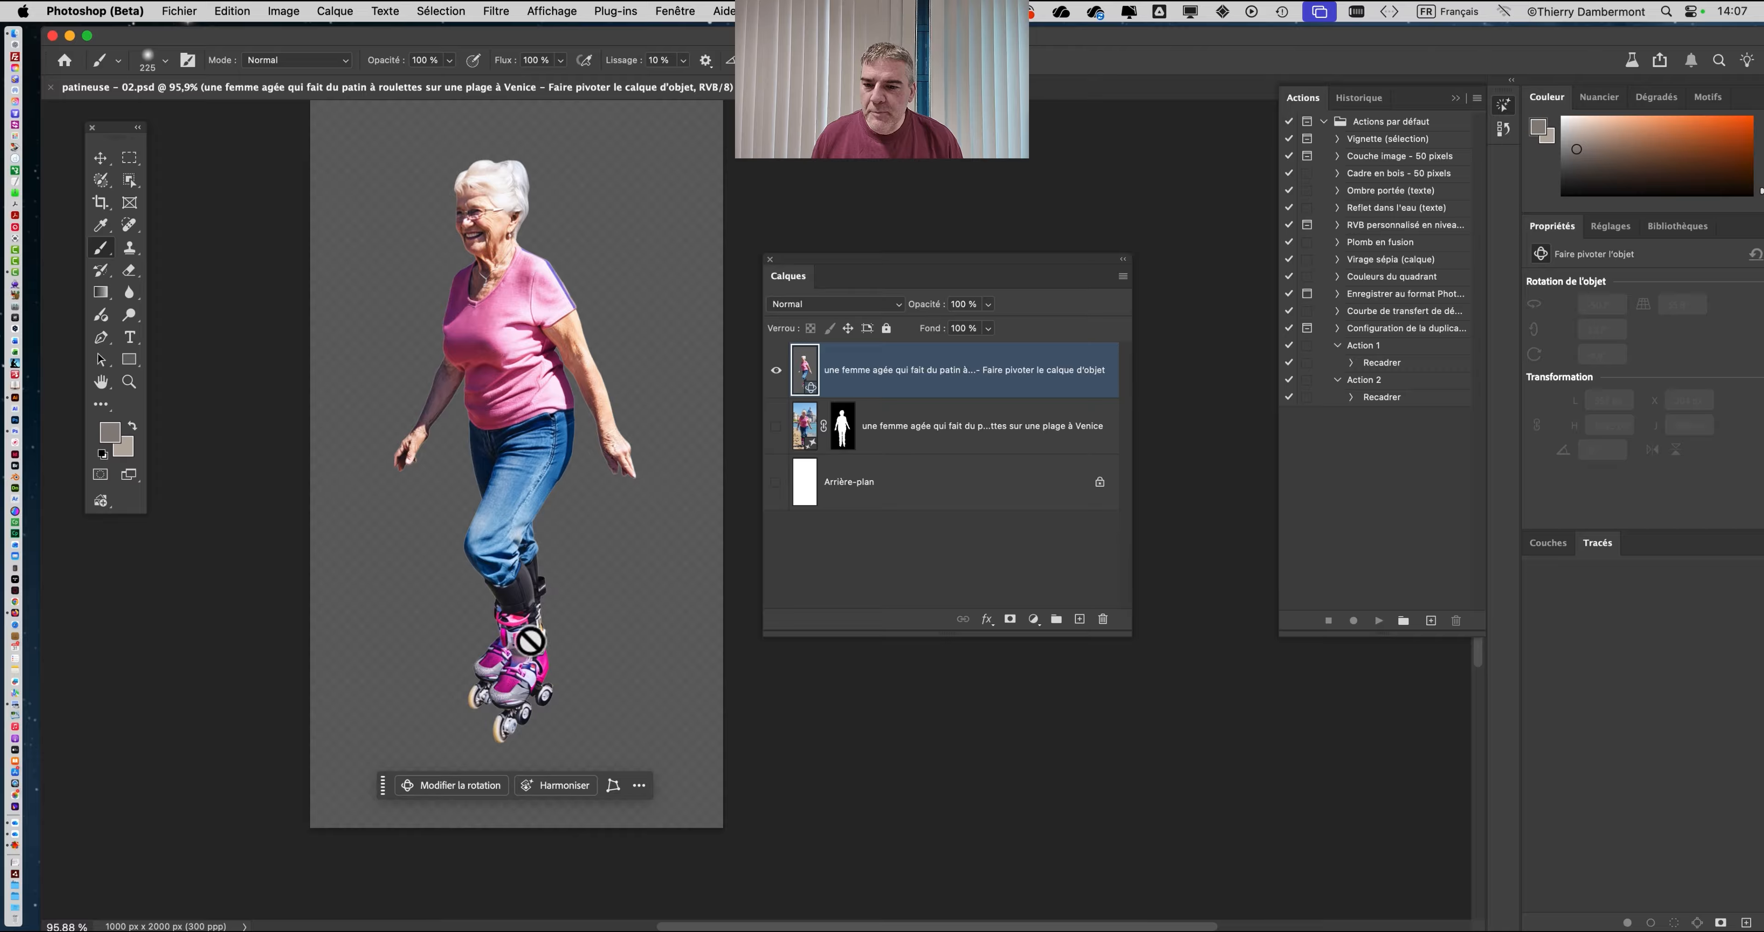
scroll(530, 641, "up", 5)
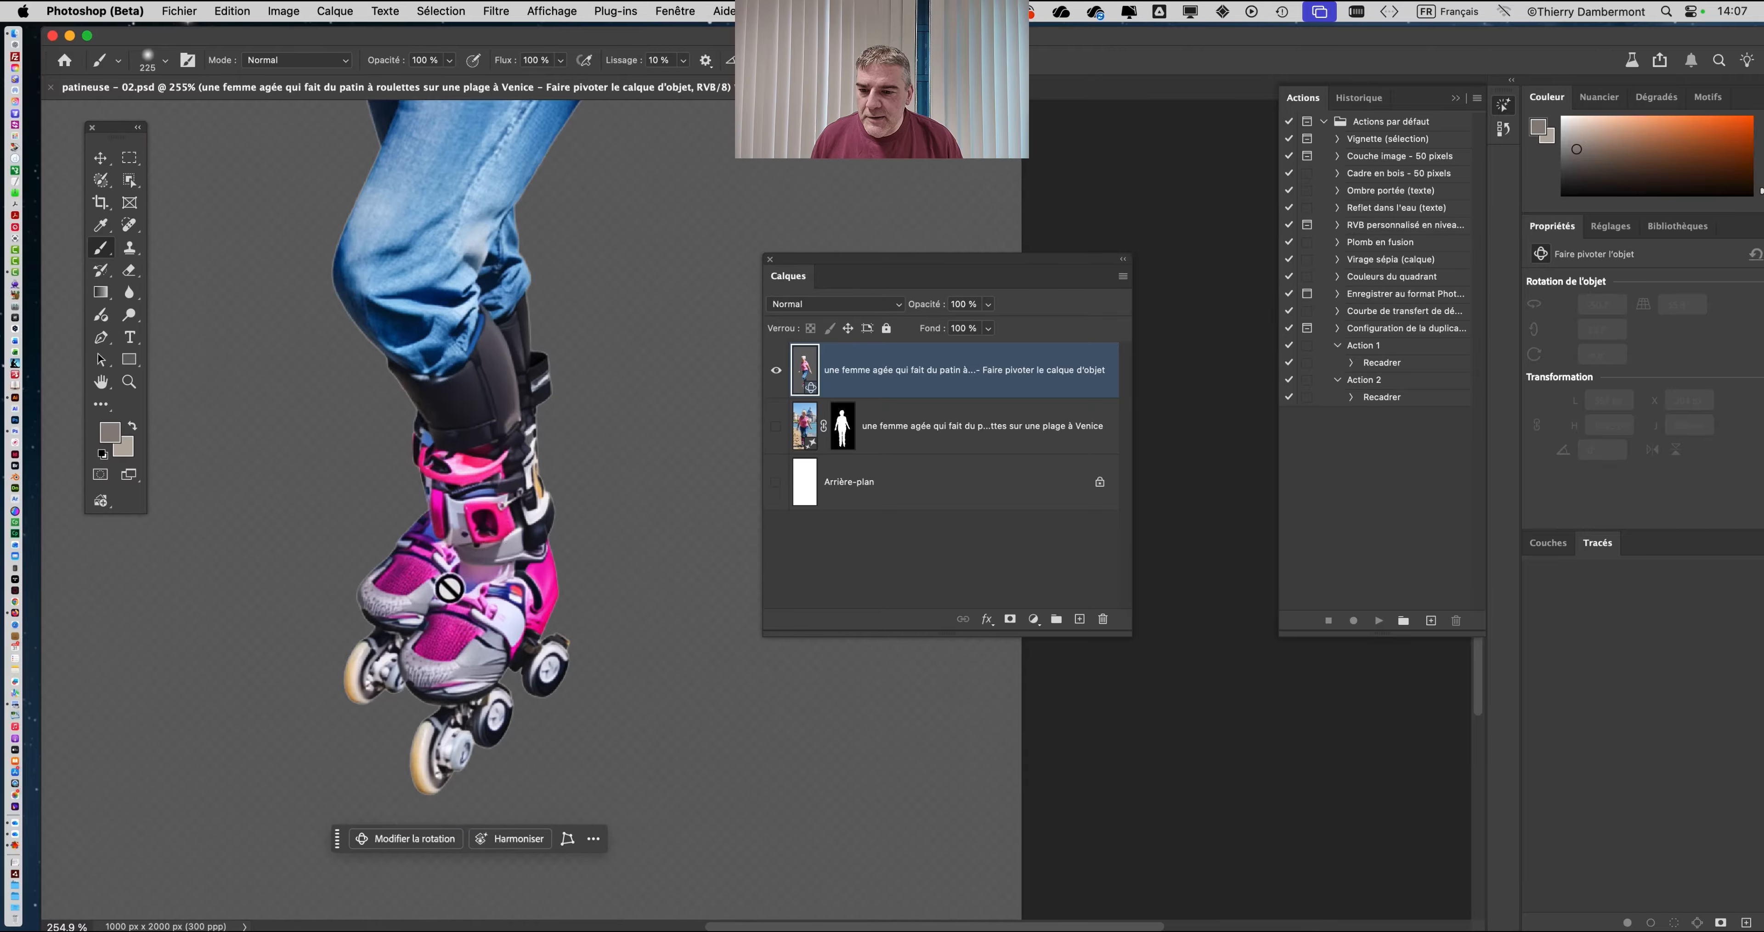
scroll(448, 589, "down", 3)
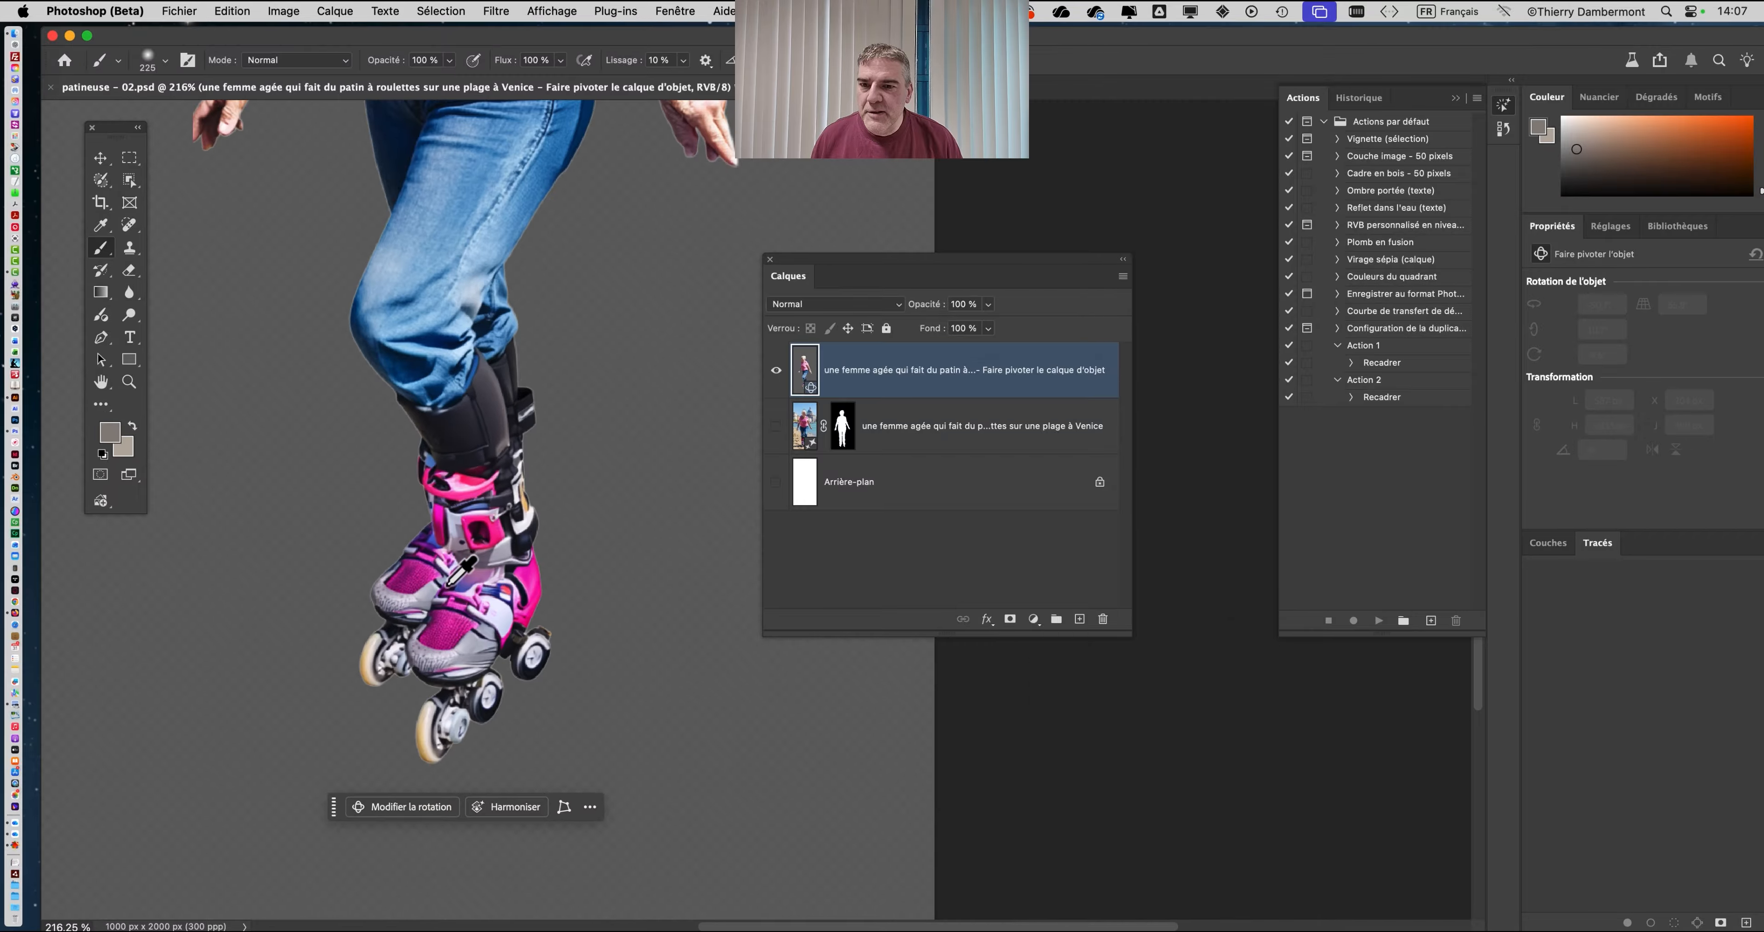
Save the document under the name "patineuse - 02 avec rotation dans la version Beta.psd" in Photoshop format.
scroll(473, 397, "down", 5)
scroll(476, 472, "down", 5)
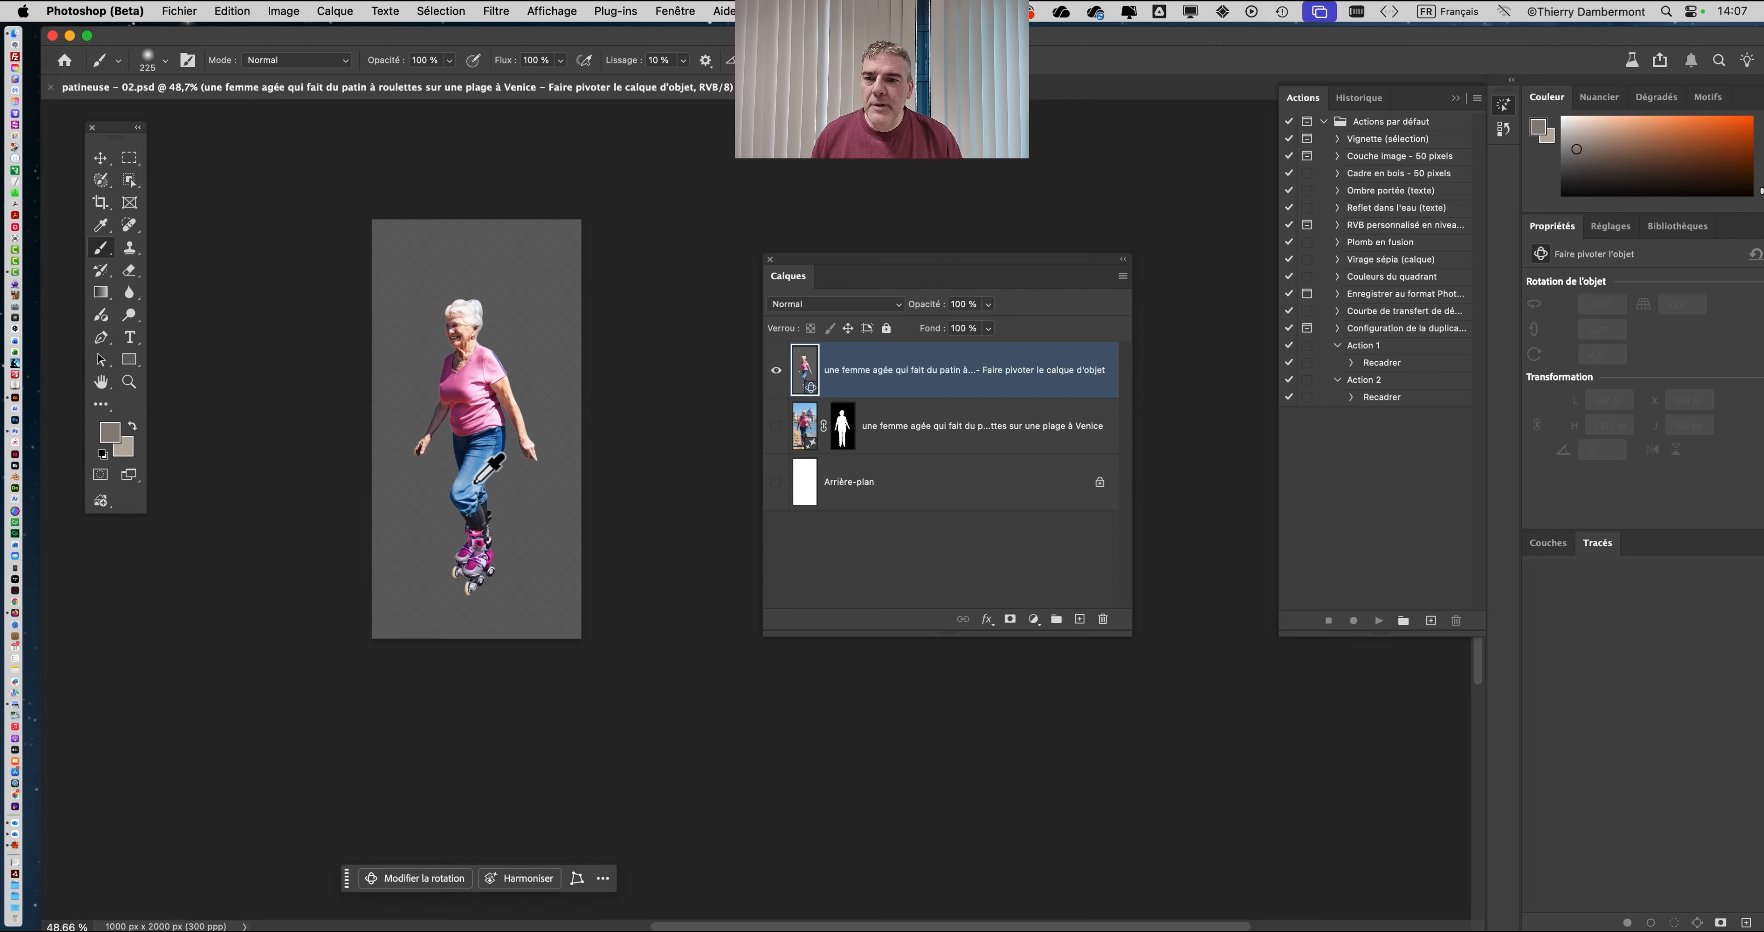
scroll(515, 395, "up", 2)
scroll(520, 394, "up", 1)
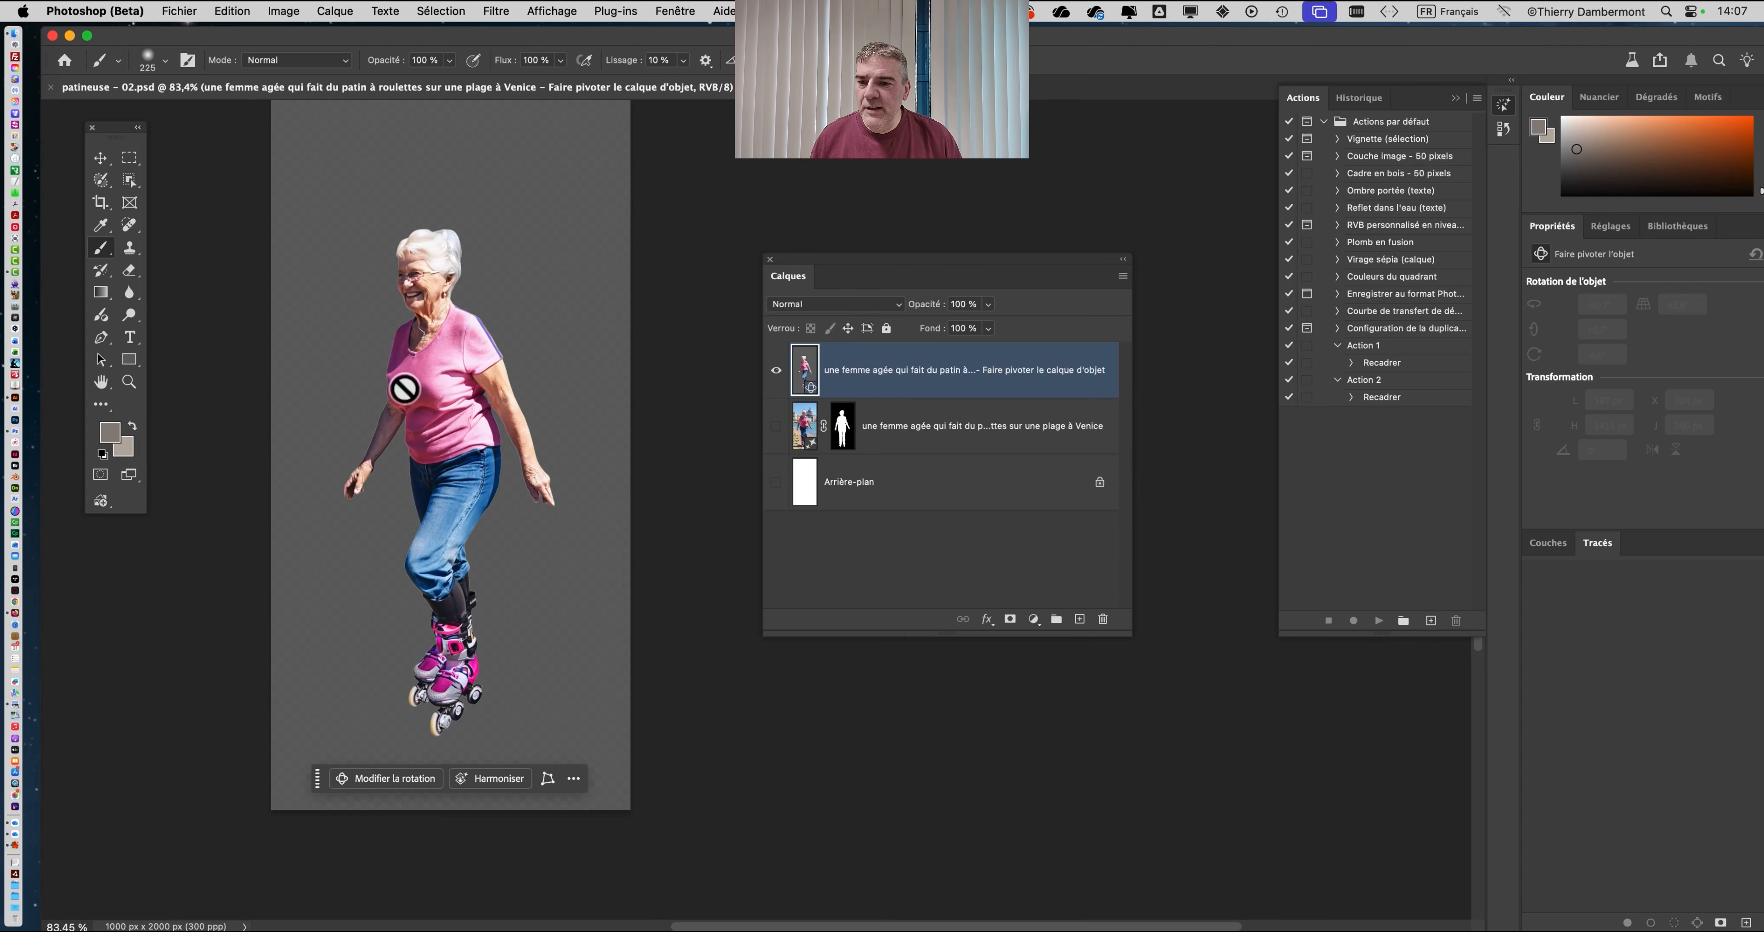
left_click(179, 11)
left_click(218, 199)
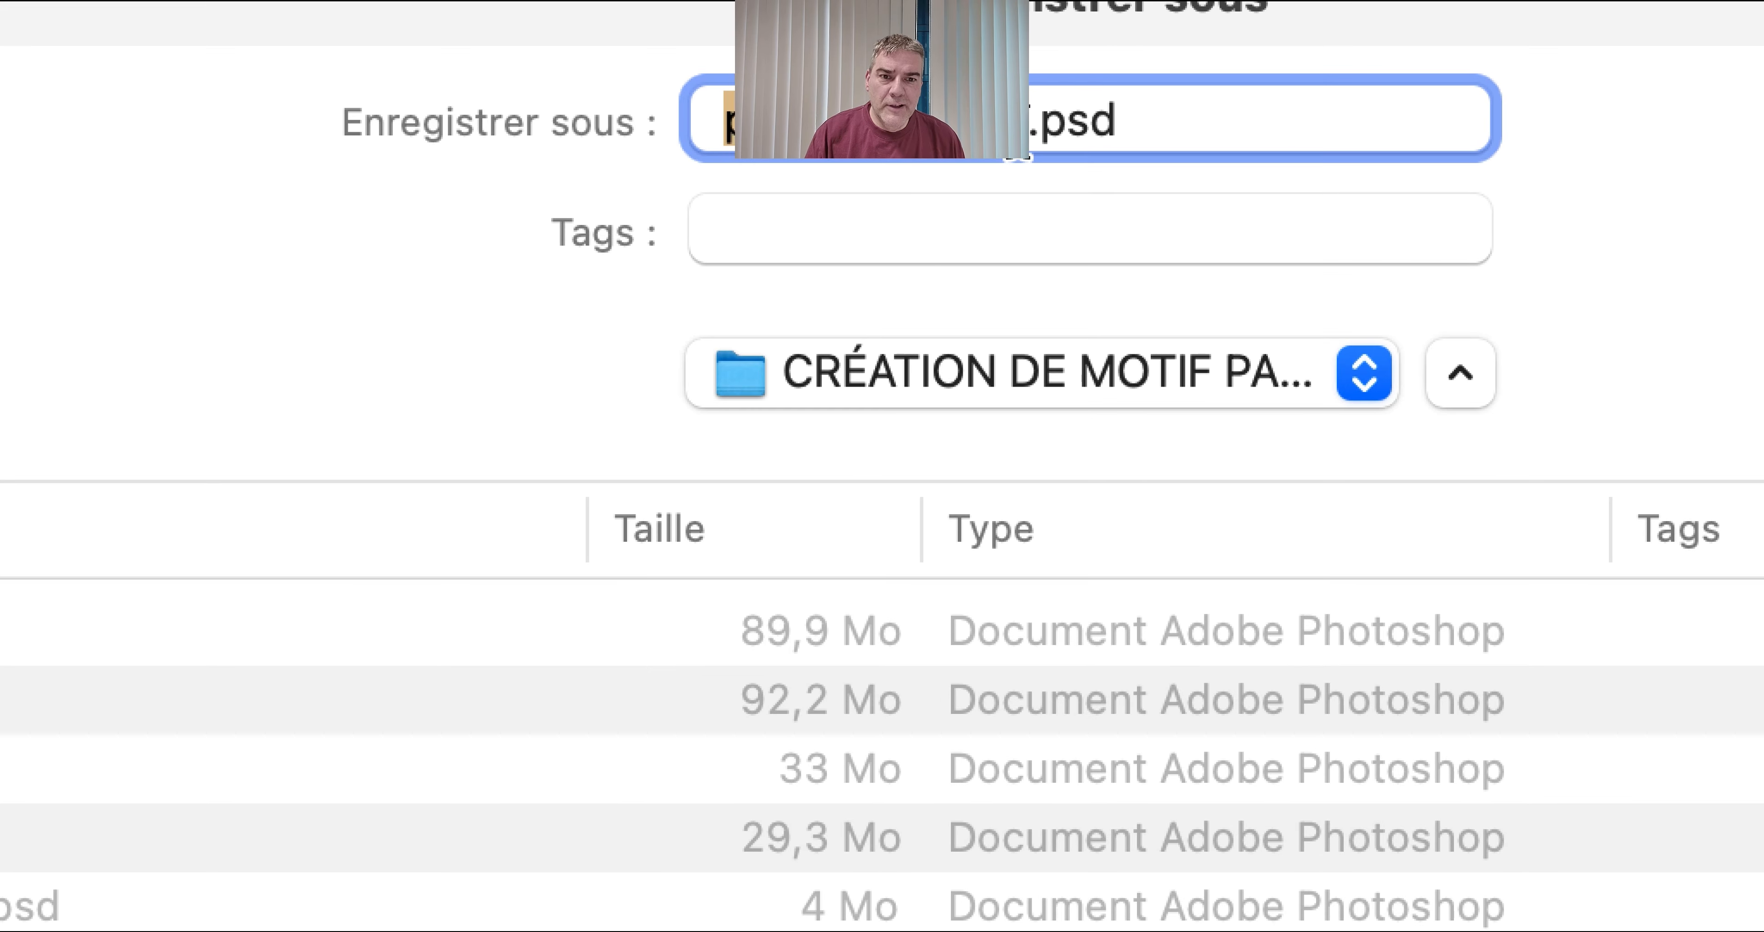
type("avec ")
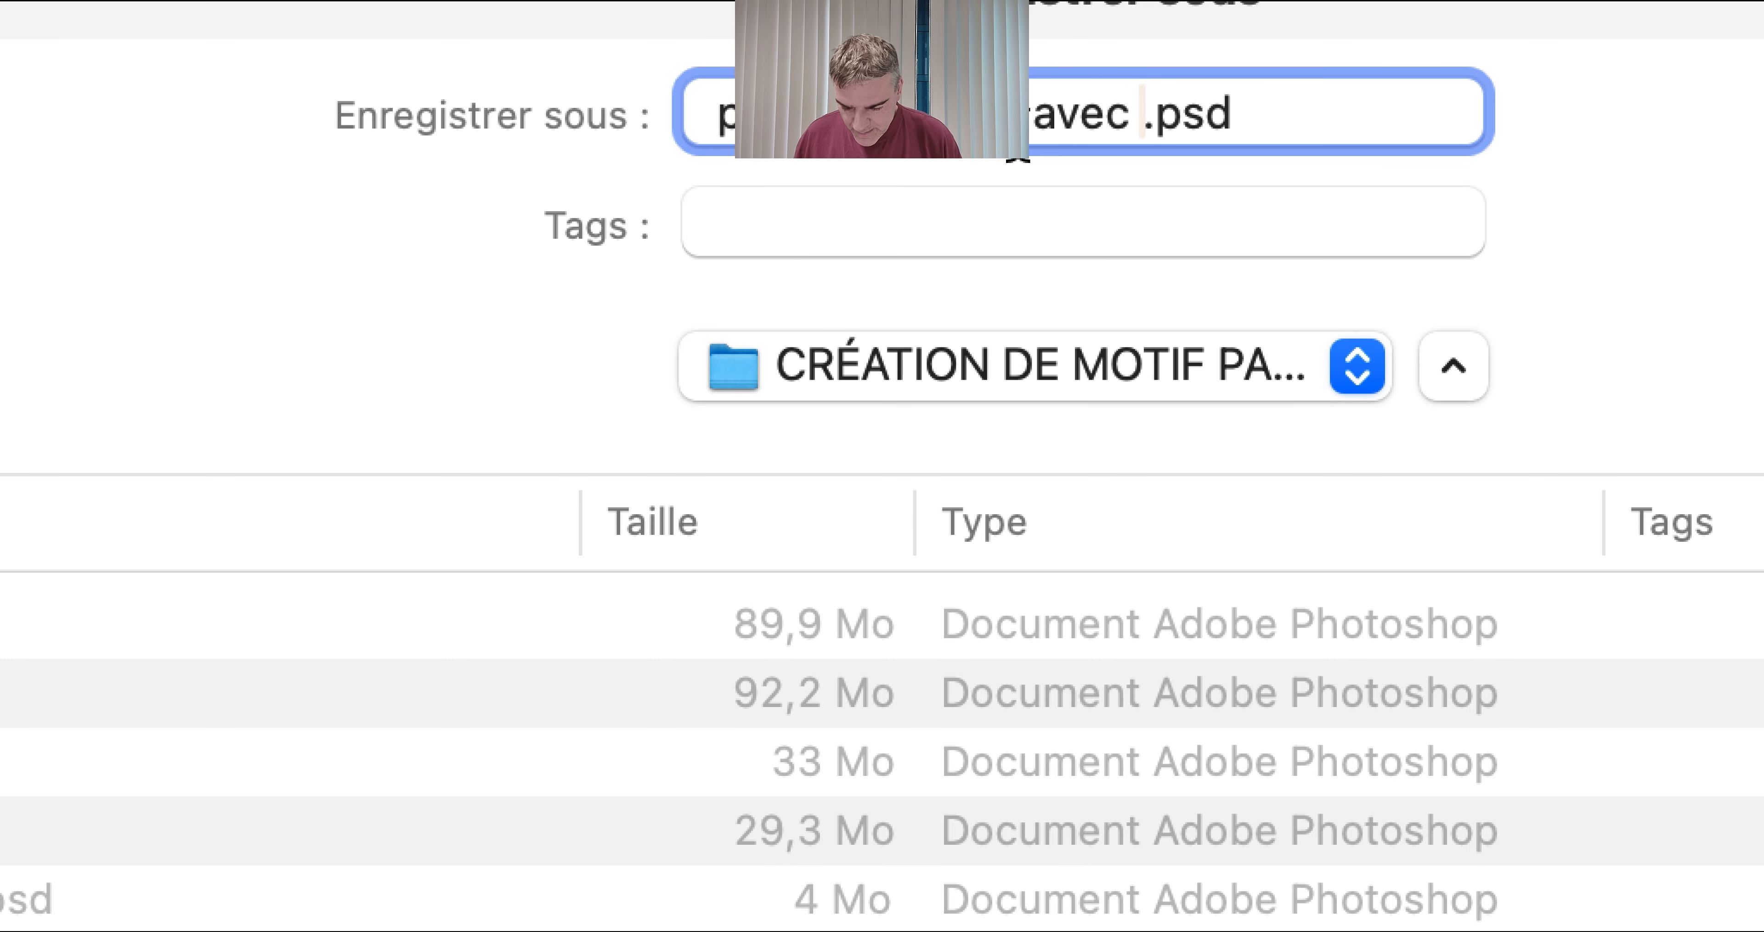
type("rottaion")
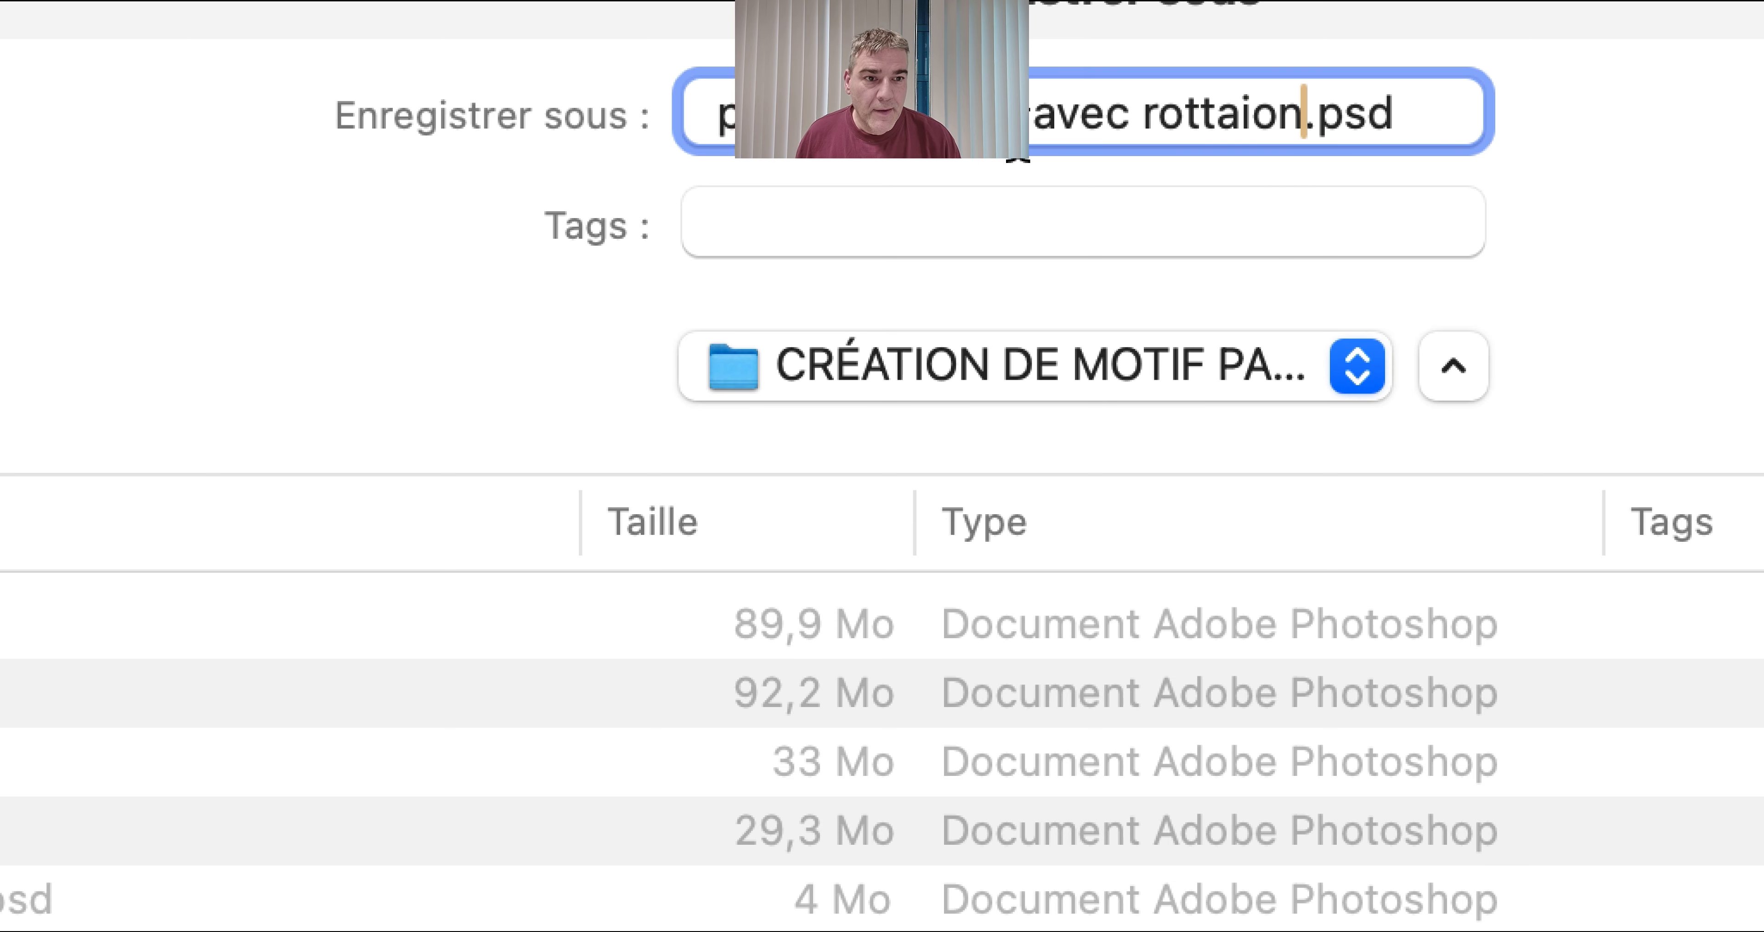
key("BackSpace")
key("BackSpace")
key("BackSpace")
key("BackSpace")
key("BackSpace")
type("ati")
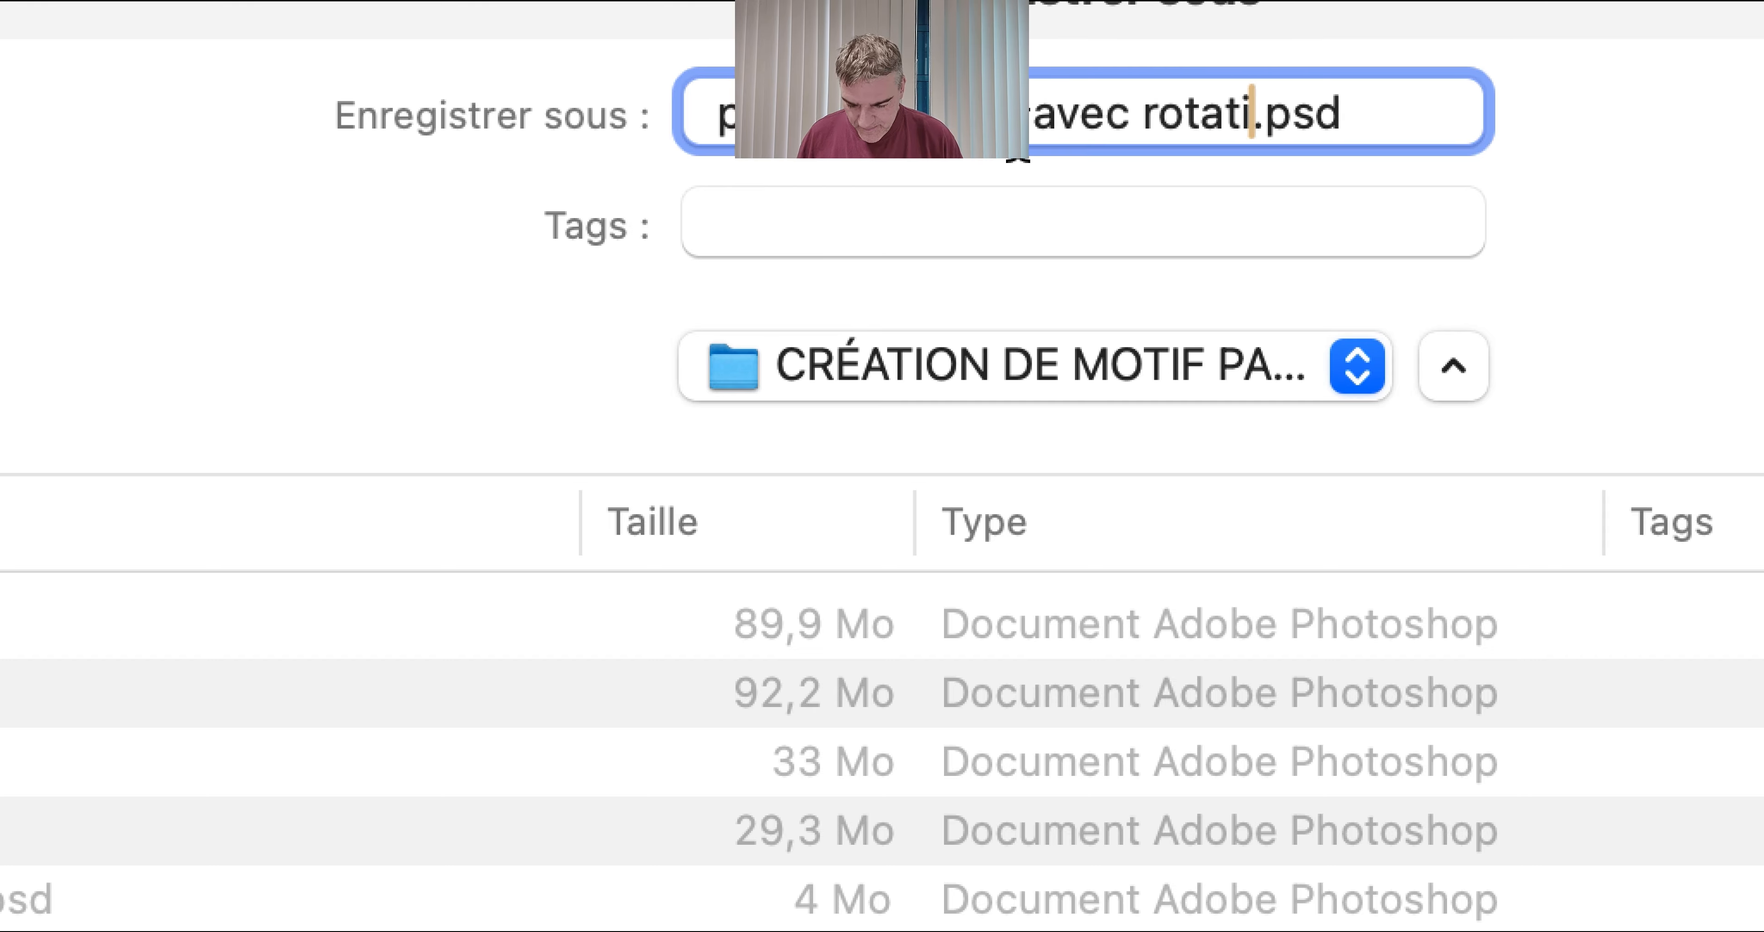
type("on dans ")
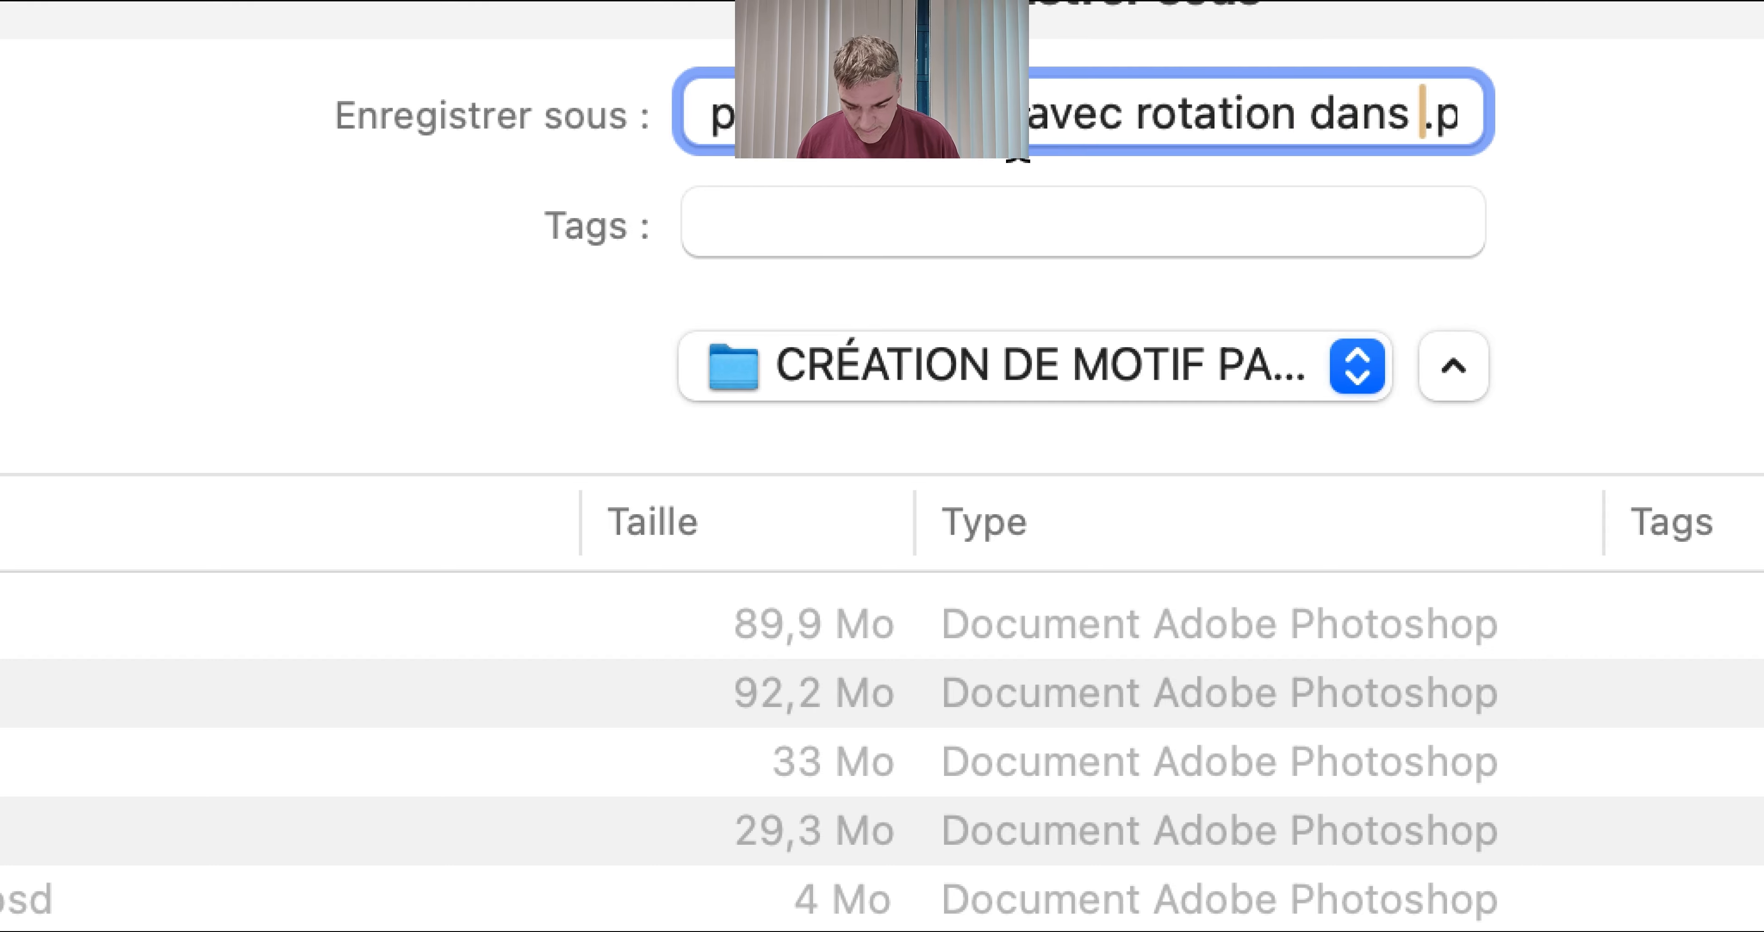
type("la version Be")
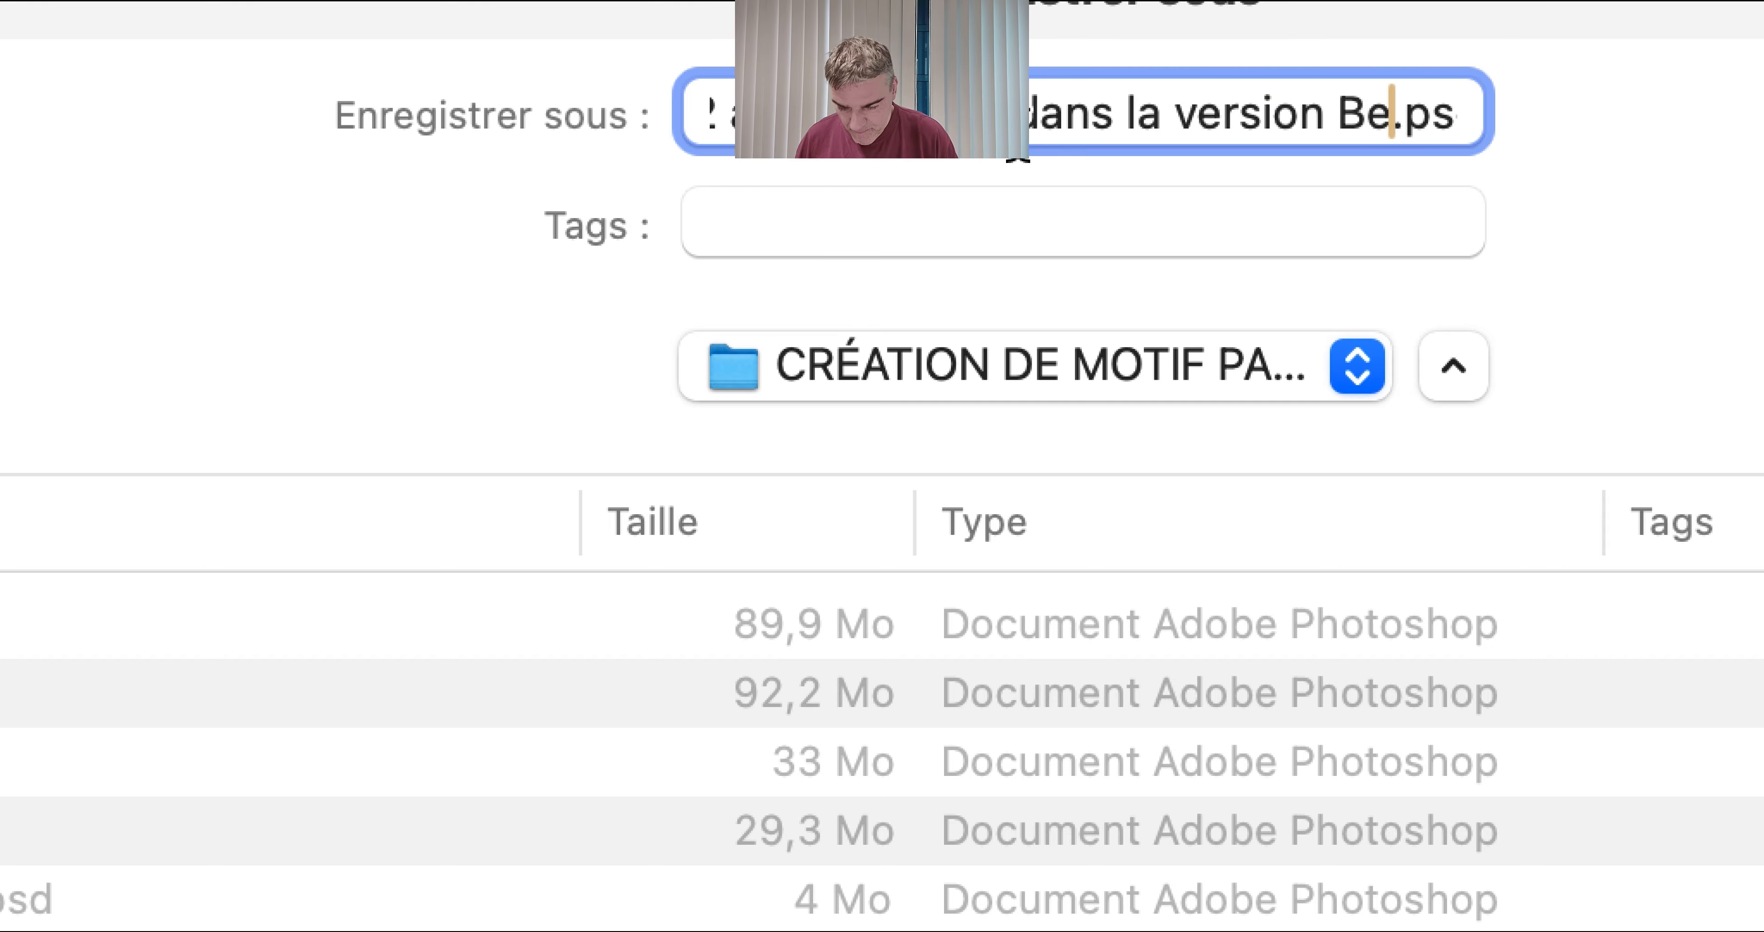
type("ta")
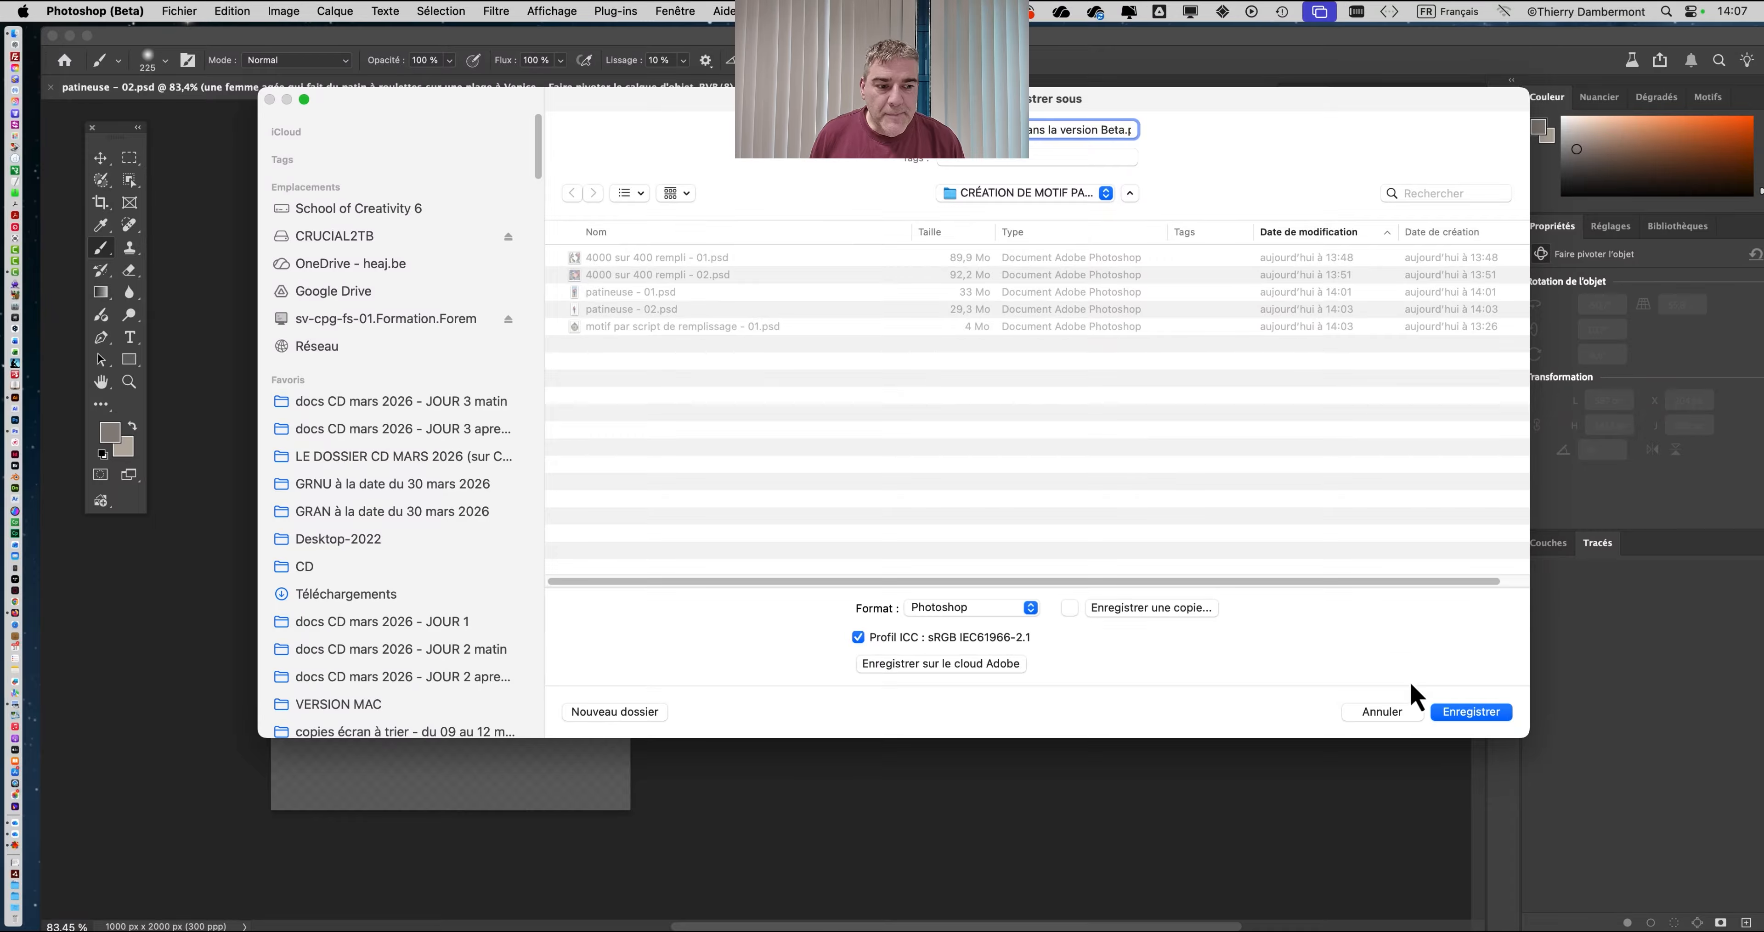
left_click(1472, 711)
left_click(1149, 423)
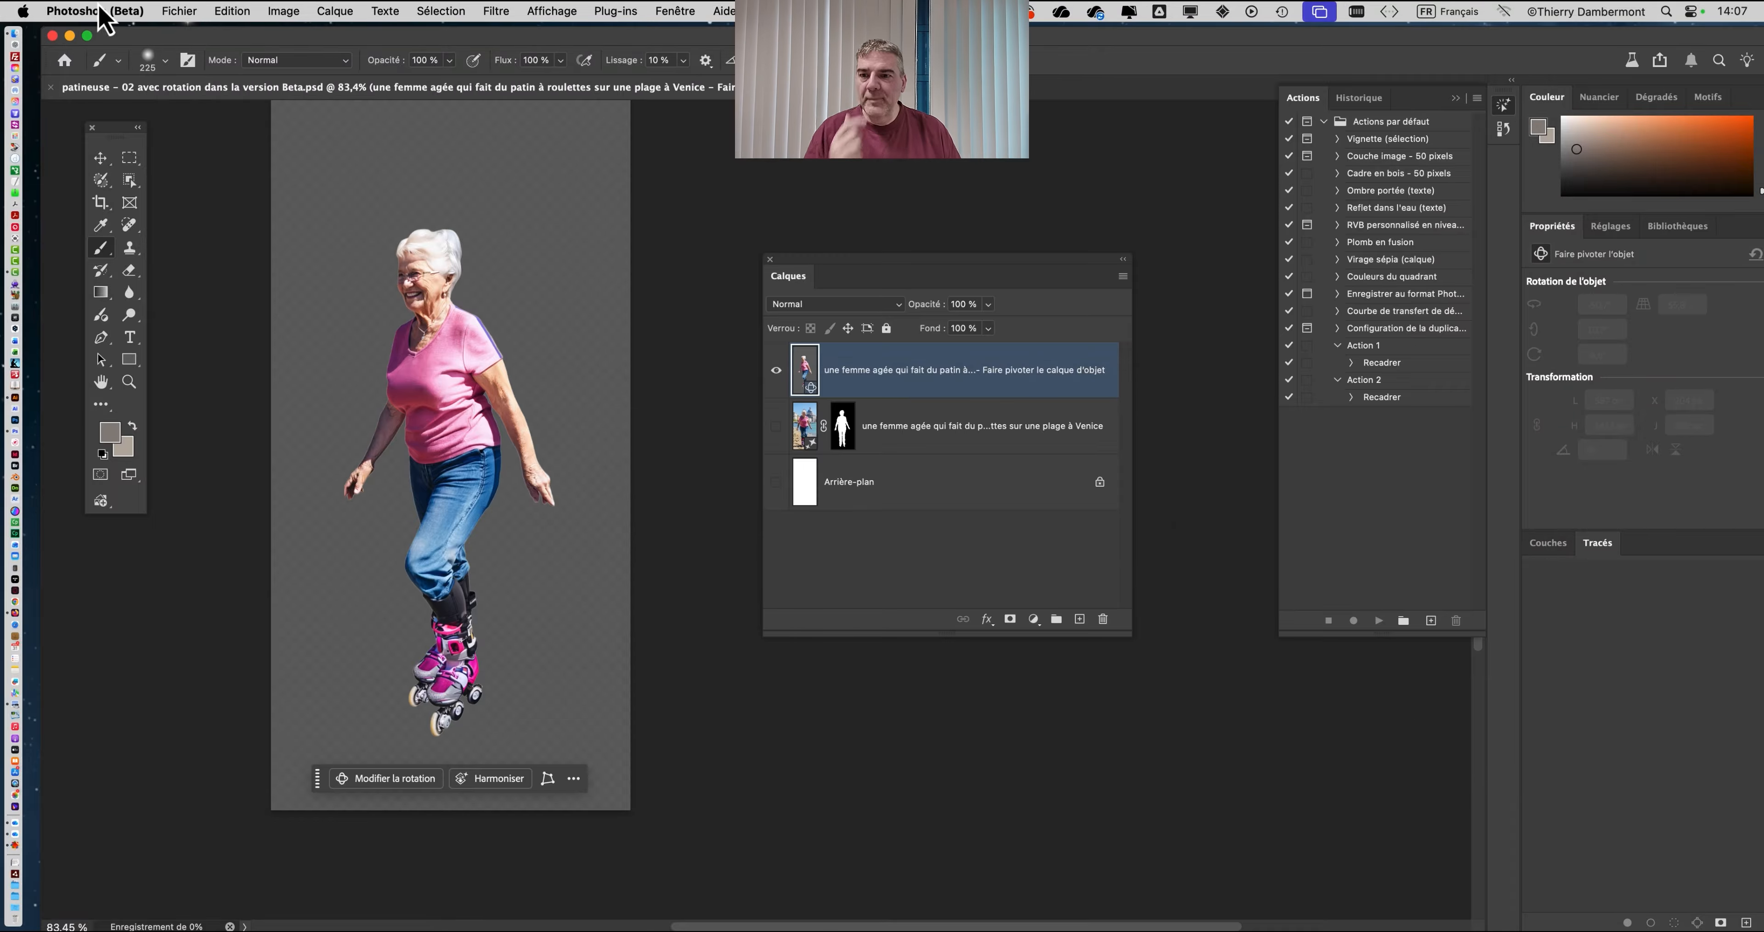
Leave Photoshop (Beta) and open a new Finder window.
left_click(95, 11)
left_click(83, 197)
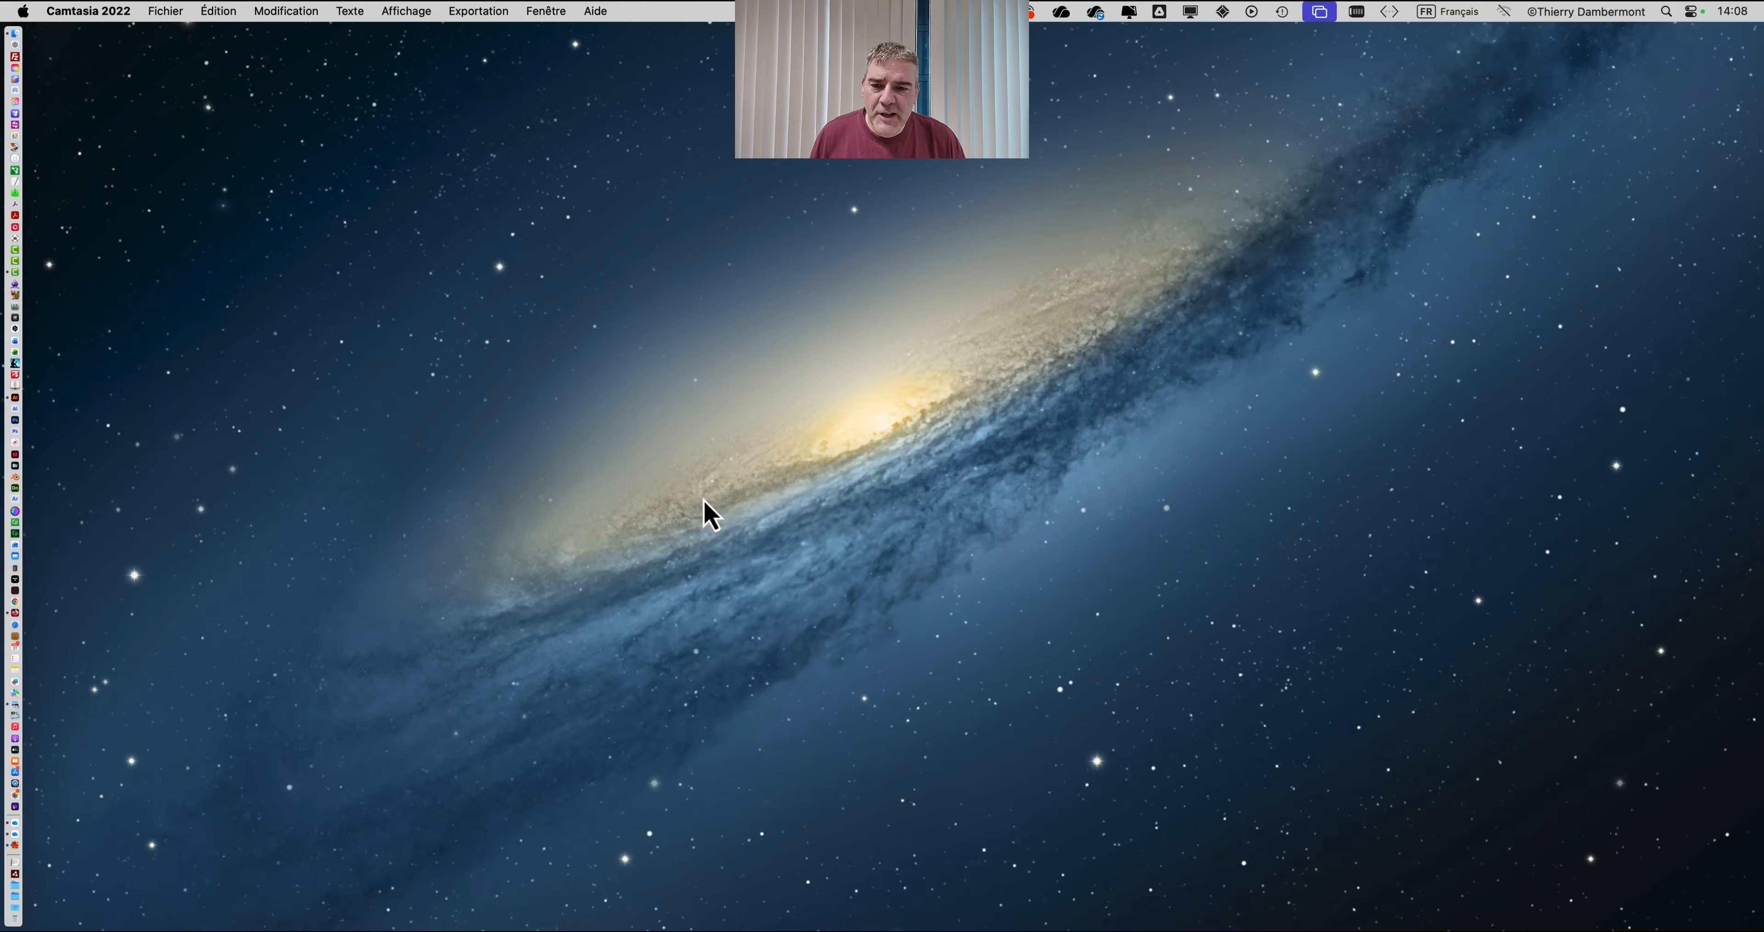
key("super+Tab")
left_click(582, 465)
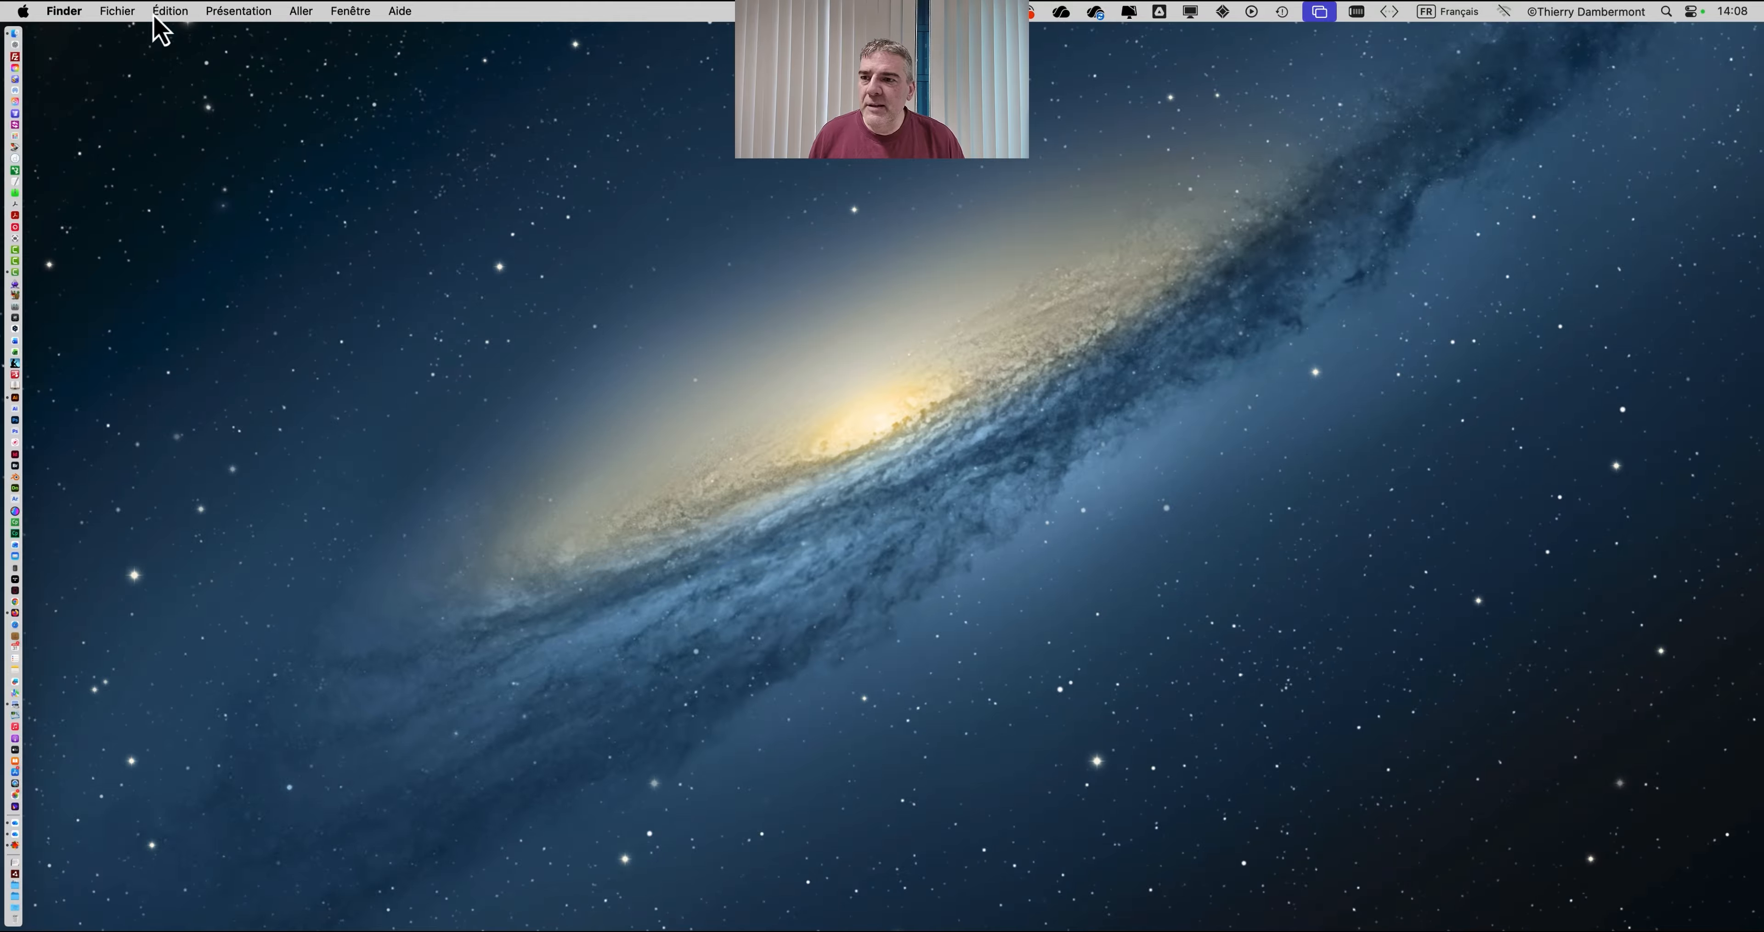
left_click(118, 11)
key("Return")
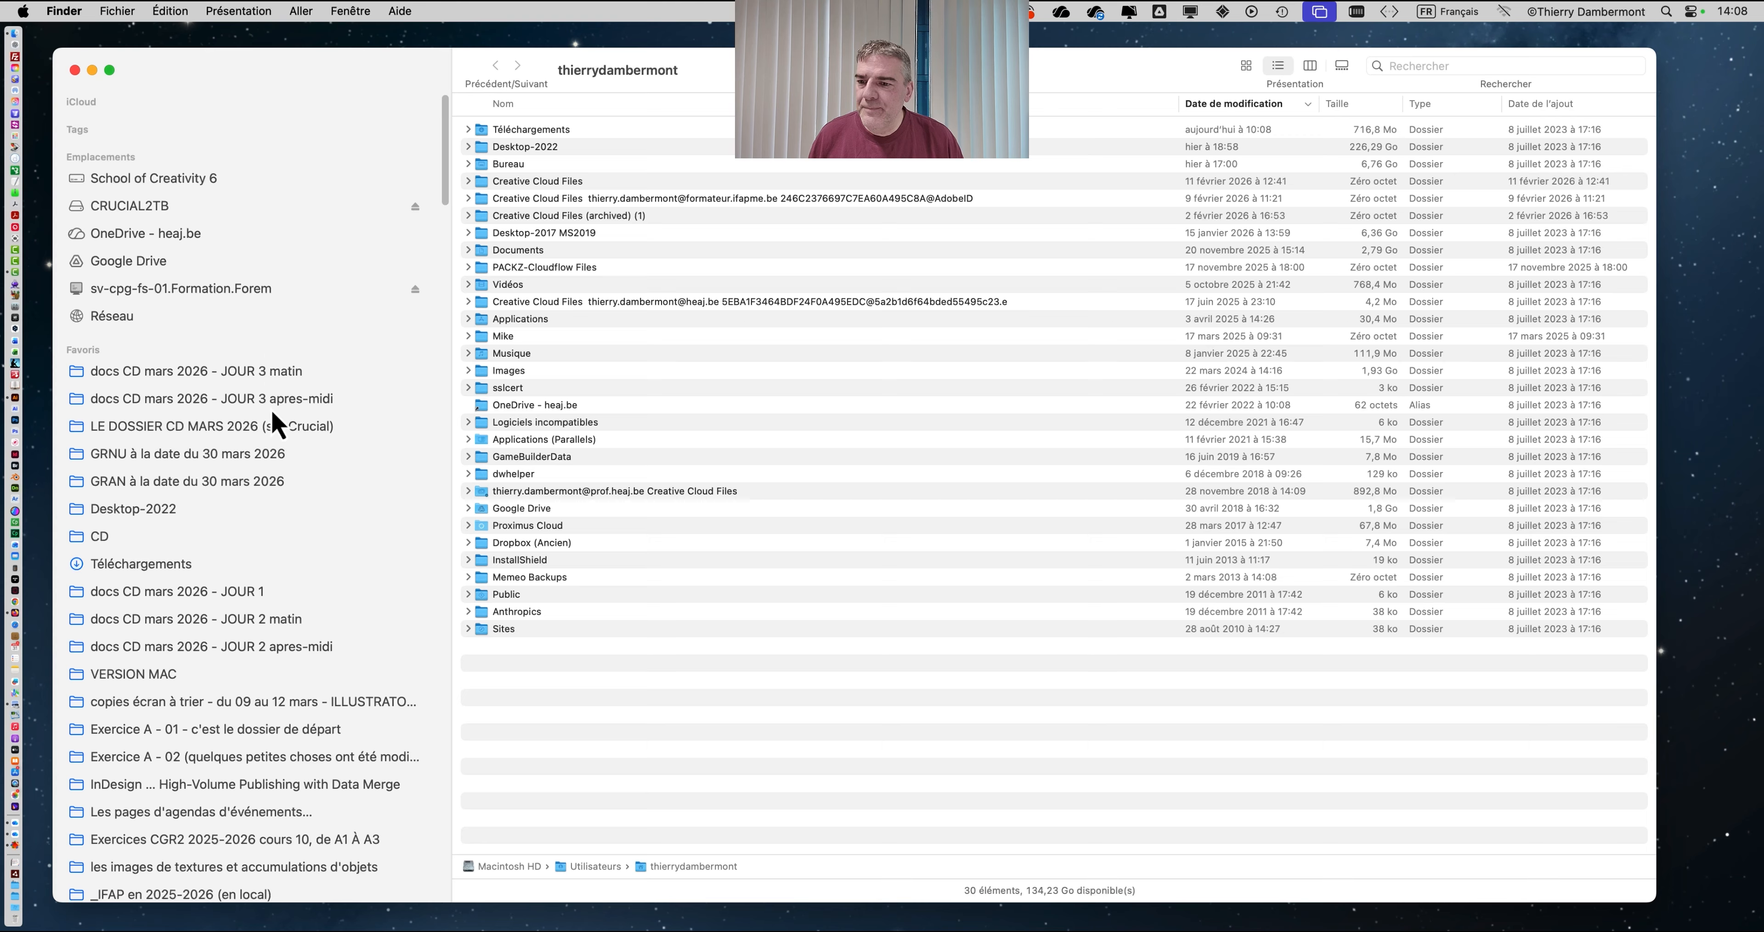
Open patineuse - 02.psd from the motif creation folder in "docs CD mars 2026 - JOUR 3 apres-midi" with Photoshop 2026.
left_click(273, 408)
left_click(1277, 65)
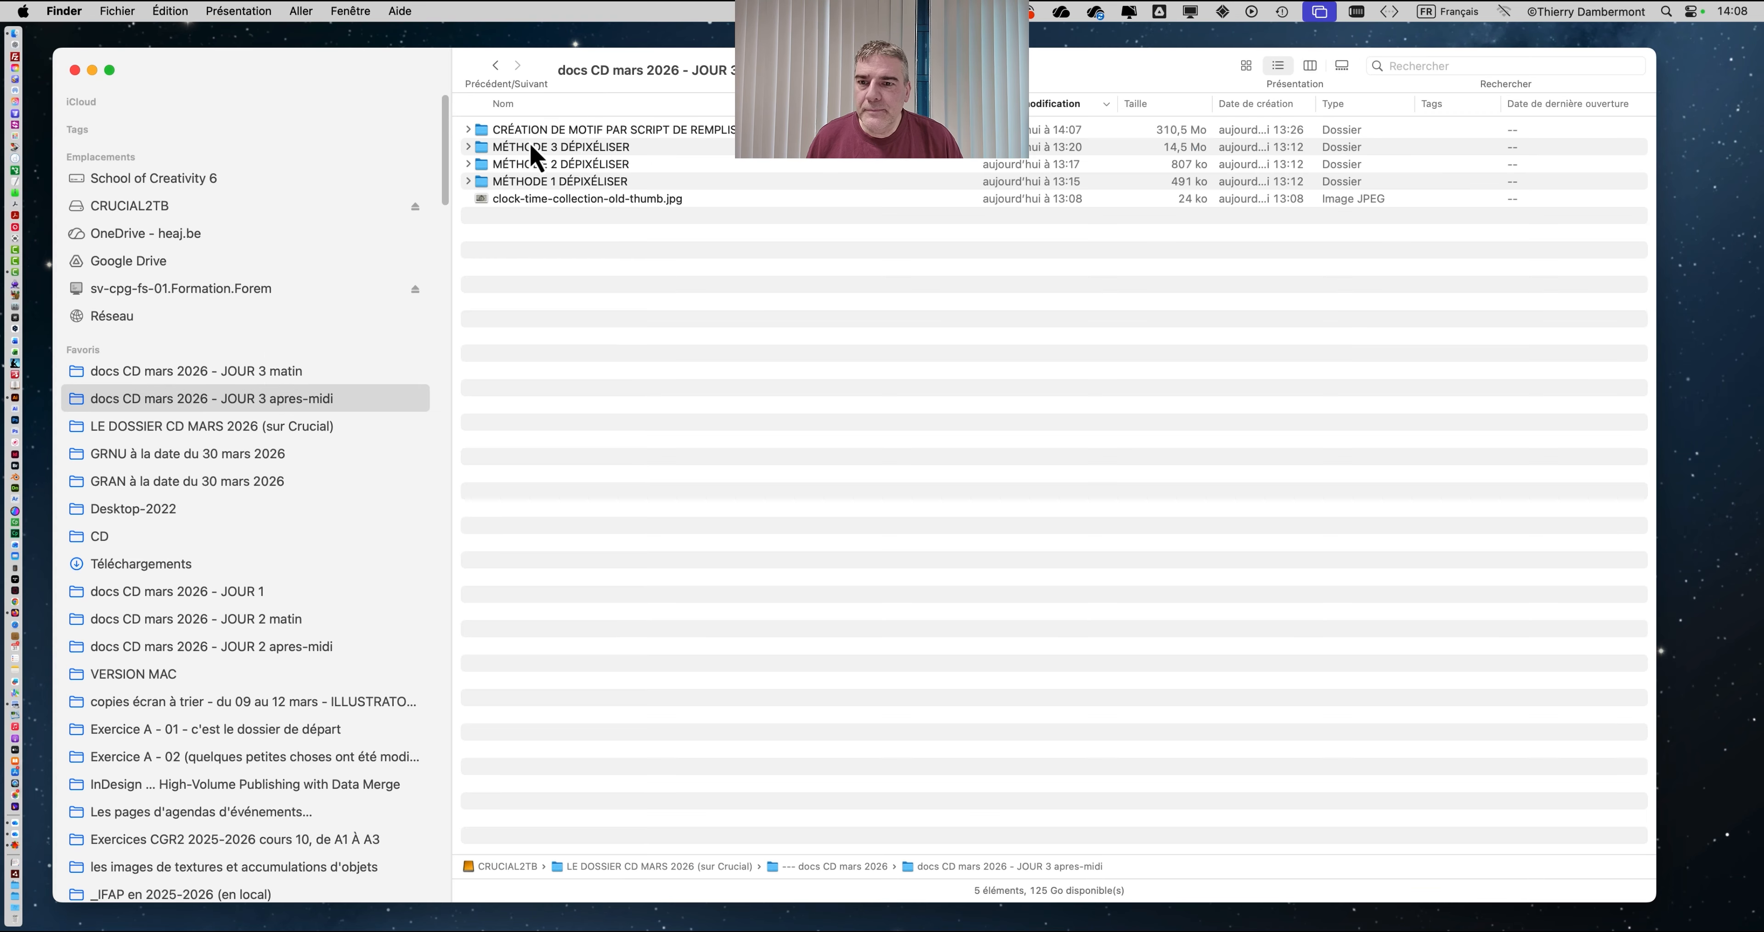
left_click(468, 130)
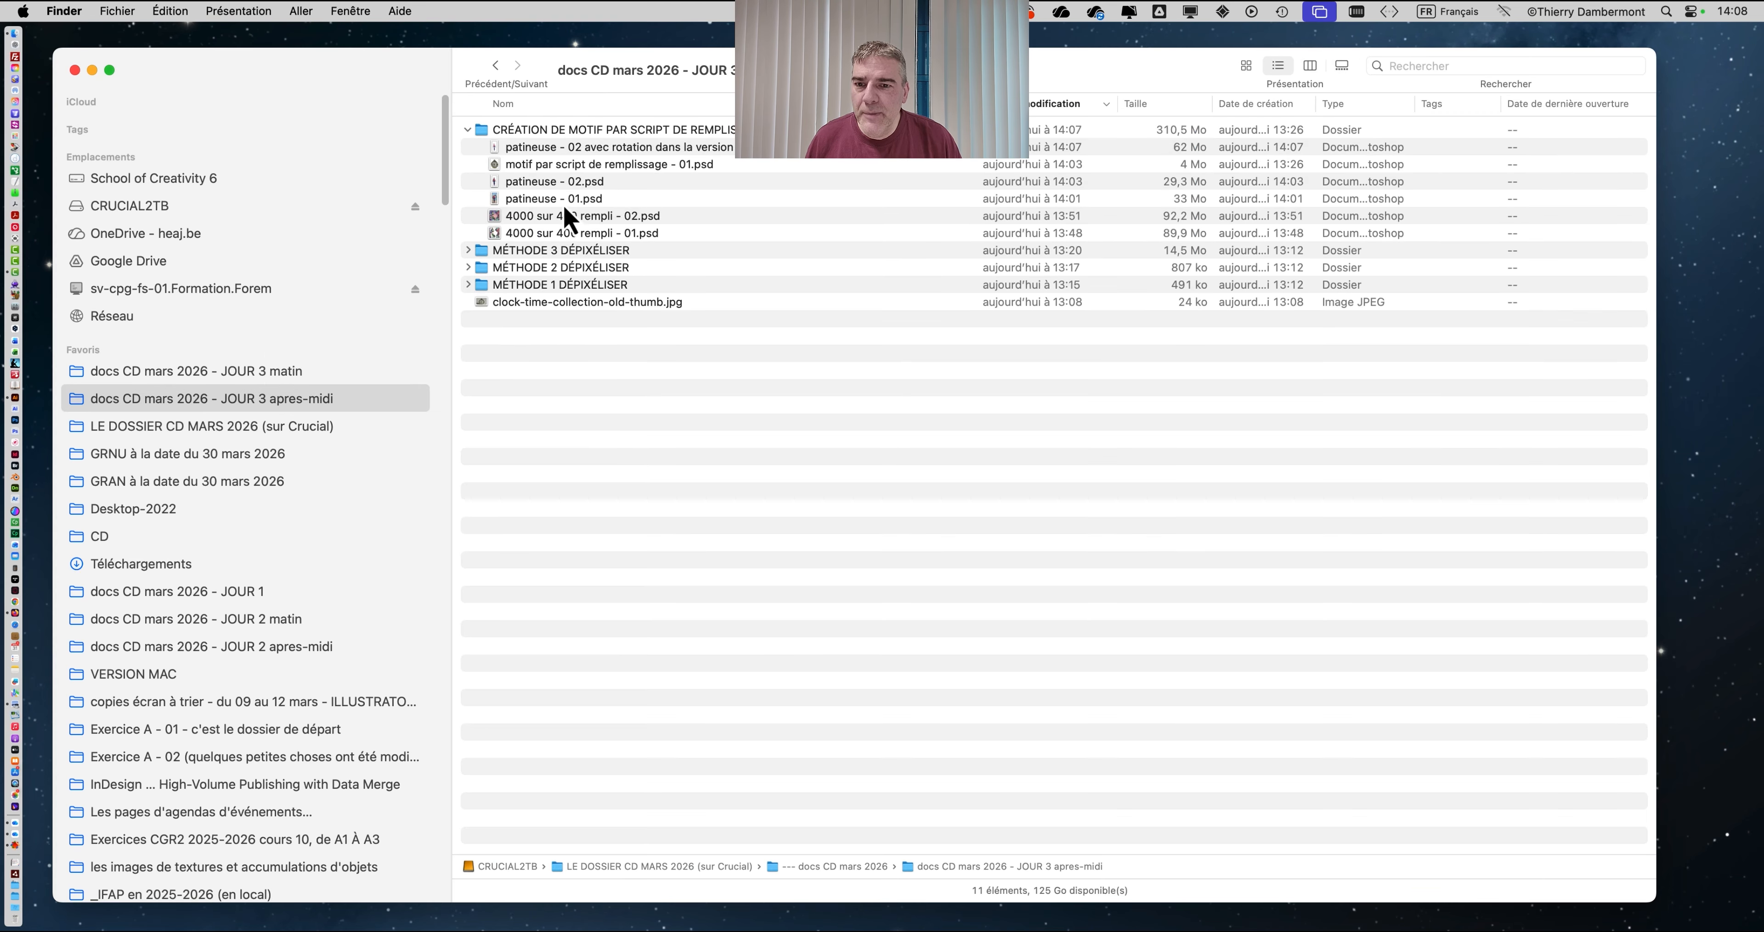
left_click_drag(572, 182, 61, 453)
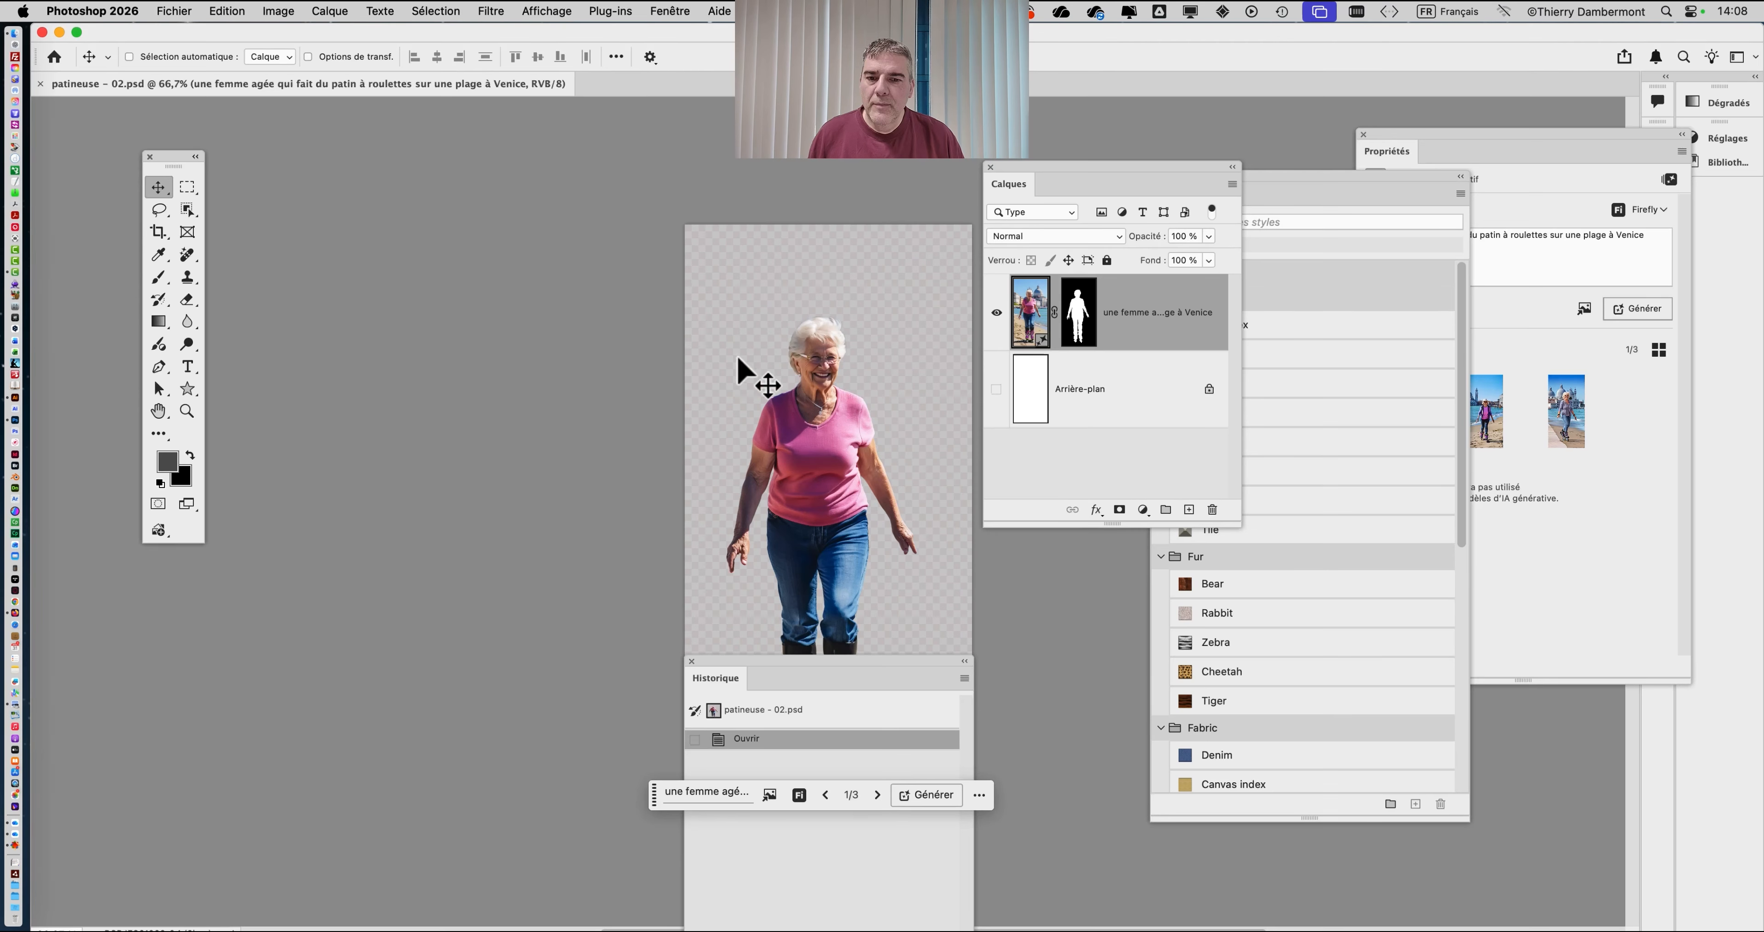
Move the Historique panel off the image and enlarge the canvas around the woman to a nearly square format with the Crop tool.
left_click_drag(732, 684, 1002, 724)
left_click(159, 233)
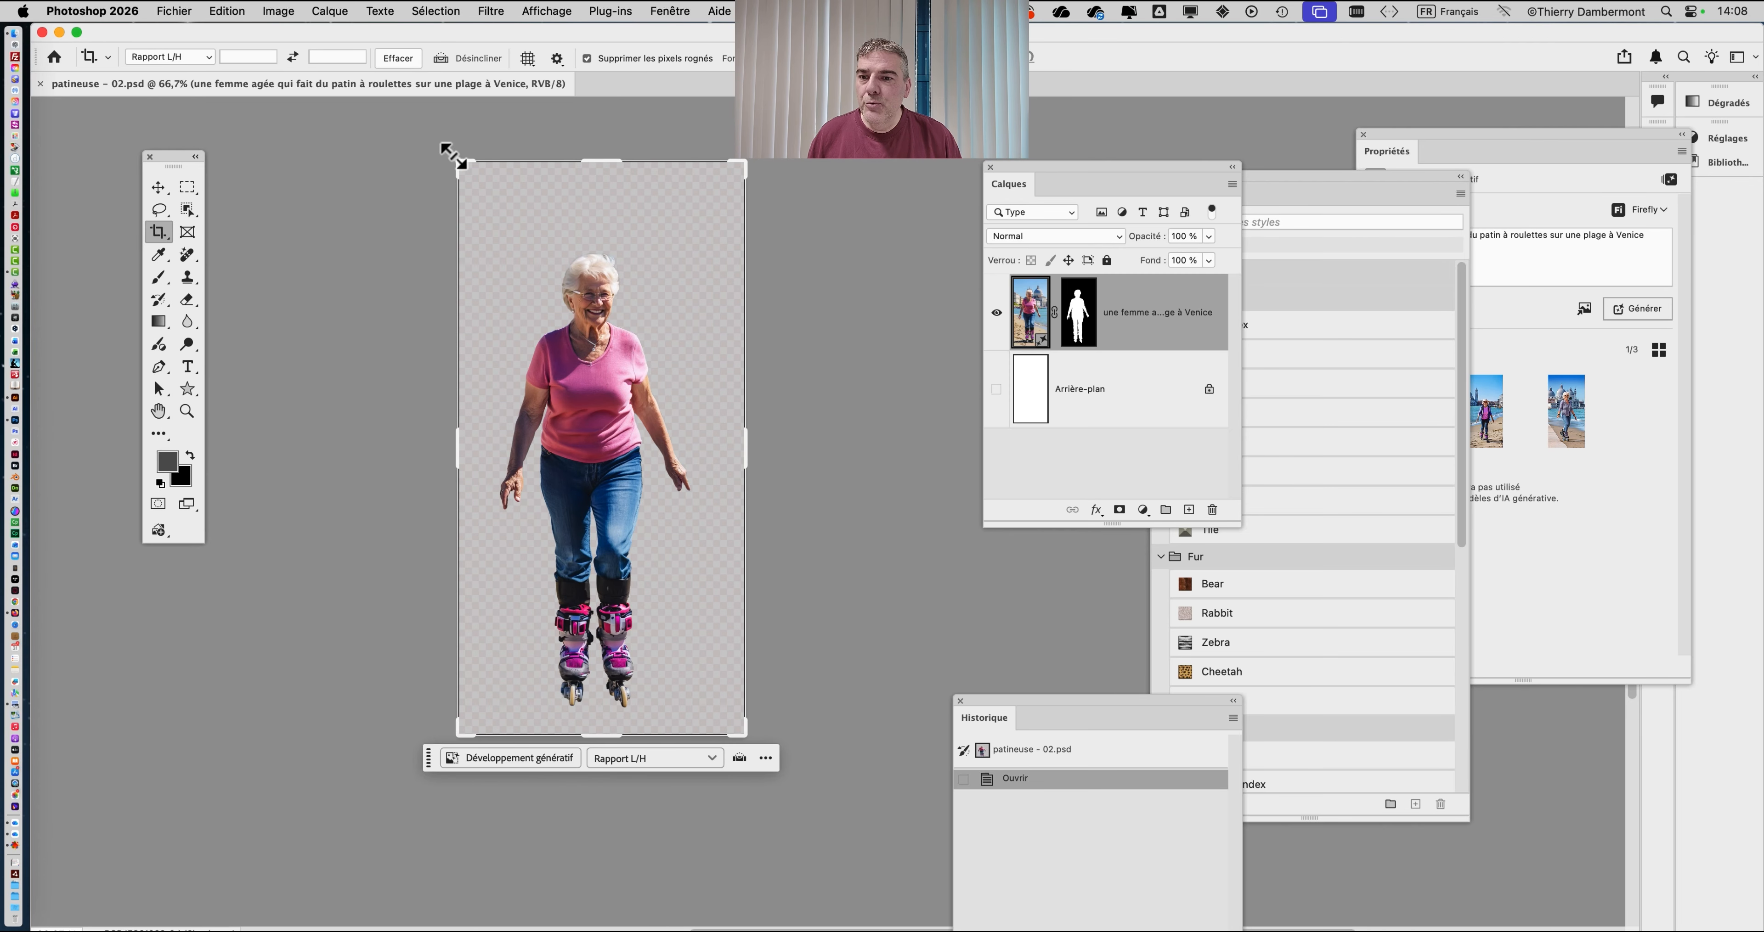
left_click_drag(452, 159, 267, 102)
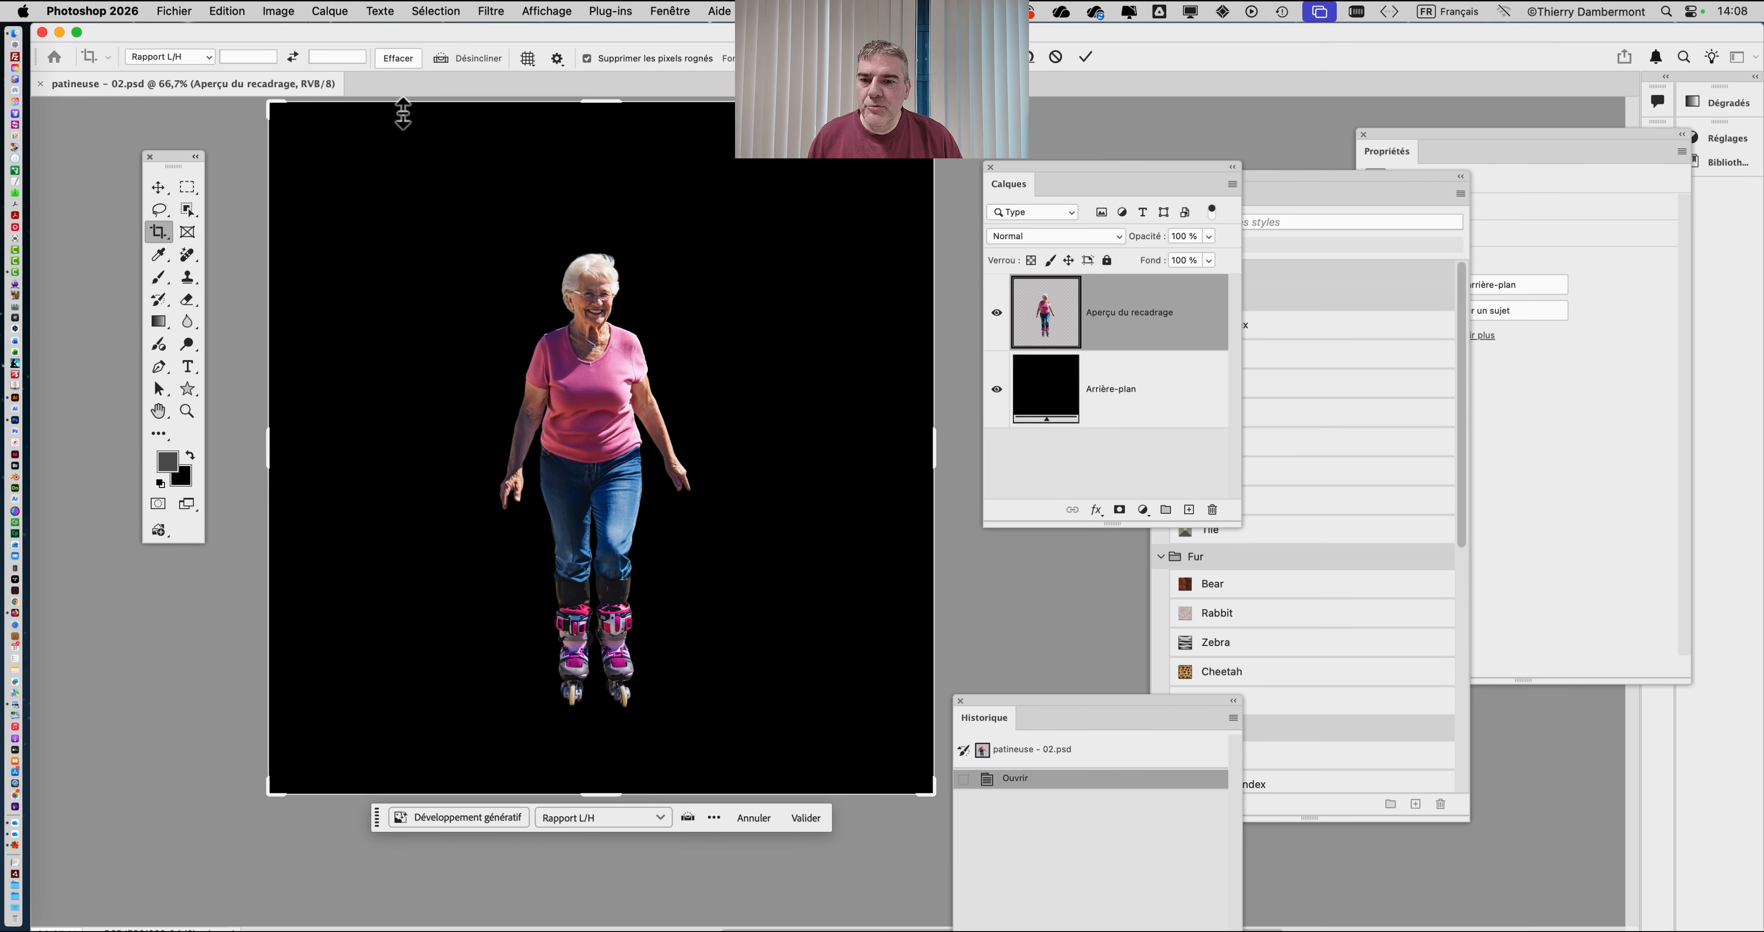
left_click(1086, 57)
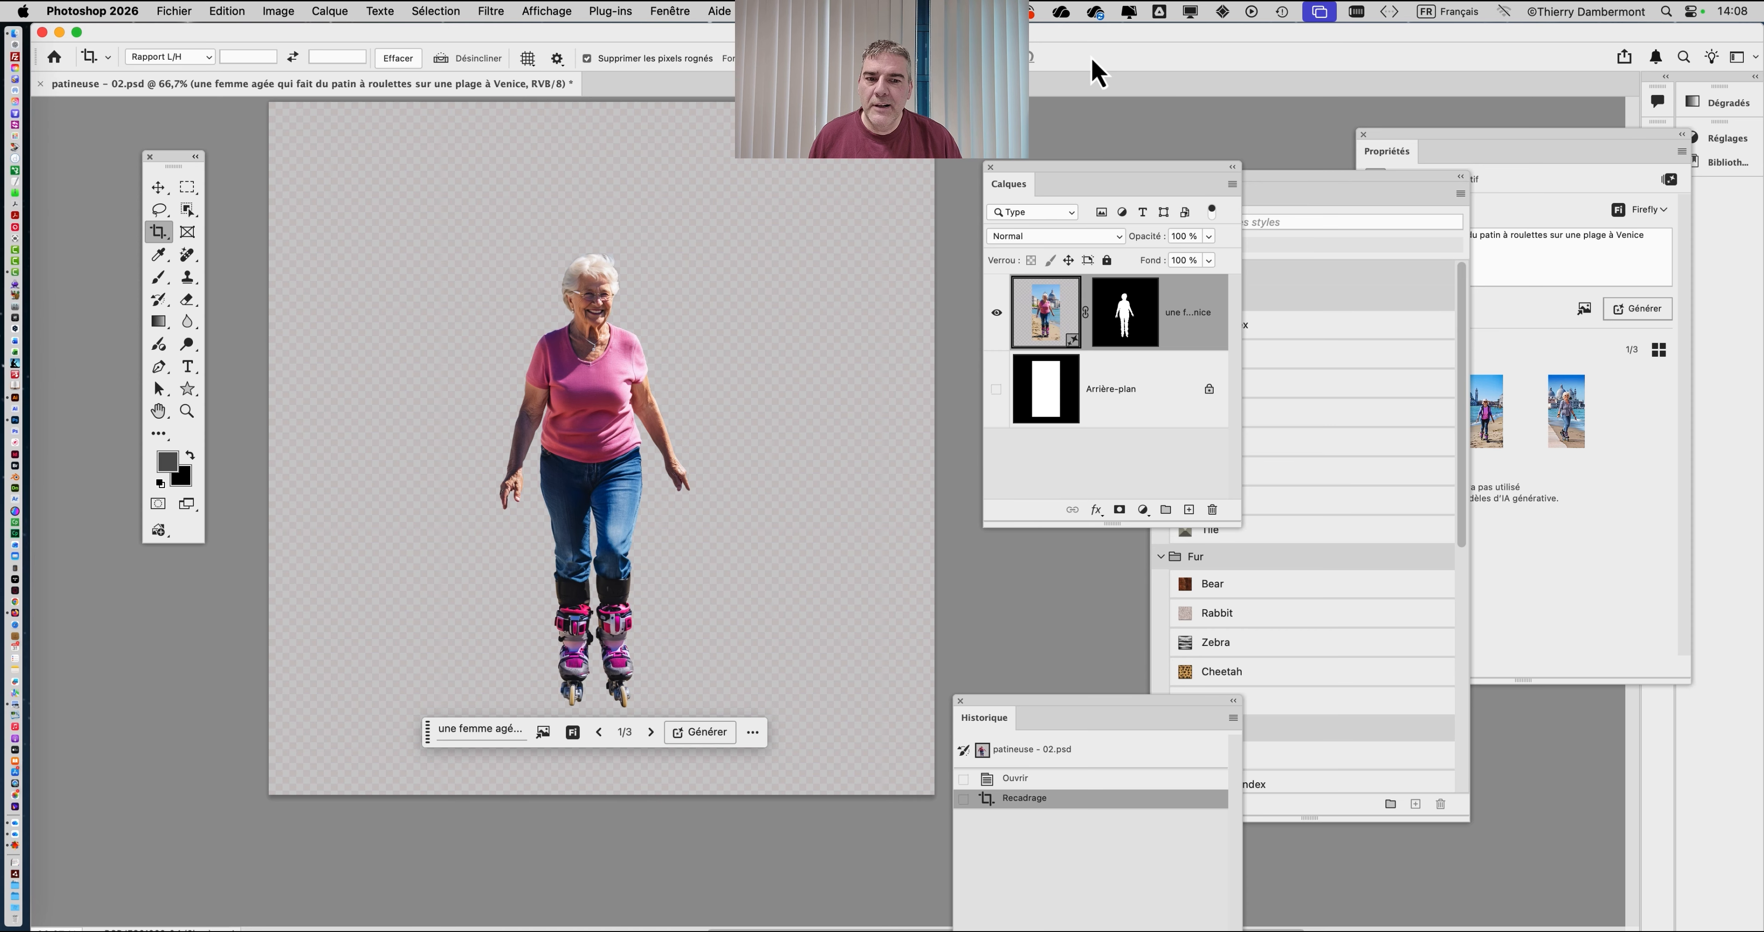
Activate the Move tool and place the contextual task bar below the canvas, clear of the woman.
scroll(553, 720, "down", 2)
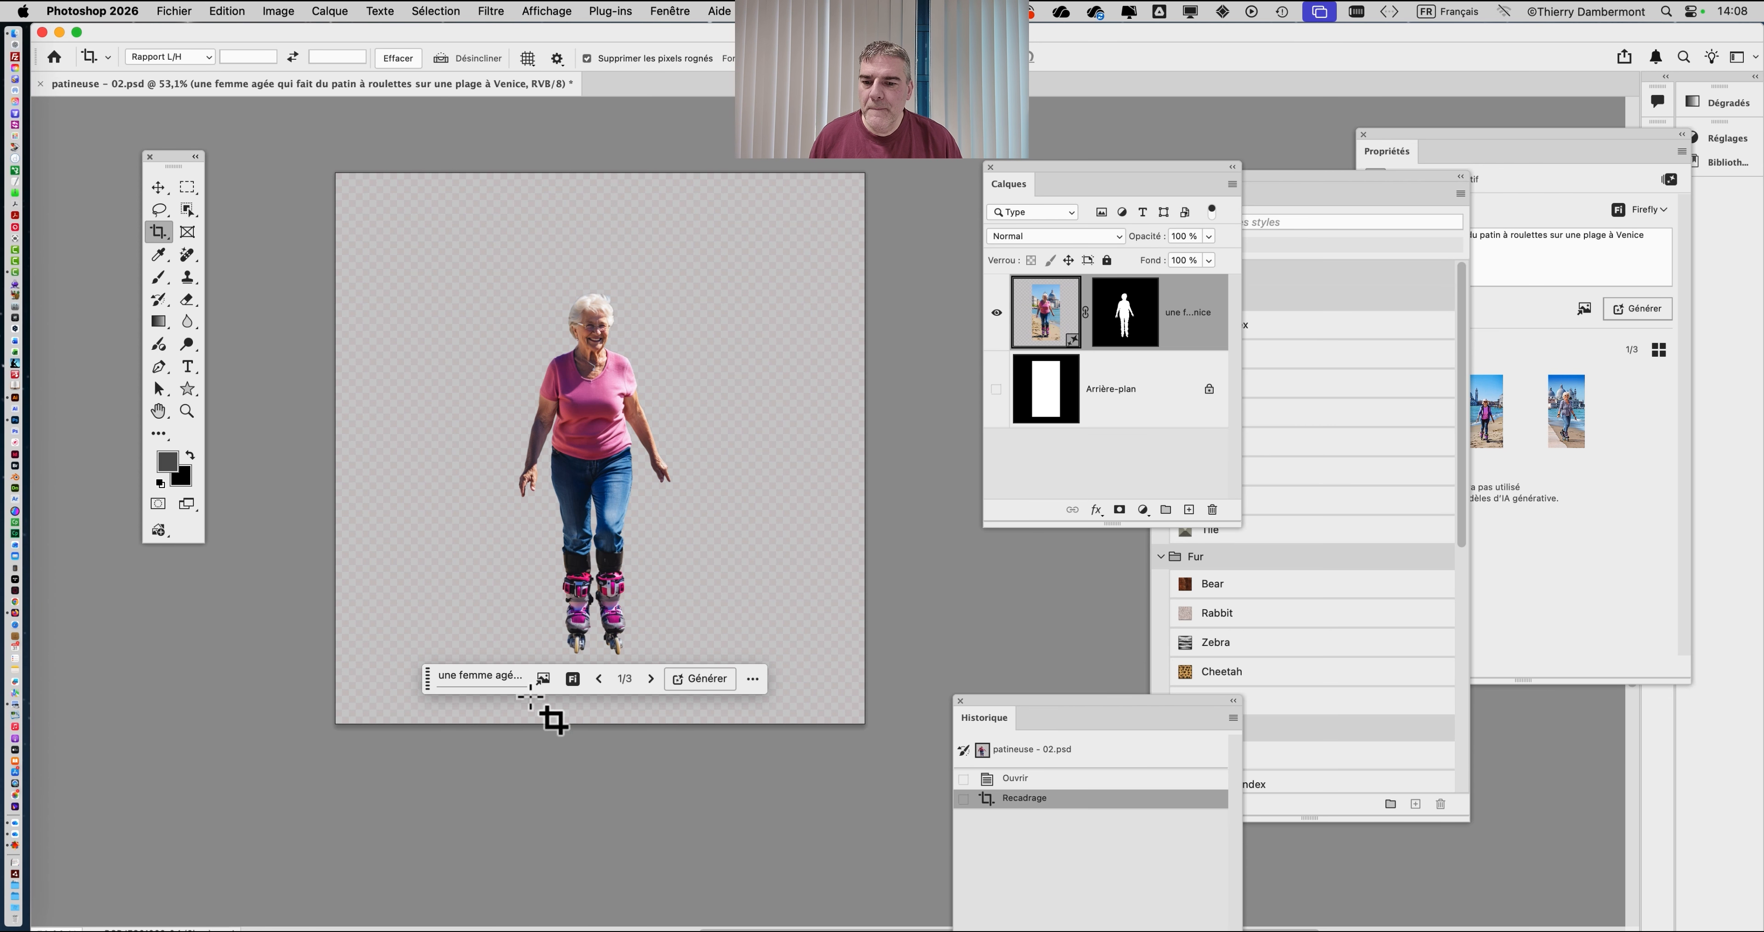
mouse_move(445, 701)
left_mouse_down()
mouse_move(421, 700)
mouse_move(405, 841)
mouse_move(405, 826)
left_mouse_up()
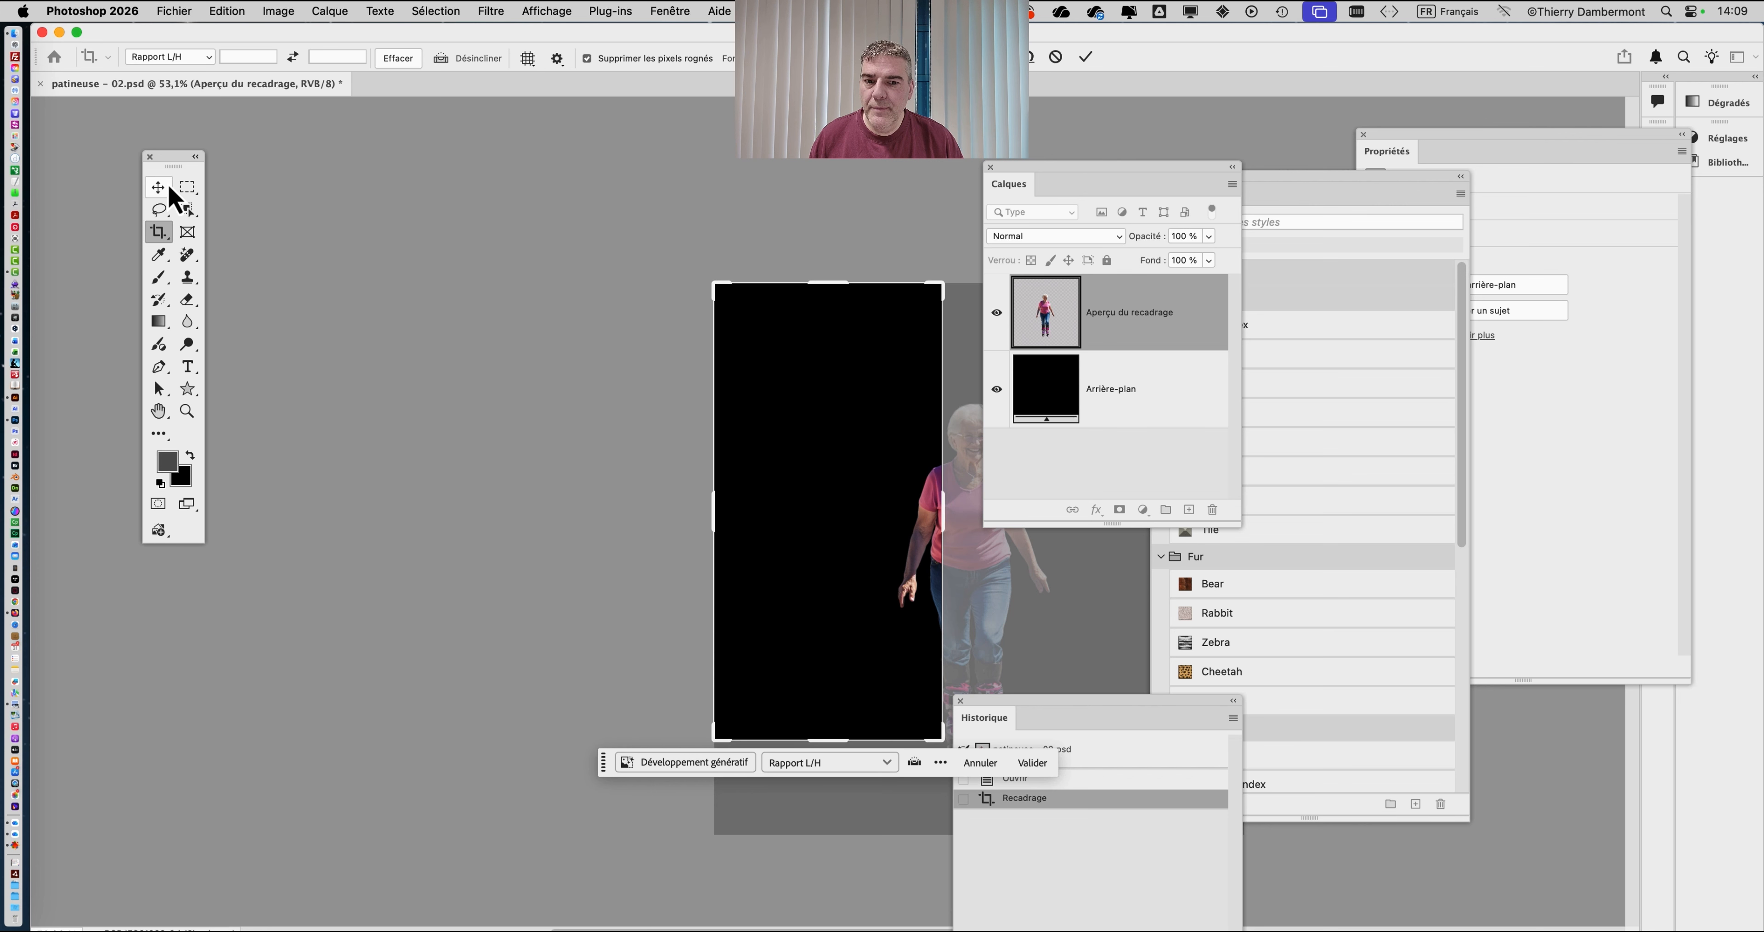
key("Escape")
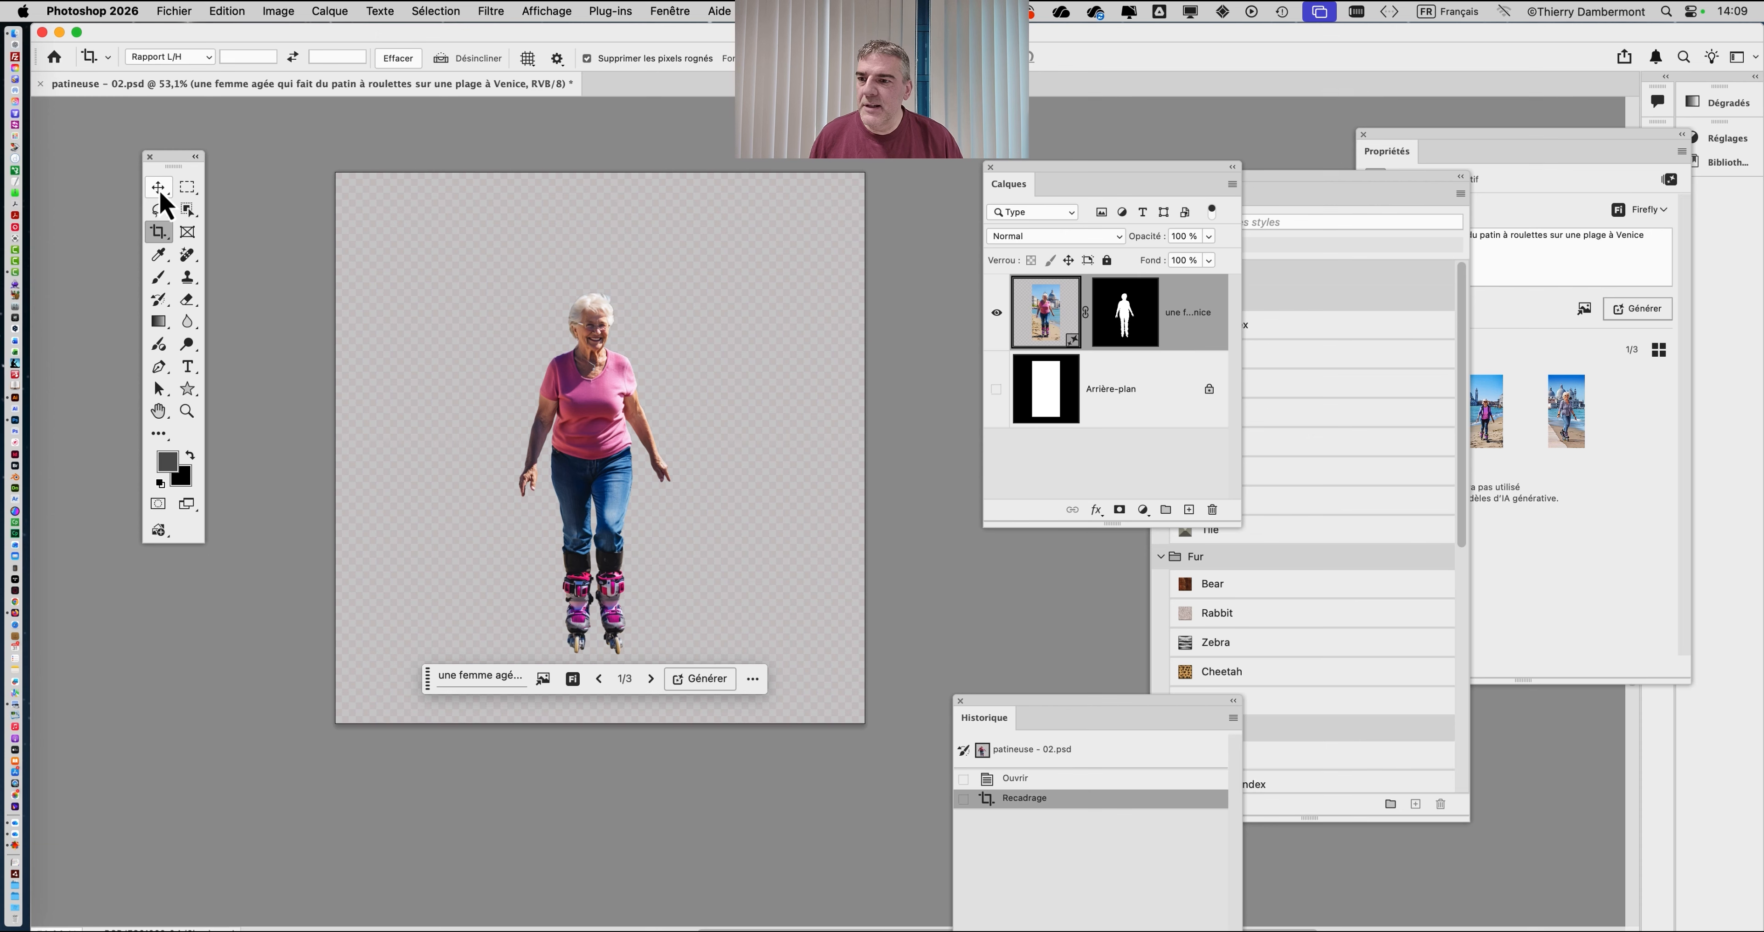
left_click(158, 187)
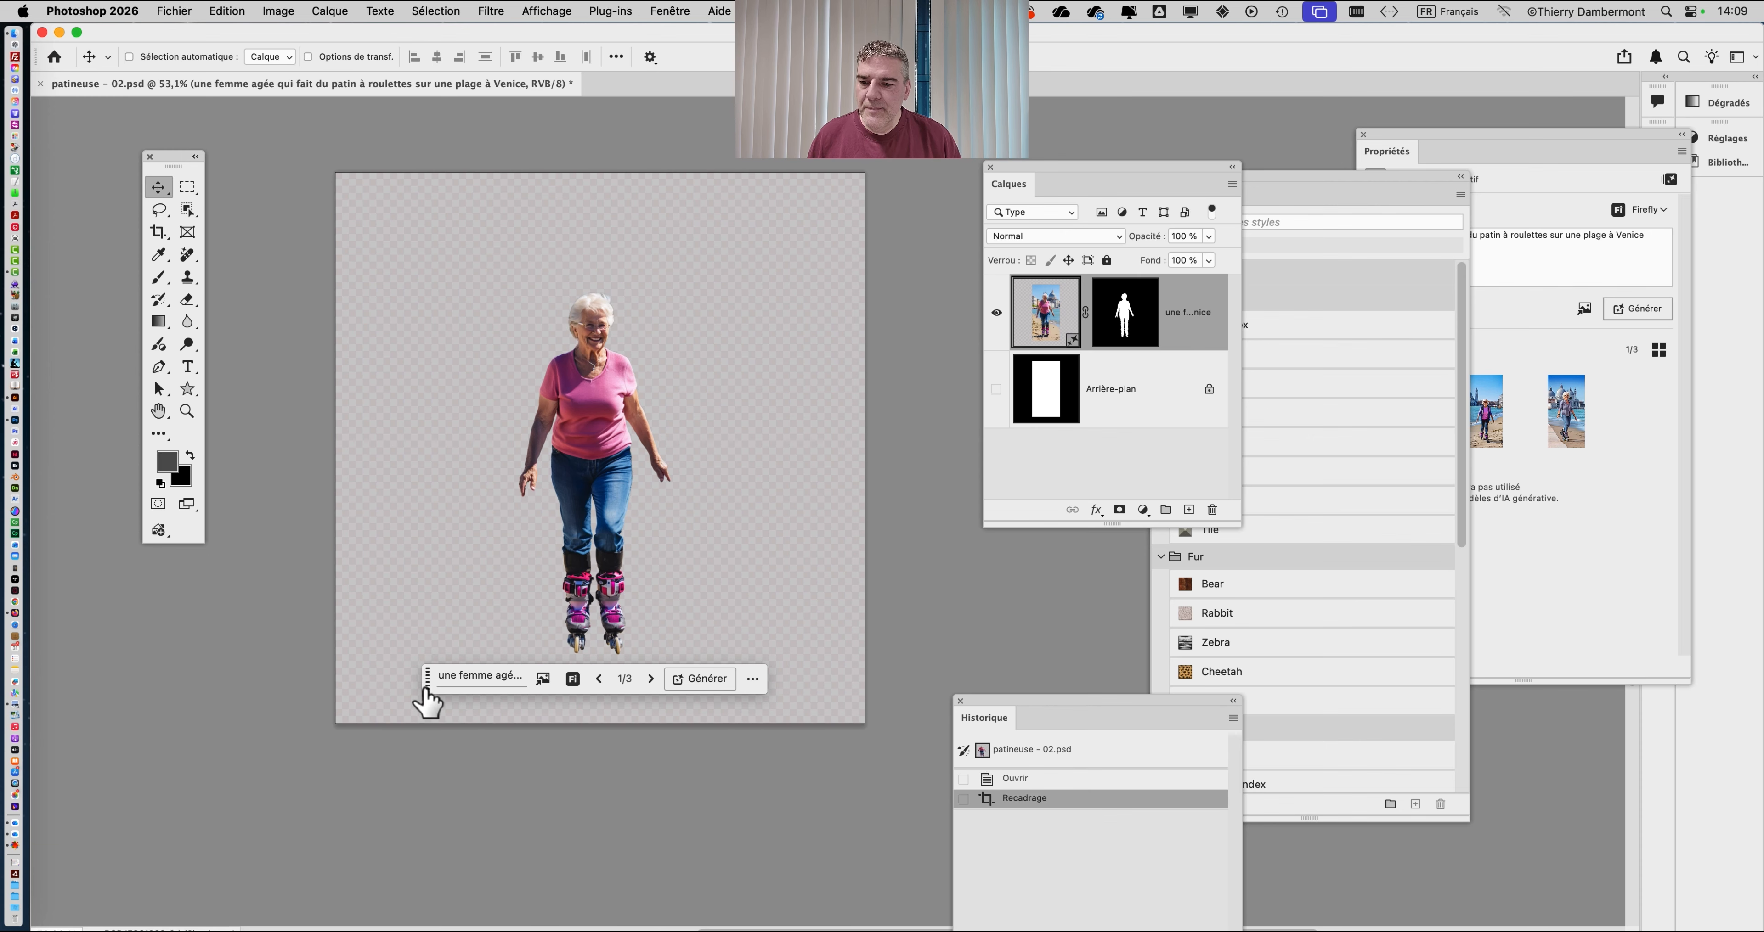
left_click_drag(430, 695, 306, 839)
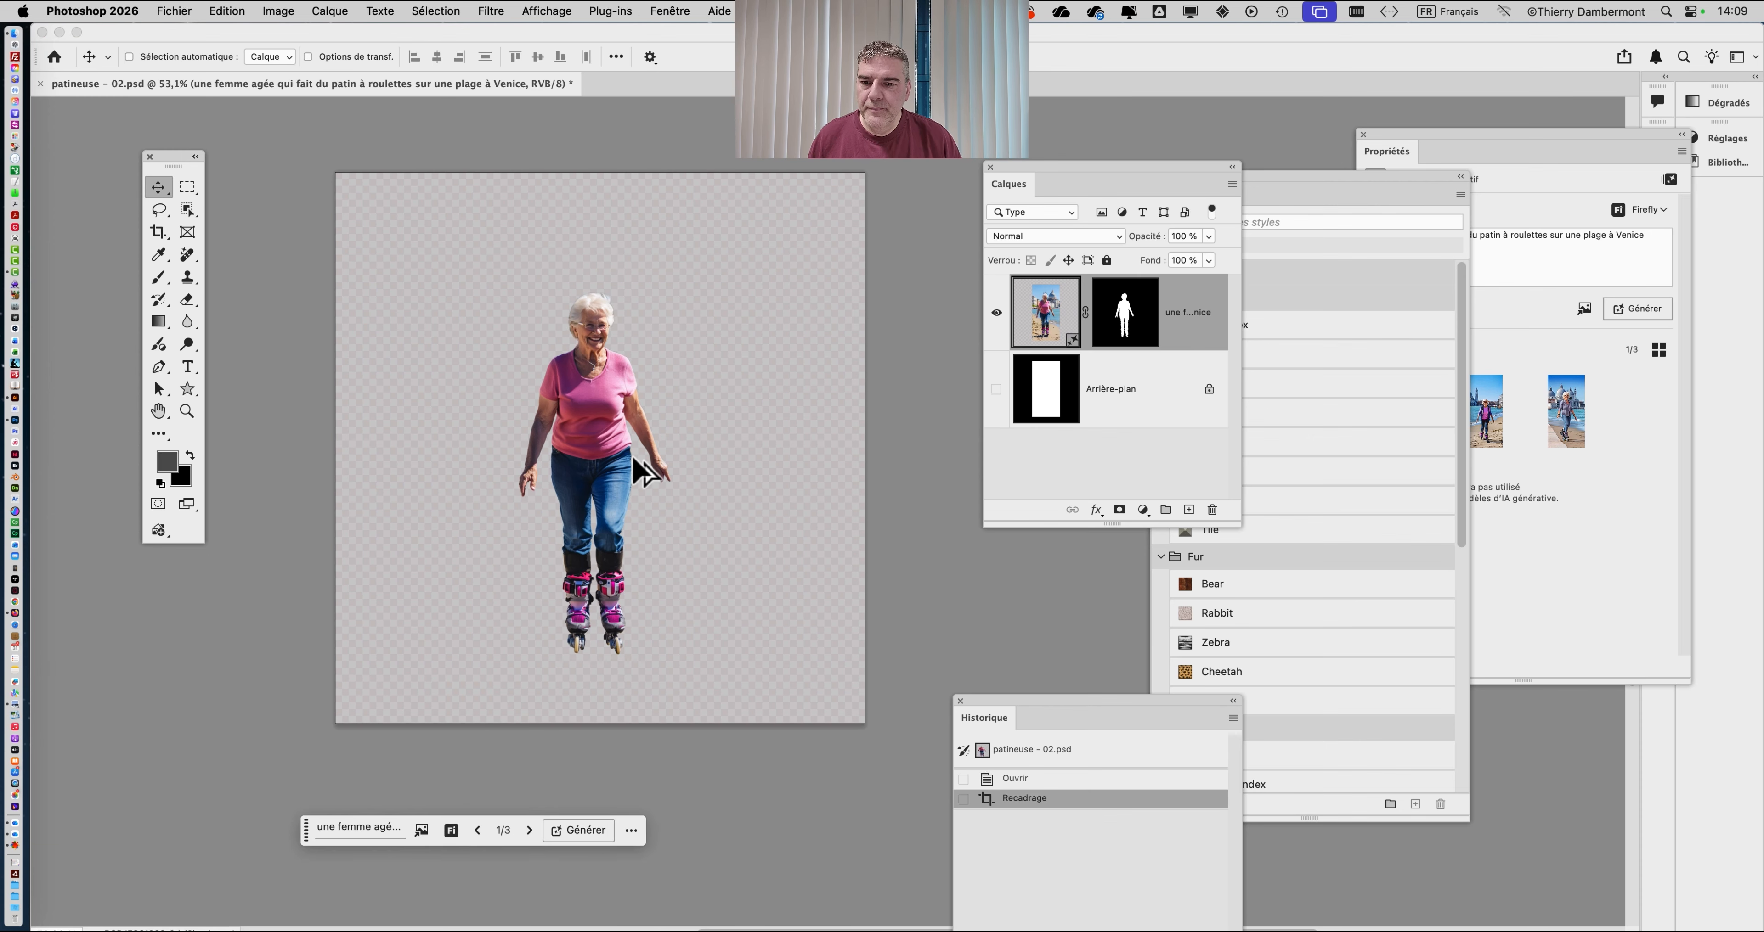
scroll(643, 472, "up", 1)
scroll(644, 472, "up", 1)
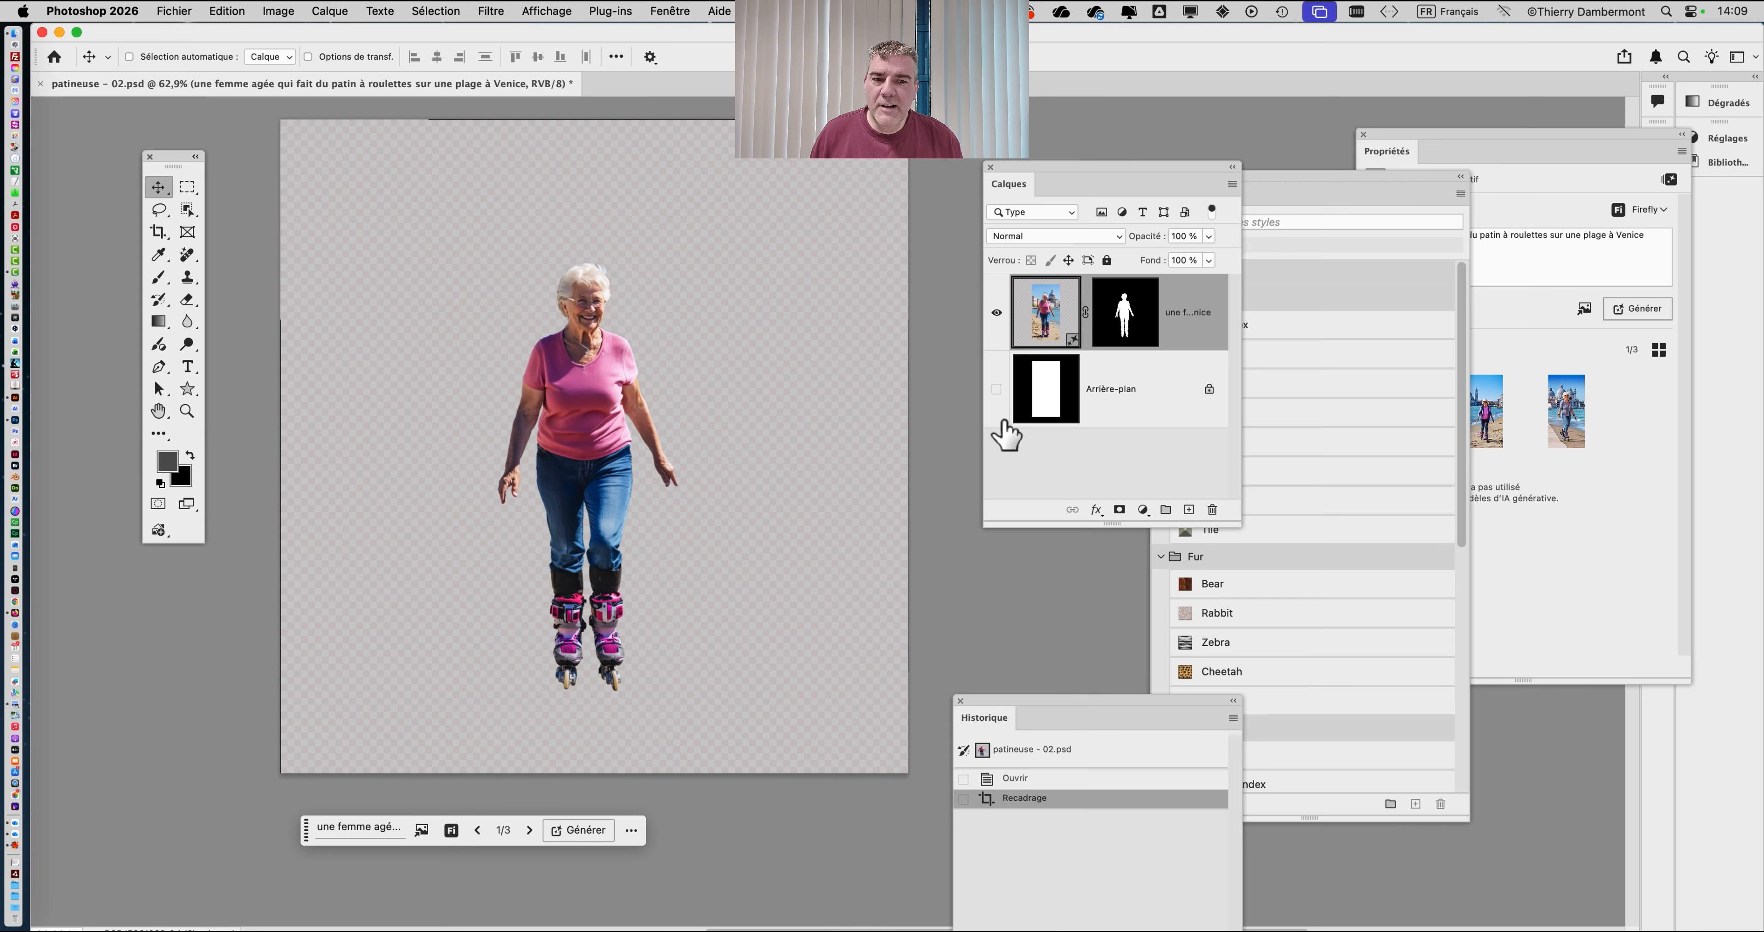
Reposition the Calques panel closer to the woman and widen it enough to show the full layer name.
left_click_drag(1043, 172, 1051, 138)
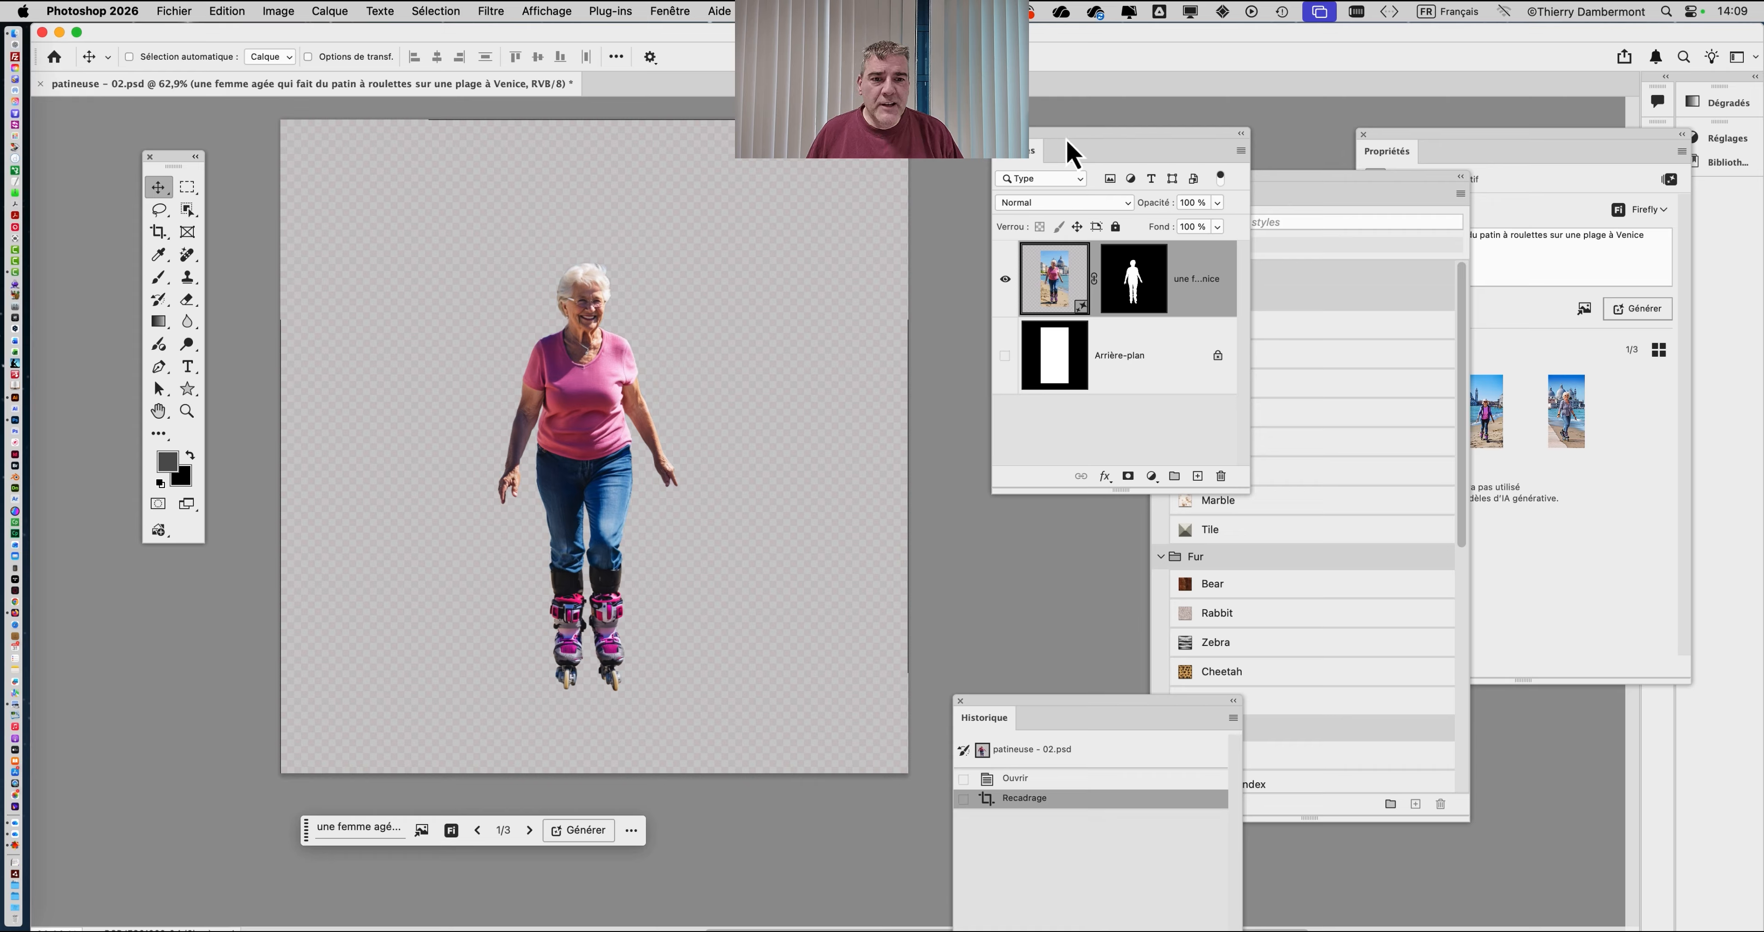
left_click_drag(1068, 147, 882, 141)
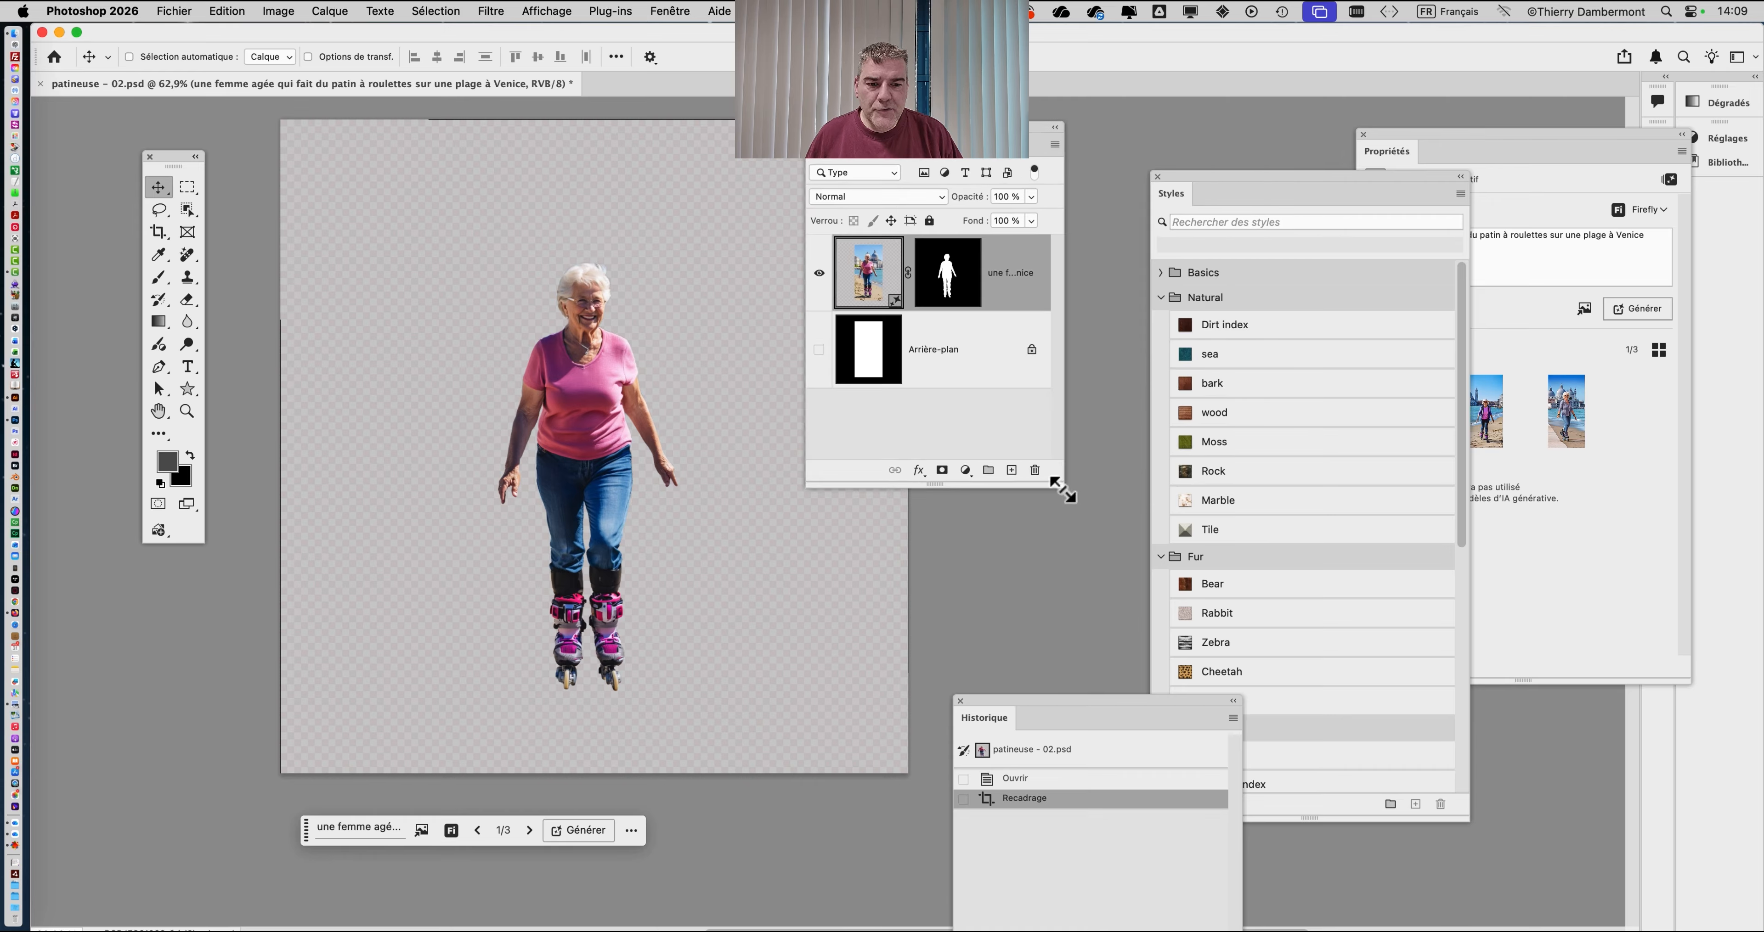
left_click_drag(1060, 487, 1339, 488)
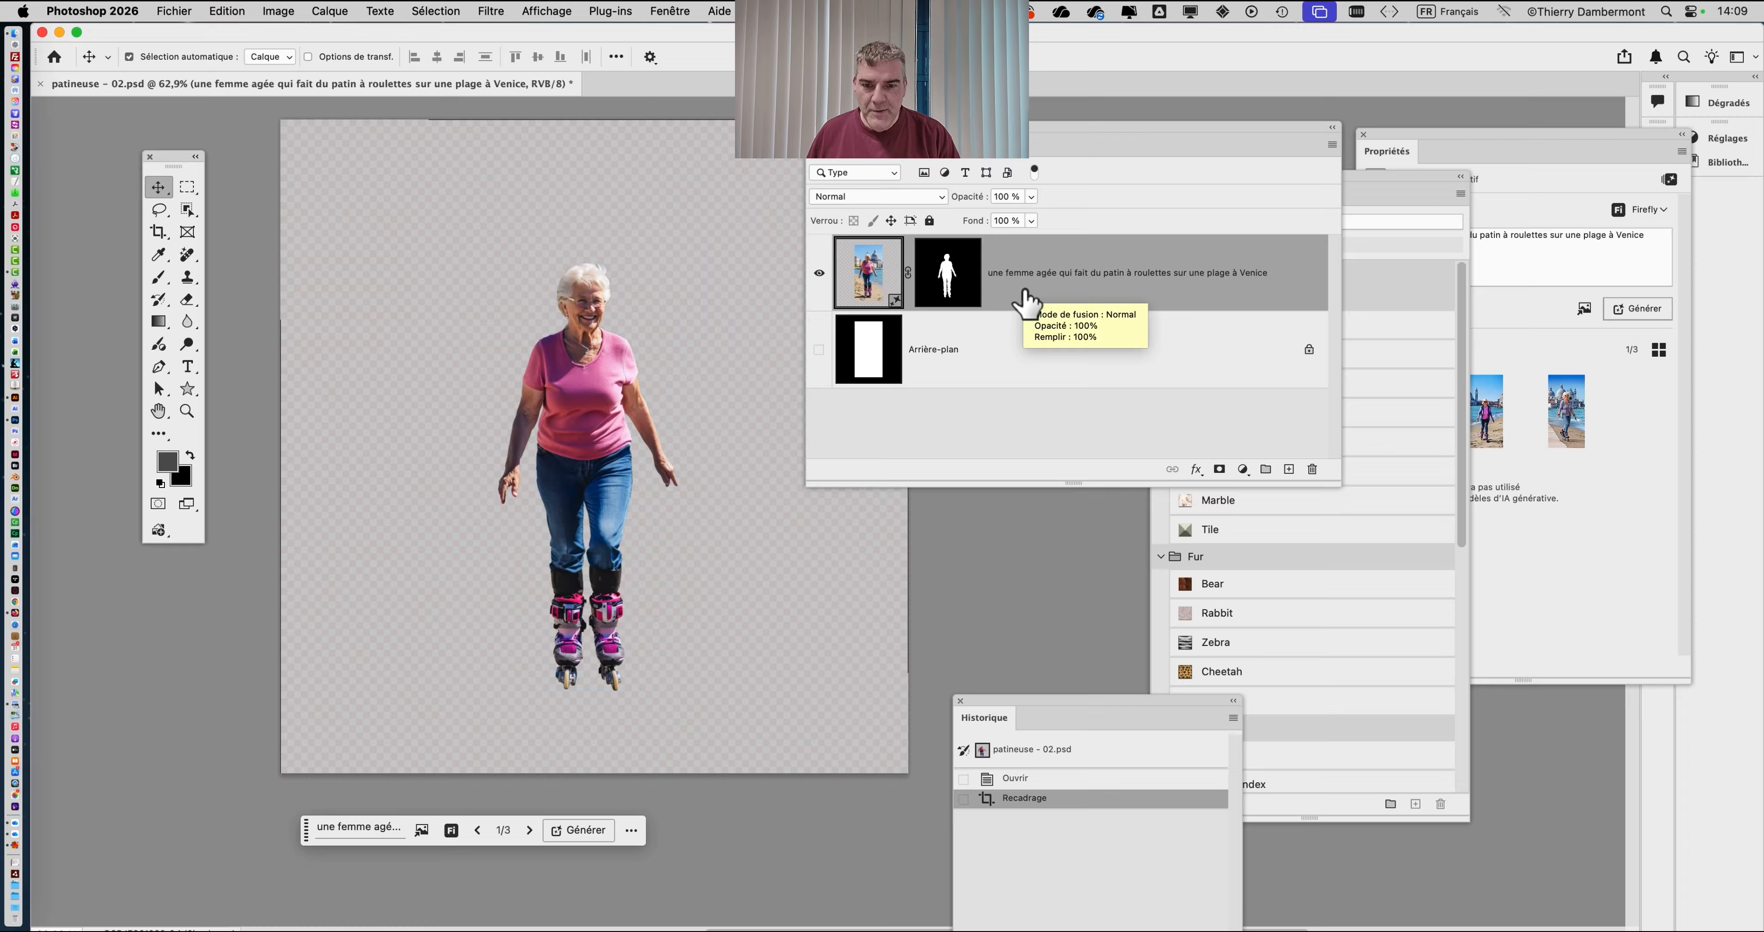
Try to bend the woman's upper body with Déformation de la marionnette, using one pin at the waist and one on the upper chest.
left_click(243, 11)
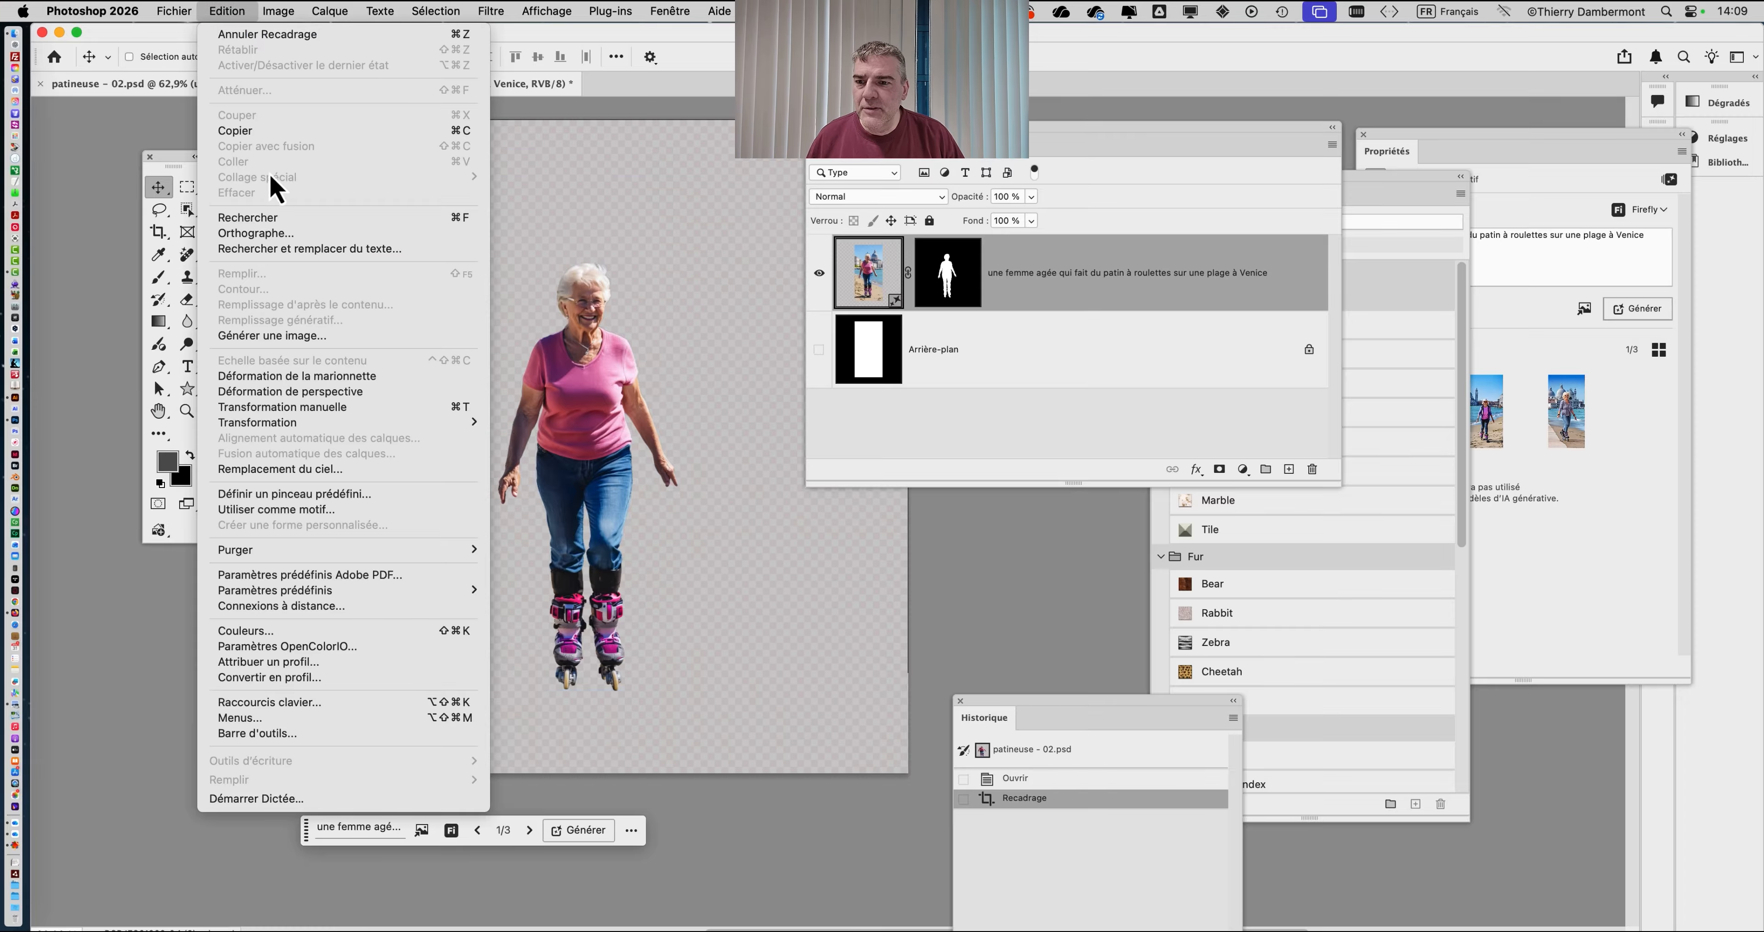
left_click(292, 377)
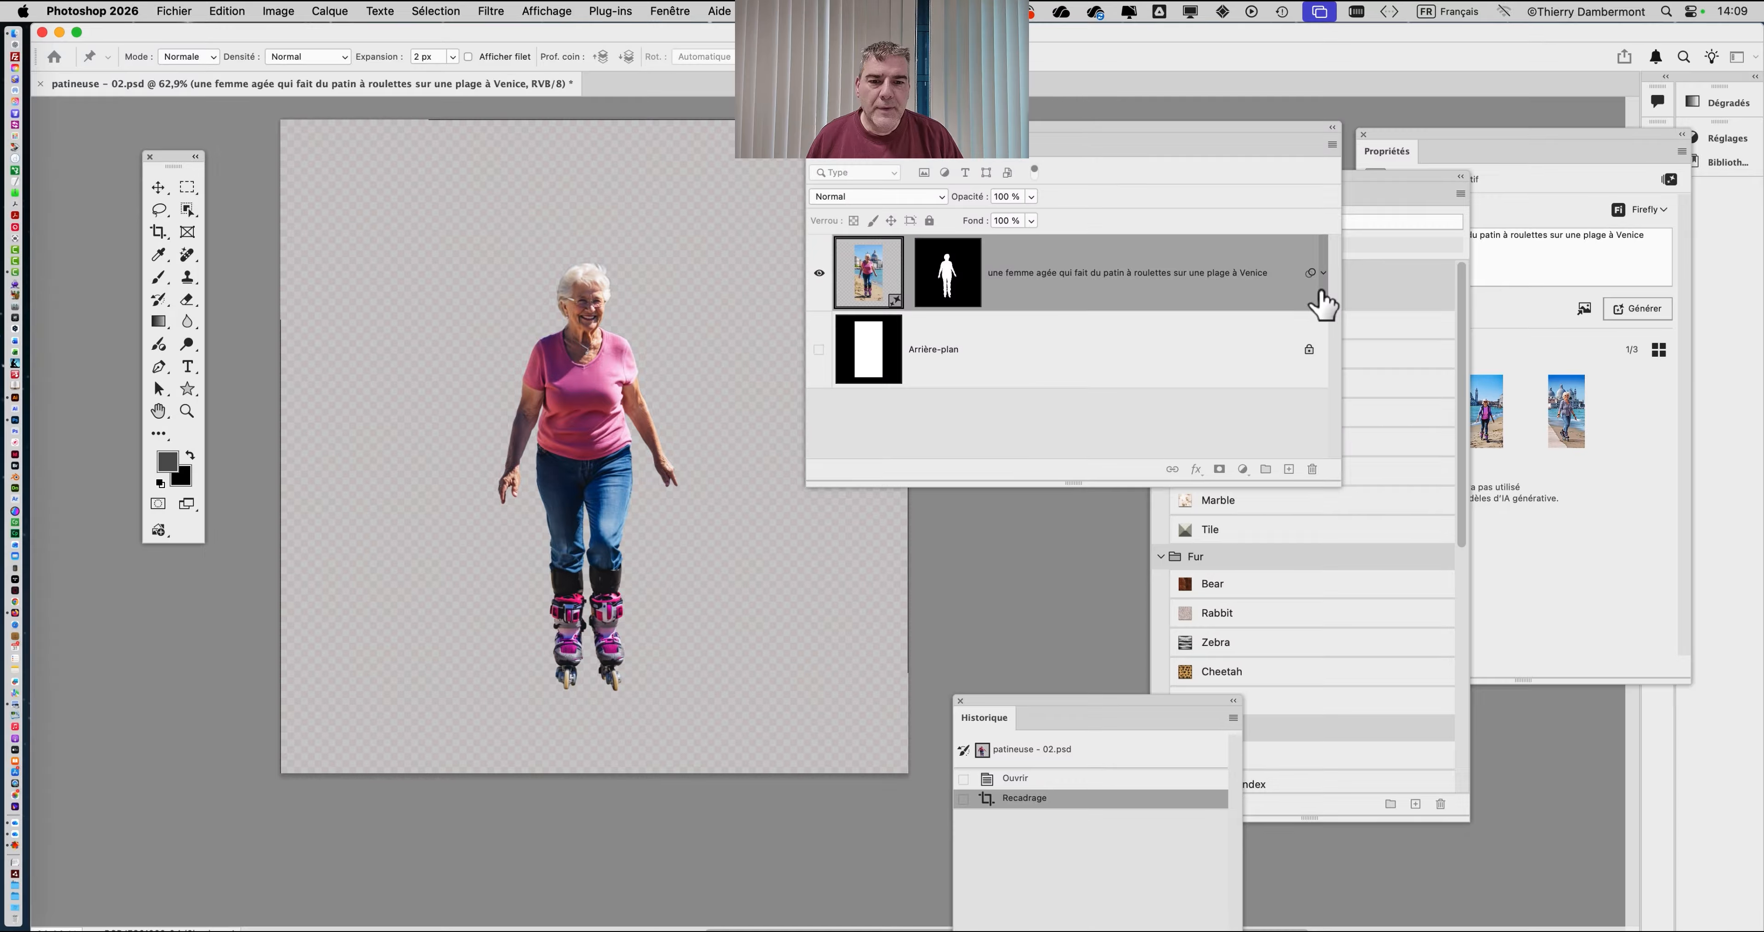
left_click(600, 347)
left_click(599, 420)
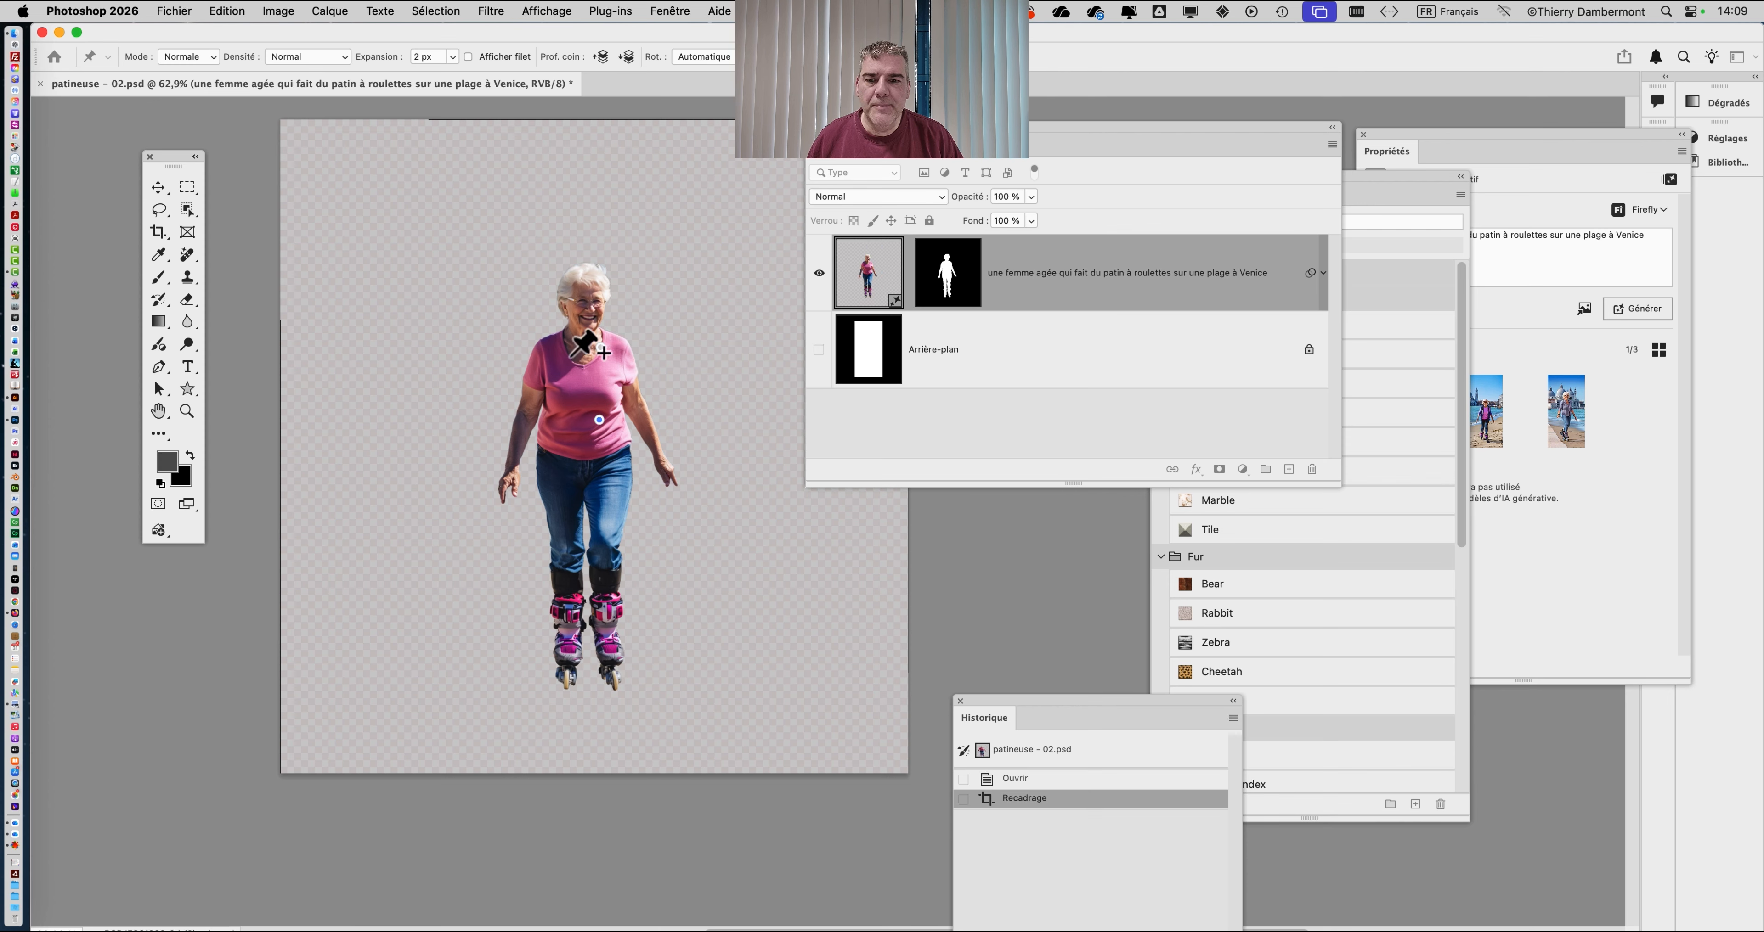
left_click_drag(601, 348, 641, 356)
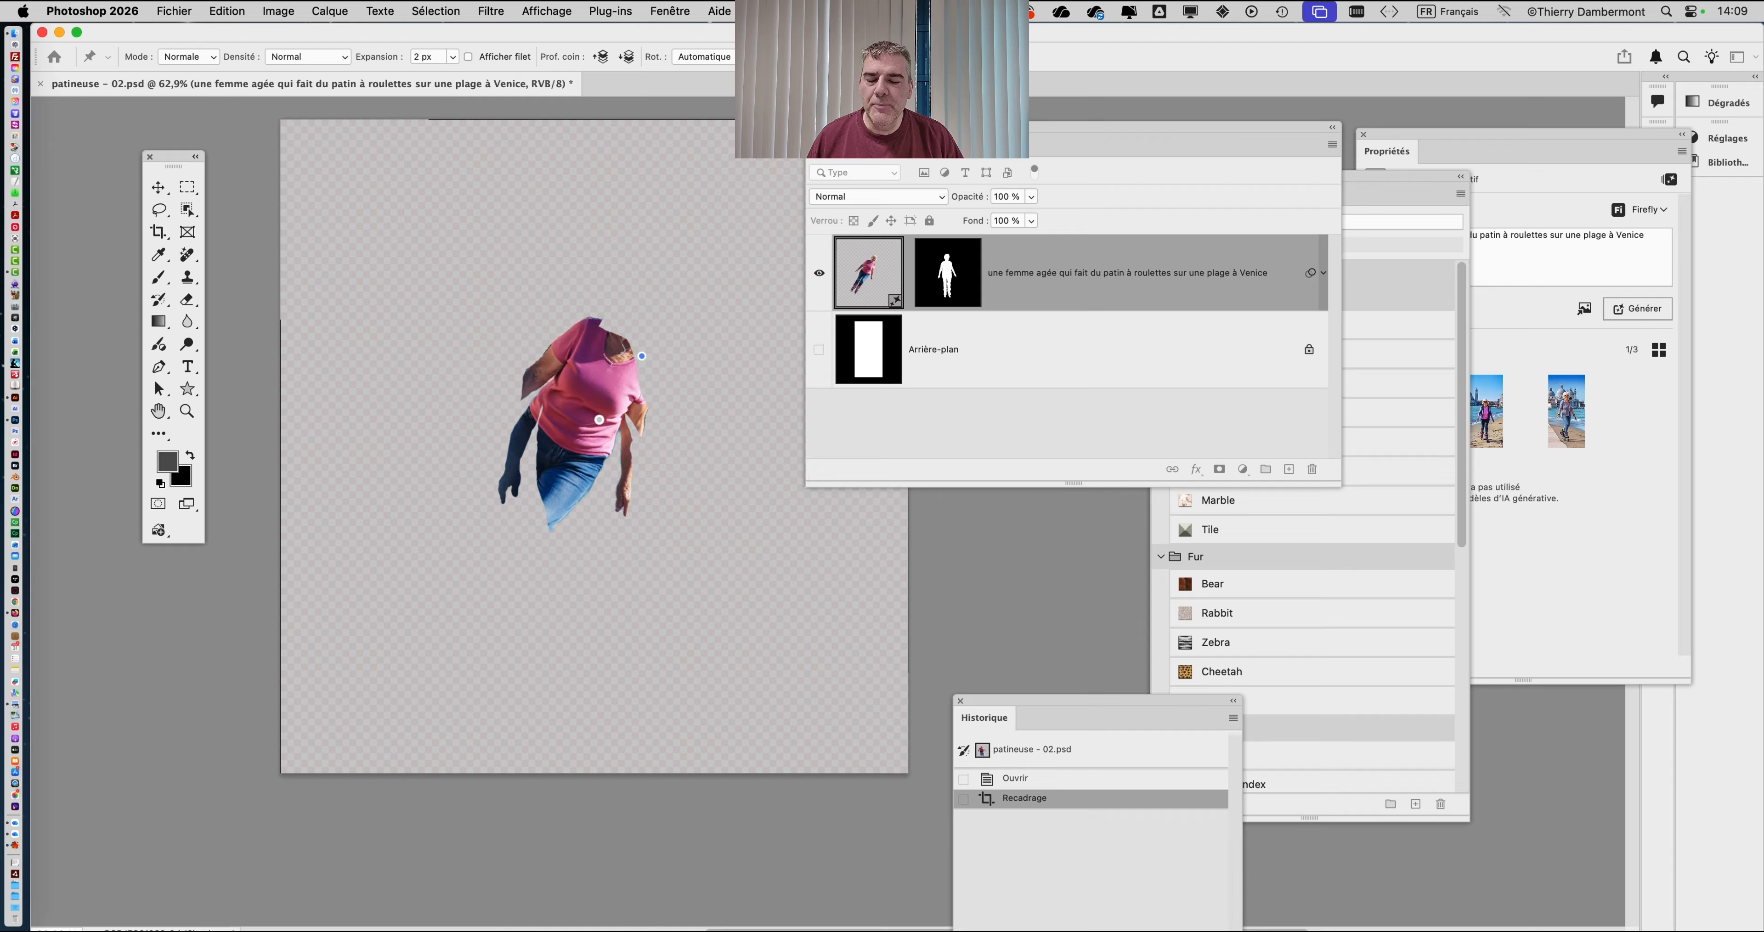
left_click(671, 11)
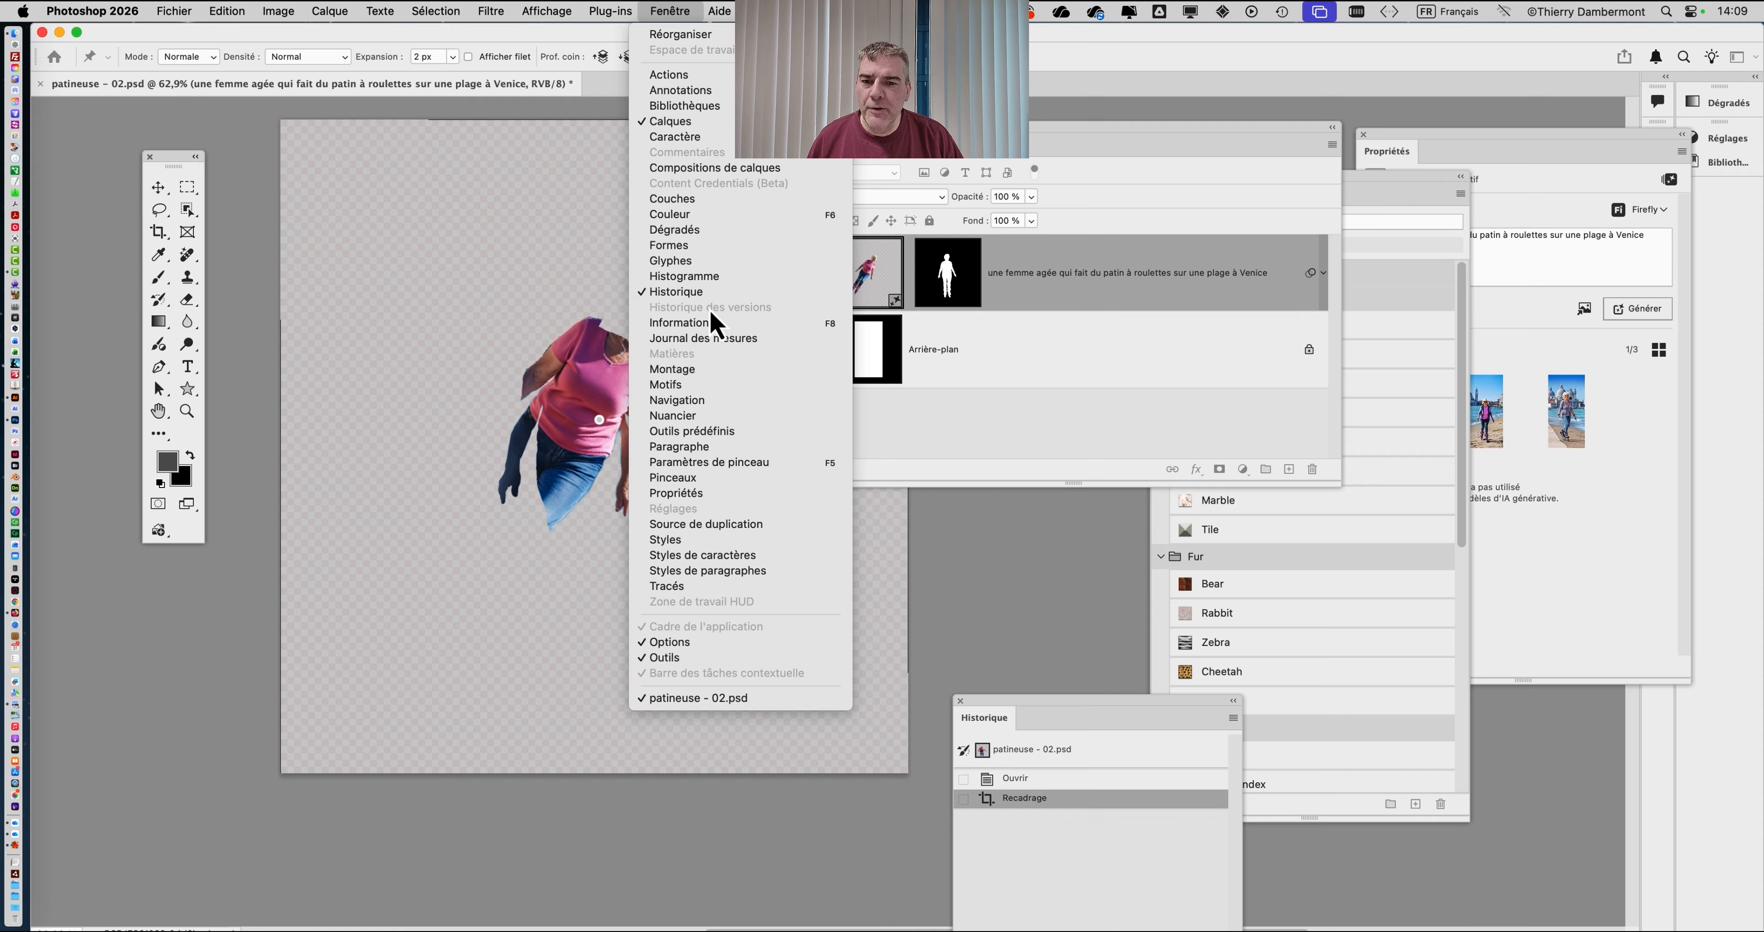
key("Escape")
key("Escape")
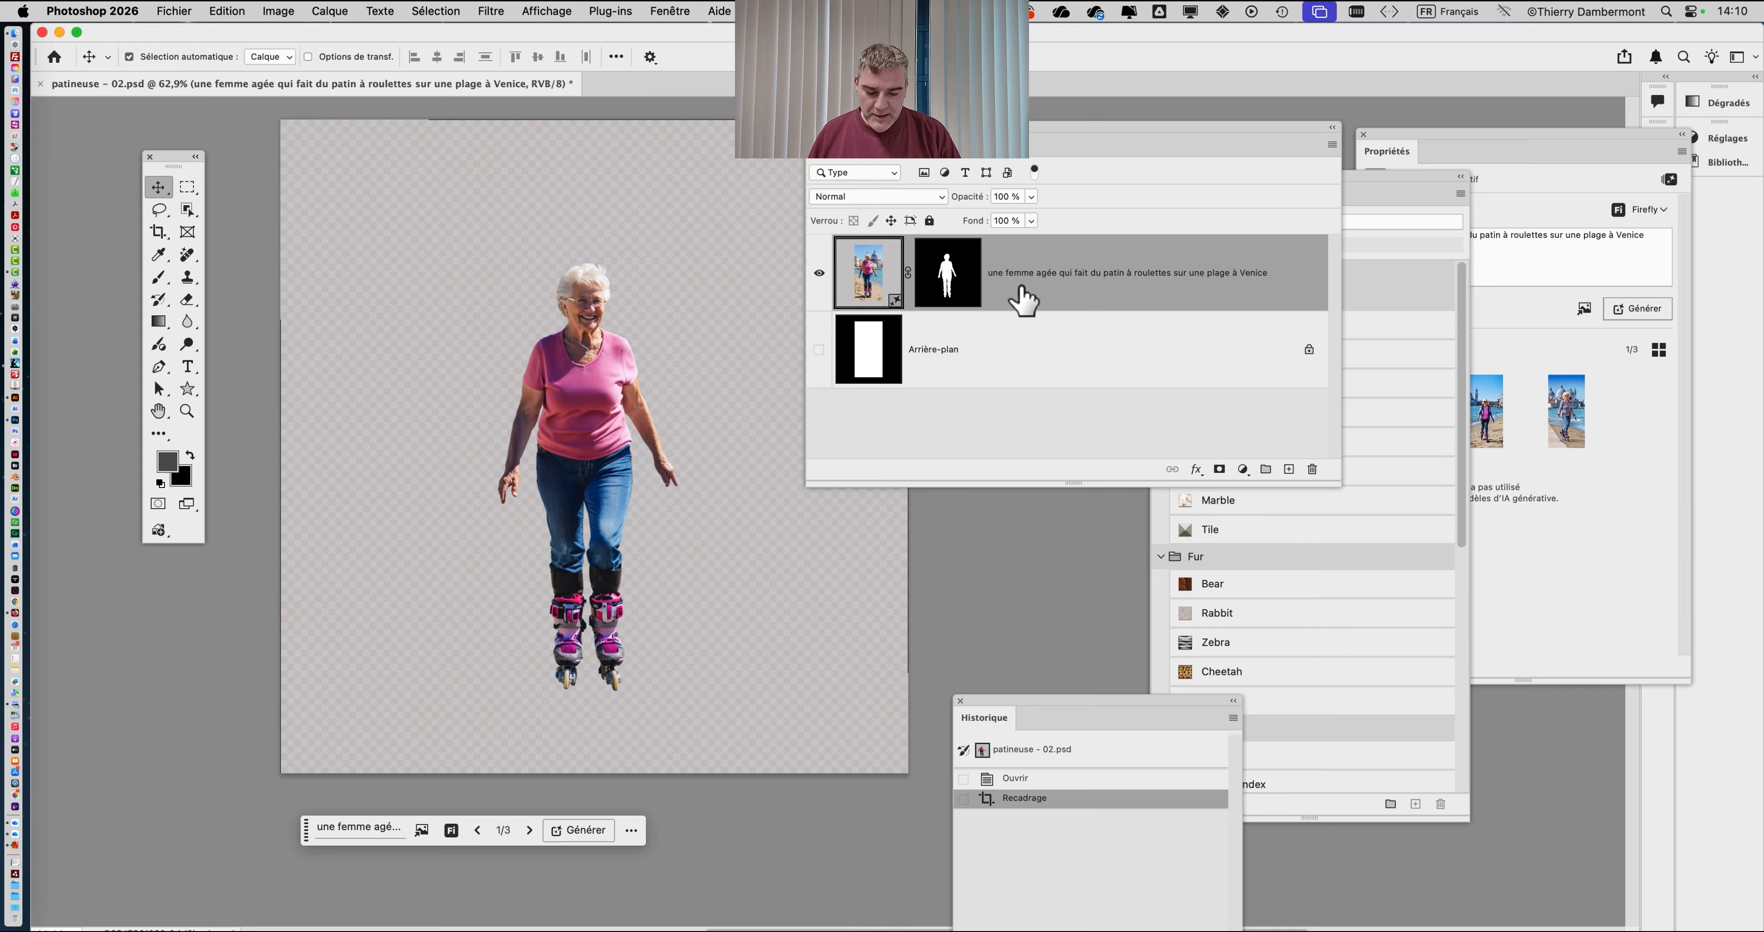
key("alt+super+8")
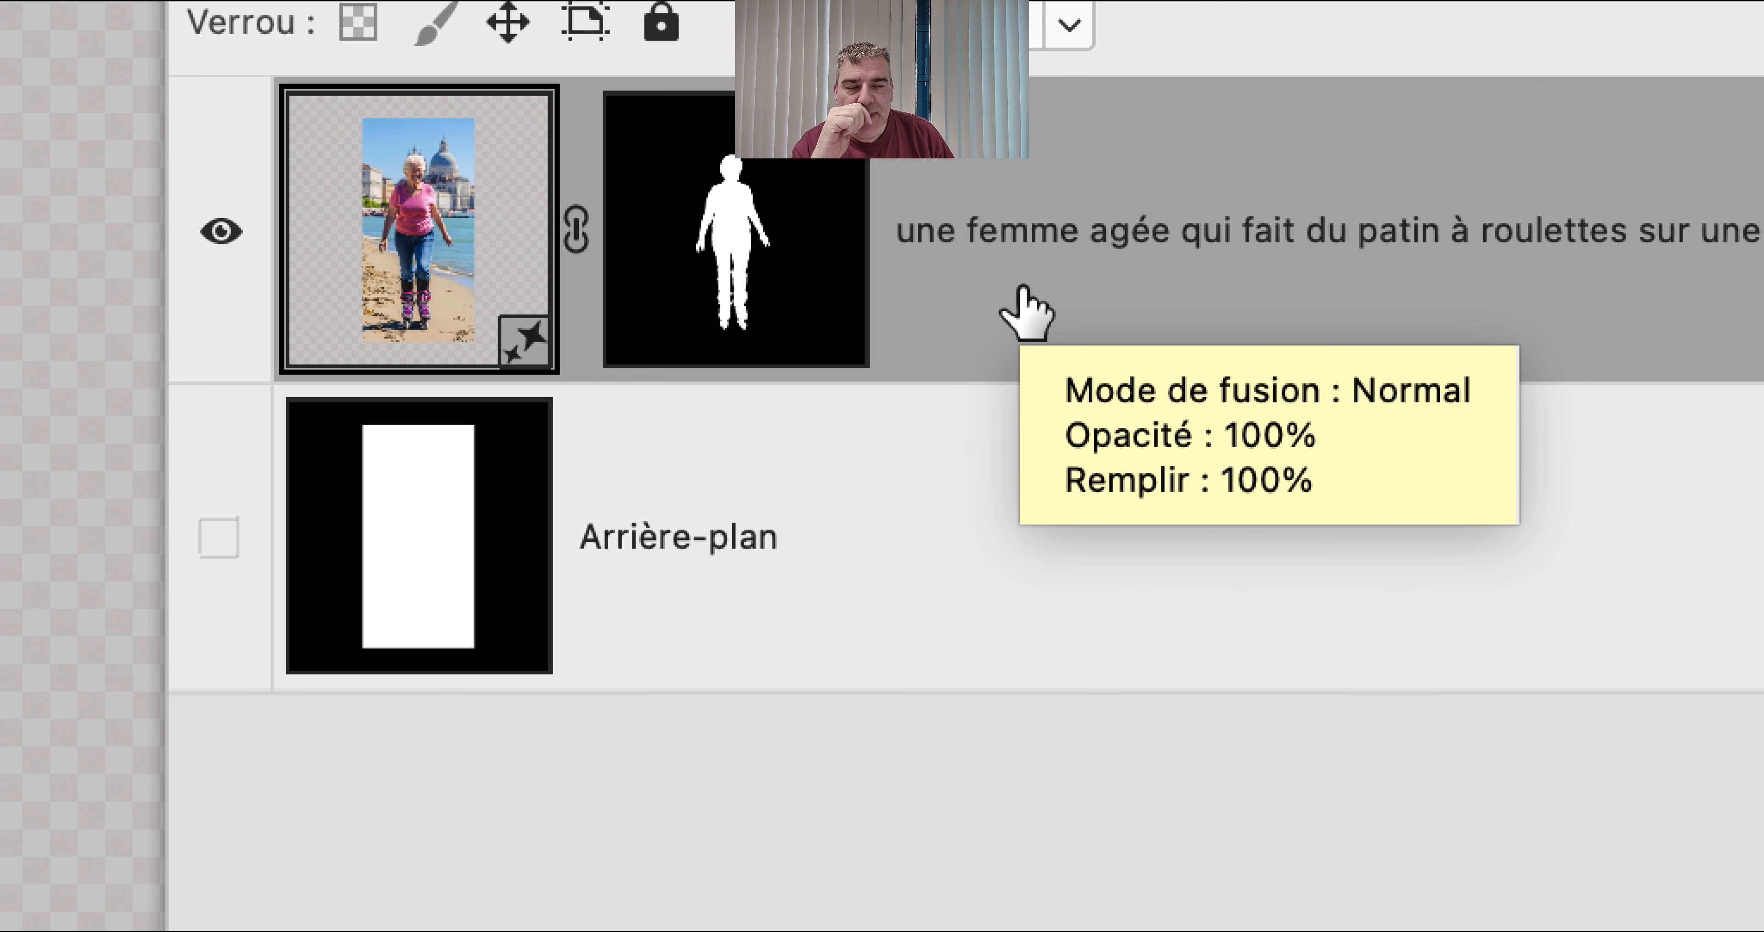
Convert the masked woman layer to a smart object and start Déformation de la marionnette on it.
right_click(1020, 288)
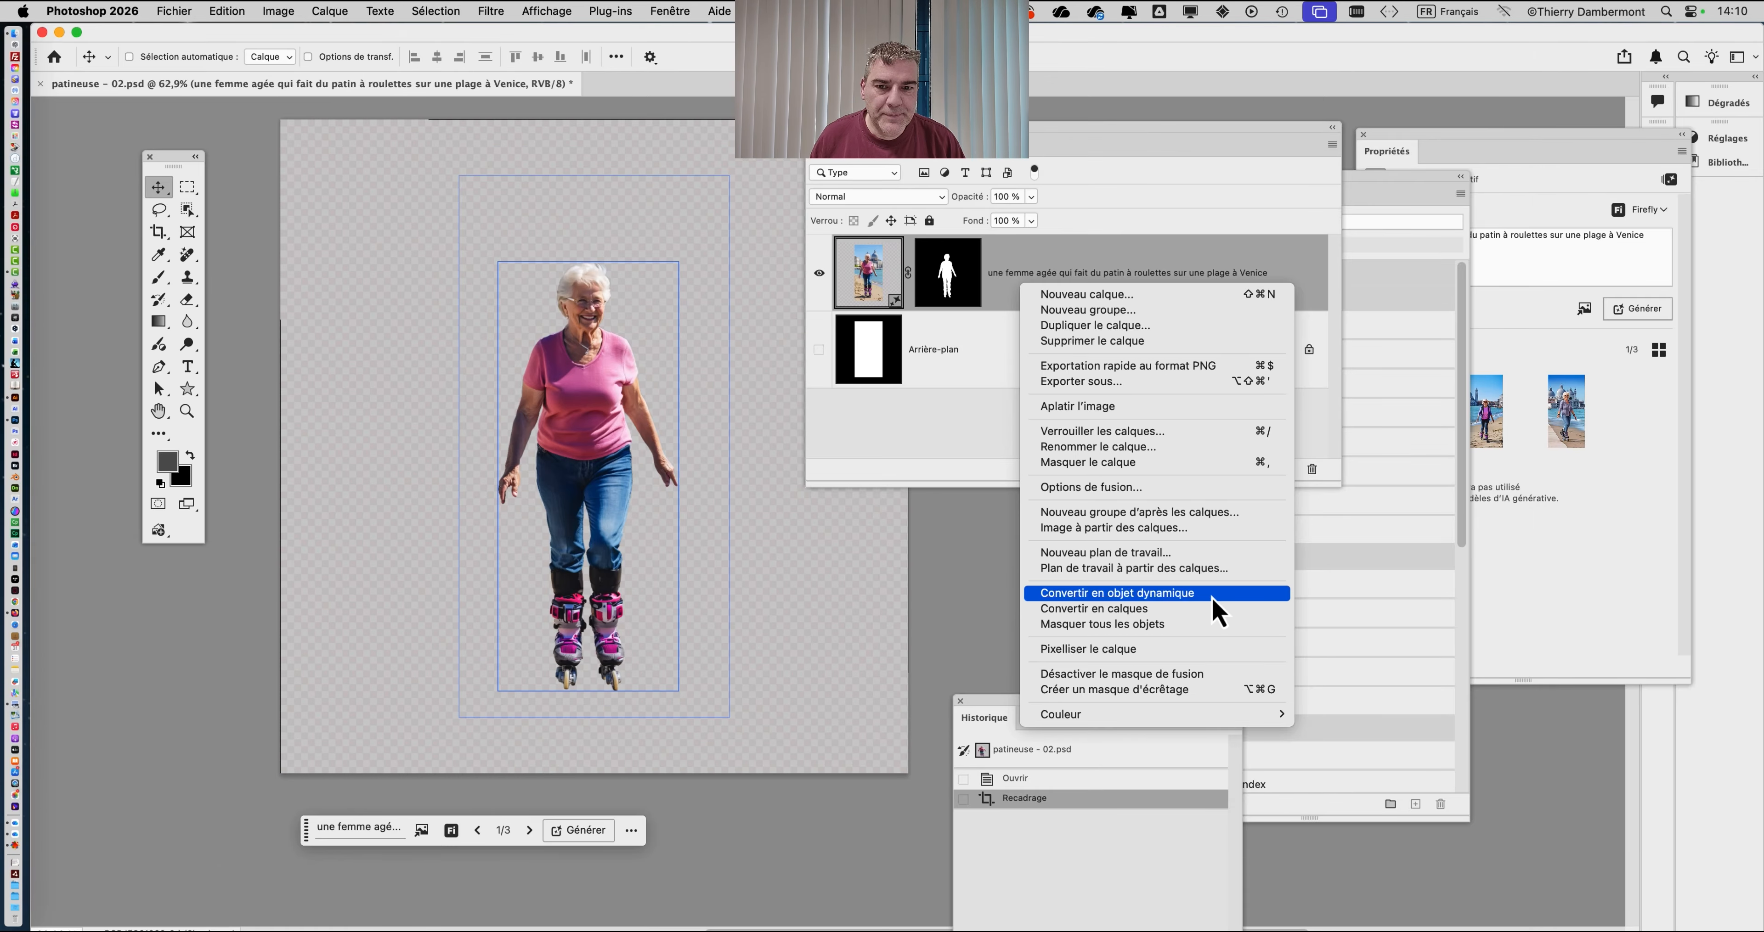
left_click(1211, 596)
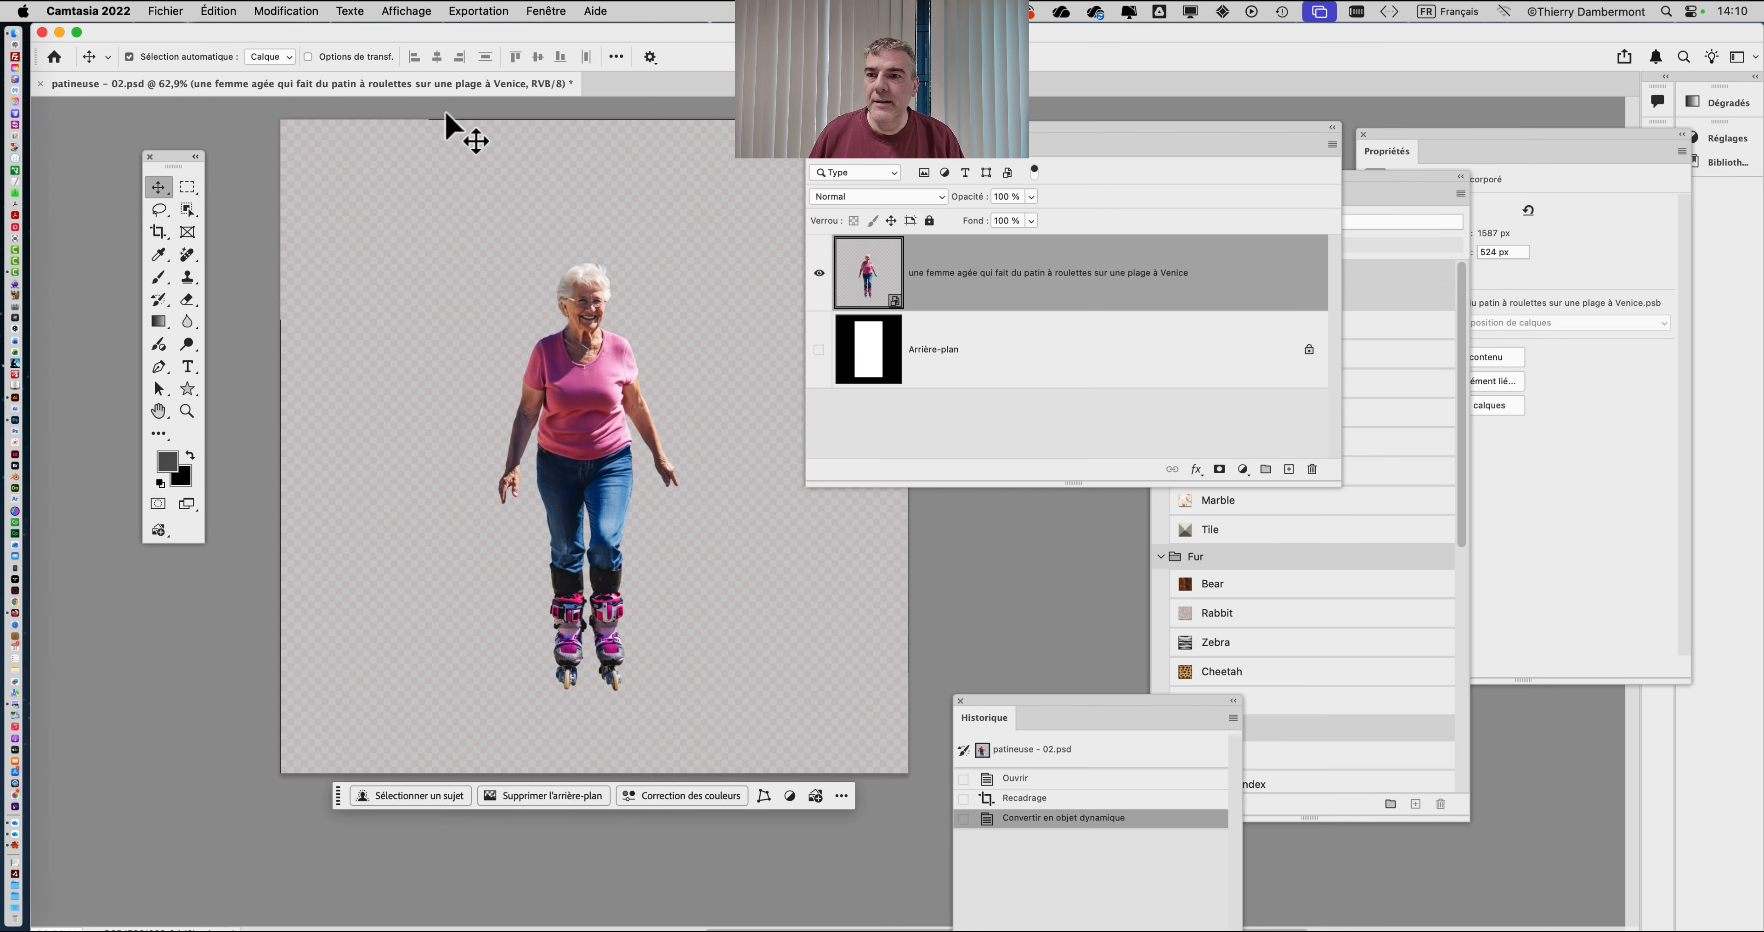
left_click(228, 11)
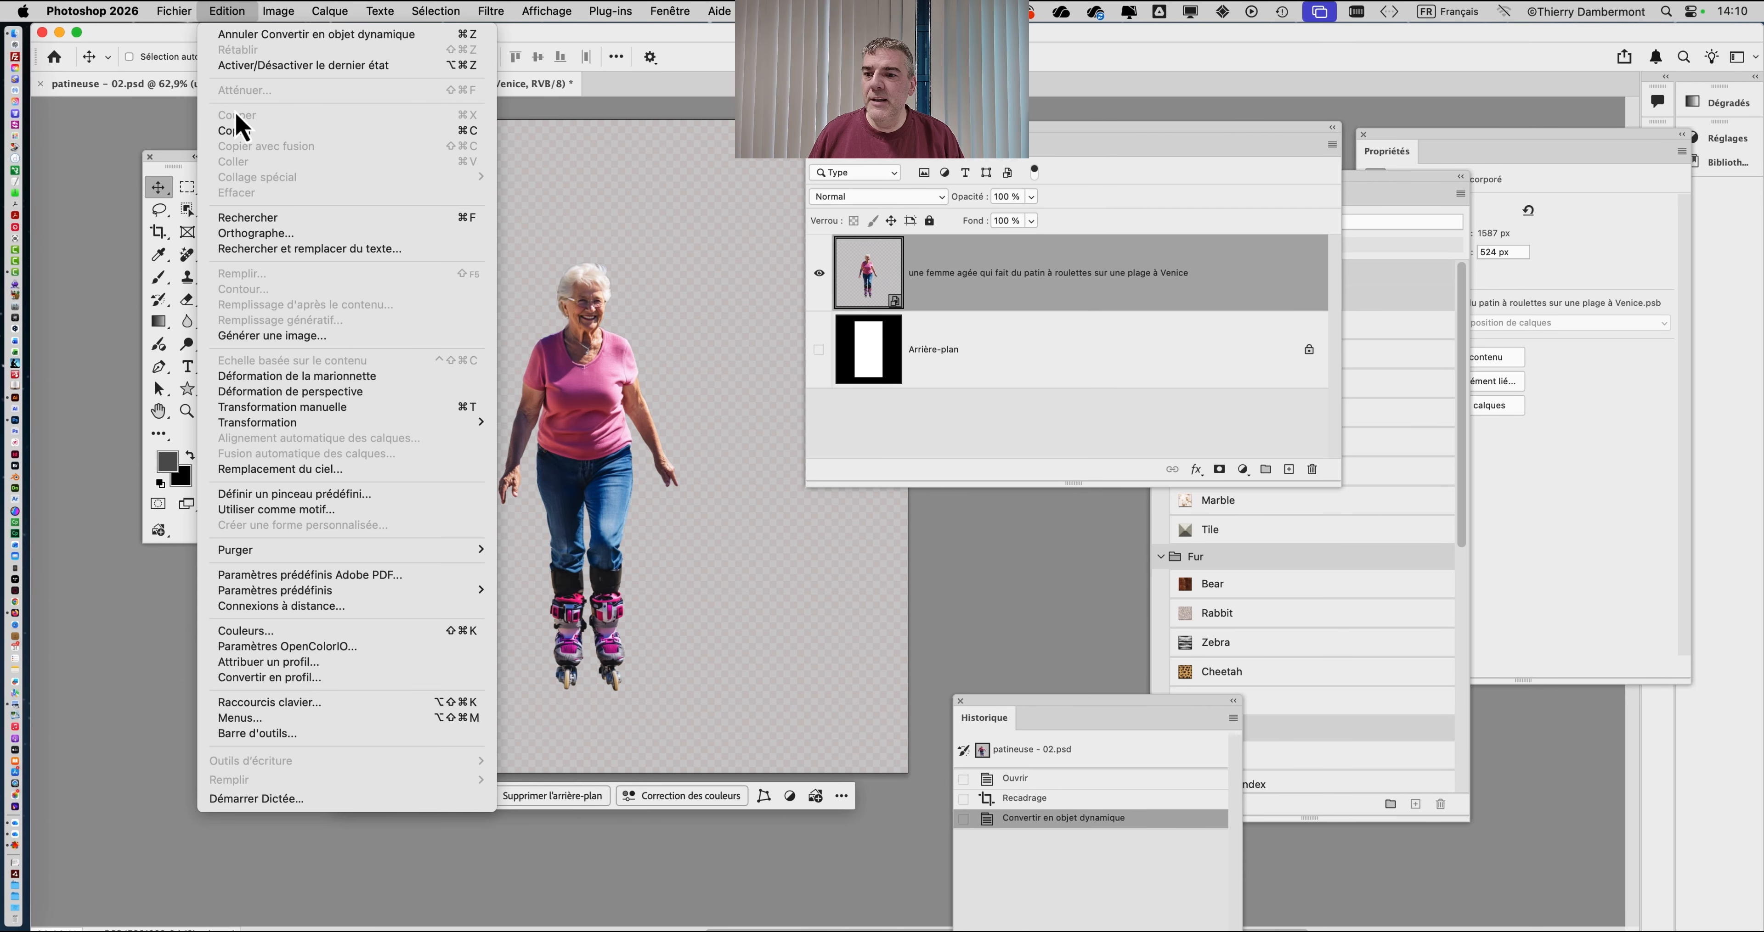
left_click(248, 377)
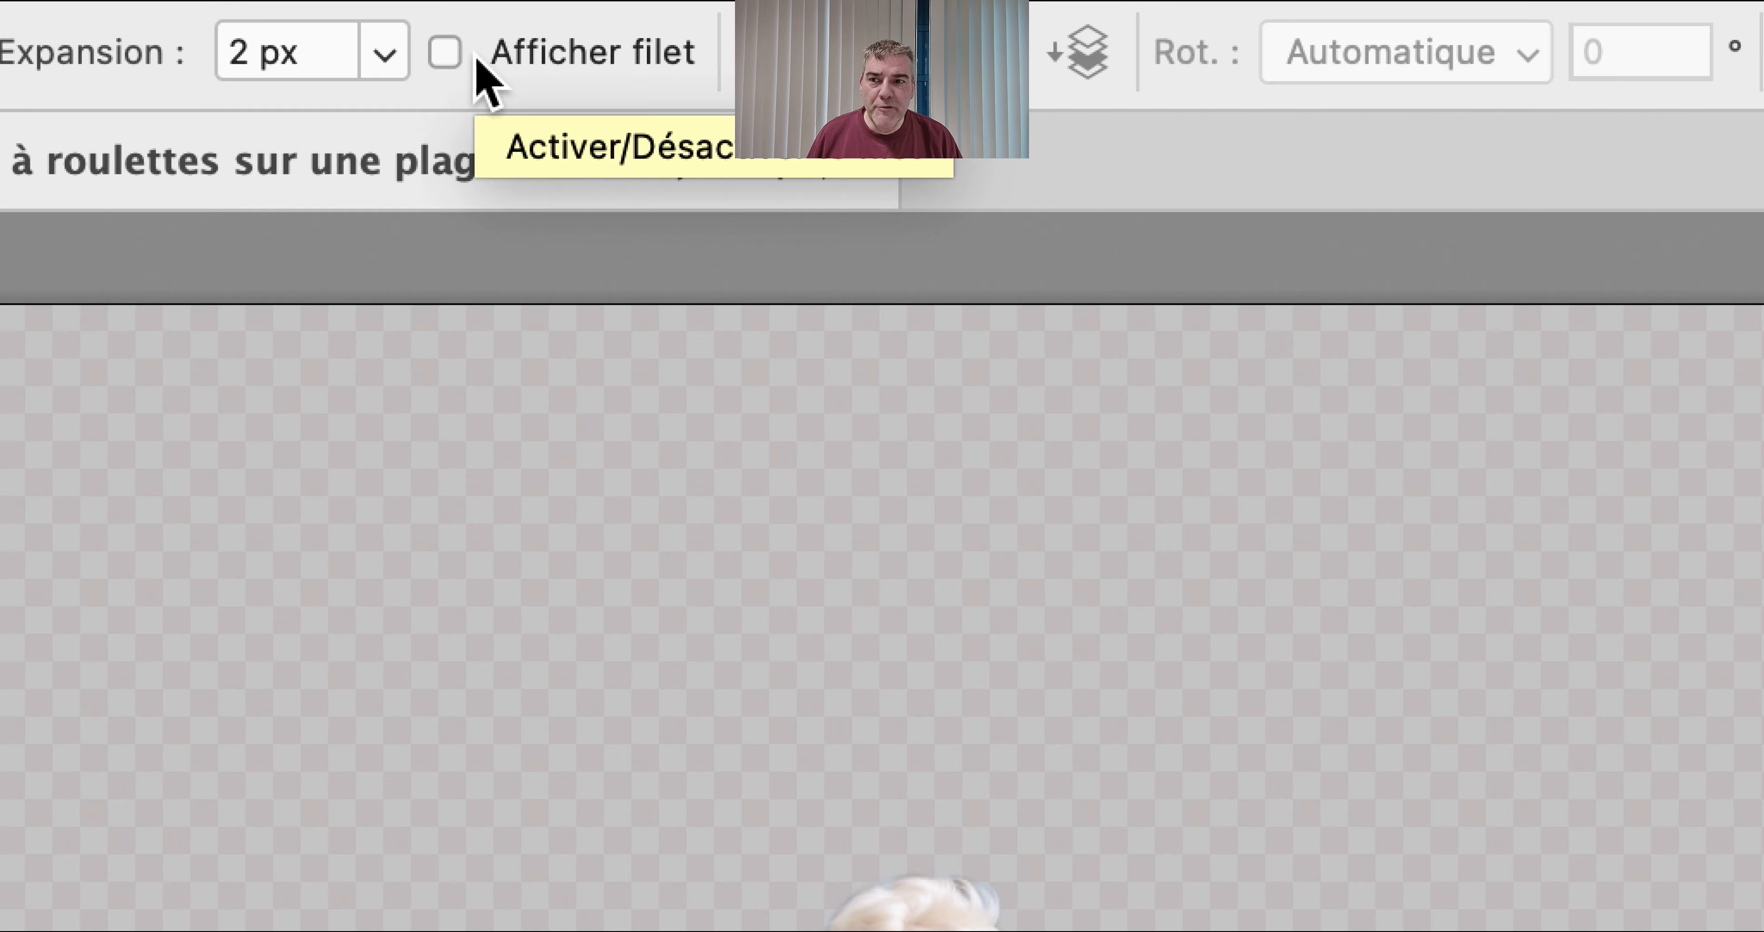
Show the puppet mesh over the woman and, after trying larger and negative values, set its expansion to 5 px.
left_click(477, 60)
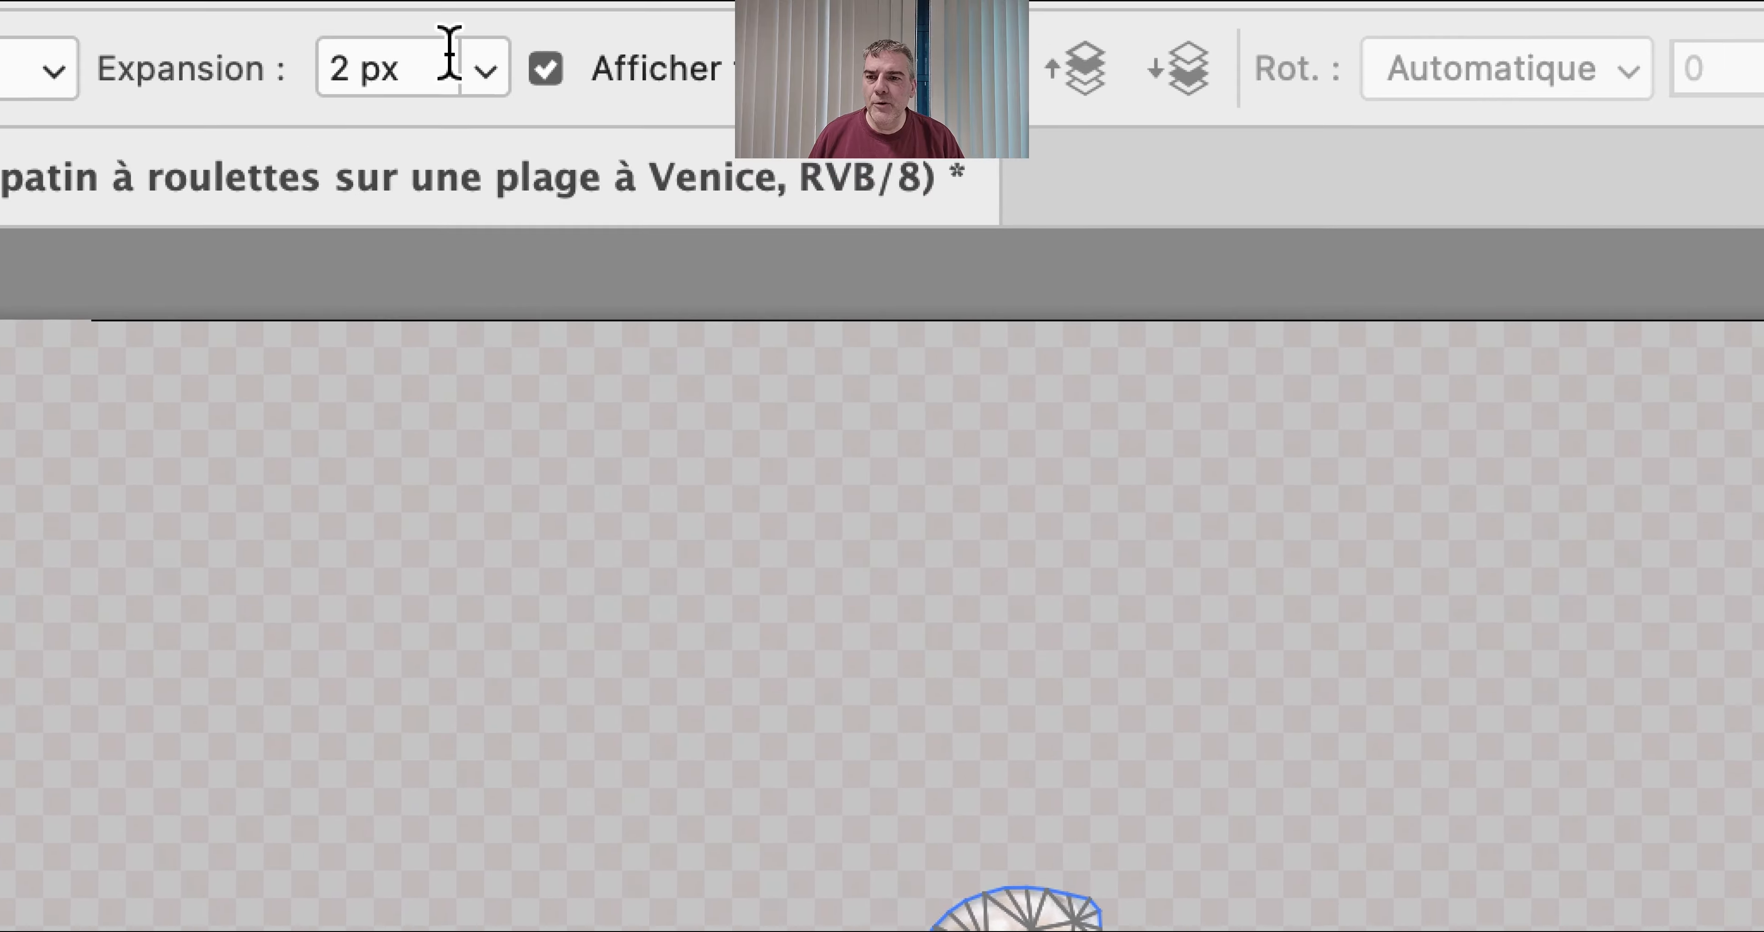
left_click(526, 52)
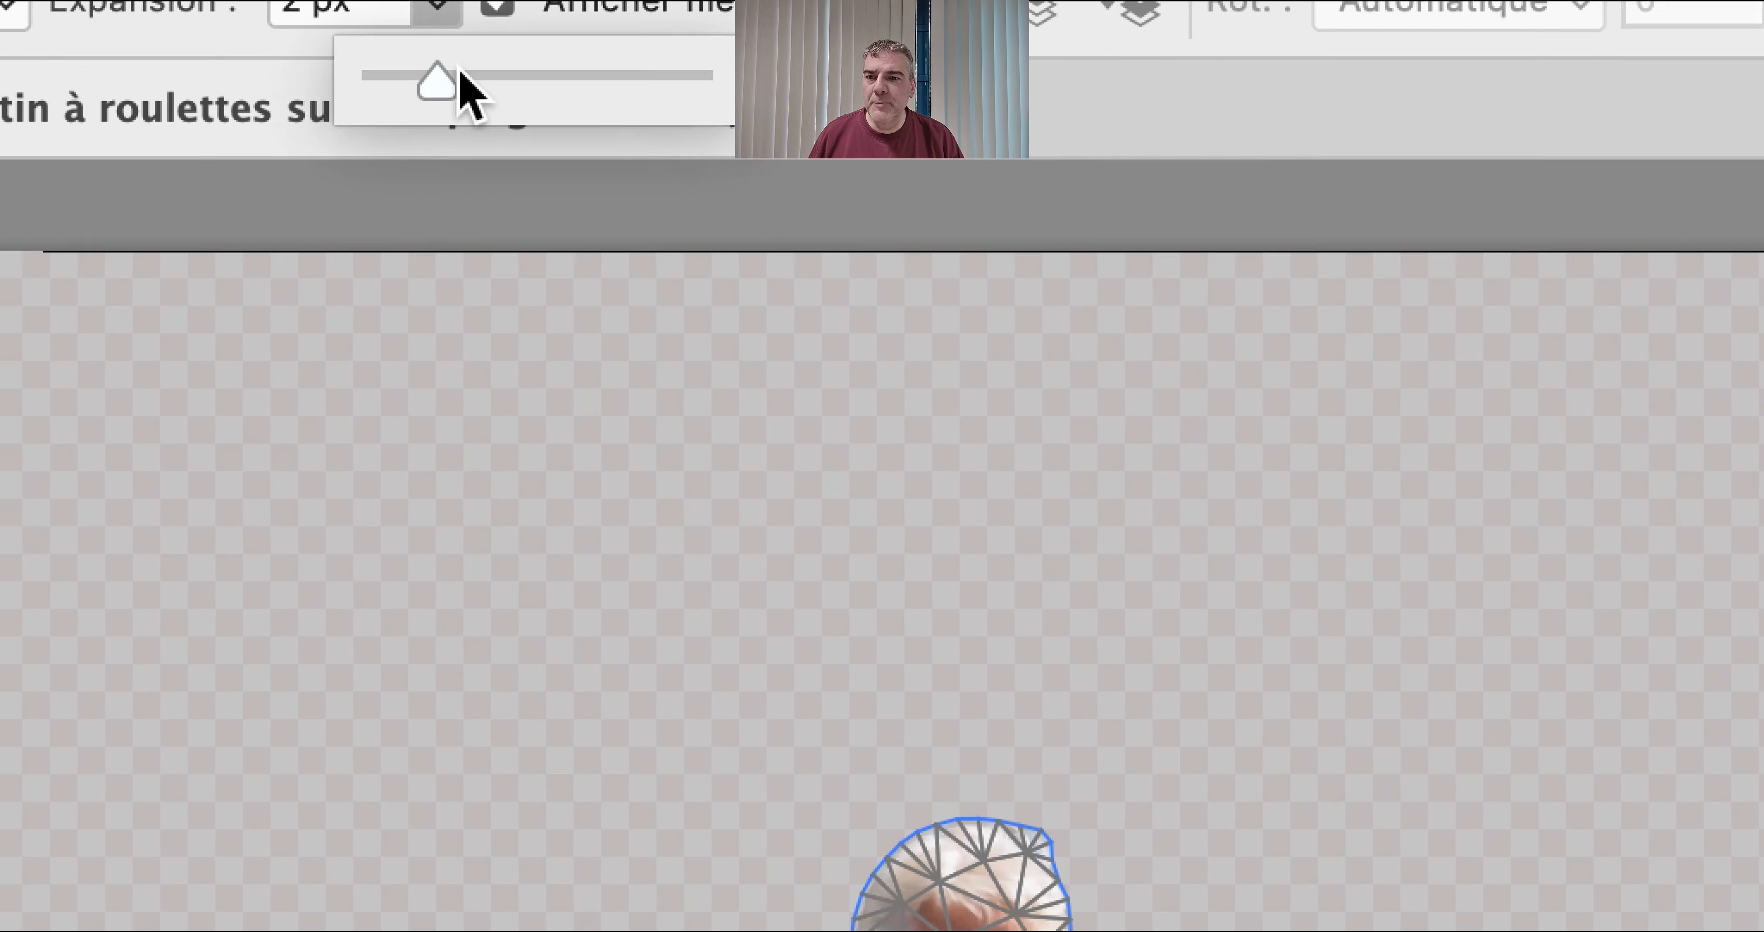
left_click(459, 77)
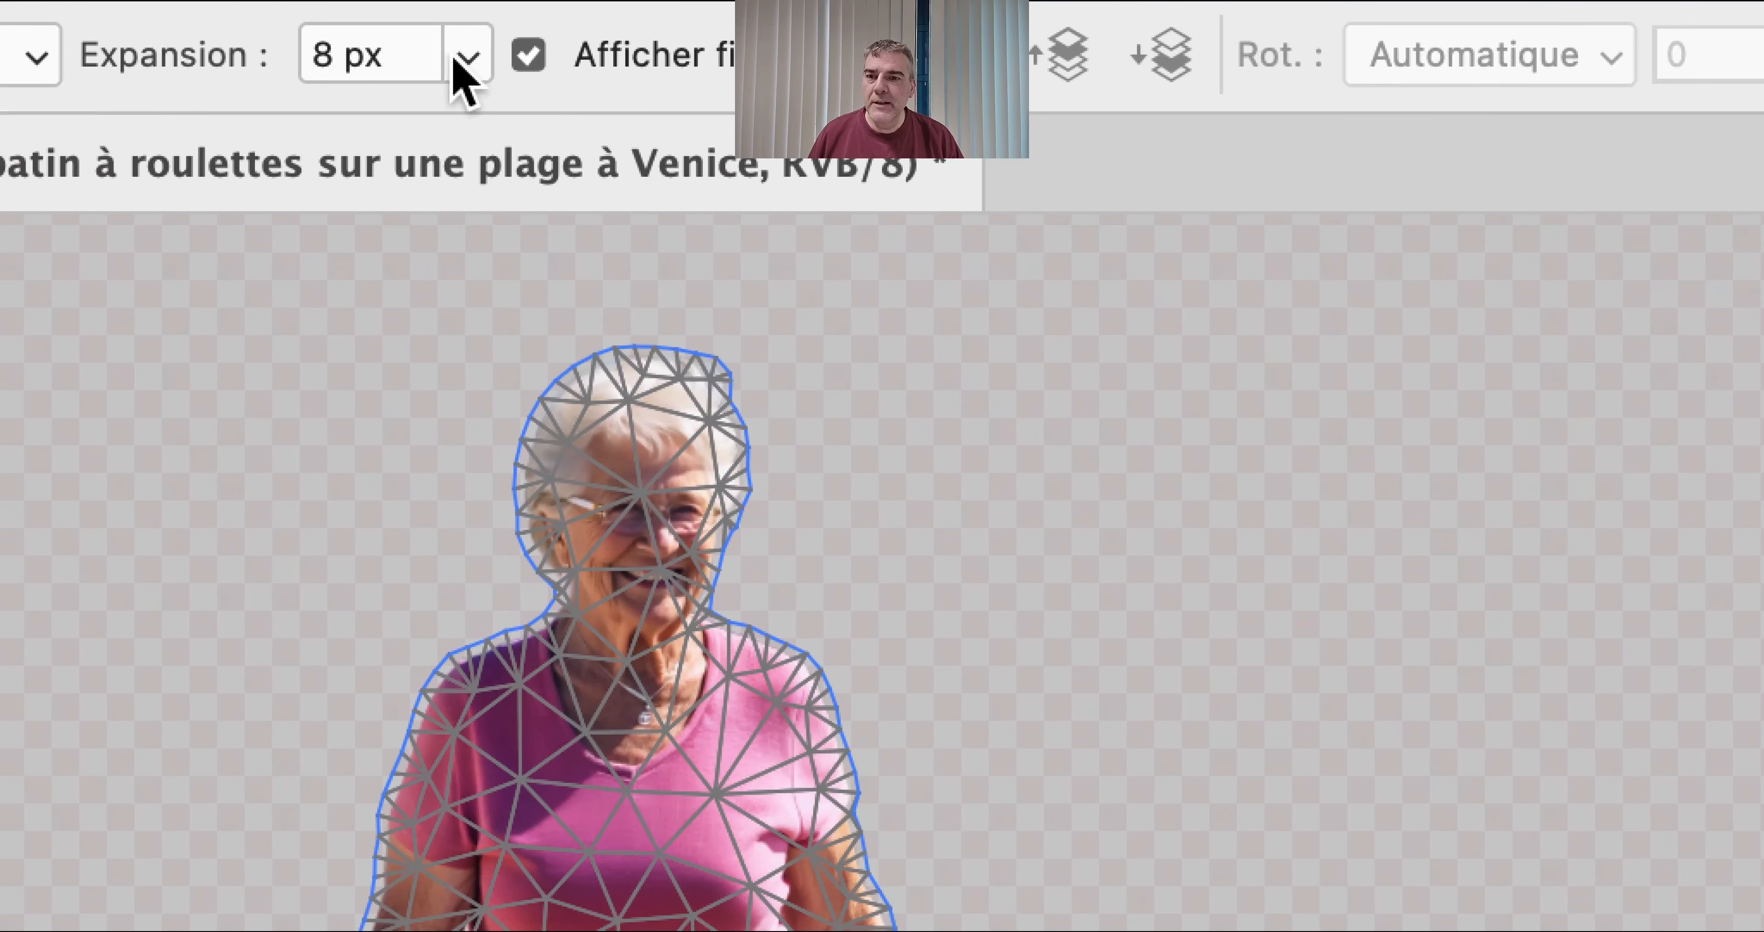
left_click(454, 60)
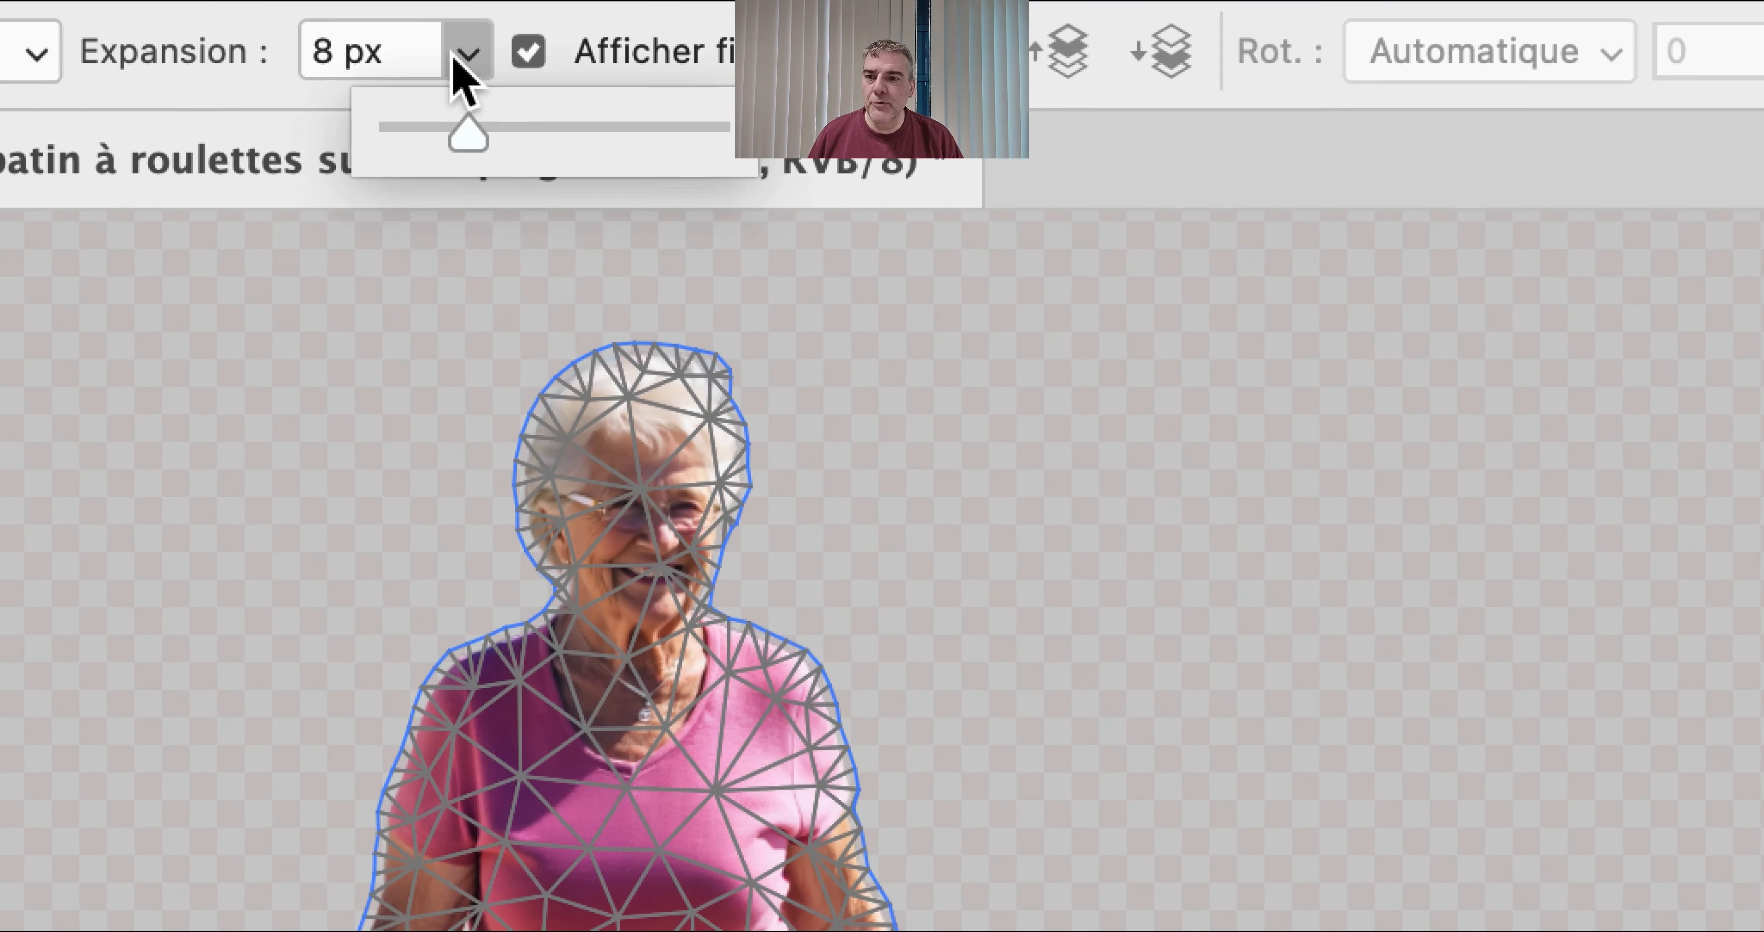
left_click_drag(464, 130, 406, 123)
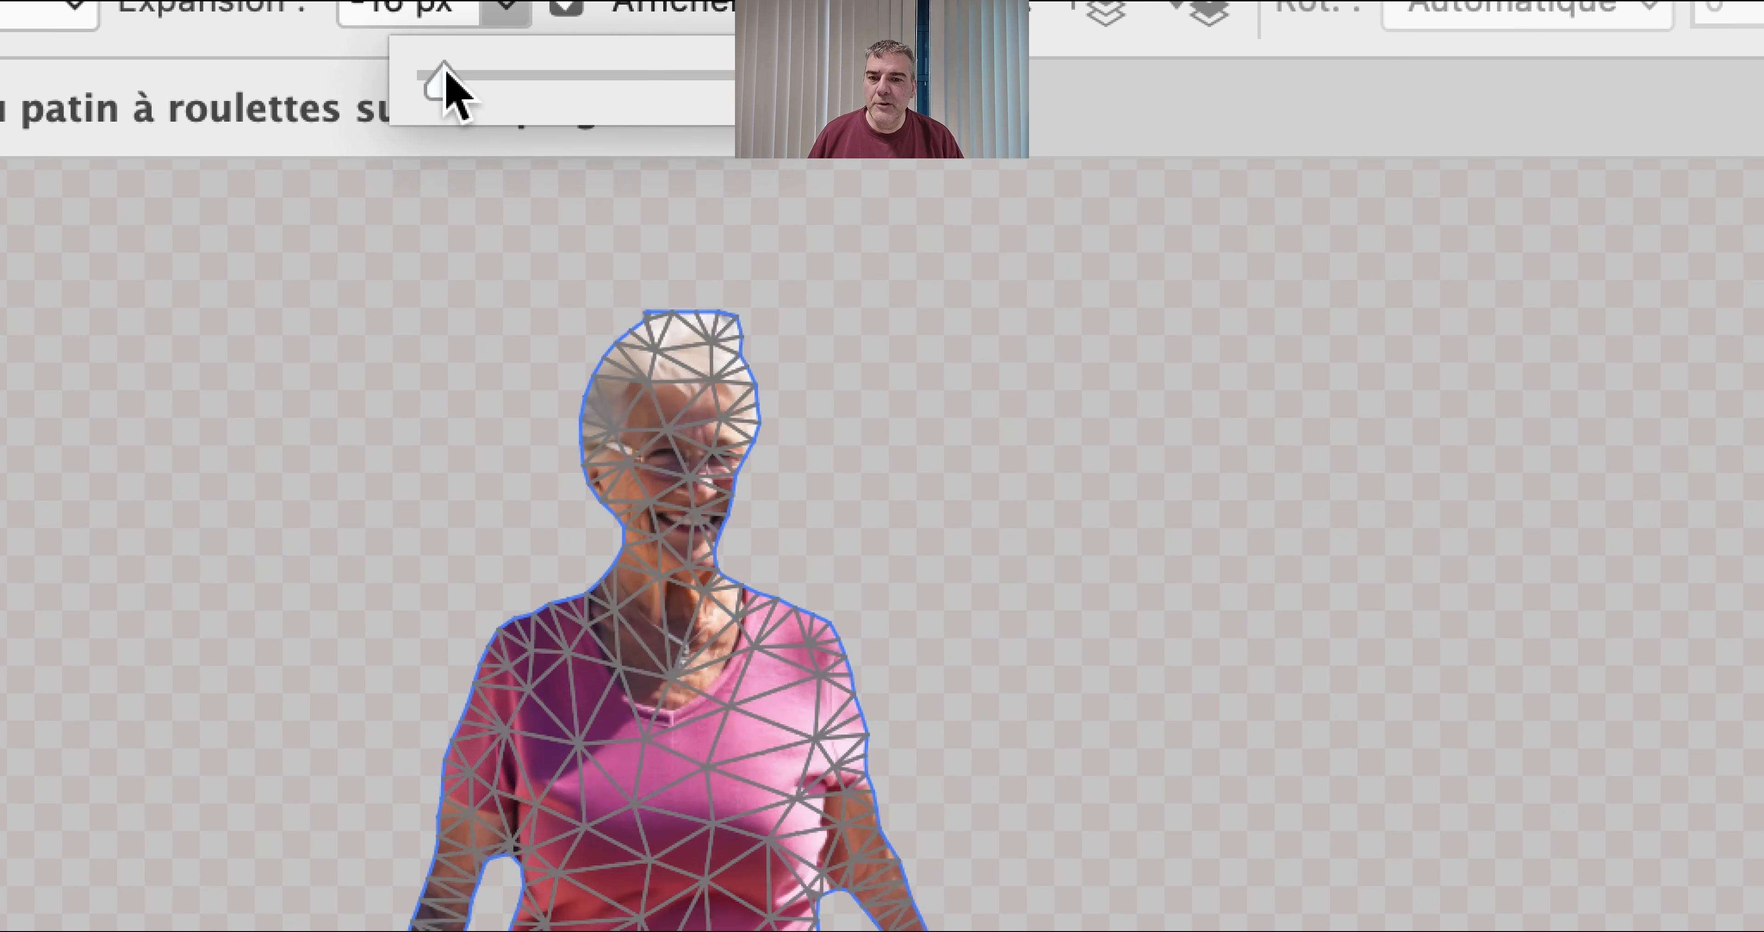
left_click_drag(447, 70, 421, 63)
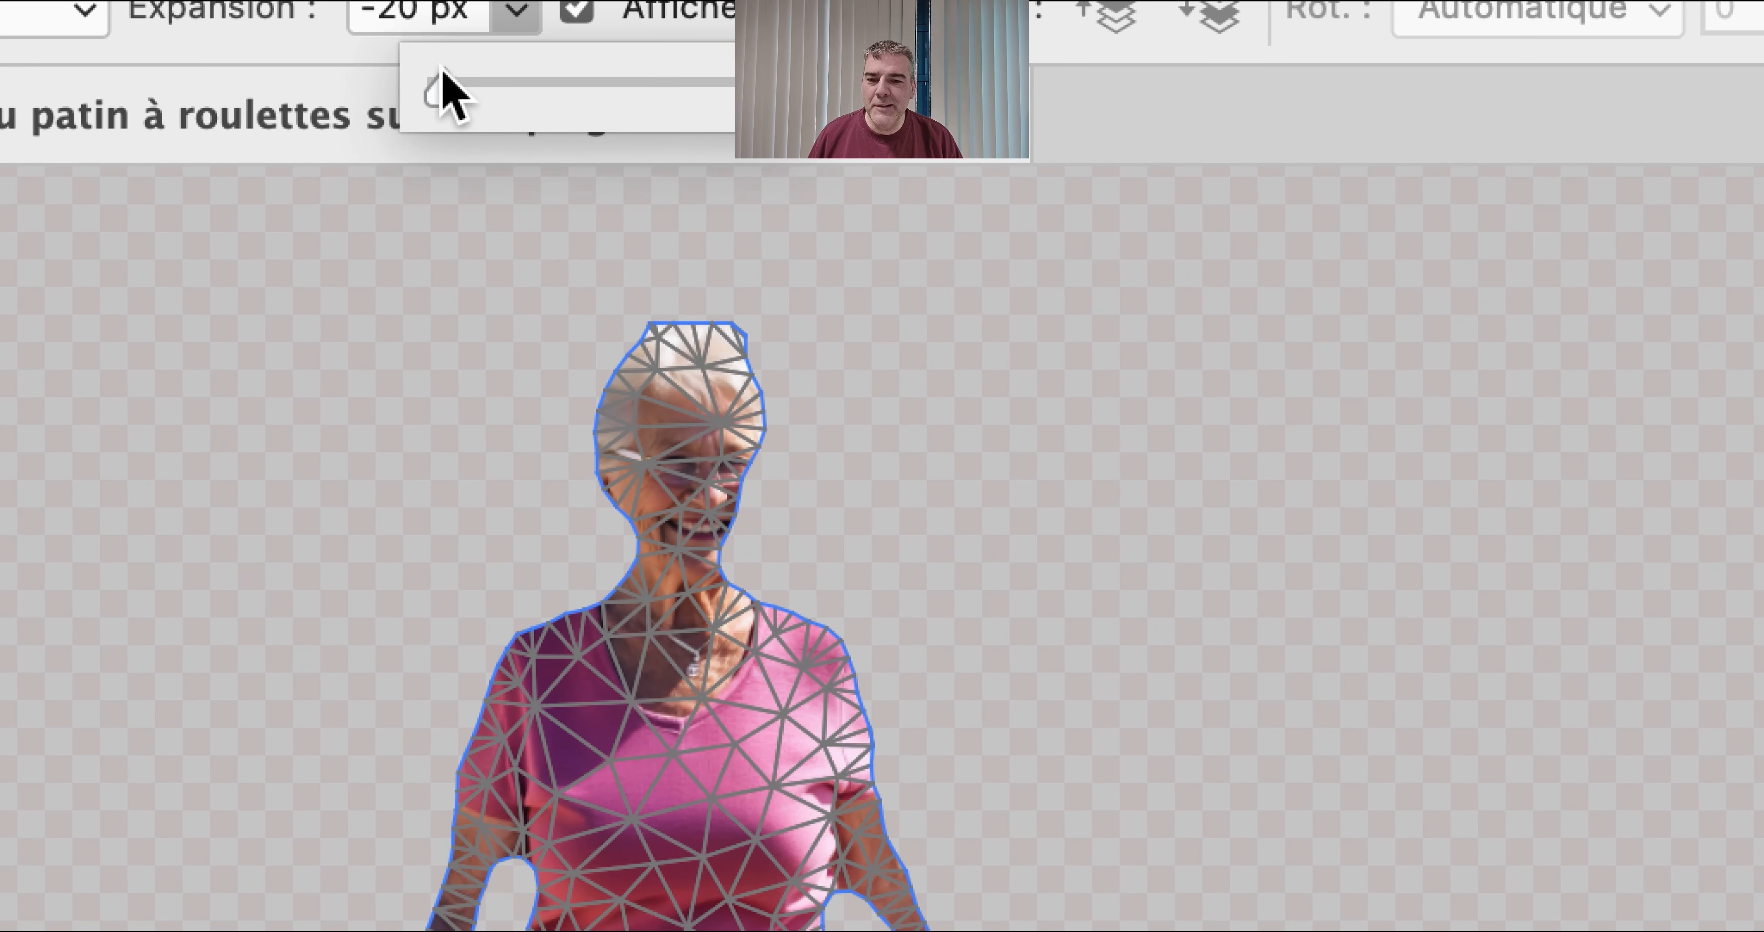
mouse_move(441, 70)
left_mouse_down()
mouse_move(534, 69)
mouse_move(442, 64)
mouse_move(467, 88)
mouse_move(441, 63)
left_mouse_up()
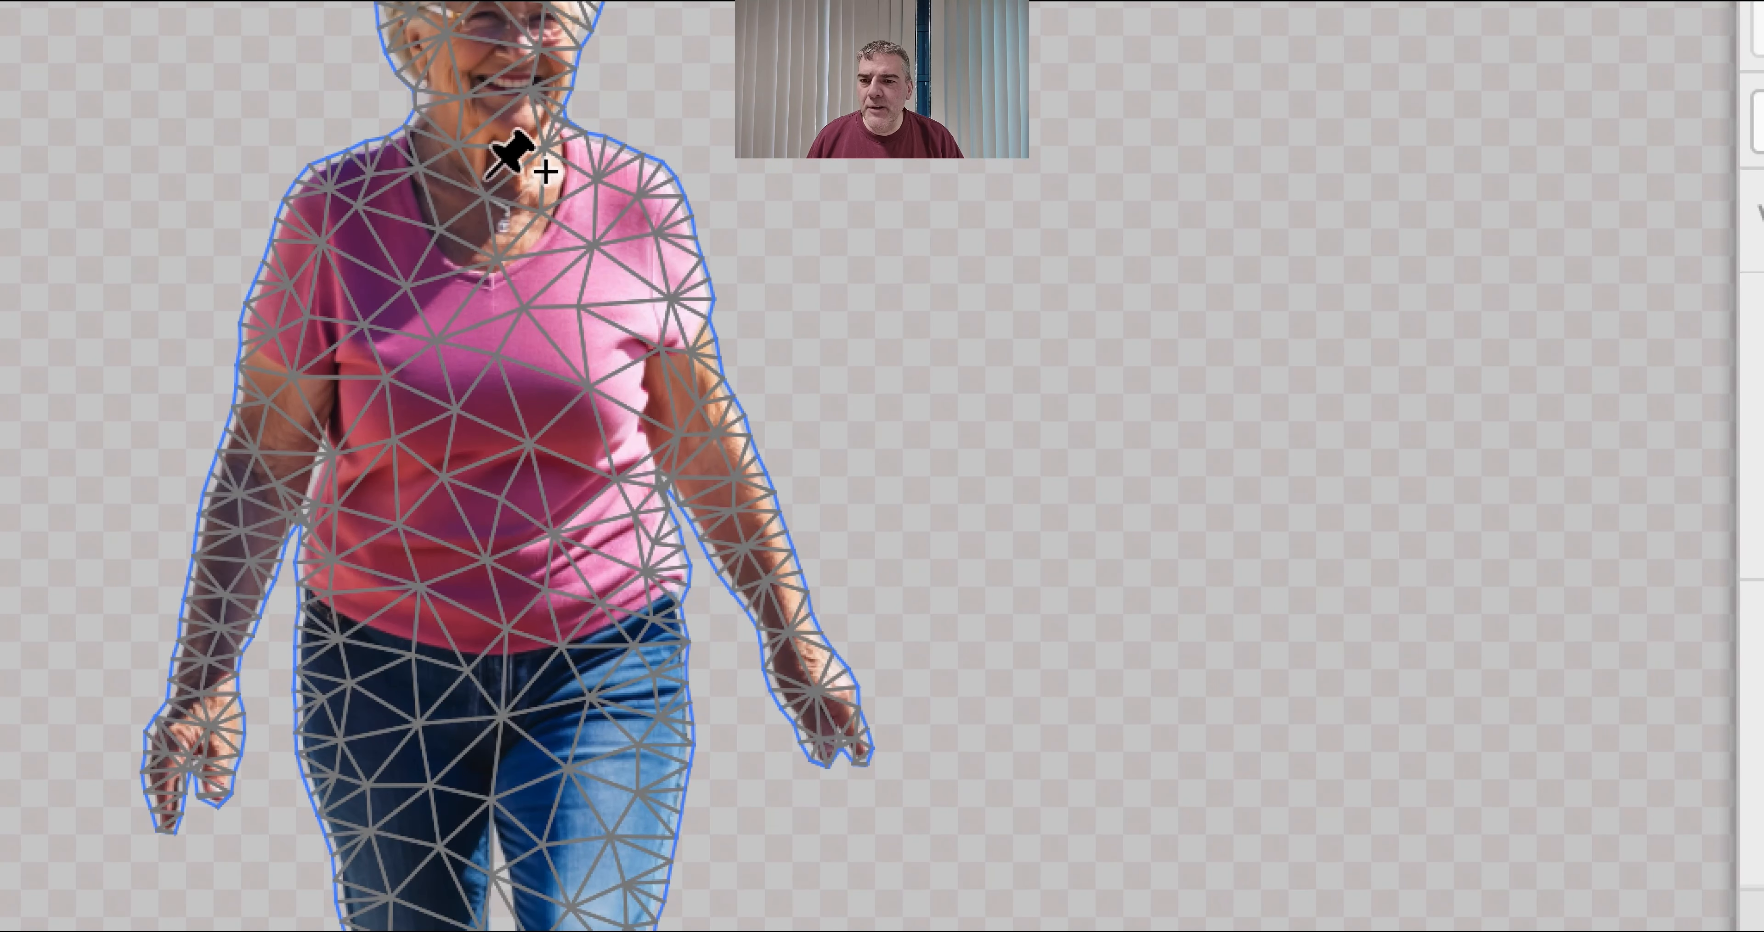
Place puppet pins at the base of the woman's neck, on both upper arms and on both wrists.
left_click(487, 174)
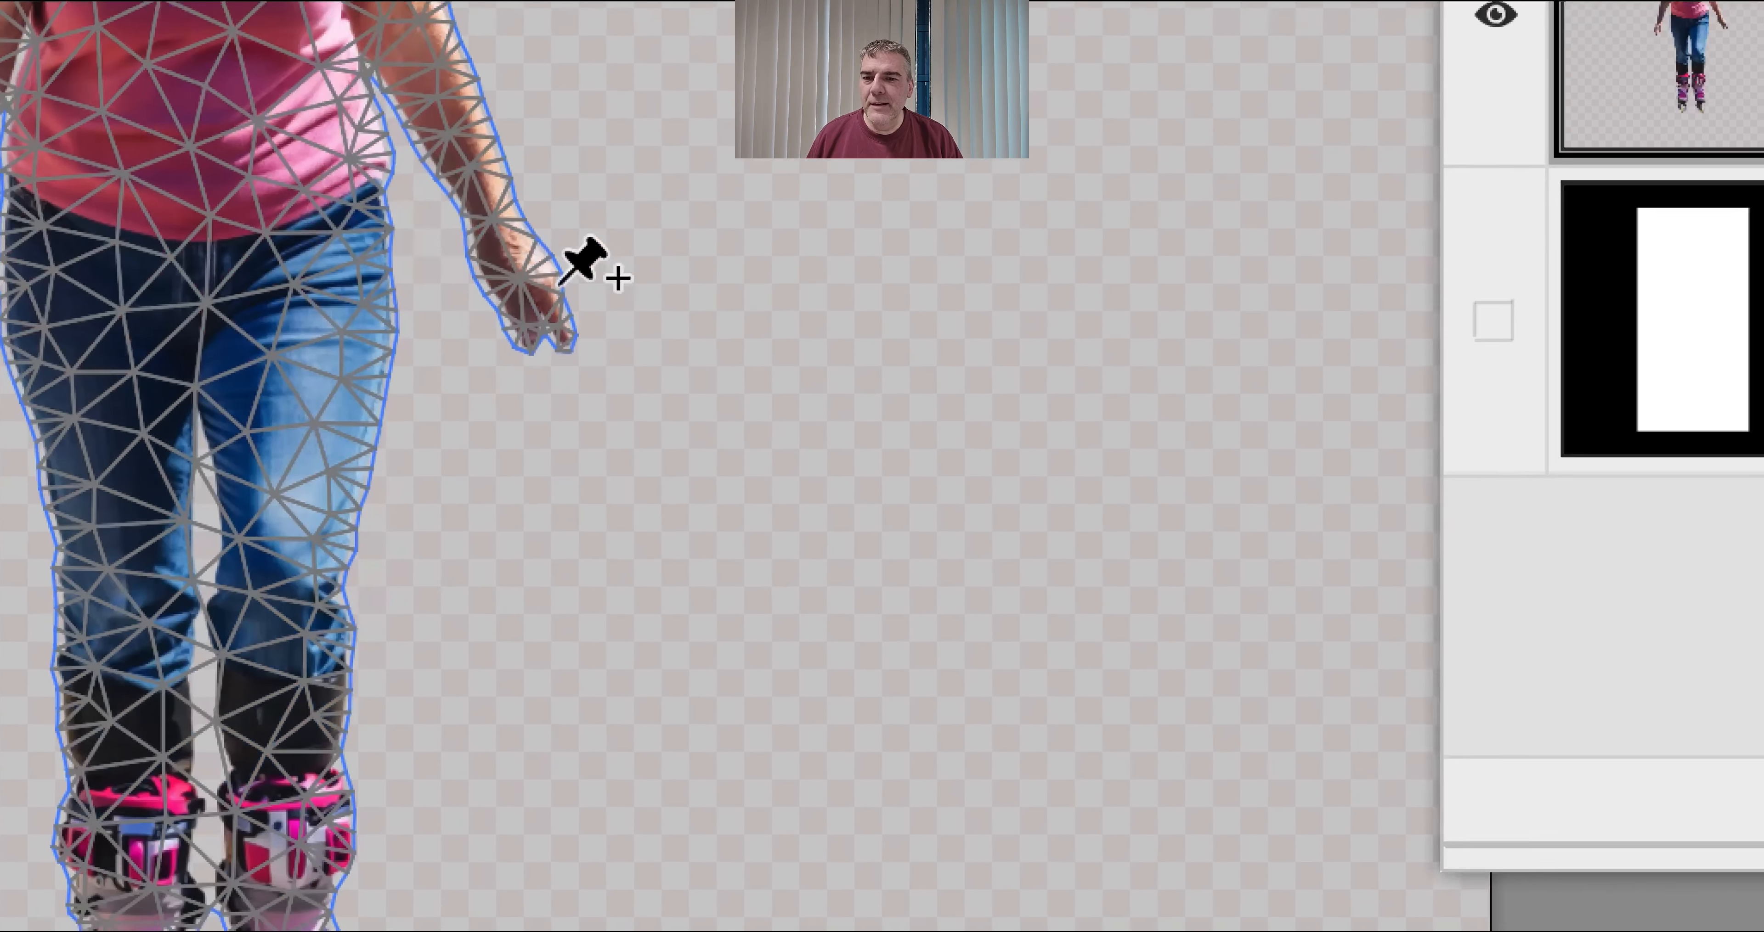
left_click(515, 261)
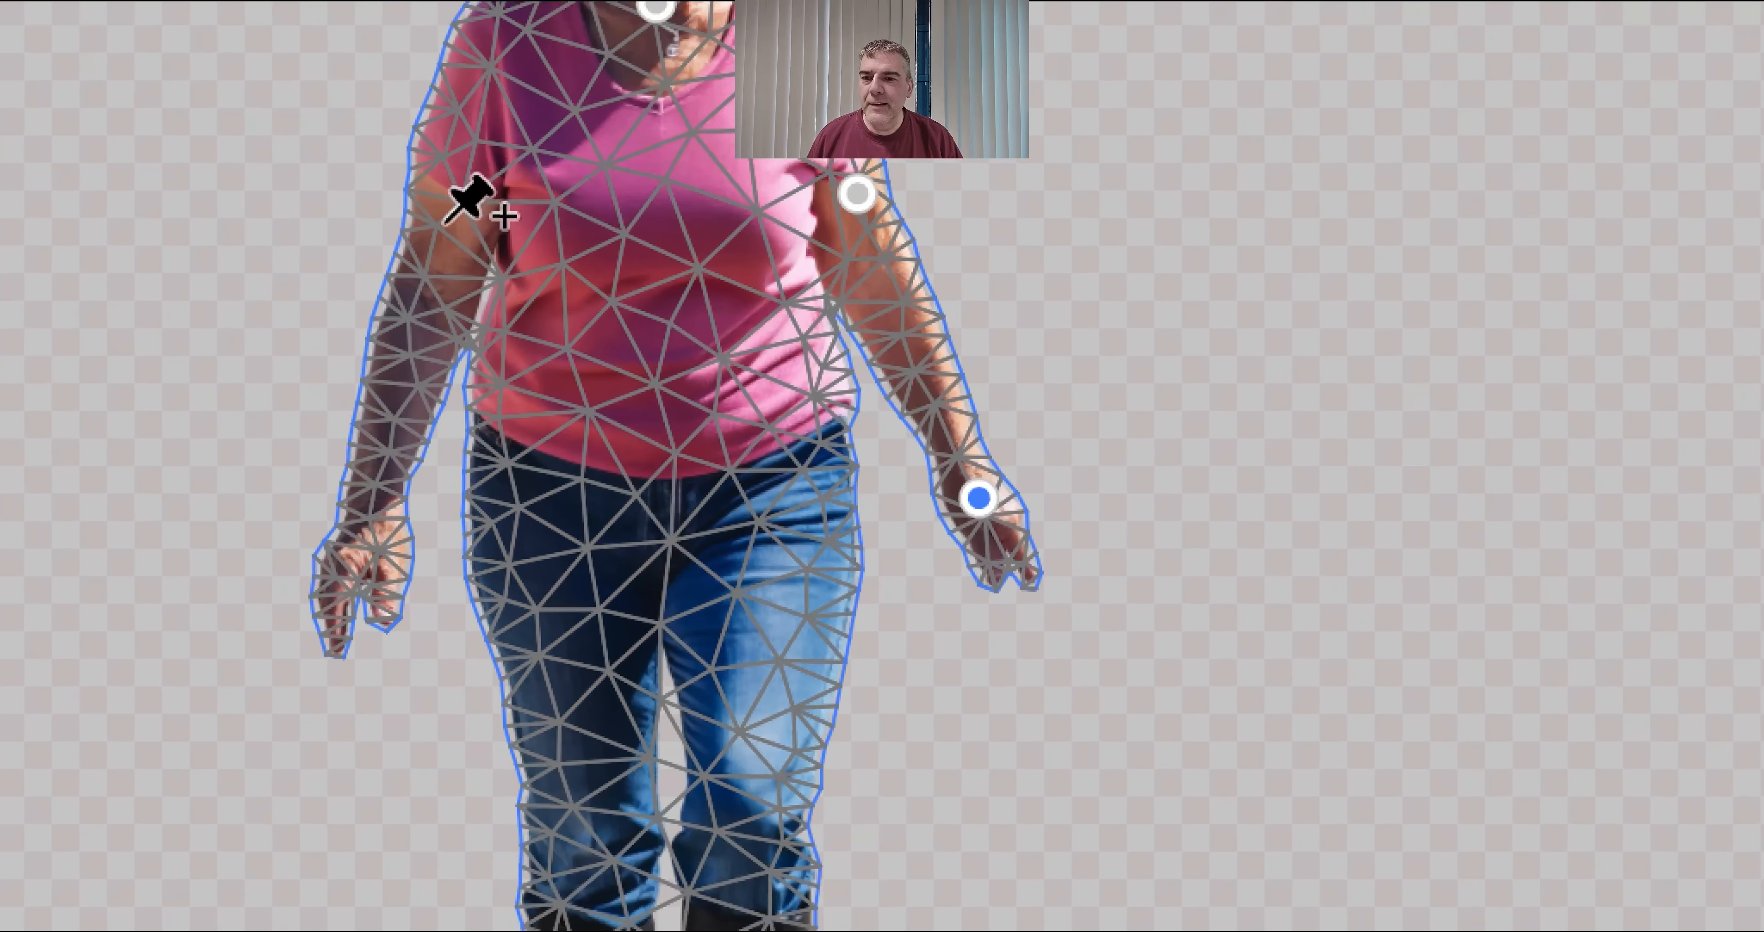
left_click(444, 221)
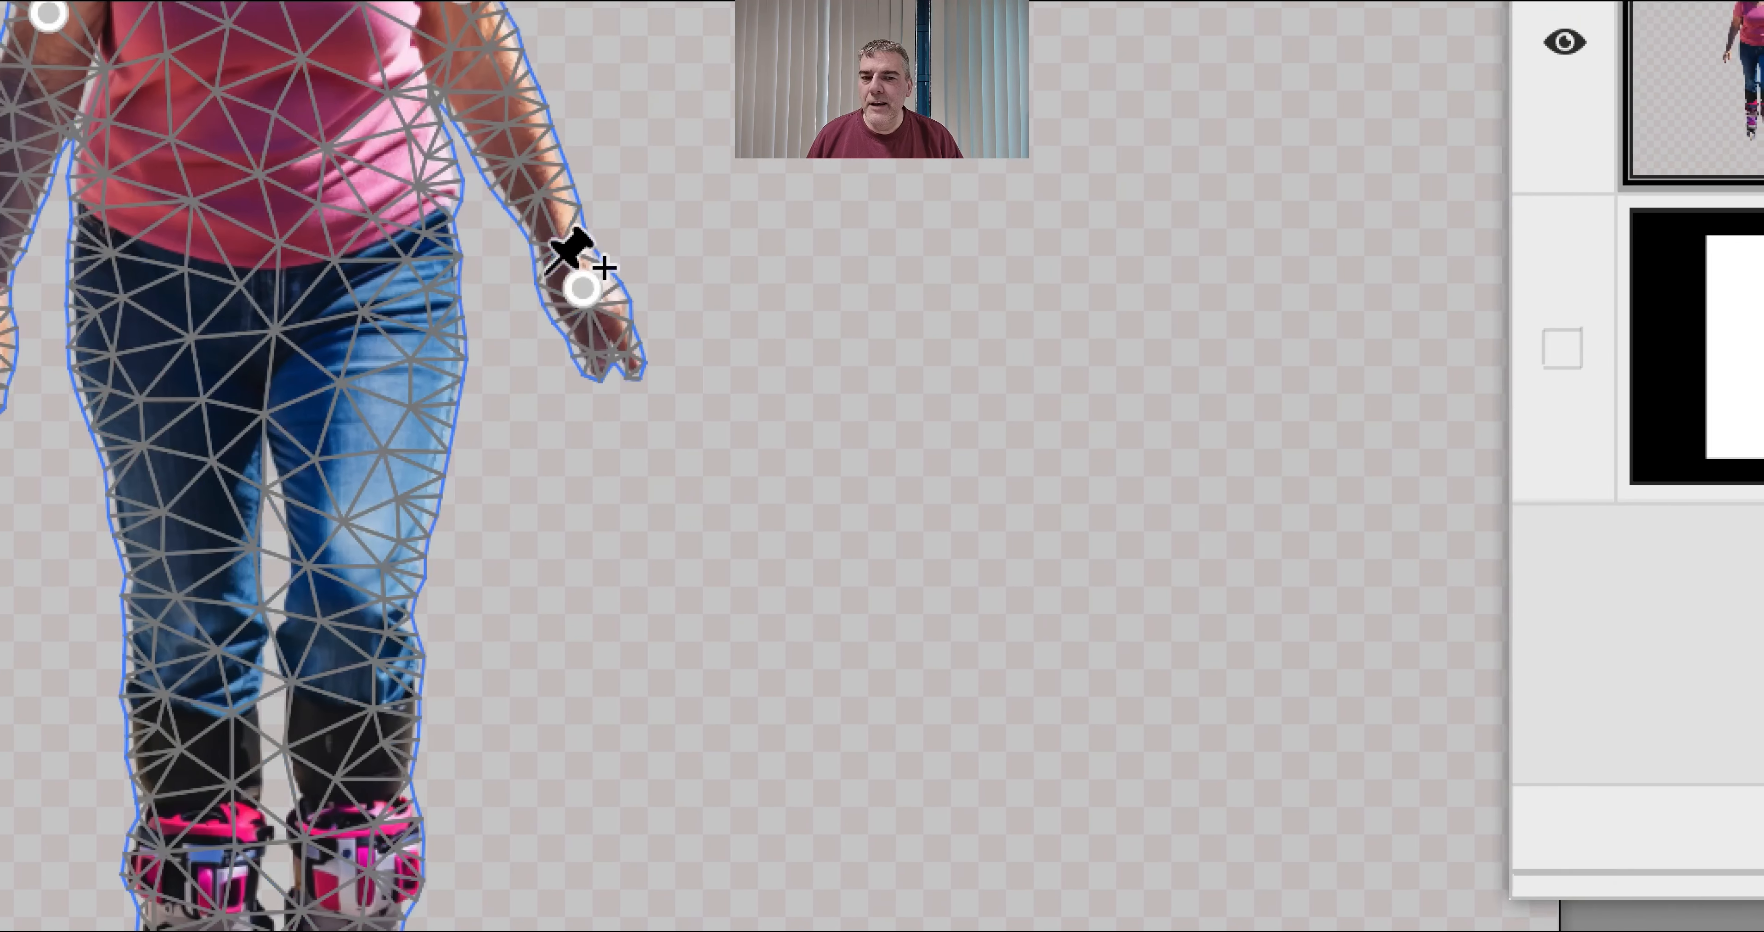
scroll(1001, 231, "down", 5)
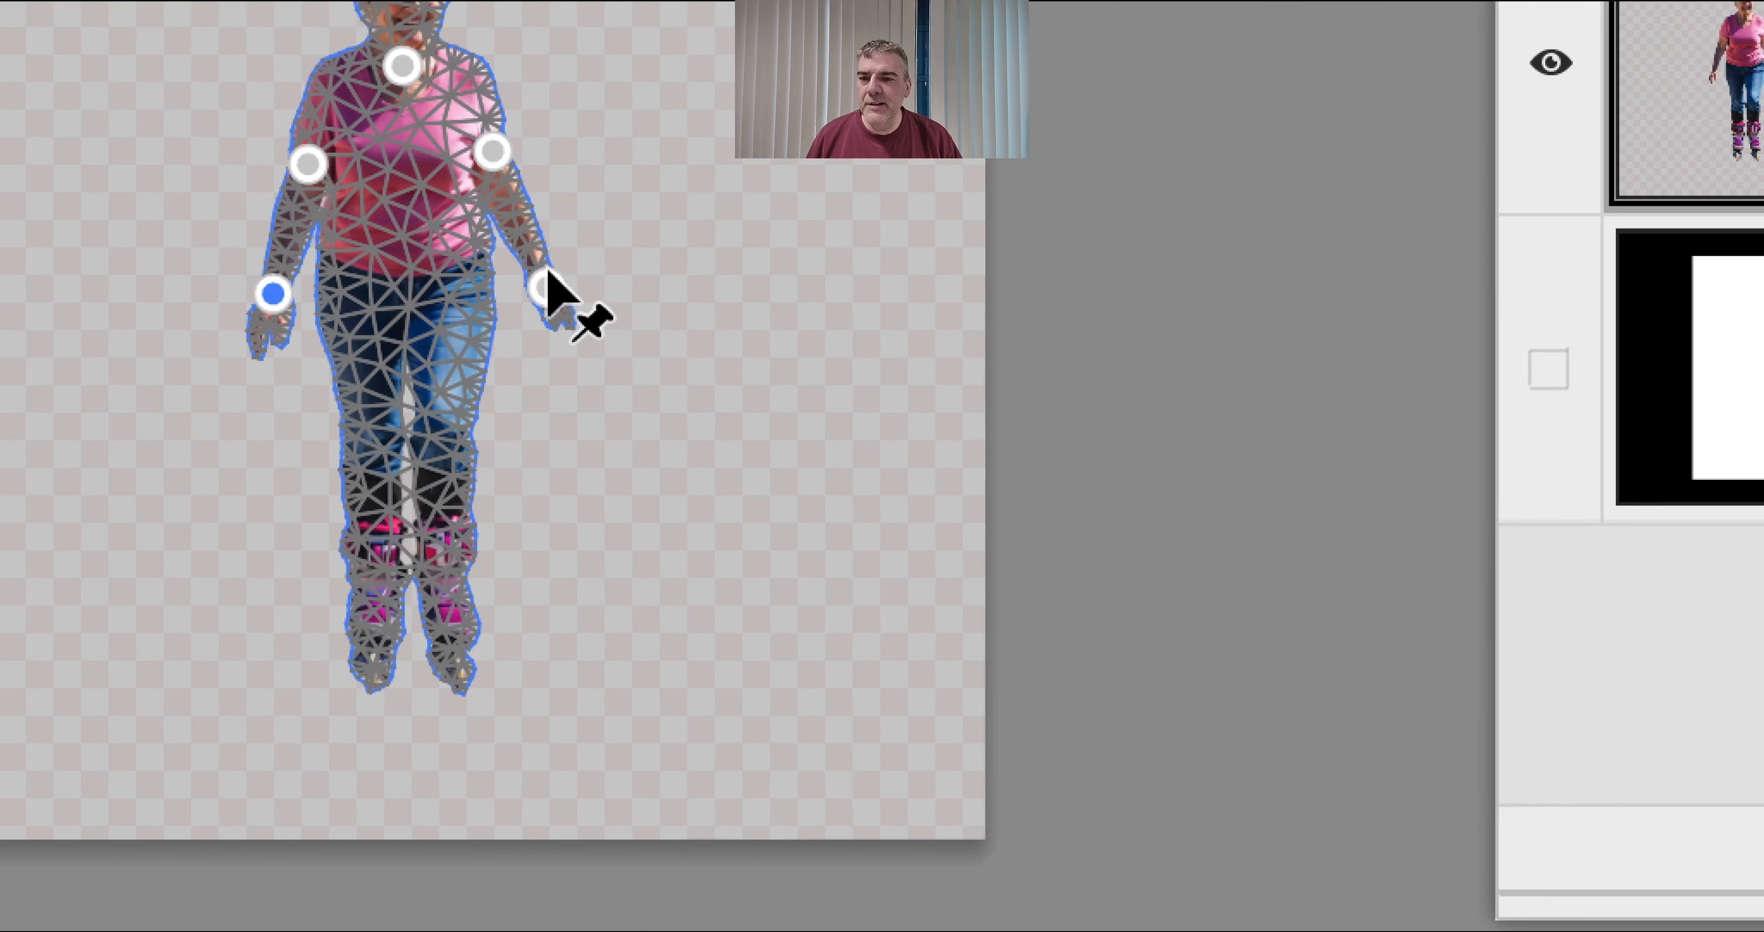
Swing the arm on the image's right side outward, then pin the waist and lower legs and sweep the legs toward the image's left.
left_click_drag(558, 290, 604, 198)
mouse_move(556, 254)
left_mouse_down()
mouse_move(477, 224)
mouse_move(522, 167)
mouse_move(555, 271)
left_mouse_up()
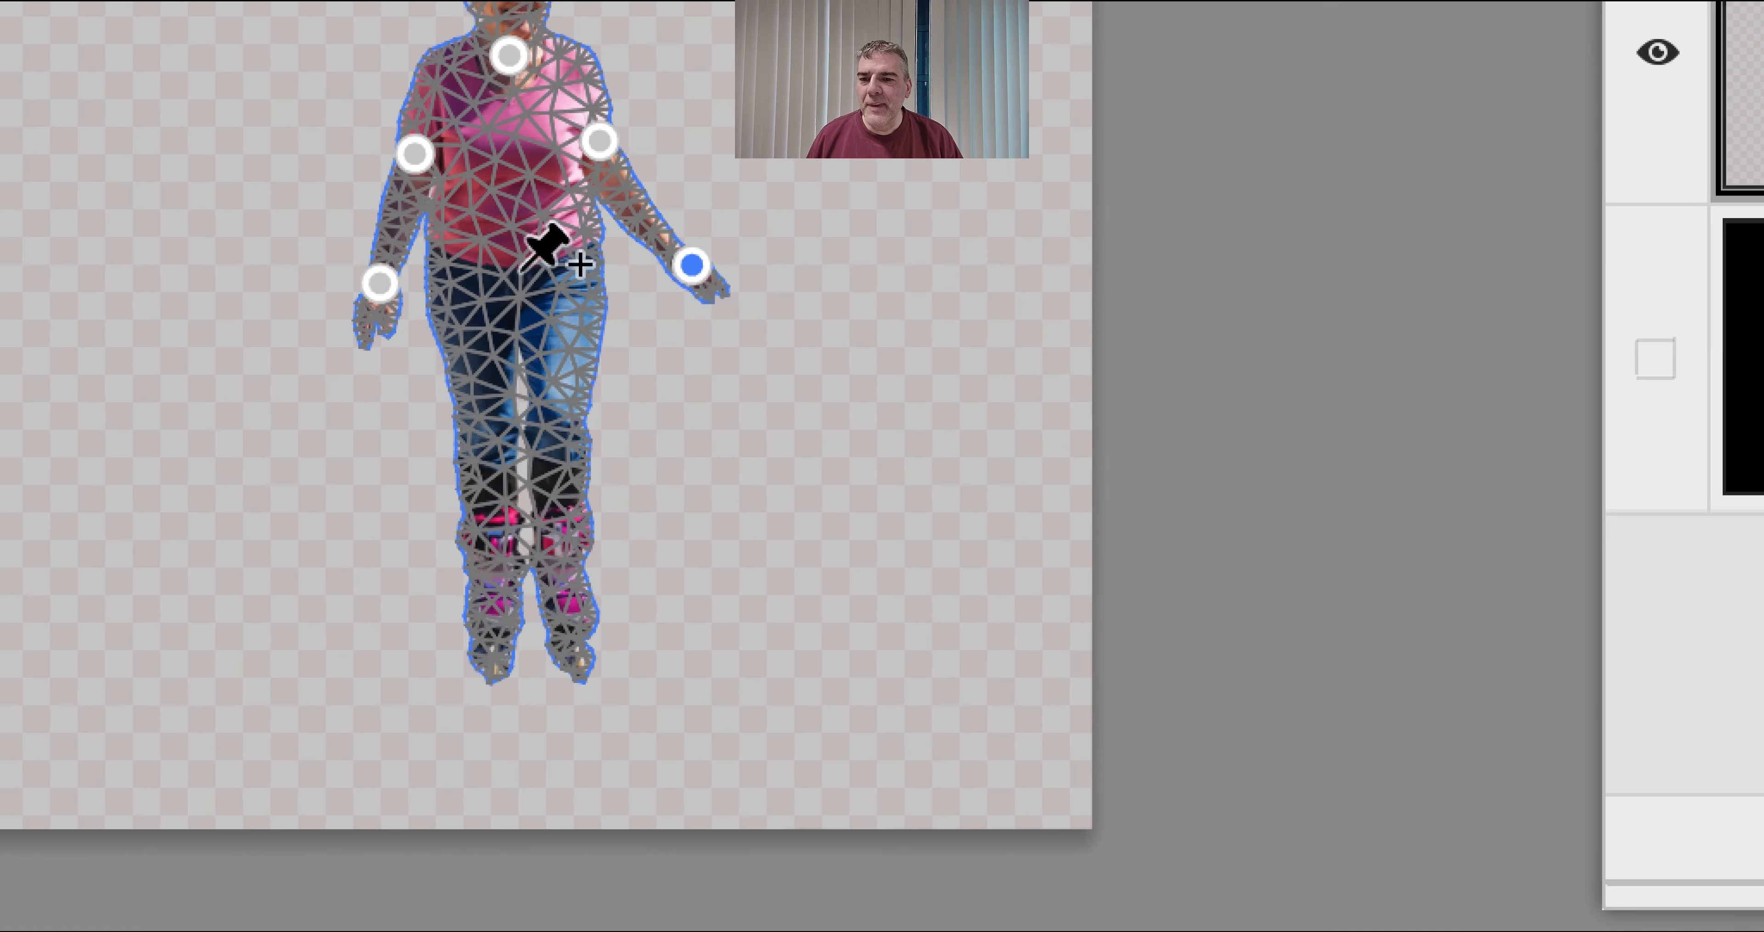
left_click(382, 274)
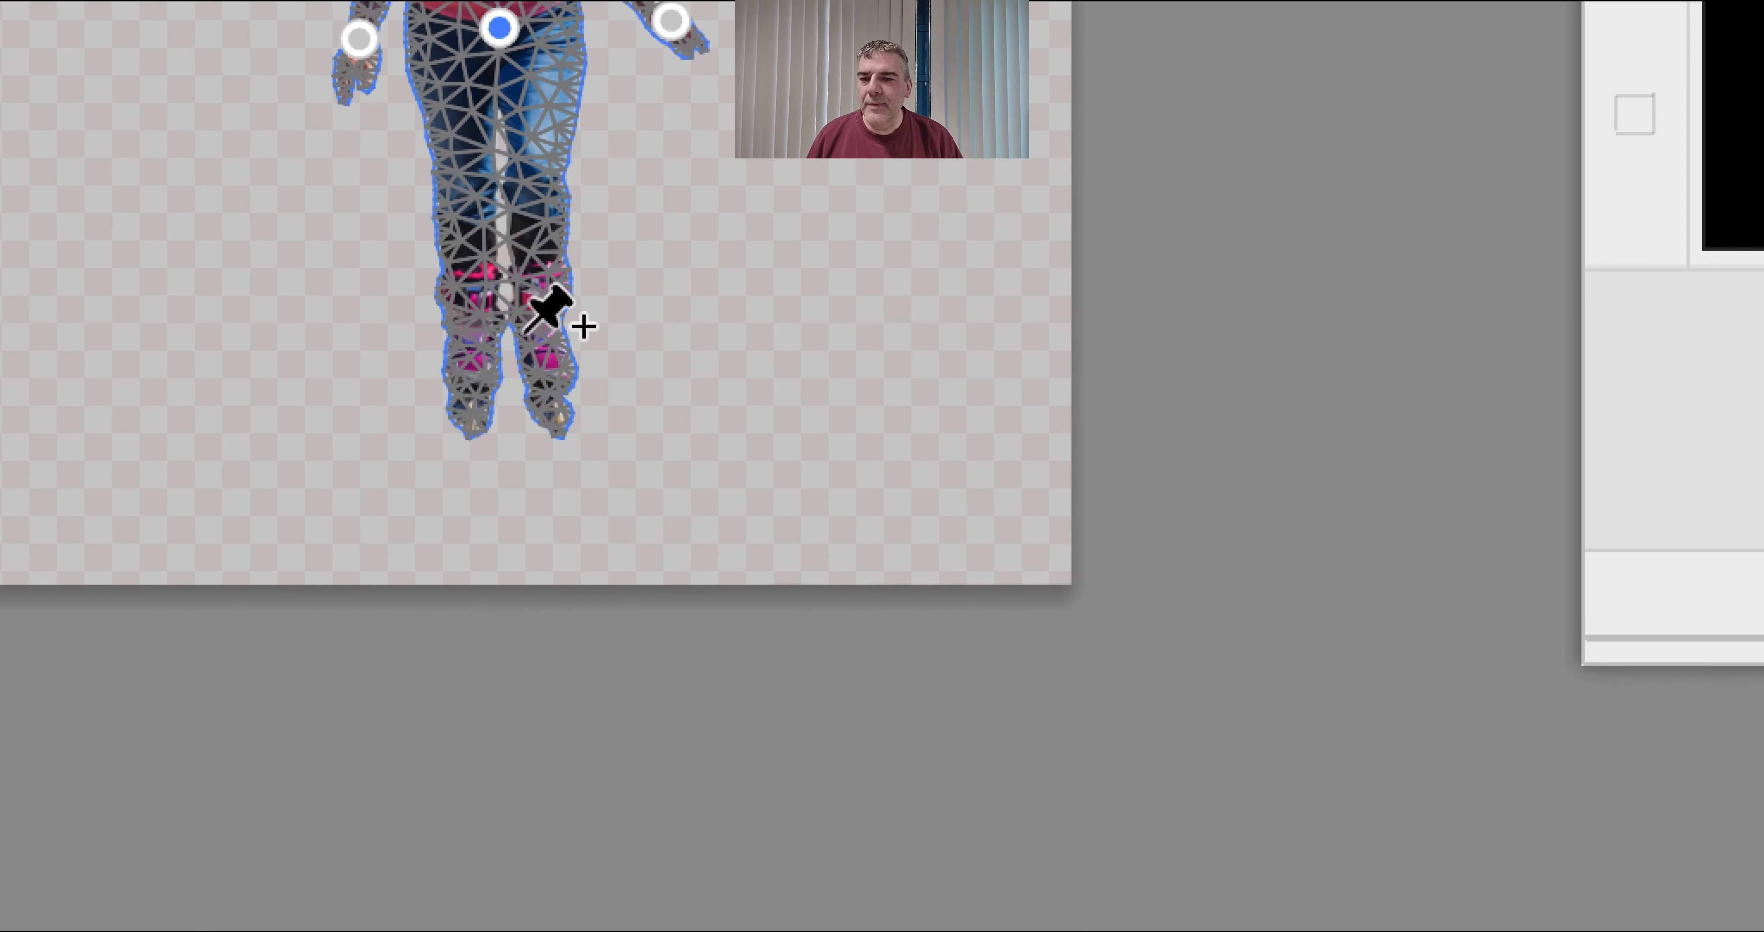
left_click(533, 333)
left_click_drag(533, 334, 305, 329)
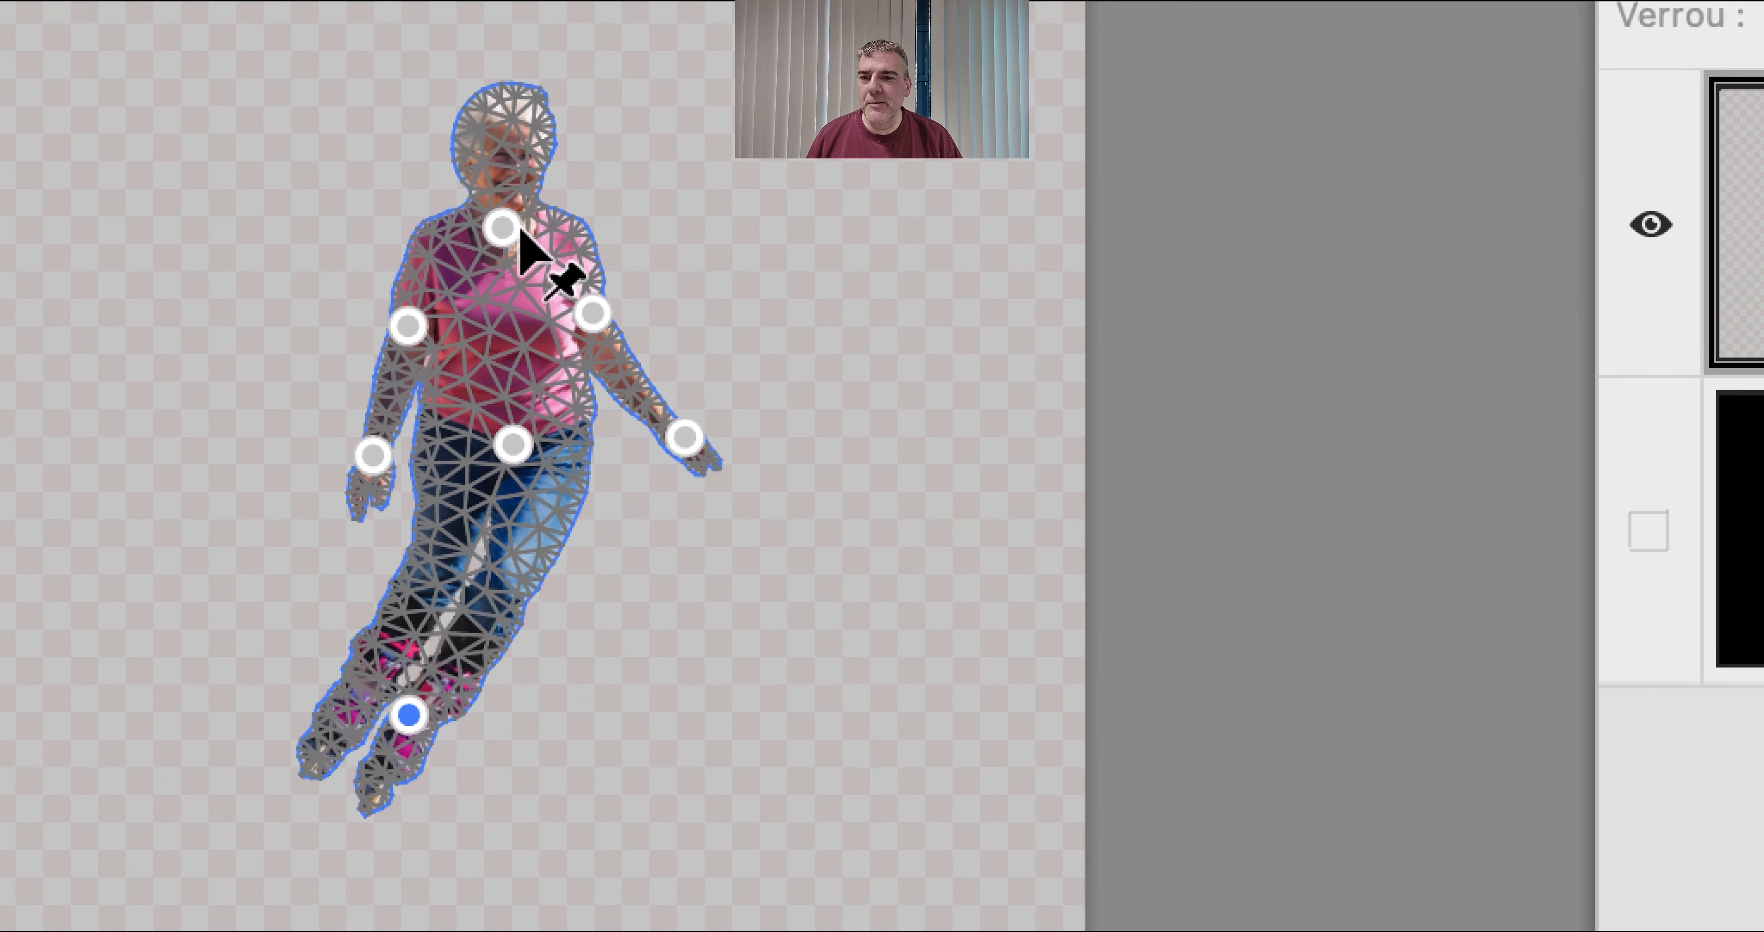
Tilt the head by rotating the neck pin, and rotate the upper-arm pin on the image's right side to raise that arm nearly horizontal.
left_click(514, 224)
scroll(515, 226, "up", 2)
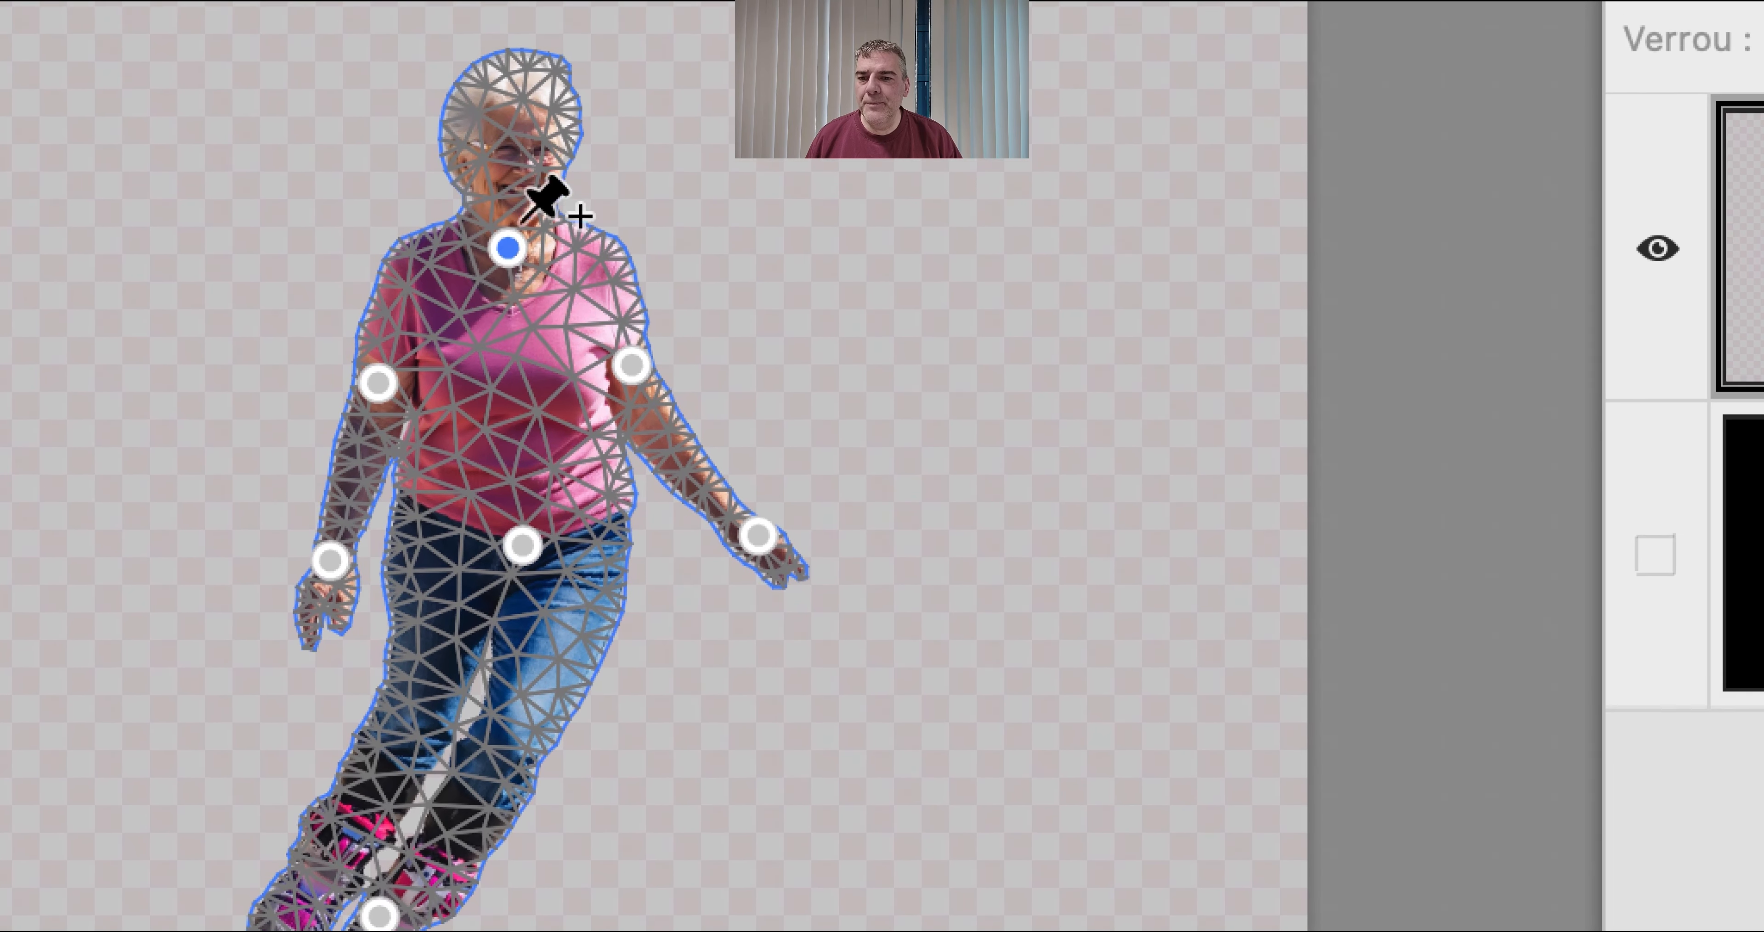
mouse_move(541, 175)
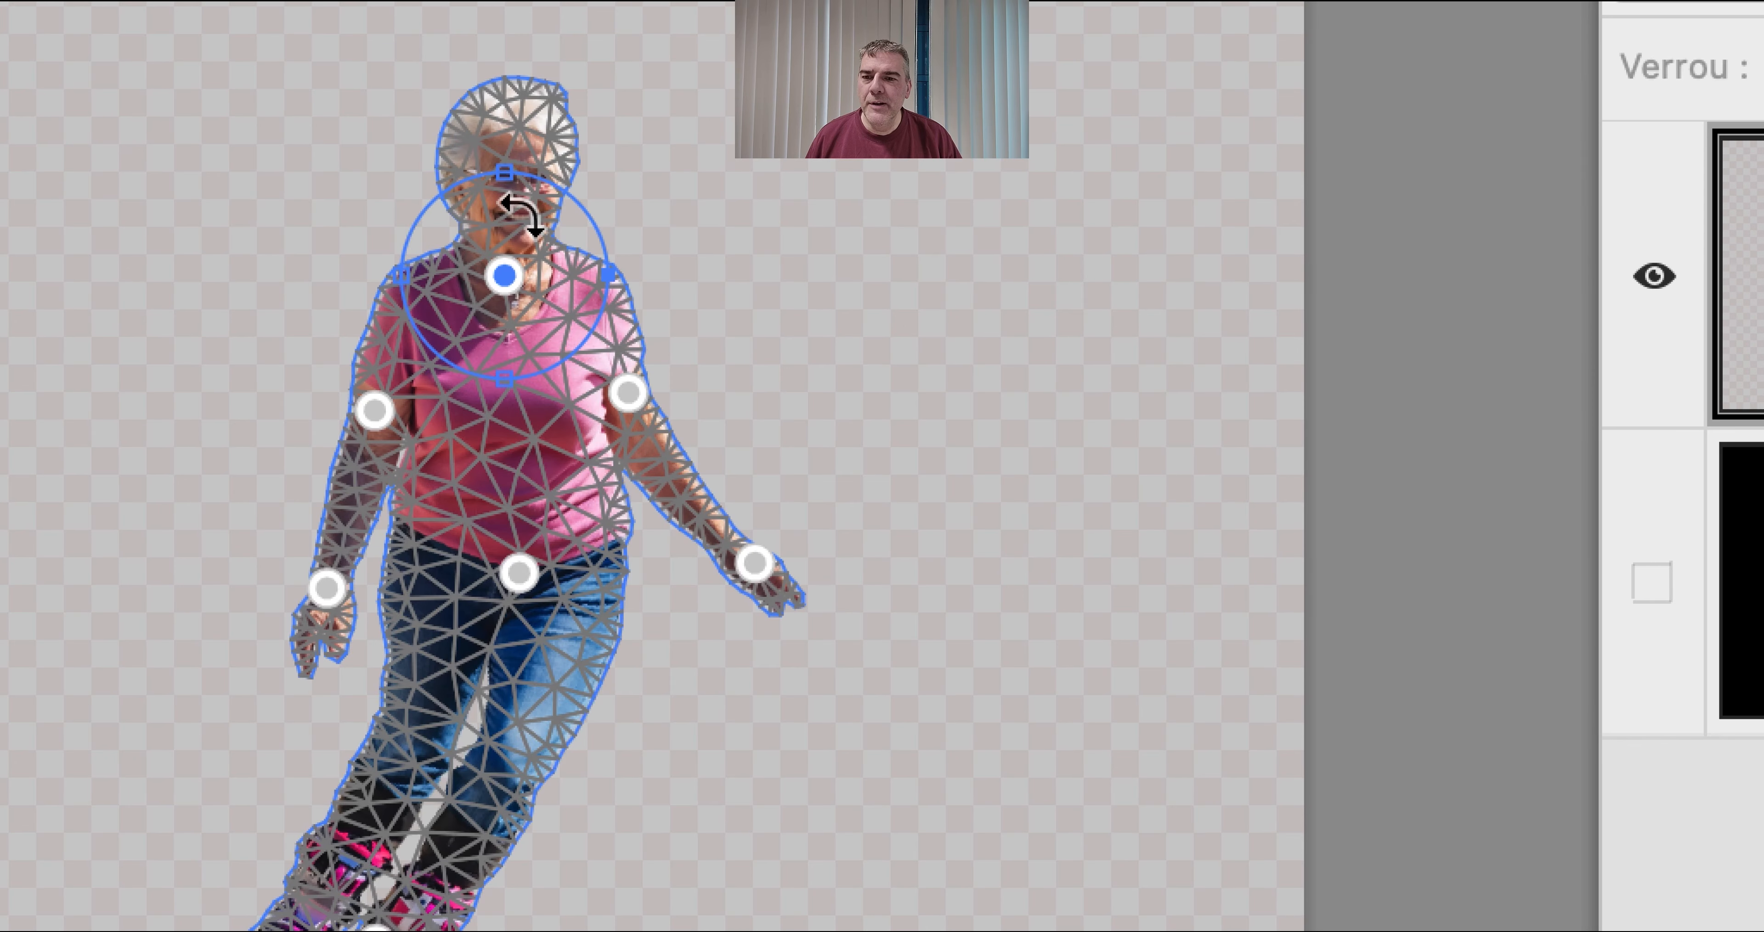
mouse_move(520, 215)
left_mouse_down()
mouse_move(531, 197)
mouse_move(523, 214)
left_mouse_up()
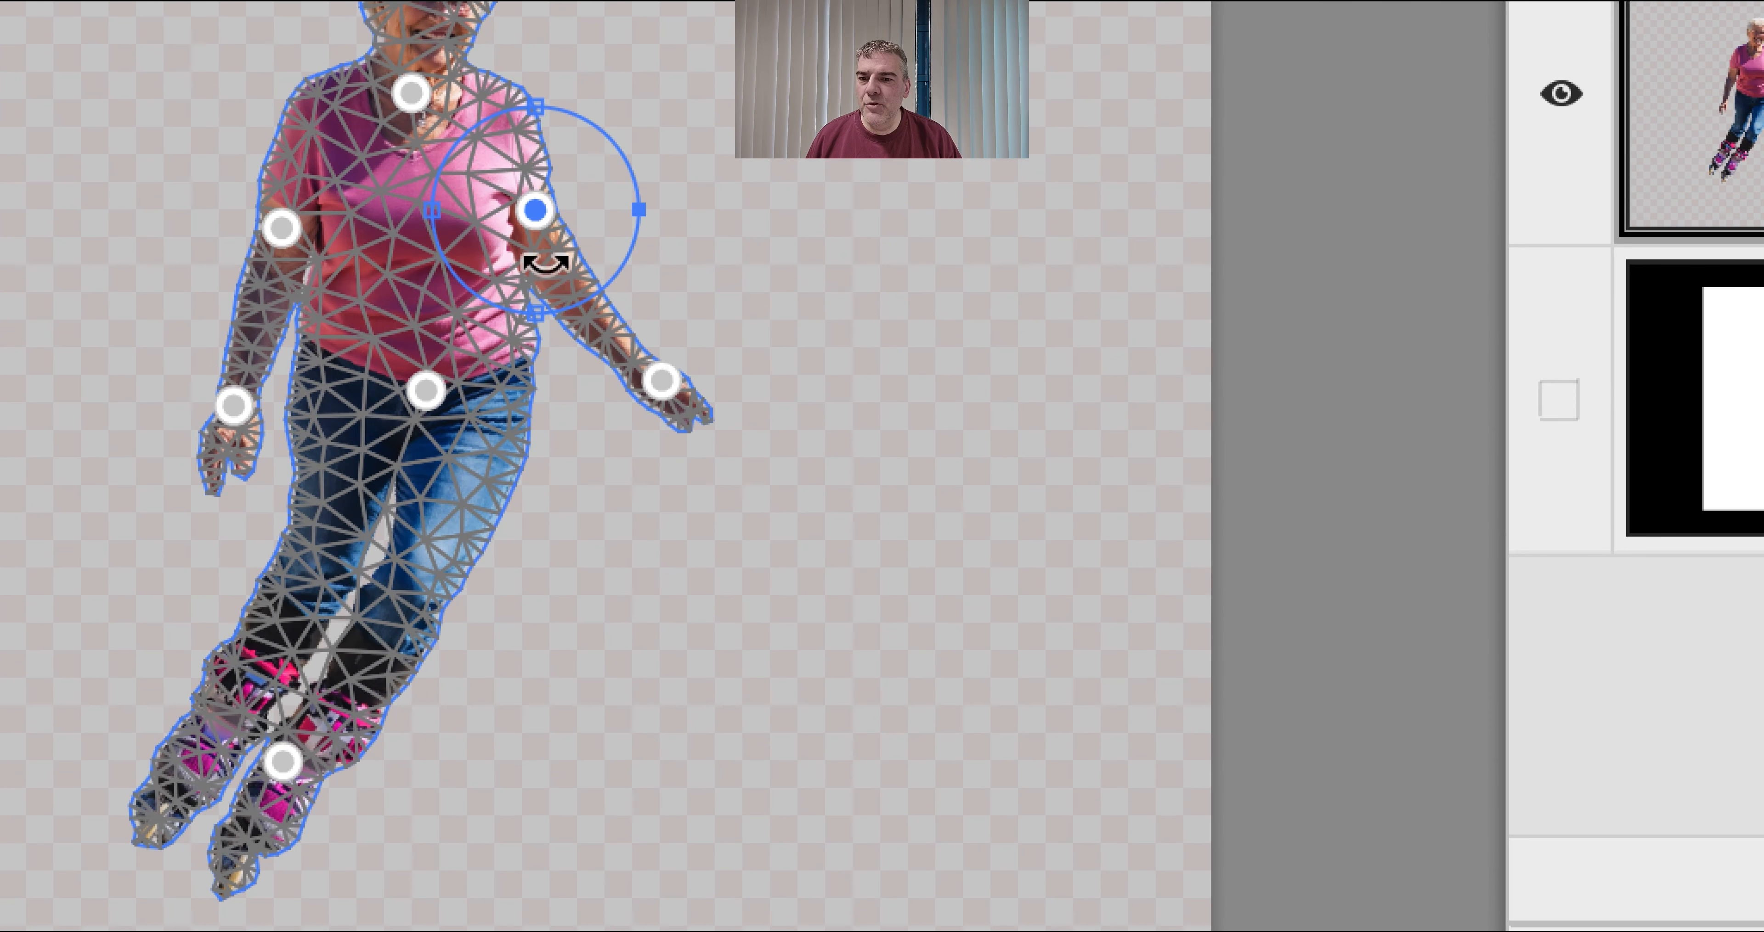
mouse_move(544, 260)
left_mouse_down()
mouse_move(551, 245)
mouse_move(577, 277)
mouse_move(583, 264)
mouse_move(541, 275)
mouse_move(579, 276)
mouse_move(542, 271)
mouse_move(568, 260)
left_mouse_up()
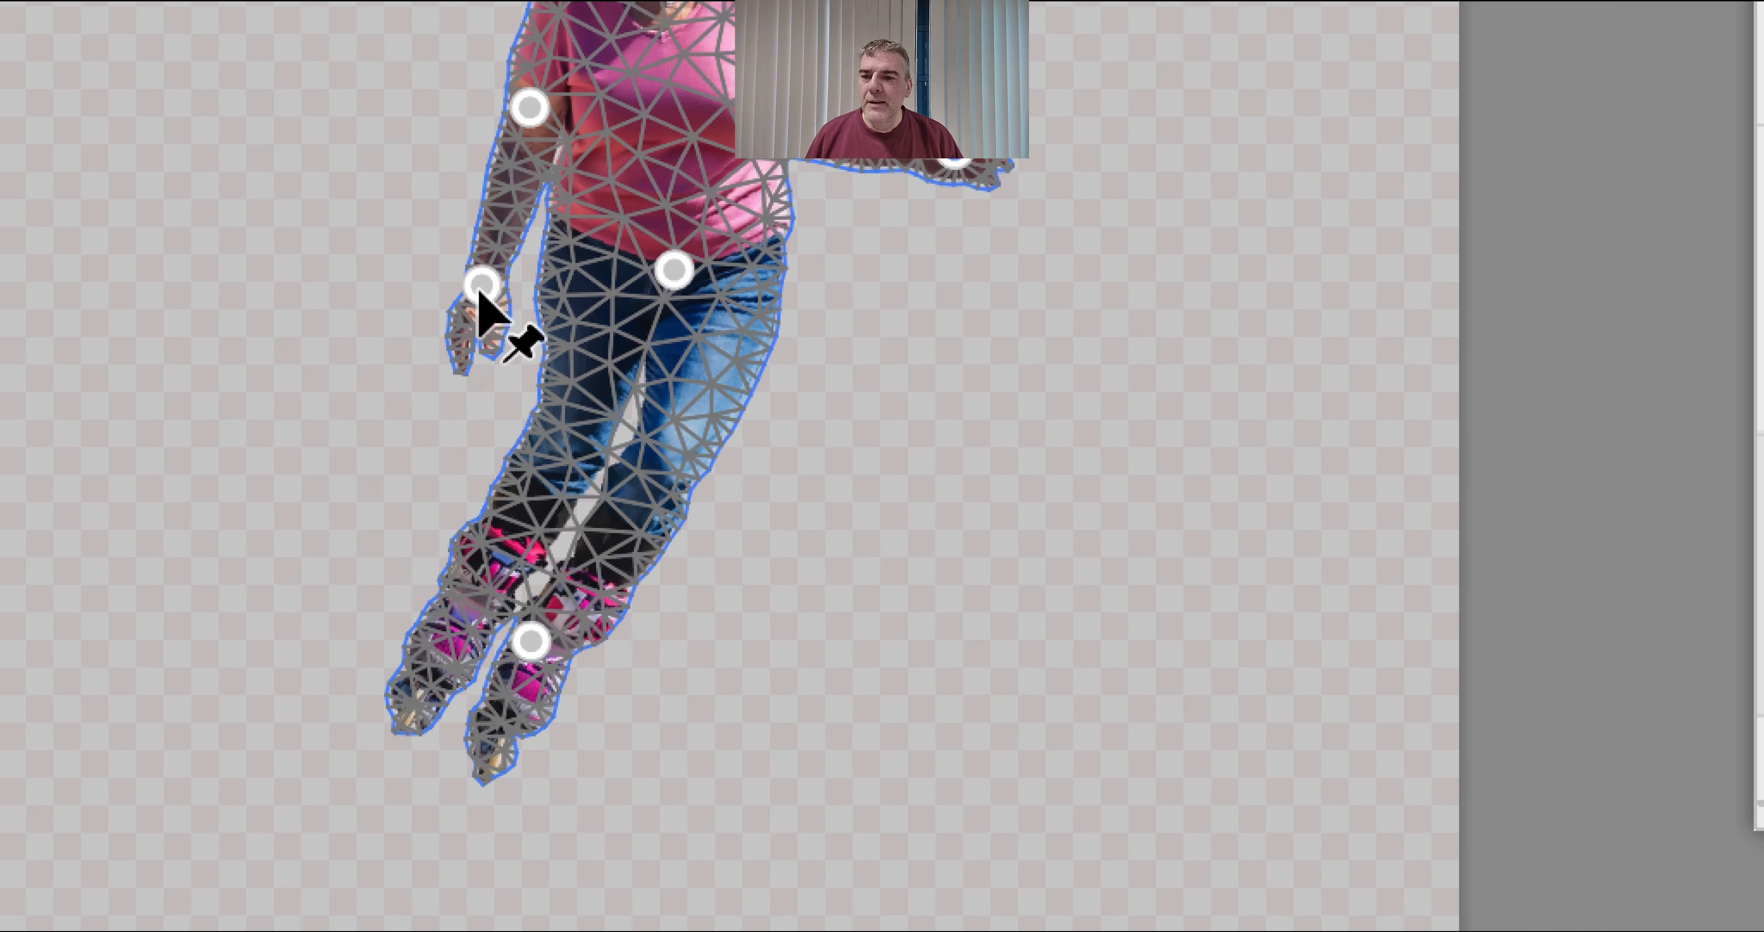
Pose the arm on the image's left side slightly away from the body by moving and rotating its wrist and upper-arm pins.
left_click(133, 412)
left_click_drag(482, 293, 446, 282)
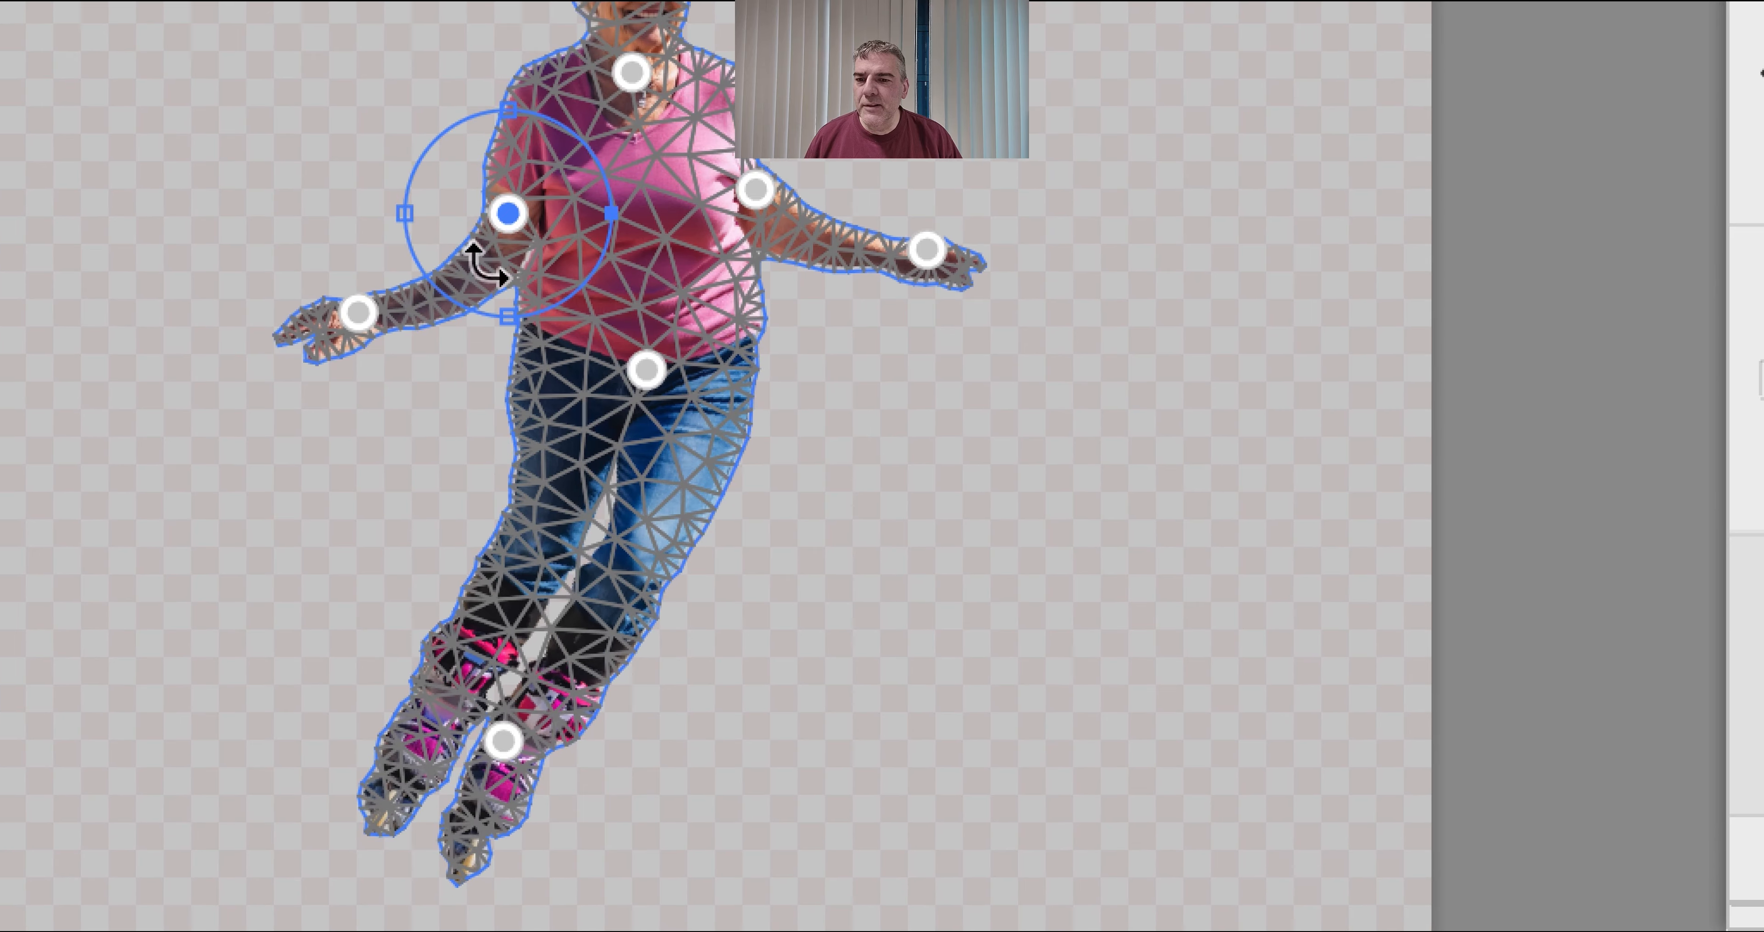
left_click_drag(469, 256, 563, 332)
left_click(392, 351)
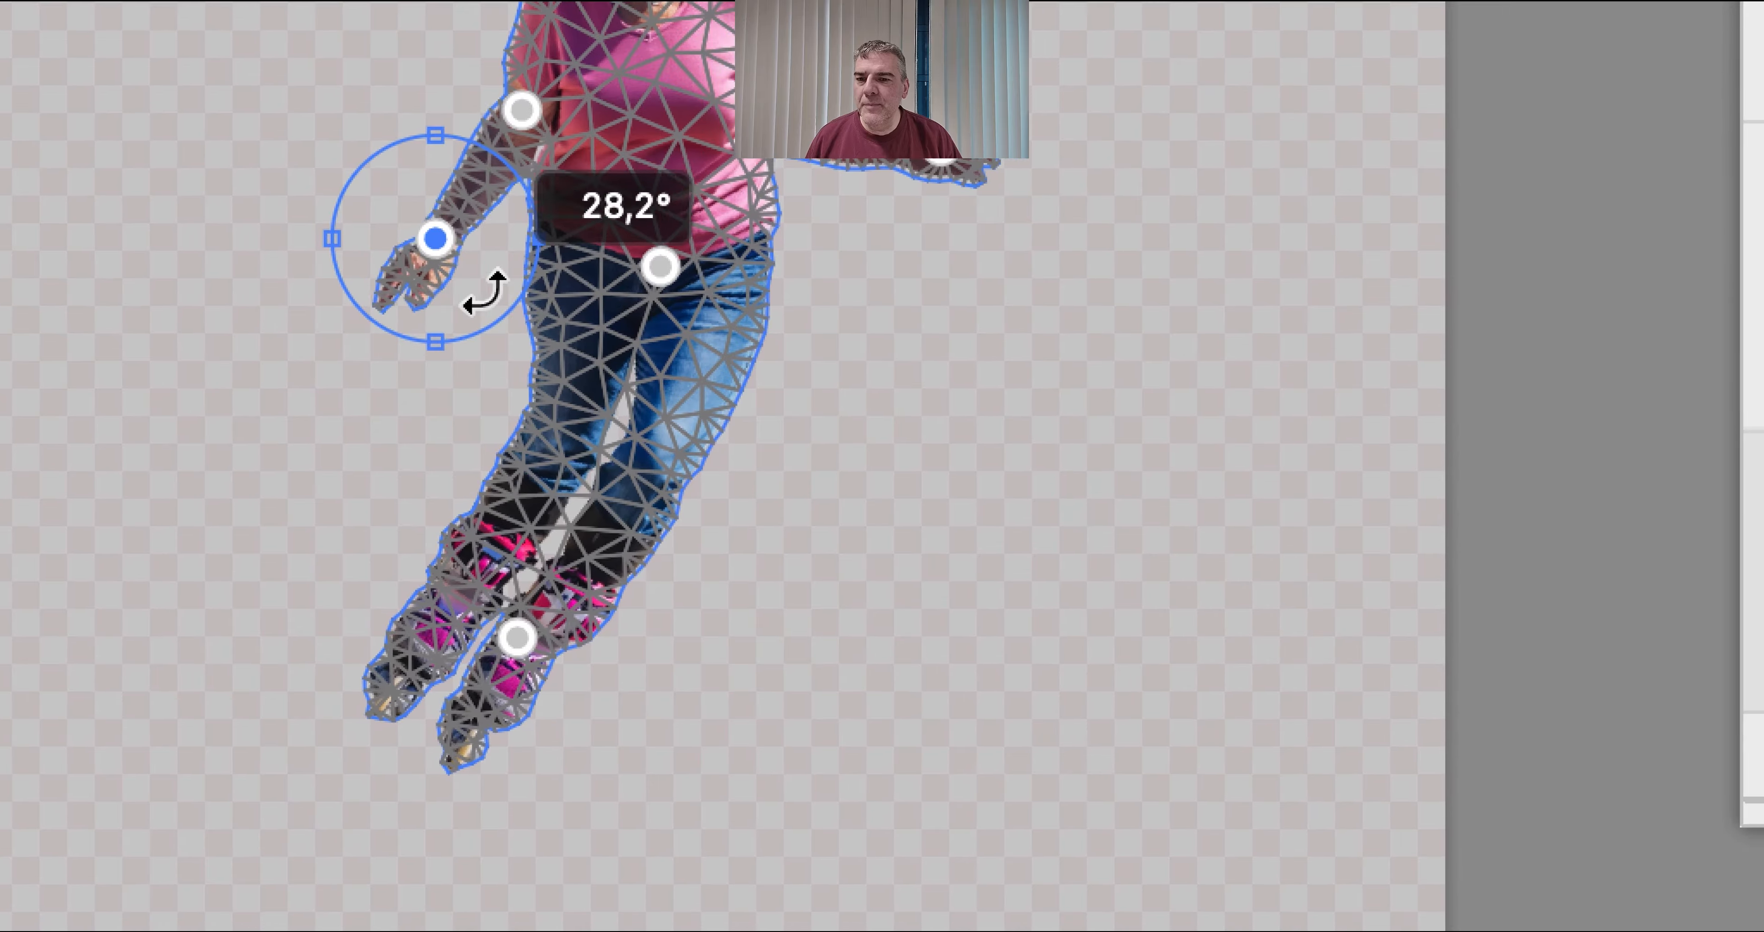
left_click_drag(484, 291, 483, 301)
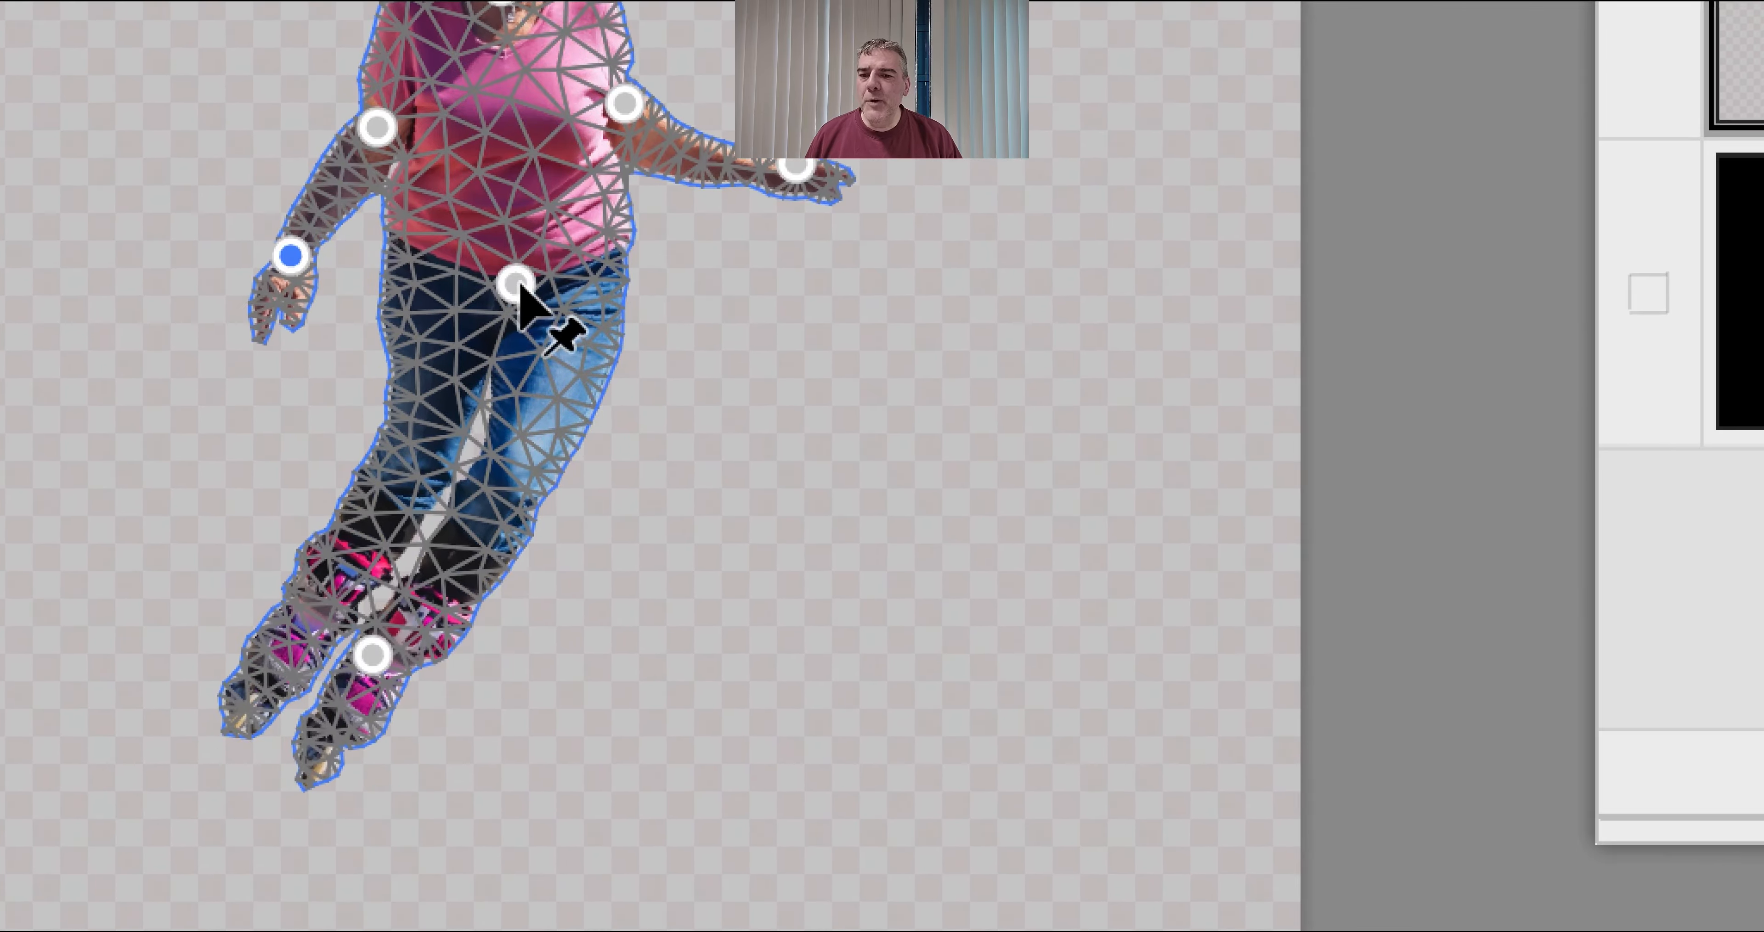
Delete the waist pin and use a pin on each knee to shape the bend of the legs.
left_click(514, 284)
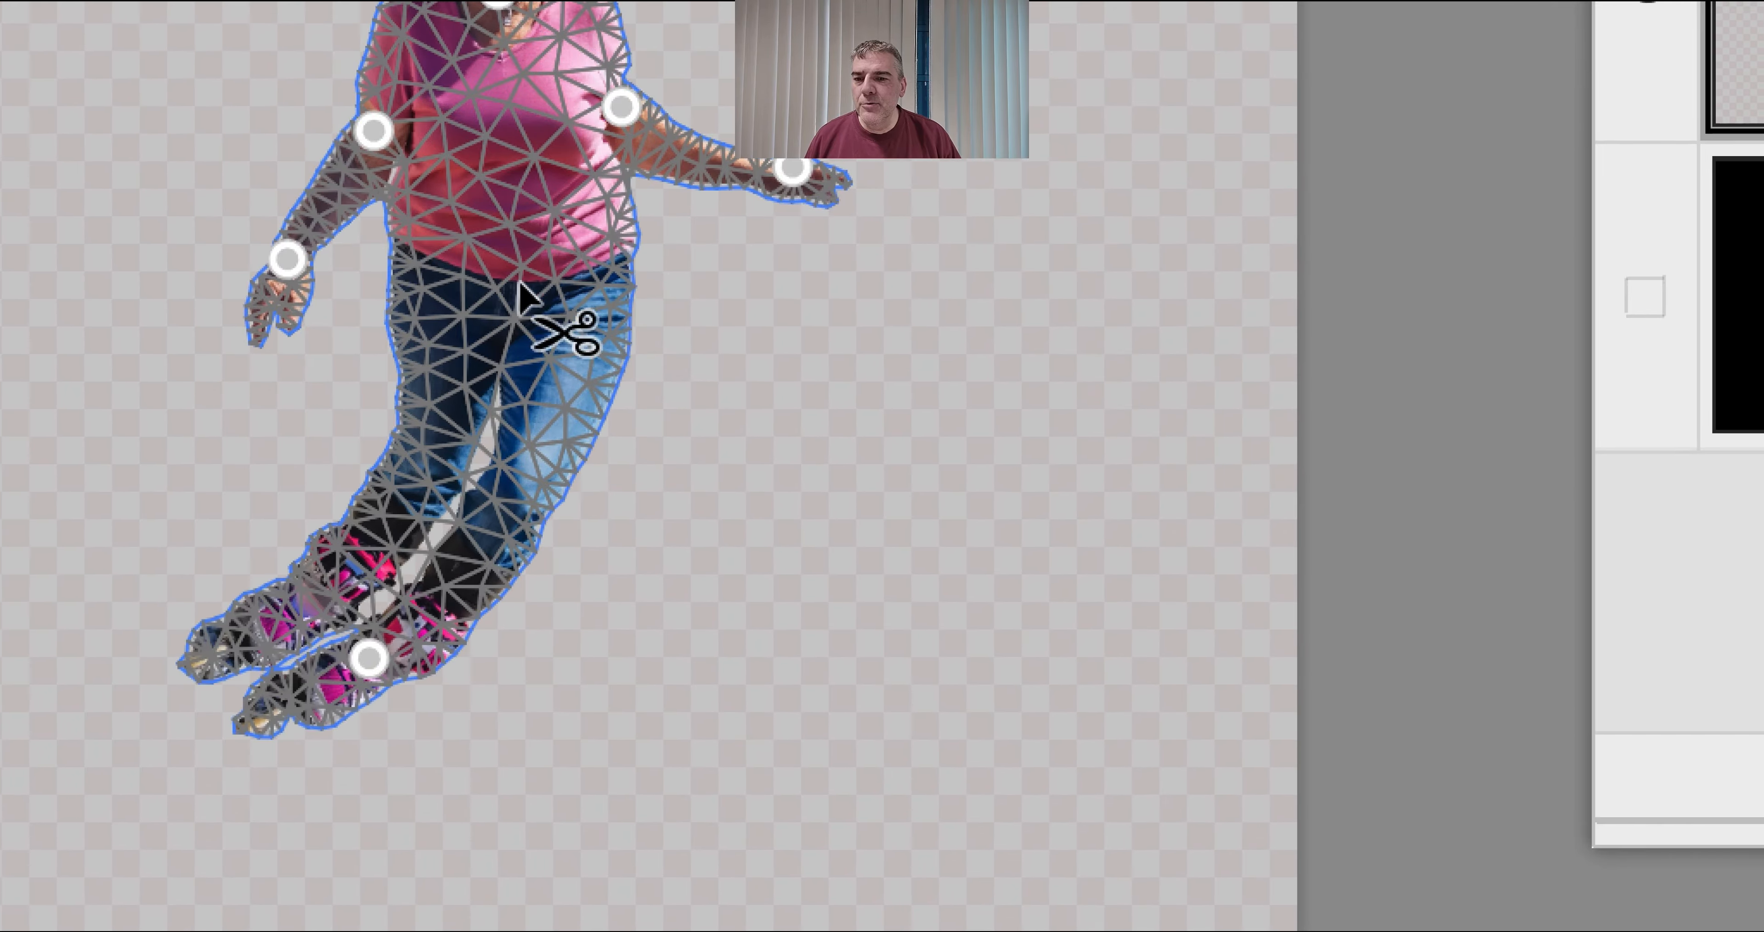
left_click(519, 284, "alt")
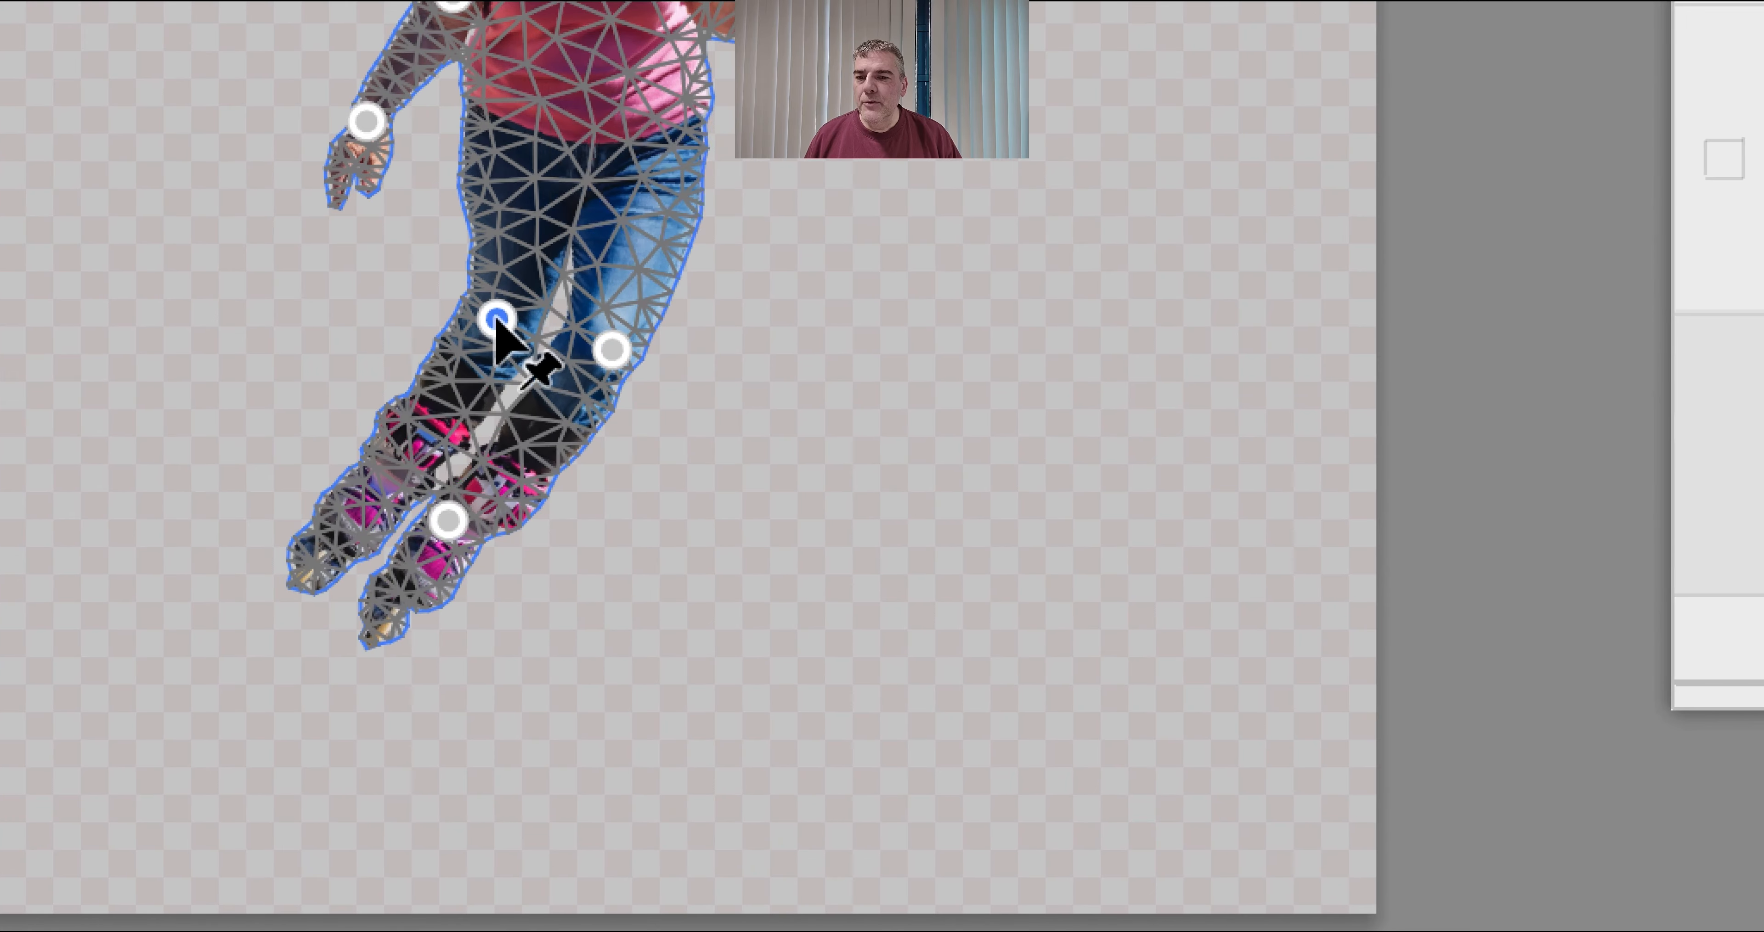
mouse_move(495, 320)
left_mouse_down()
mouse_move(479, 307)
mouse_move(484, 323)
left_mouse_up()
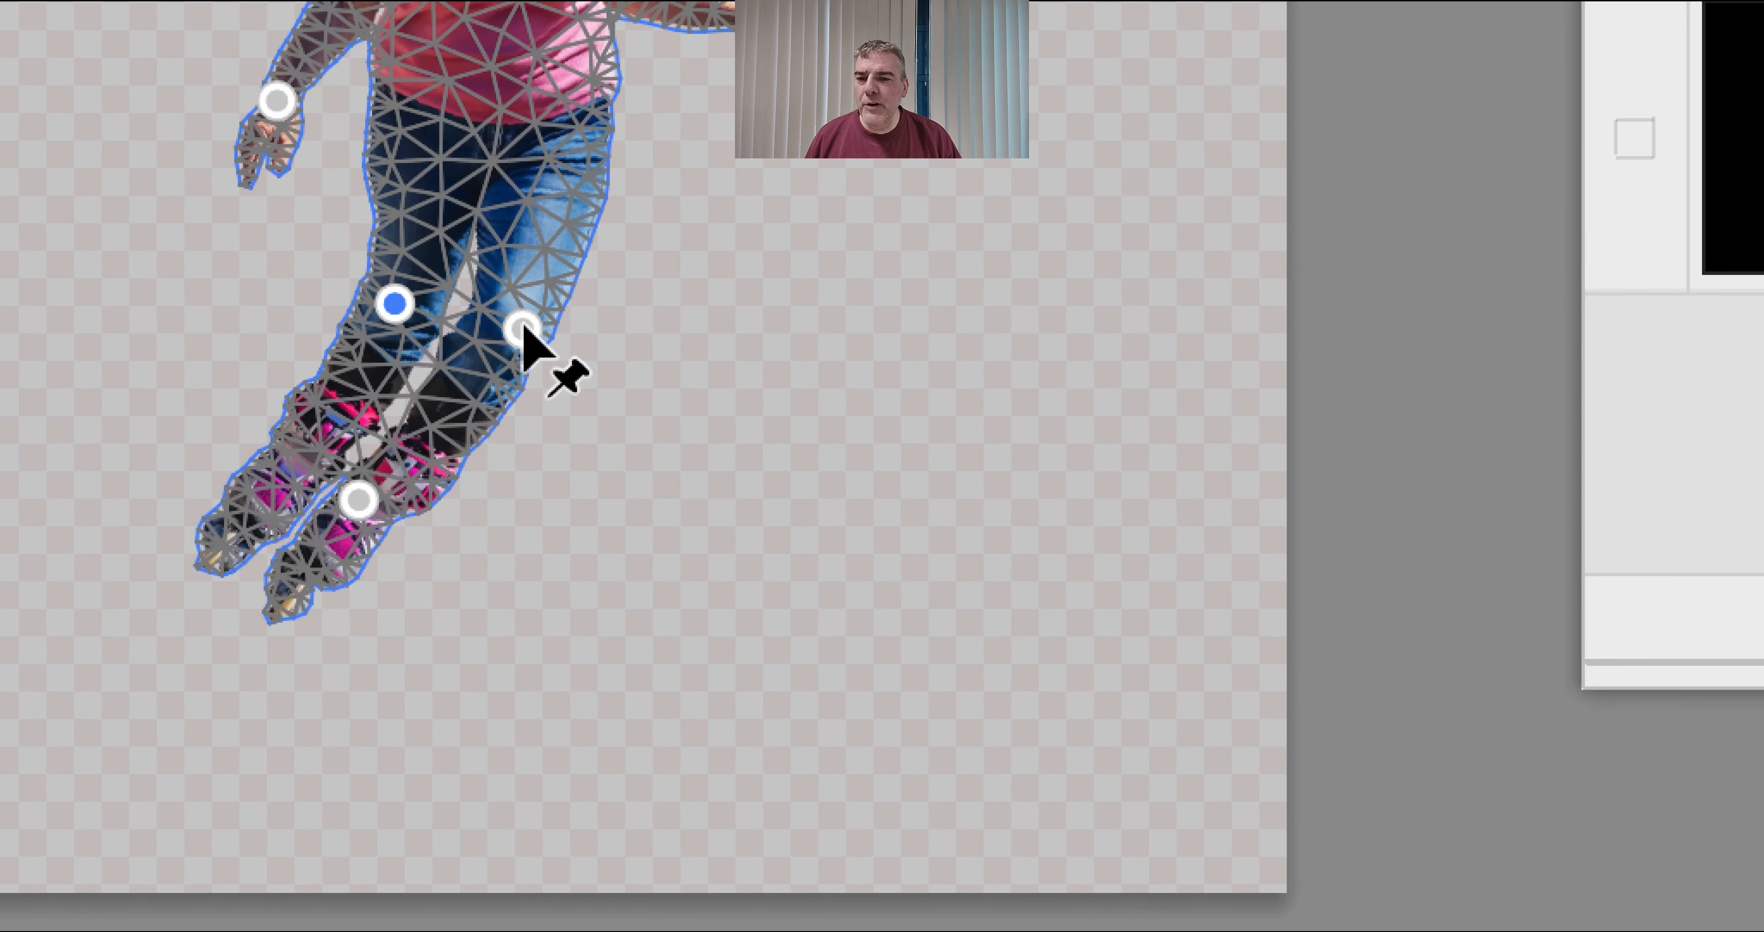
left_click_drag(622, 346, 523, 328)
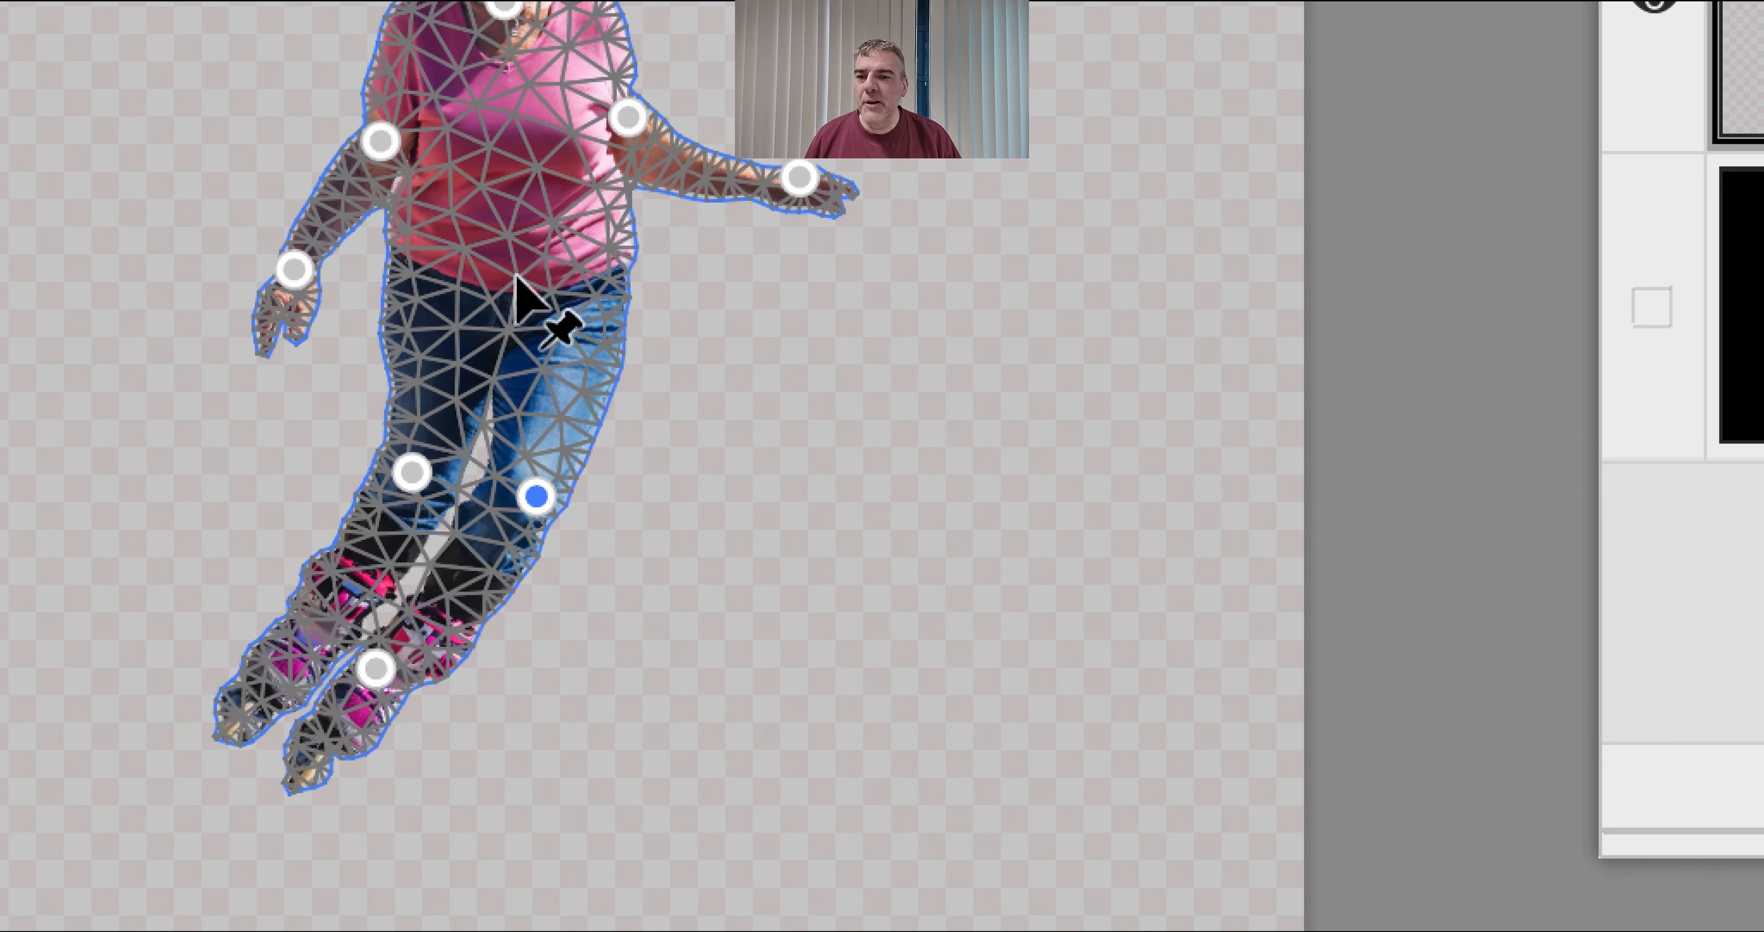
Pin the waist again, fine-tune the rotation of the hips, and apply the puppet warp to the woman.
left_click(505, 115)
left_click_drag(518, 295, 685, 264)
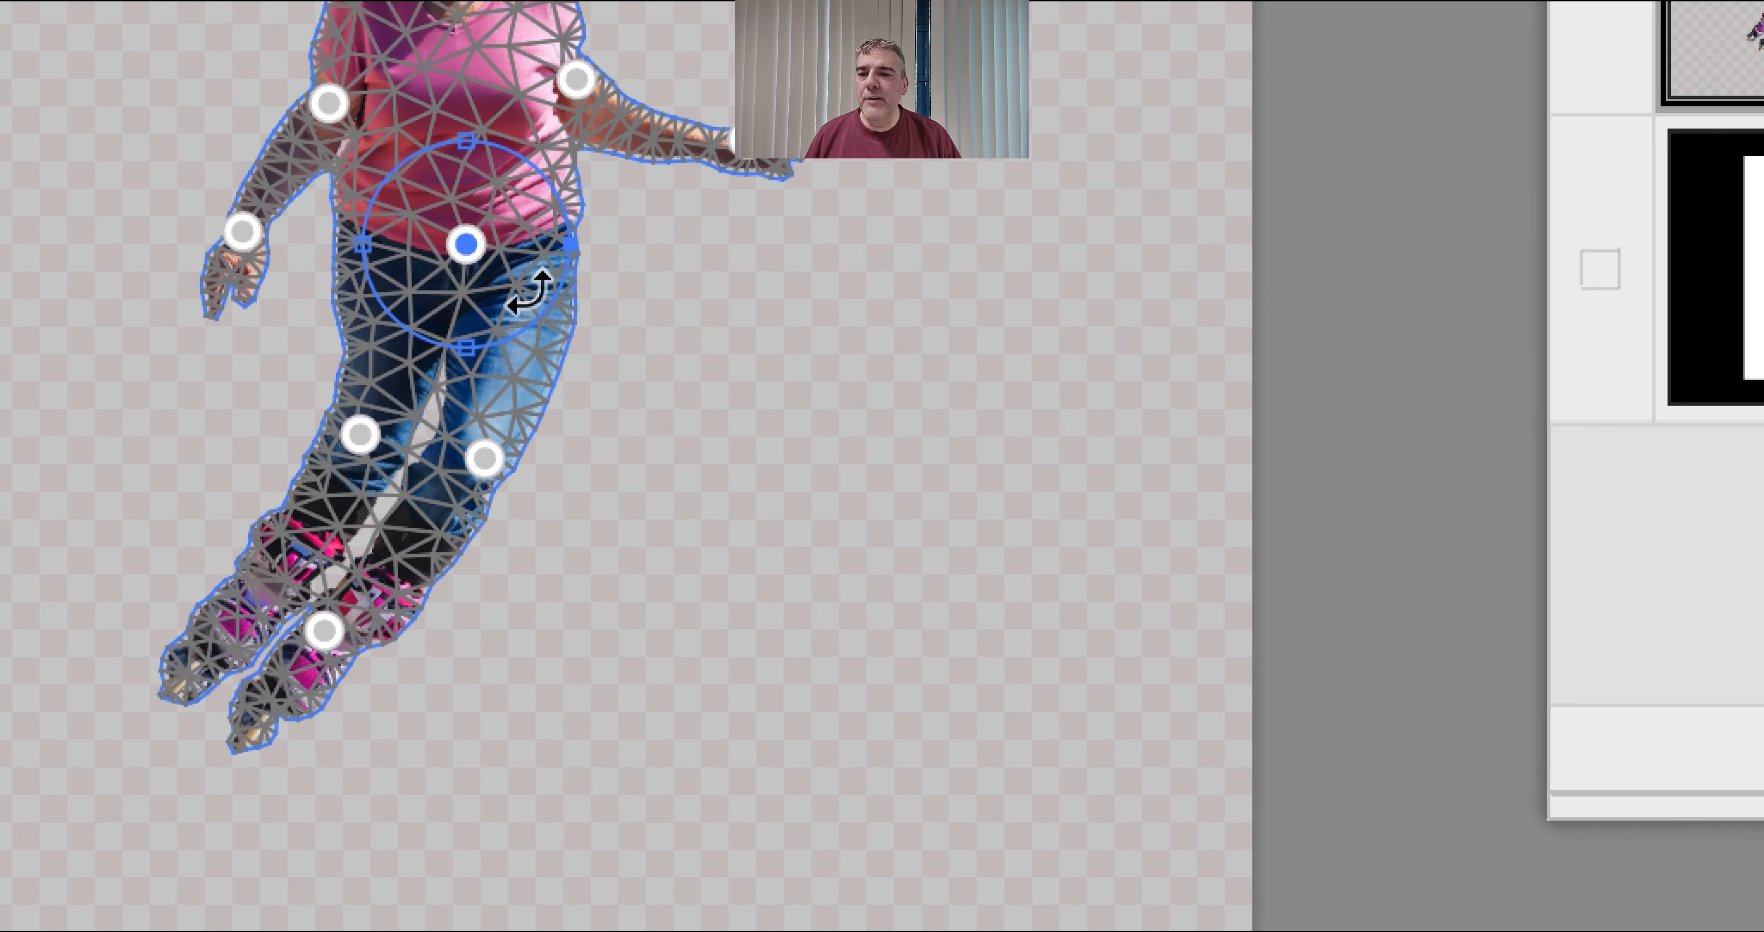
left_click_drag(541, 290, 497, 295)
left_click_drag(484, 358, 479, 357)
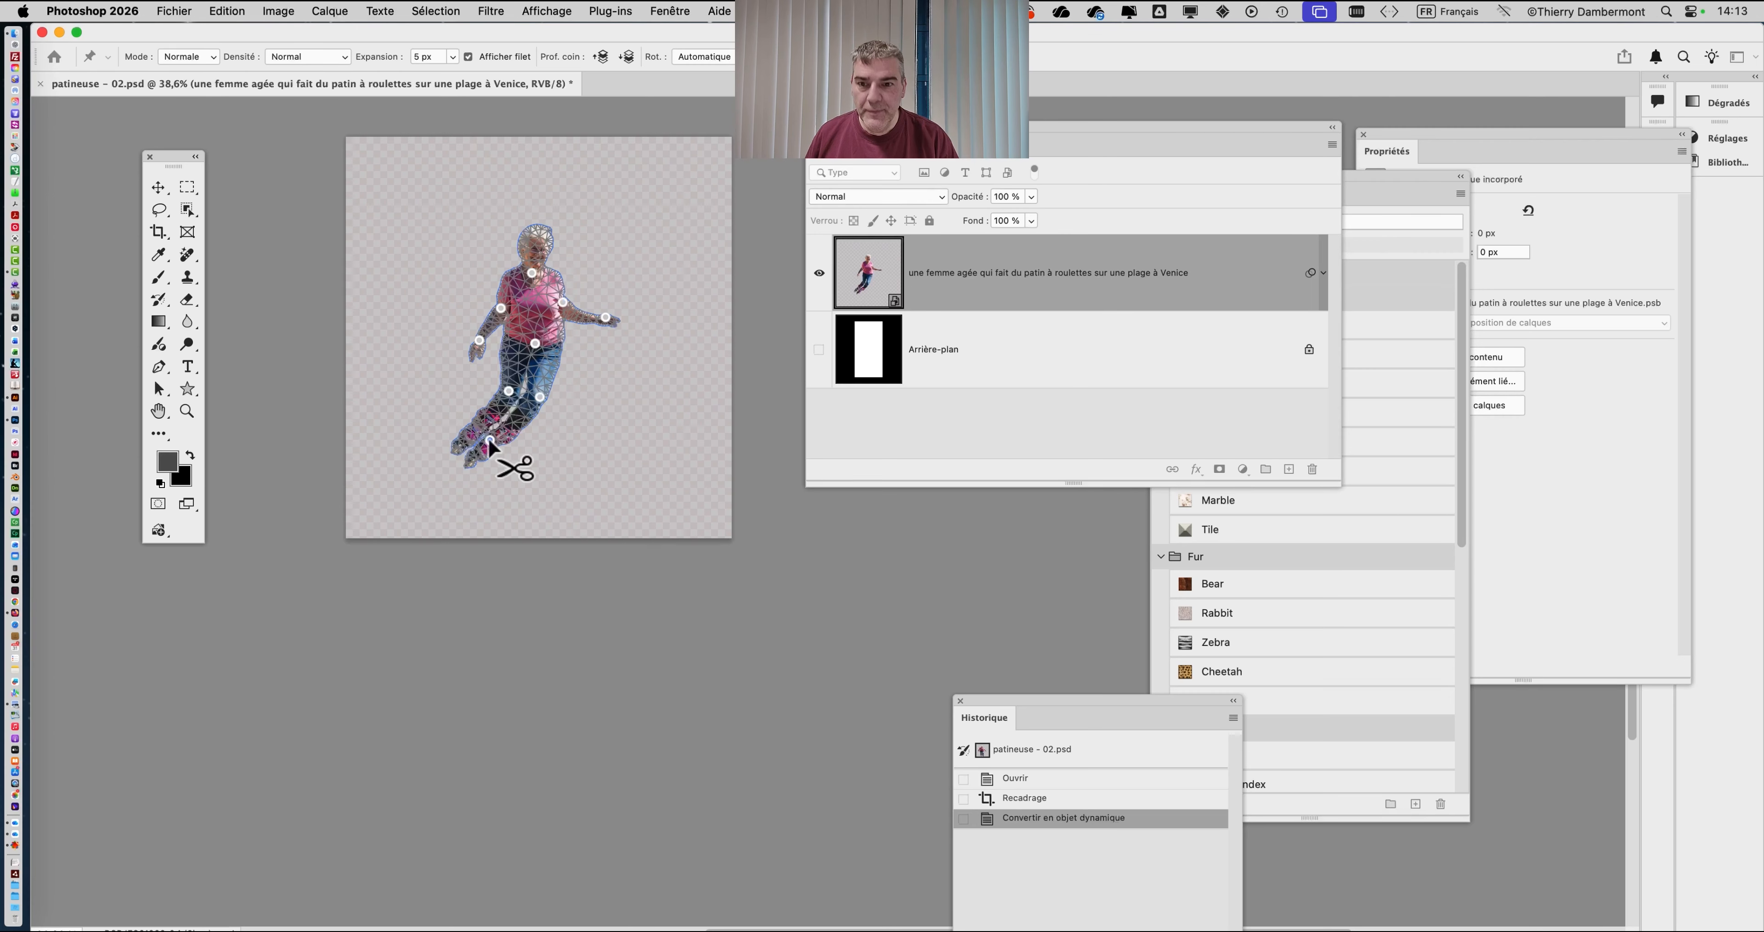
scroll(517, 420, "up", 3)
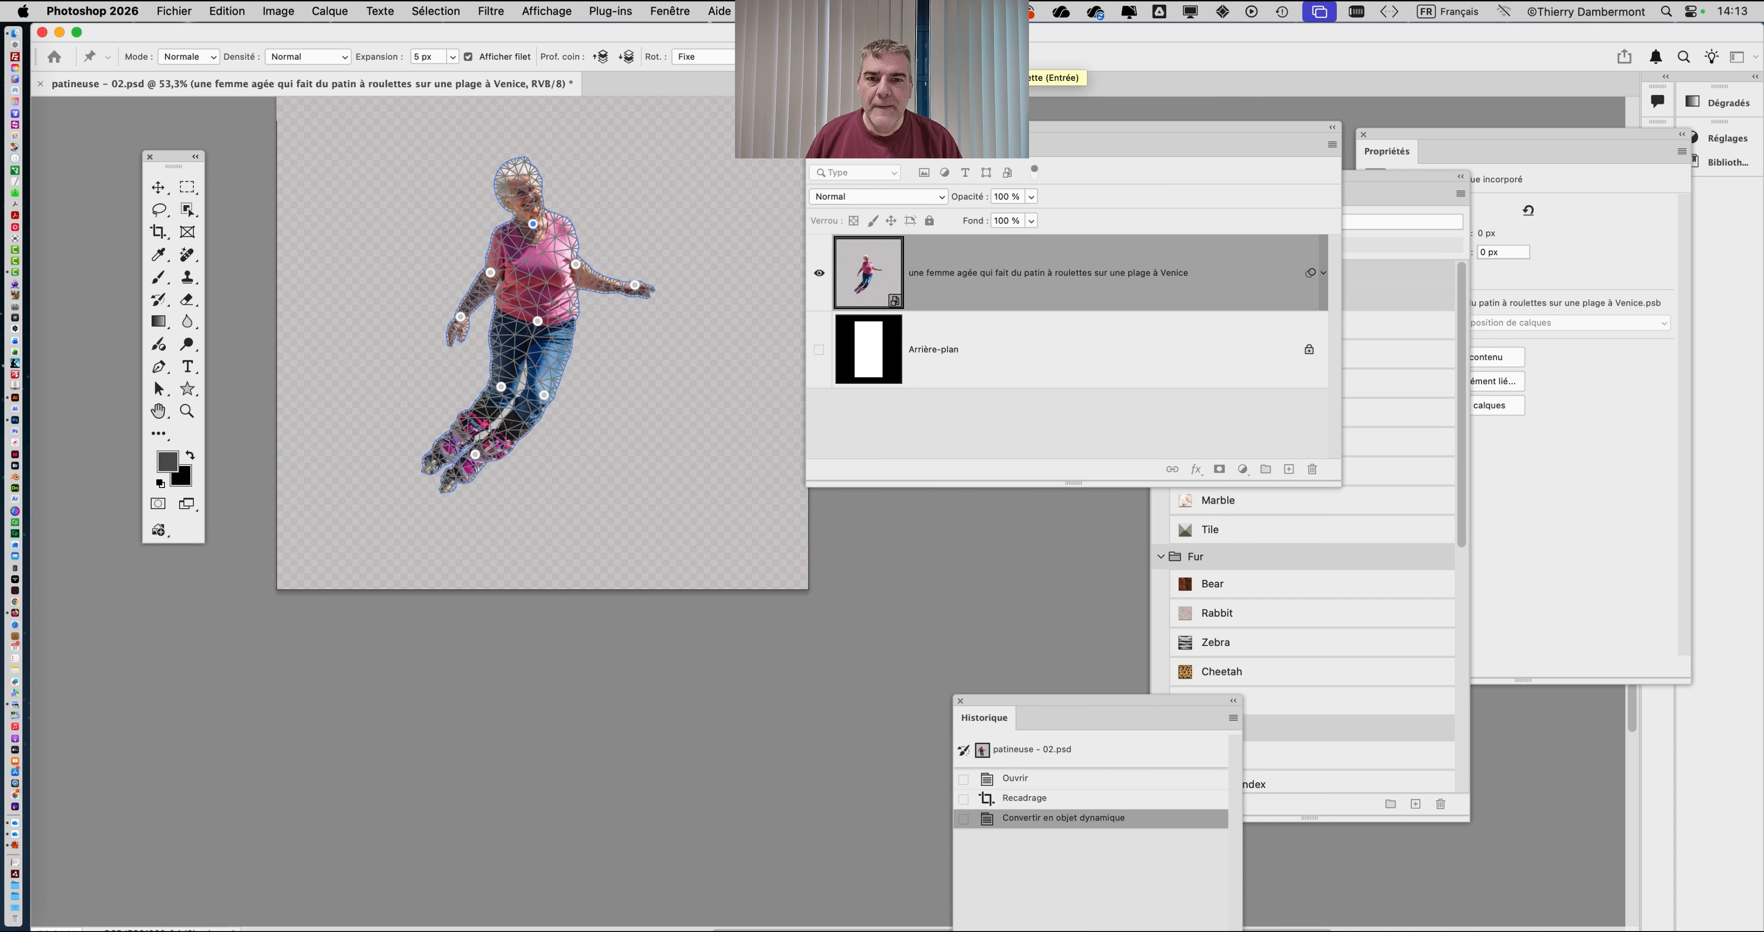
key("Return")
scroll(561, 270, "up", 2)
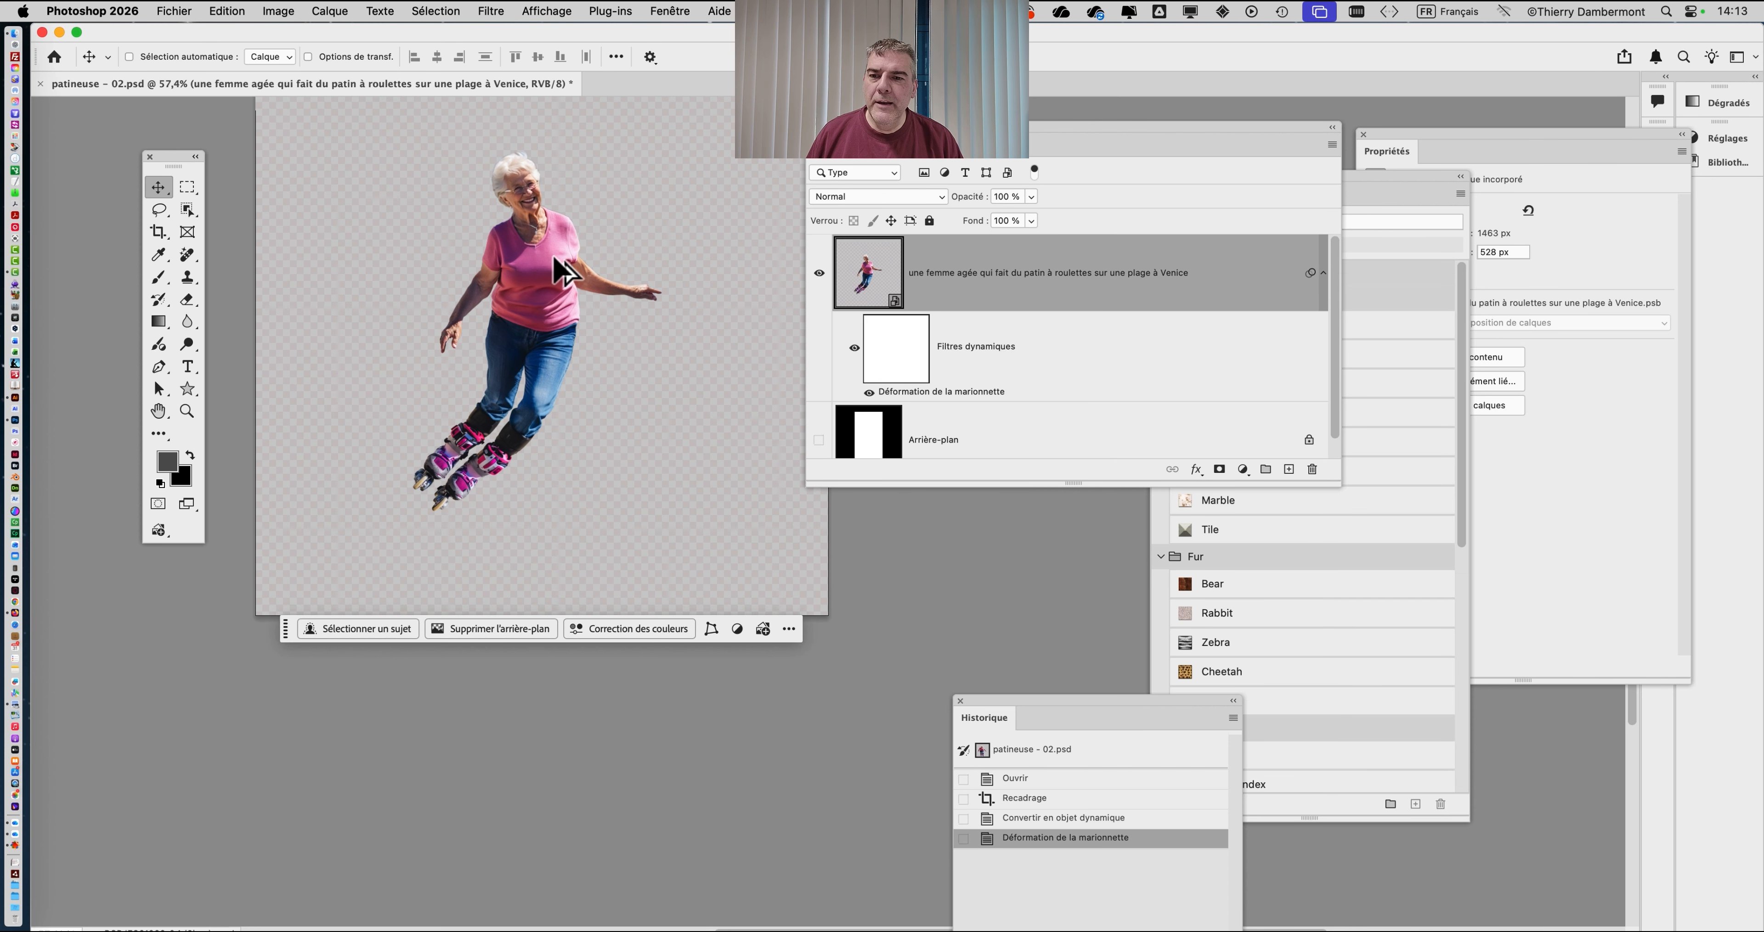
Lengthen the Calques panel to show all layers and move it closer to the woman.
left_click_drag(984, 510, 979, 630)
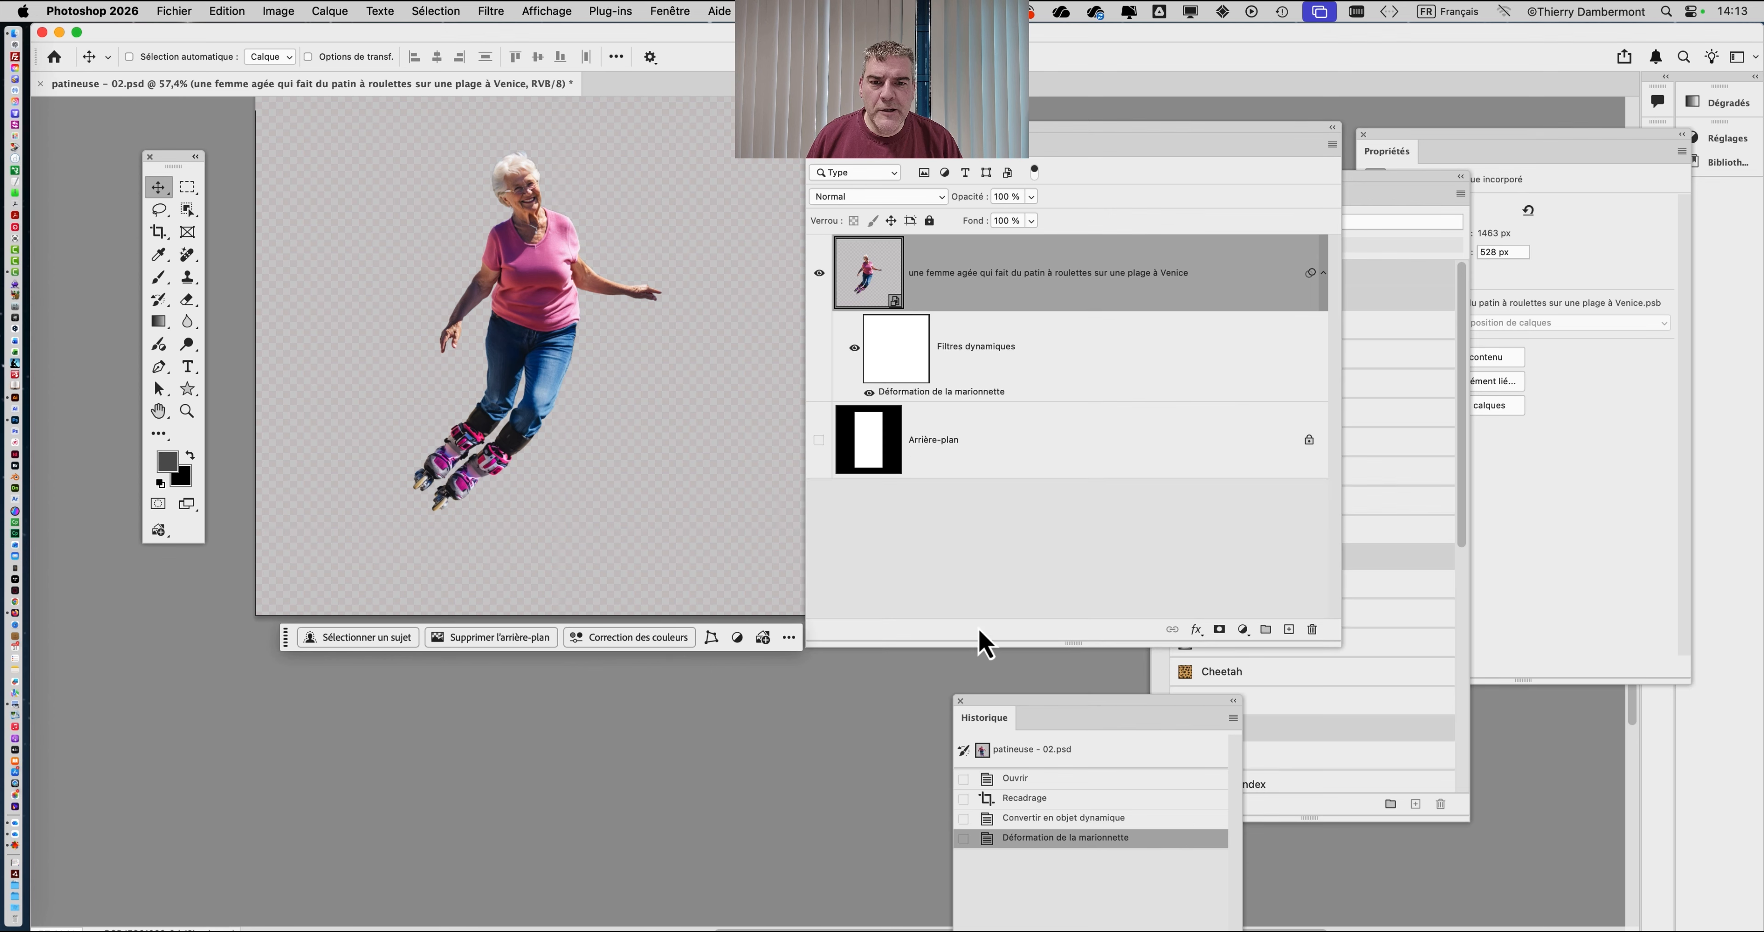
left_click_drag(841, 150, 720, 138)
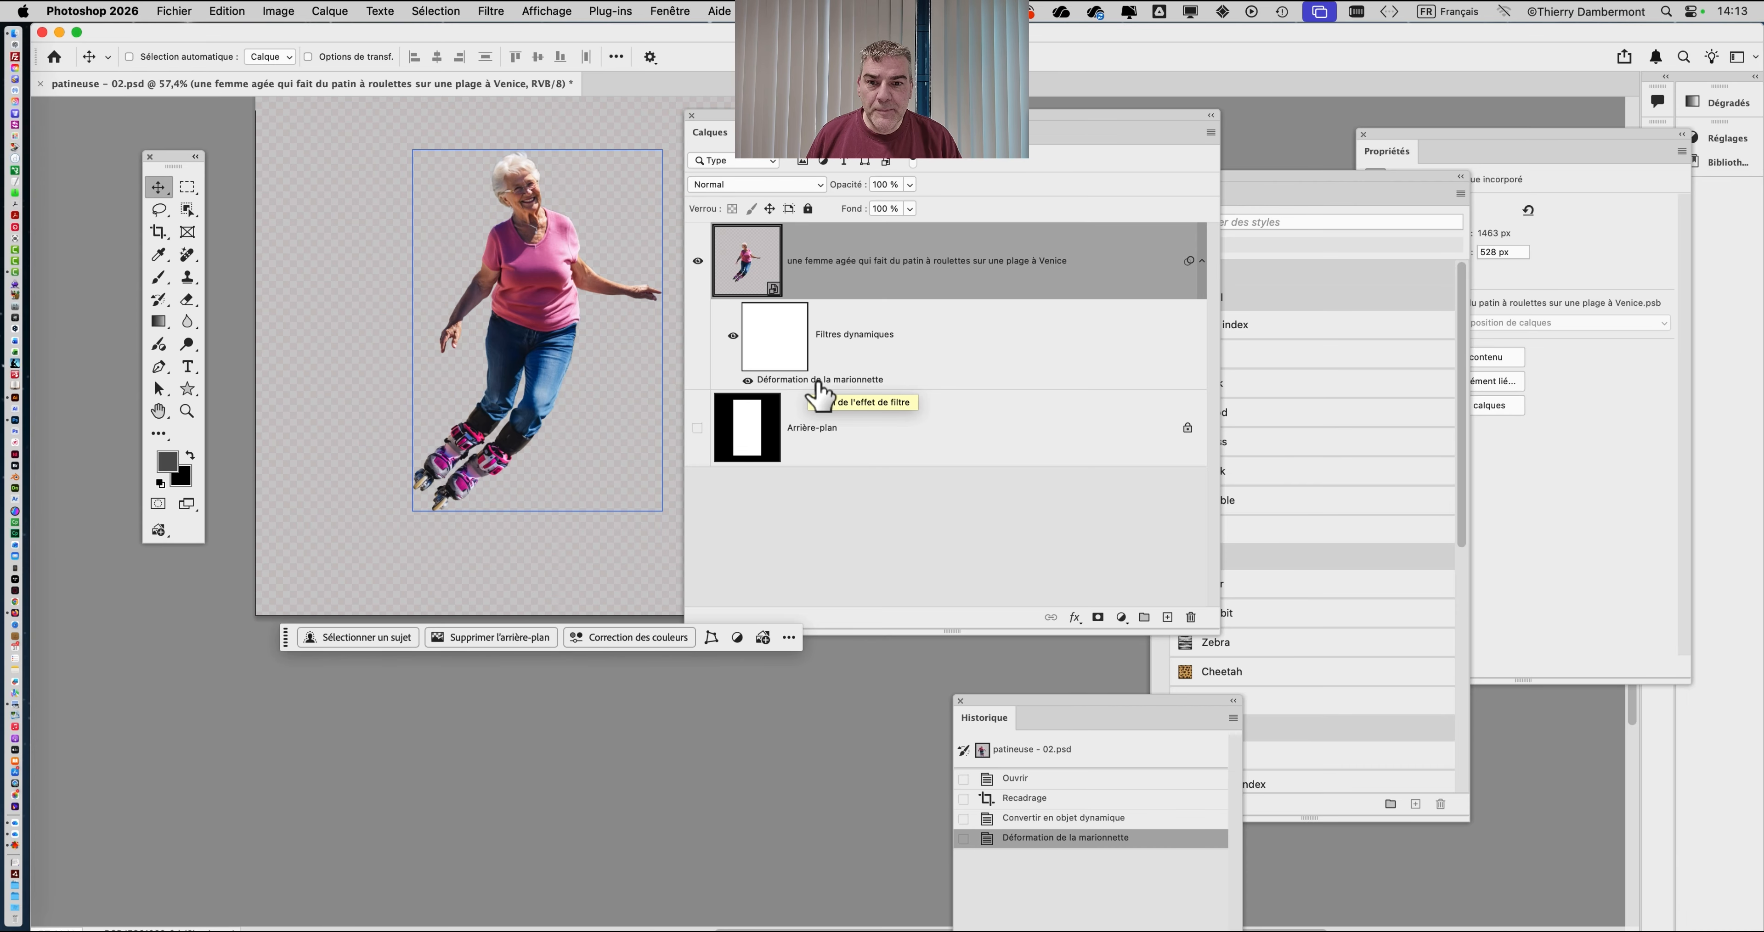
Reopen the Puppet Warp smart filter for editing, apply it again, and move the Calques panel clear of the image.
double_click(818, 380)
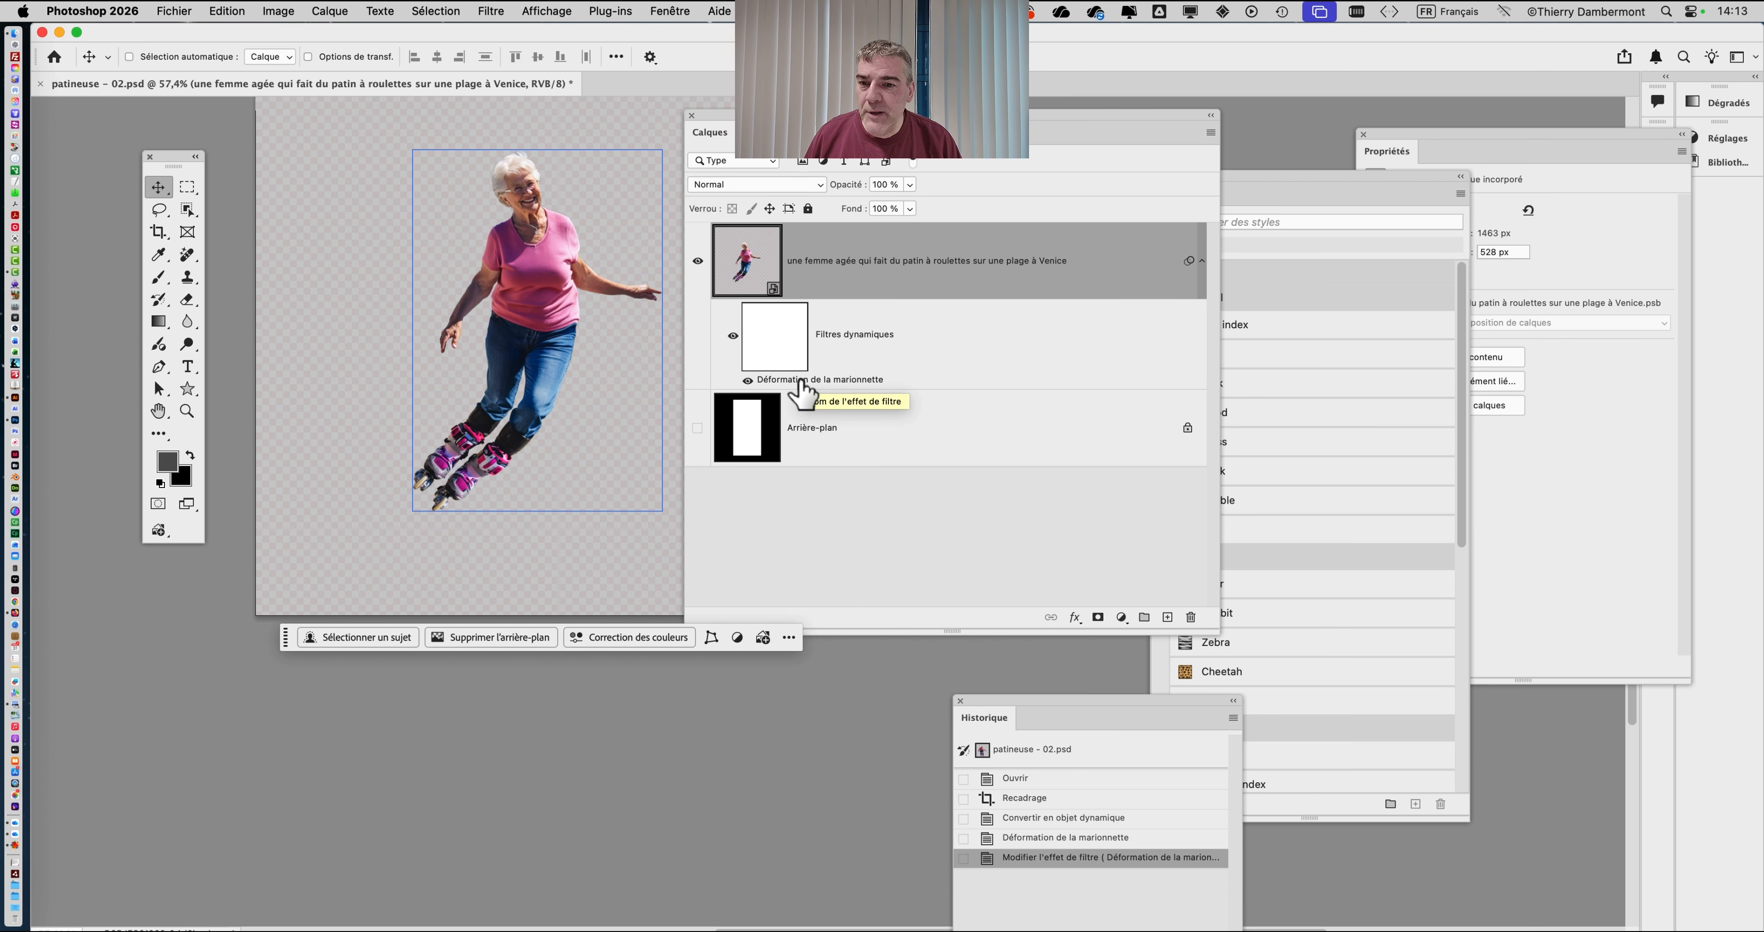
left_click_drag(709, 132, 959, 140)
Crop the canvas on all sides to a portrait frame that fits closely around the woman.
scroll(729, 299, "down", 3)
left_click_drag(695, 284, 661, 362)
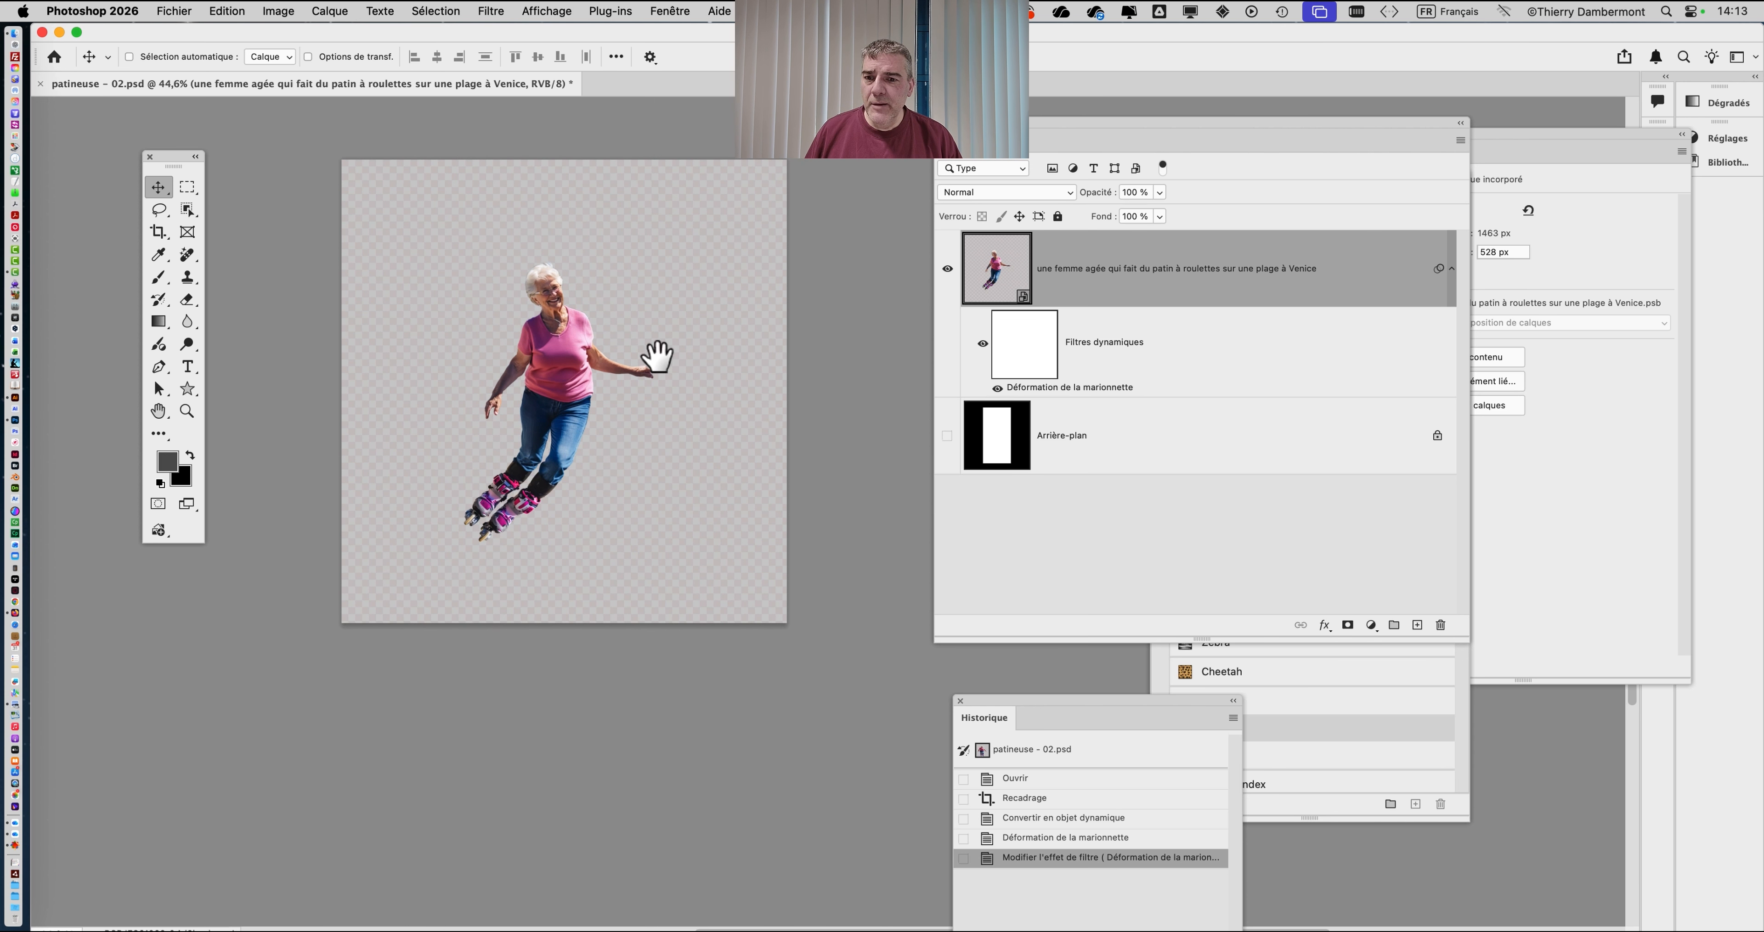
left_click(160, 233)
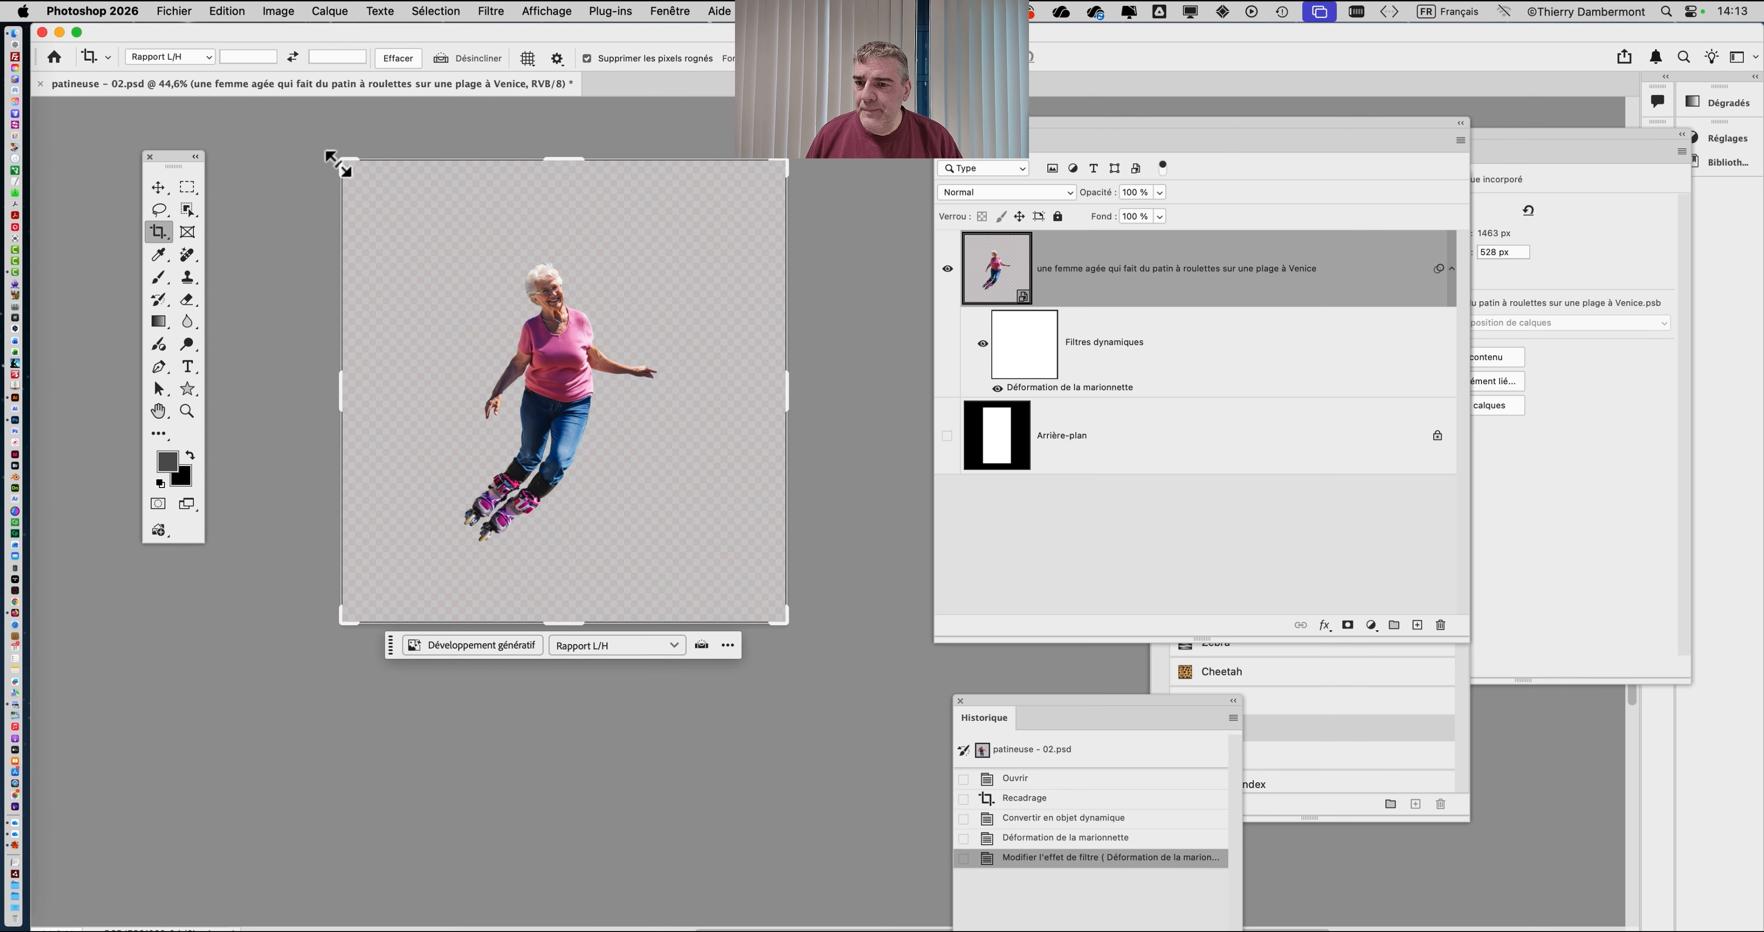
left_click_drag(335, 163, 392, 210)
left_click_drag(733, 582, 683, 548)
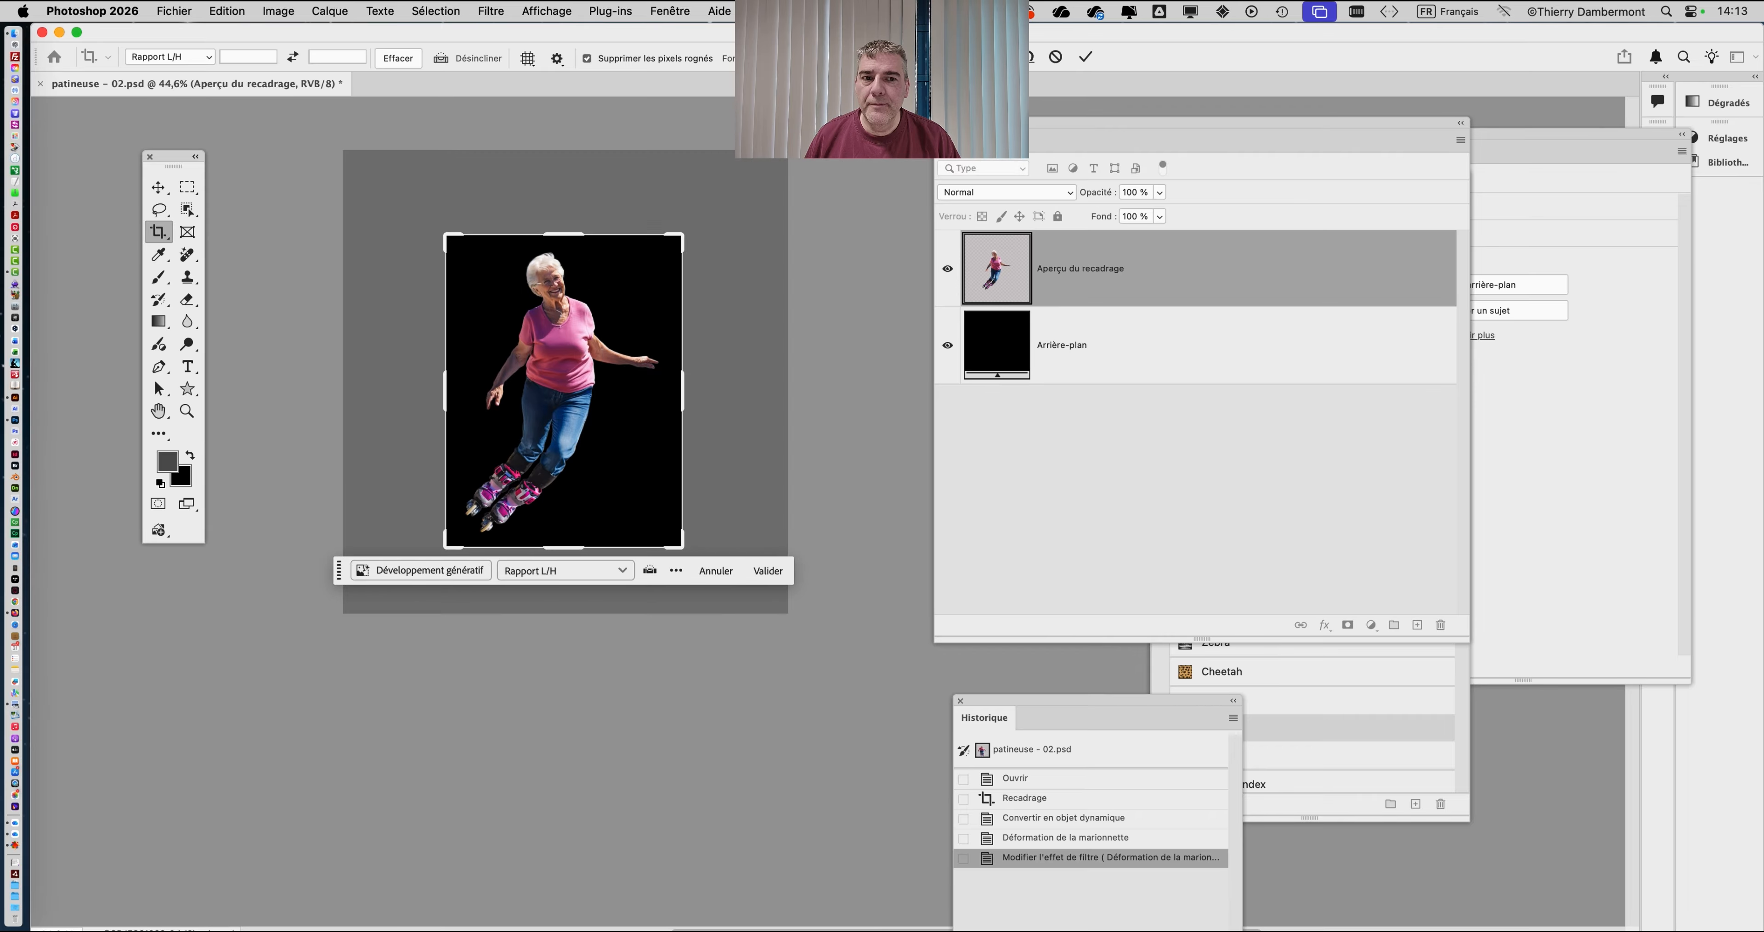
left_click(1088, 57)
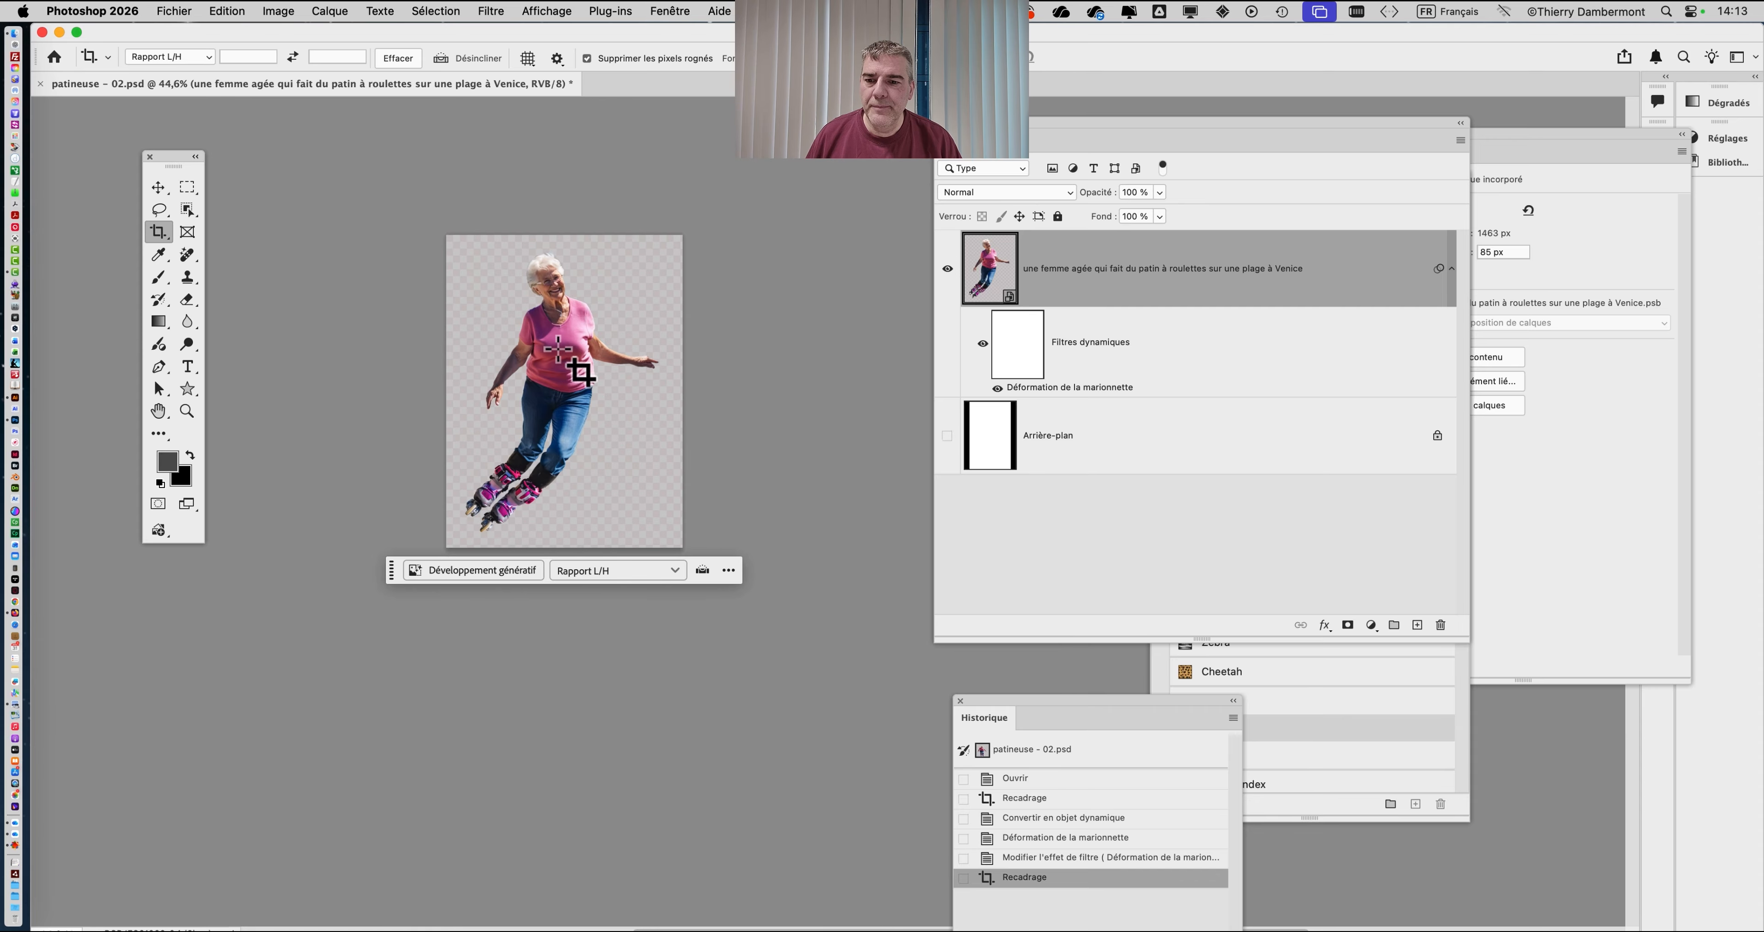
Define the cropped image of the woman as a pattern named patineuse – 02.psd.
scroll(559, 350, "up", 5)
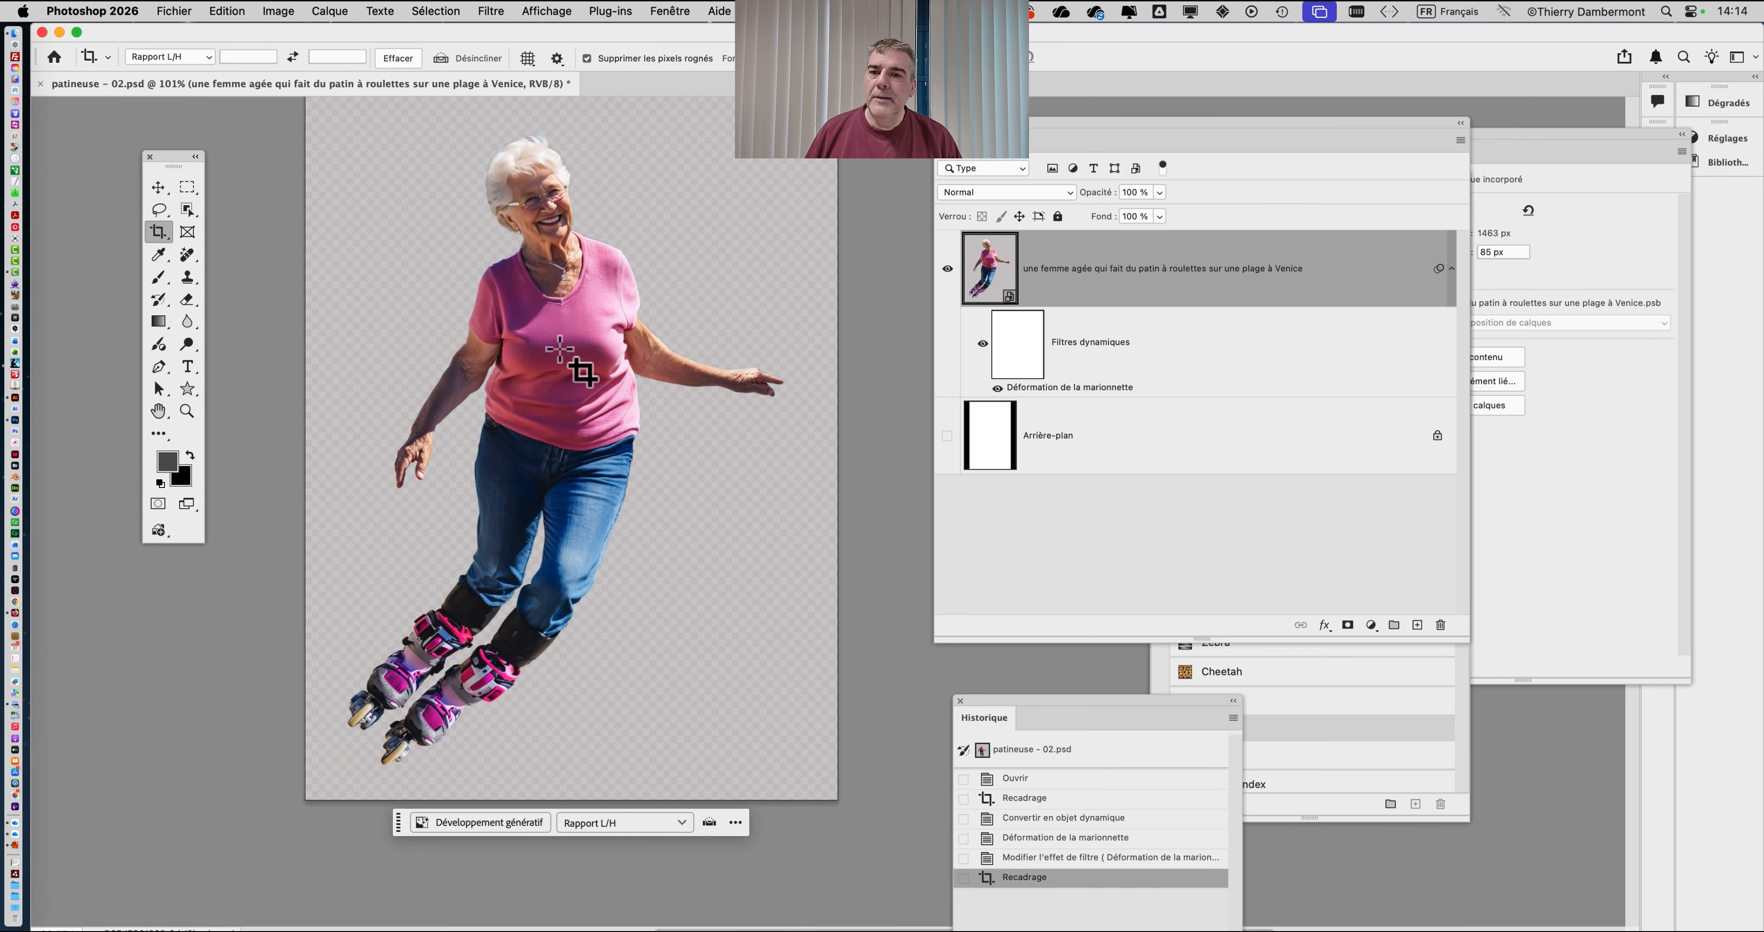
left_click(227, 11)
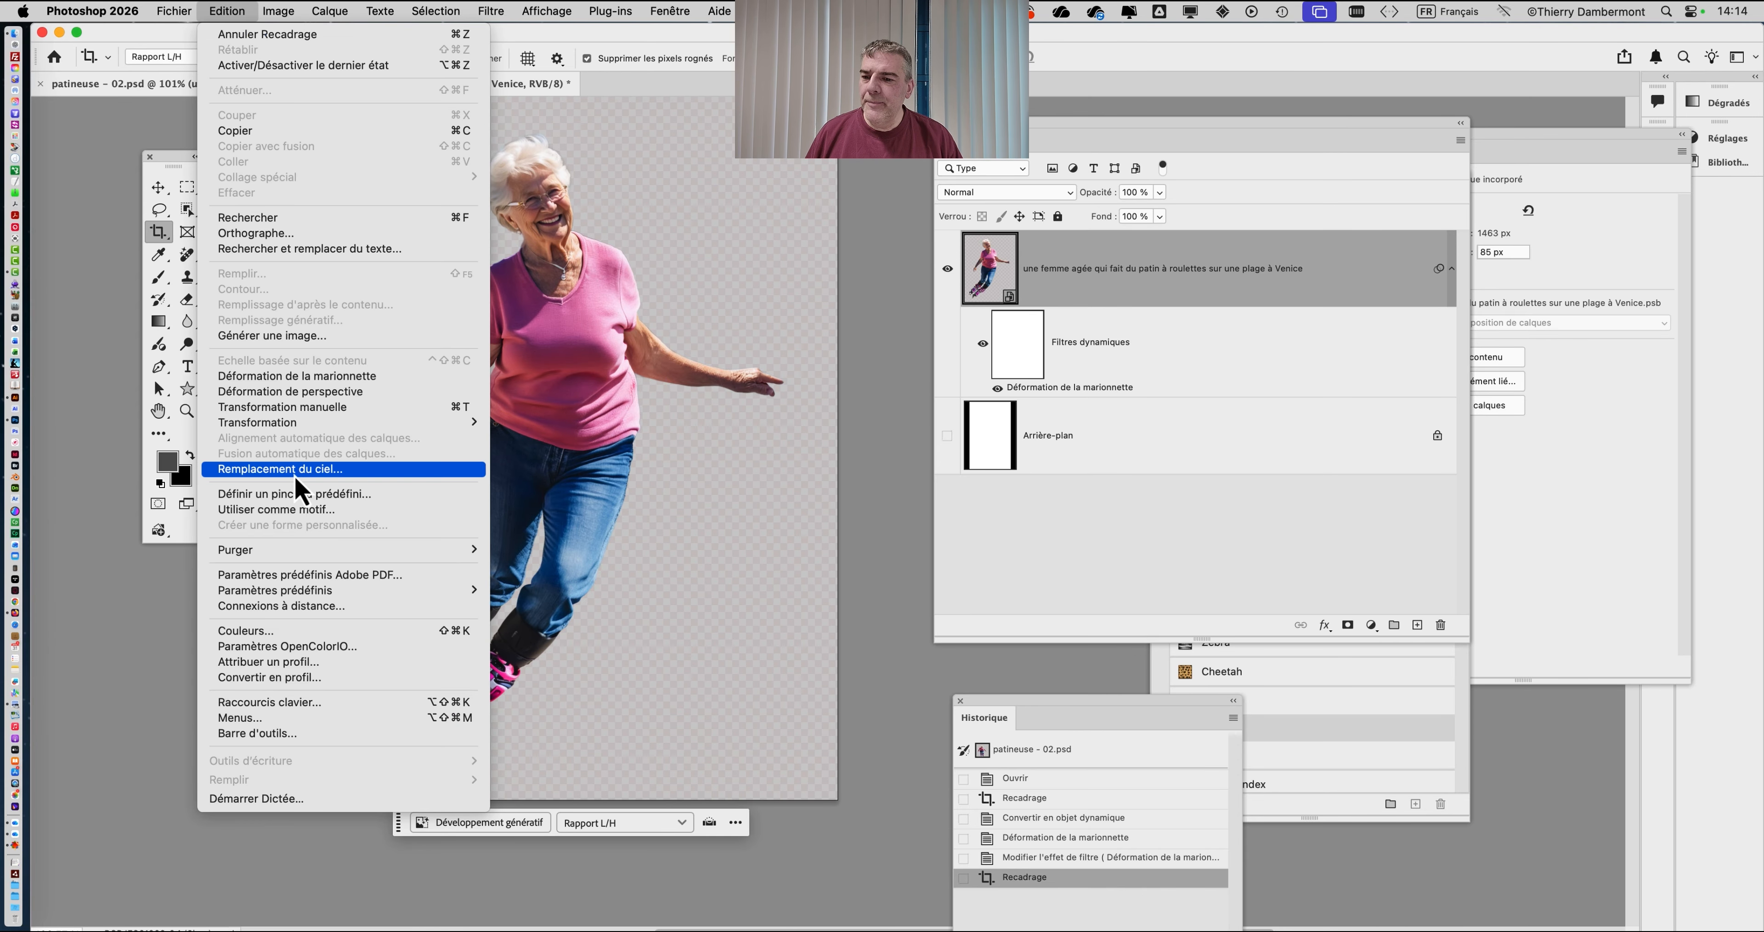
left_click(301, 511)
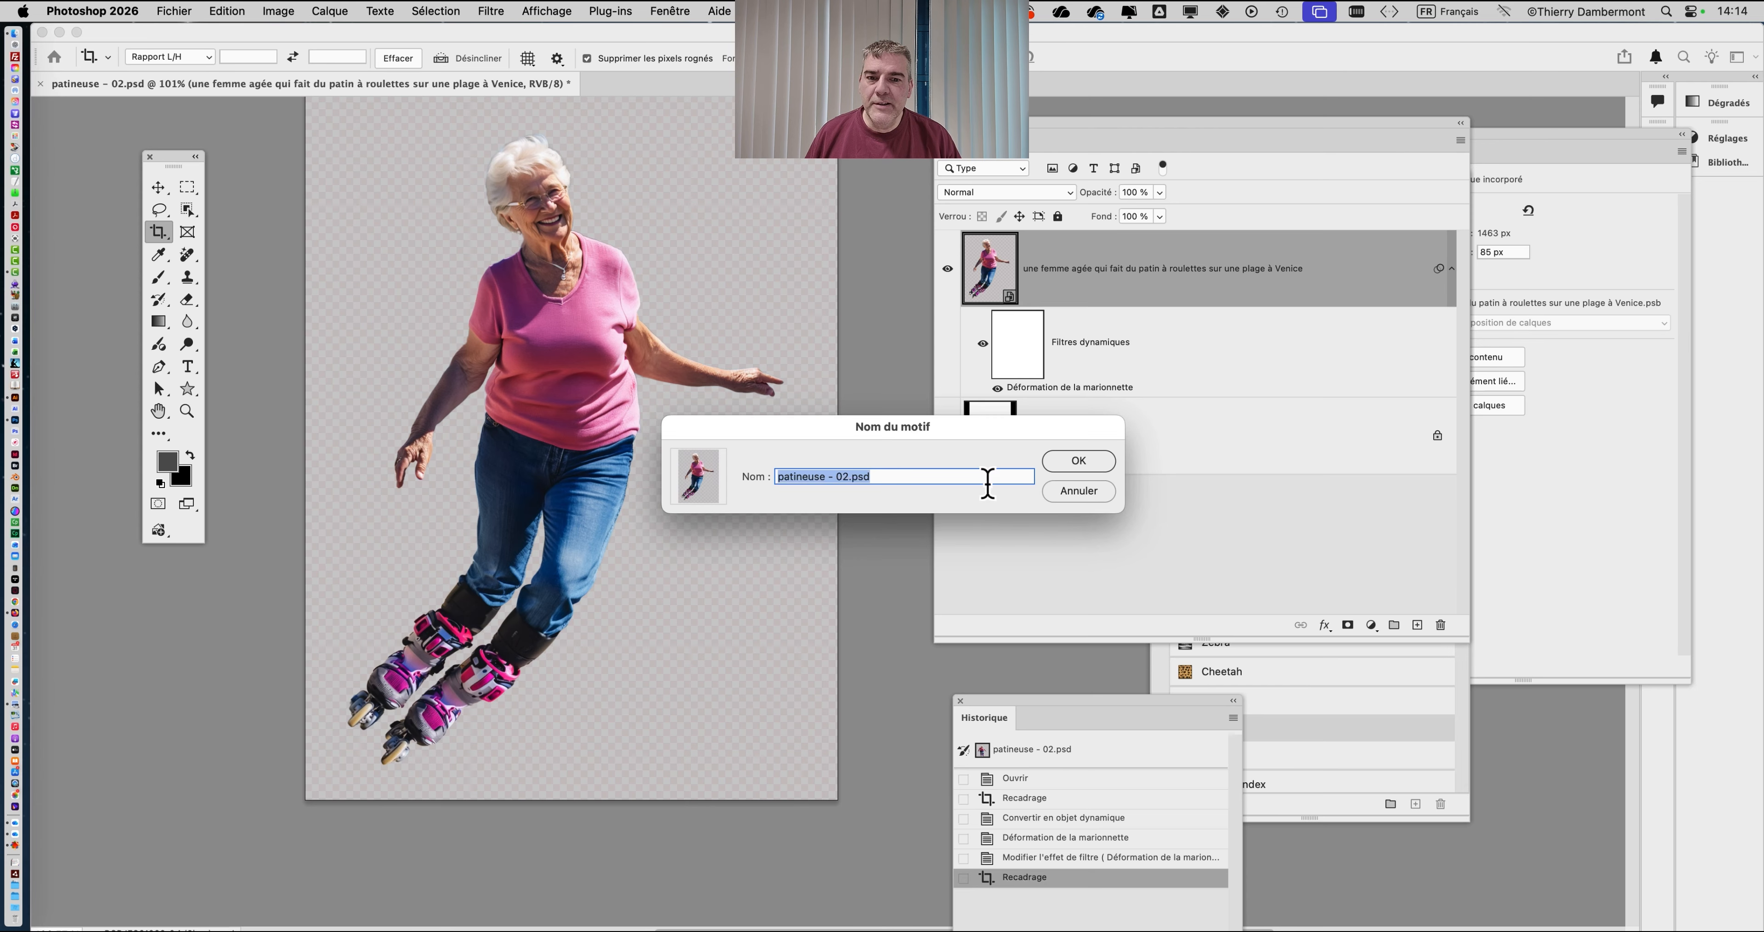
left_click(1073, 463)
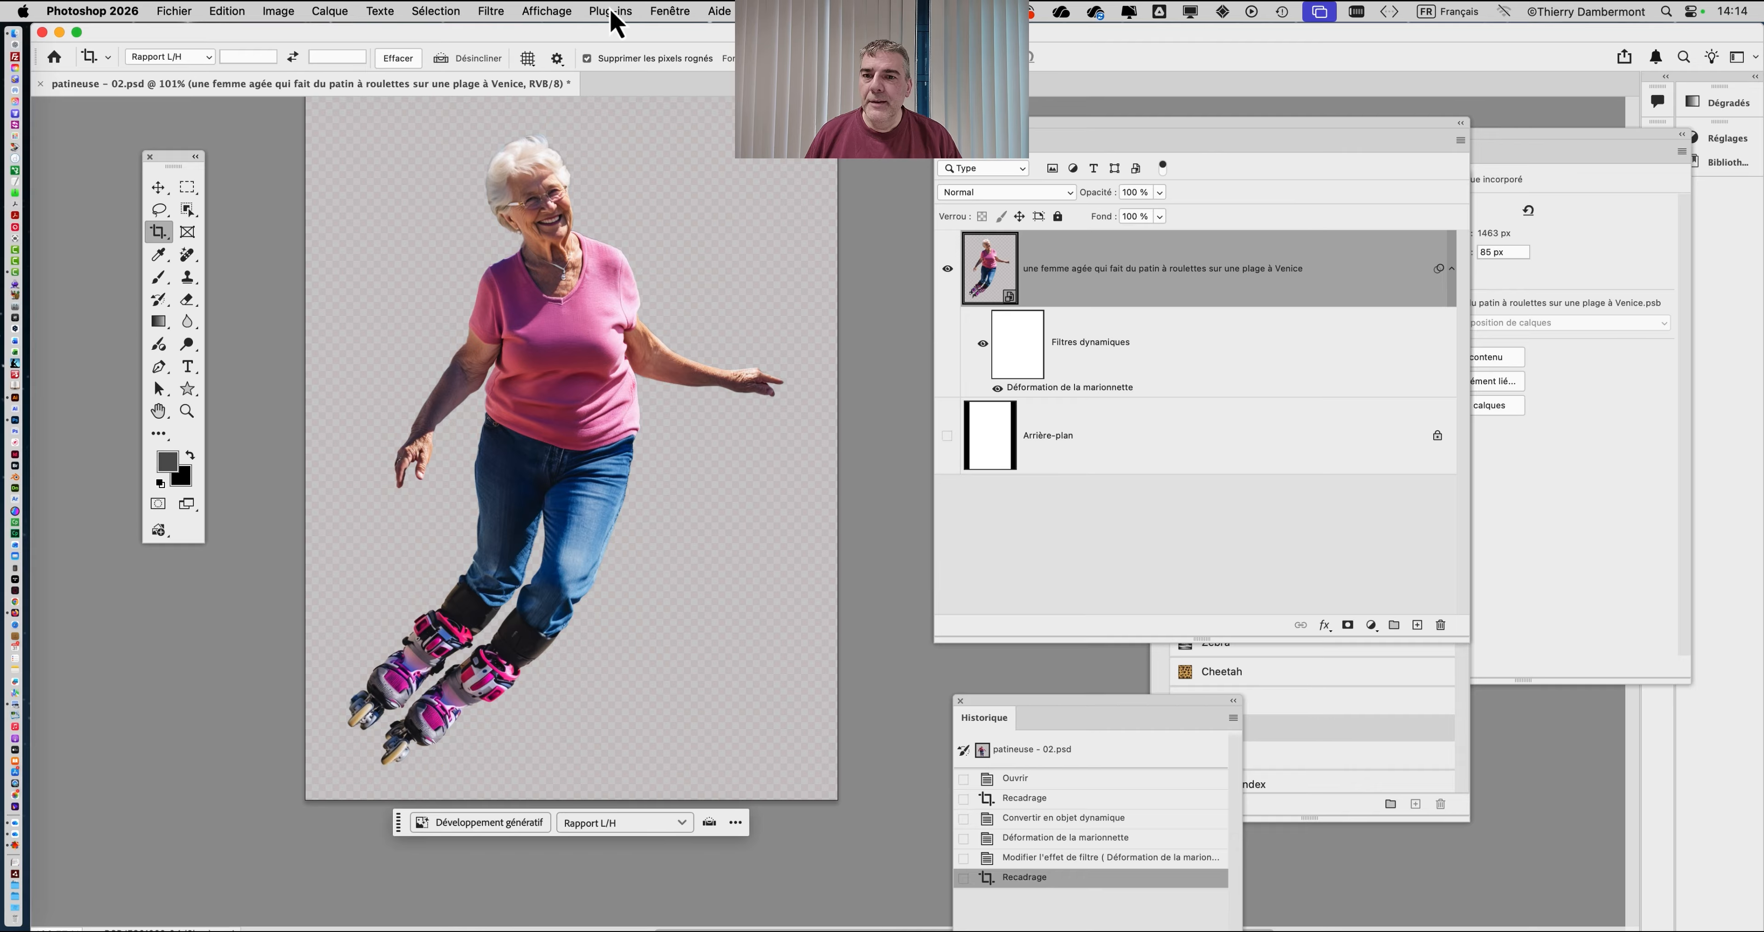
Switch to the Finder and open motif par script de remplissage - 01.psd and 4000 sur 400 rempli - 02.psd in Photoshop 2026.
key("super+Tab")
key("super+Tab")
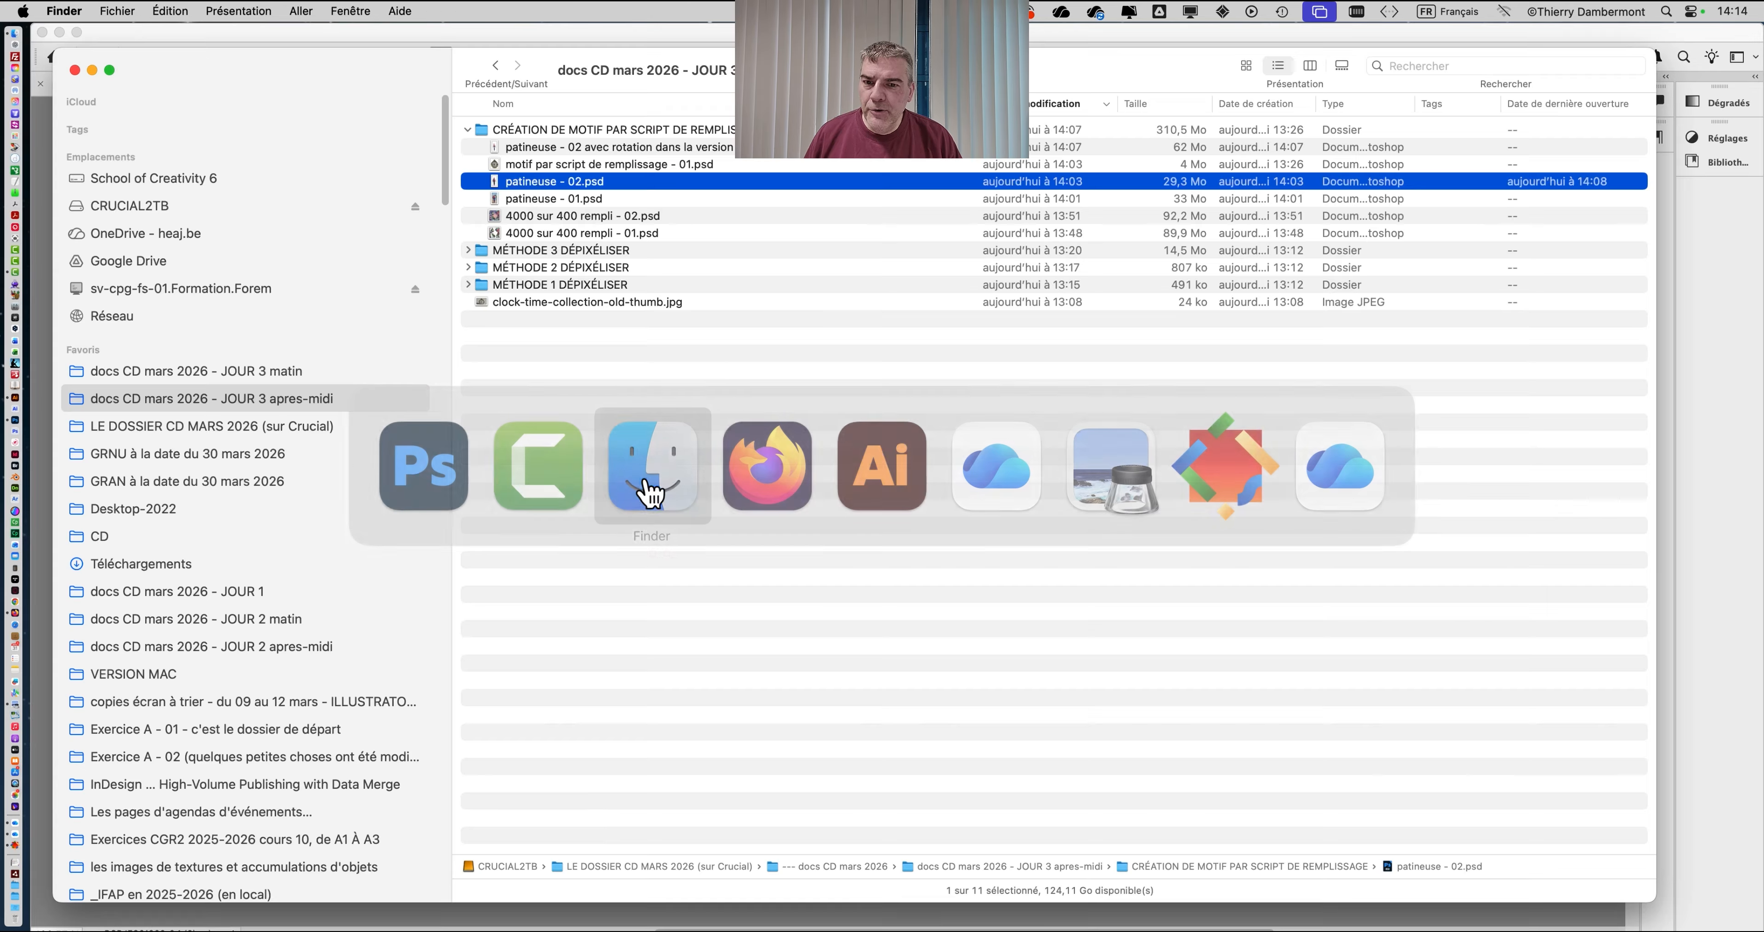
left_click(541, 168)
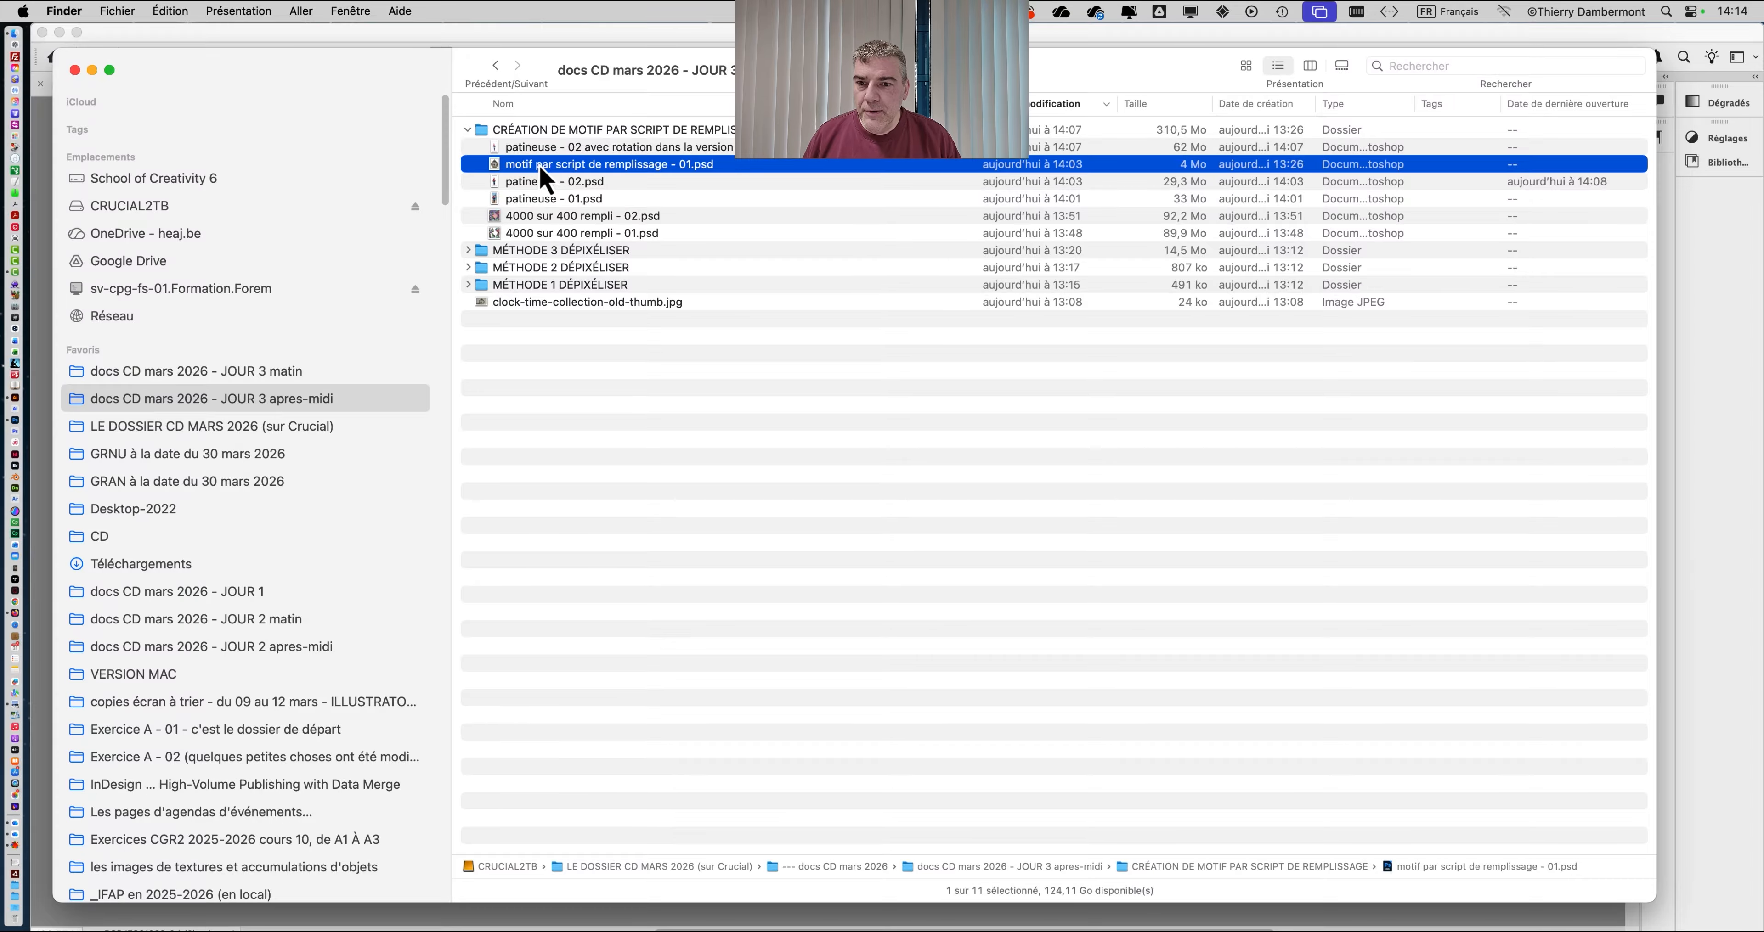
left_click_drag(541, 169, 22, 438)
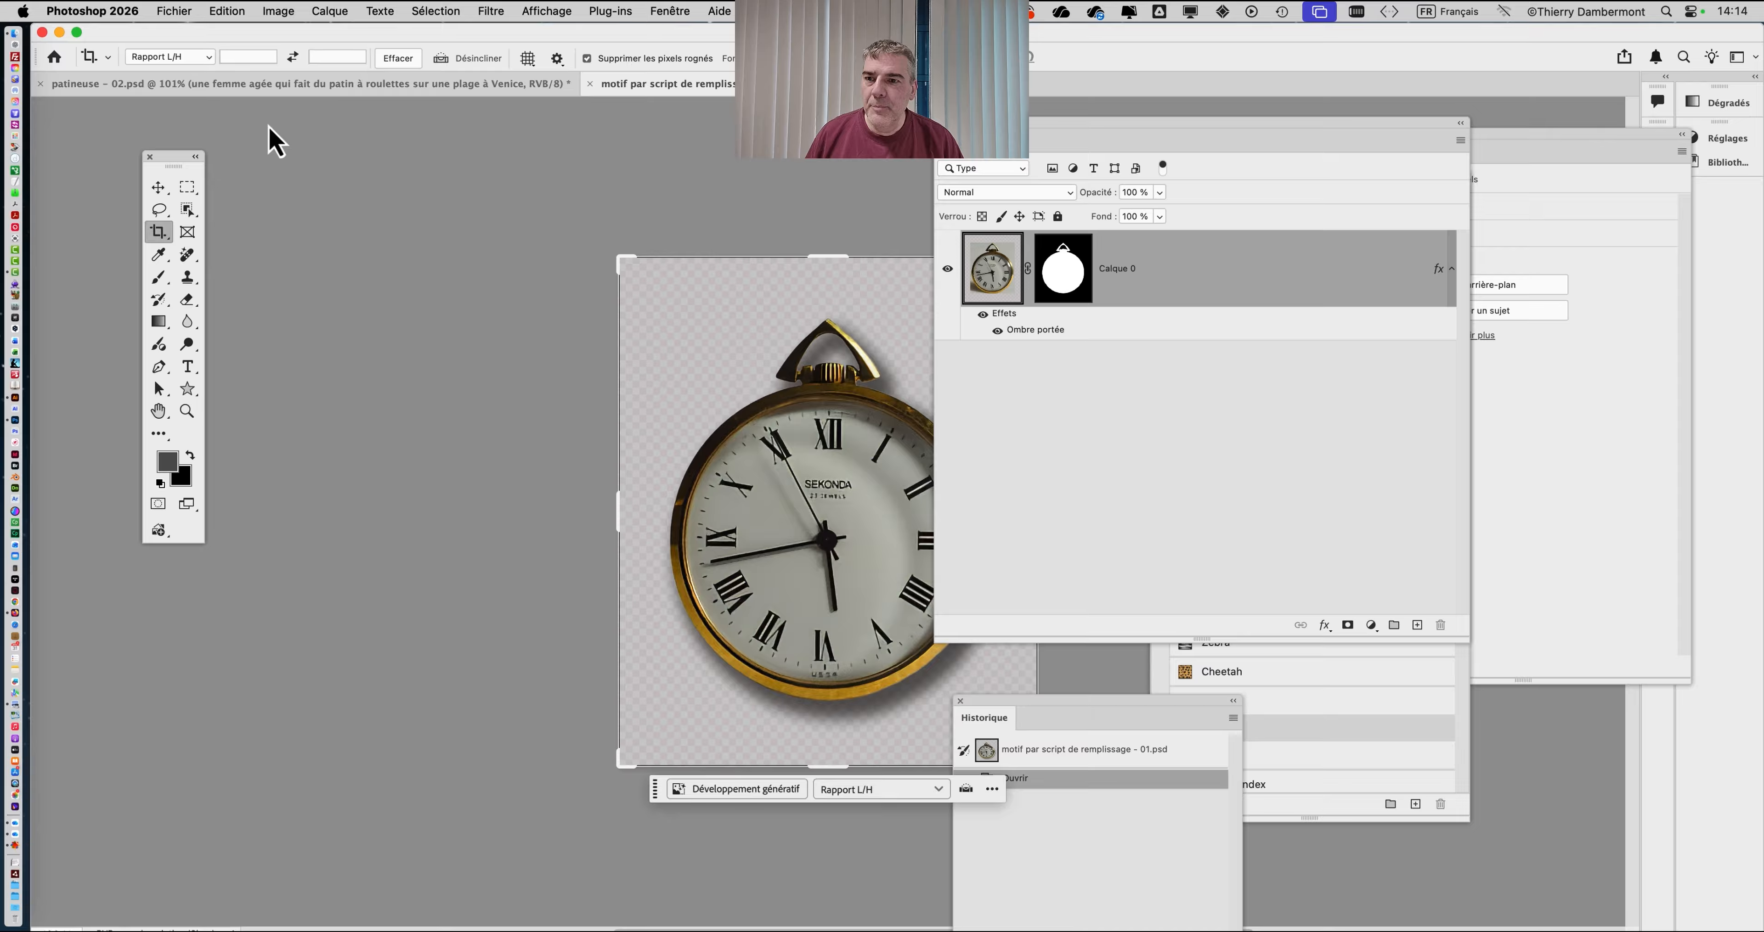
key("super+Tab")
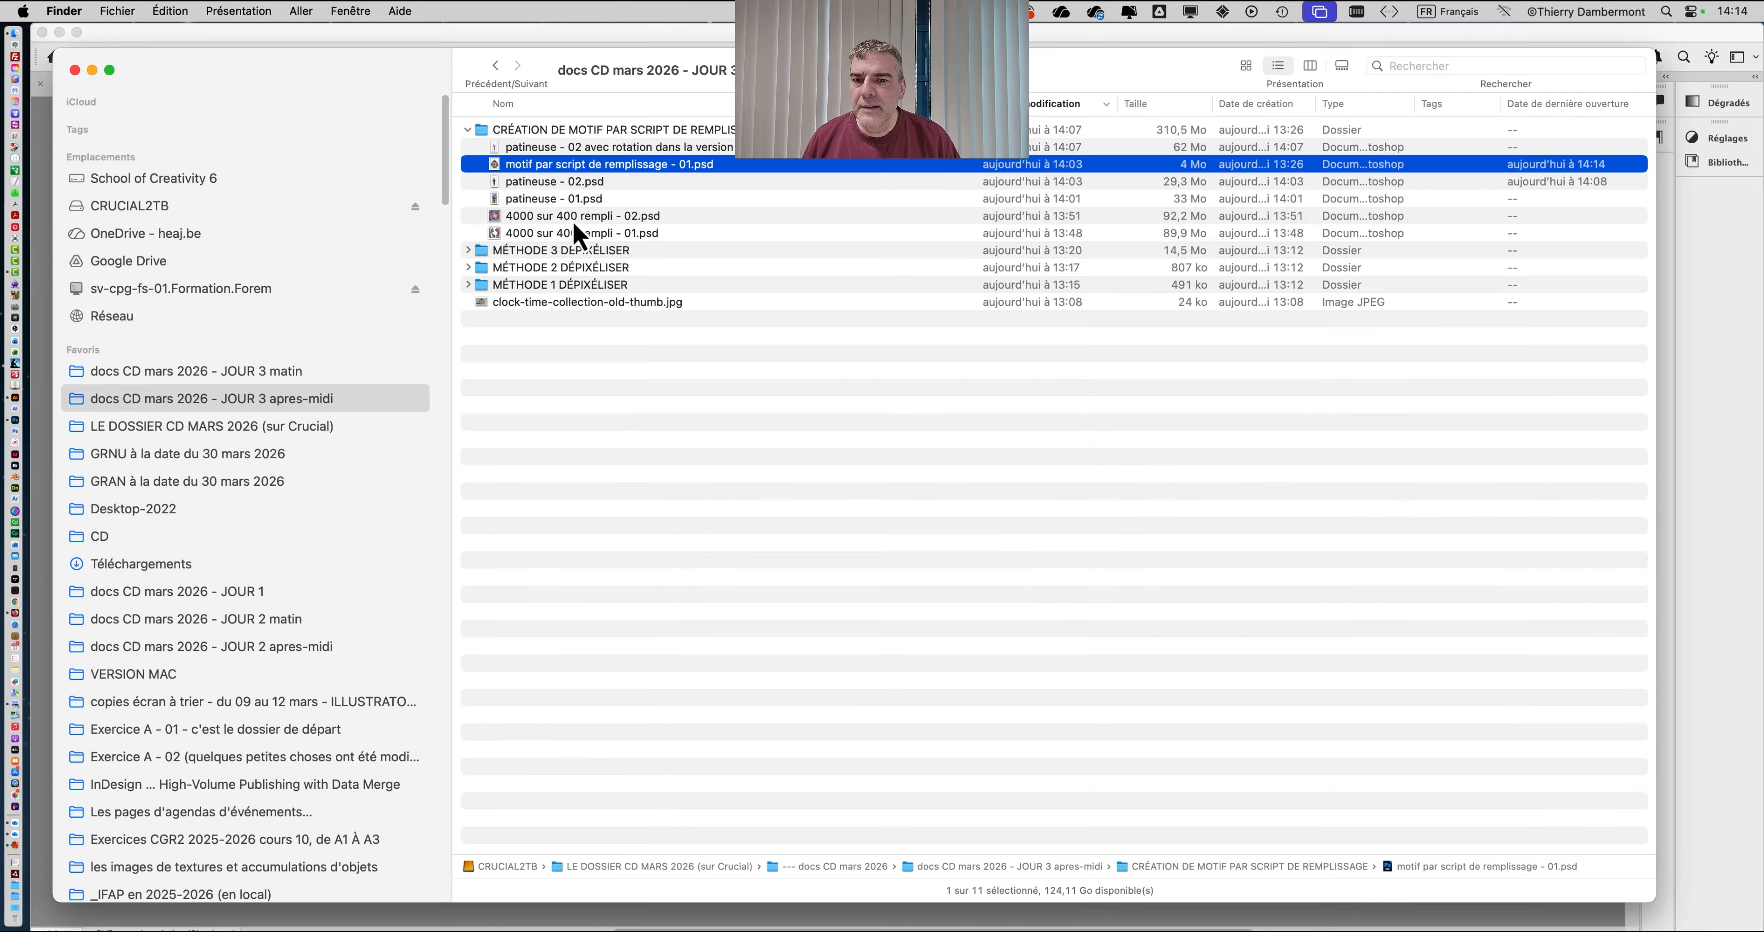
left_click(581, 218)
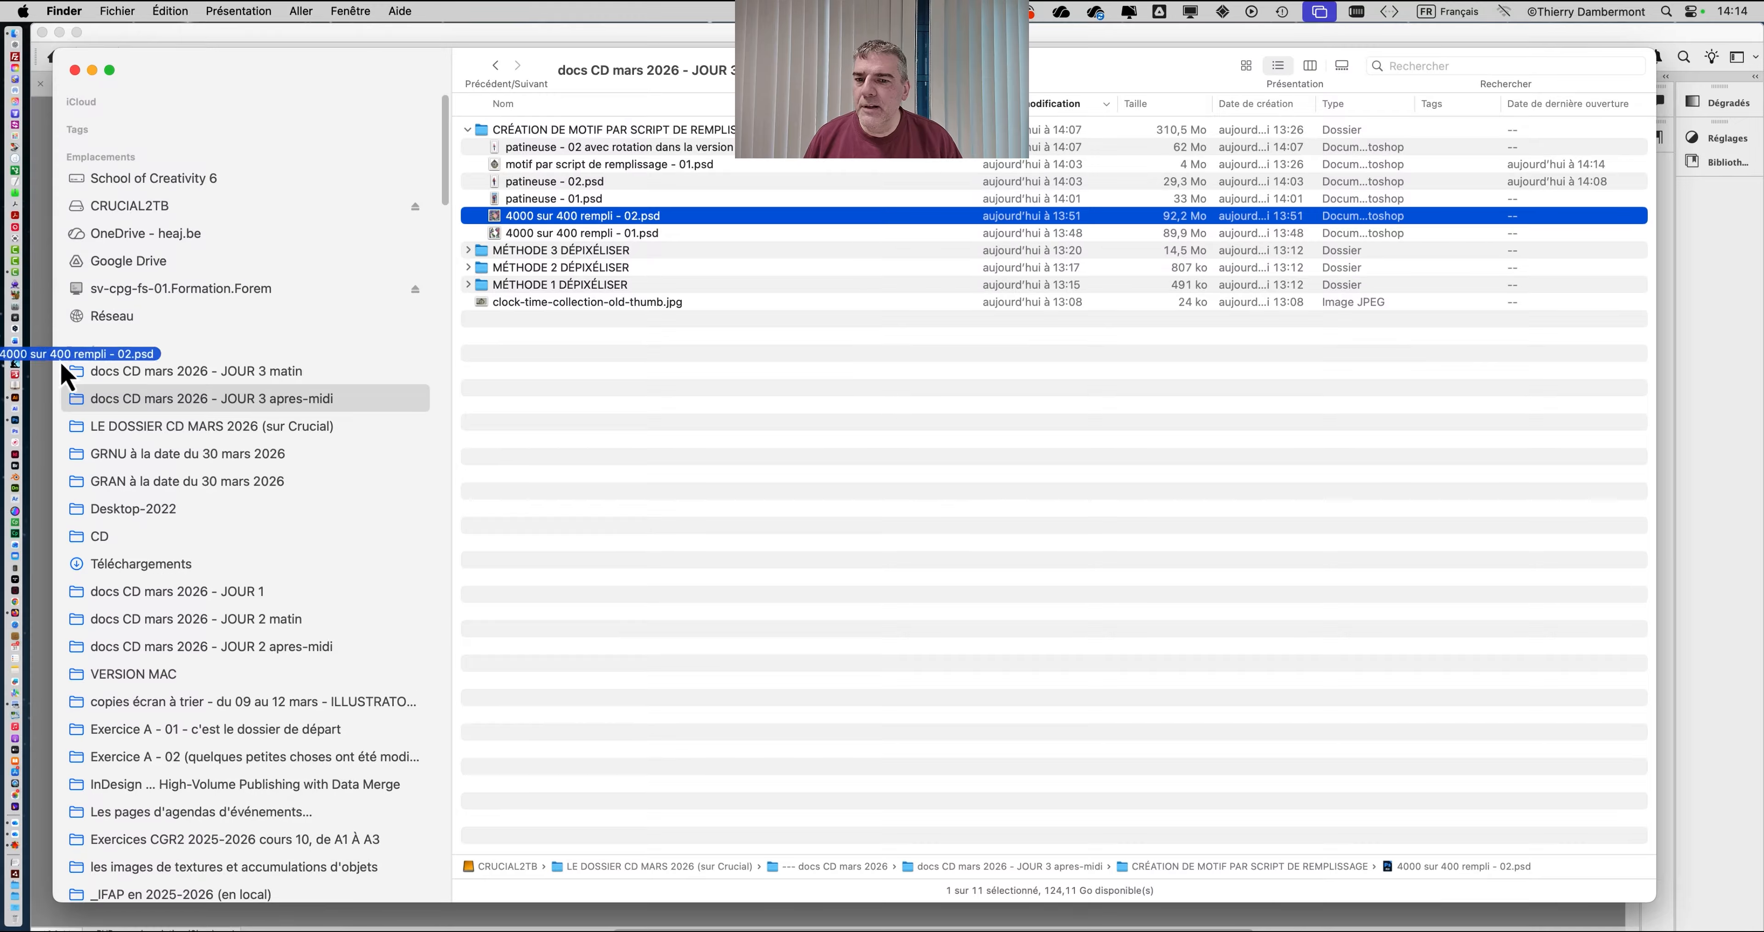
left_click_drag(67, 377, 29, 440)
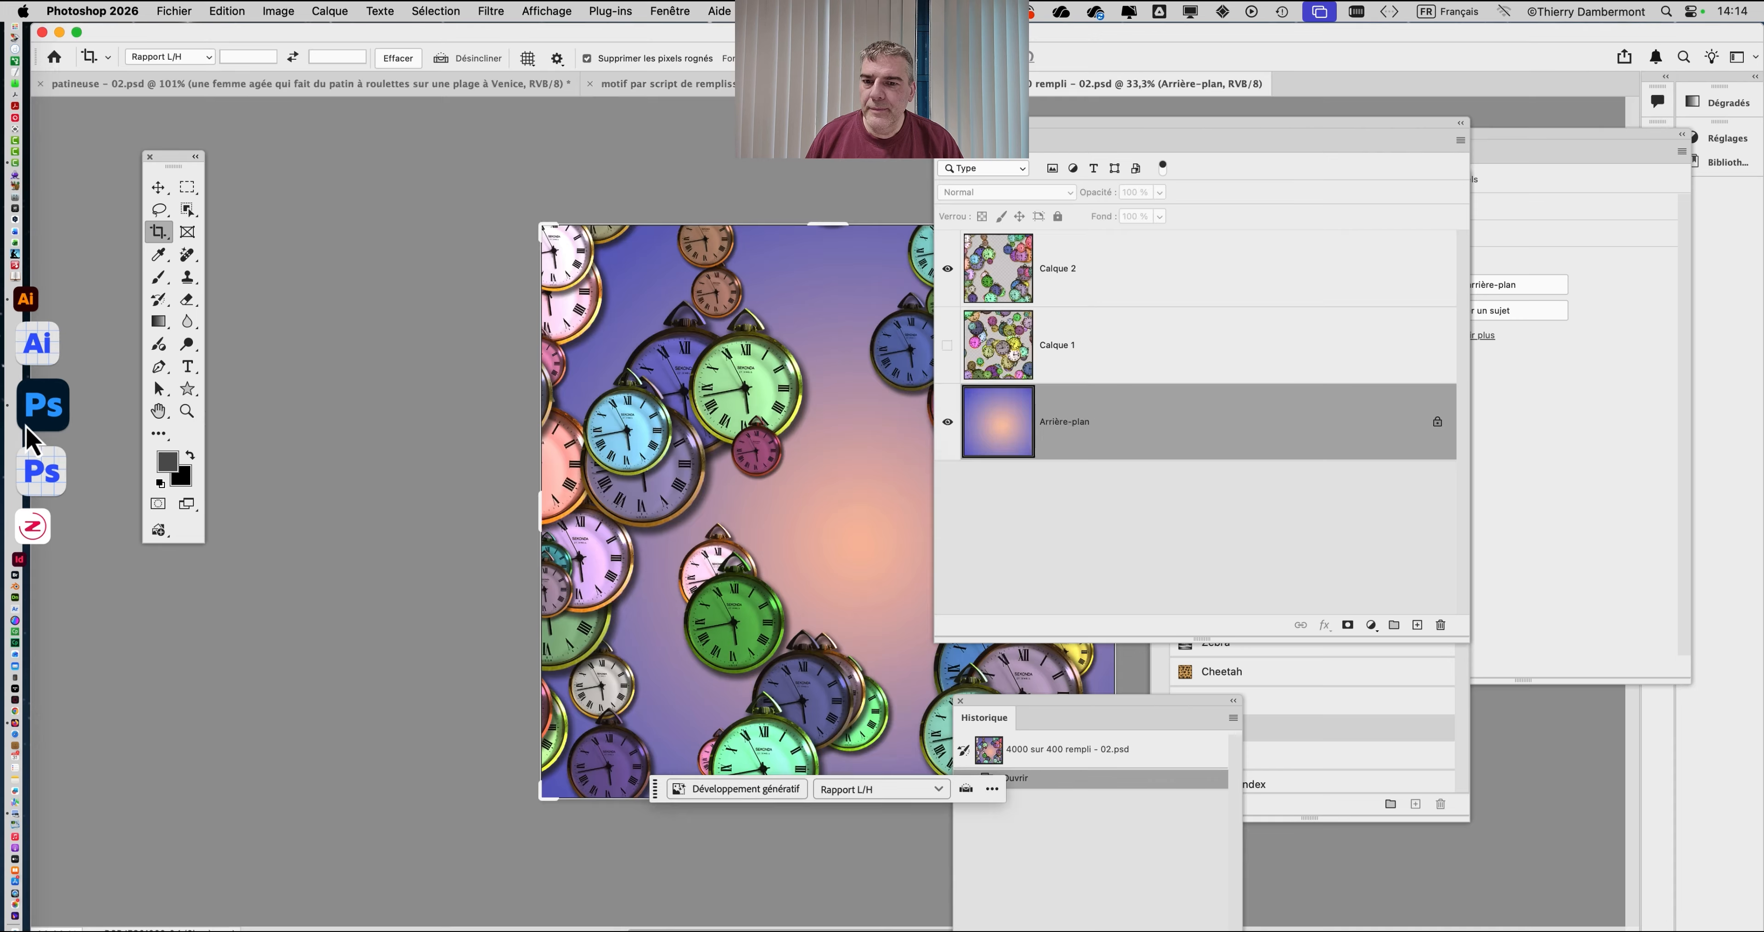
left_click_drag(571, 374, 367, 311)
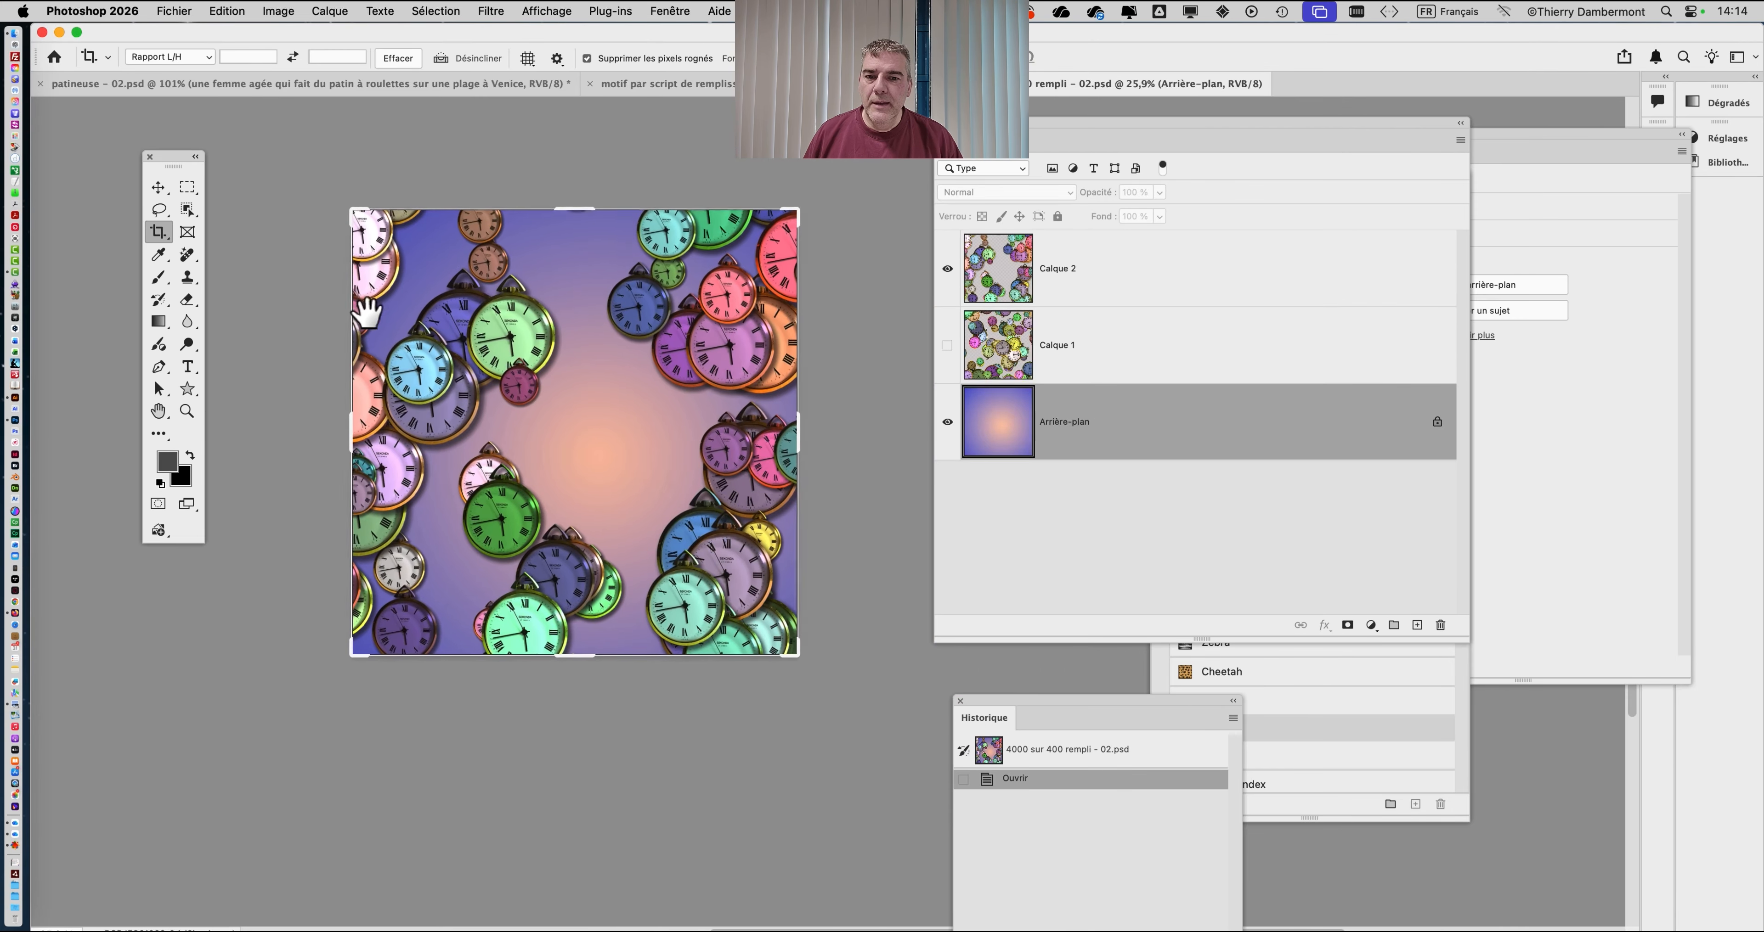
Start a pattern fill with the skater as custom pattern and the Remplissage aléatoire script in Normal mode at 100 % opacity.
left_click(226, 11)
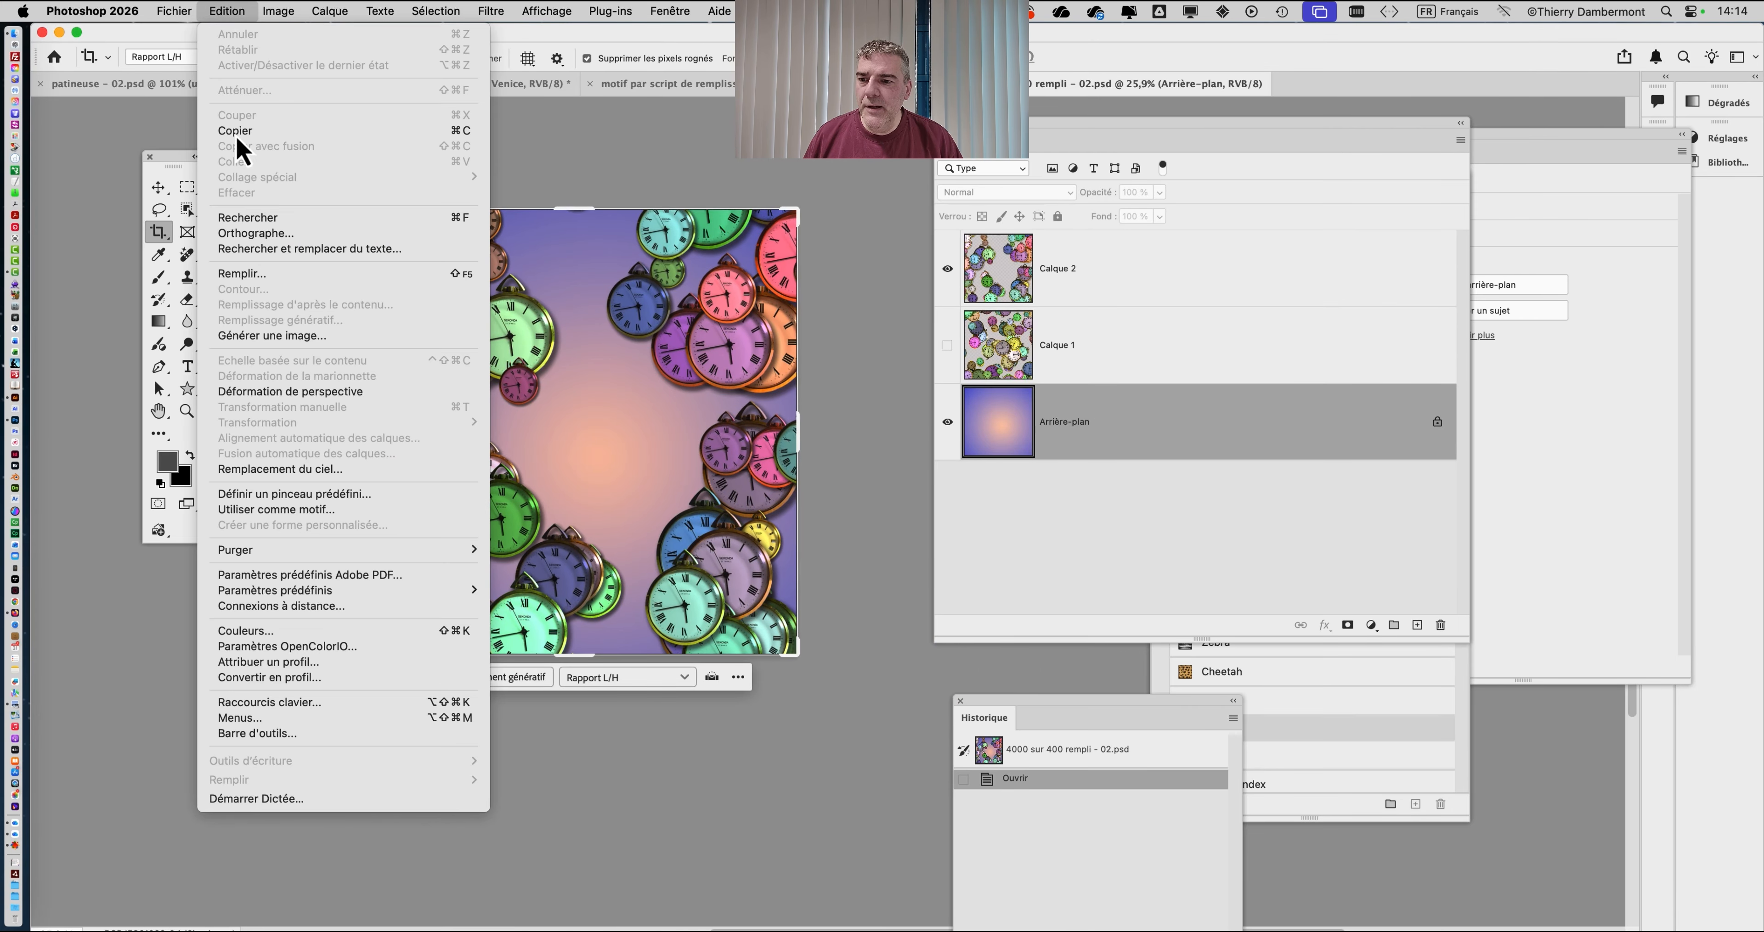
left_click(245, 274)
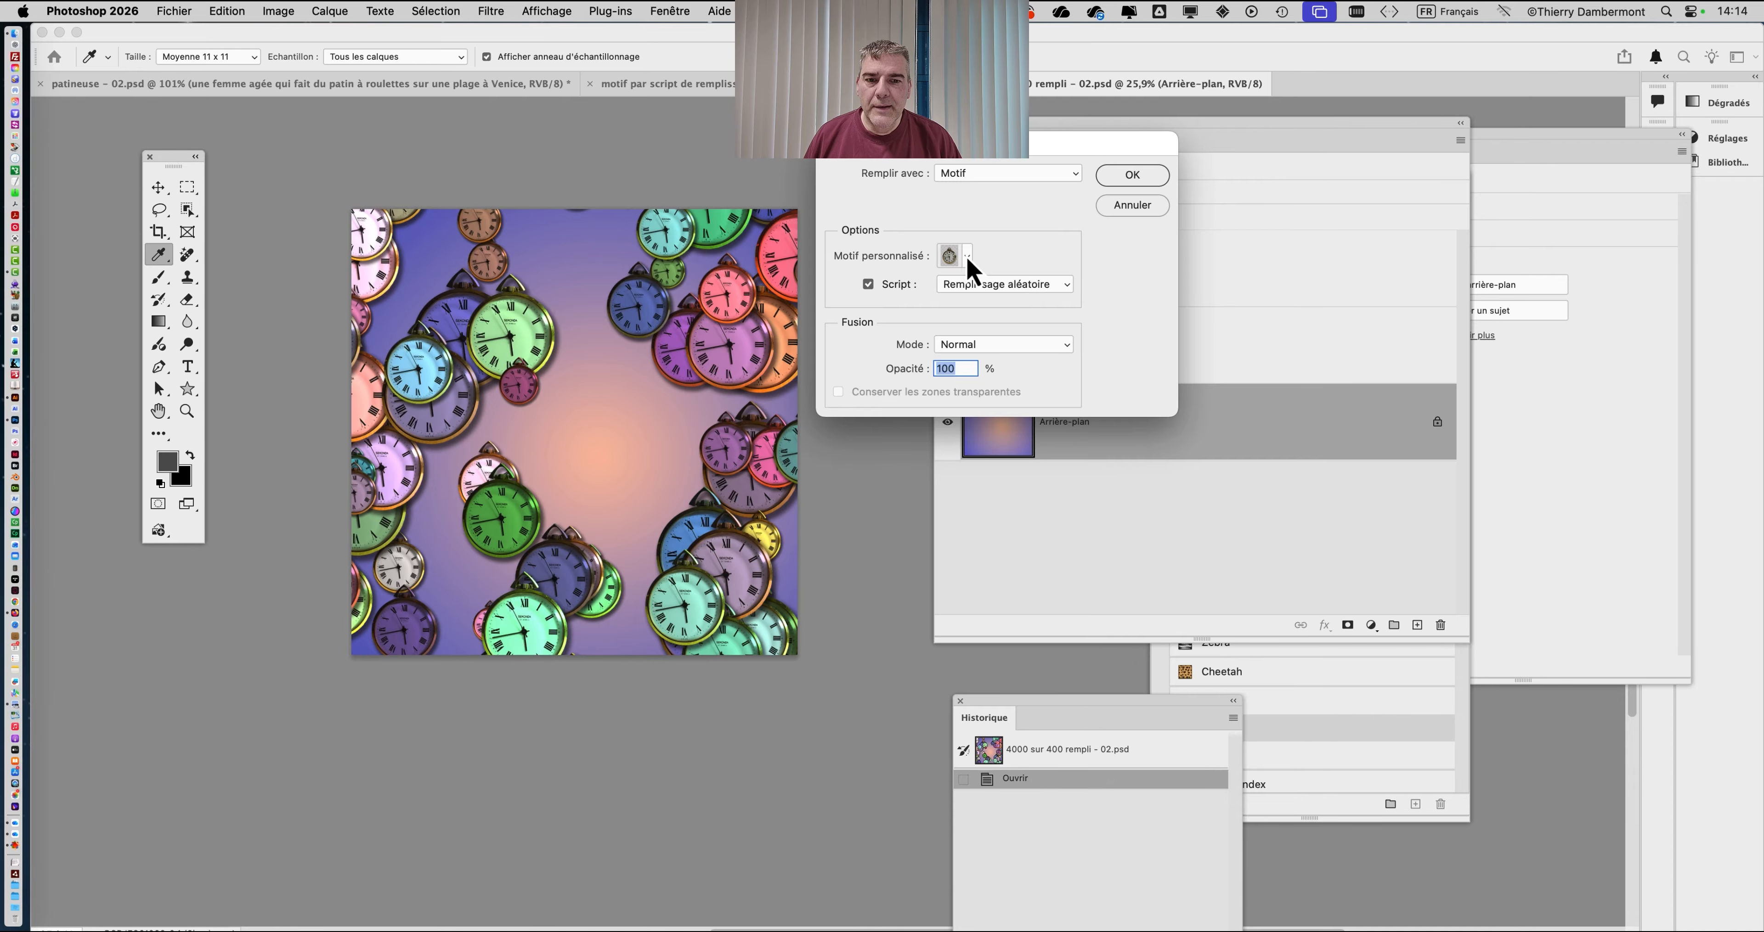
left_click(966, 254)
left_click(920, 716)
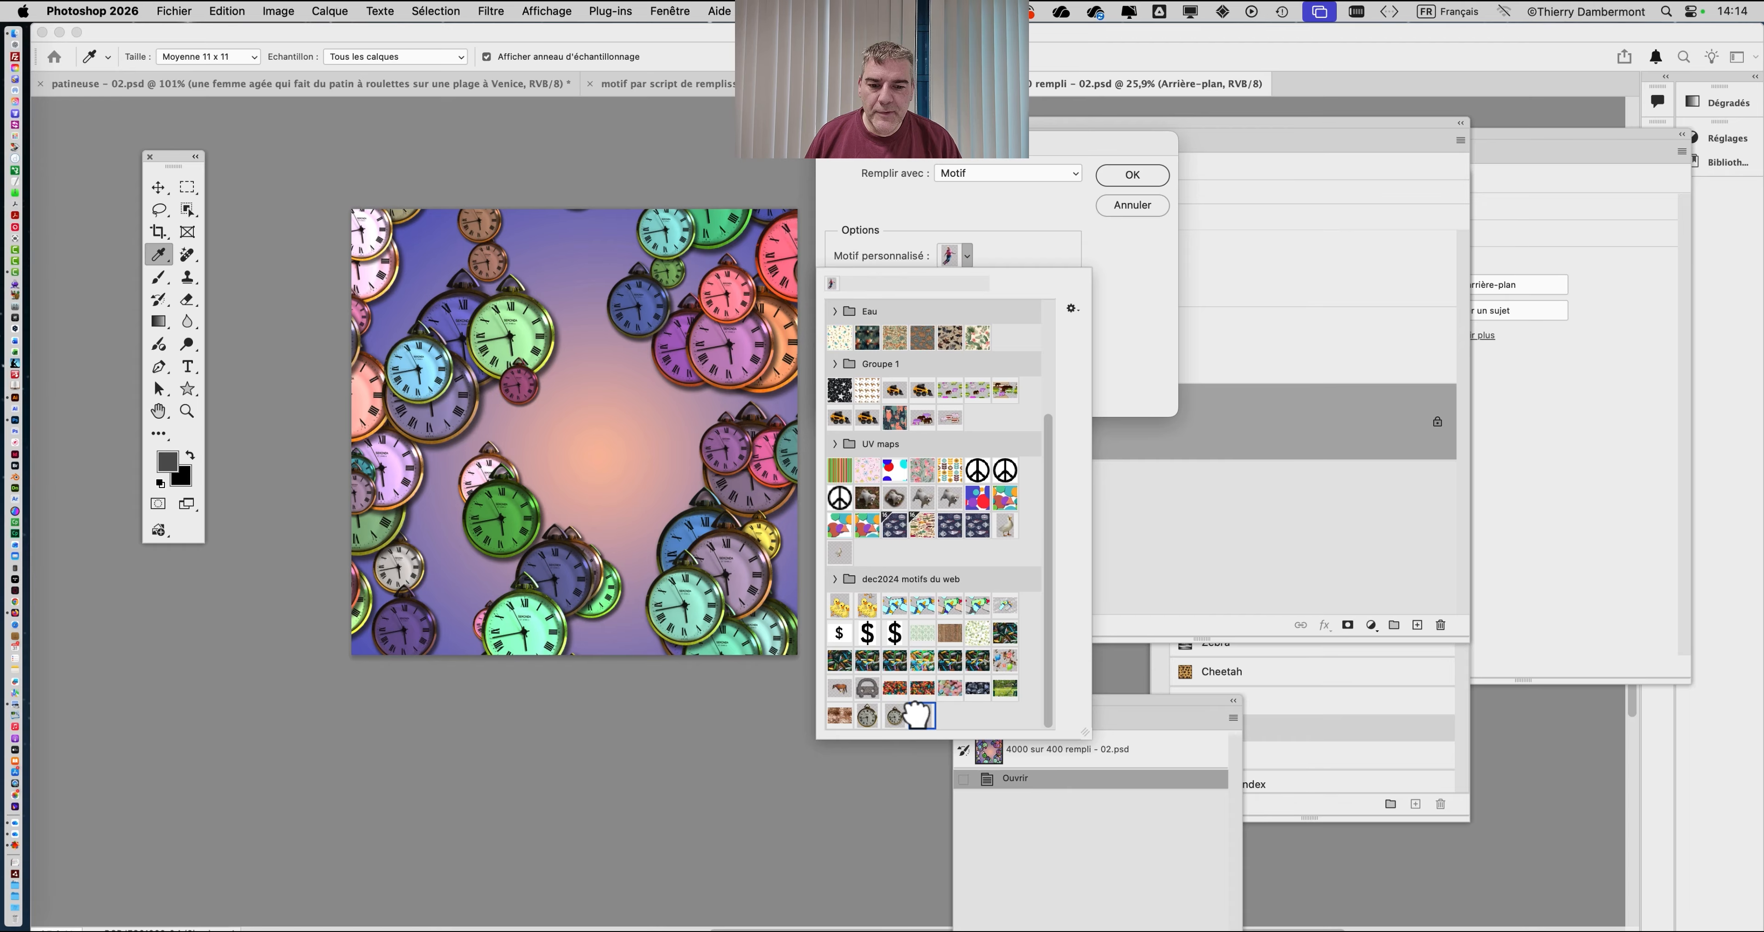
left_click(1116, 322)
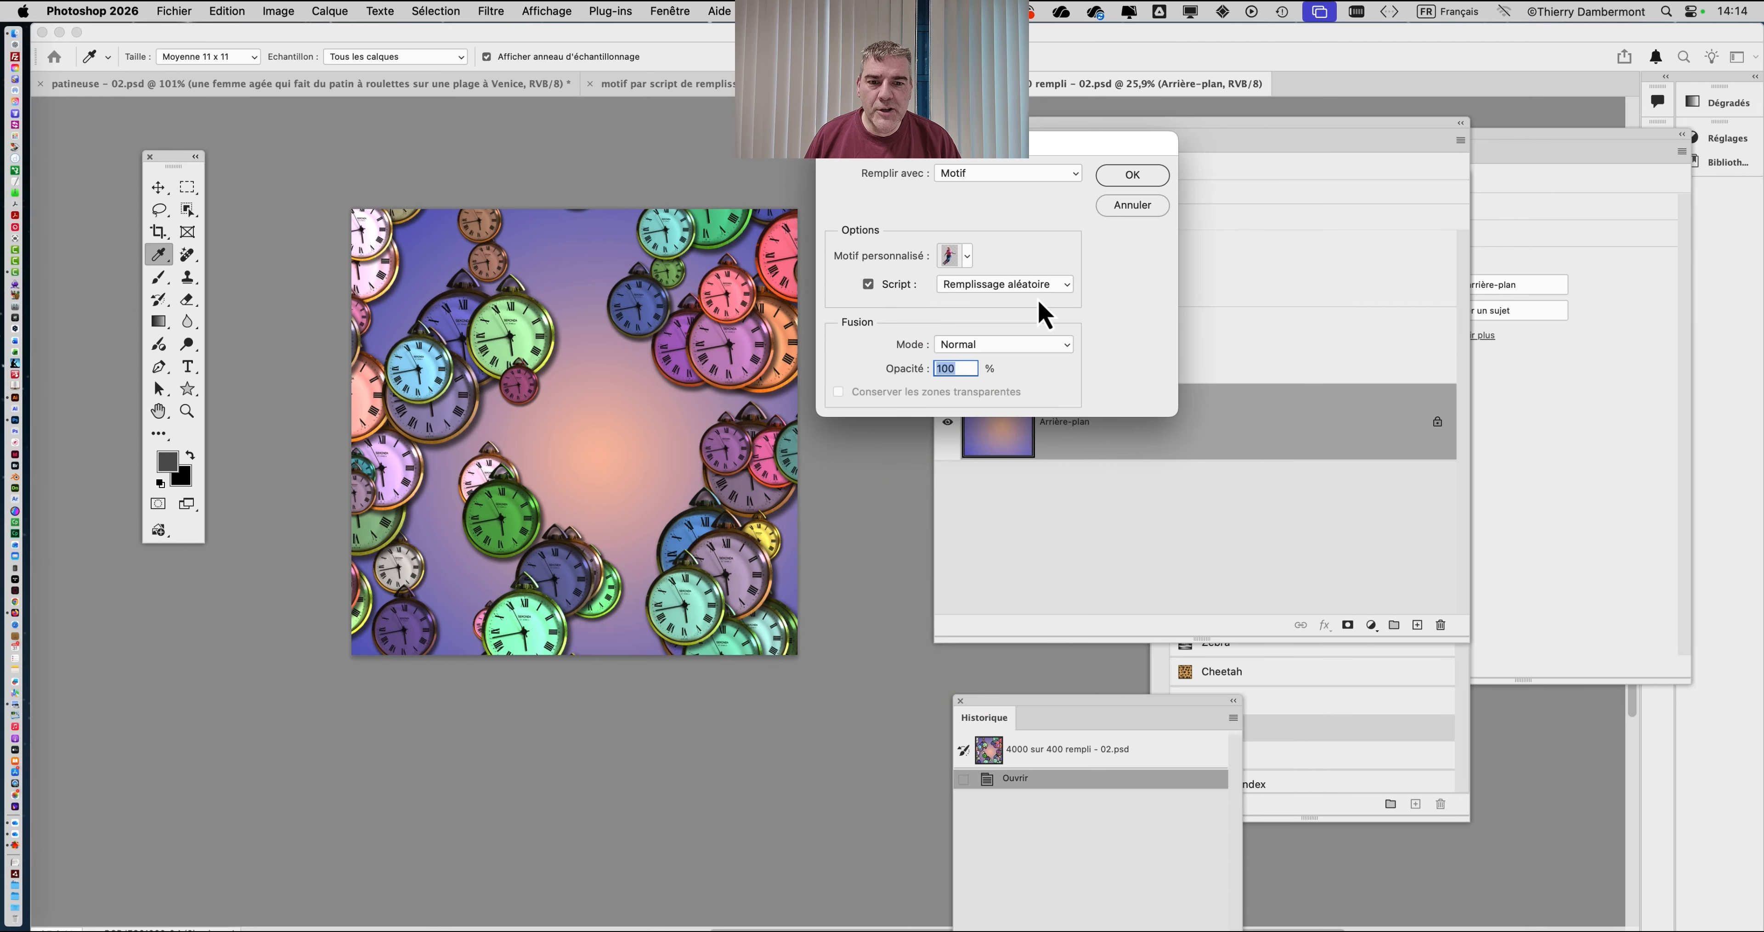
left_click(1123, 186)
left_click_drag(921, 264, 1232, 174)
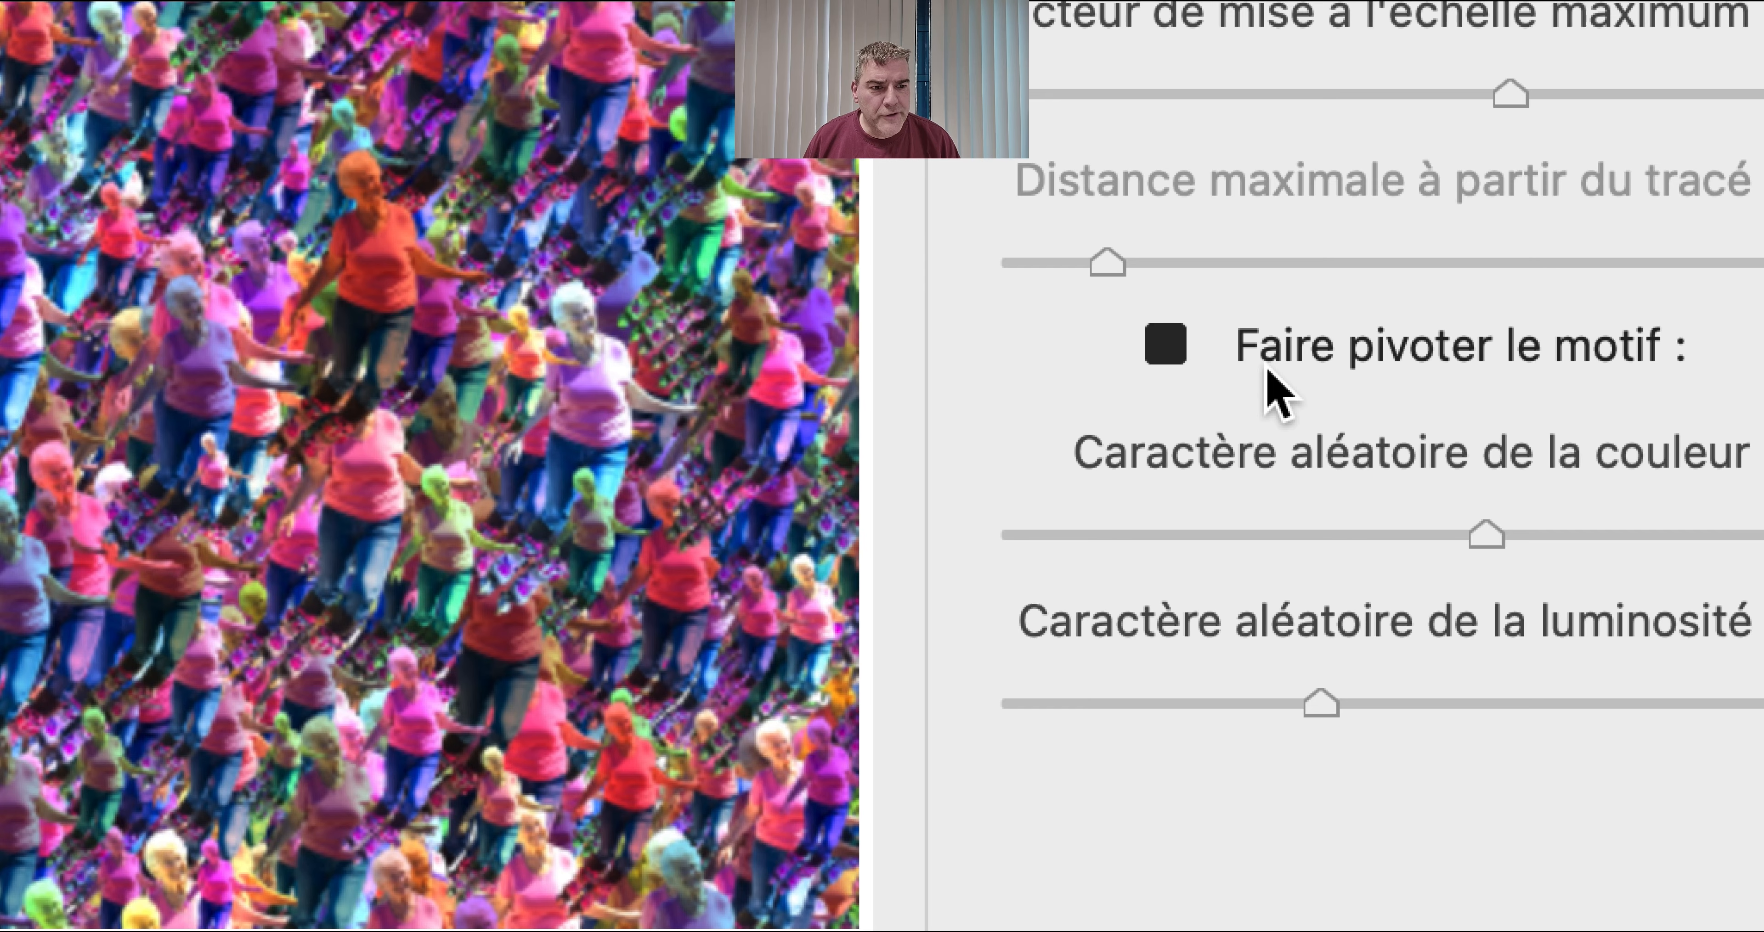
left_click(1267, 371)
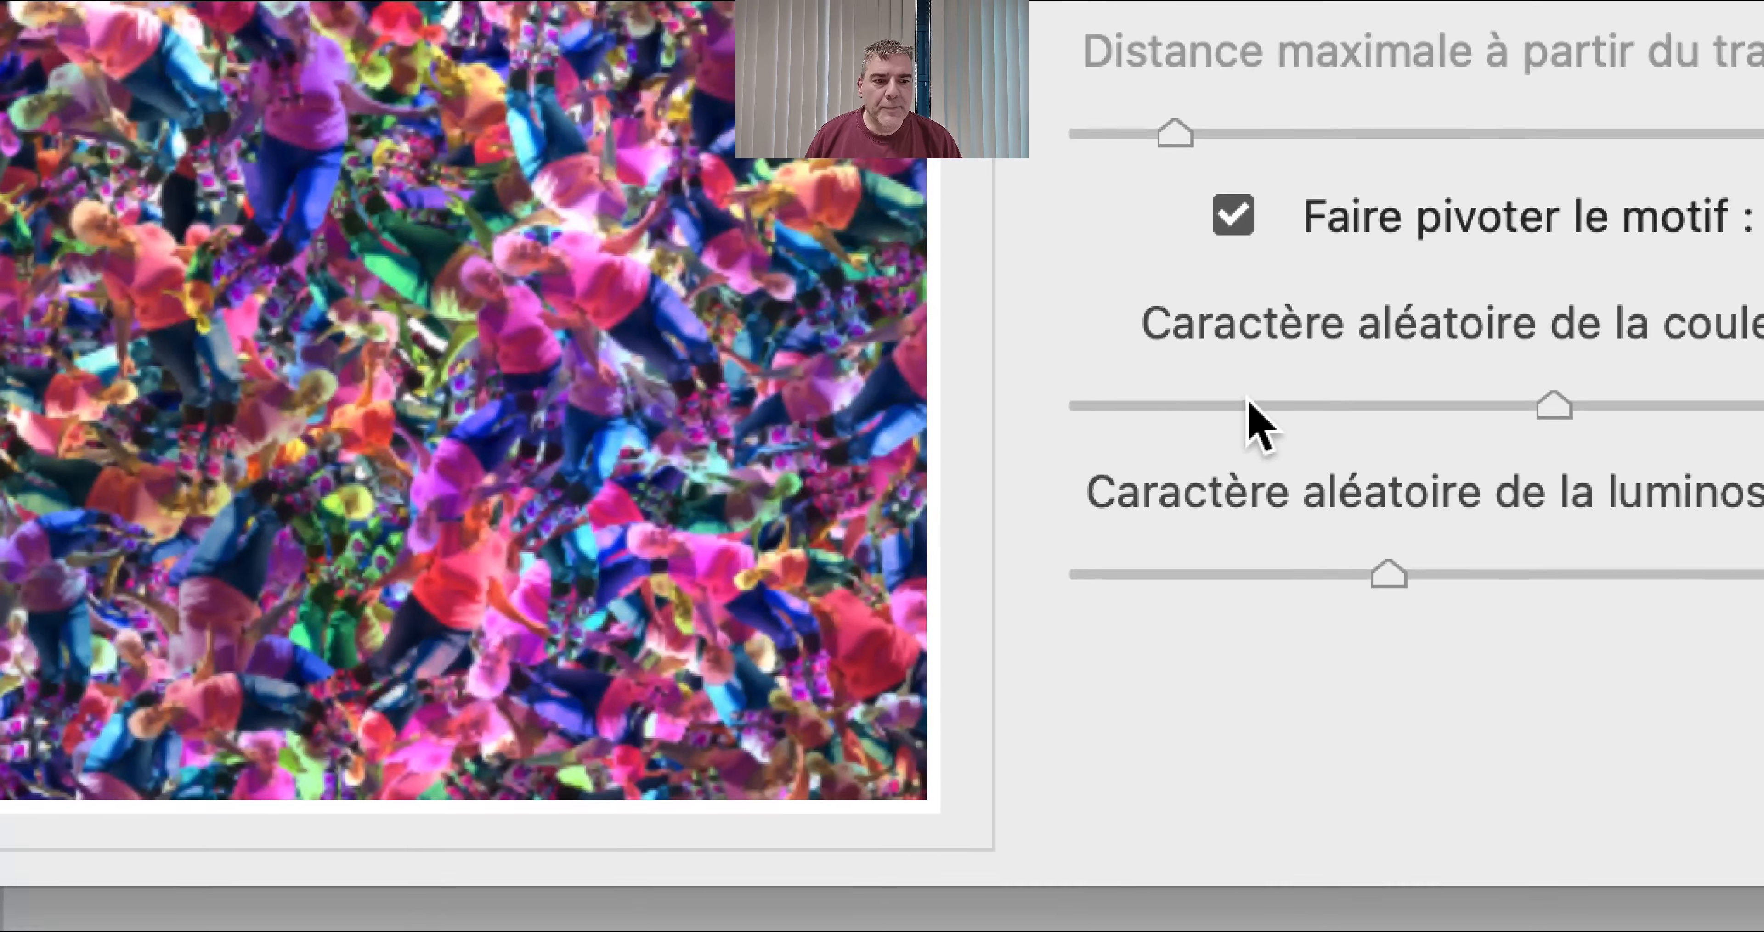
left_click_drag(1279, 837, 998, 848)
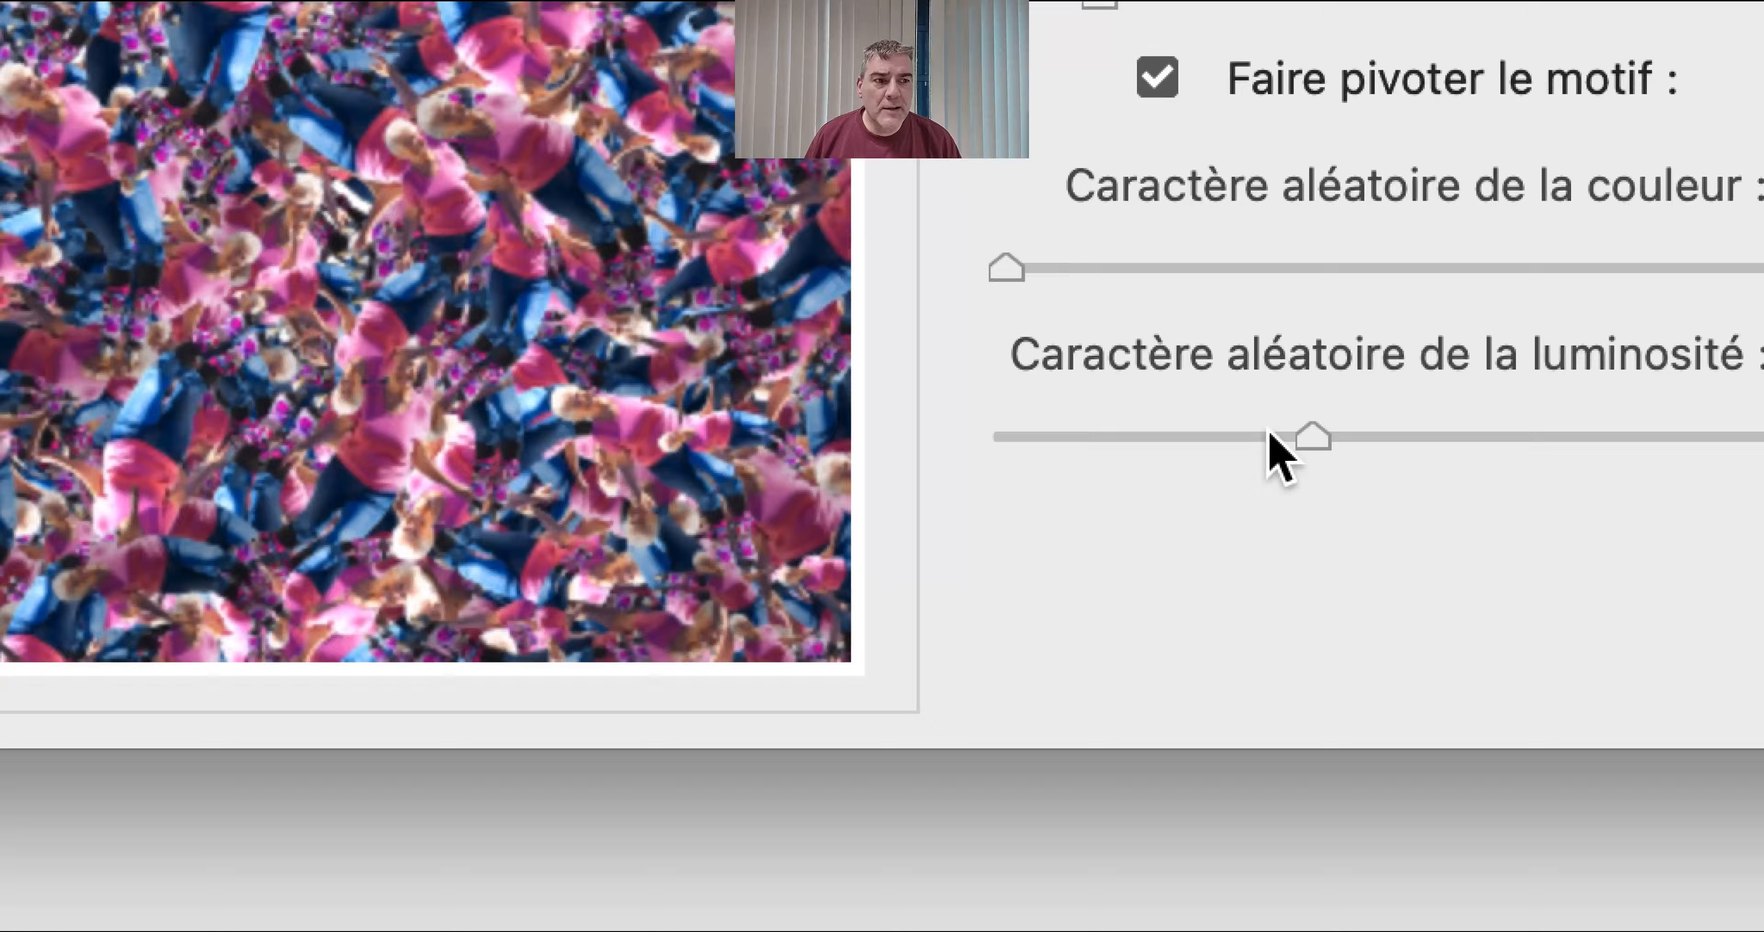
left_click_drag(1610, 569, 1307, 575)
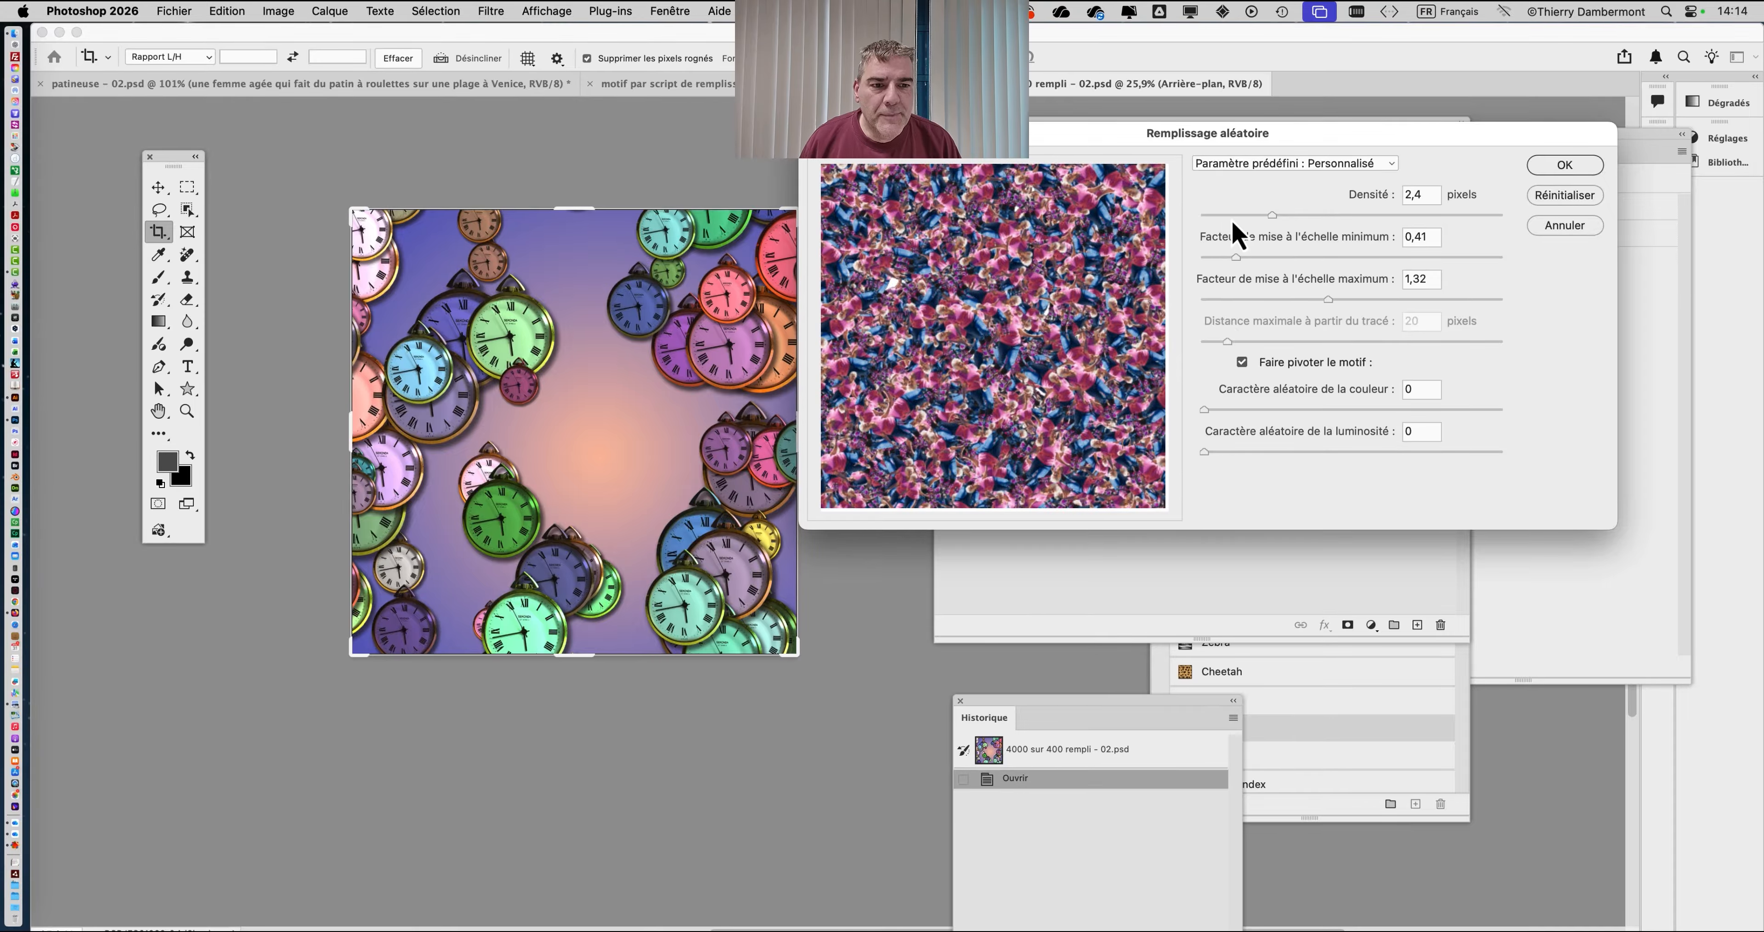
left_click_drag(1232, 221, 1211, 223)
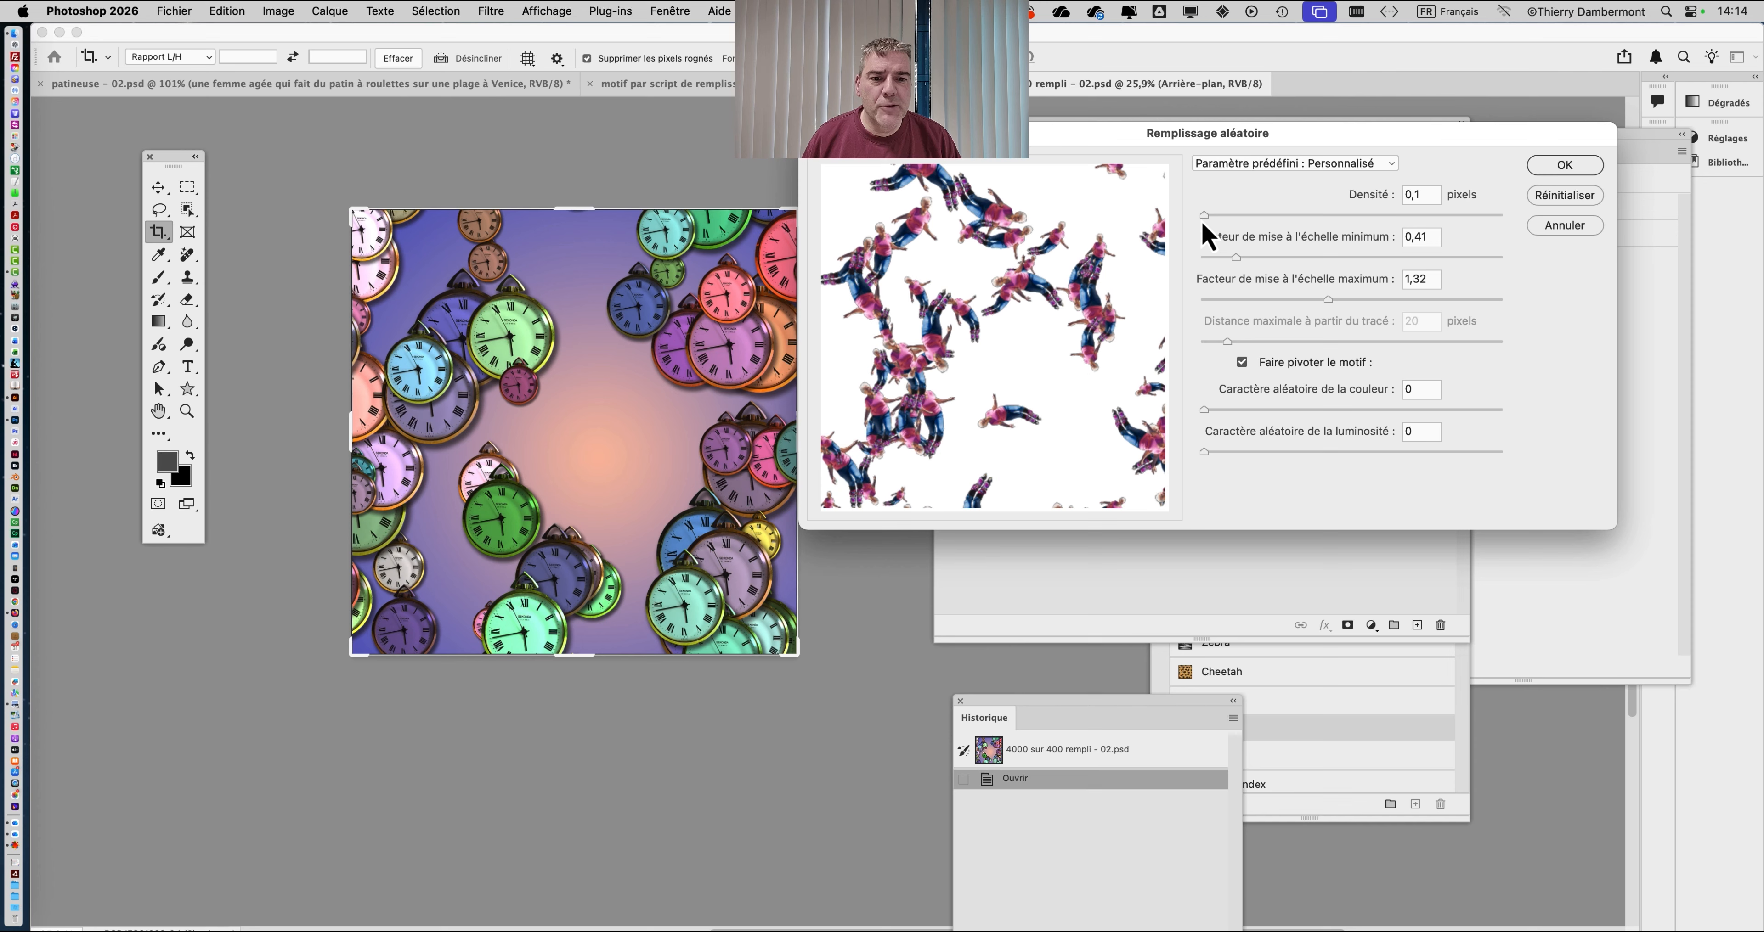
left_click_drag(1207, 223, 1217, 226)
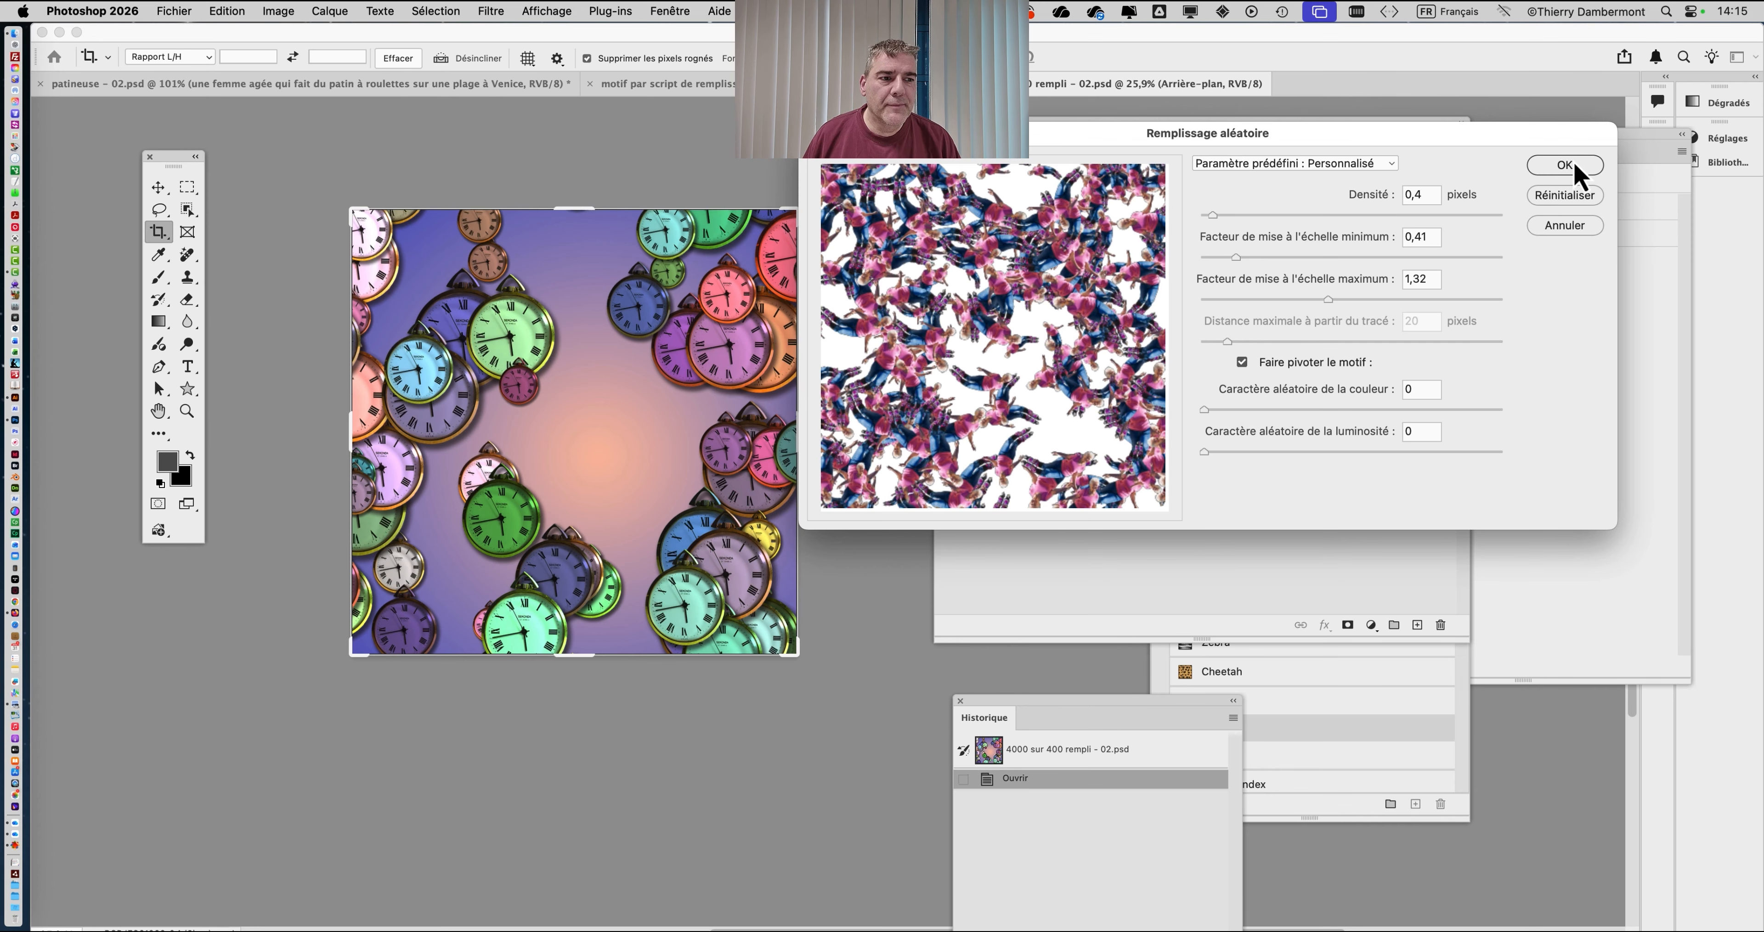
left_click(1575, 232)
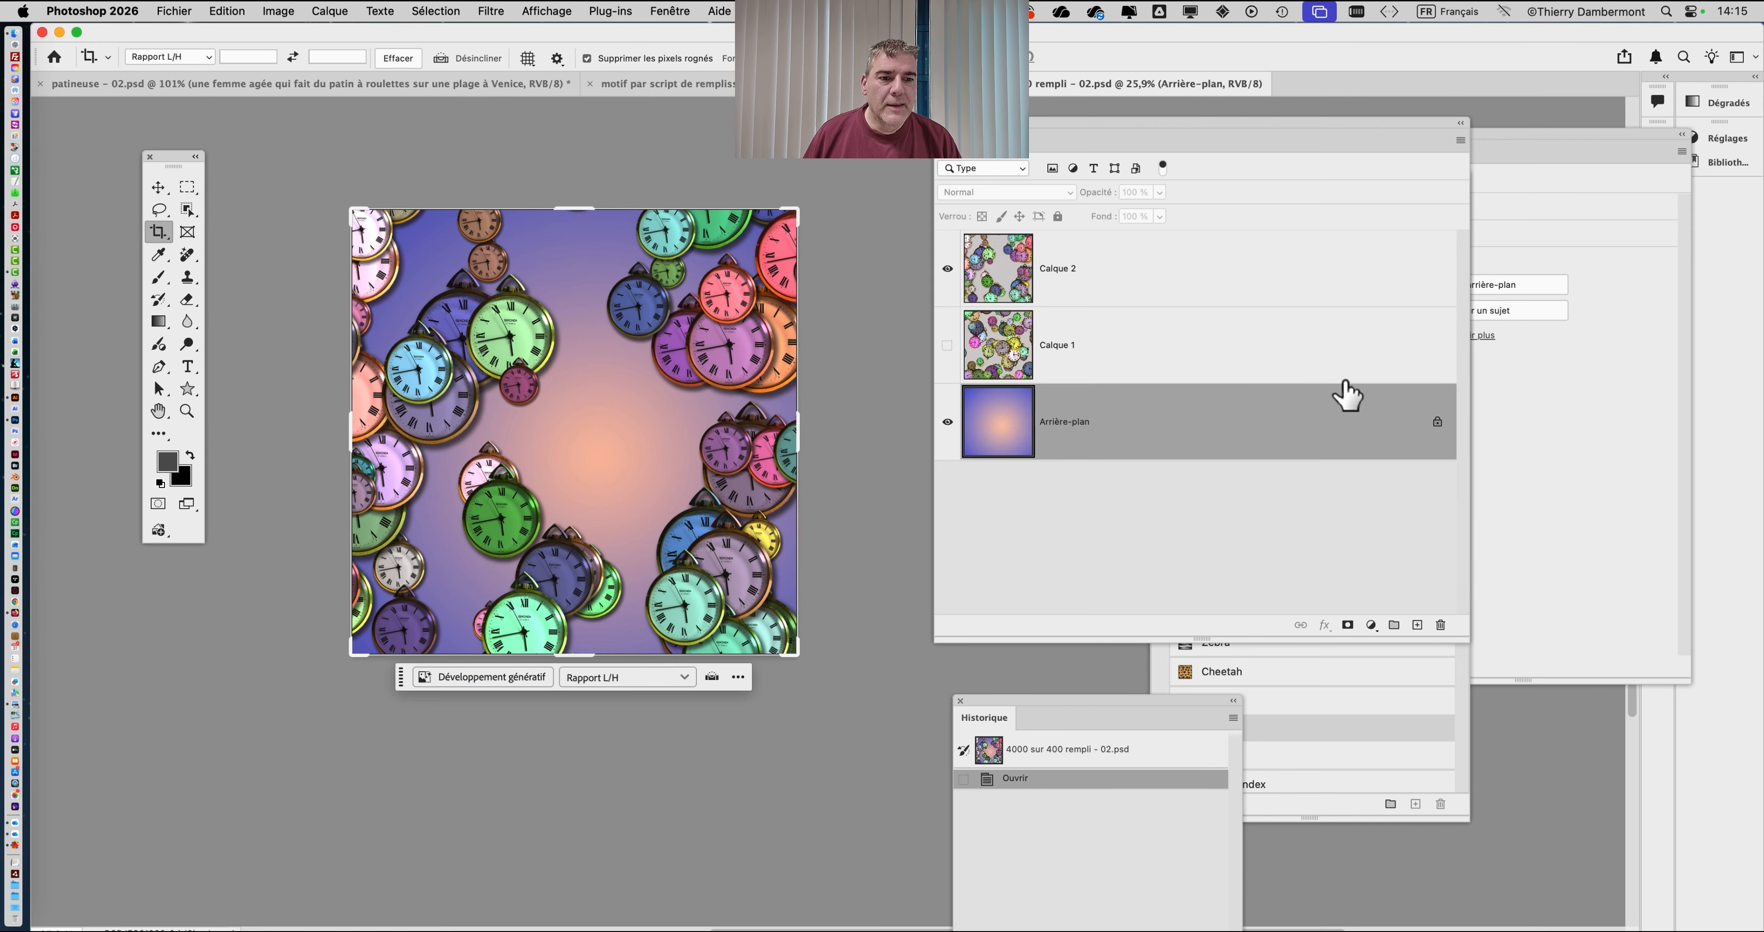
Add an empty layer above Calque 2 and start a random scripted fill on it with the skater pattern.
left_click(1105, 290)
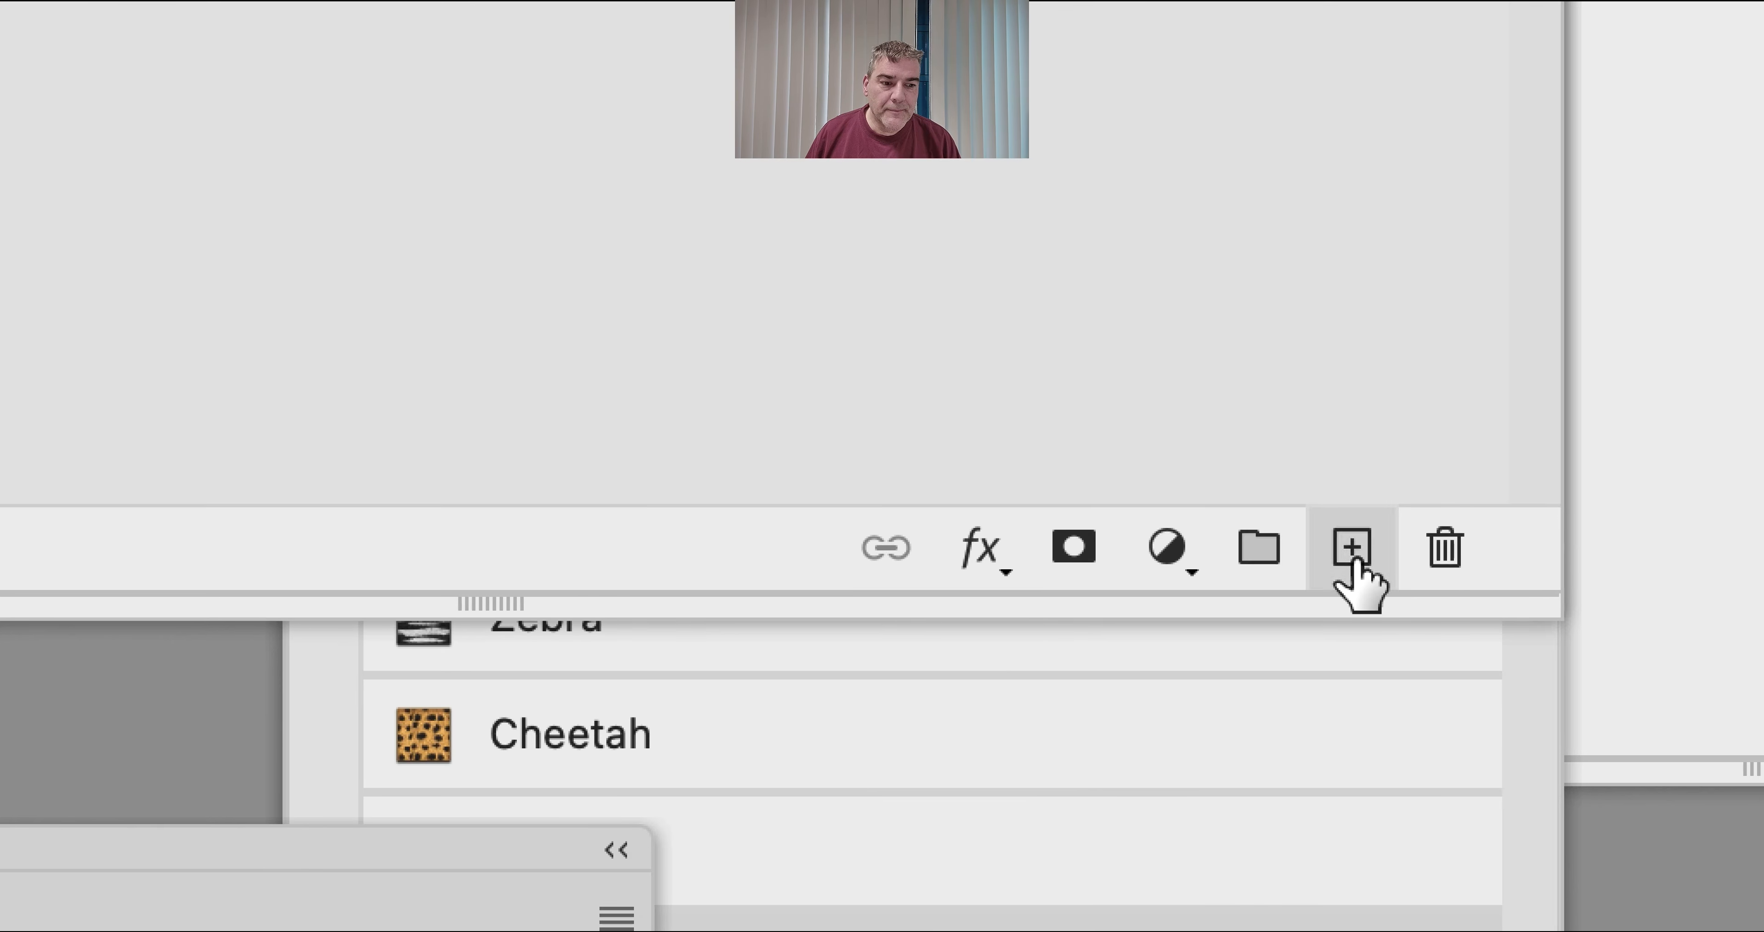
left_click(1352, 572)
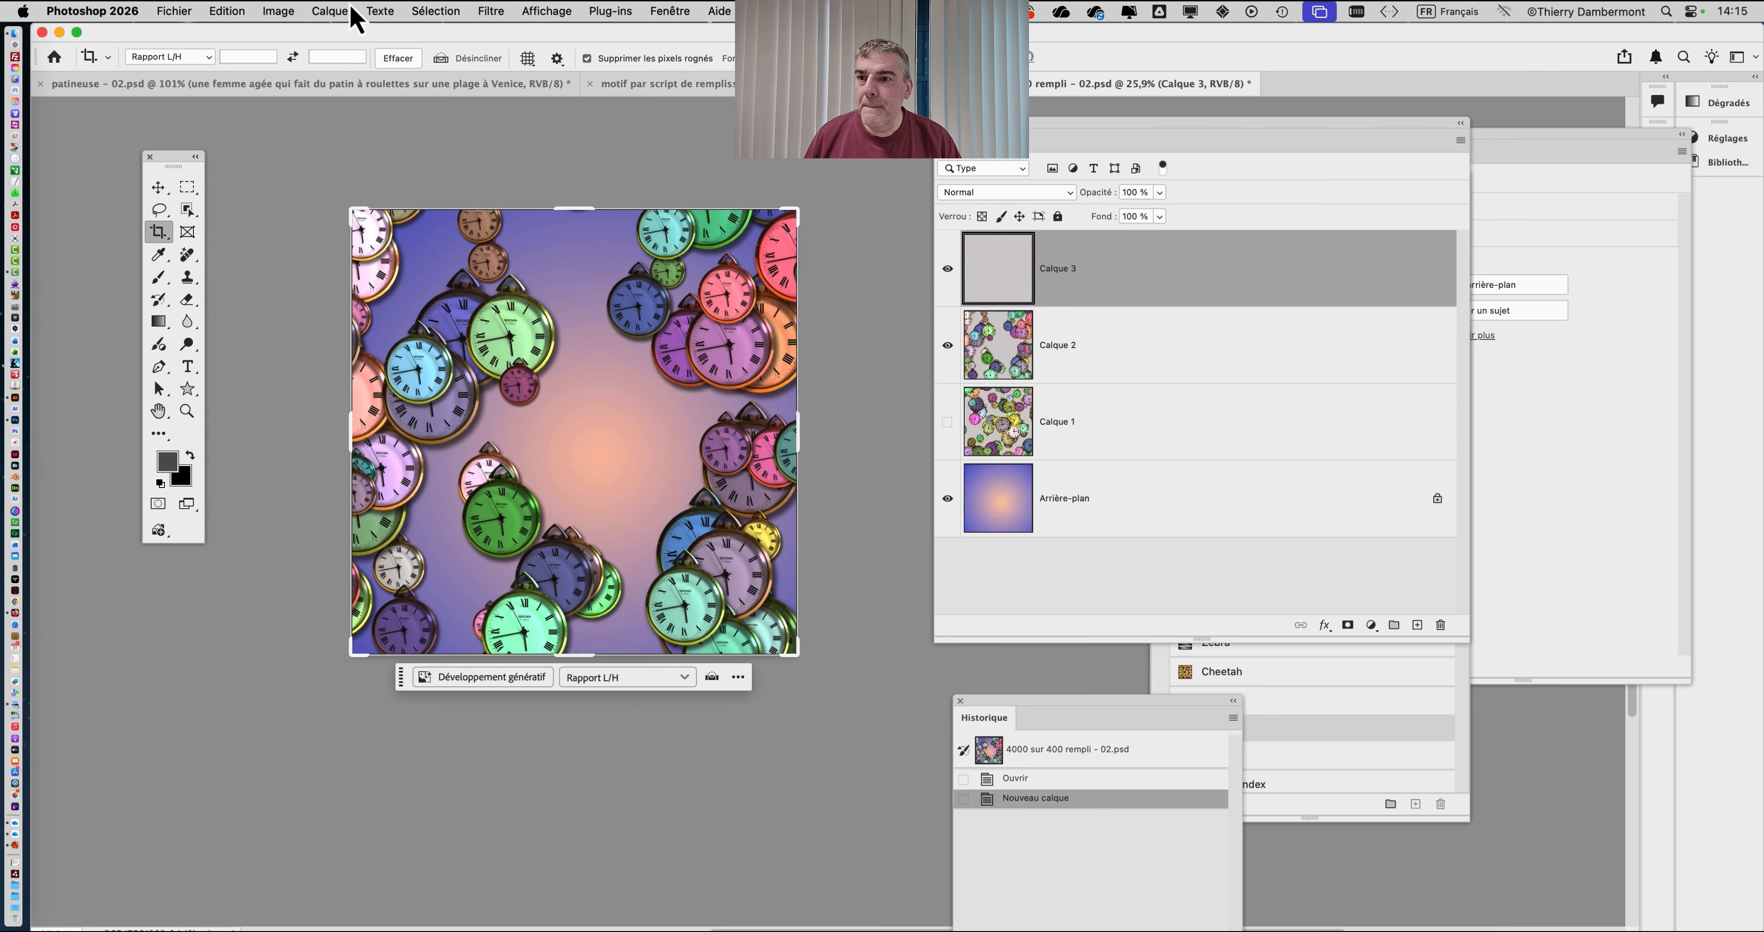
left_click(226, 12)
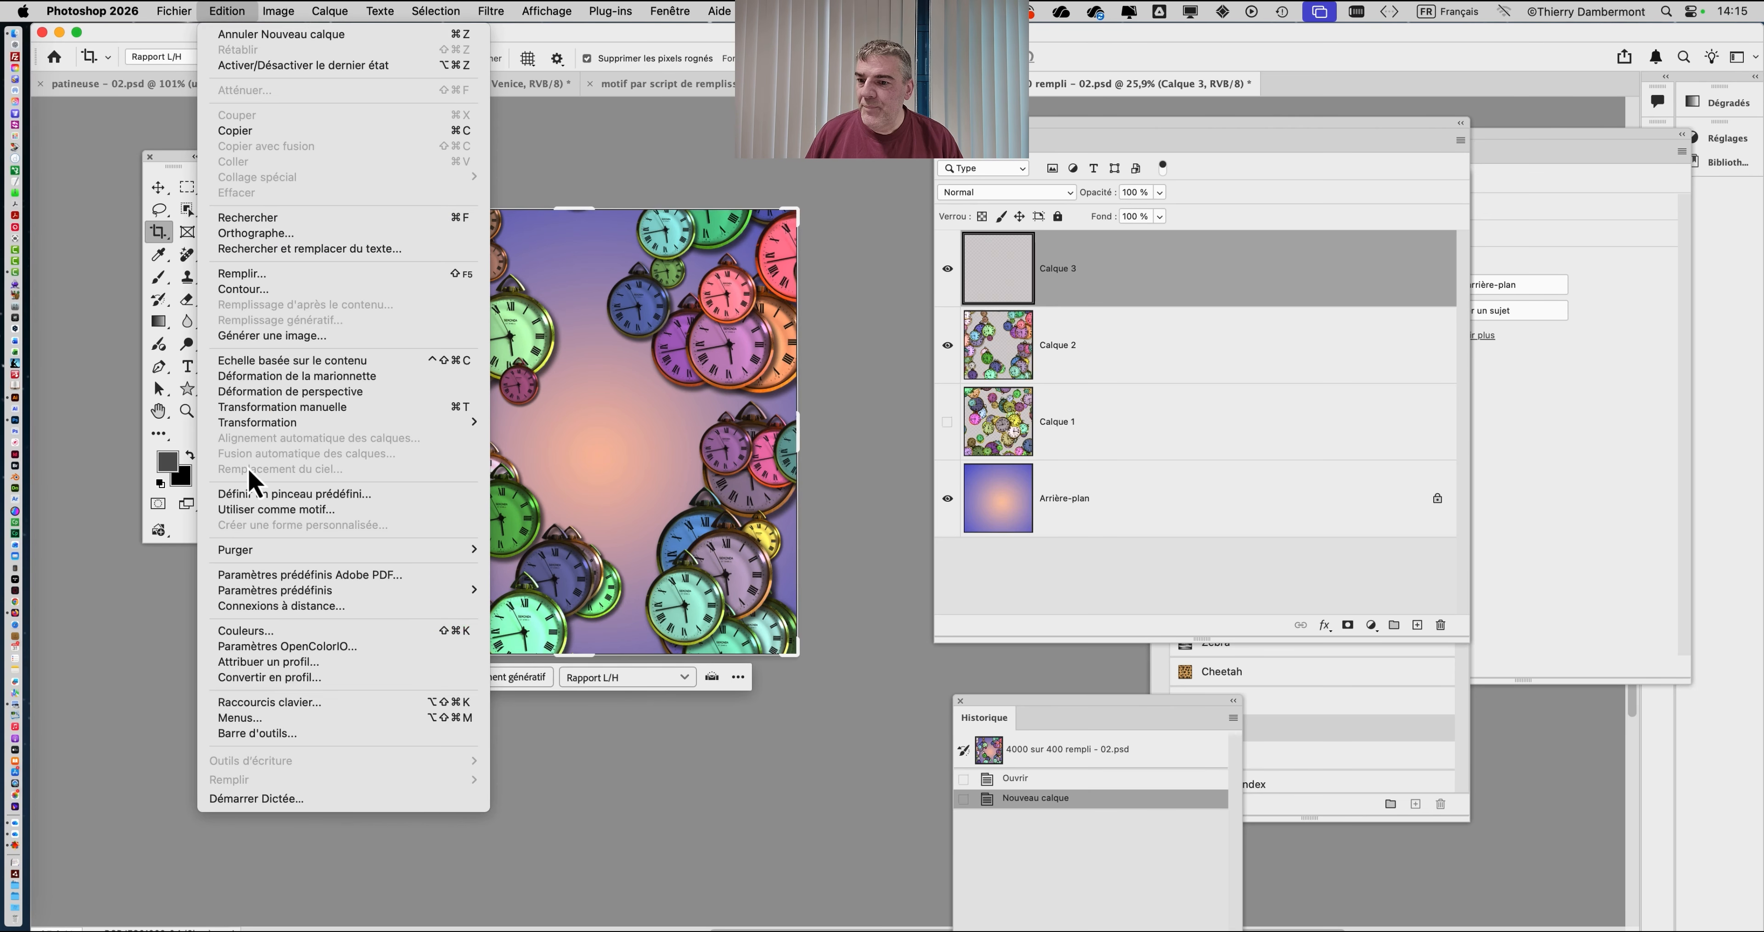
left_click(255, 276)
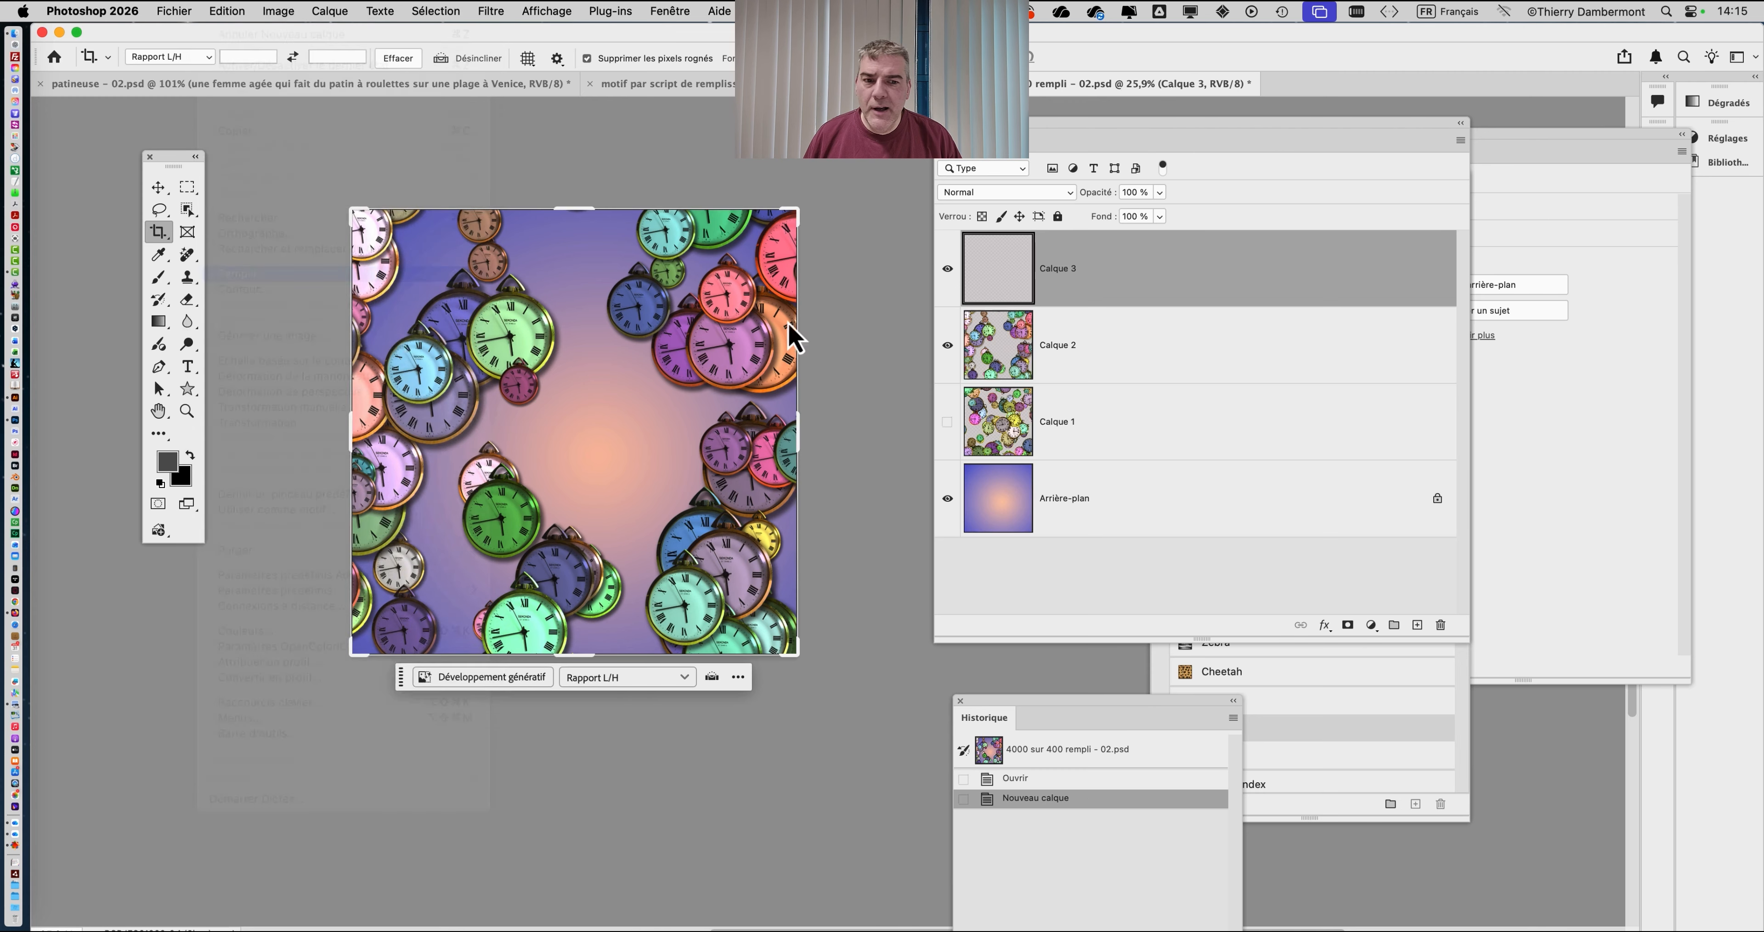
left_click(1150, 177)
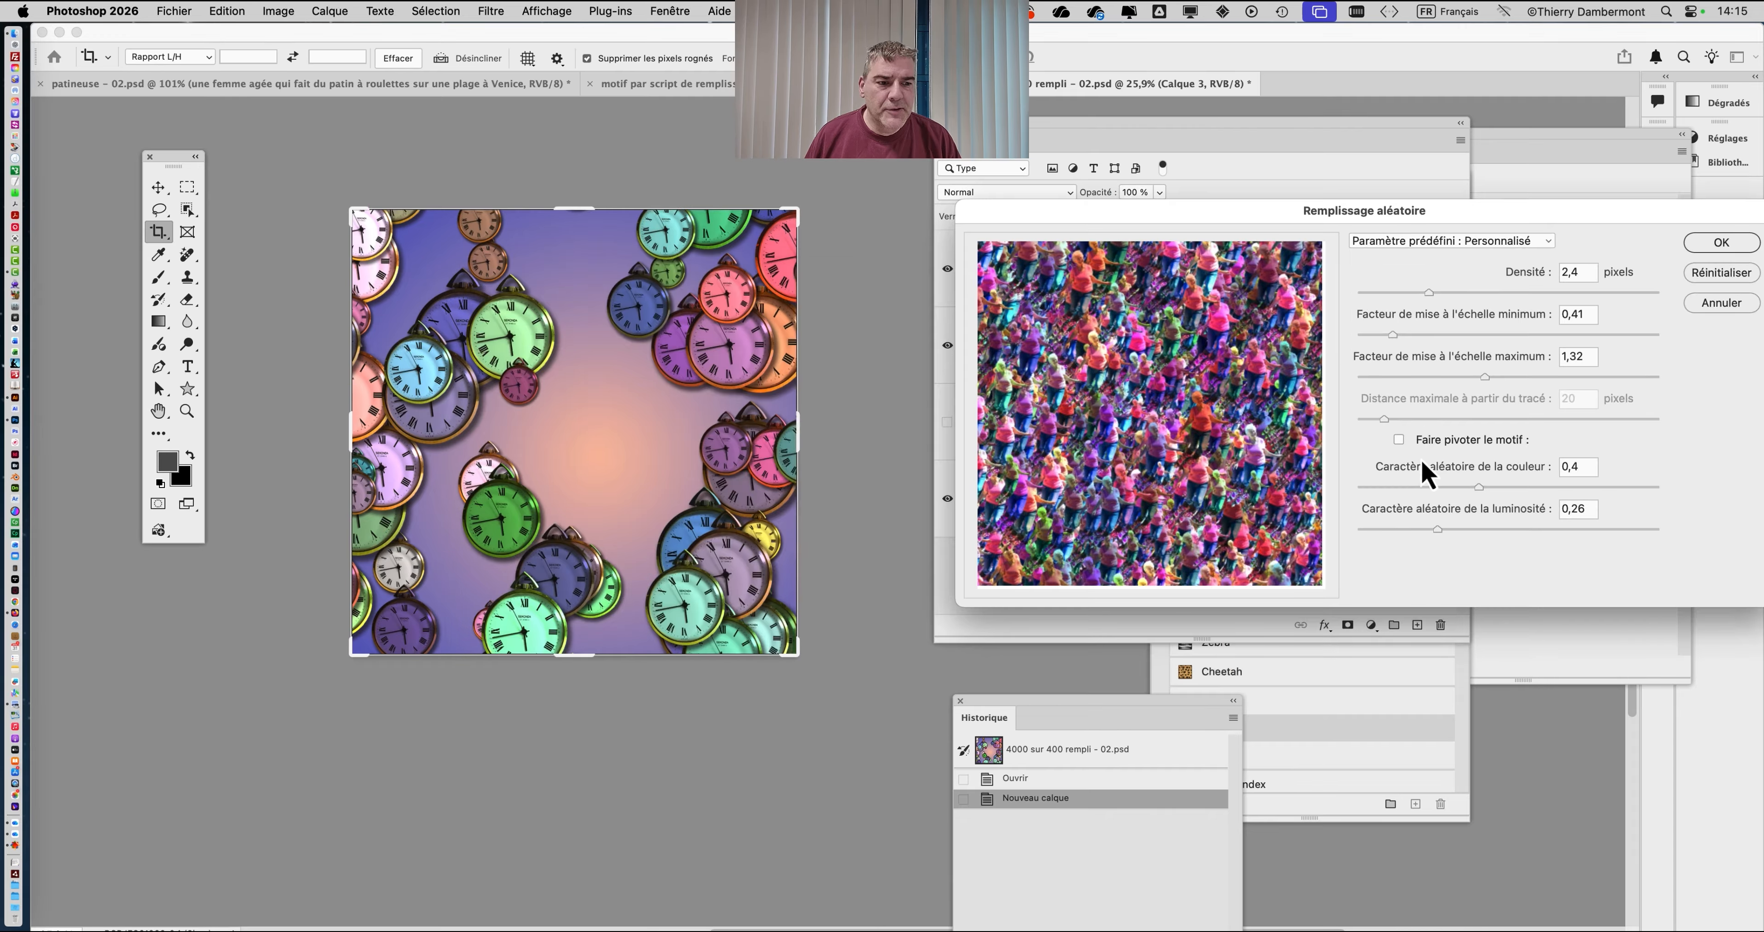
Set the random fill's colour and brightness randomness to 0, enable pattern rotation, and lower the density to 0,2.
left_click_drag(1397, 489, 1308, 541)
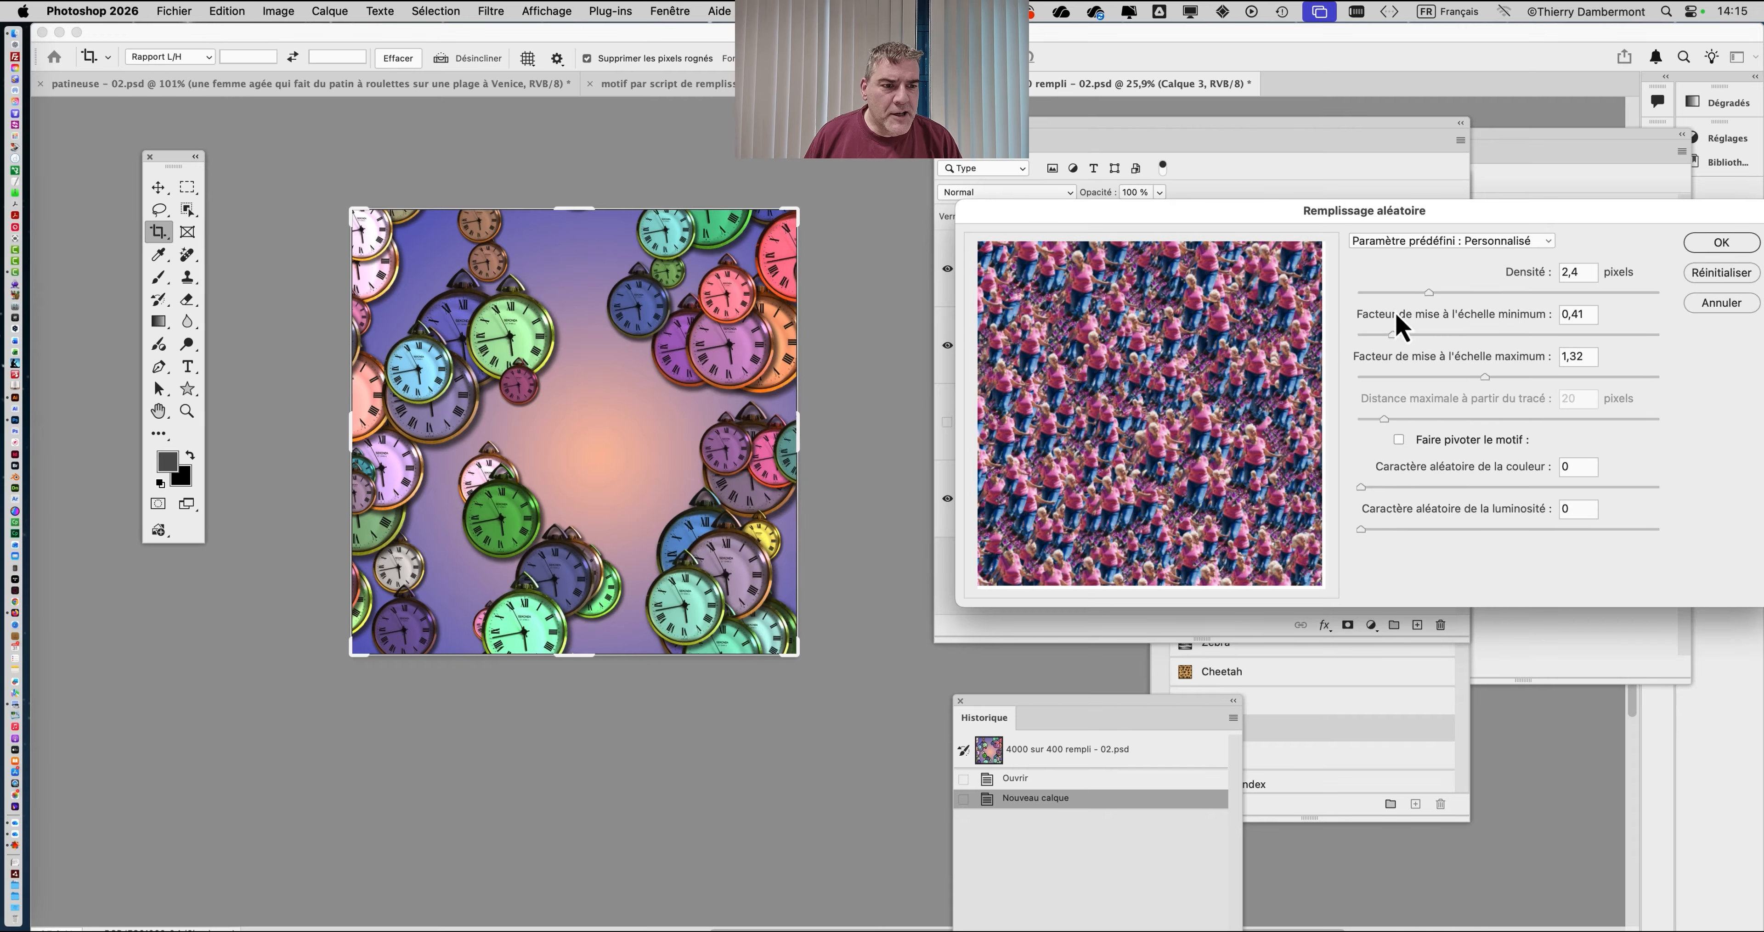
left_click(1378, 298)
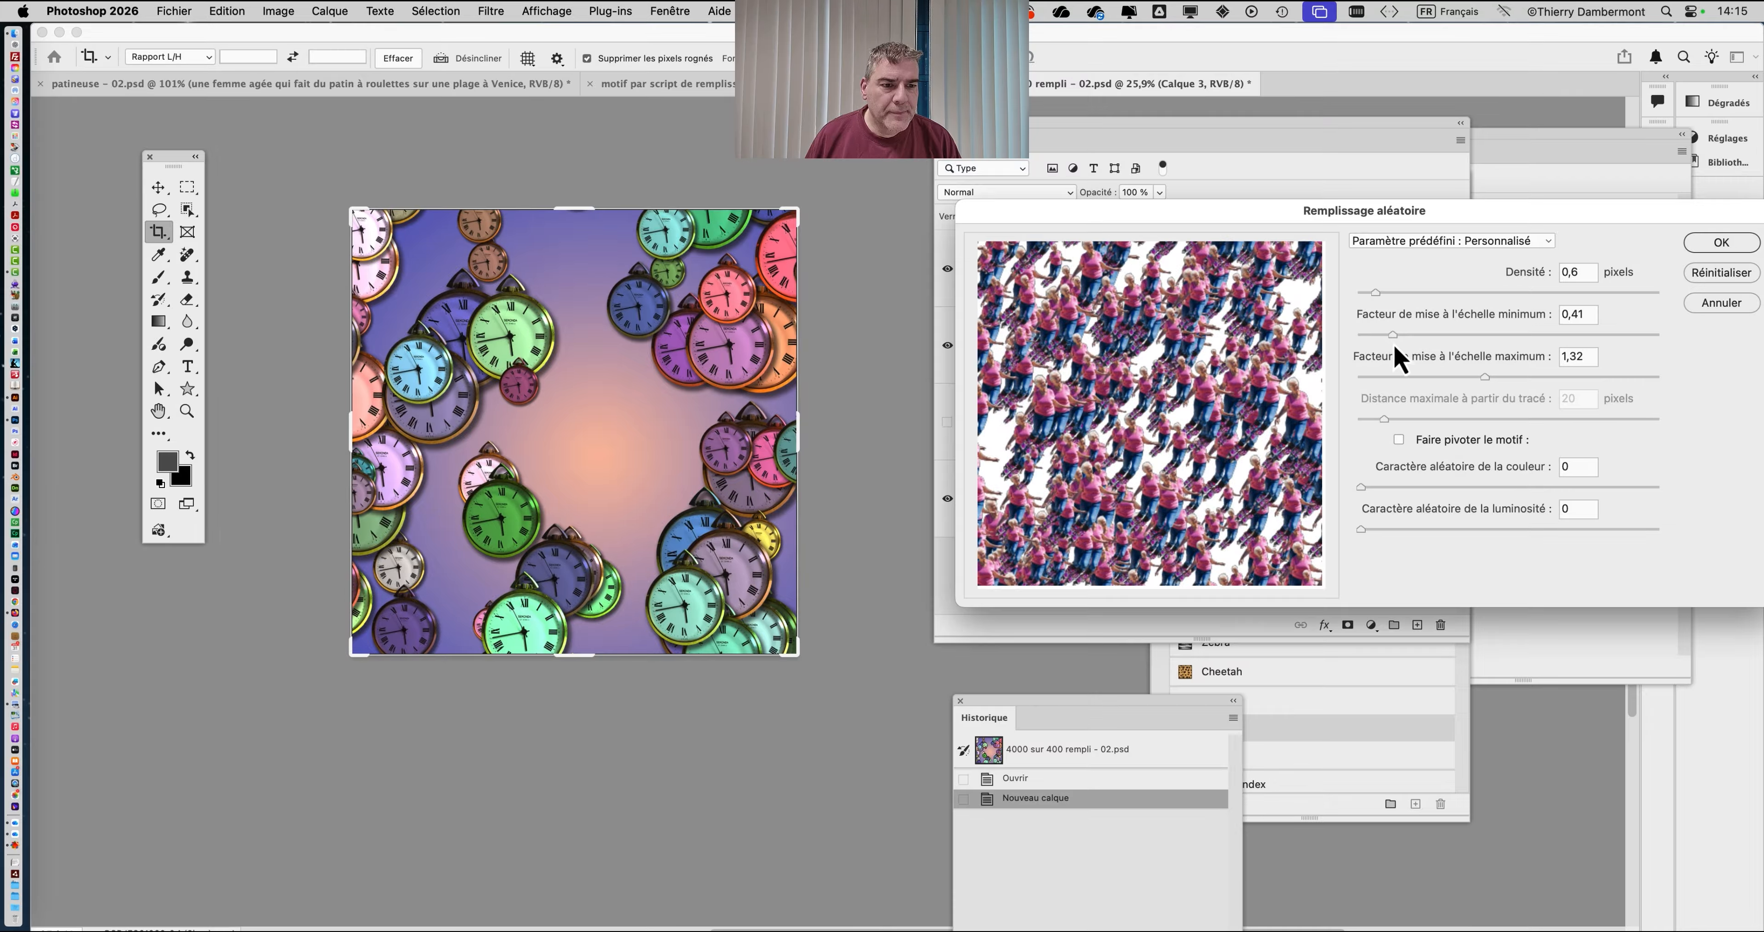
left_click(1399, 440)
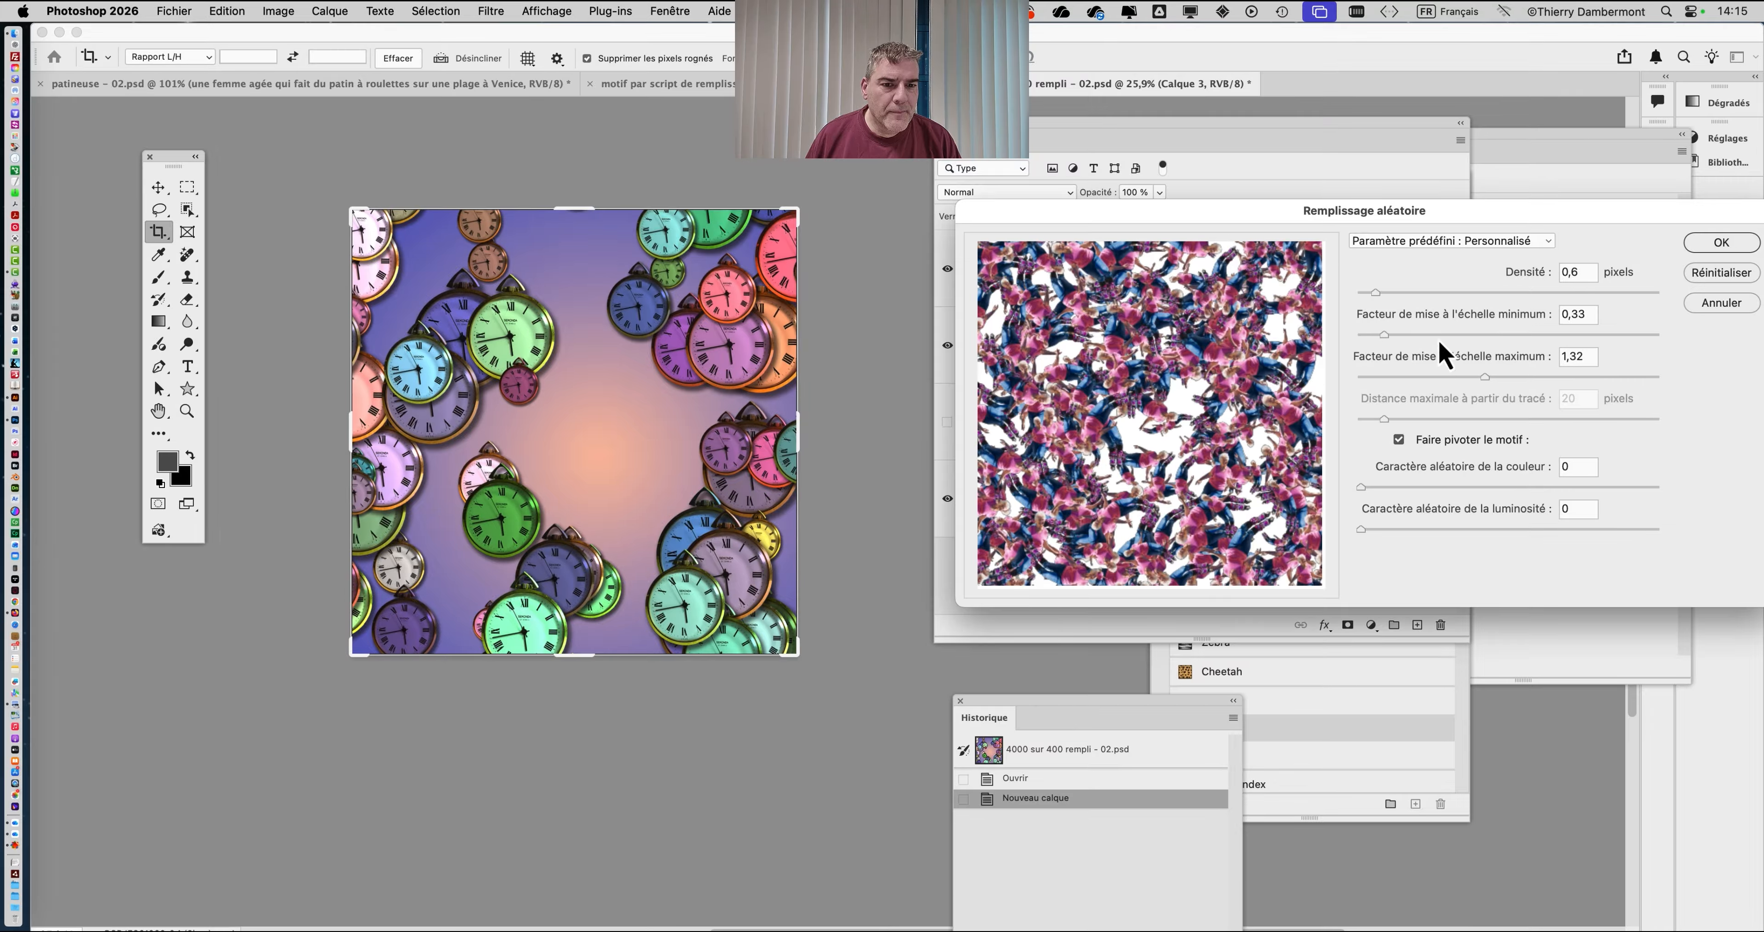
left_click_drag(1383, 334, 1443, 339)
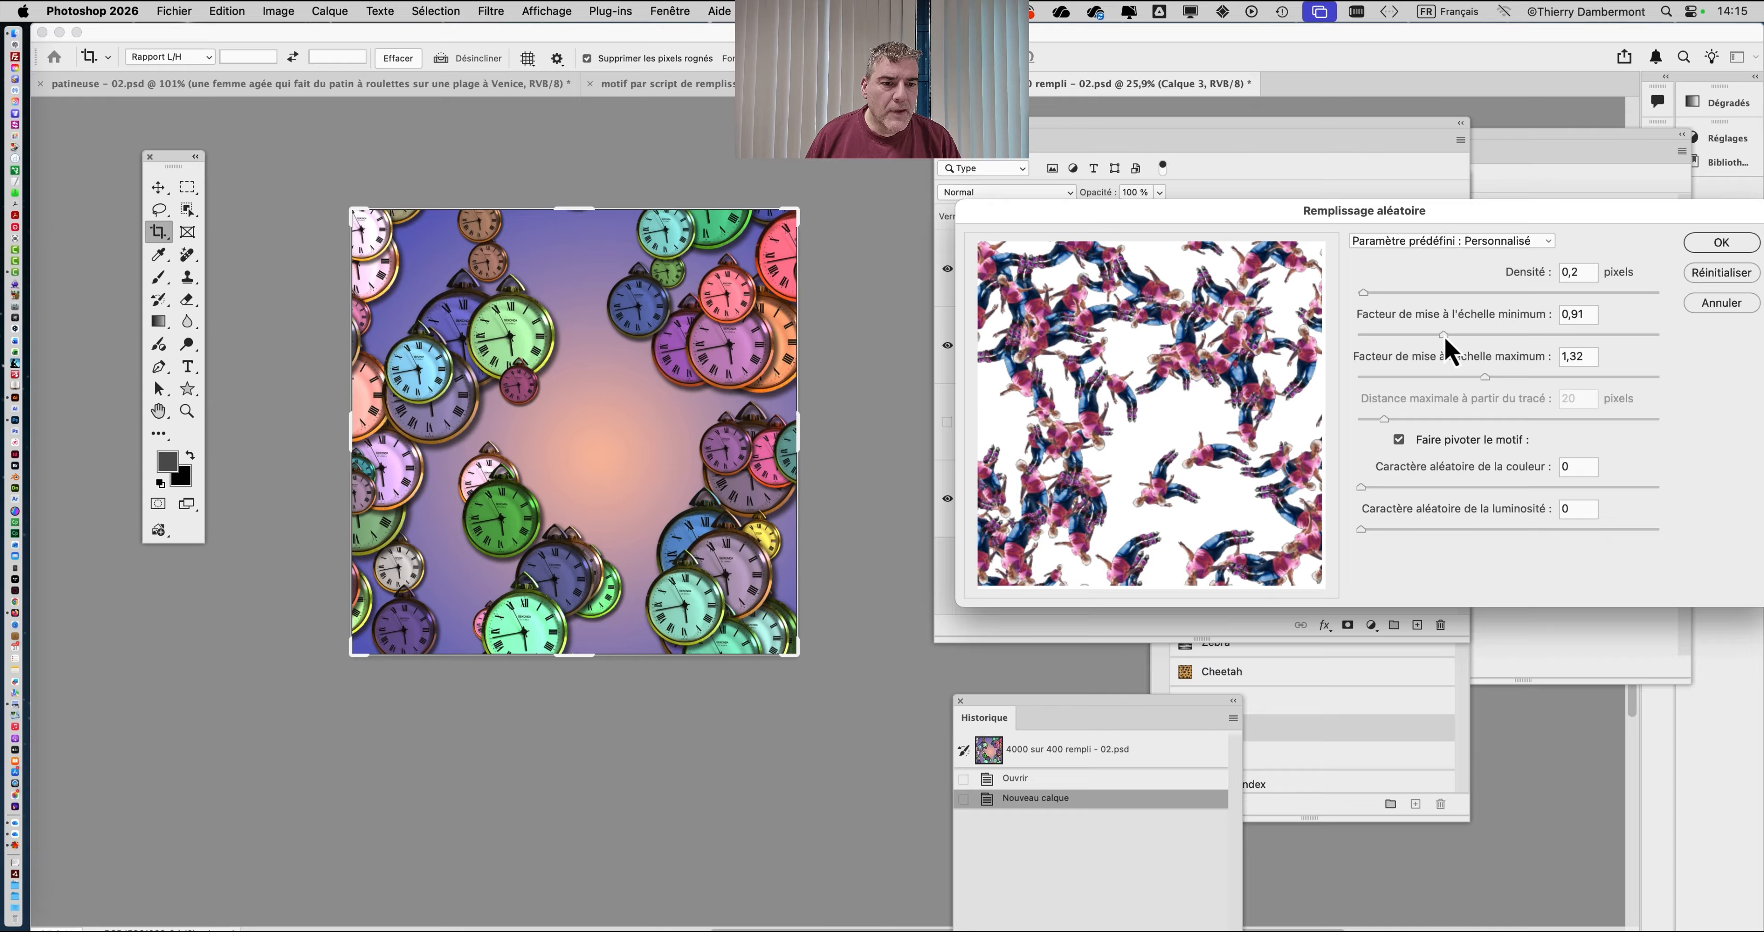
Set the minimum scale factor to 0,2 and the maximum to 1,22, and apply the random fill to Calque 3.
left_click(1531, 378)
left_click(1390, 335)
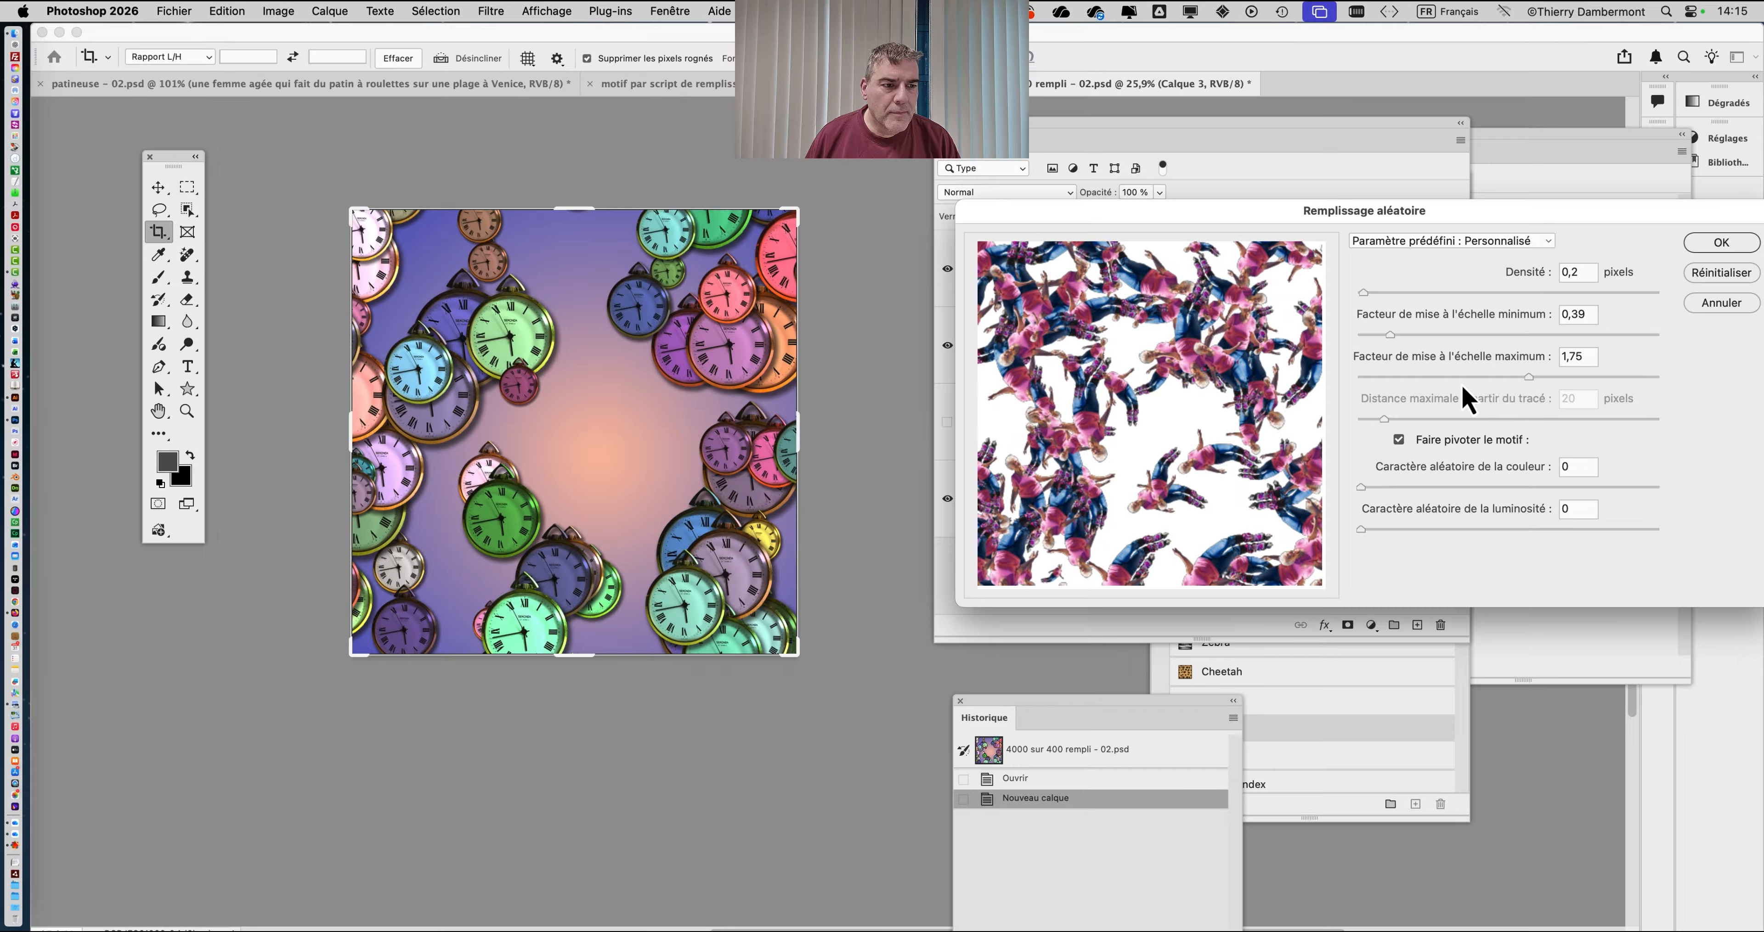
left_click(1476, 378)
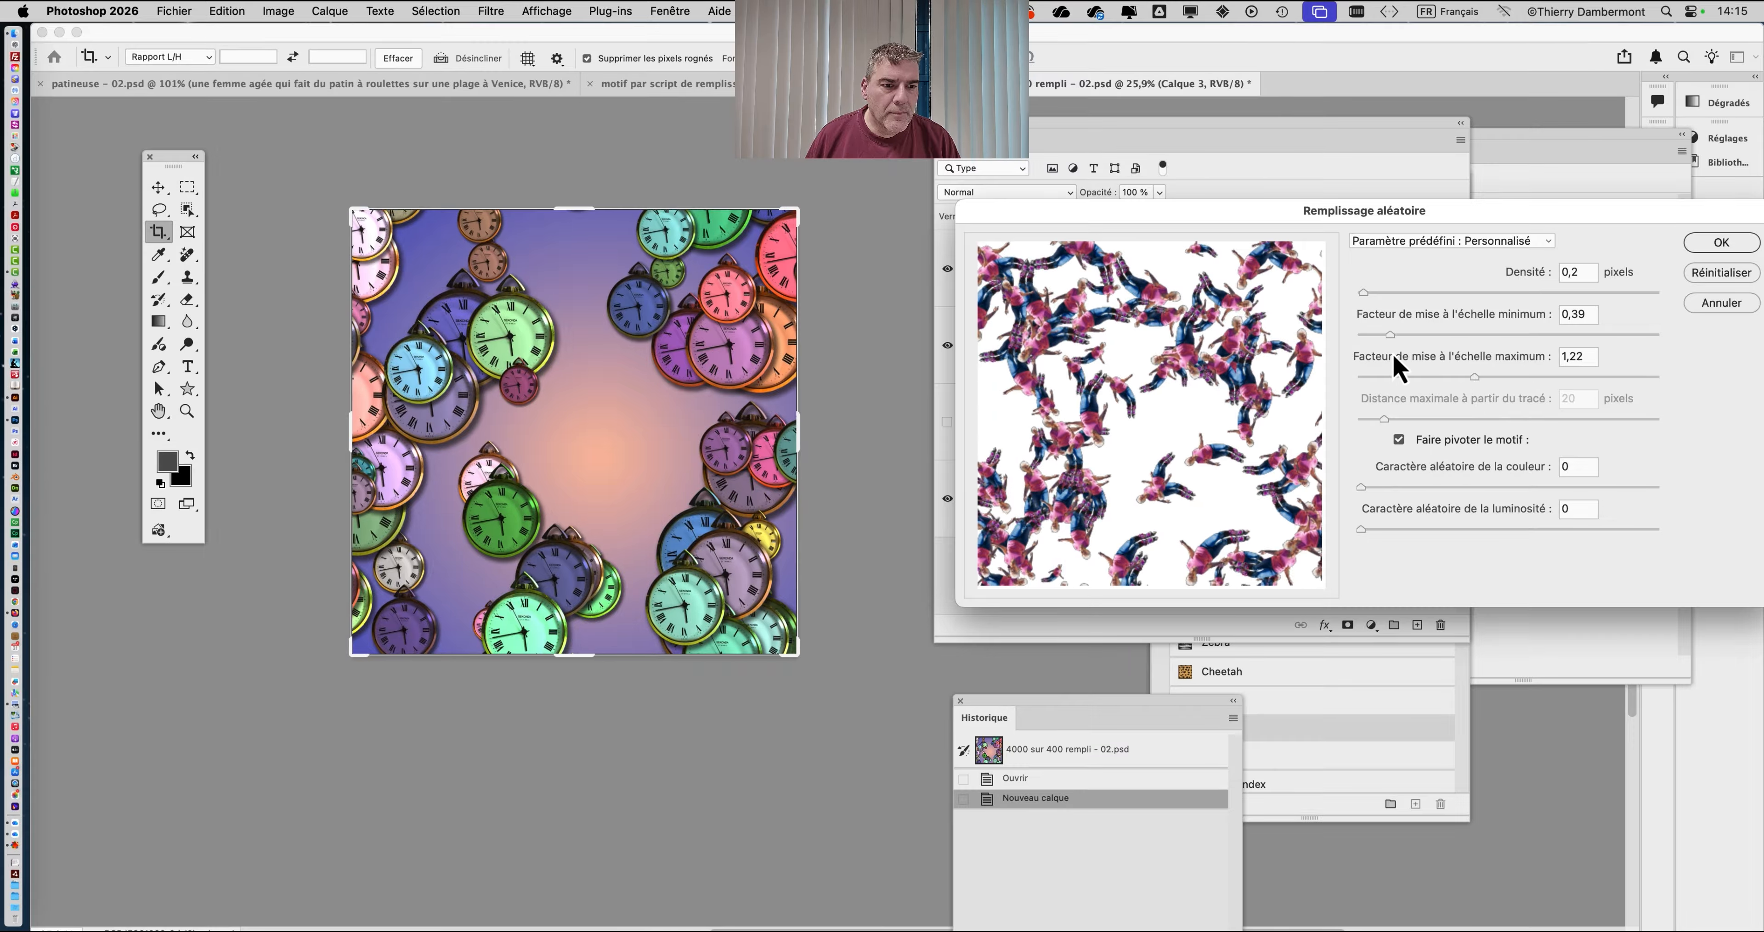
left_click(1370, 335)
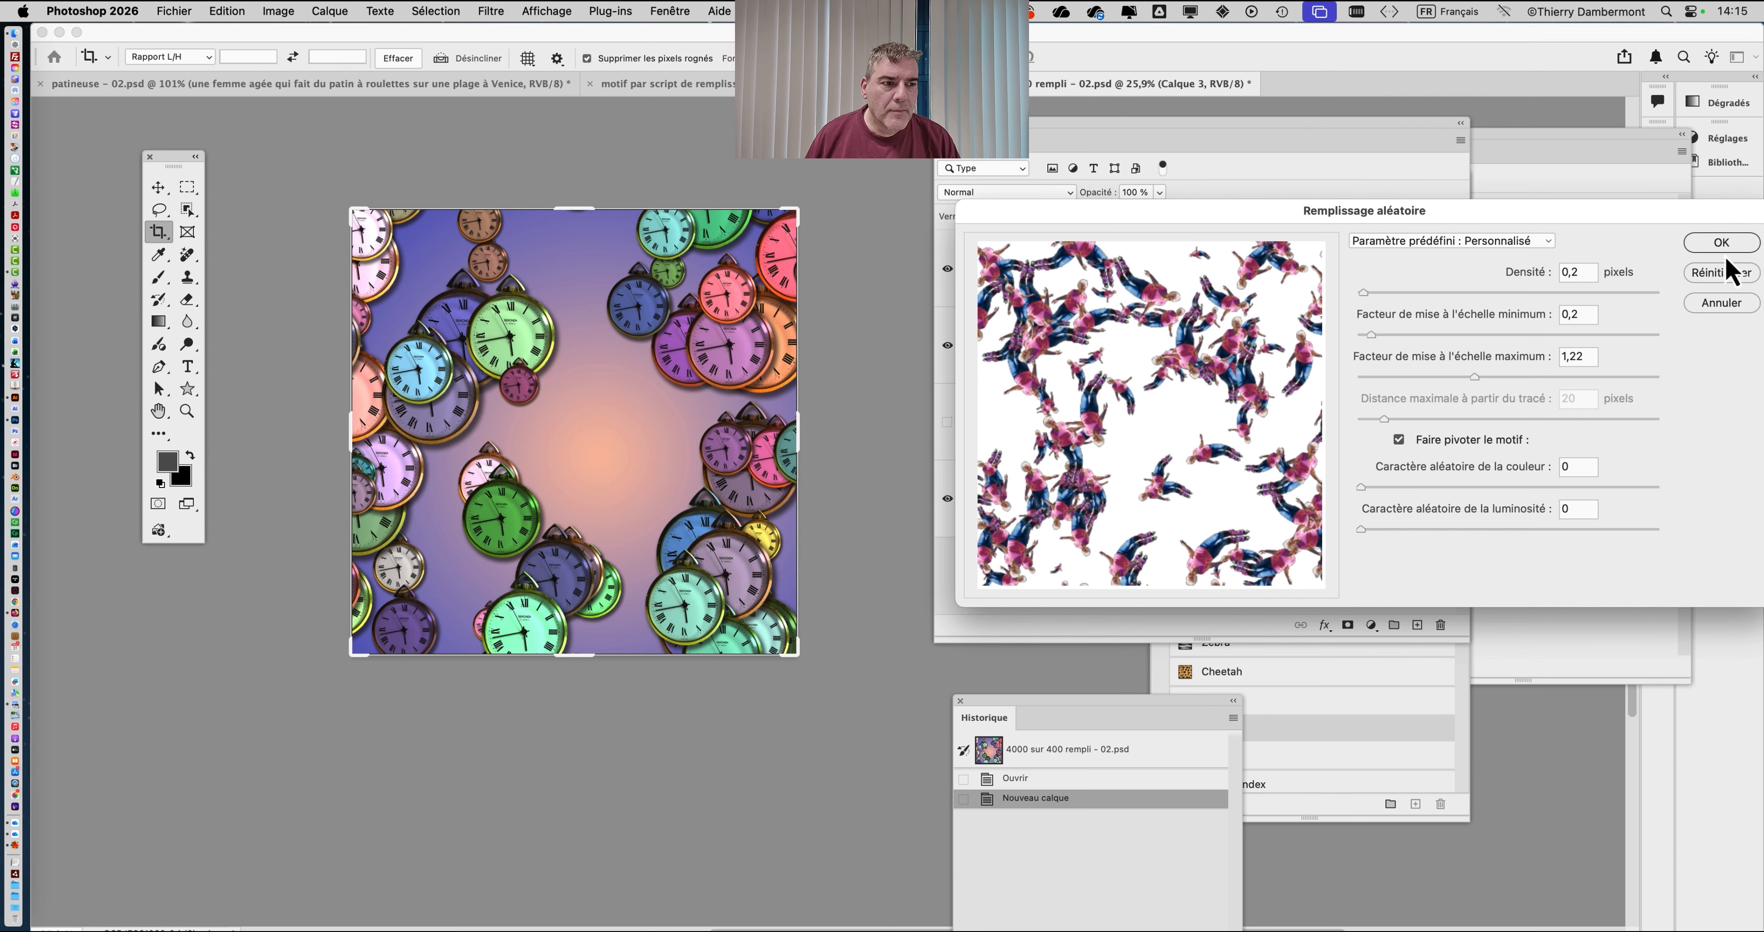
left_click(1722, 244)
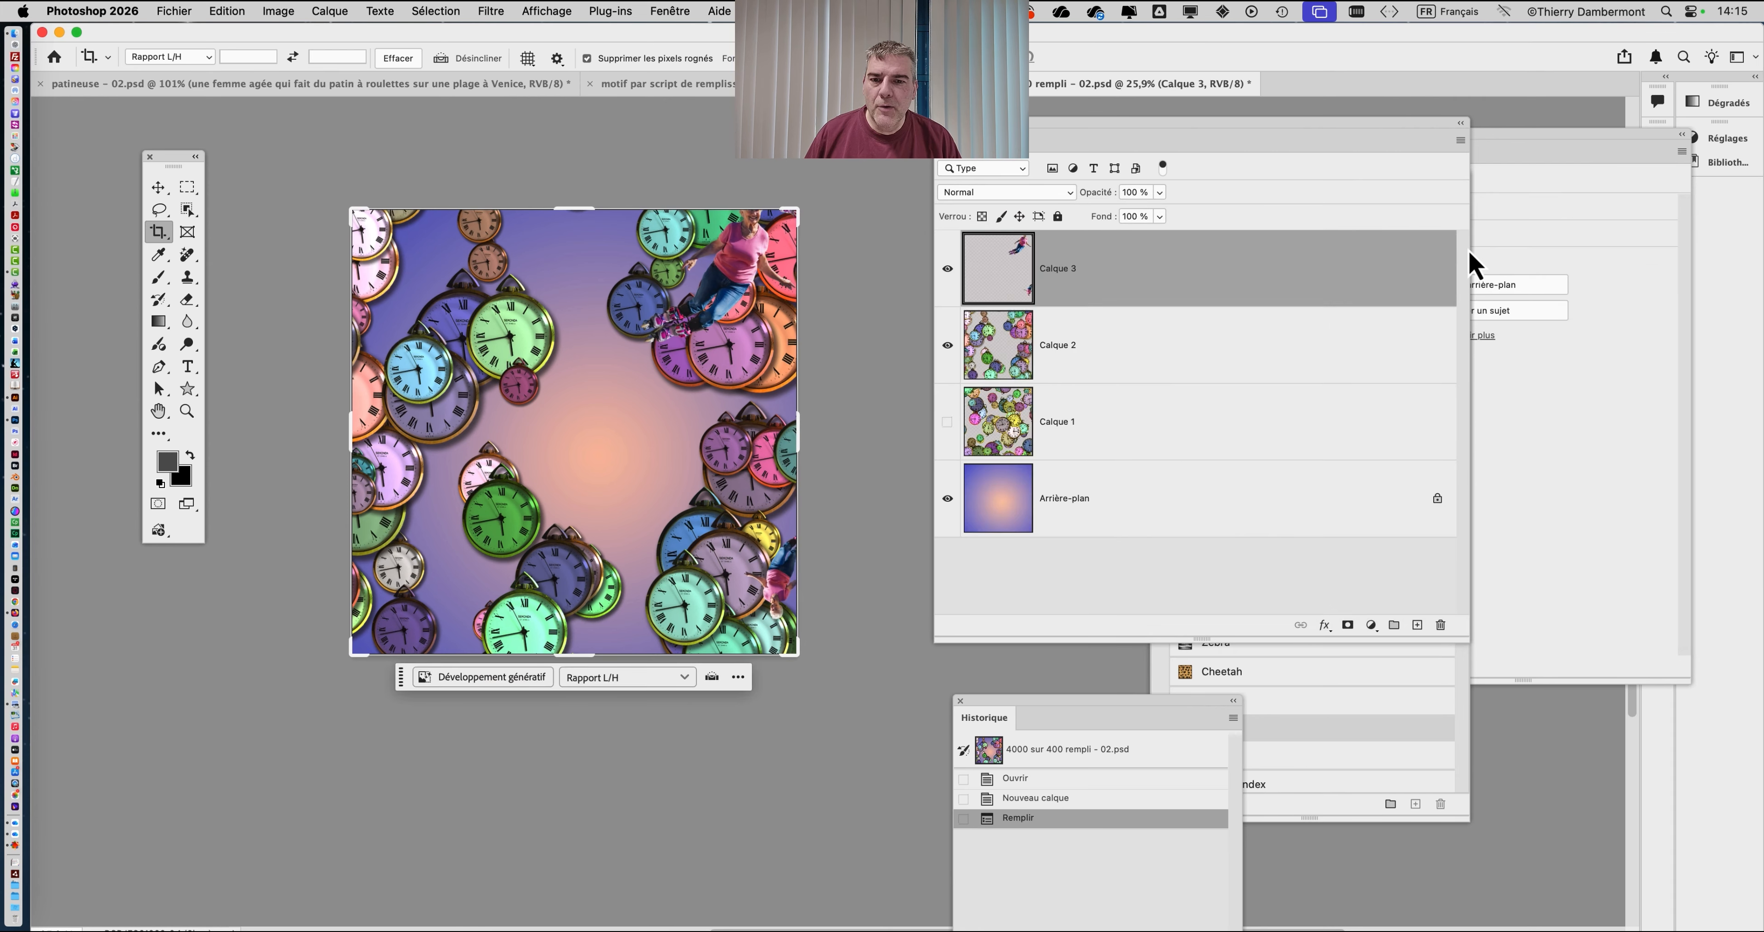
Undo the last fill and refill Calque 3 with the skater pattern, keeping the same random fill settings.
key("super+z")
left_click(233, 11)
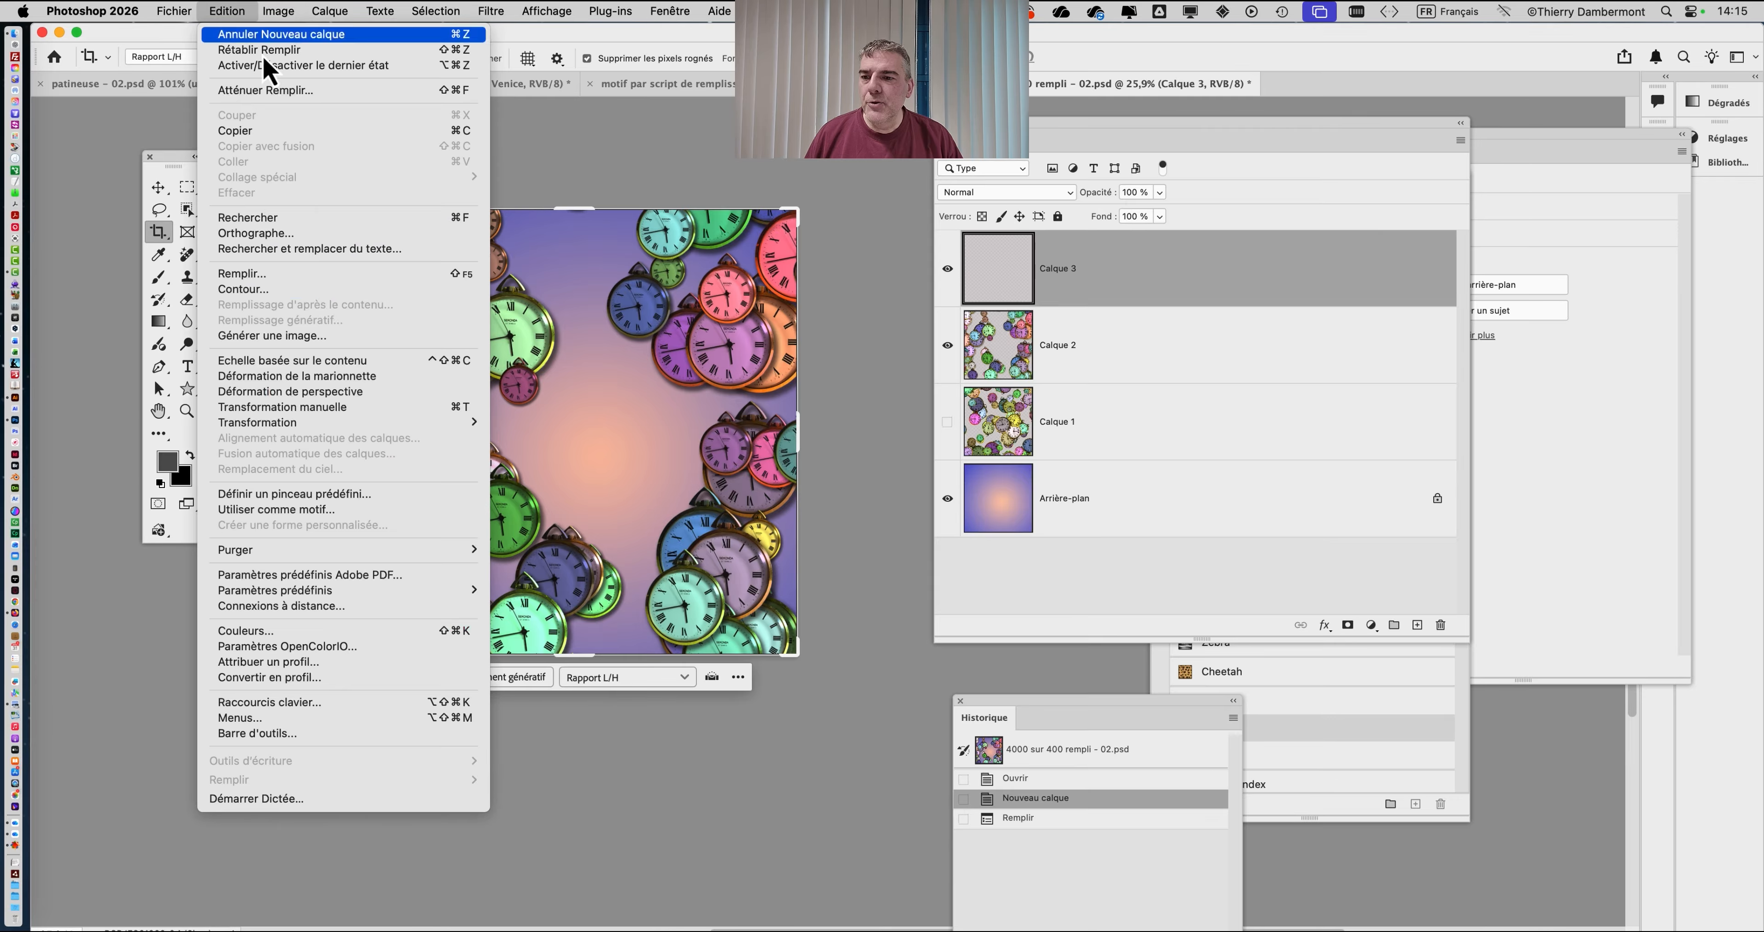
left_click(362, 274)
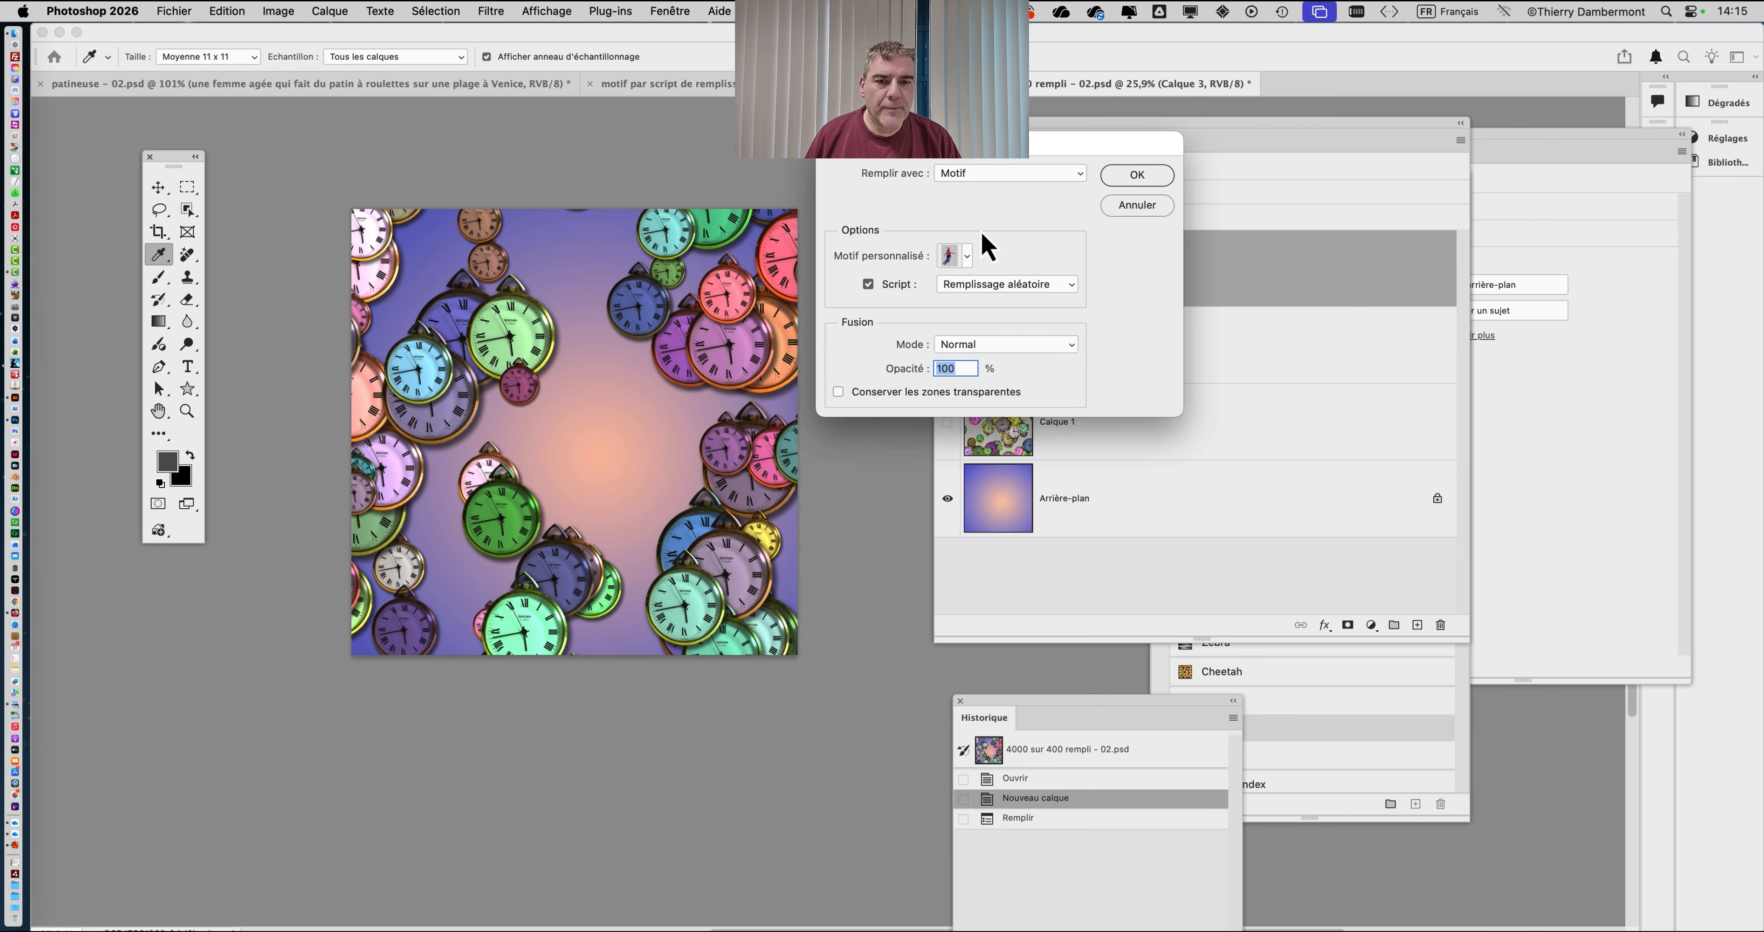
left_click(1147, 179)
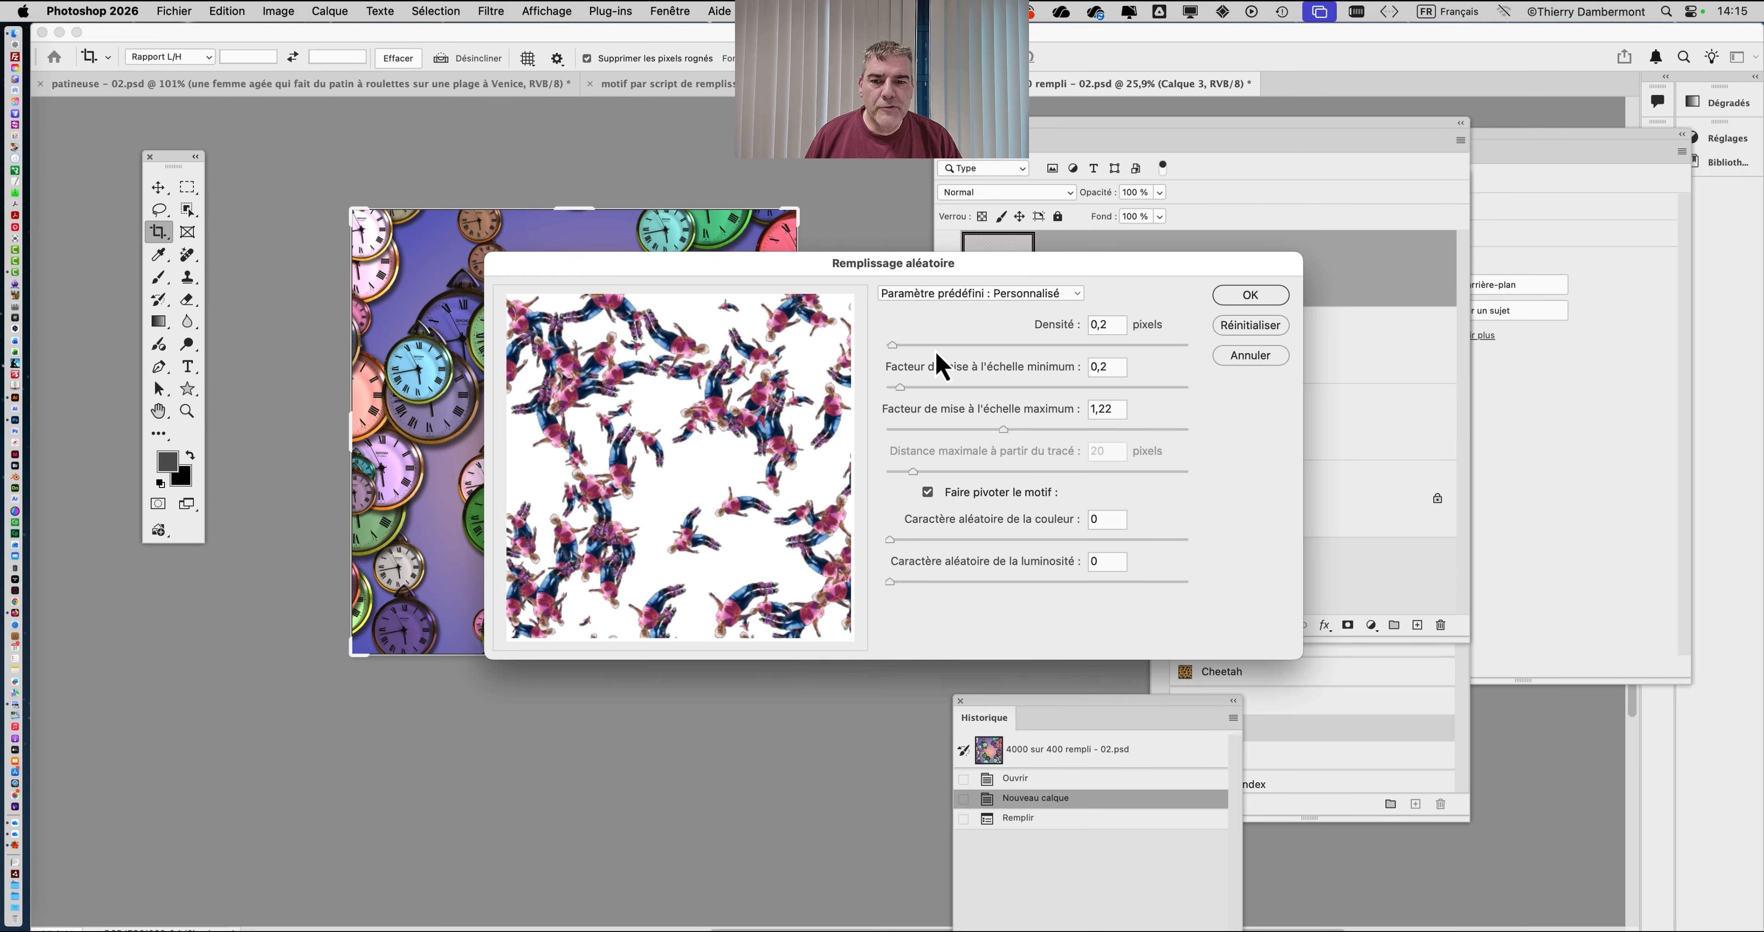
left_click(1279, 297)
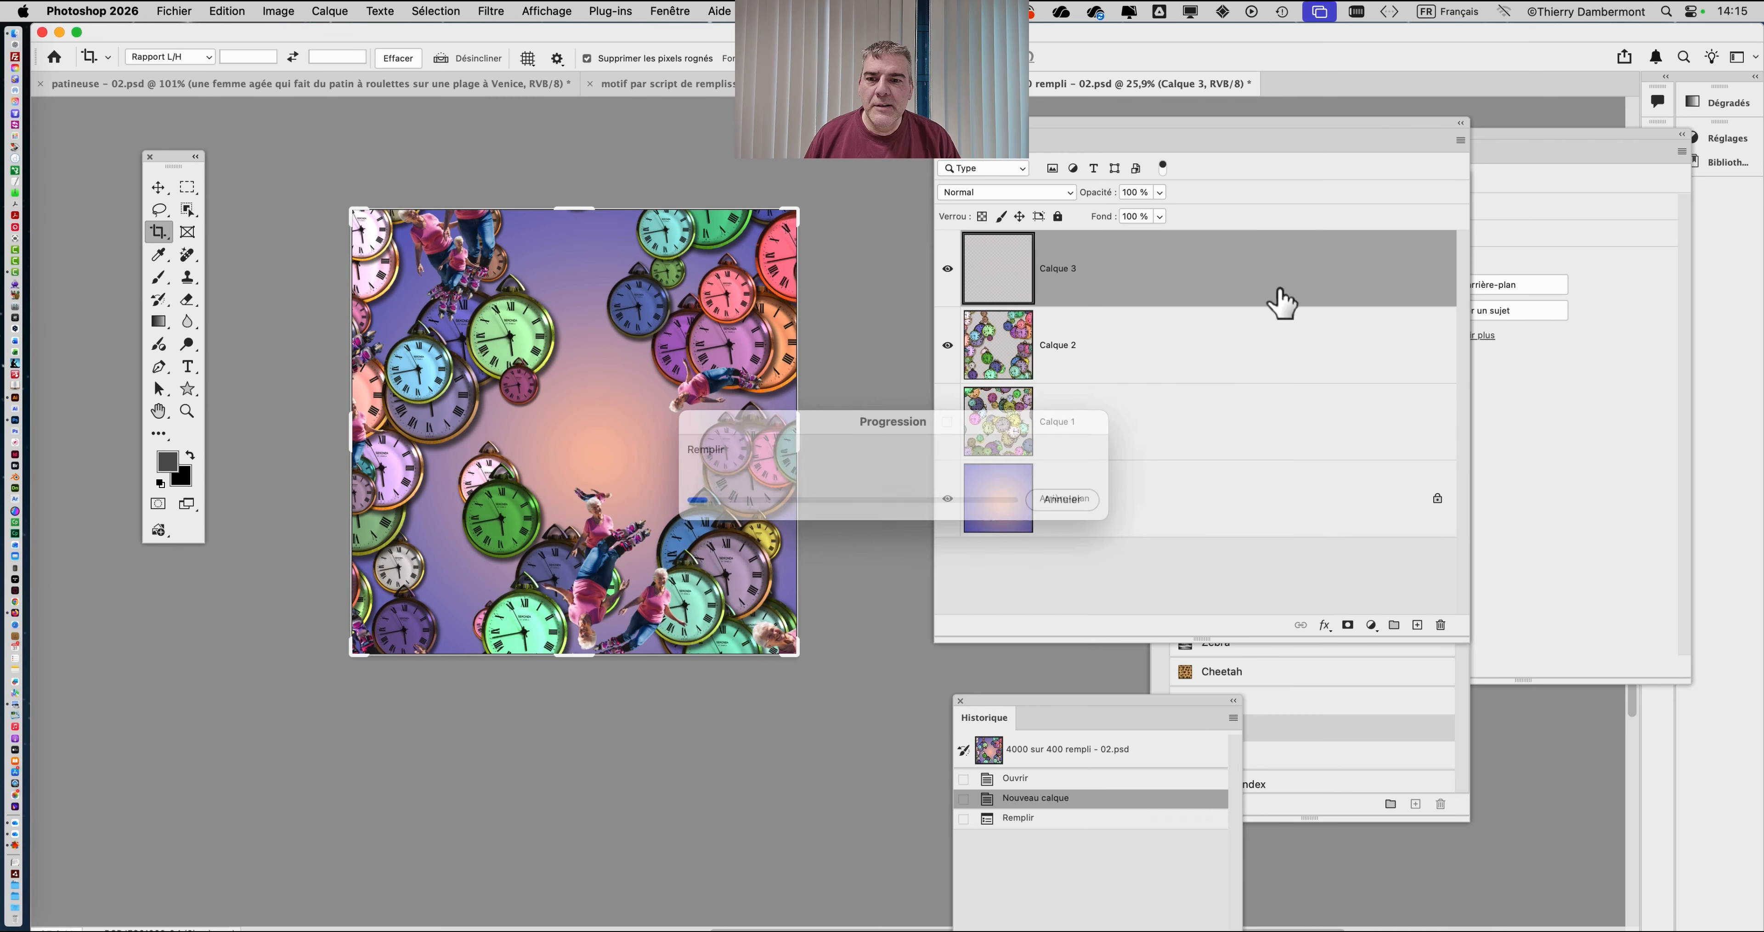
Add another random skater fill on Calque 3 with the density raised to 0,9.
scroll(500, 440, "up", 8)
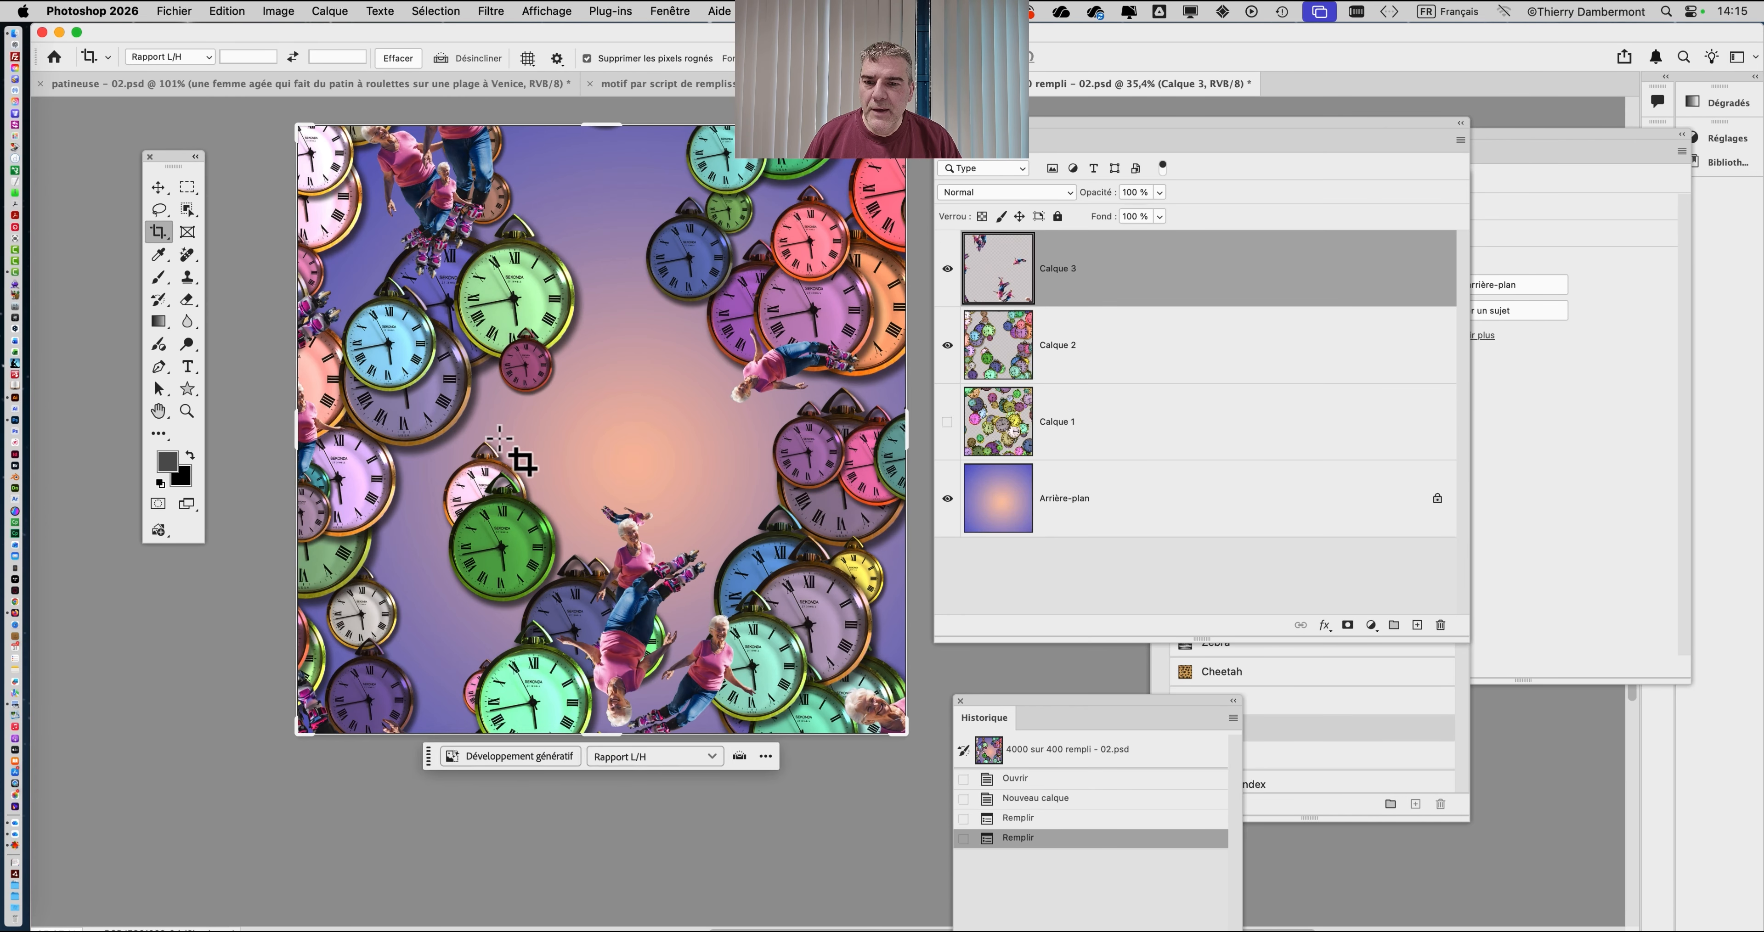
scroll(499, 439, "down", 1)
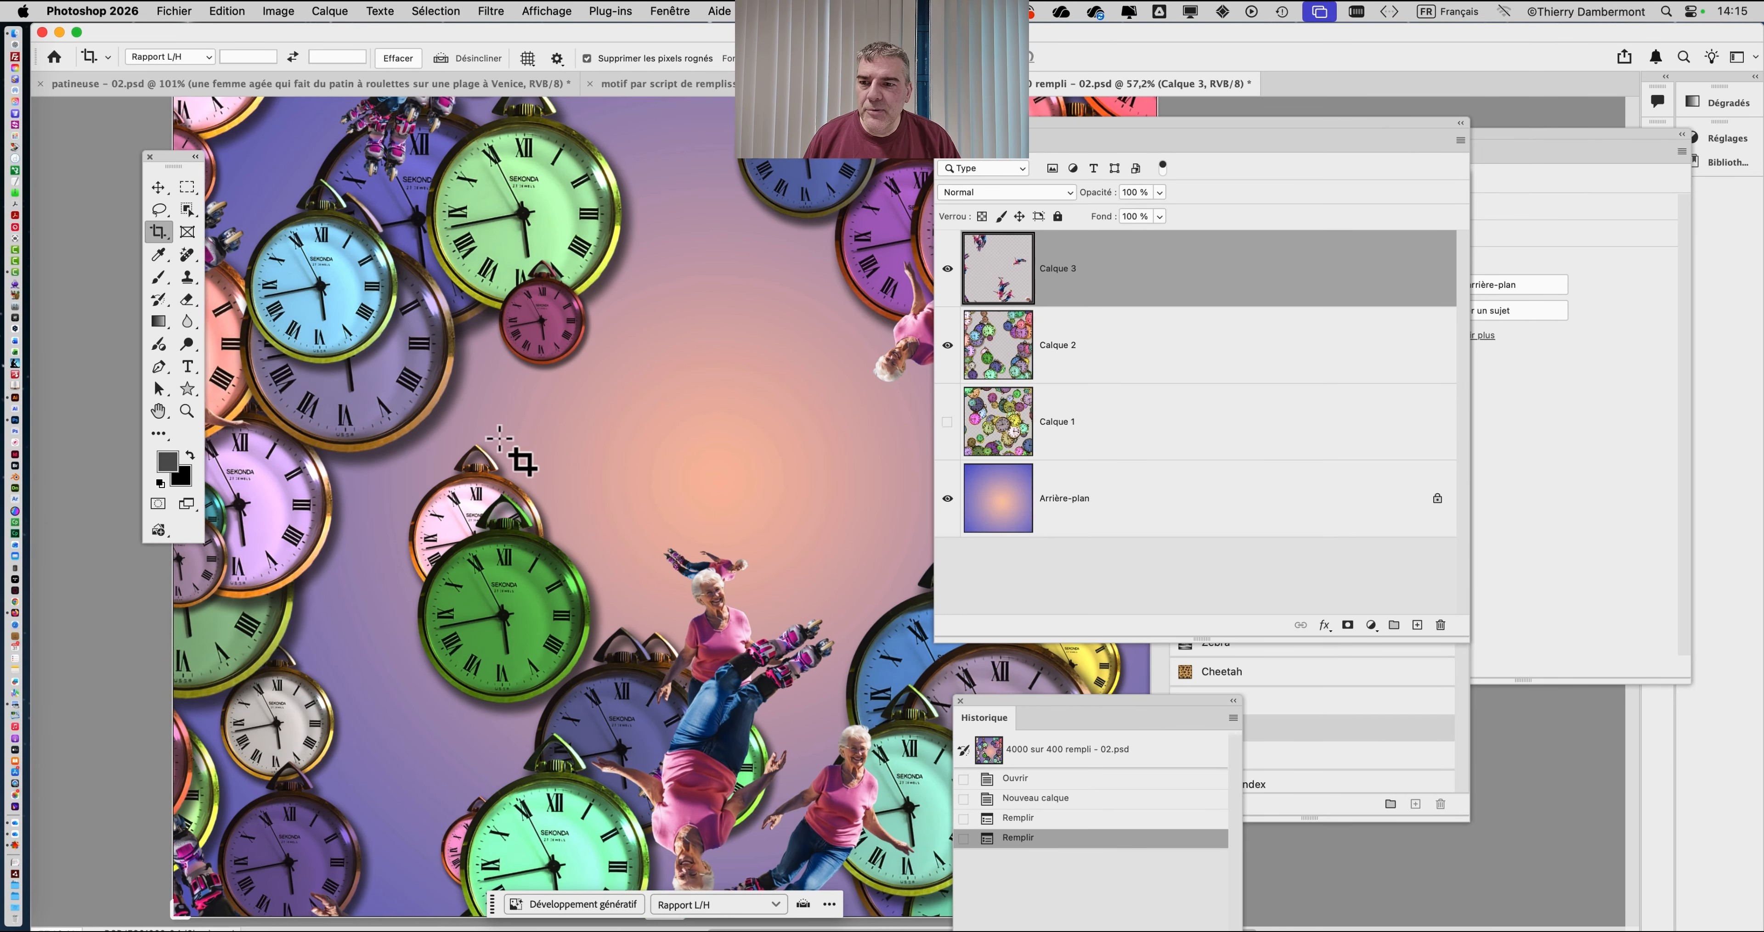
left_click_drag(620, 425, 578, 624)
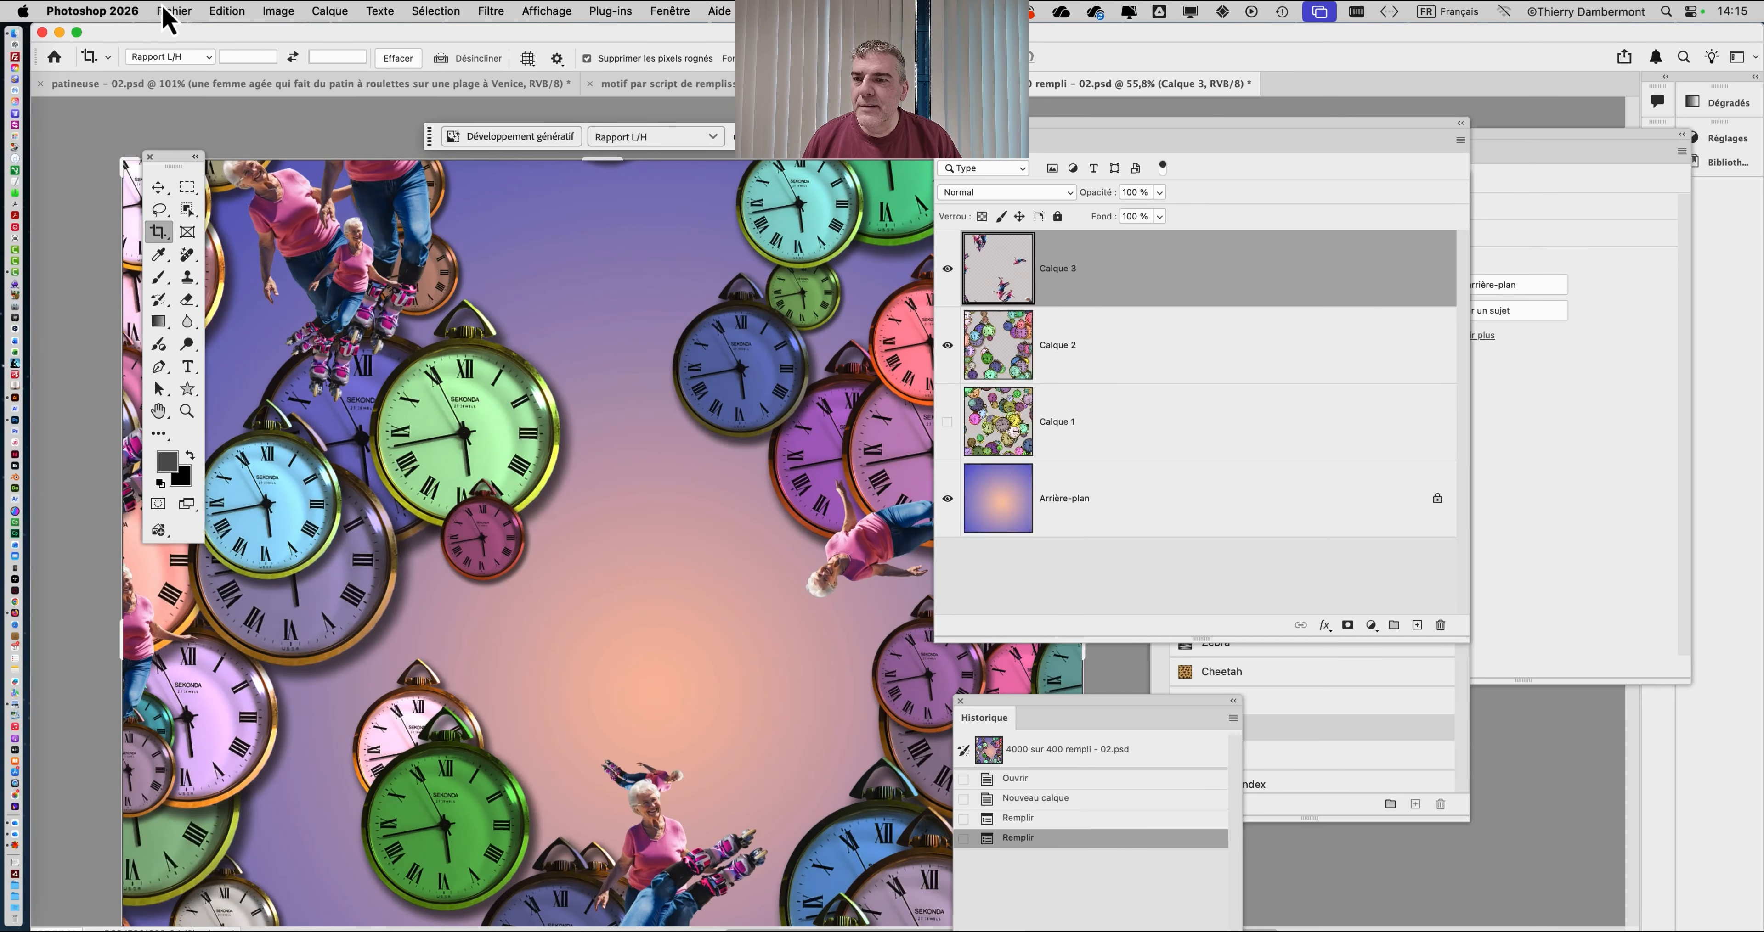
left_click(252, 17)
left_click(287, 287)
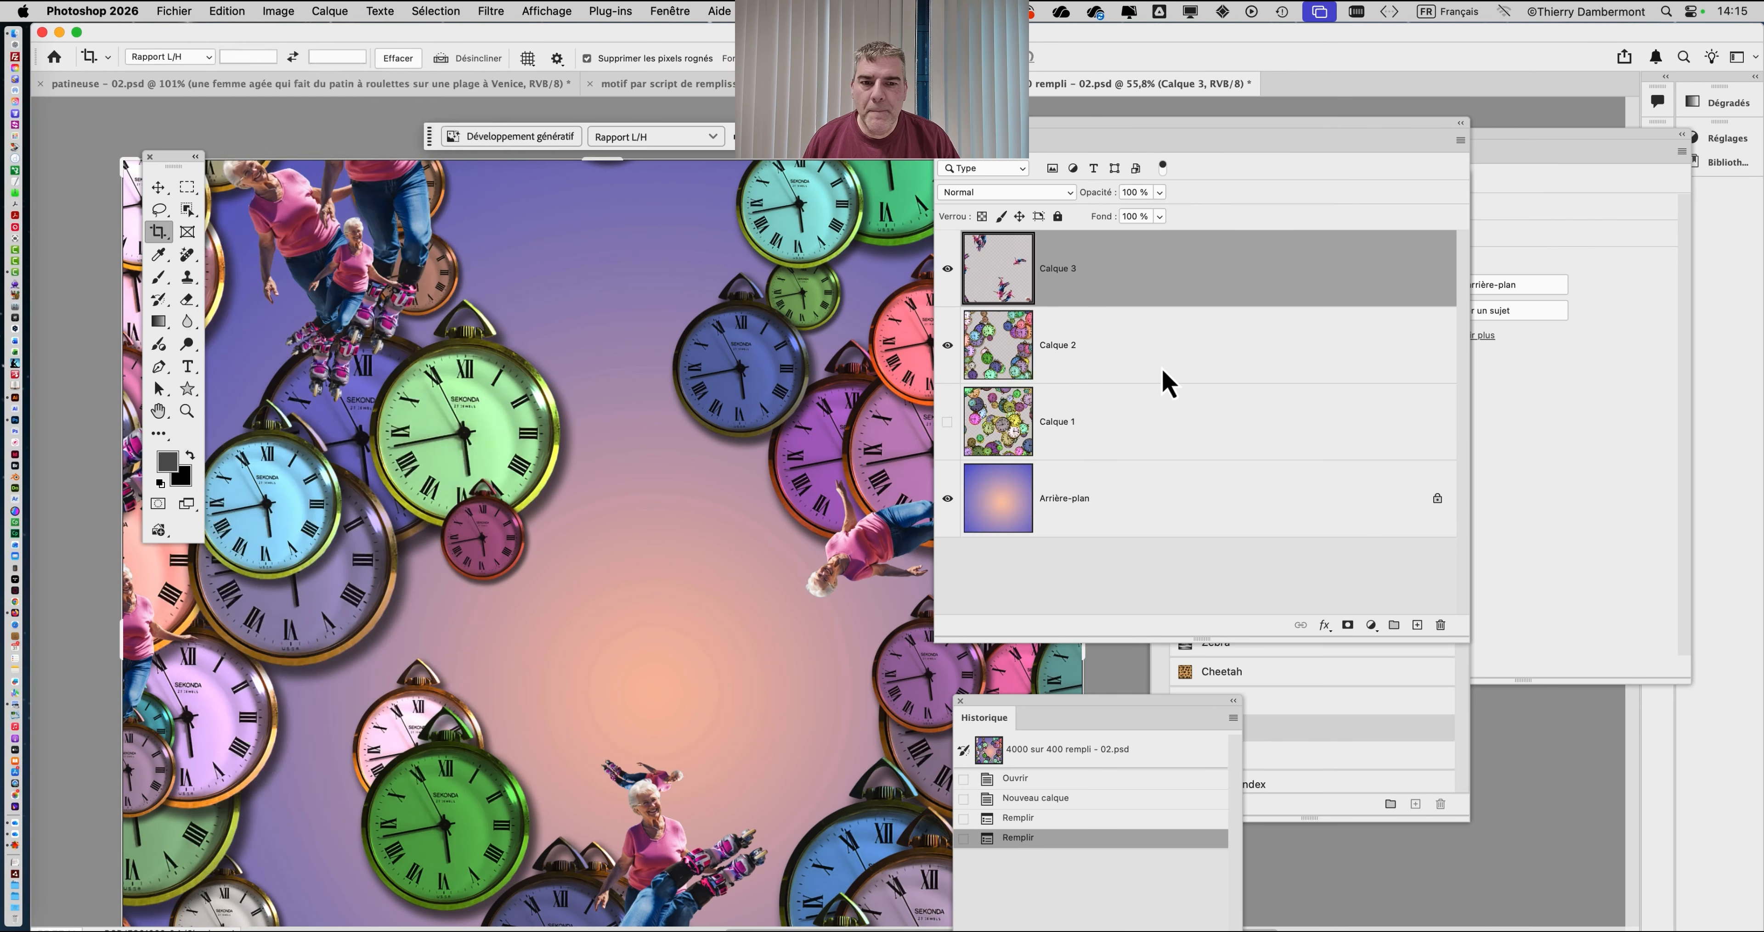
left_click(1117, 183)
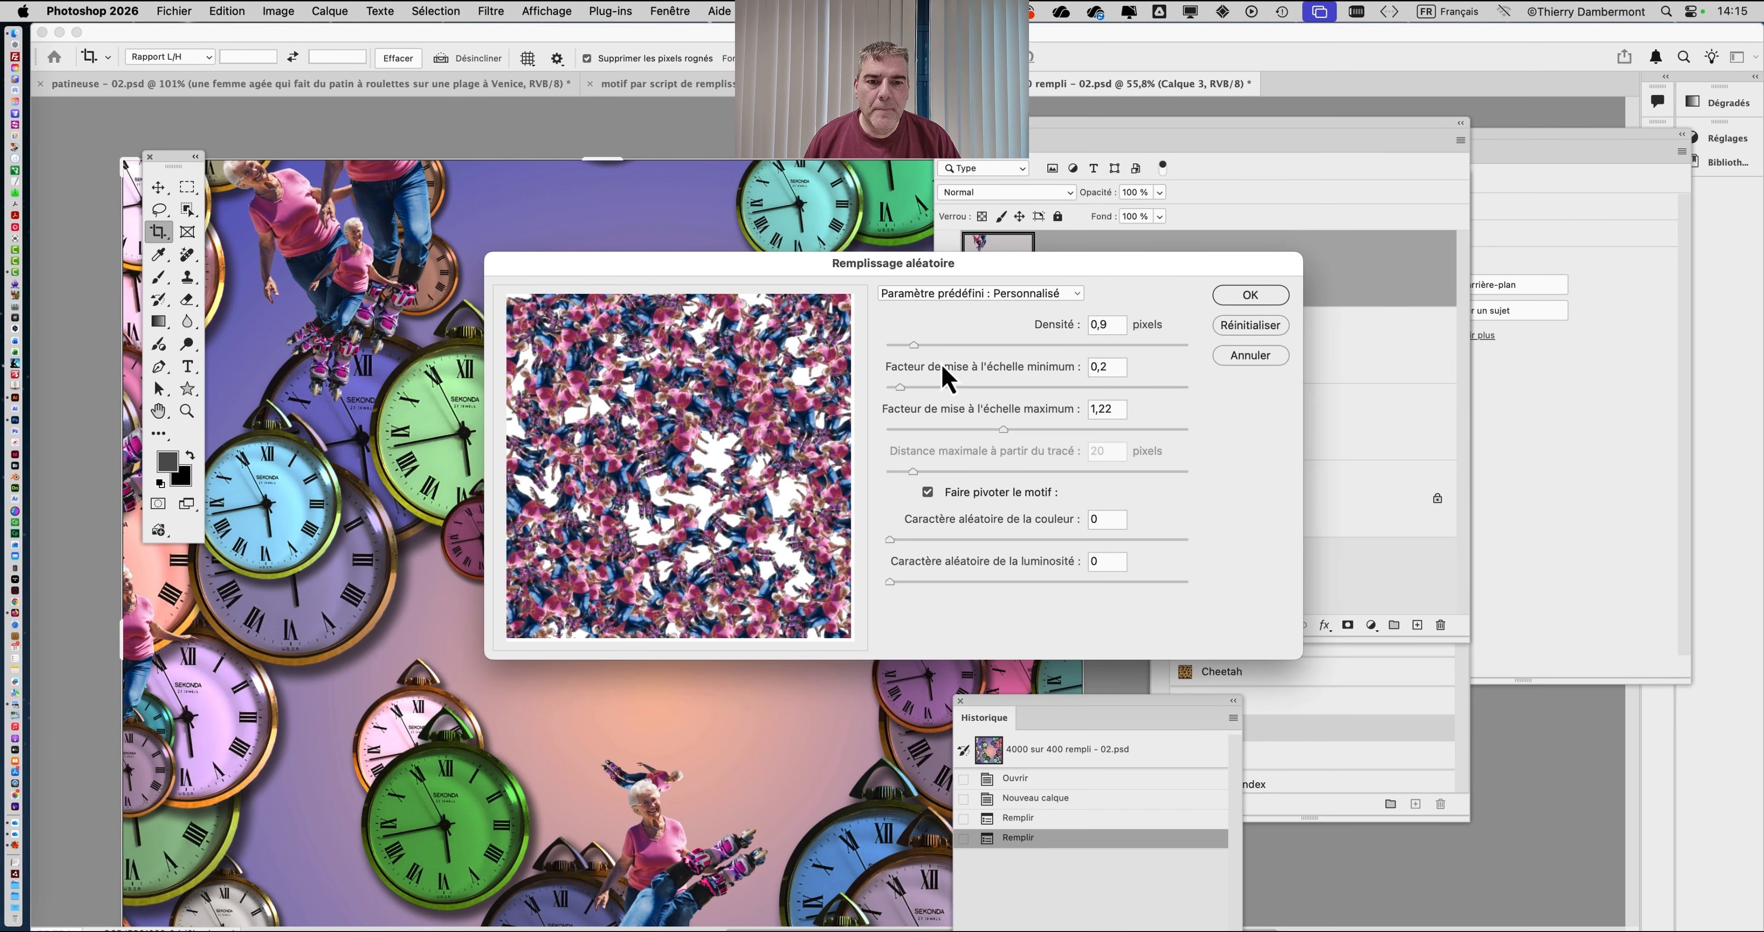
left_click(1249, 295)
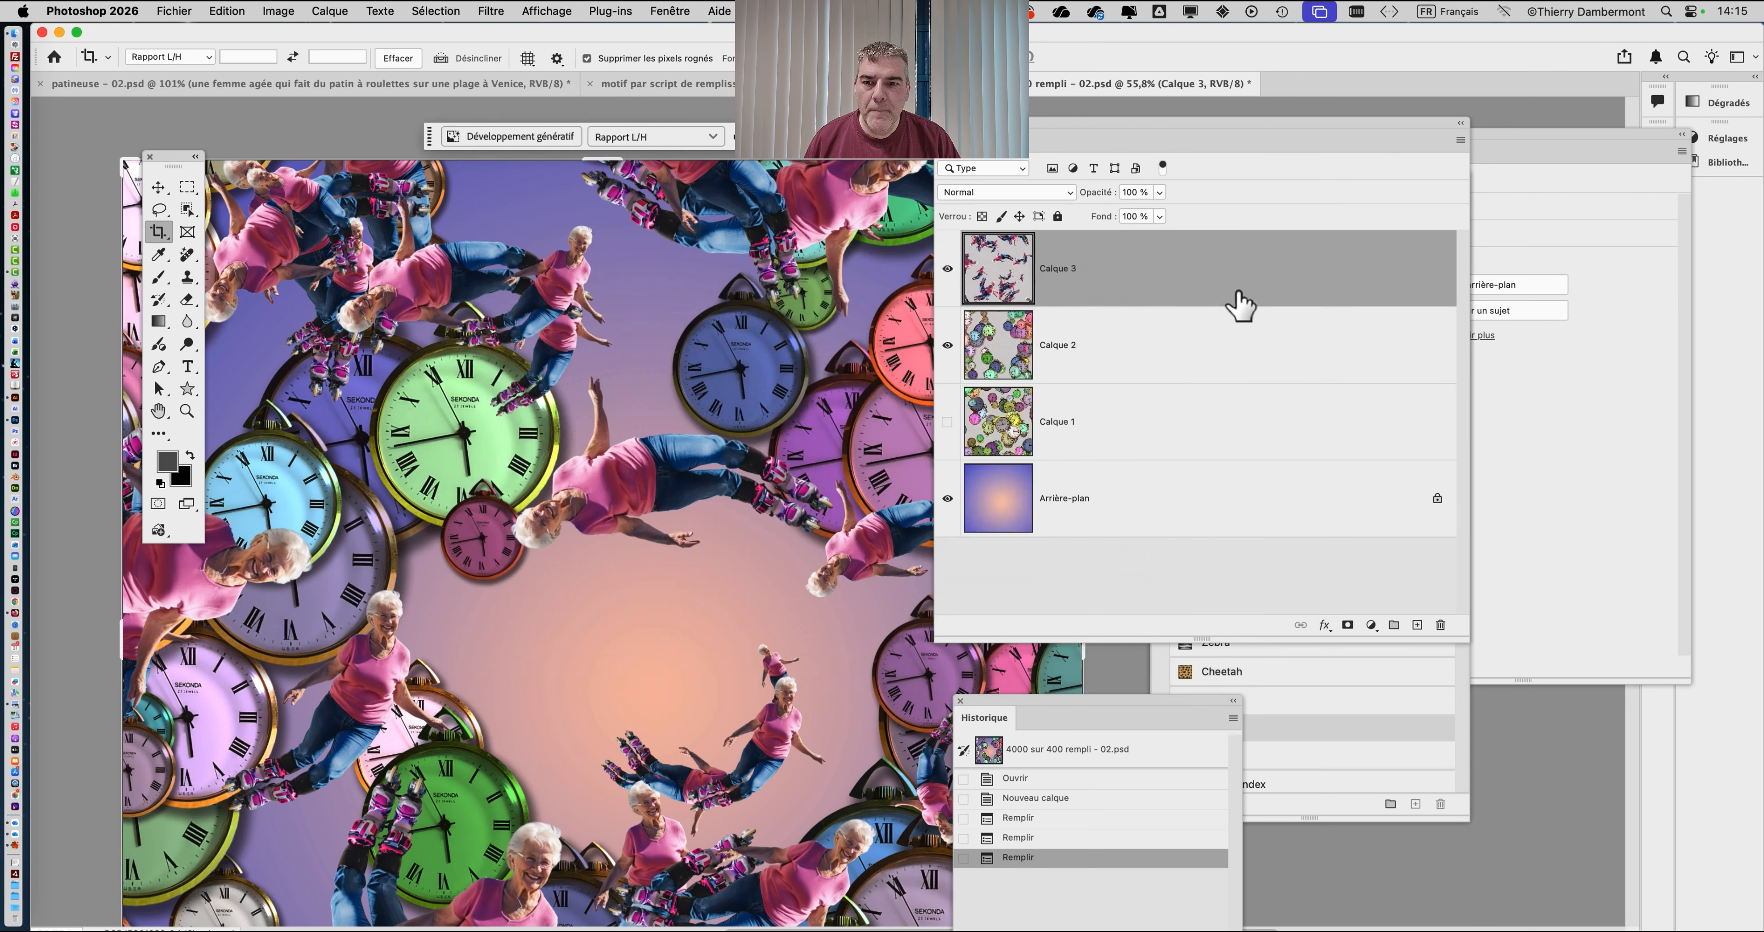
Hide the panels and examine the whole composition of skaters and clocks.
scroll(841, 490, "down", 3)
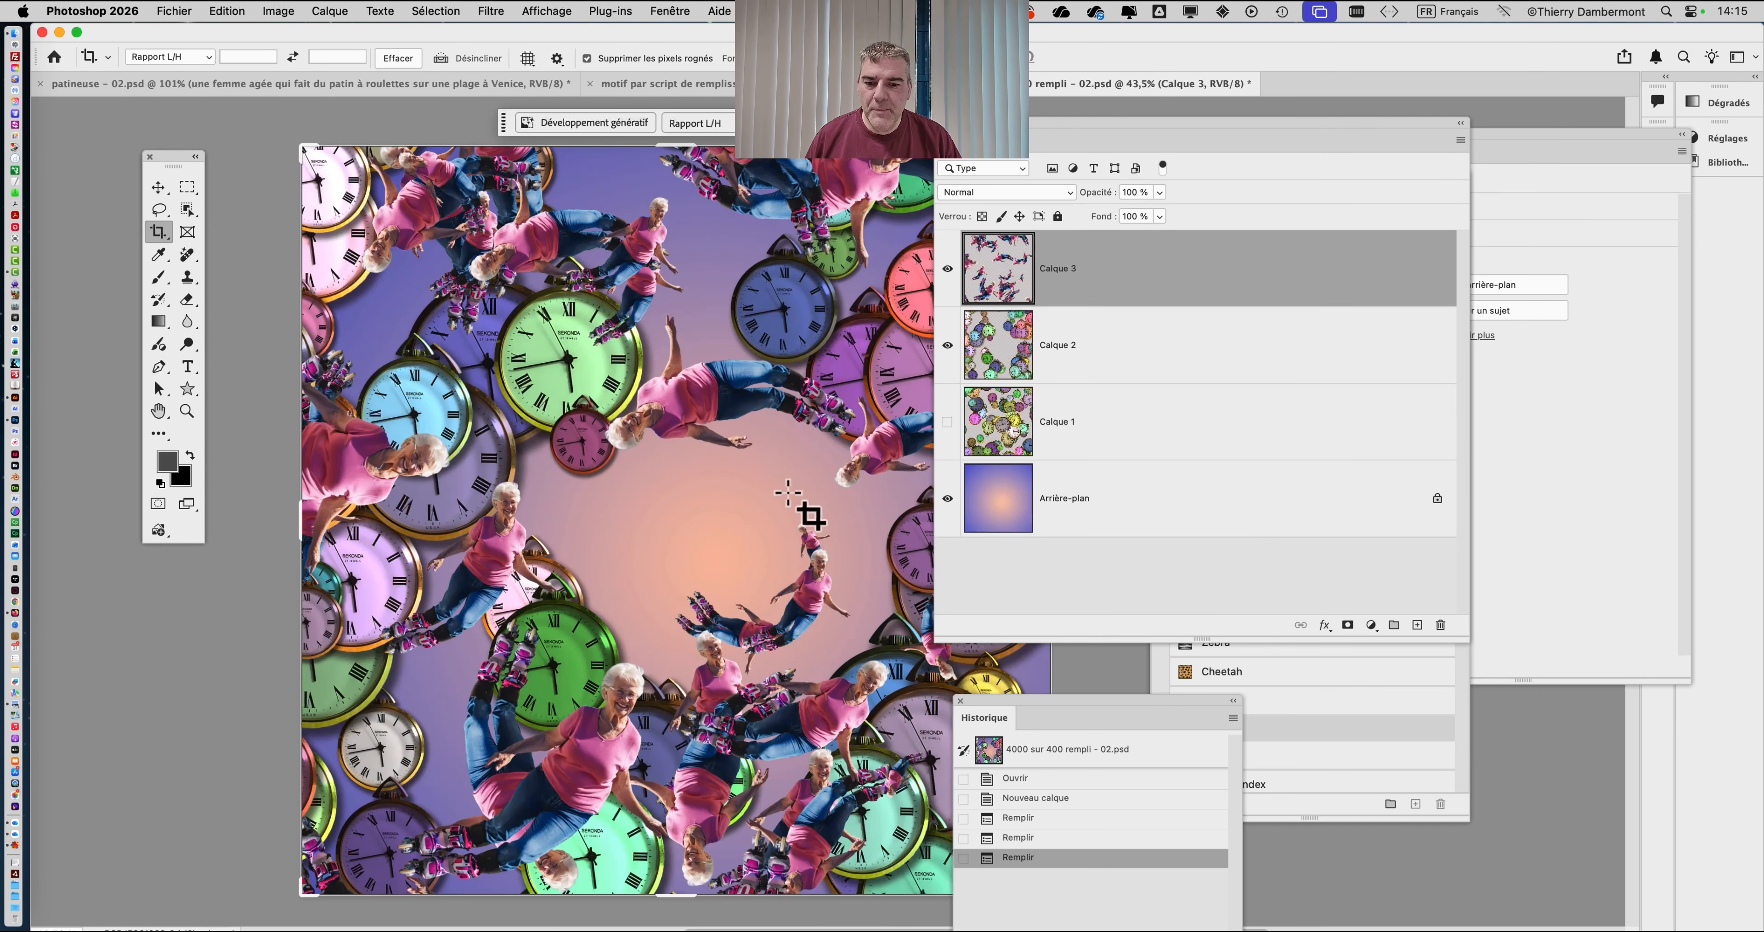
key("shift+Tab")
scroll(996, 519, "up", 1)
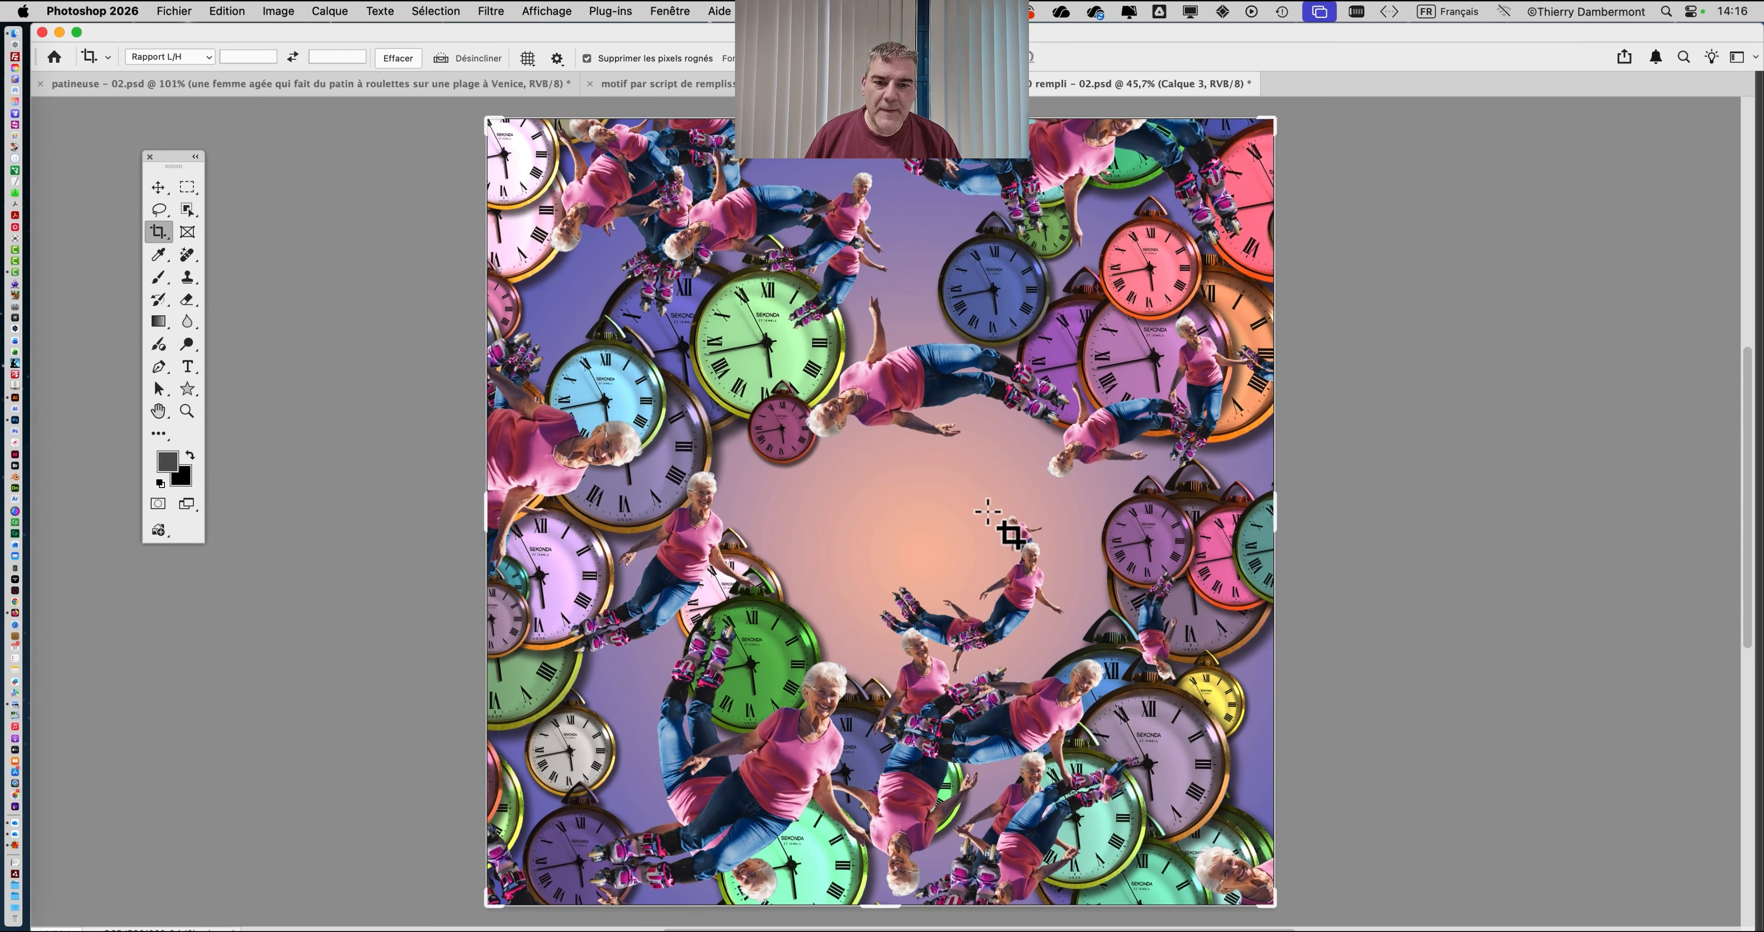
scroll(1000, 524, "down", 2)
scroll(826, 461, "right", 3)
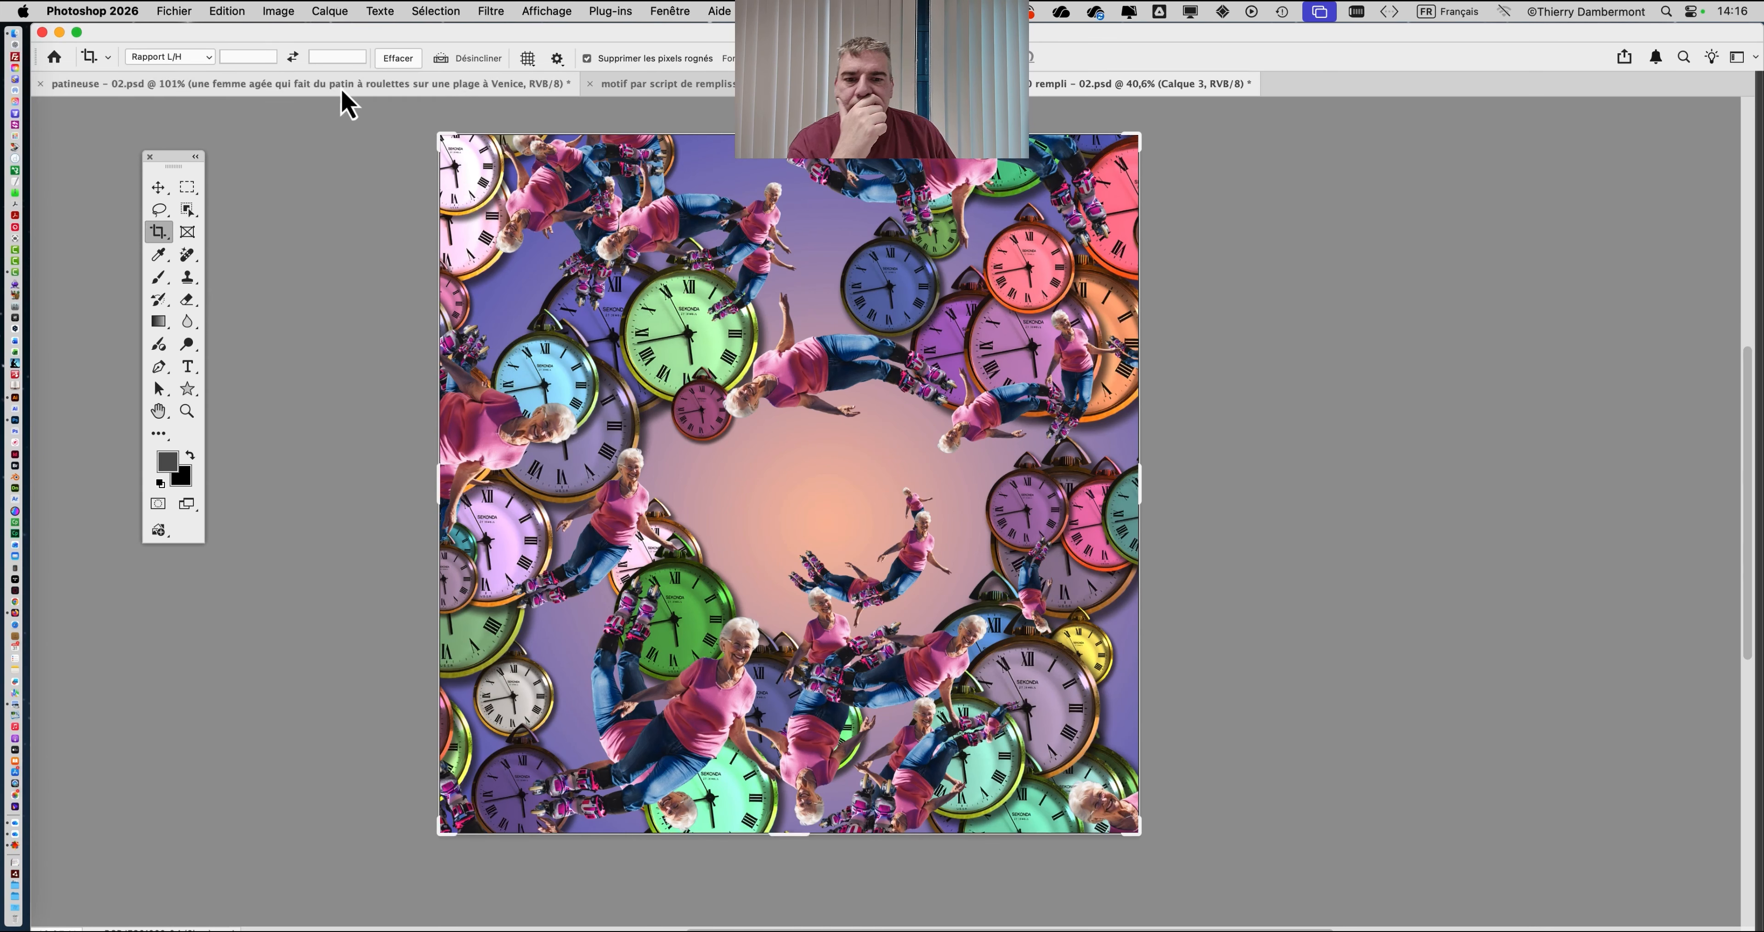
Save the document under the new name 4000 sur 400 rempli - 03.psd in the same folder.
left_click(180, 11)
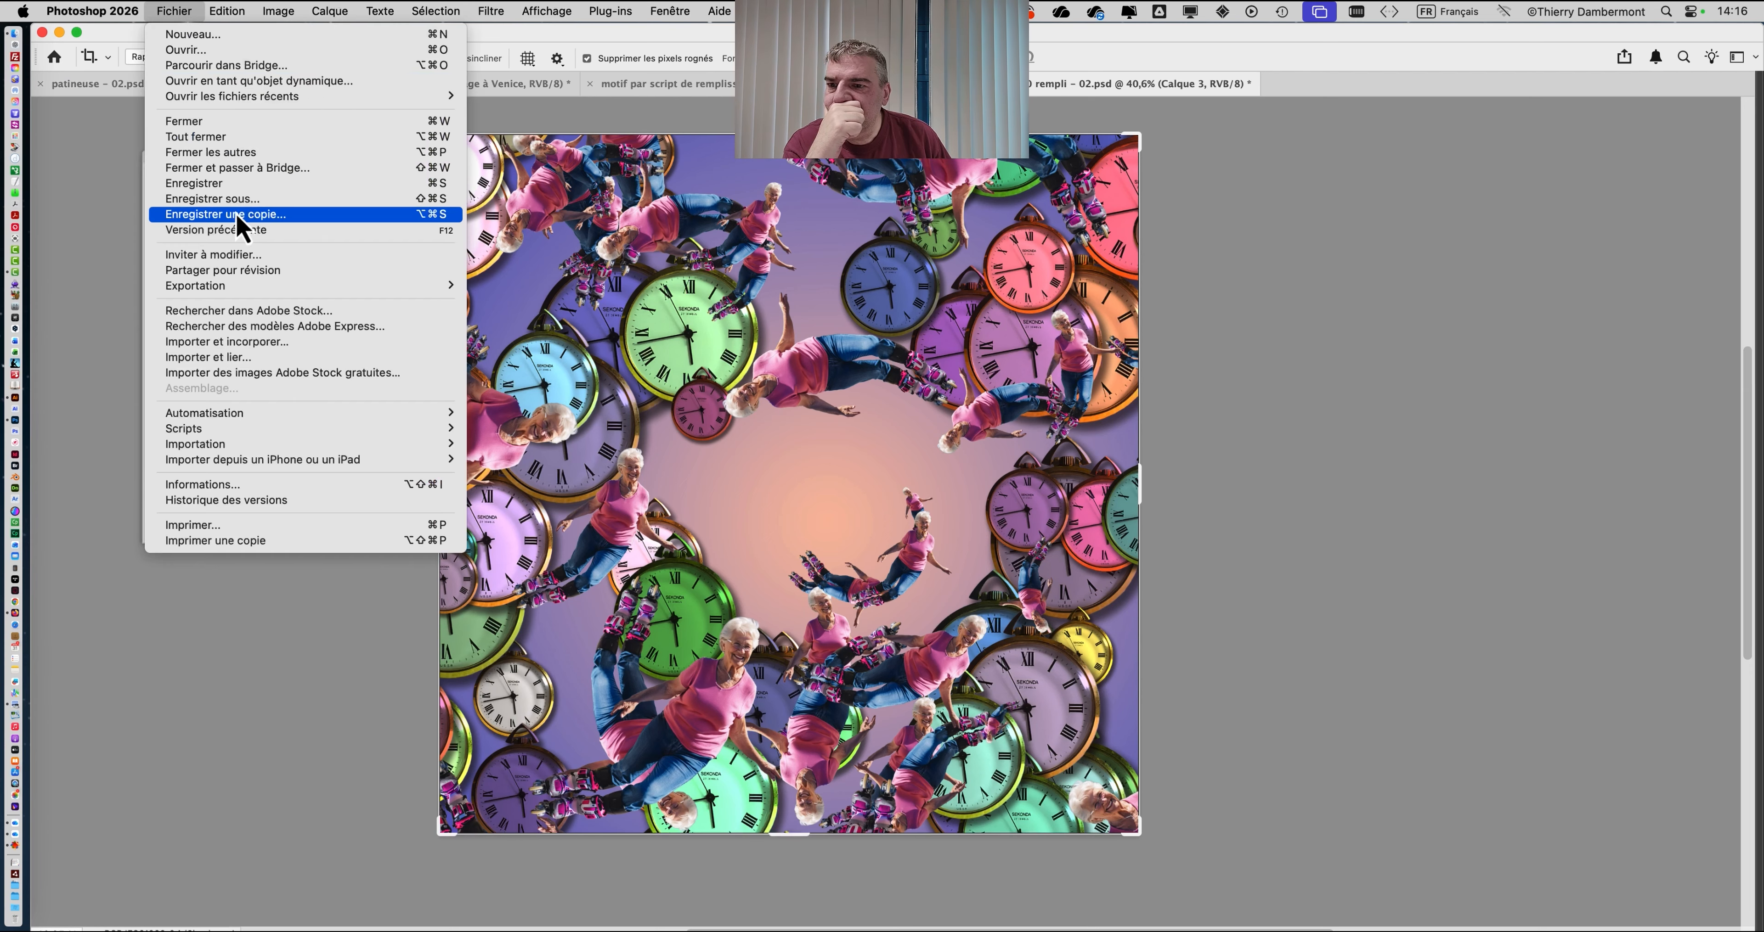
left_click(1493, 371)
key("super+shift+s")
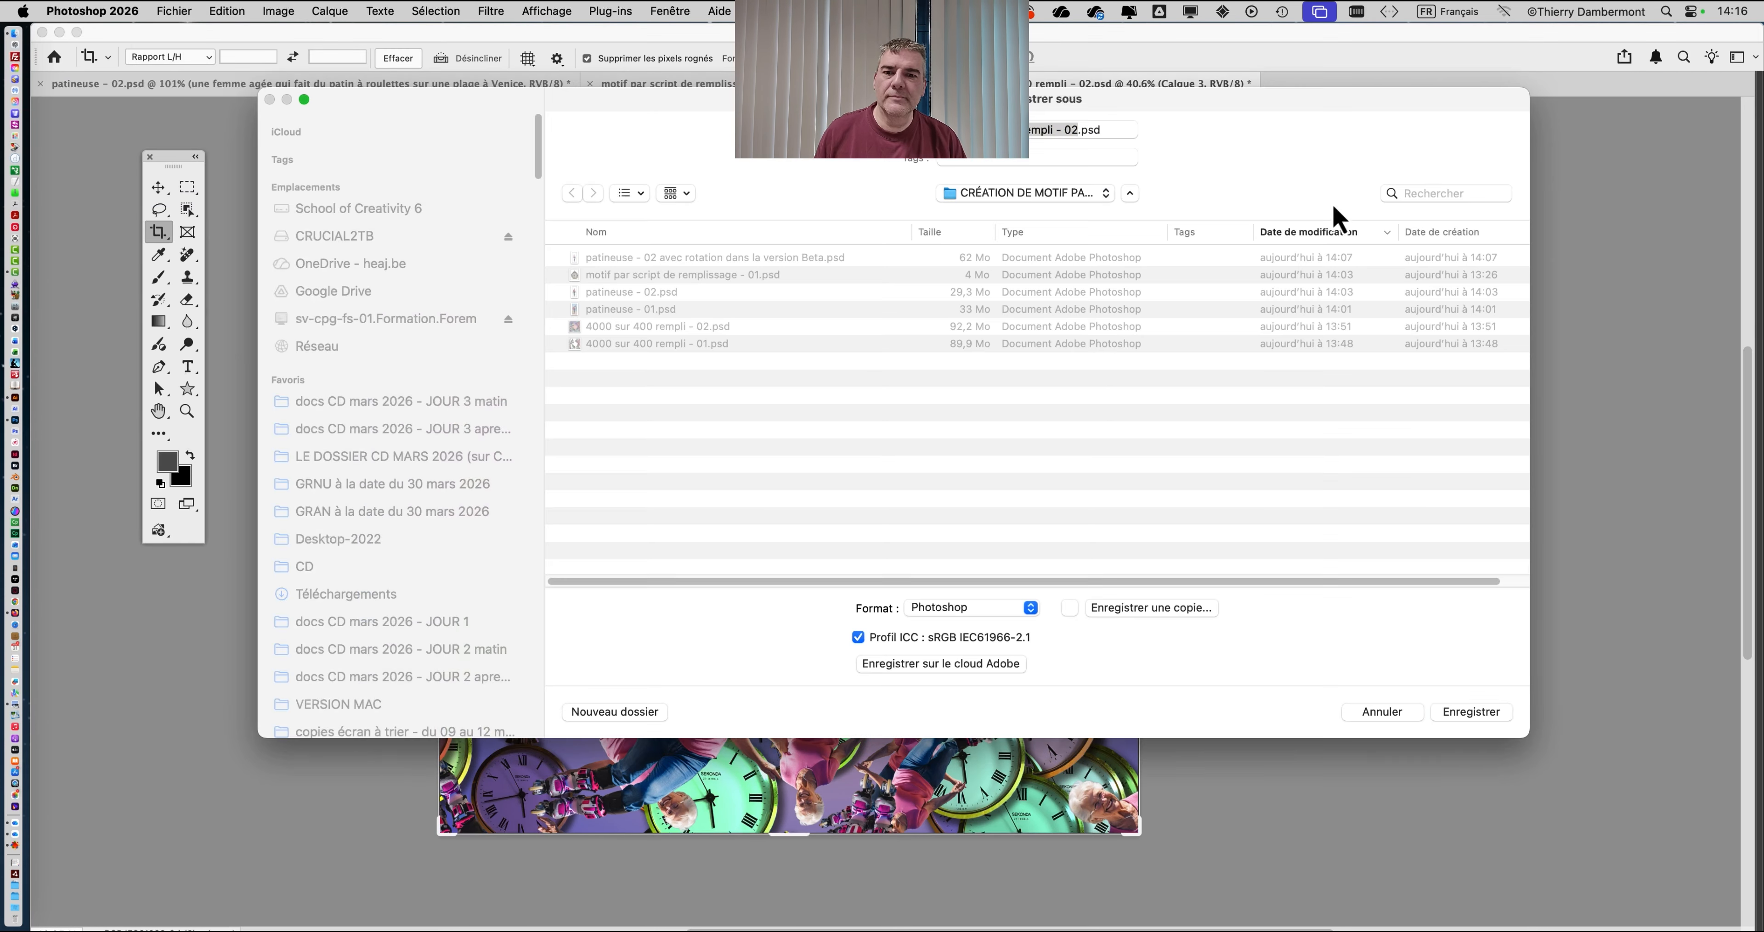
left_click(1076, 131)
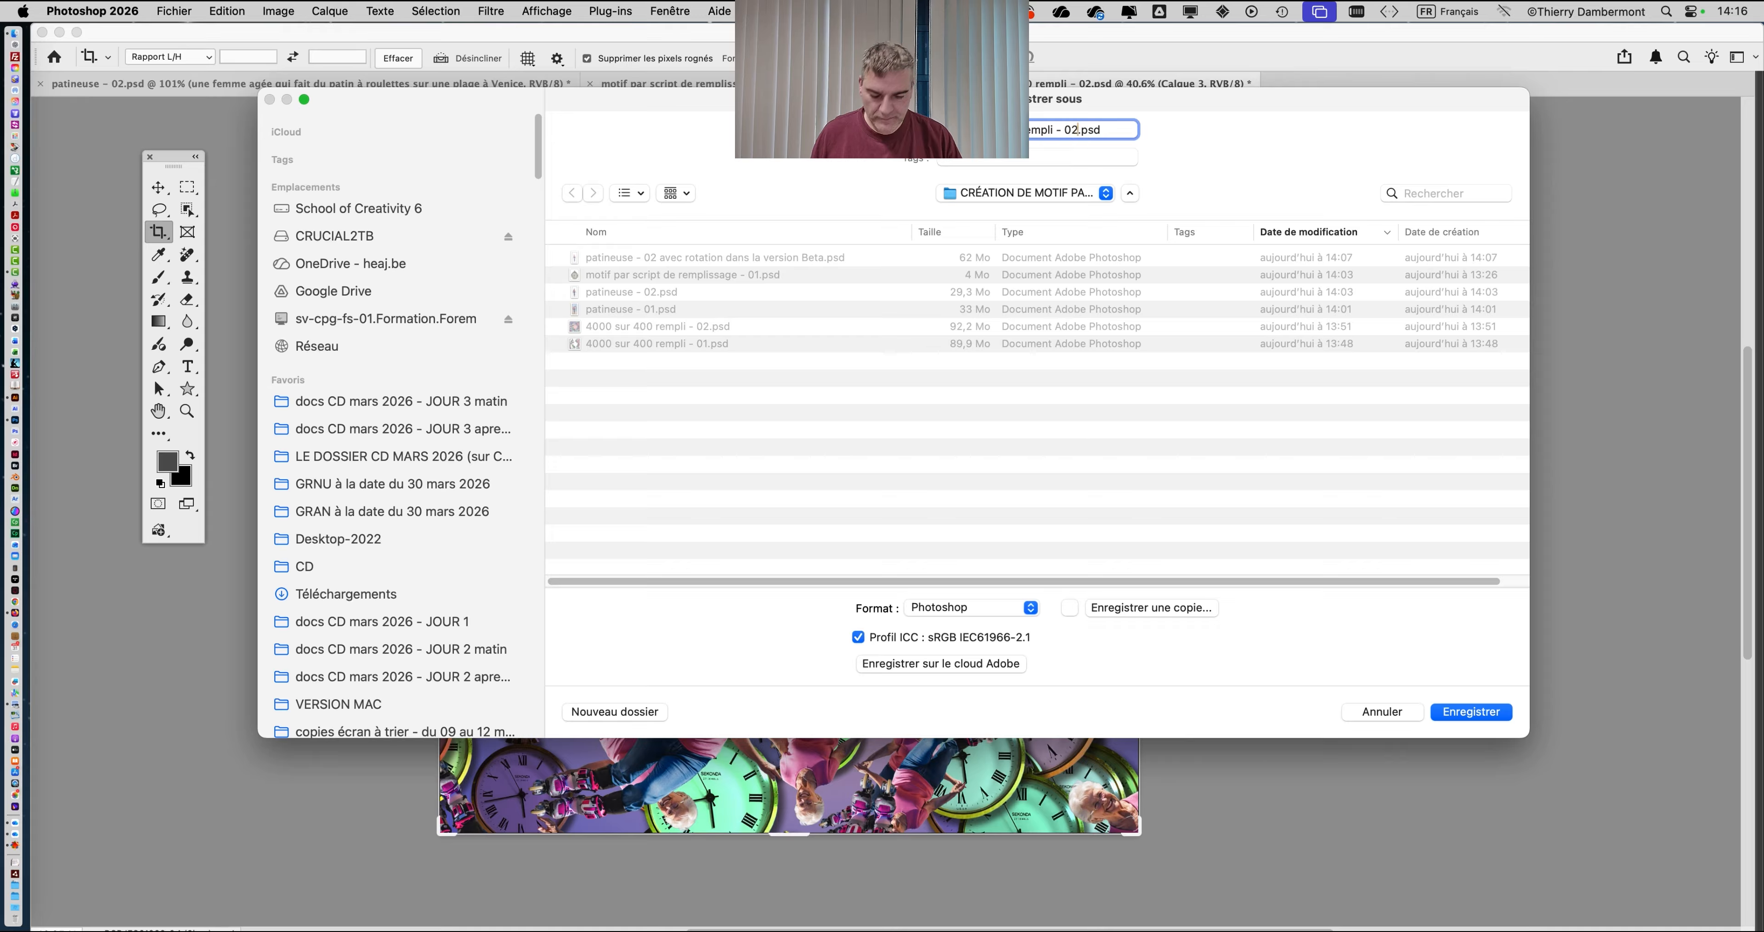
key("BackSpace")
type("3")
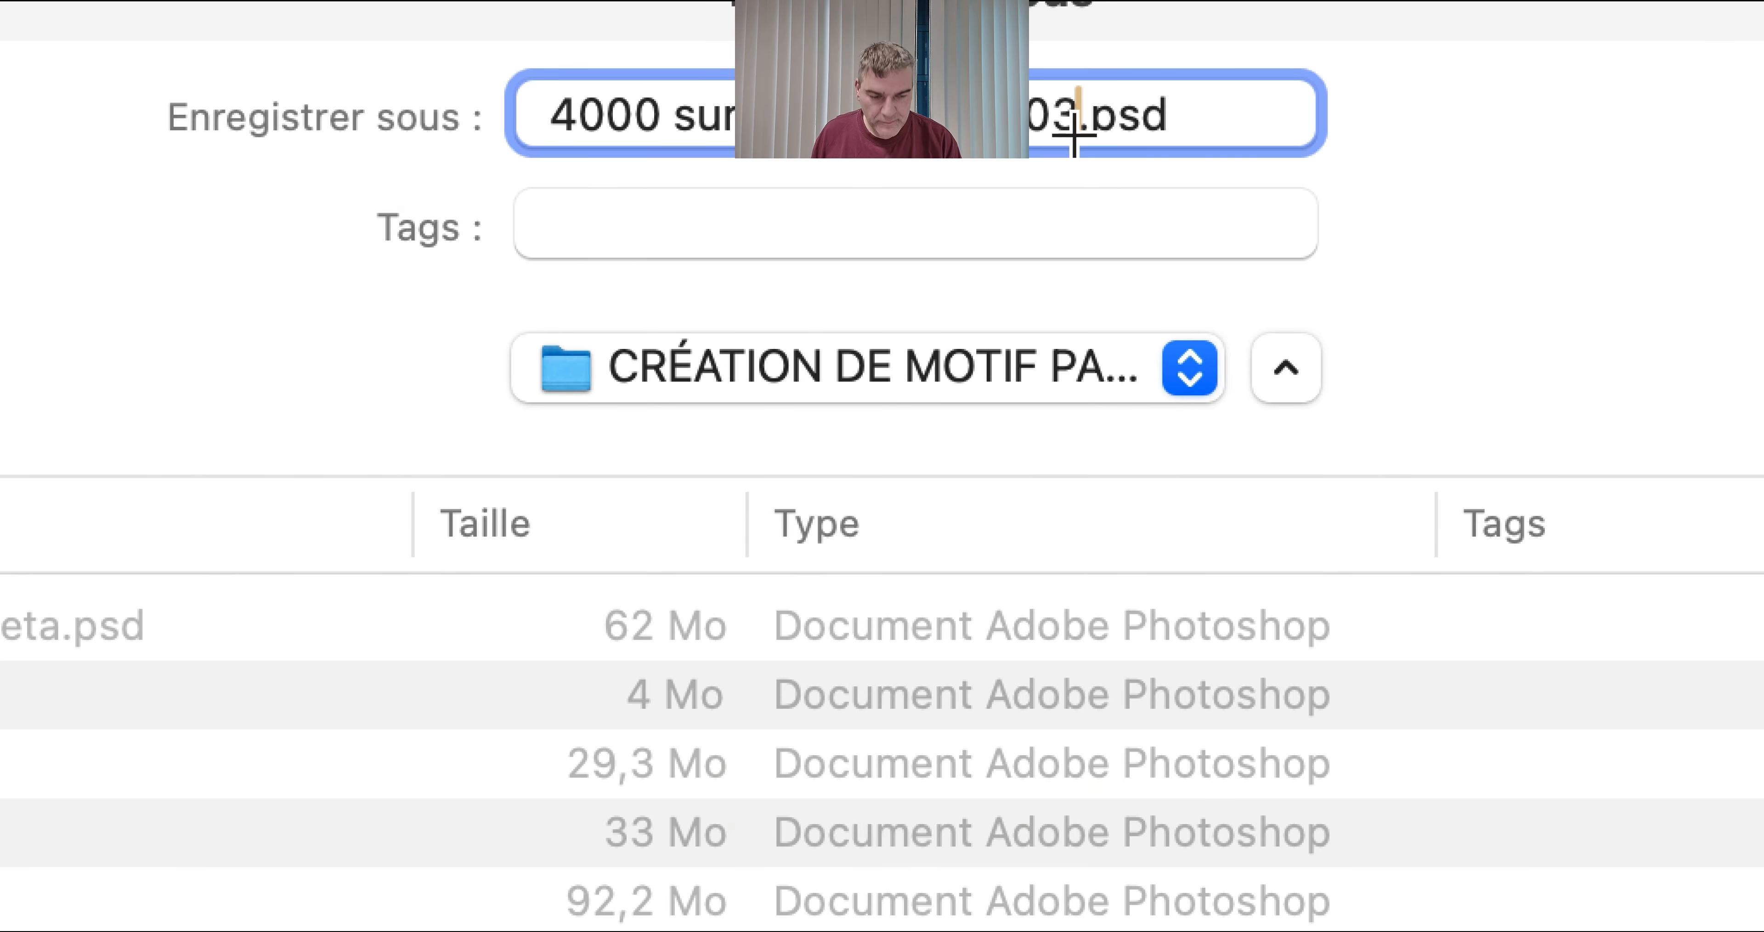
left_click(1471, 712)
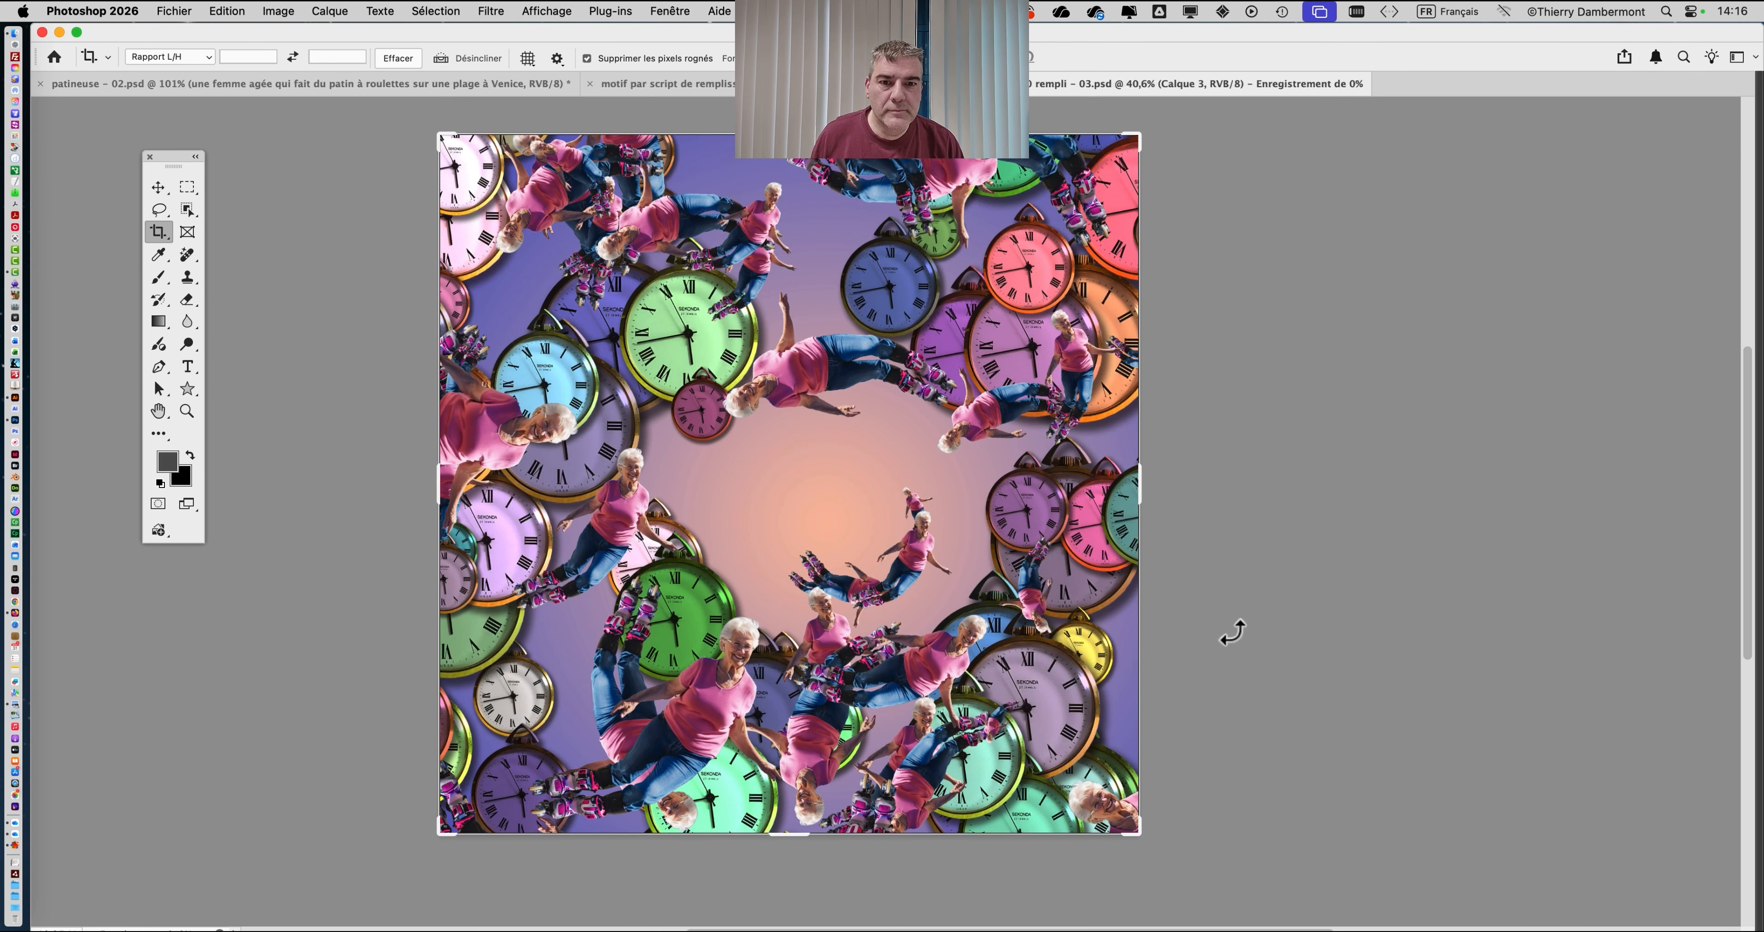